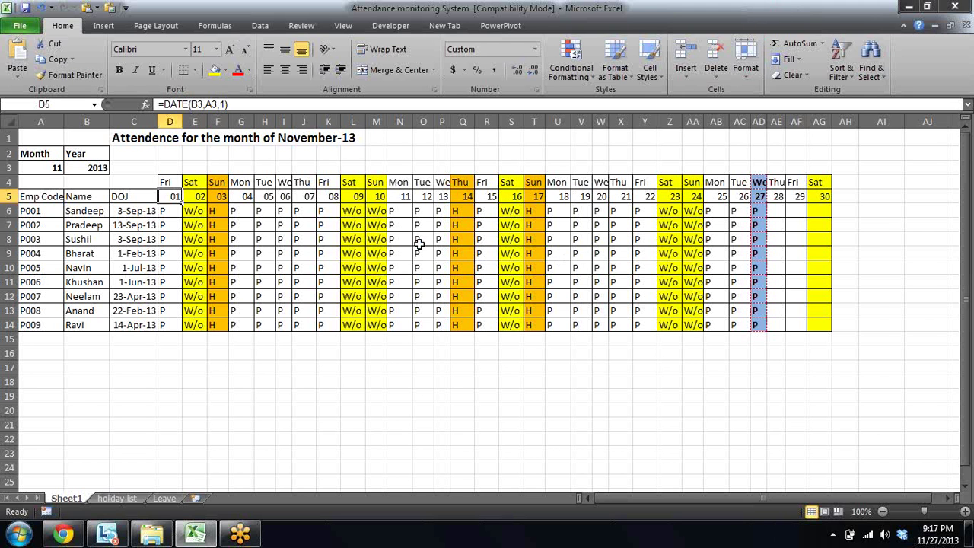
# - Review the Month and Year 2013 inputs, employee codes, names, DOJ dates and the 27th's attendance column
pyautogui.press('Right')
pyautogui.press('Right')
pyautogui.press('Left')
pyautogui.press('Home')
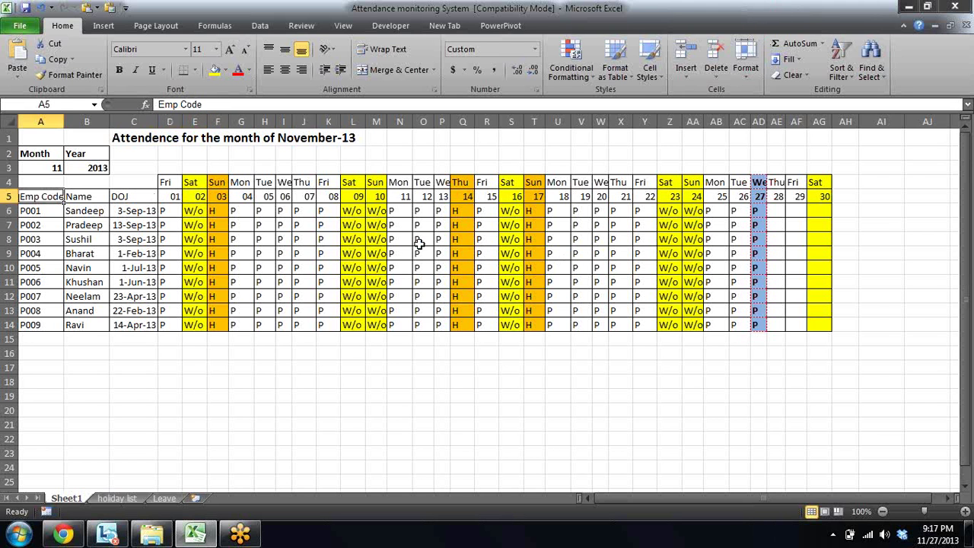
pyautogui.press('Up')
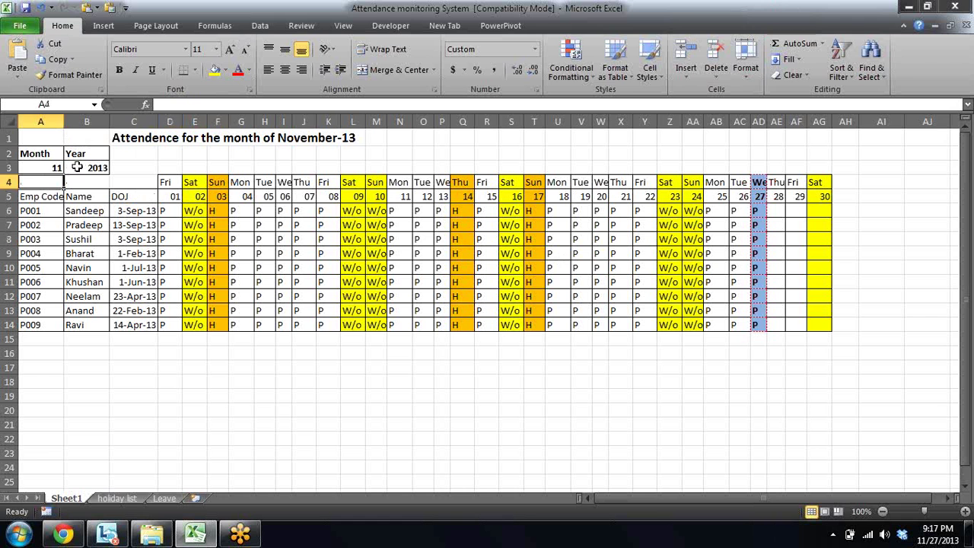
pyautogui.click(44, 169)
pyautogui.click(88, 164)
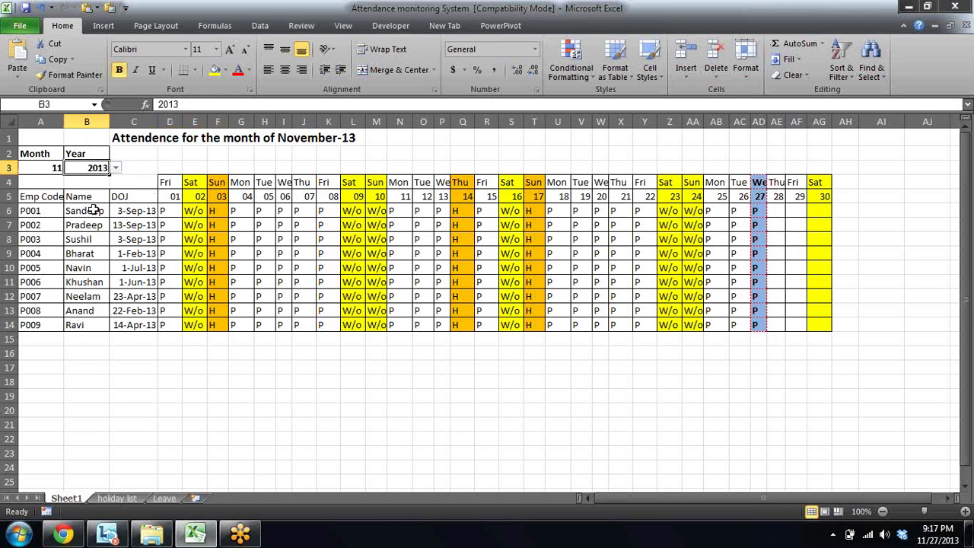
pyautogui.moveTo(47, 216); pyautogui.dragTo(45, 296)
pyautogui.moveTo(79, 239); pyautogui.dragTo(83, 296)
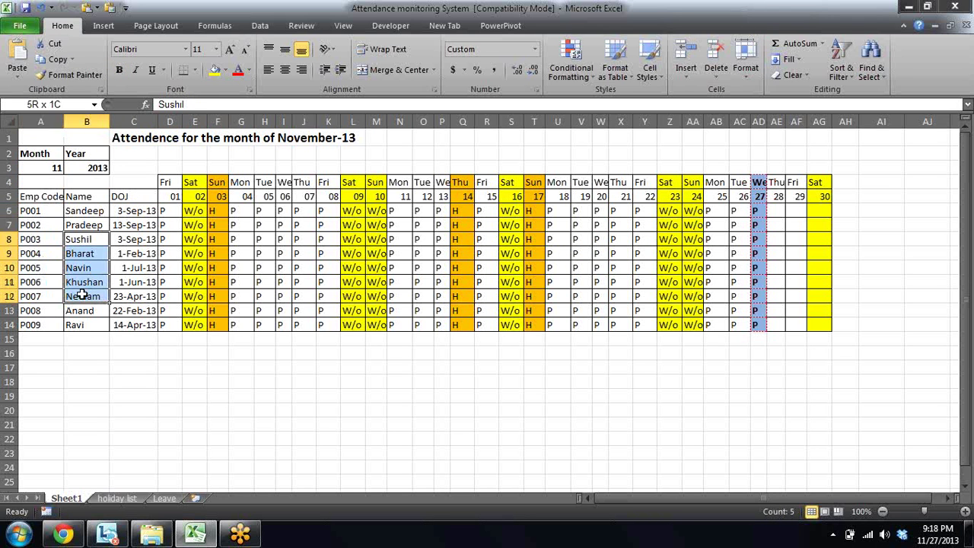
pyautogui.moveTo(134, 224); pyautogui.dragTo(131, 280)
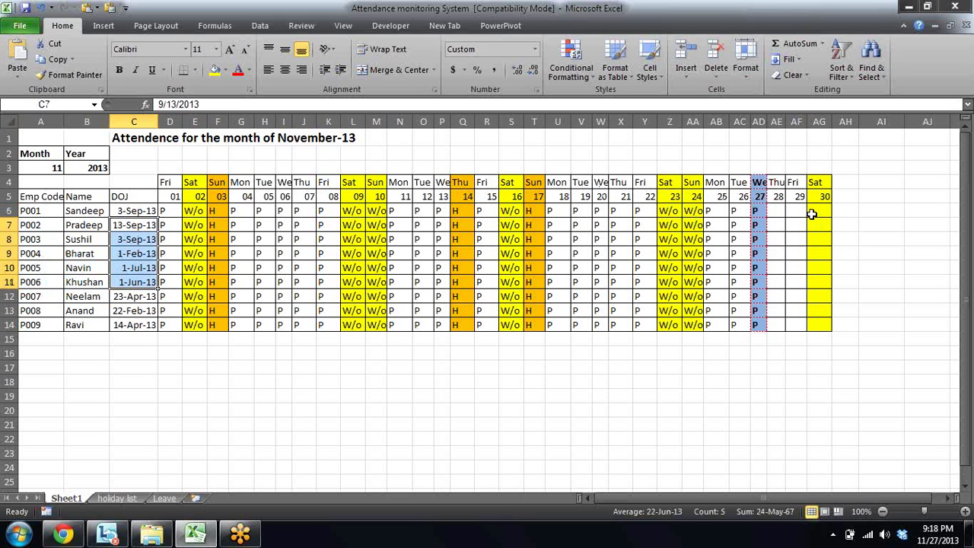
pyautogui.moveTo(759, 186); pyautogui.dragTo(760, 326)
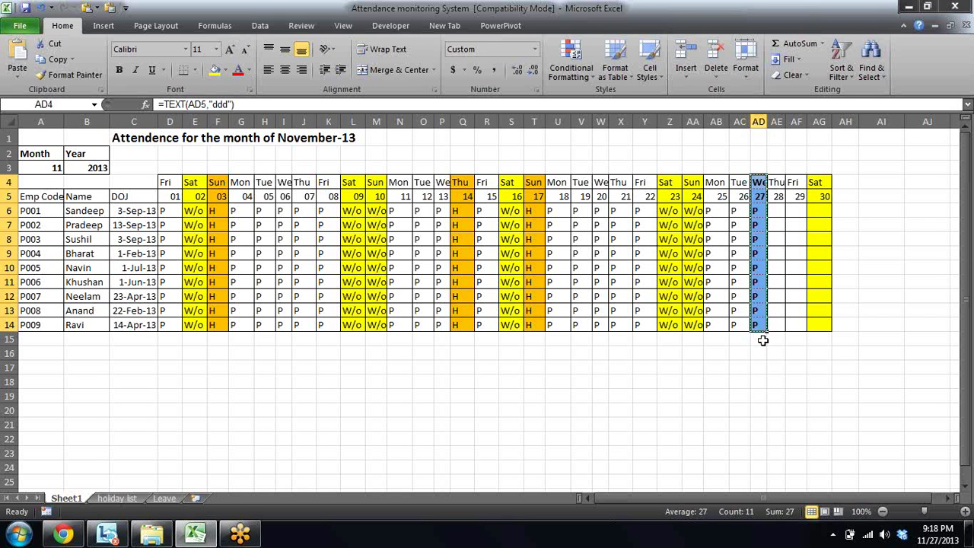
pyautogui.click(415, 355)
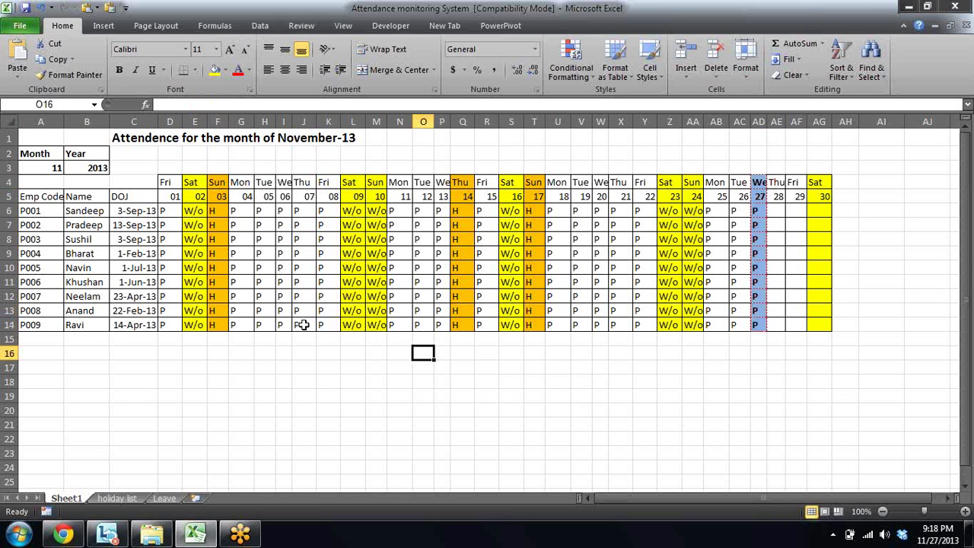
# - Change the Month from 10 to 9 and confirm the days now end at 30
pyautogui.click(44, 169)
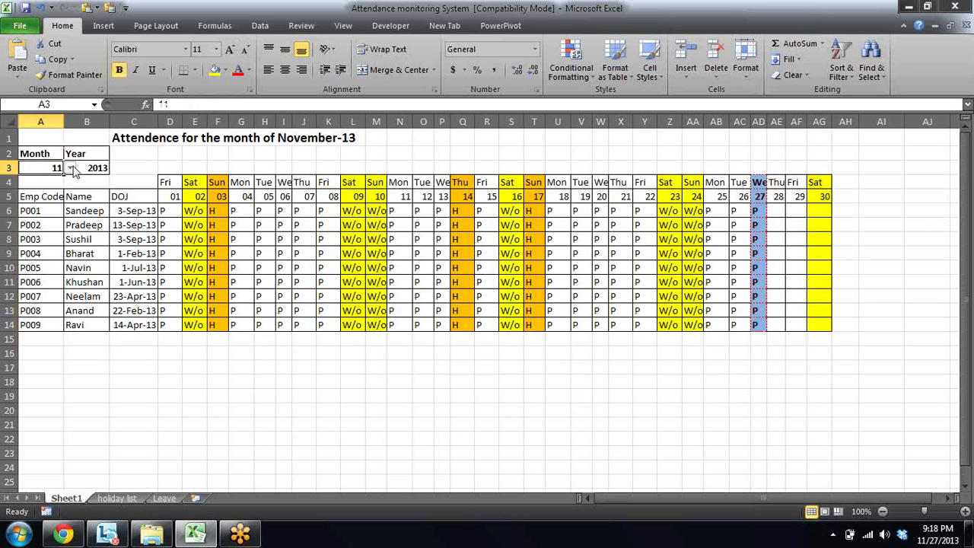
pyautogui.click(70, 168)
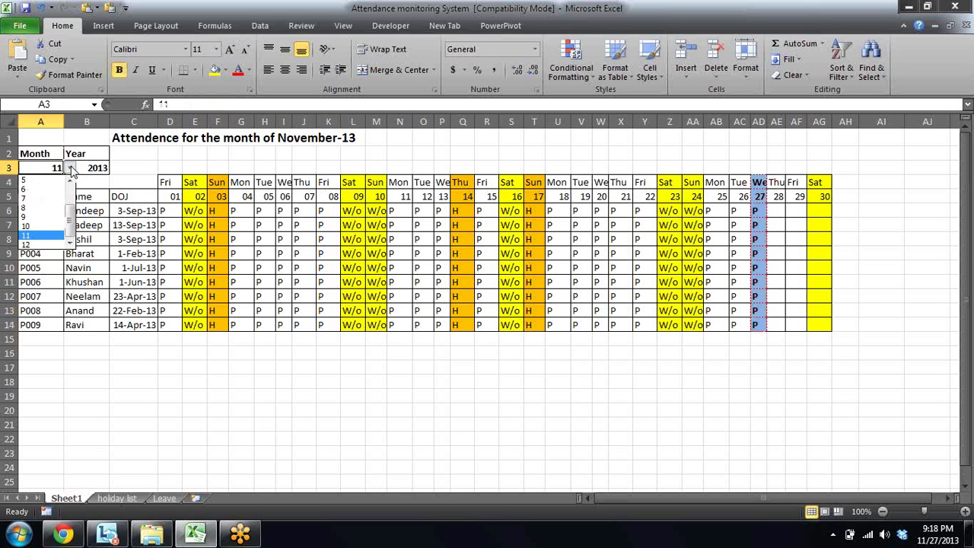
pyautogui.click(26, 226)
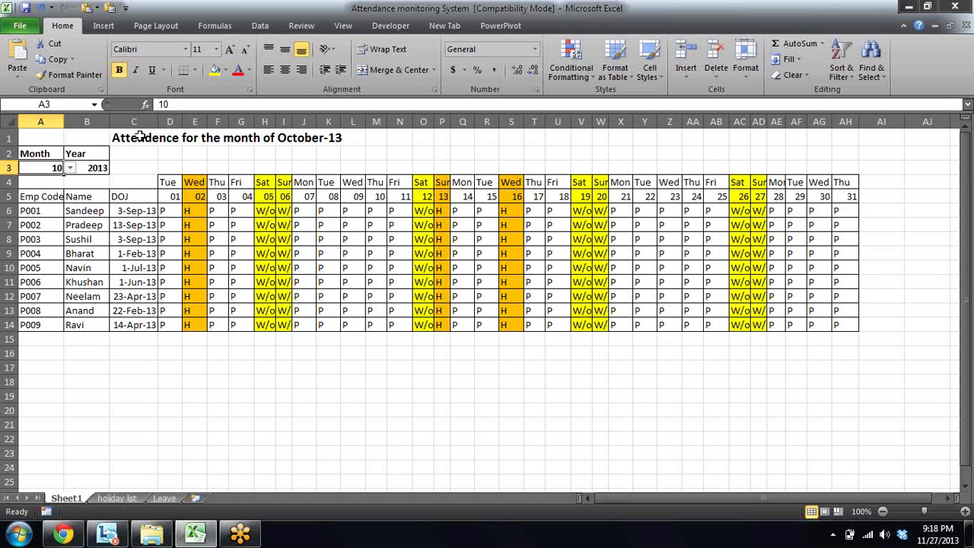
pyautogui.click(70, 168)
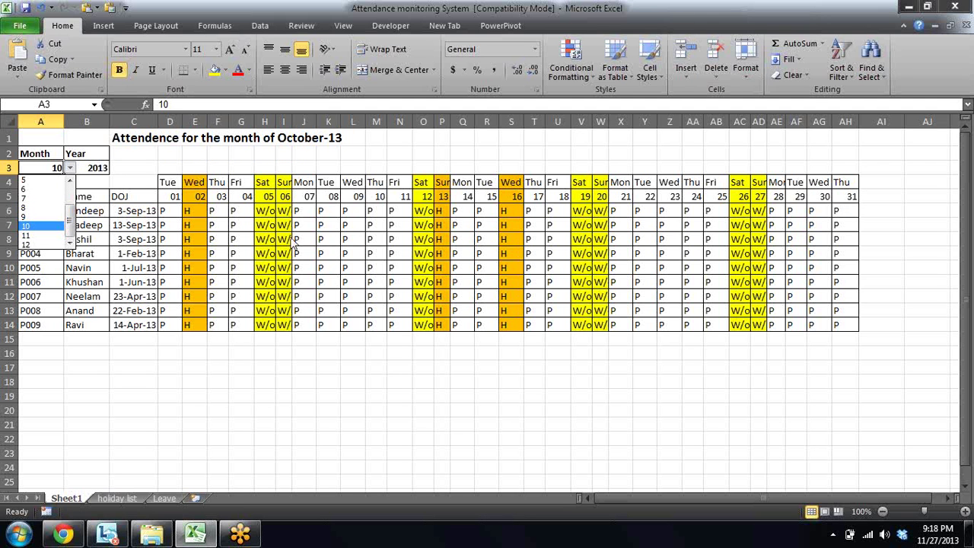
pyautogui.click(44, 219)
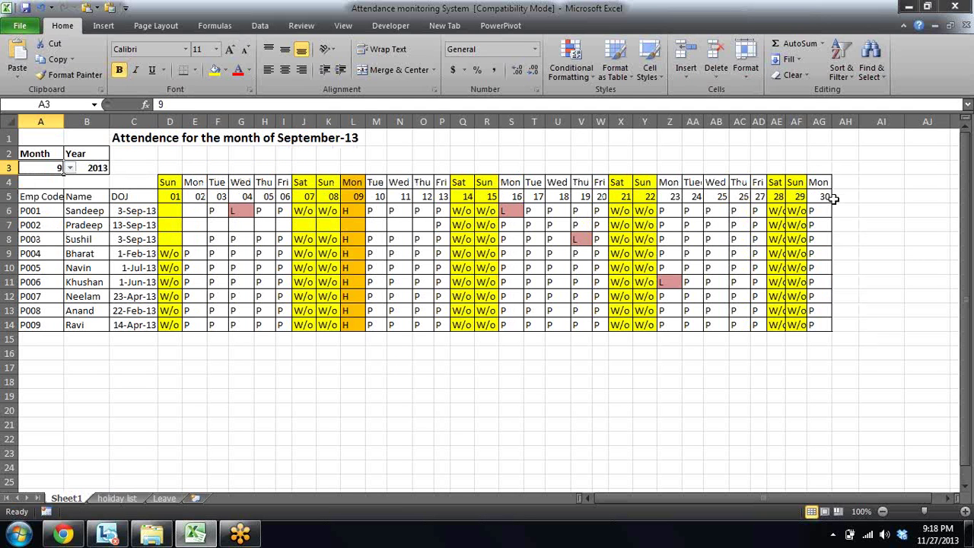
pyautogui.moveTo(850, 182); pyautogui.dragTo(837, 331)
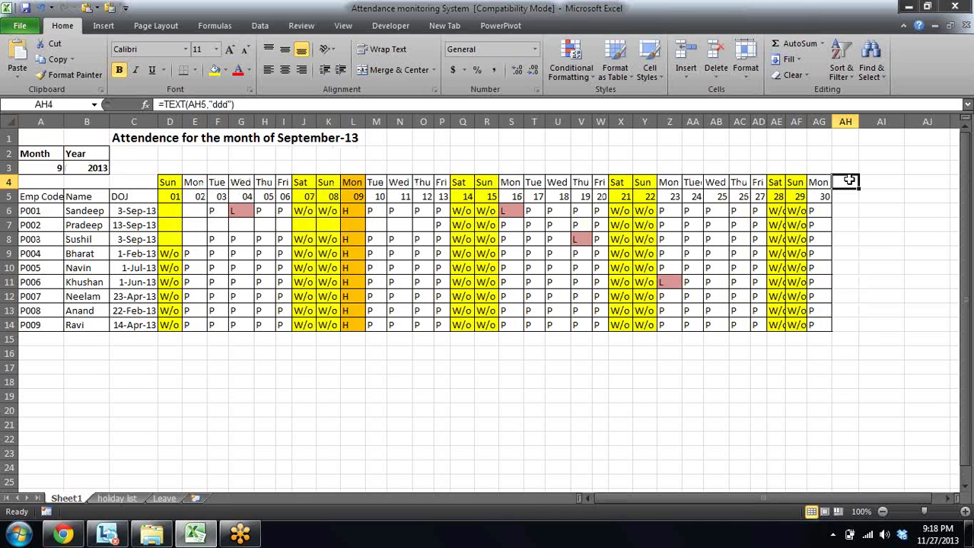
pyautogui.click(777, 367)
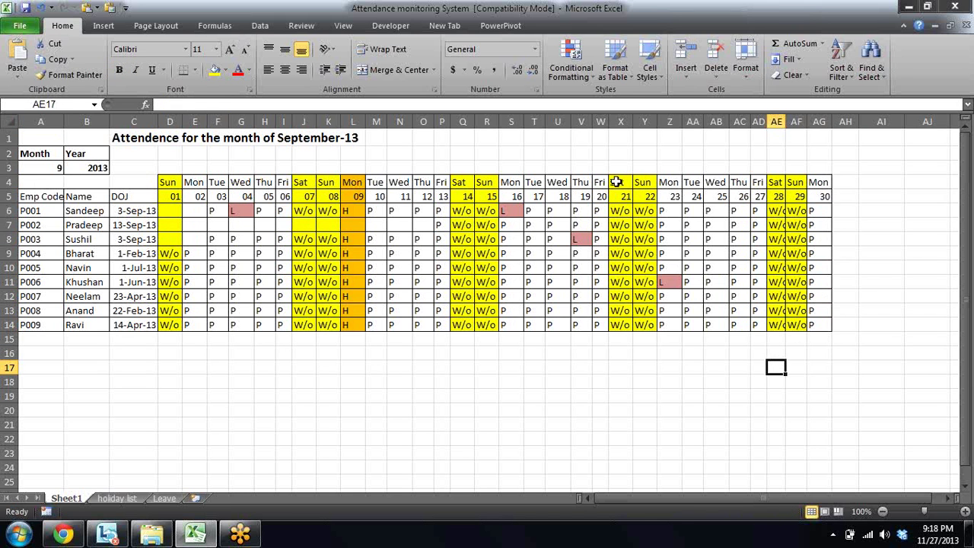
pyautogui.moveTo(618, 182); pyautogui.dragTo(620, 323)
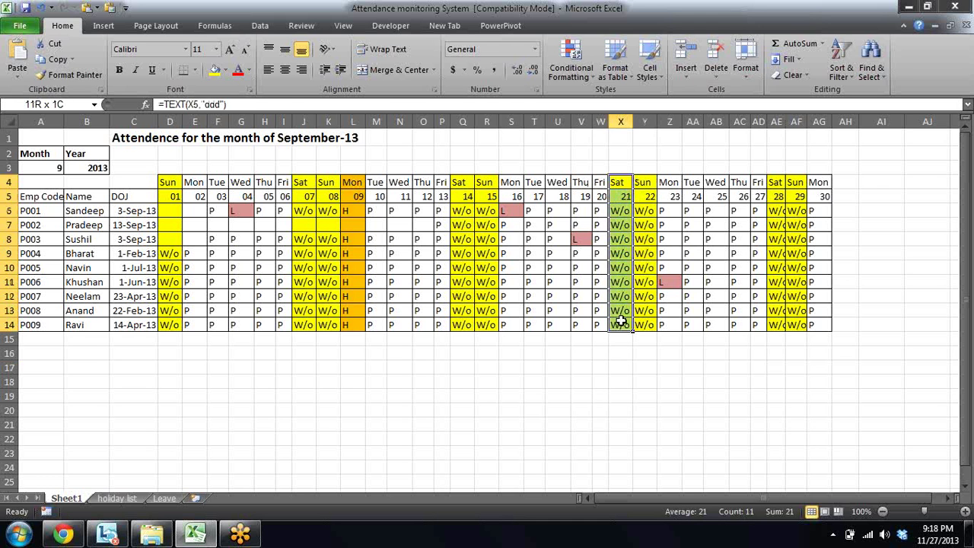
pyautogui.click(514, 212)
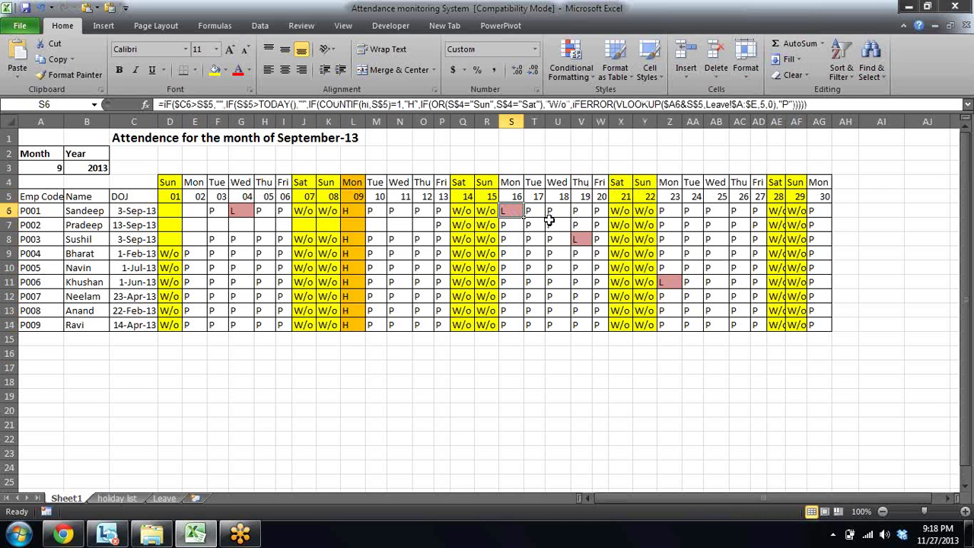
pyautogui.click(581, 241)
pyautogui.click(673, 283)
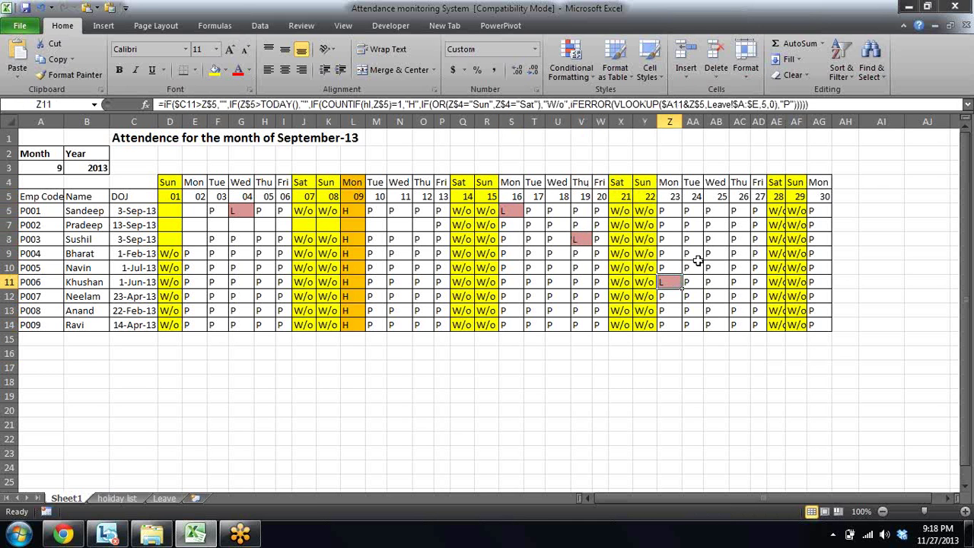
pyautogui.click(581, 225)
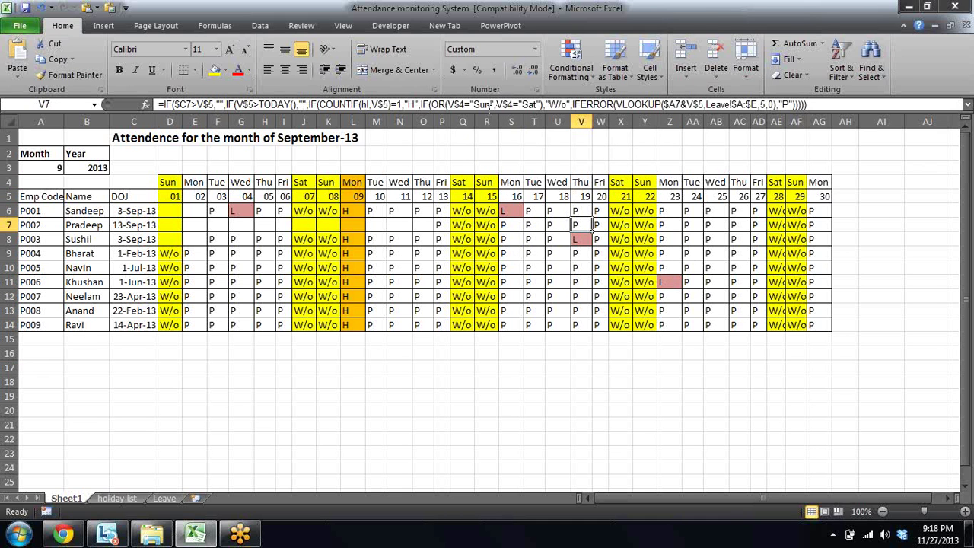
pyautogui.click(419, 216)
pyautogui.click(440, 225)
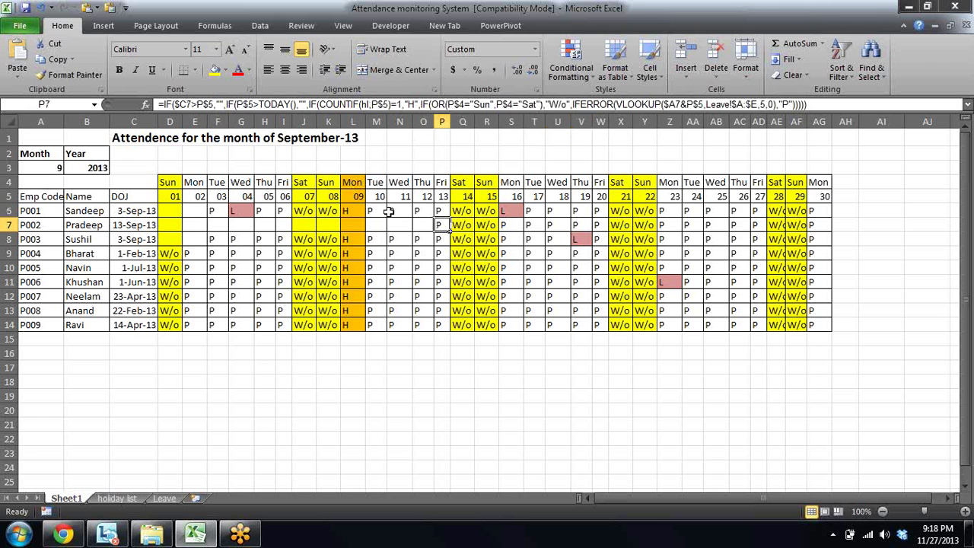
pyautogui.click(143, 226)
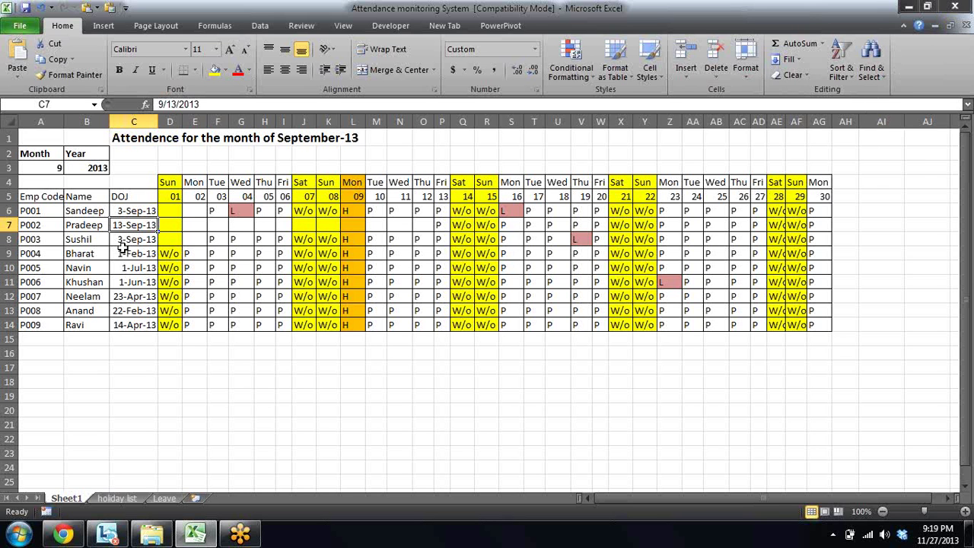
pyautogui.click(235, 225)
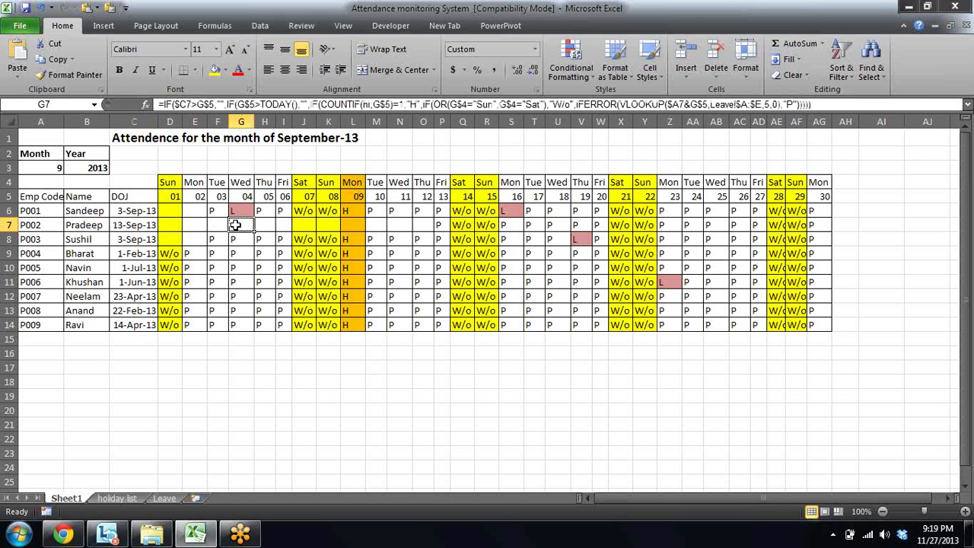
pyautogui.click(439, 228)
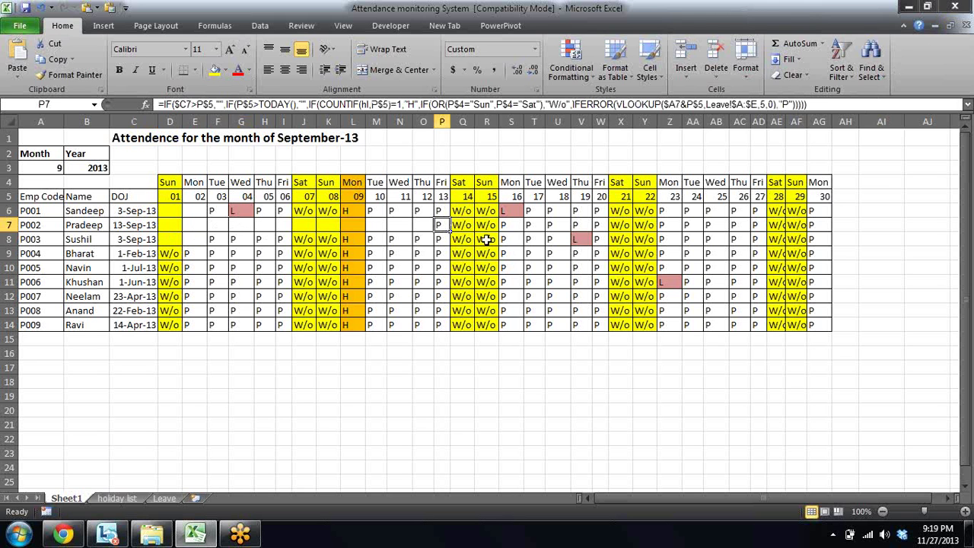
pyautogui.click(504, 226)
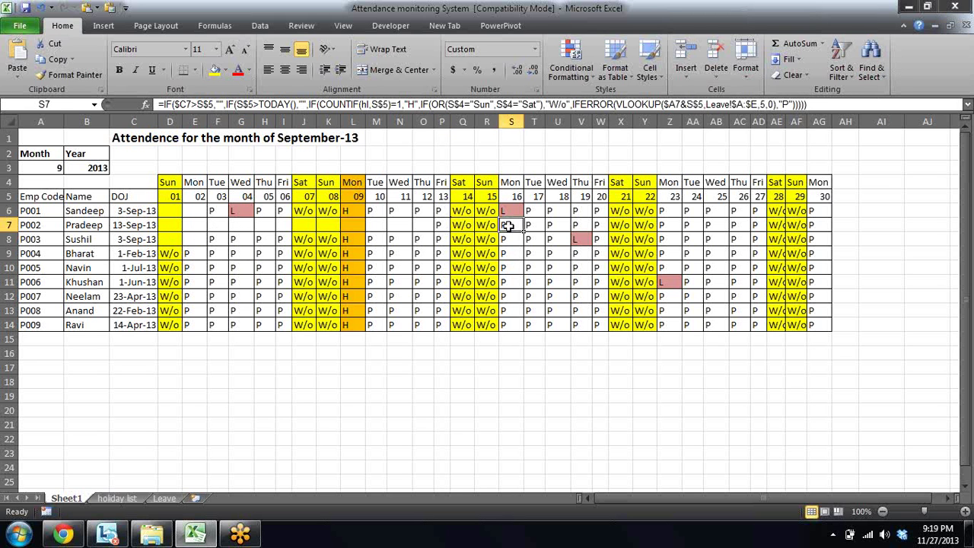
pyautogui.click(535, 229)
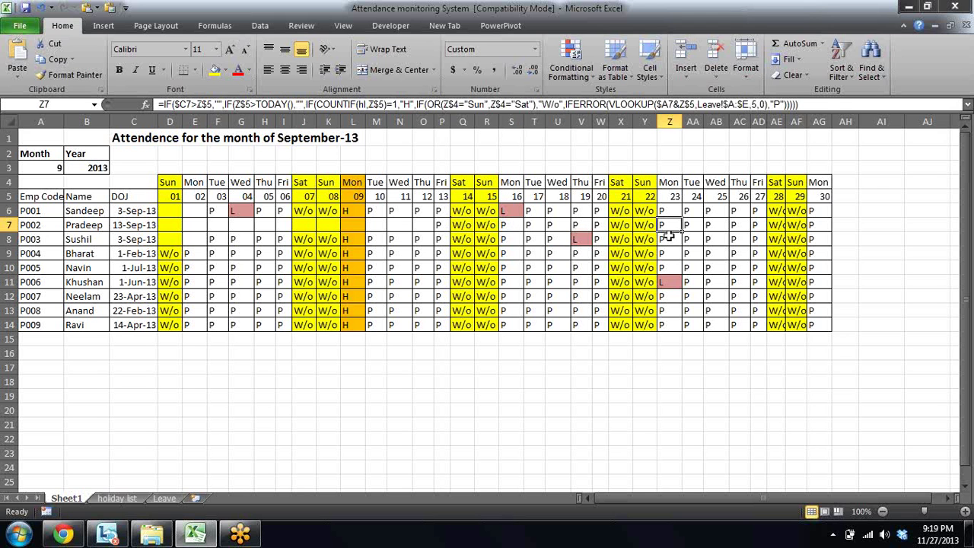
pyautogui.click(692, 226)
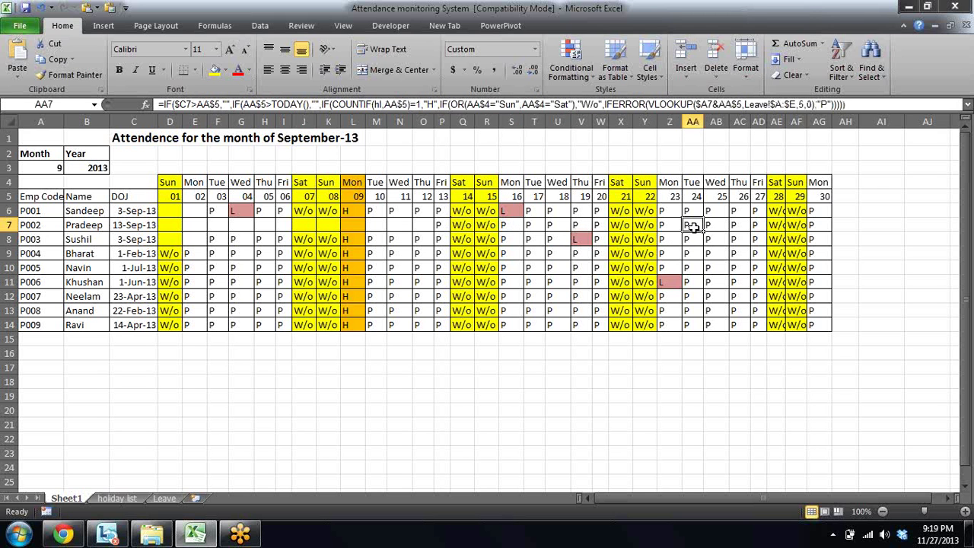
pyautogui.click(739, 225)
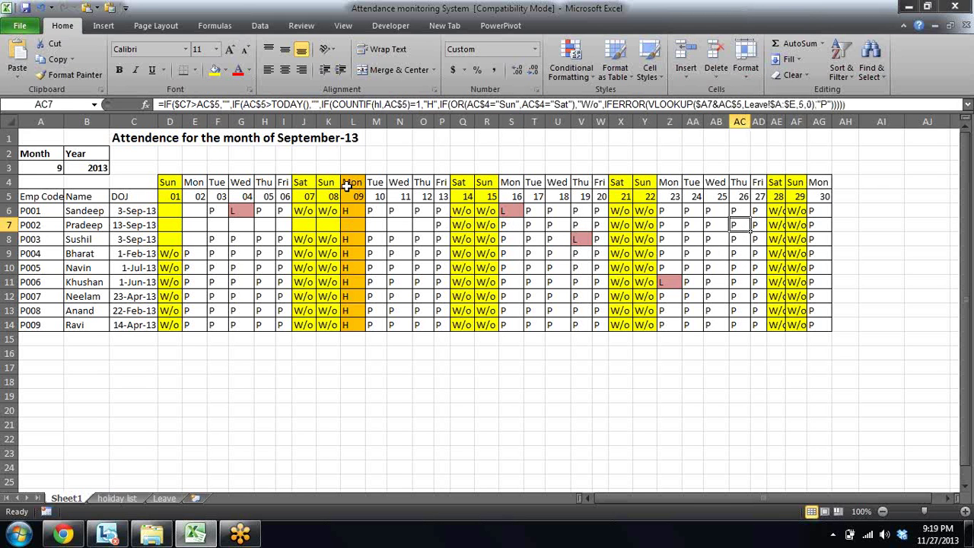
pyautogui.moveTo(348, 191); pyautogui.dragTo(342, 325)
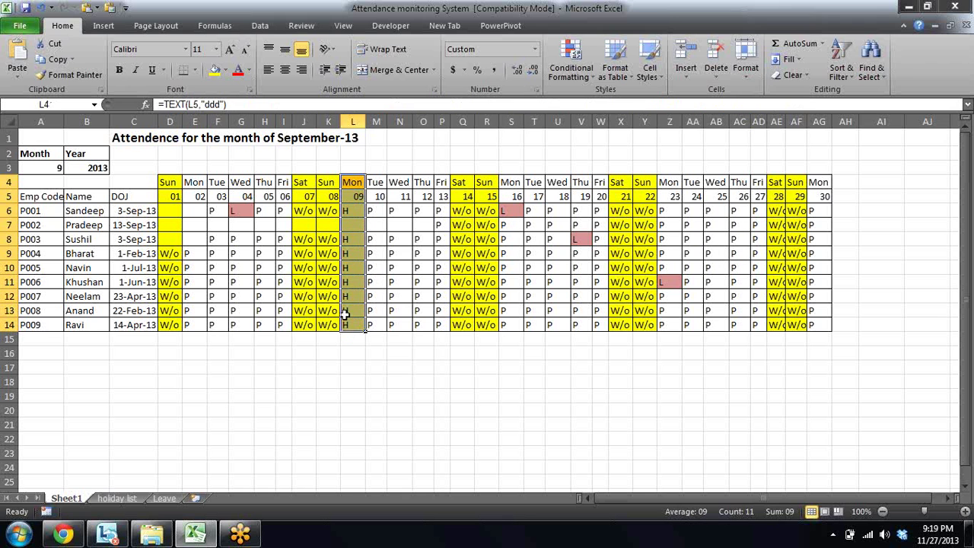
pyautogui.click(380, 240)
pyautogui.click(359, 239)
pyautogui.click(358, 282)
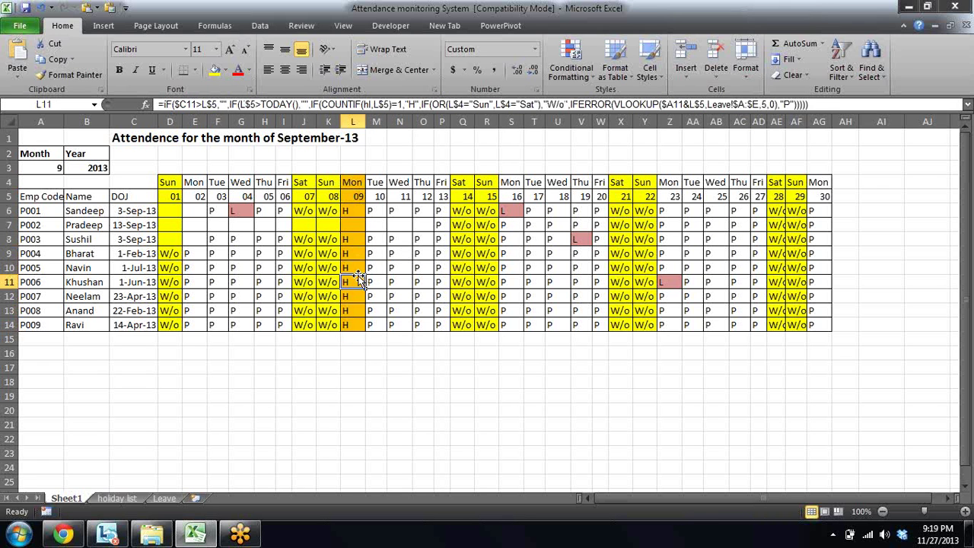
pyautogui.click(354, 197)
pyautogui.click(354, 257)
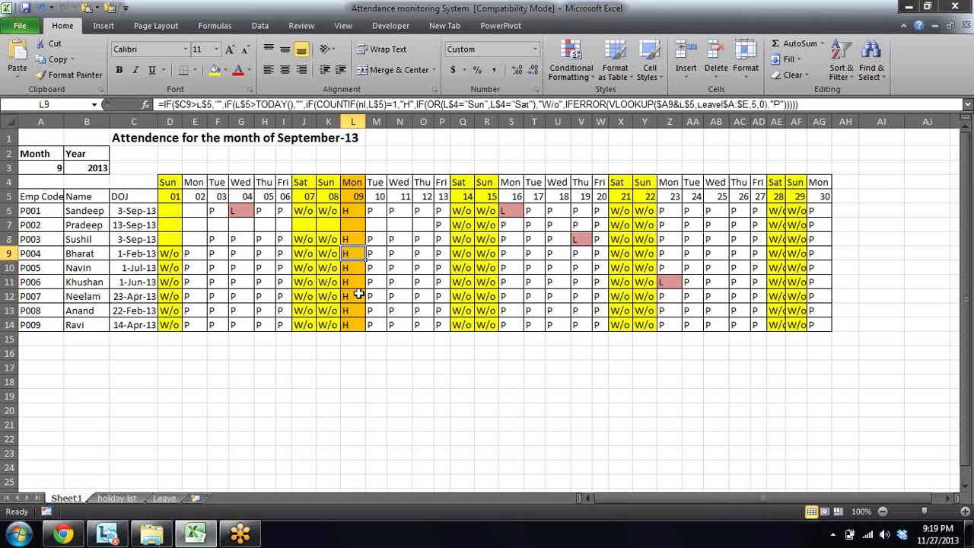
pyautogui.click(357, 296)
pyautogui.click(354, 255)
pyautogui.click(352, 226)
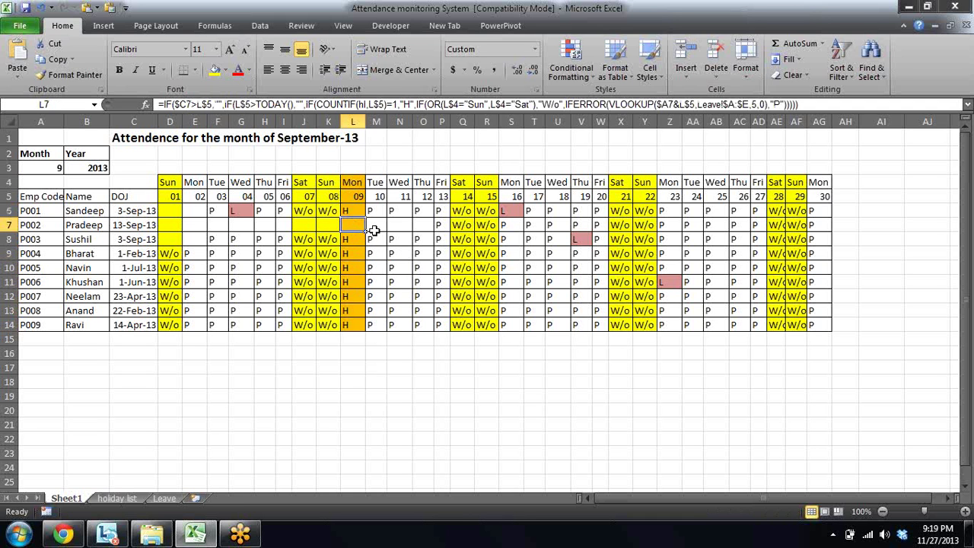
pyautogui.moveTo(354, 182); pyautogui.dragTo(347, 327)
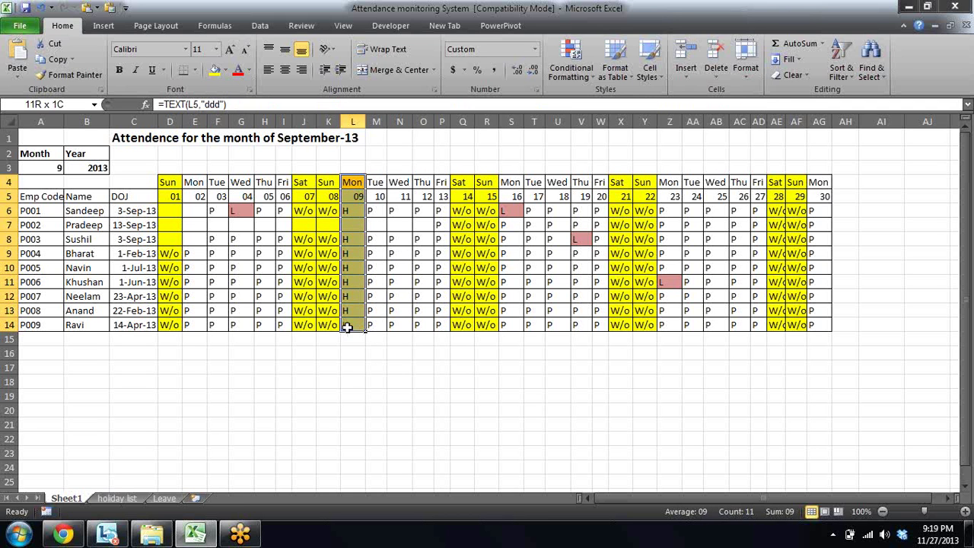
pyautogui.click(424, 297)
pyautogui.click(355, 197)
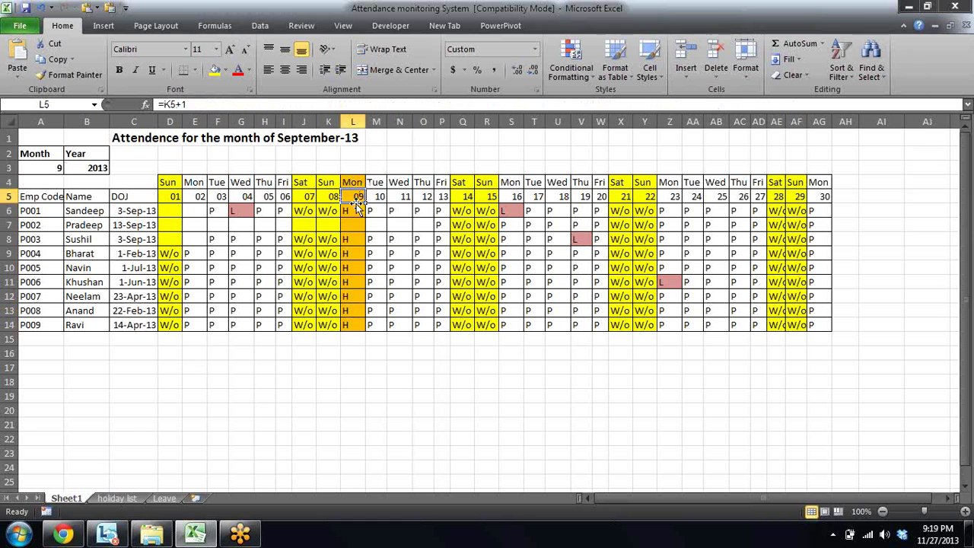
pyautogui.click(354, 239)
pyautogui.click(352, 296)
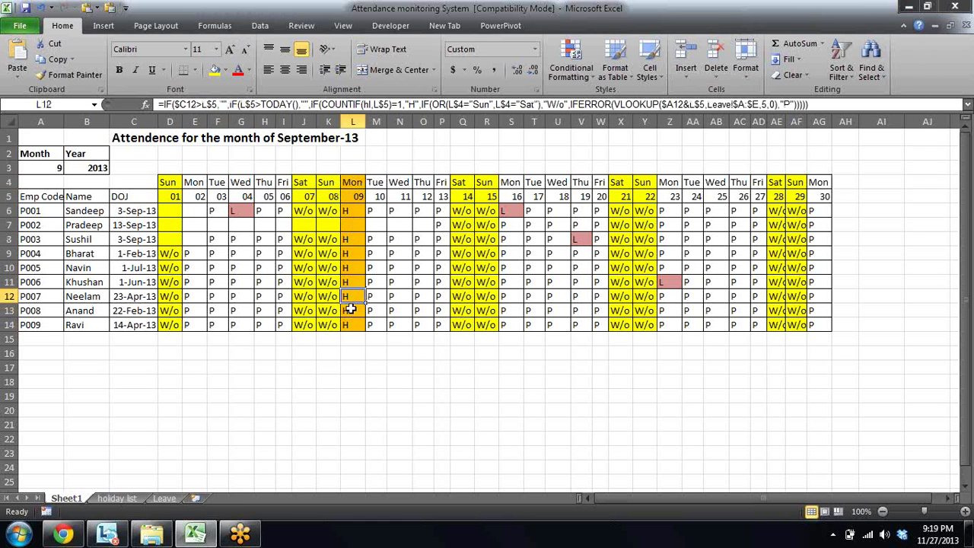
pyautogui.click(351, 308)
pyautogui.click(353, 242)
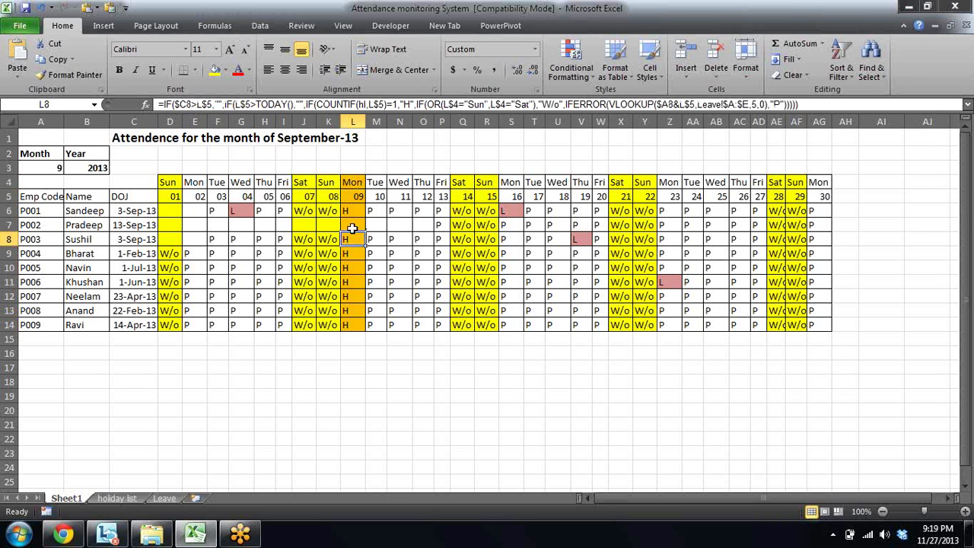
pyautogui.click(352, 224)
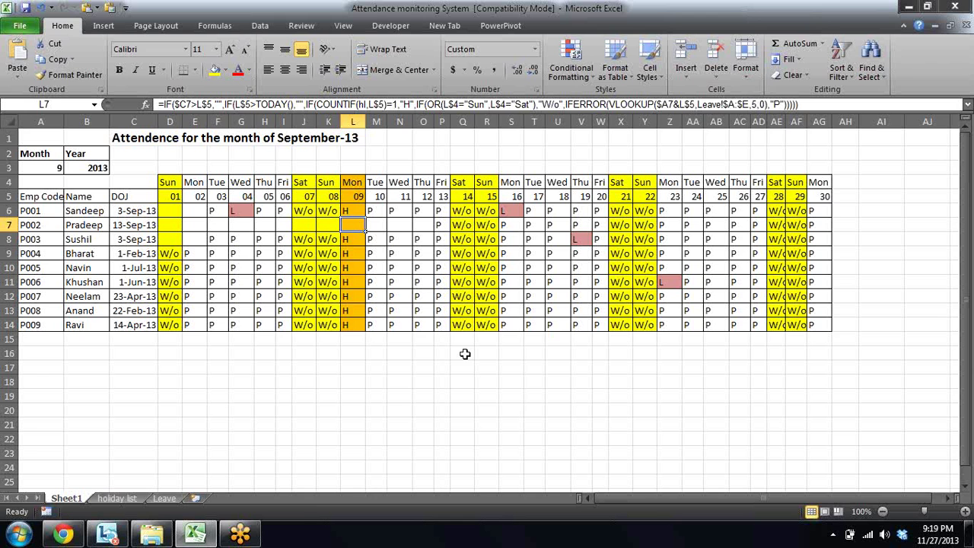
# - Create a new workbook with Month in A2 and Year in B2
pyautogui.hotkey('ctrl', 'n')
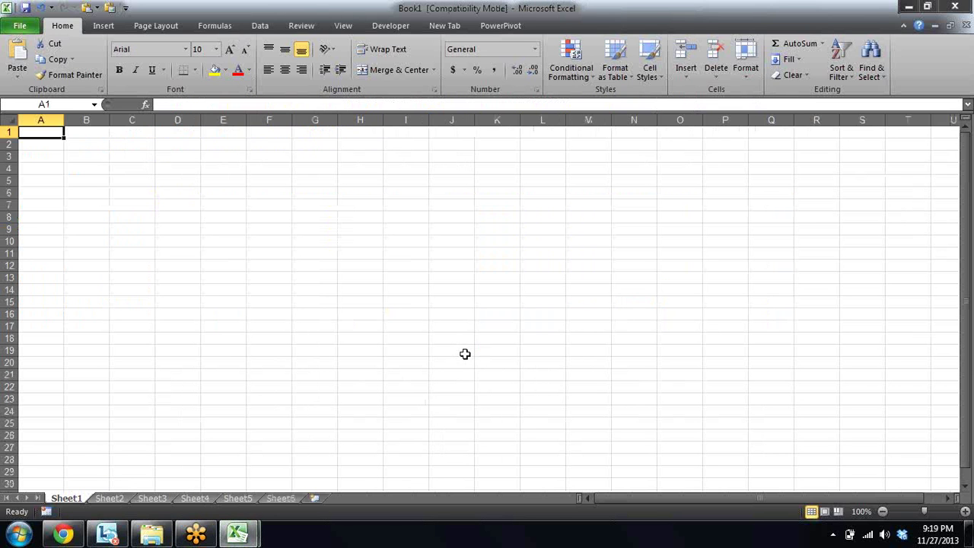
pyautogui.press('Down')
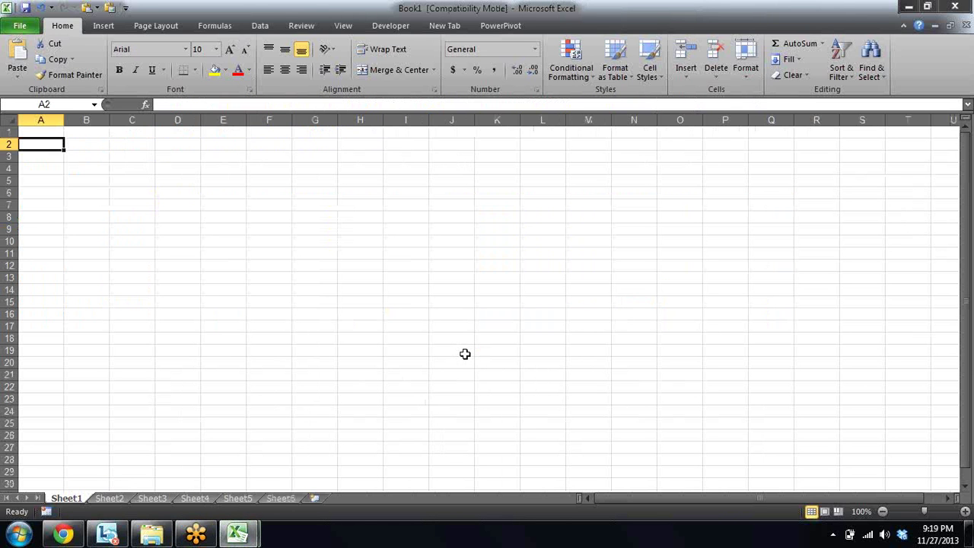
pyautogui.write('Month')
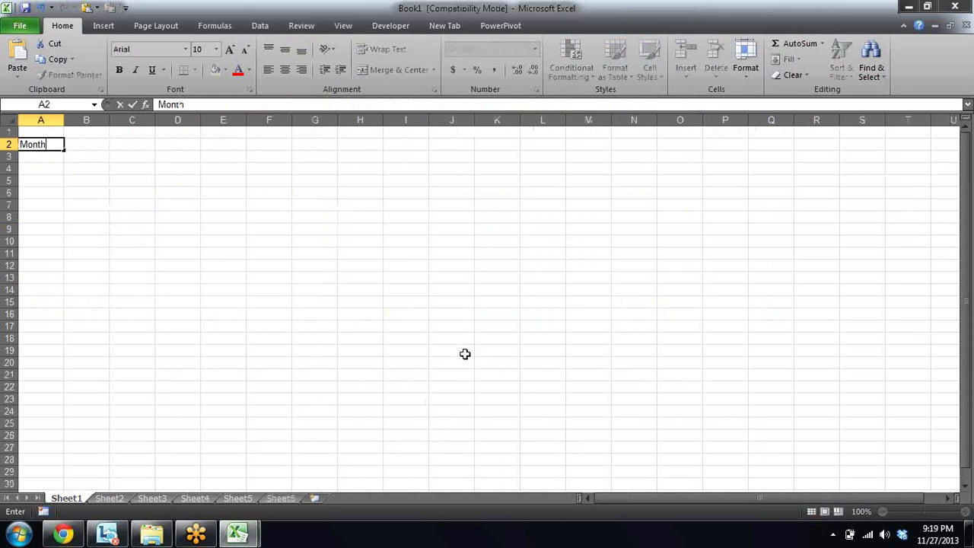
pyautogui.press('Tab')
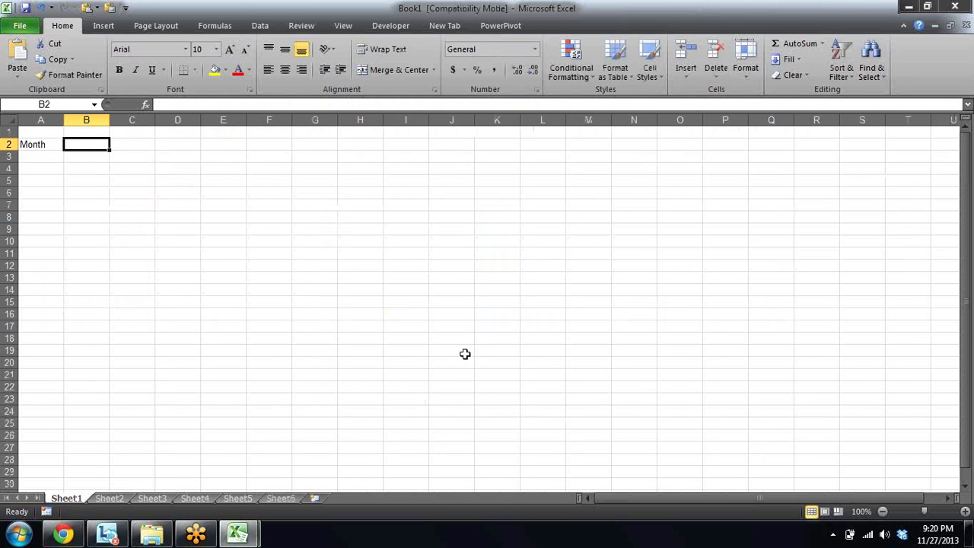
pyautogui.write('Year')
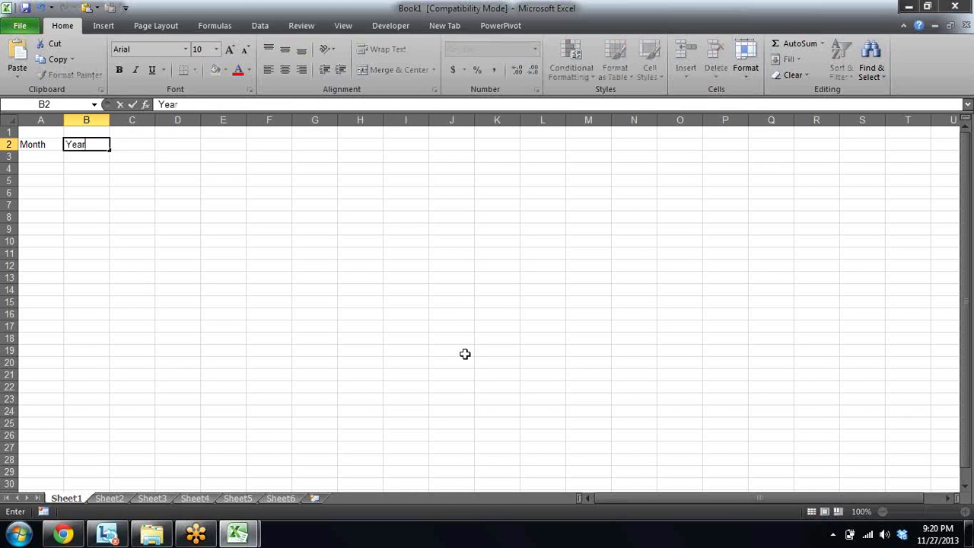
pyautogui.press('Return')
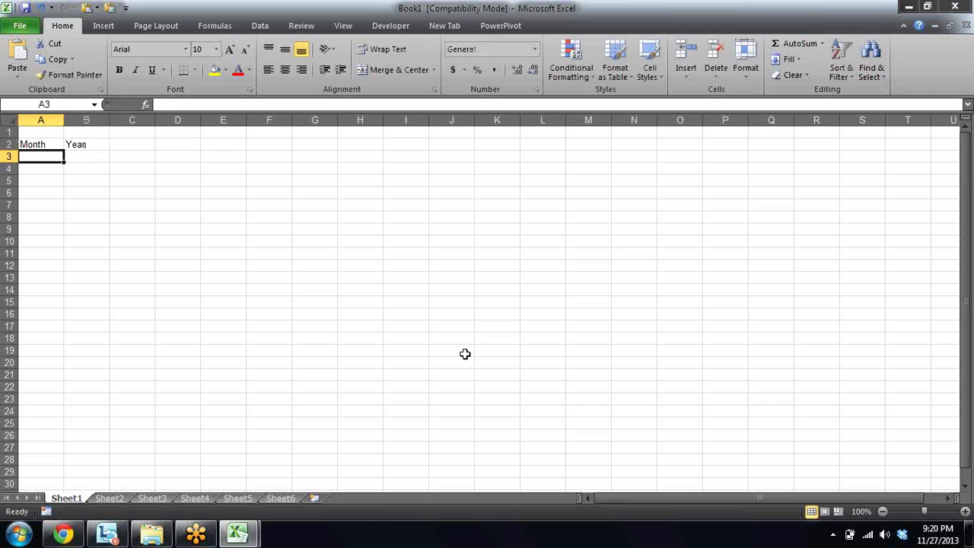
pyautogui.hotkey('shift', 'Up')
pyautogui.press('Up')
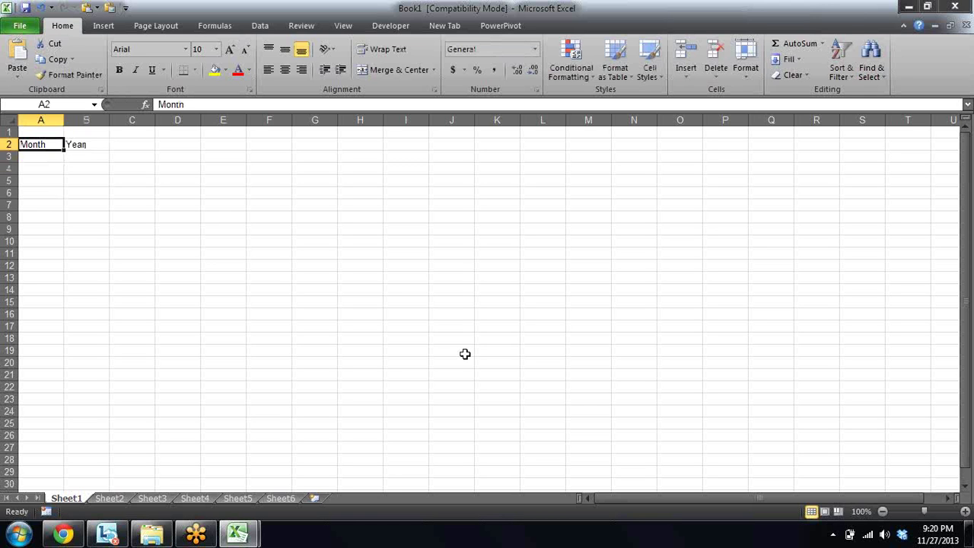
pyautogui.press('Down')
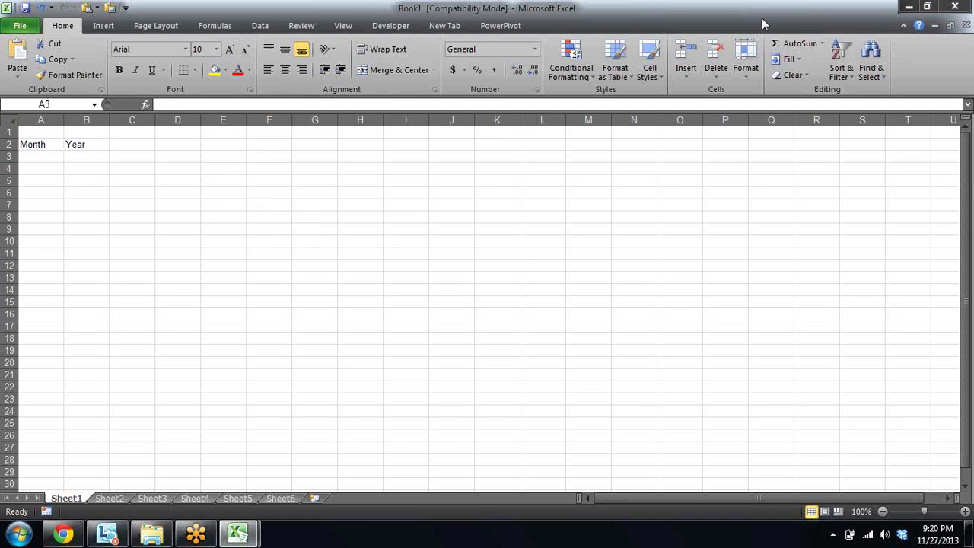
pyautogui.click(260, 26)
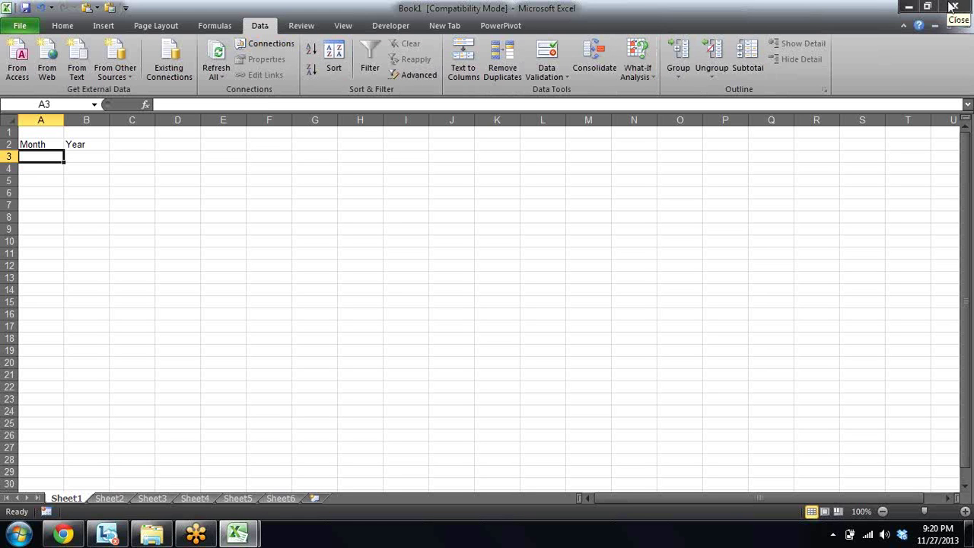
# - Close Book1 and the attendance workbook without saving, then launch Excel 2007
pyautogui.click(953, 7)
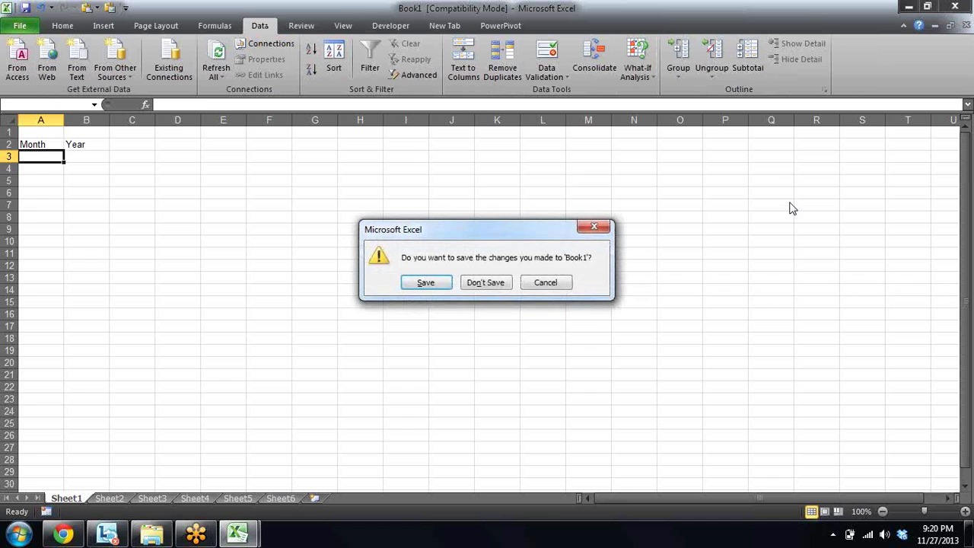
pyautogui.click(486, 283)
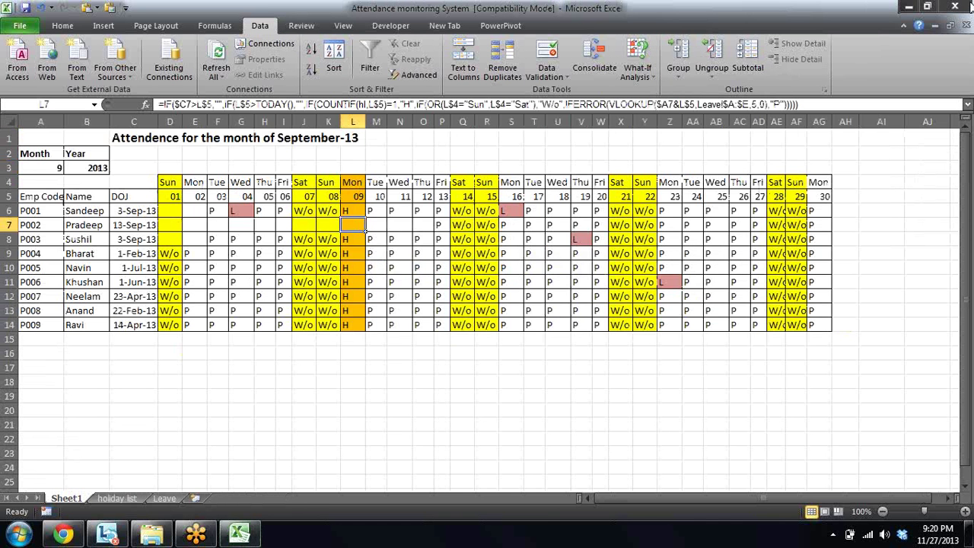
pyautogui.click(955, 8)
pyautogui.click(485, 297)
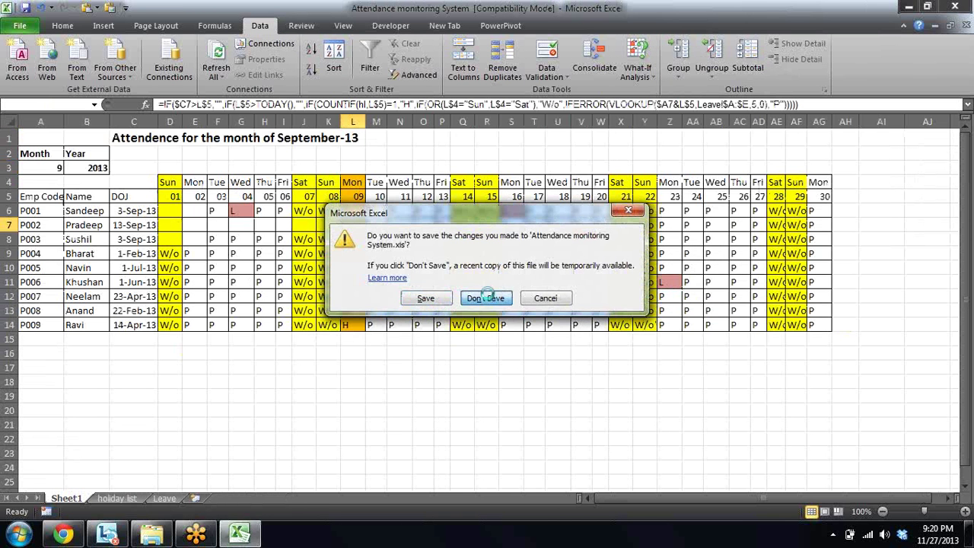
pyautogui.click(18, 534)
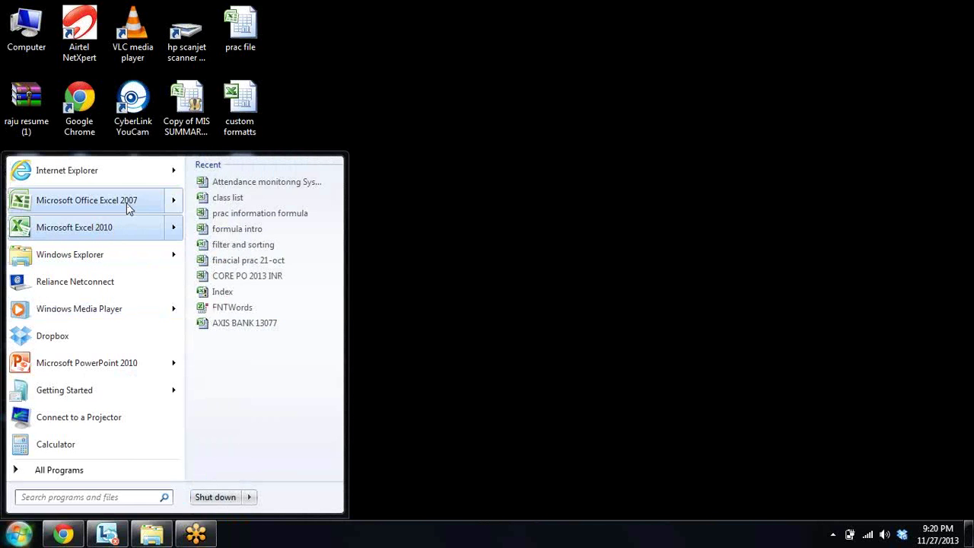
pyautogui.click(126, 203)
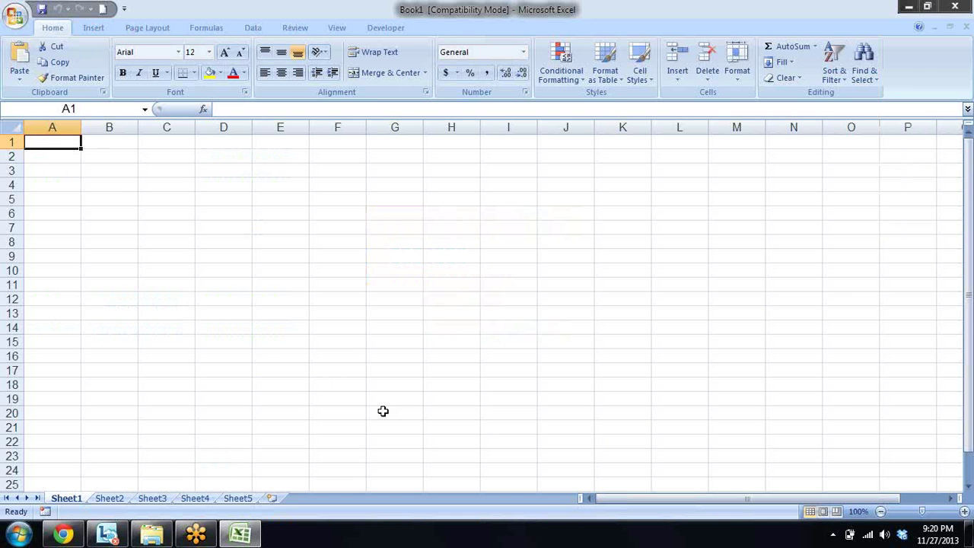
# - Put Month in A2 and year in B2 of the Excel 2007 workbook, leaving row 1 blank
pyautogui.write('Month')
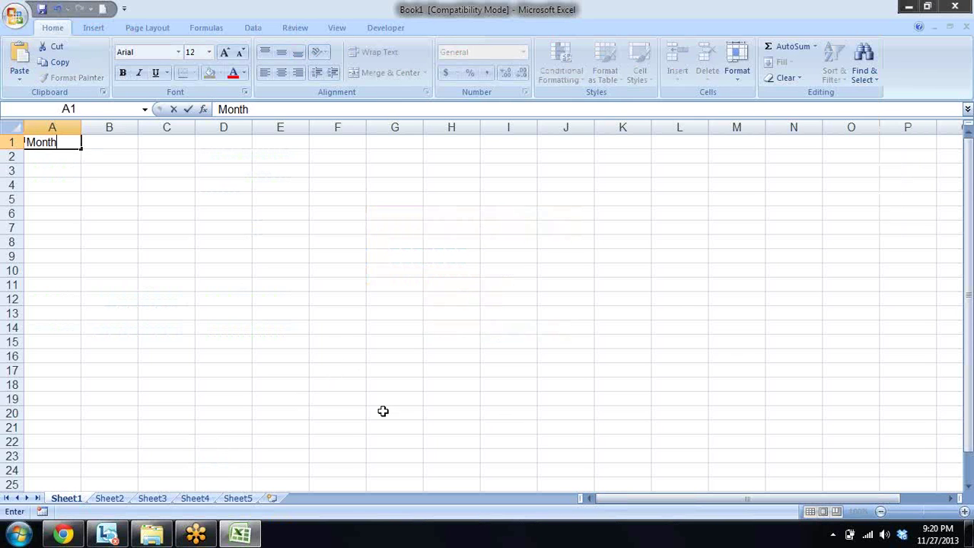
pyautogui.press('Tab')
pyautogui.press('Left')
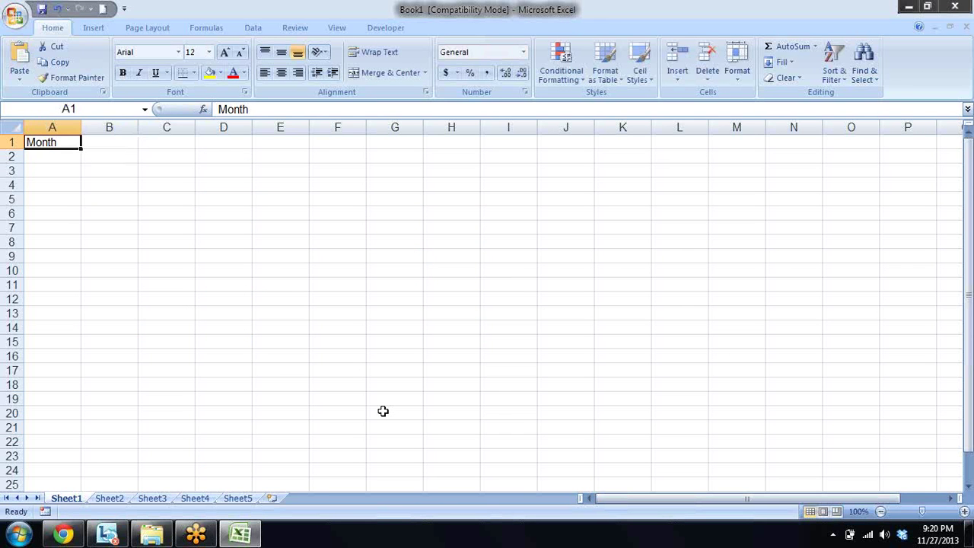
pyautogui.hotkey('ctrl', 'z')
pyautogui.press('Right')
pyautogui.write('yea')
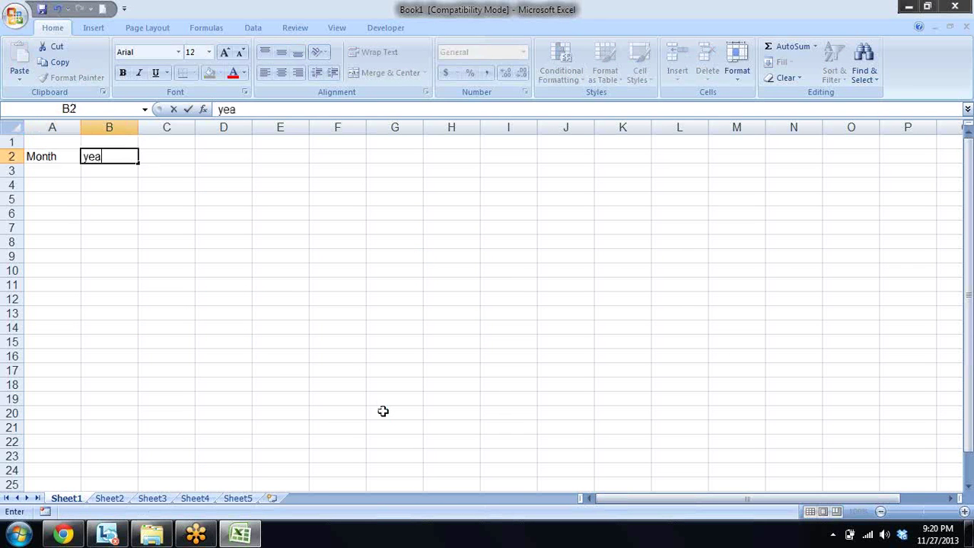
pyautogui.press('Return')
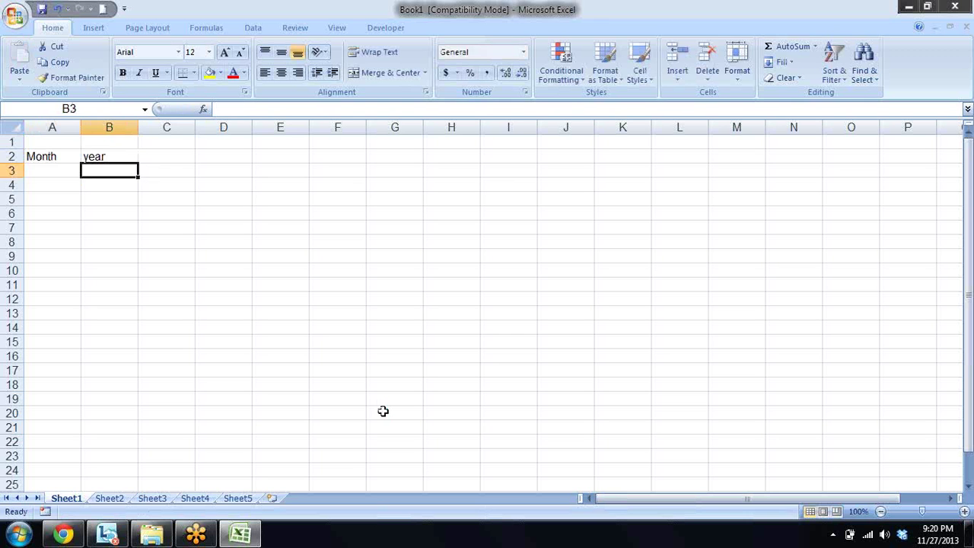
pyautogui.press('Left')
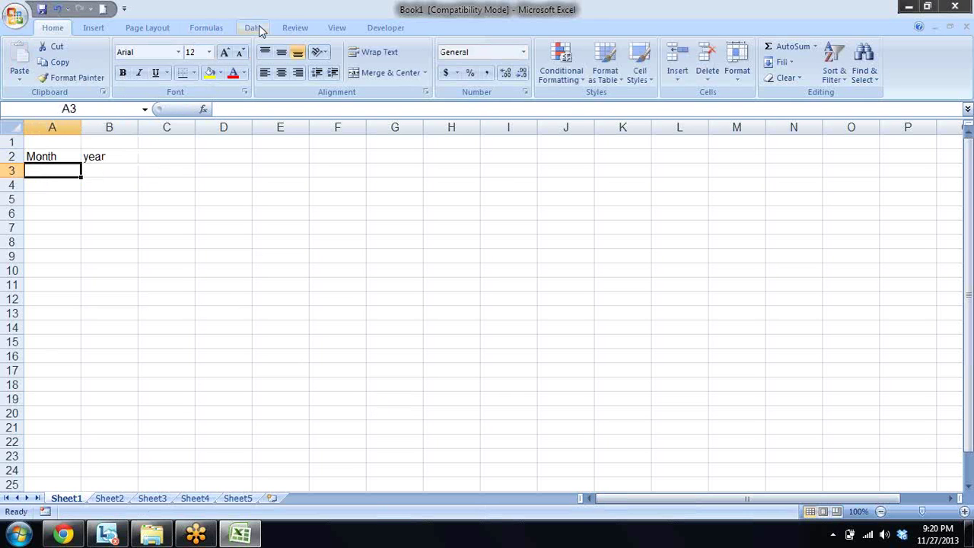
pyautogui.click(253, 28)
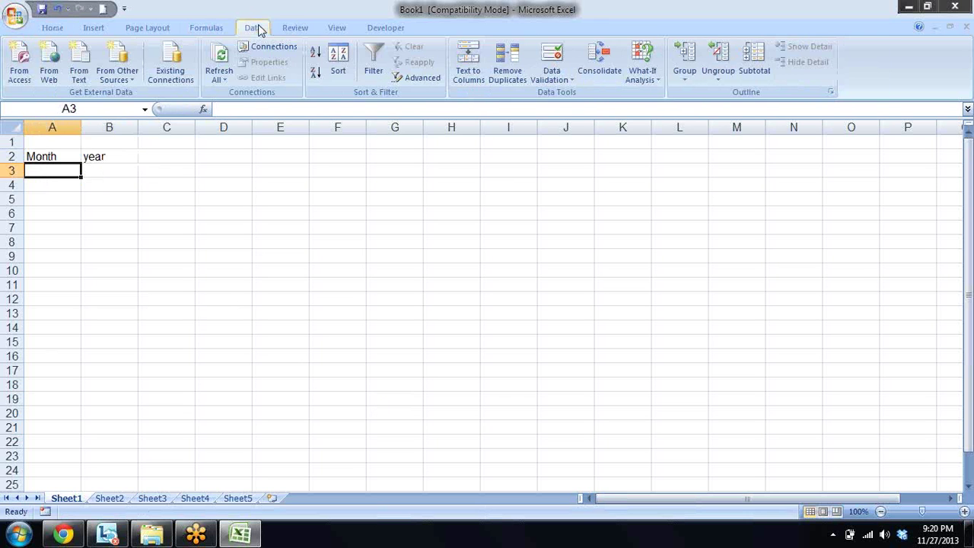
# - Restrict A3 to a list validation with source 1,2,3,4,5,6,7,8,9,10,11,12
pyautogui.click(558, 69)
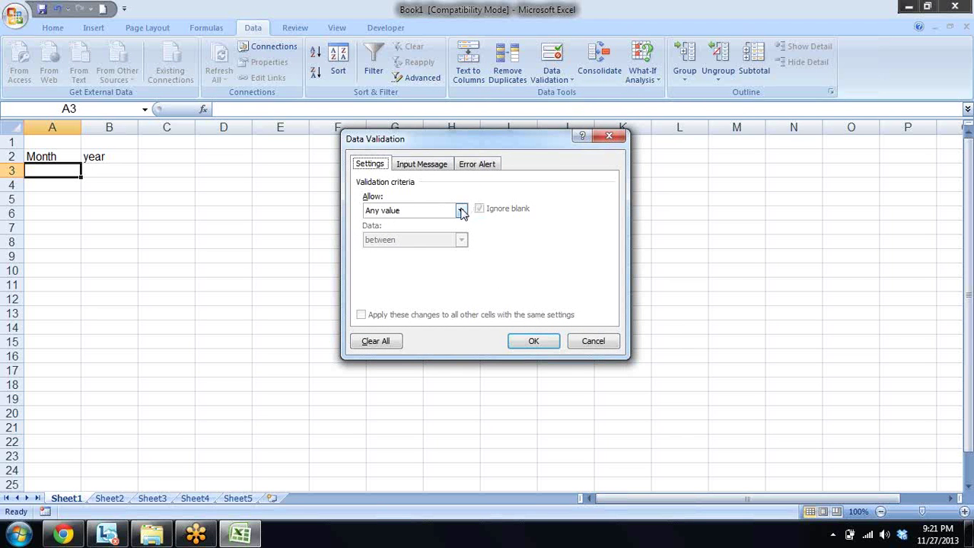
pyautogui.click(462, 212)
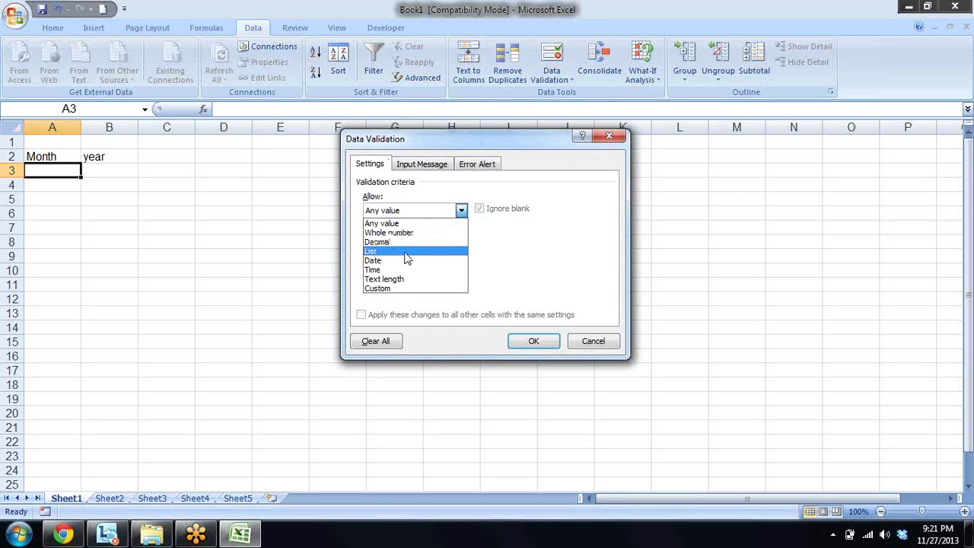
pyautogui.click(406, 251)
pyautogui.click(405, 269)
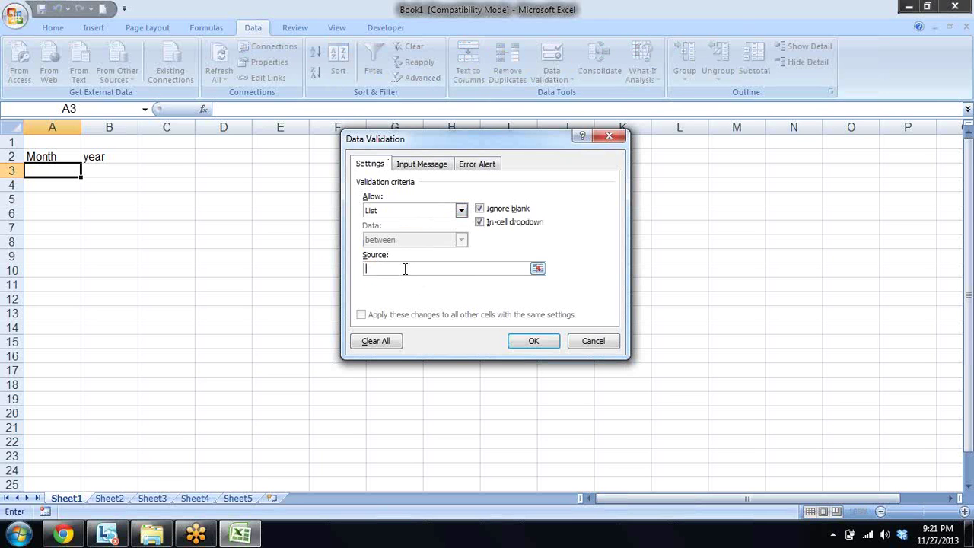
pyautogui.write('1,2,3,4,5,')
pyautogui.write('6,7,8,9,')
pyautogui.write('10,')
pyautogui.write('11,')
pyautogui.write('12')
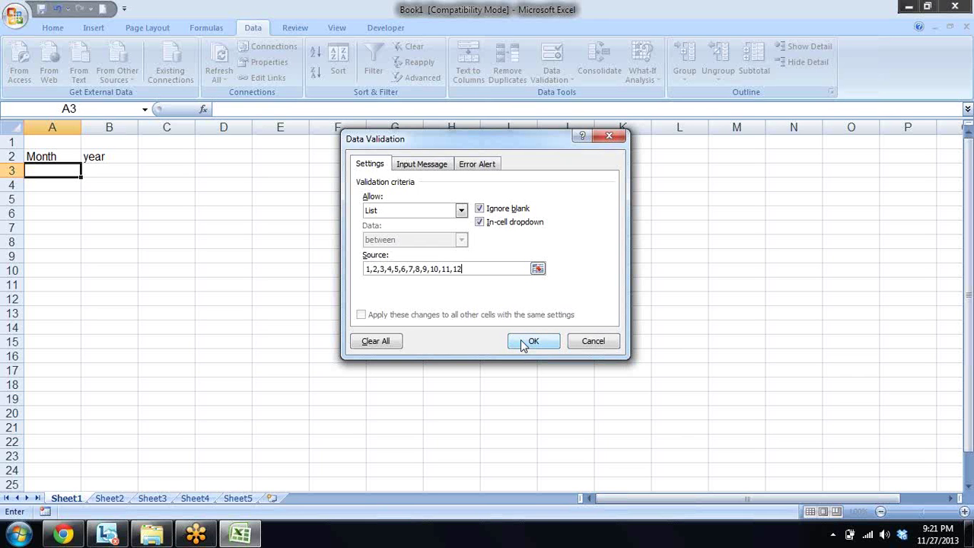
pyautogui.click(525, 343)
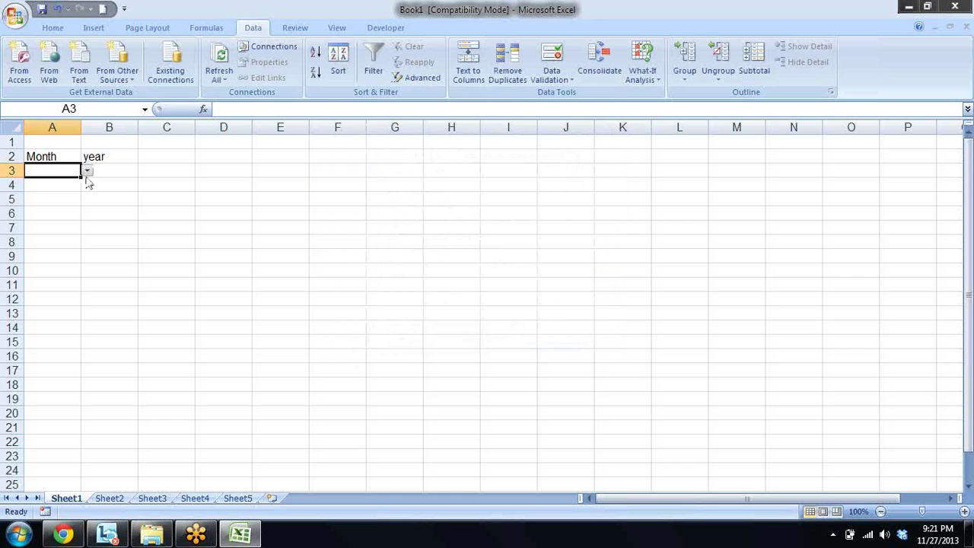
# - Choose 10 from A3's month dropdown and open Data Validation for year cell B3
pyautogui.click(88, 172)
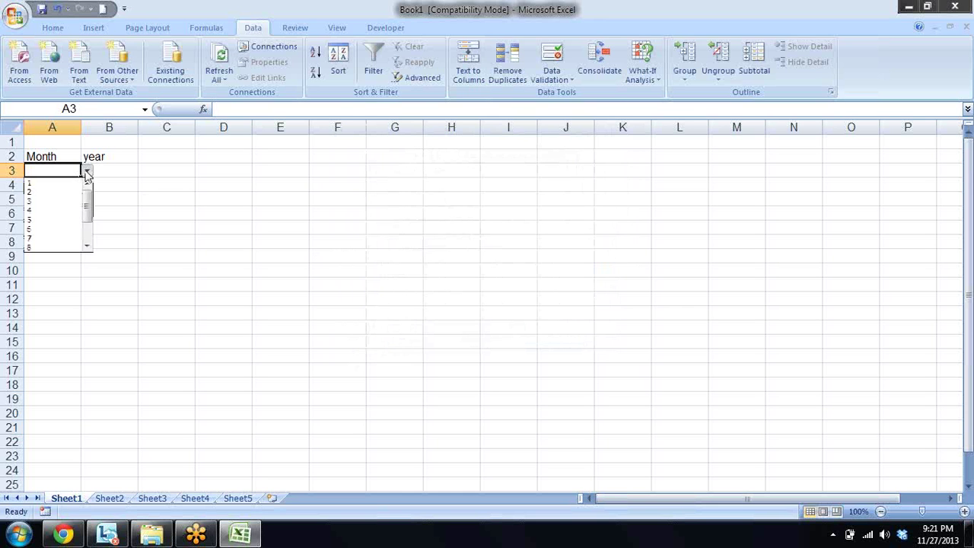
pyautogui.click(67, 220)
pyautogui.click(88, 172)
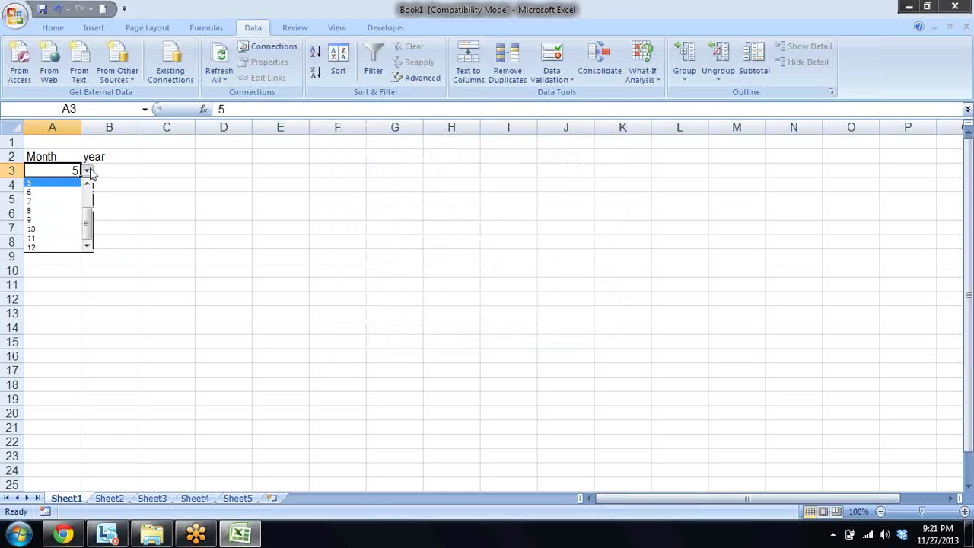
pyautogui.click(67, 229)
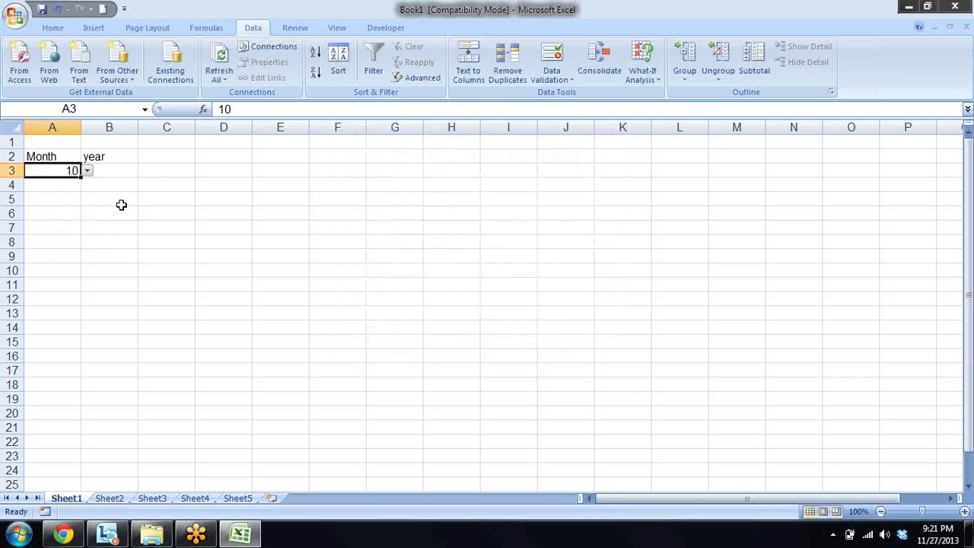
pyautogui.click(121, 203)
pyautogui.click(115, 167)
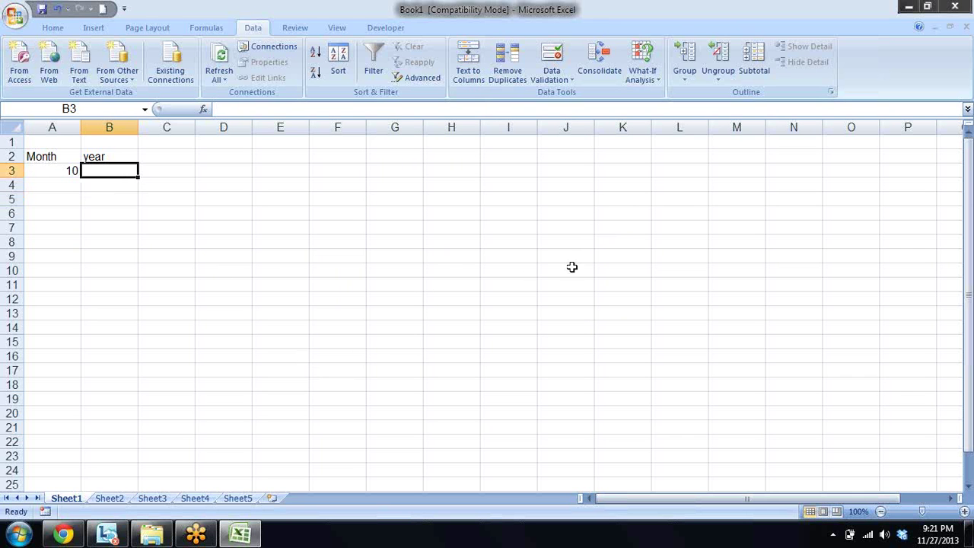
pyautogui.click(552, 55)
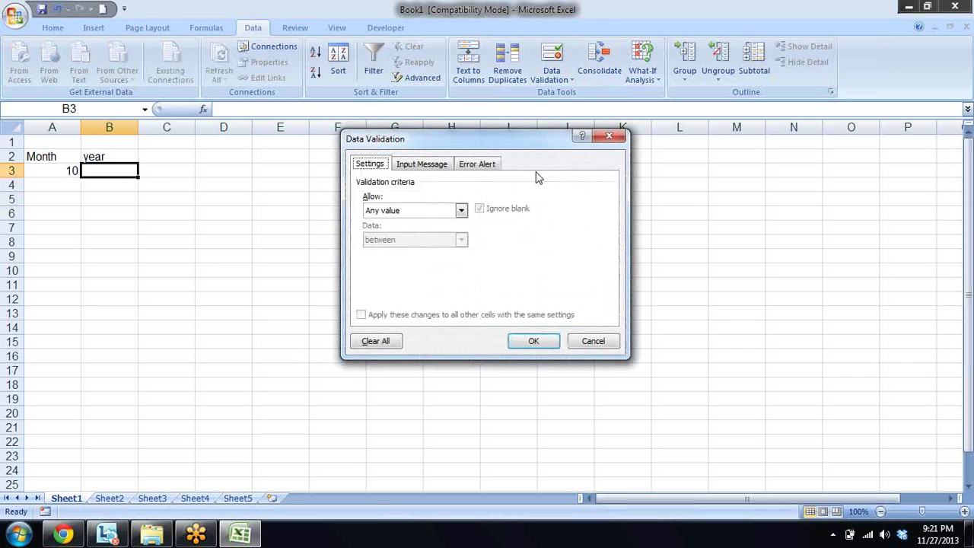
# - Start a year list for B3, then cancel it without applying
pyautogui.click(456, 213)
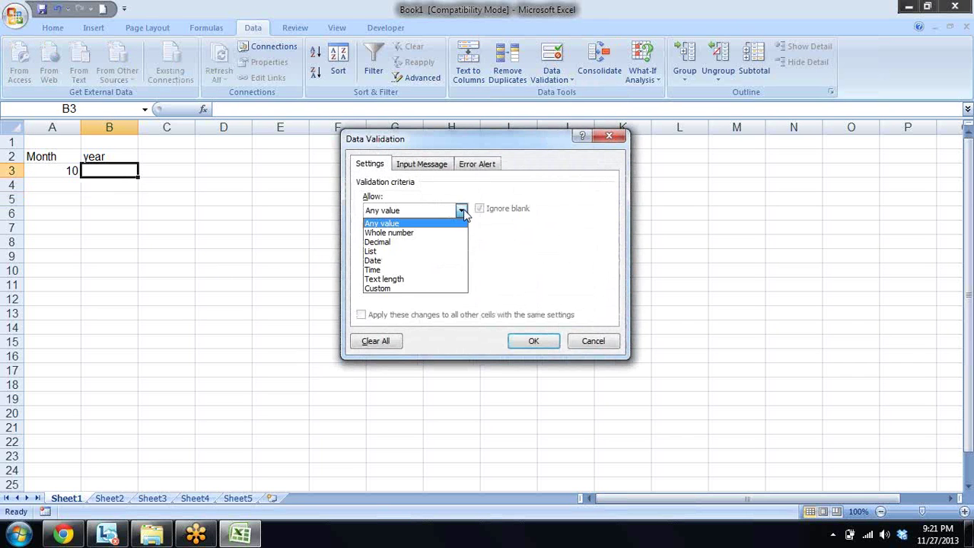
pyautogui.click(432, 252)
pyautogui.click(424, 267)
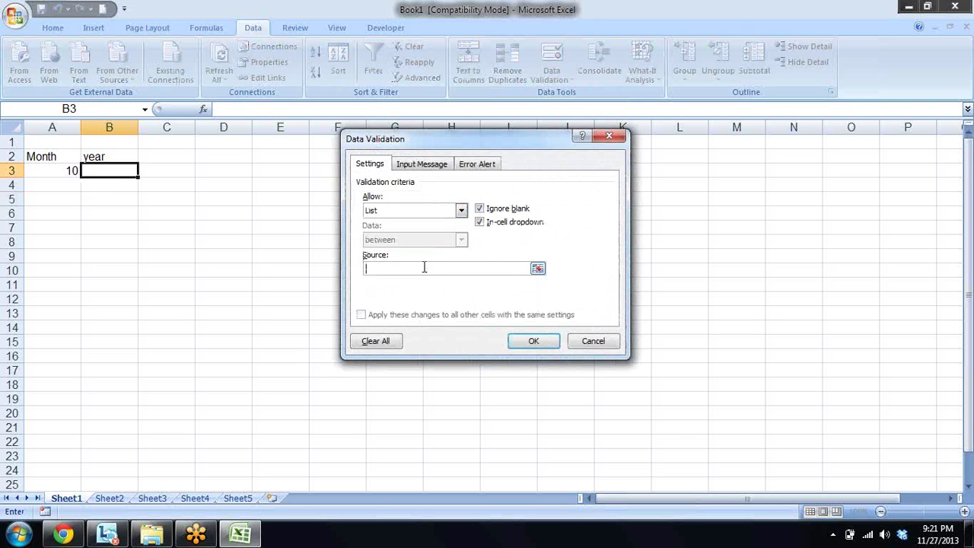
pyautogui.write('2013')
pyautogui.press('BackSpace')
pyautogui.write('1, ')
pyautogui.write('2012')
pyautogui.press('Return')
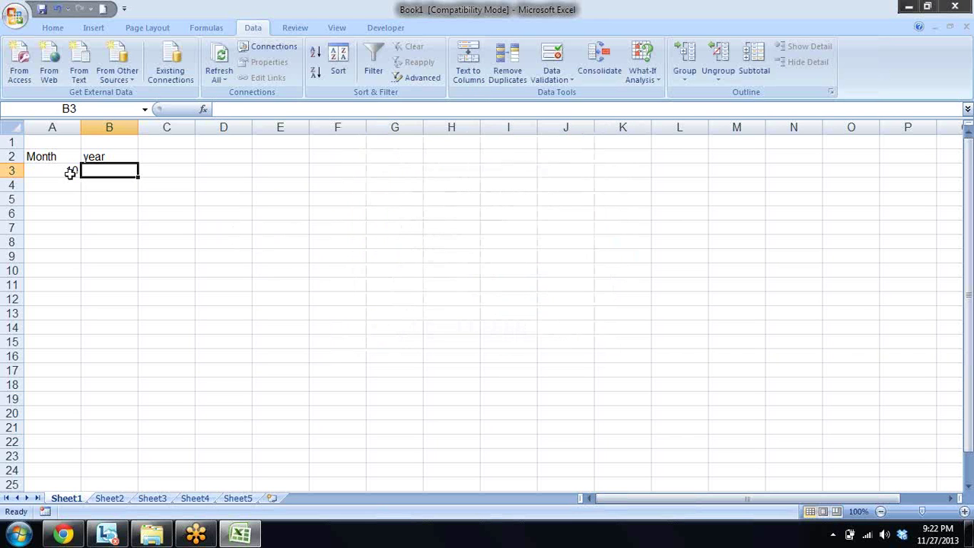
# - Set the month in A3 to 7 and reopen B3's Data Validation settings
pyautogui.click(68, 172)
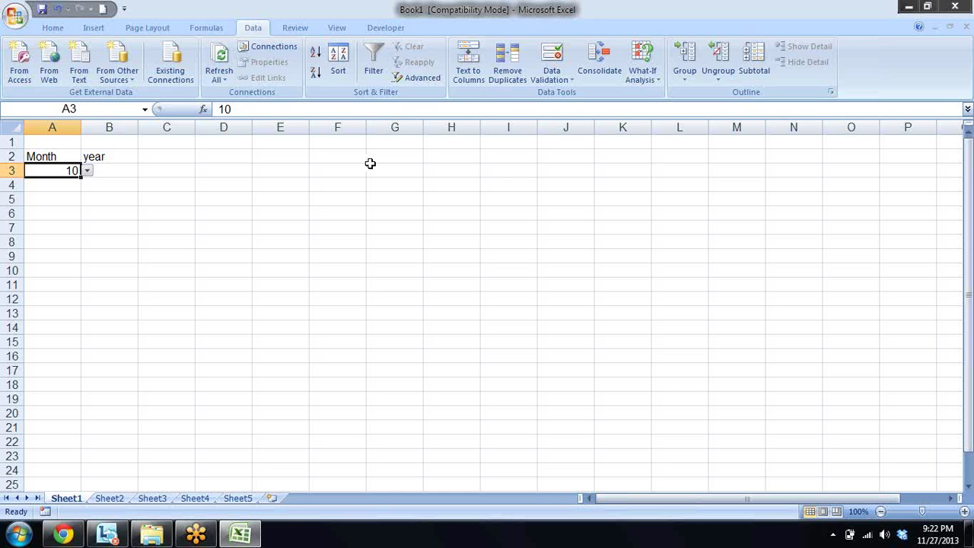
pyautogui.press('Tab')
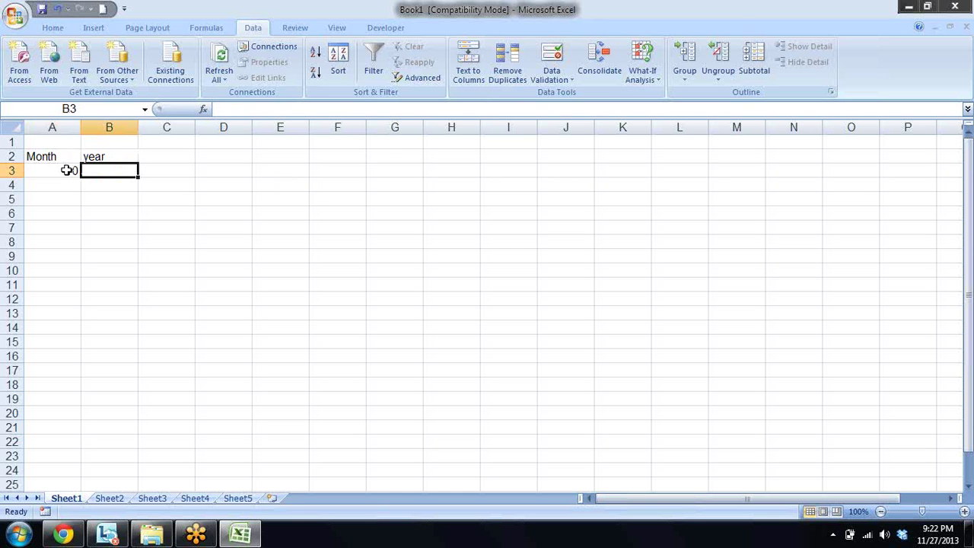
pyautogui.click(67, 170)
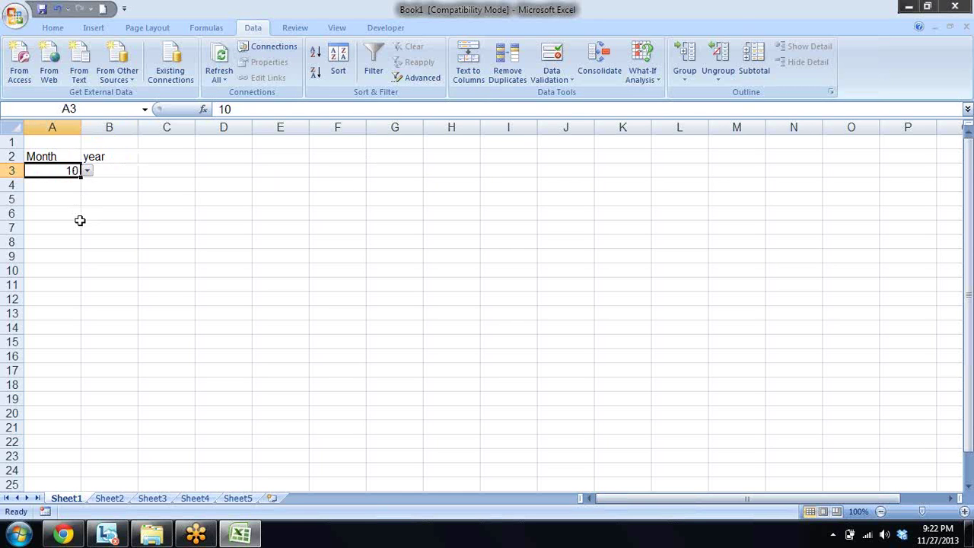
pyautogui.click(88, 171)
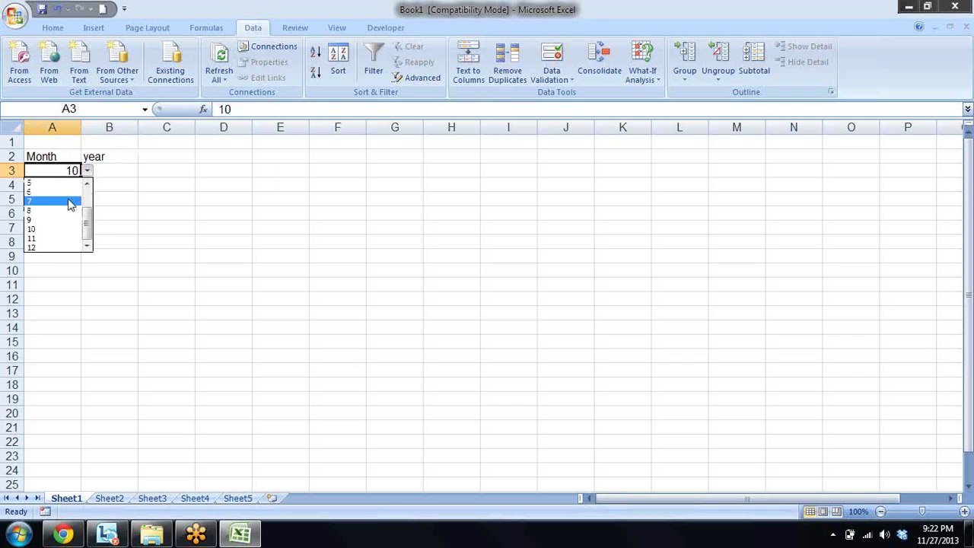
pyautogui.click(73, 205)
pyautogui.click(111, 167)
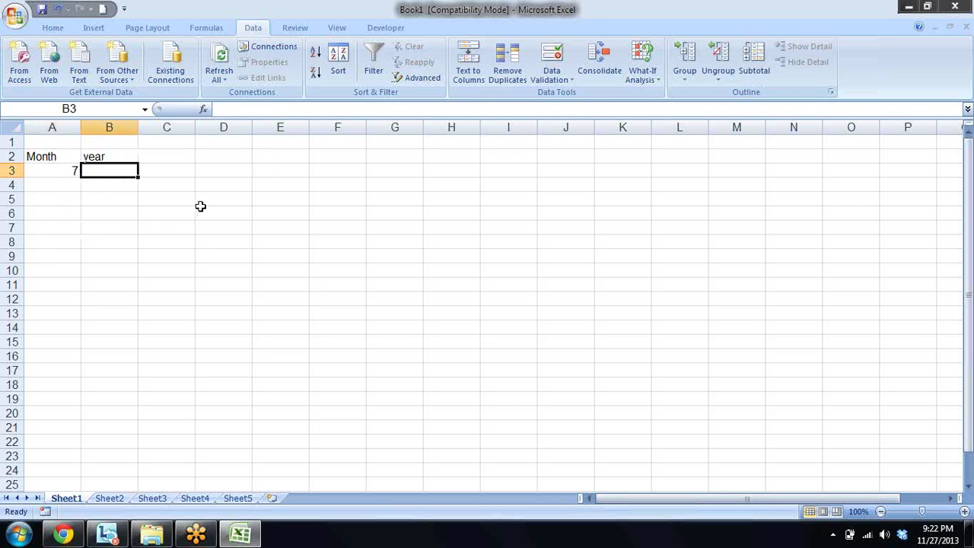
pyautogui.click(552, 55)
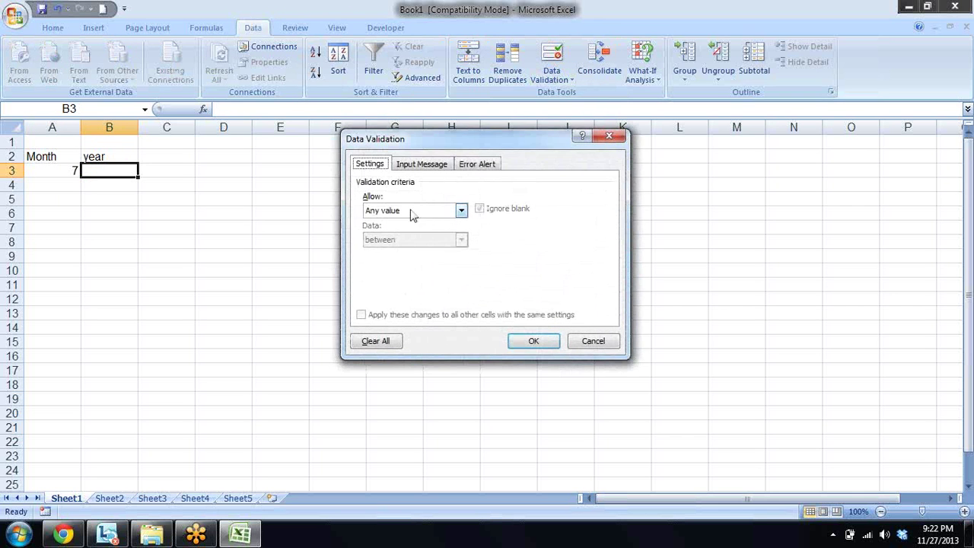
# - Restrict B3 to a list of years 2011, 2012, 2013, 2014 and 2015
pyautogui.click(461, 210)
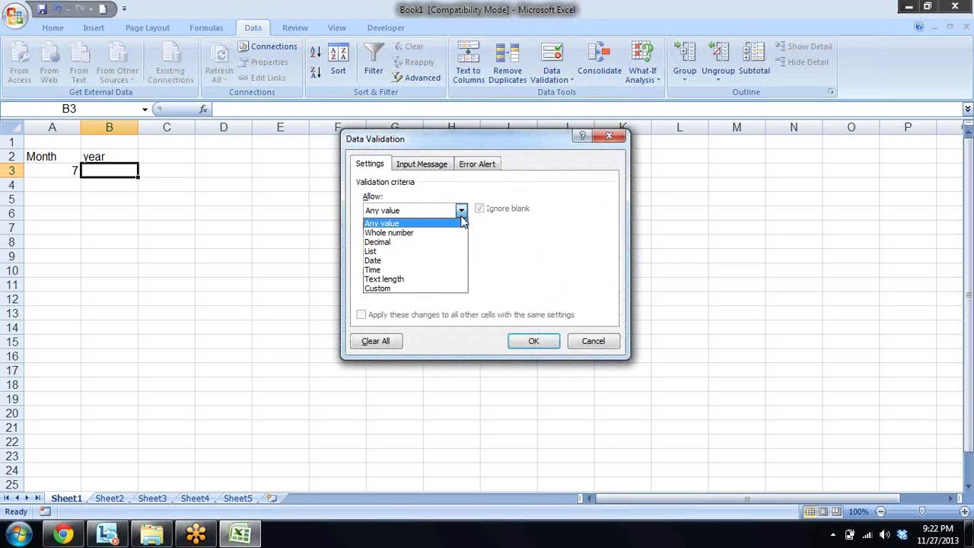
pyautogui.click(449, 252)
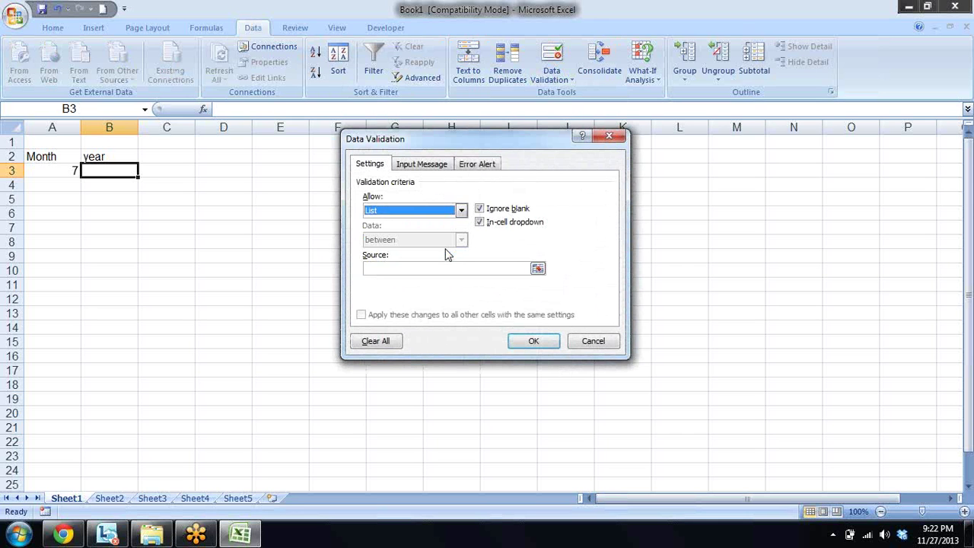
pyautogui.click(411, 267)
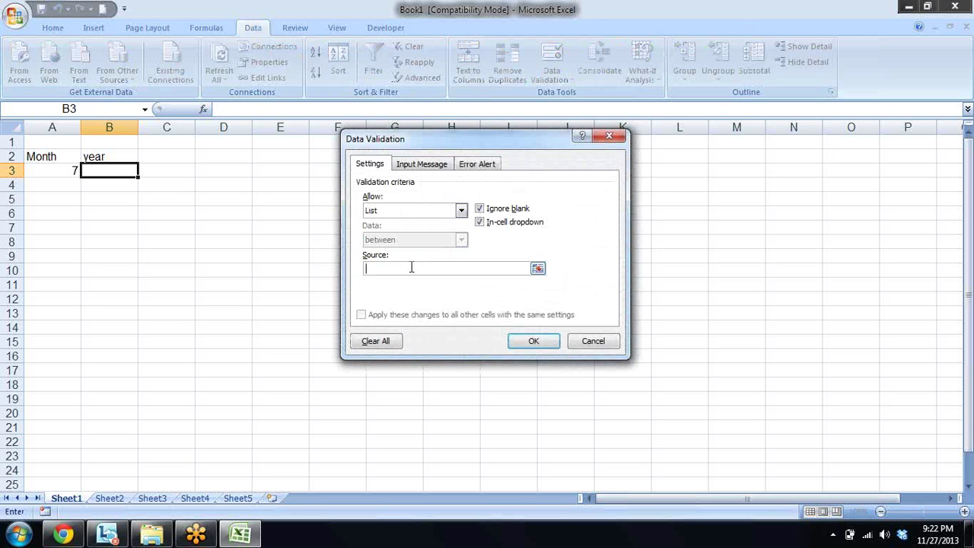
pyautogui.write('2012')
pyautogui.press('Left')
pyautogui.press('BackSpace')
pyautogui.press('BackSpace')
pyautogui.press('BackSpace')
pyautogui.press('BackSpace')
pyautogui.press('BackSpace')
pyautogui.press('BackSpace')
pyautogui.write('1,')
pyautogui.write(' 2013')
pyautogui.press('BackSpace')
pyautogui.write('2, ')
pyautogui.write('201')
pyautogui.write('3, 2')
pyautogui.press('BackSpace')
pyautogui.write('14, ')
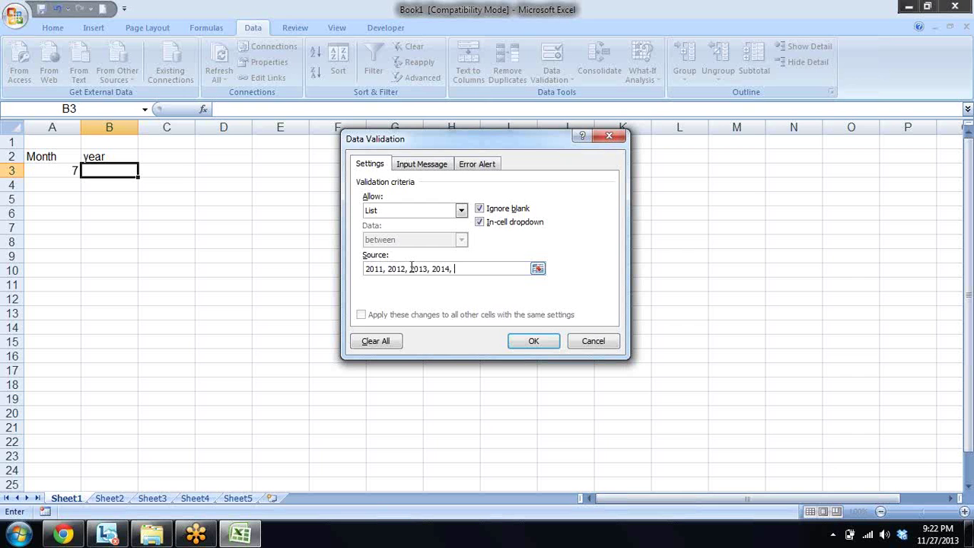
pyautogui.write('2015')
pyautogui.click(533, 341)
pyautogui.click(151, 210)
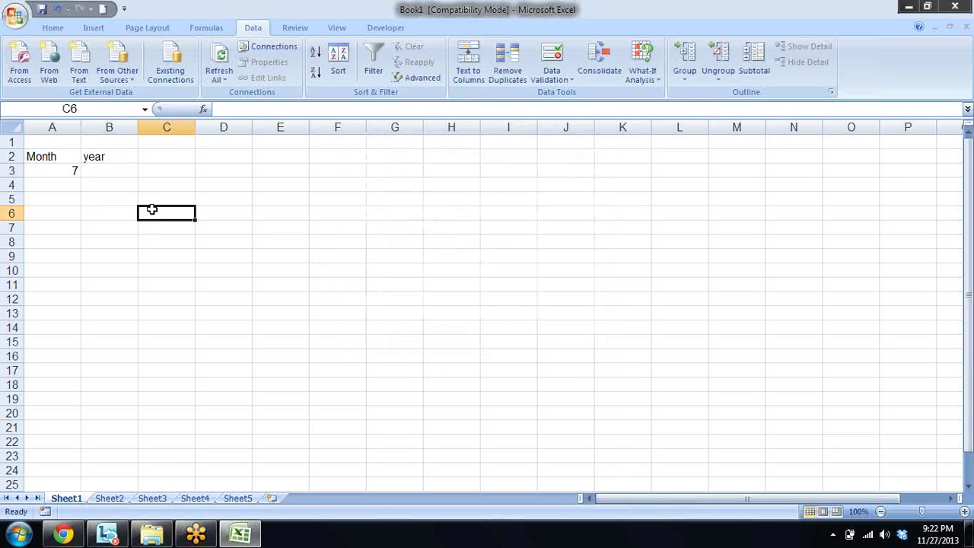
pyautogui.click(133, 171)
# - Choose 2013 from B3's year dropdown
pyautogui.click(143, 172)
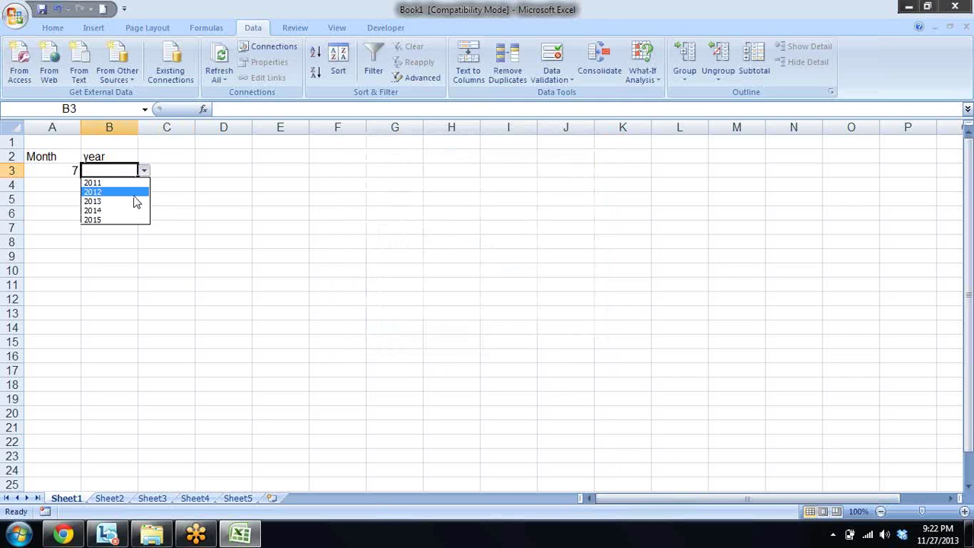
pyautogui.click(133, 194)
pyautogui.click(143, 172)
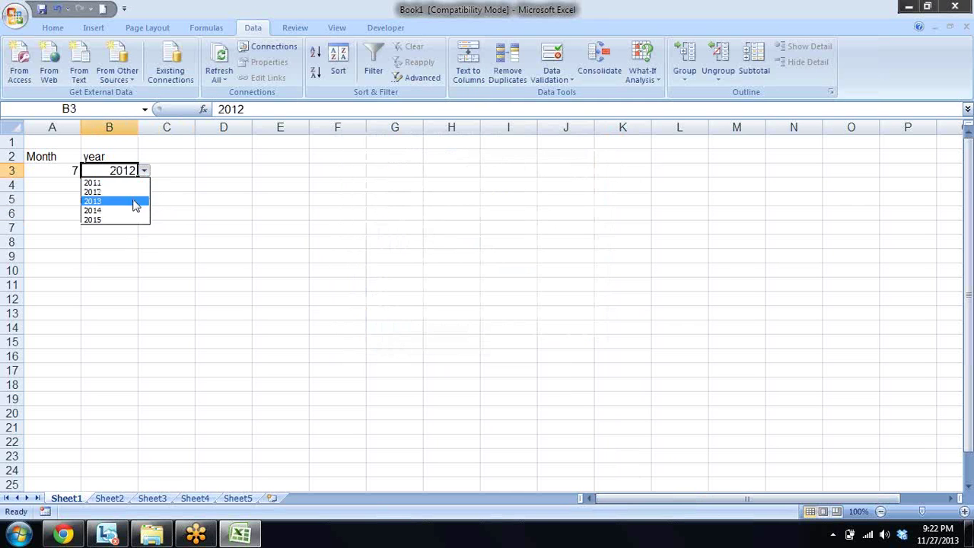
pyautogui.click(134, 202)
pyautogui.click(182, 225)
# - Retype the B2 heading as 'Year' and move to A5
pyautogui.click(132, 153)
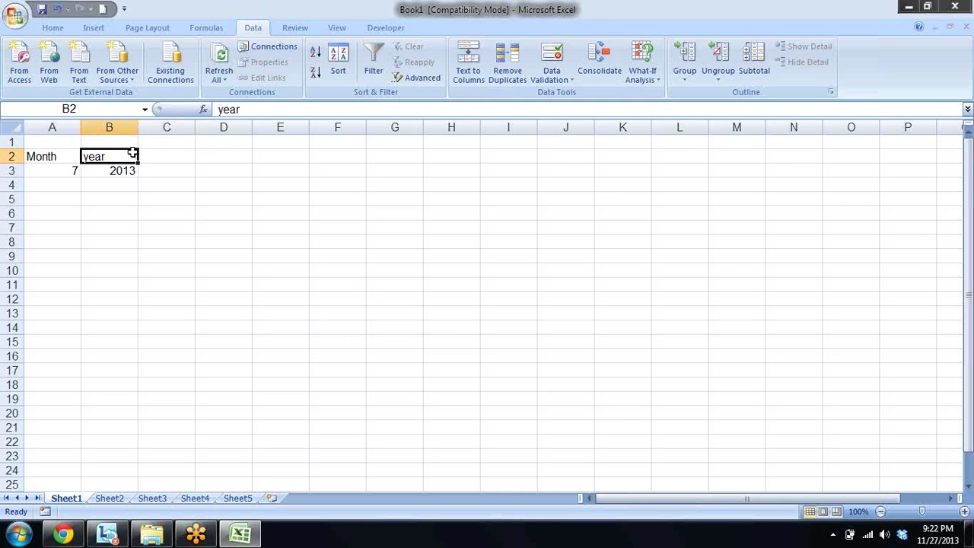
pyautogui.write('Year')
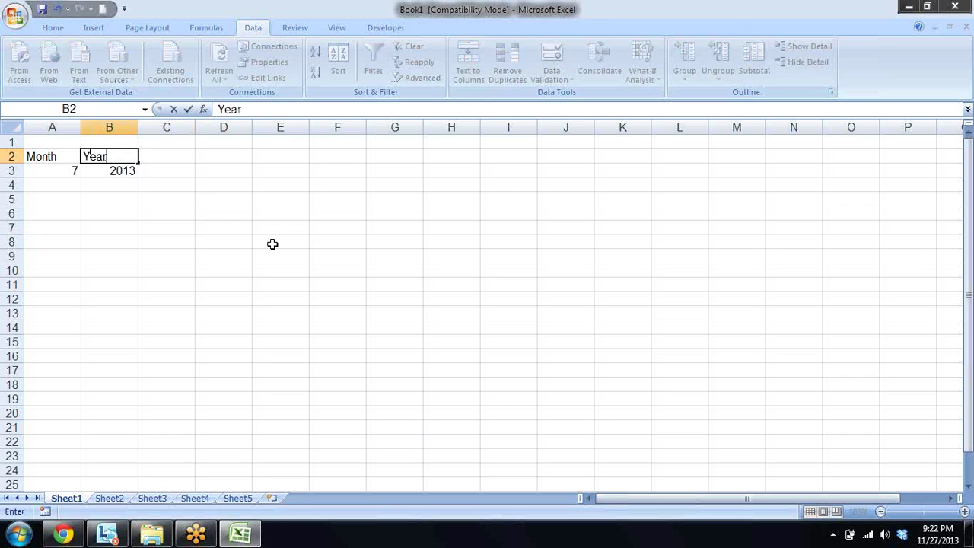
pyautogui.press('Return')
pyautogui.press('Down')
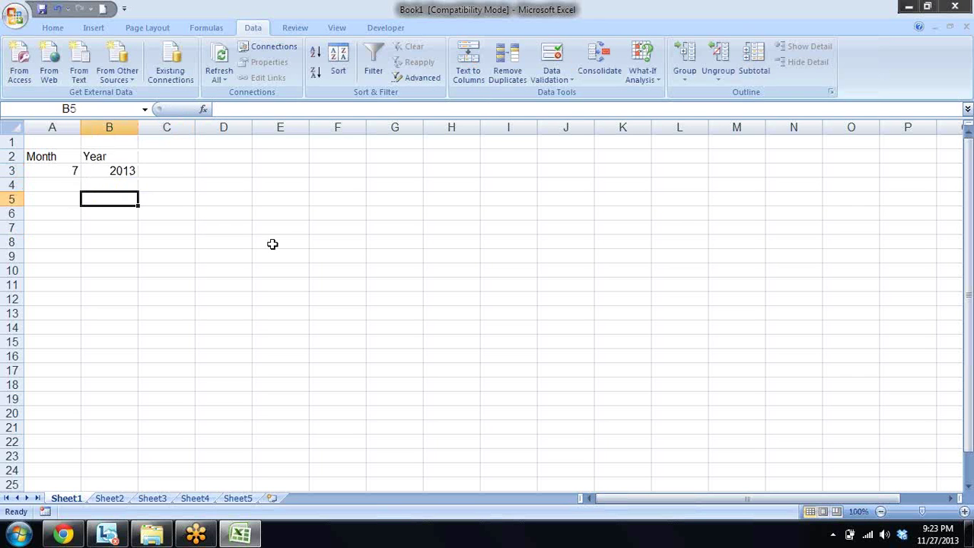
pyautogui.press('Down')
pyautogui.press('Left')
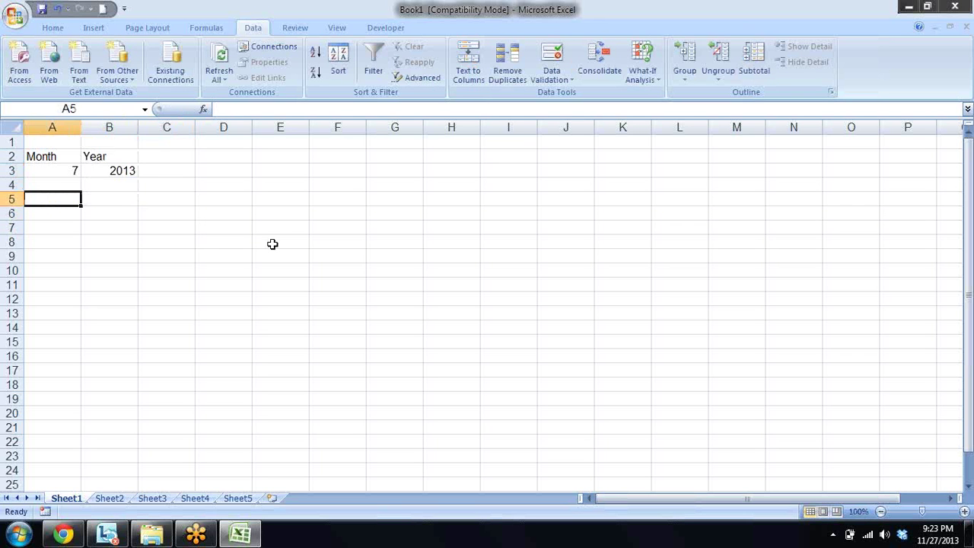
# - Enter the headers Emp Code, Name and DOJ in A5:C5
pyautogui.write('Emp')
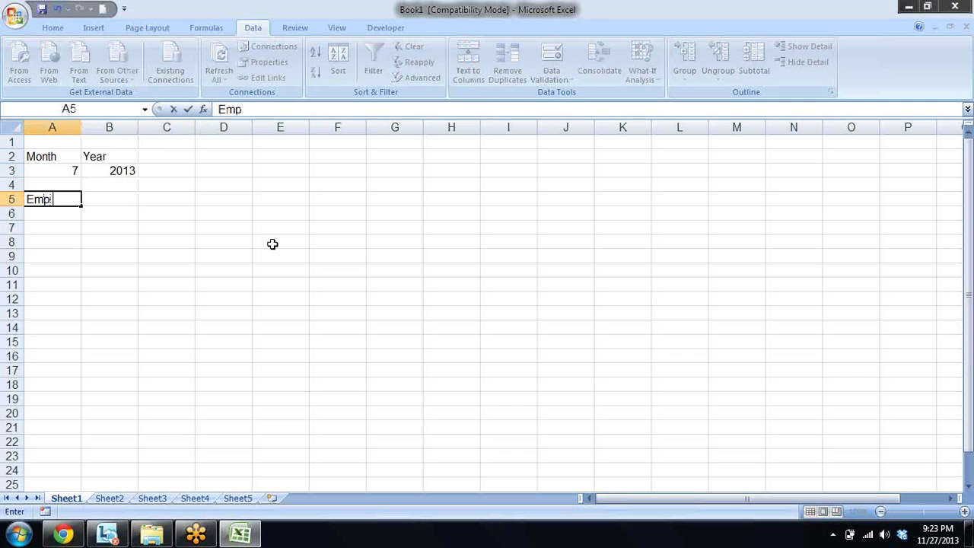
pyautogui.write(' Code')
pyautogui.press('Tab')
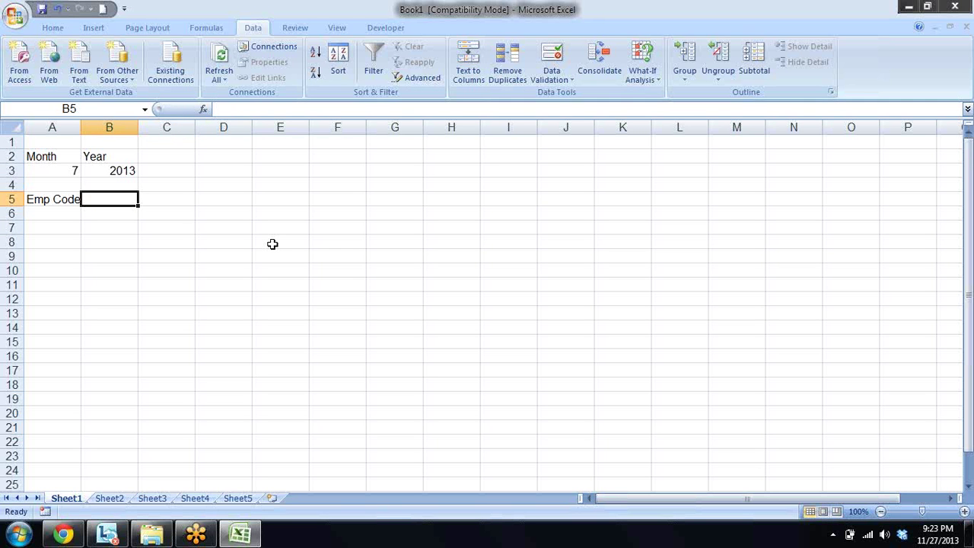
pyautogui.write('name')
pyautogui.press('BackSpace')
pyautogui.press('BackSpace')
pyautogui.press('BackSpace')
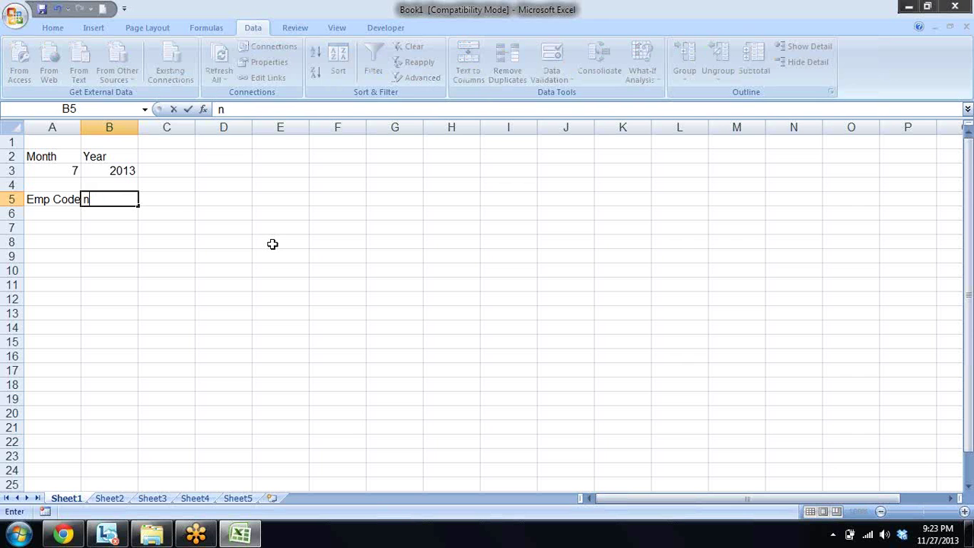
pyautogui.press('BackSpace')
pyautogui.write('Name')
pyautogui.press('Tab')
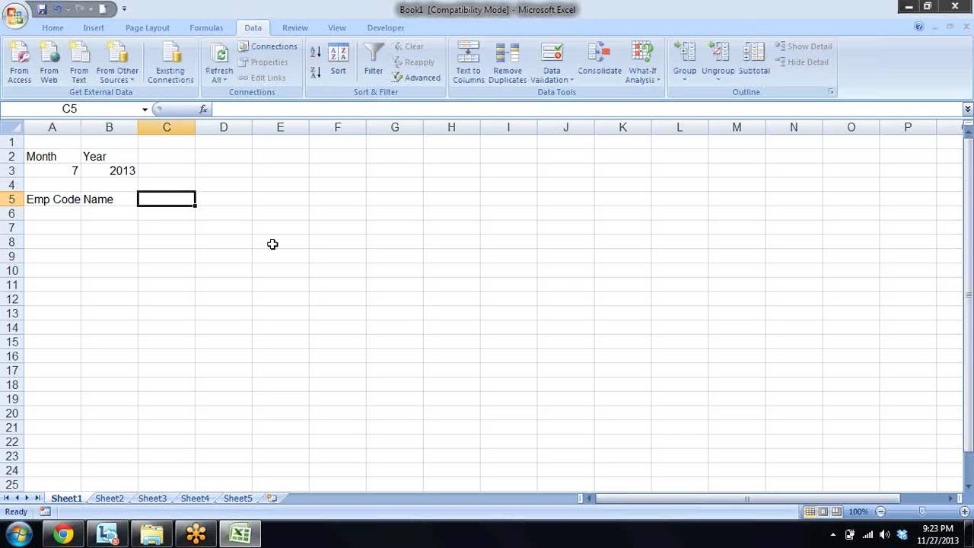
pyautogui.write('DOG')
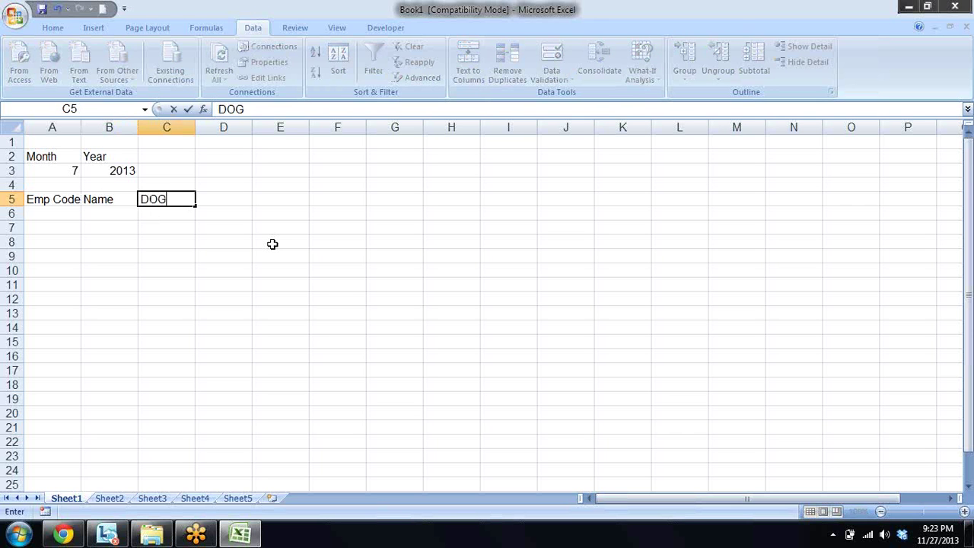
pyautogui.press('BackSpace')
pyautogui.write('J')
pyautogui.press('Return')
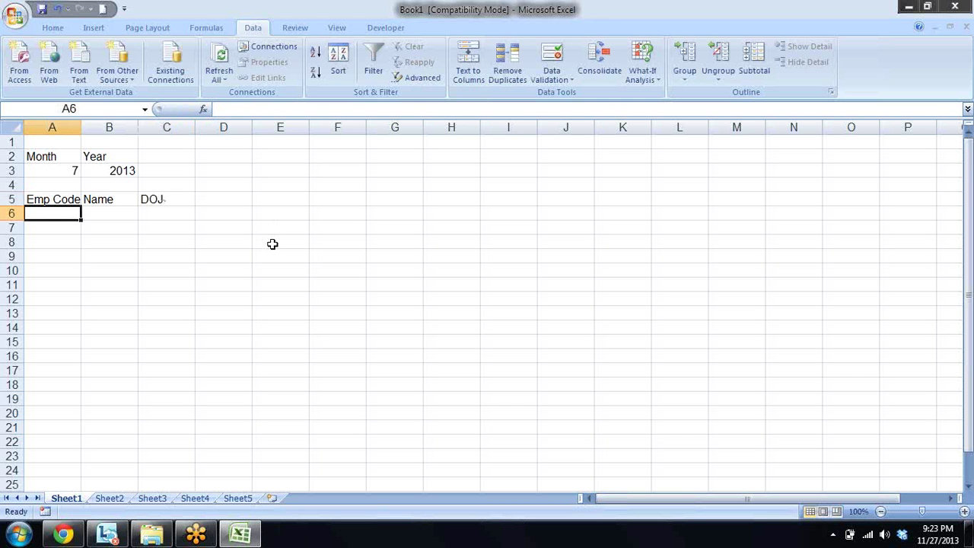
# - Enter the first employee's name in B6
pyautogui.press('Tab')
pyautogui.write('sa')
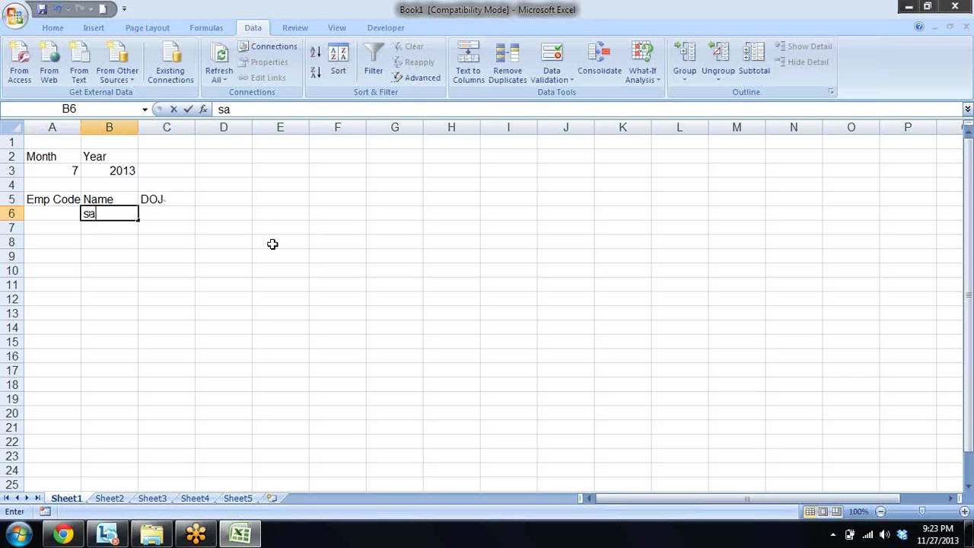
pyautogui.write('ndeep')
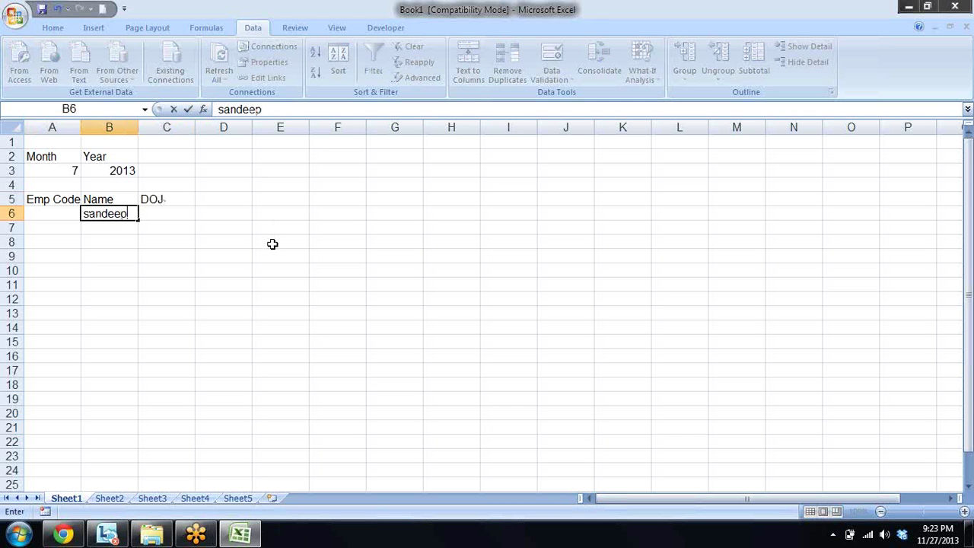
pyautogui.press('Return')
pyautogui.press('Up')
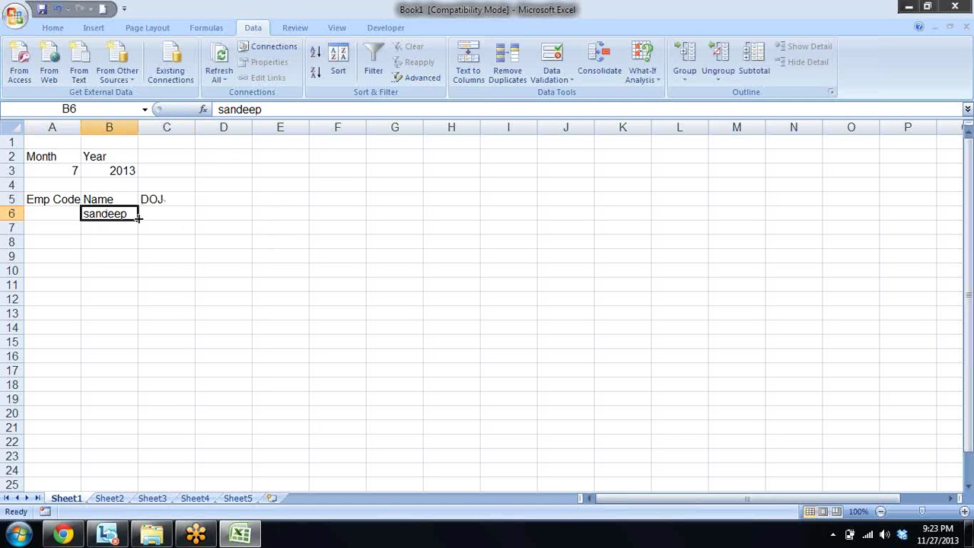
# - Fill names down B6:B16 and codes P001–P011 down A6:A16
pyautogui.moveTo(138, 219); pyautogui.dragTo(134, 367)
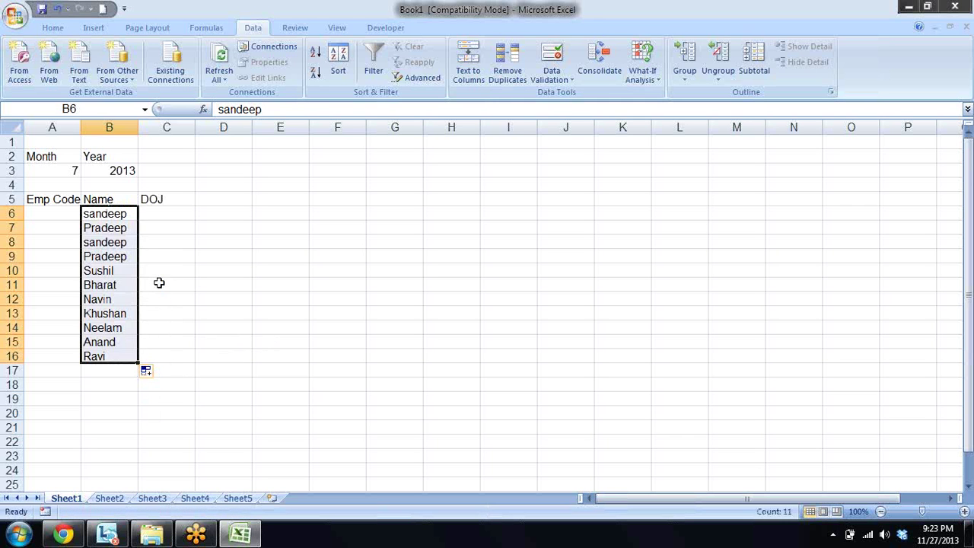
pyautogui.press('Left')
pyautogui.write('P')
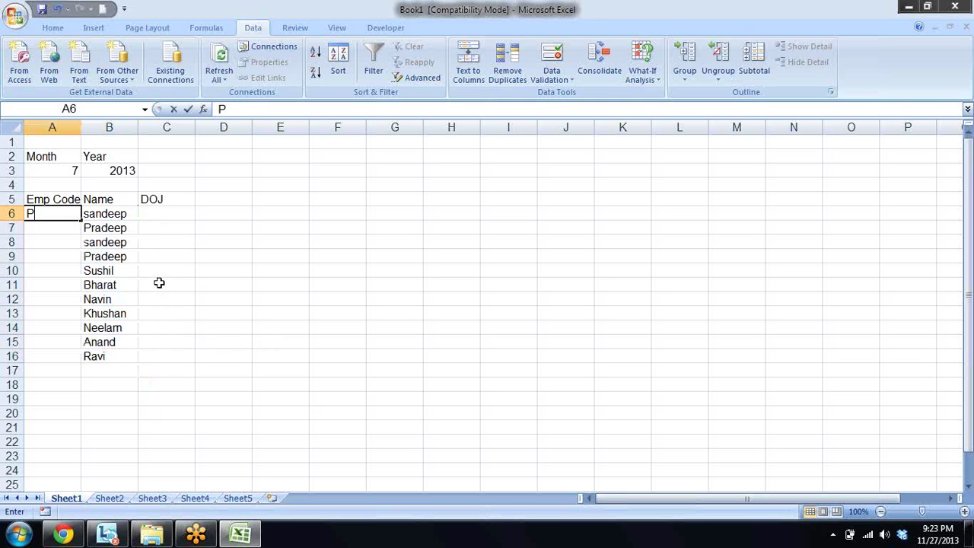
pyautogui.write('001')
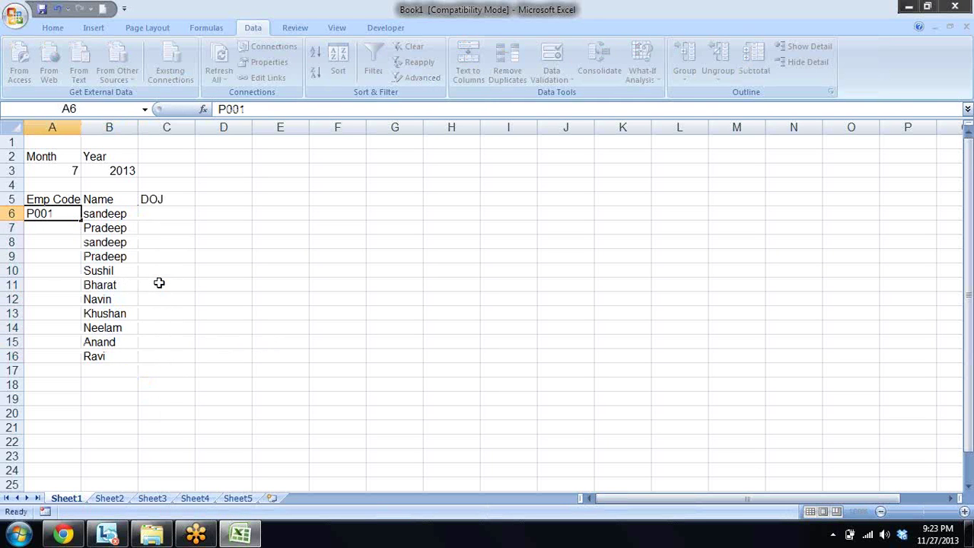
pyautogui.press('Return')
pyautogui.press('Up')
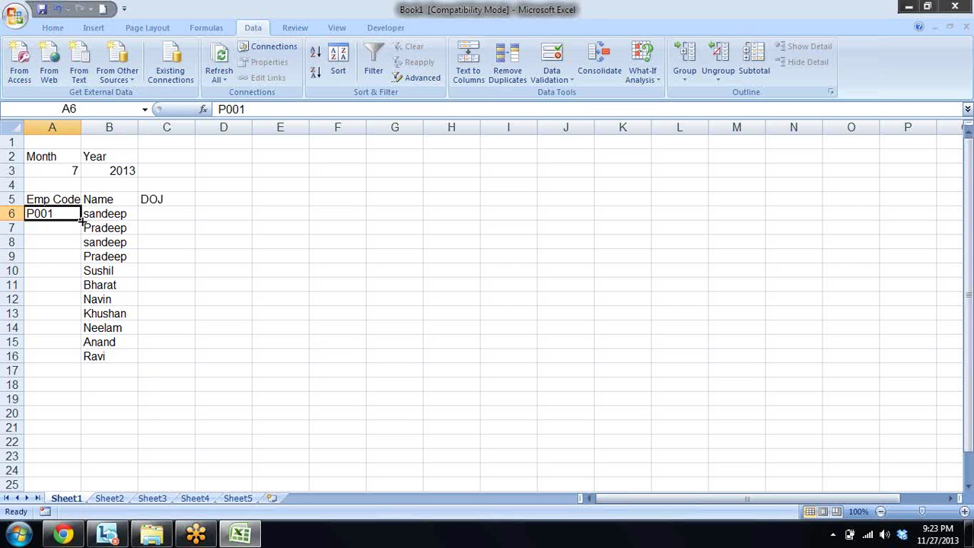
pyautogui.moveTo(81, 219); pyautogui.dragTo(71, 358)
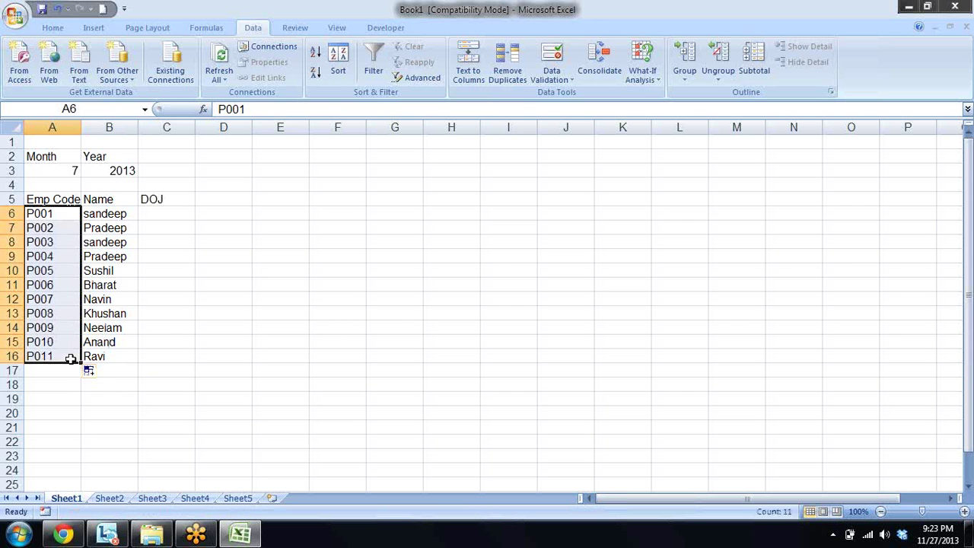
pyautogui.click(160, 346)
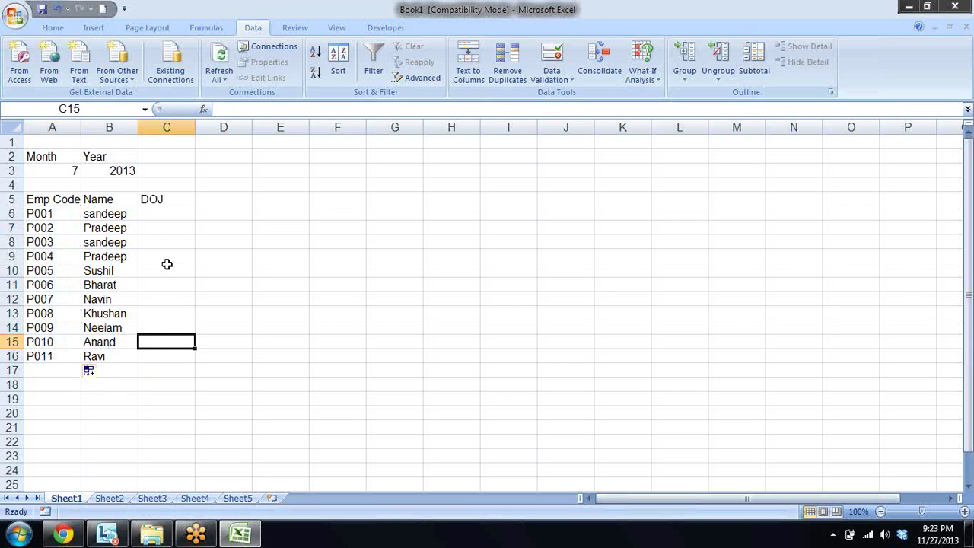
# - Enter 12-Aug-2013 as the first employee's joining date in C6
pyautogui.click(163, 216)
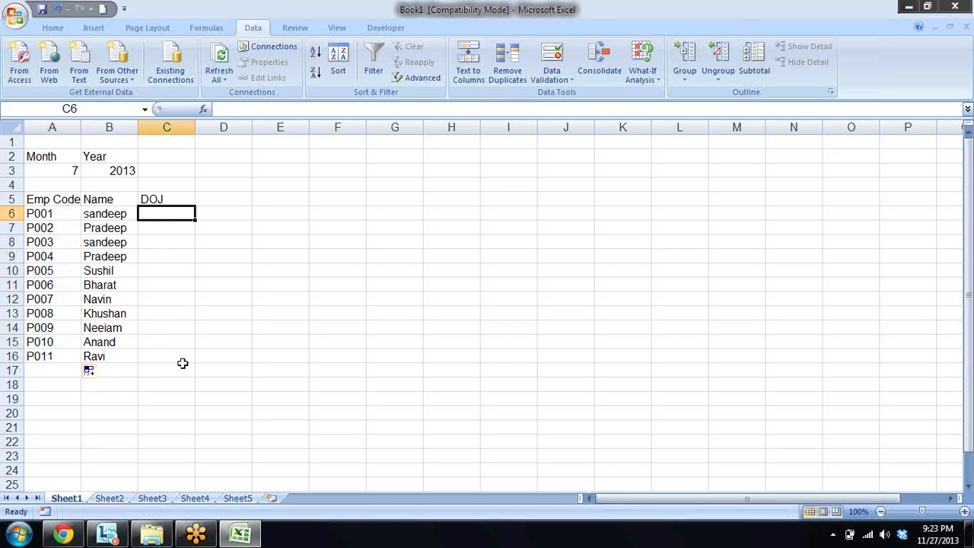
pyautogui.write('12-')
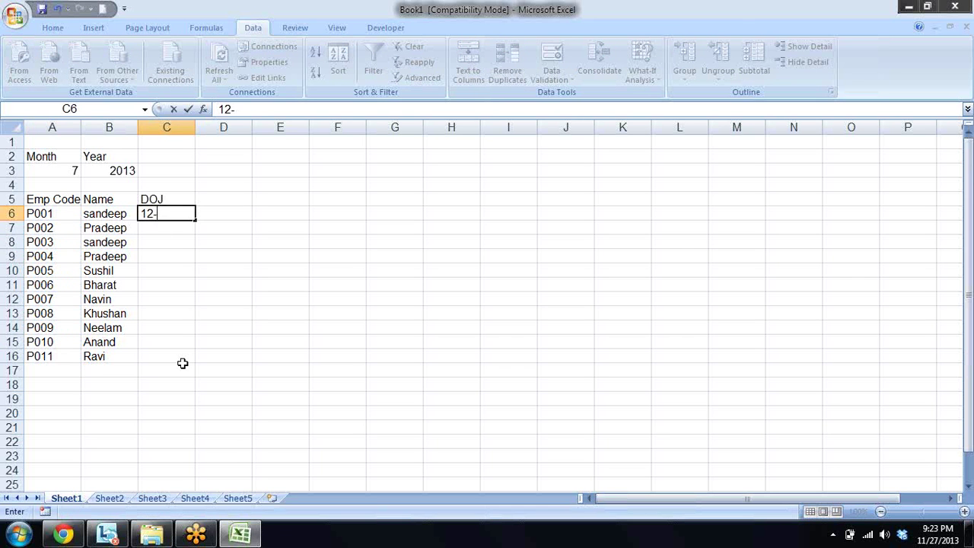
pyautogui.write('au-2')
pyautogui.write('01')
pyautogui.press('BackSpace')
pyautogui.press('Print')
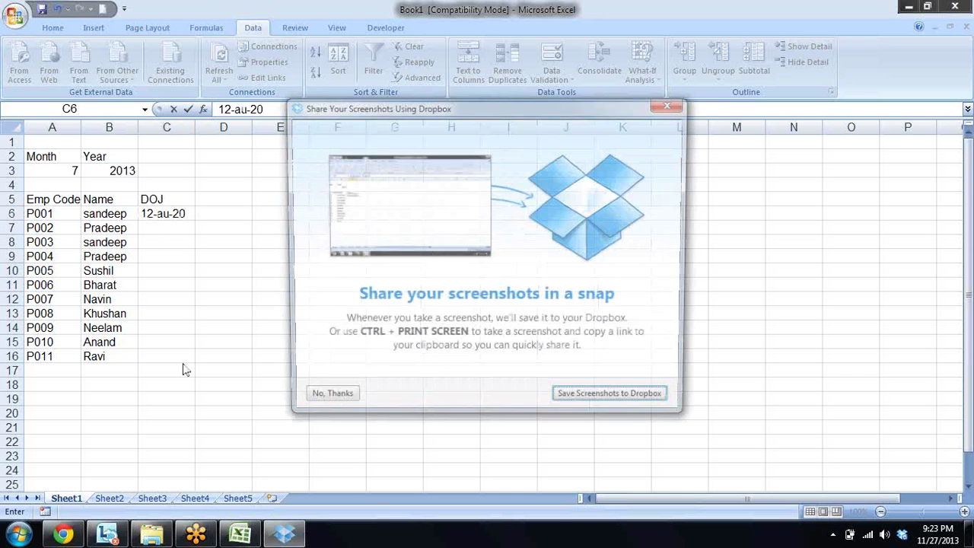
pyautogui.click(670, 102)
pyautogui.press('BackSpace')
pyautogui.press('BackSpace')
pyautogui.press('BackSpace')
pyautogui.press('BackSpace')
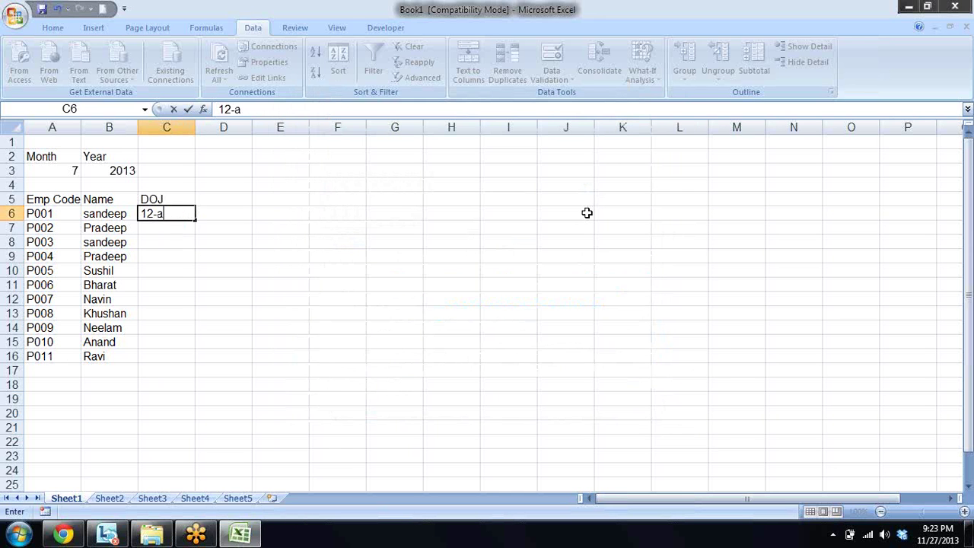
pyautogui.write('ug-')
pyautogui.write('2013')
pyautogui.press('Return')
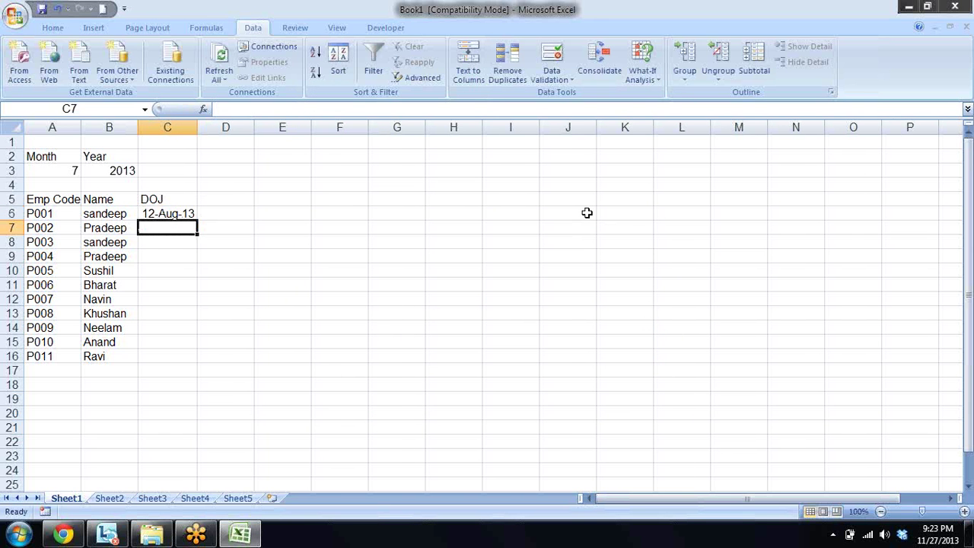
# - Enter joining dates 12-Sep-2013, 15-Nov-2013 and 1-Feb-2013 in C7:C9
pyautogui.write('12-')
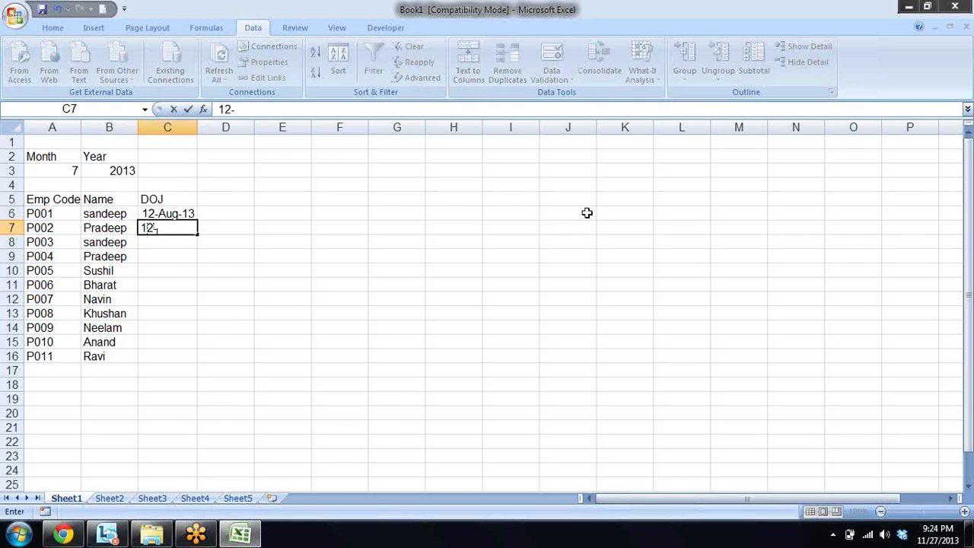
pyautogui.write('sept')
pyautogui.press('BackSpace')
pyautogui.write('-')
pyautogui.write('2013')
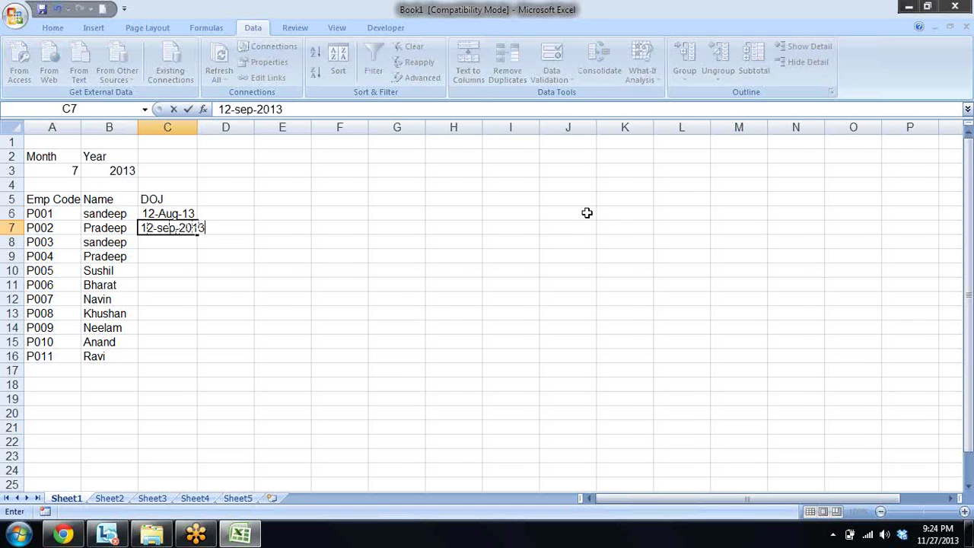
pyautogui.press('Return')
pyautogui.write('15')
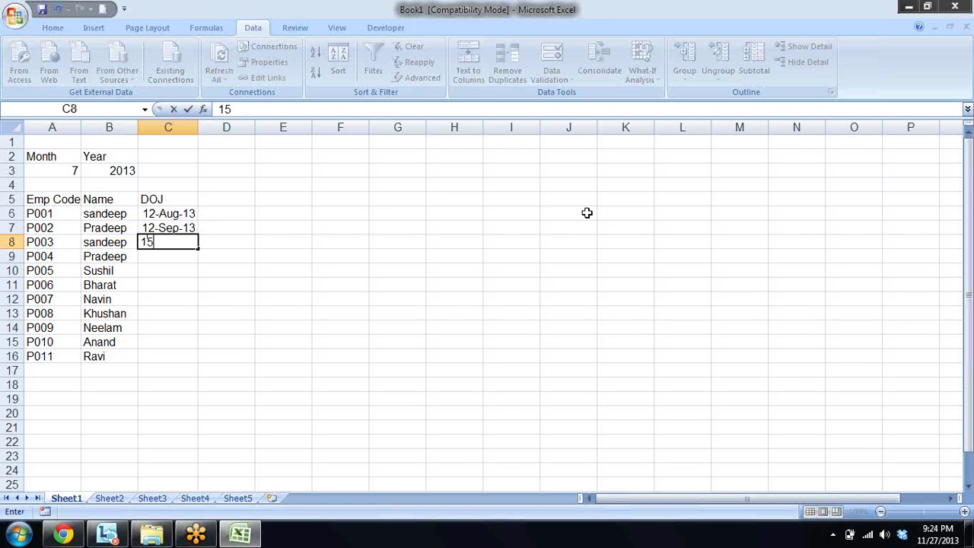
pyautogui.write('-no')
pyautogui.write('v-')
pyautogui.write('29')
pyautogui.press('BackSpace')
pyautogui.write('0')
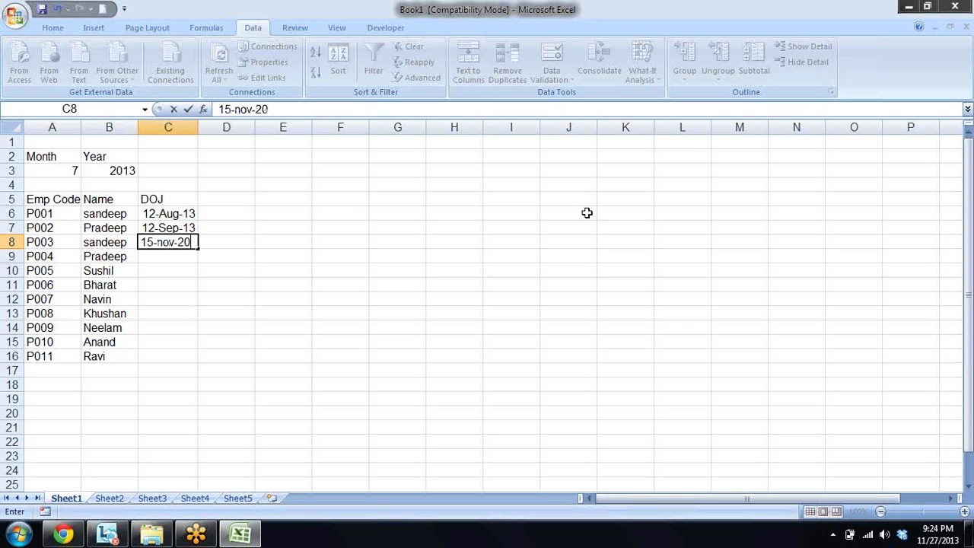
pyautogui.write('13')
pyautogui.press('Return')
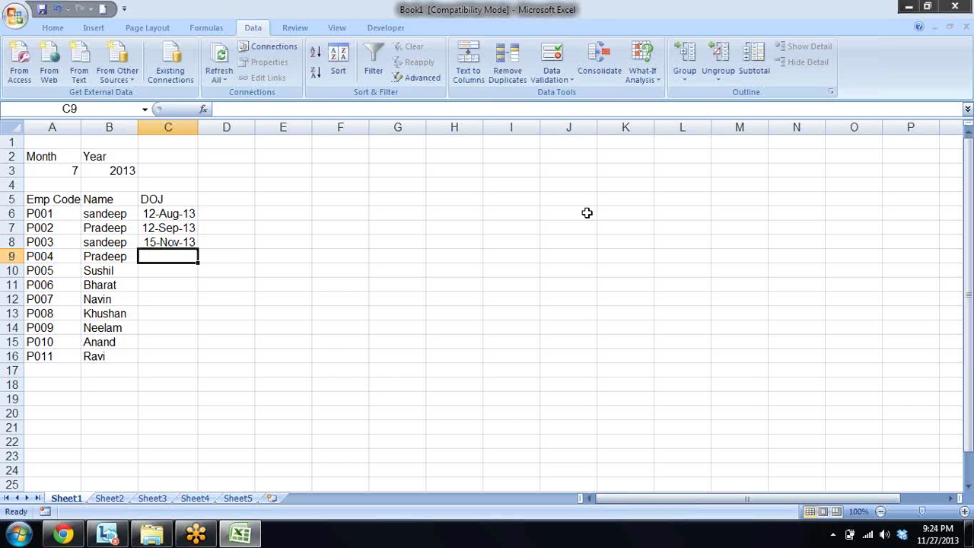
pyautogui.write('1-feb-')
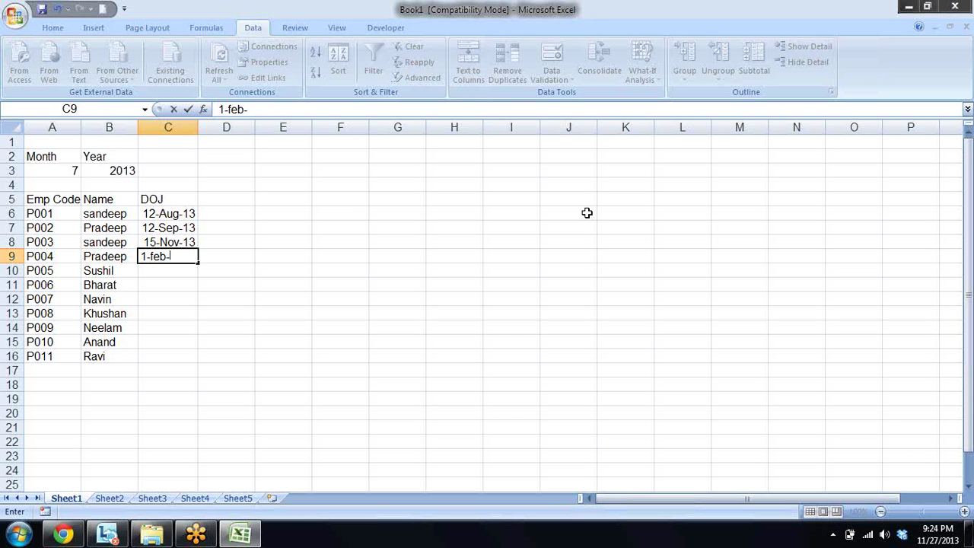
pyautogui.write('2013')
# - Confirm 1-Feb-2013 and copy the four joining dates into the next four DOJ cells
pyautogui.press('Return')
pyautogui.press('Up')
pyautogui.press('Up')
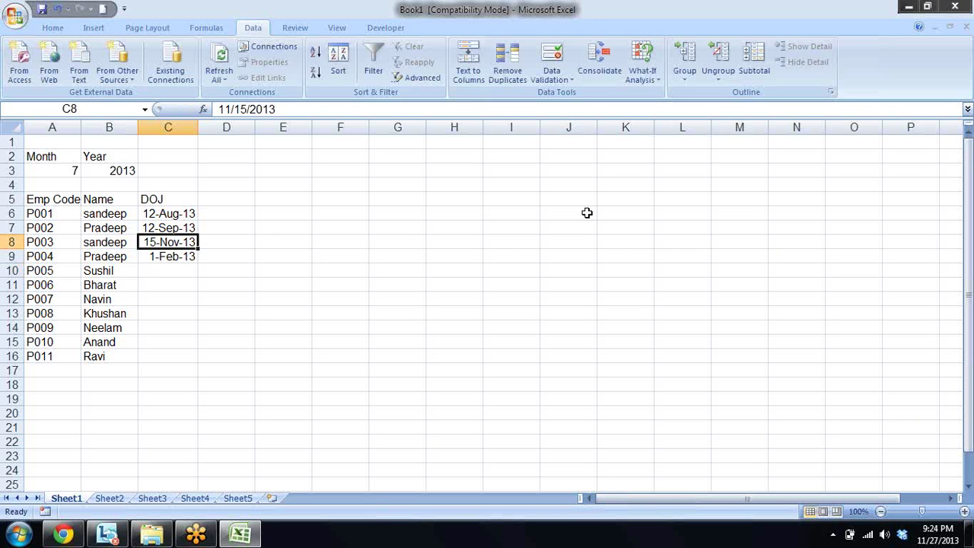
pyautogui.press('Up')
pyautogui.press('Up')
pyautogui.hotkey('shift', 'Down')
pyautogui.hotkey('shift', 'Down')
pyautogui.hotkey('shift', 'Down')
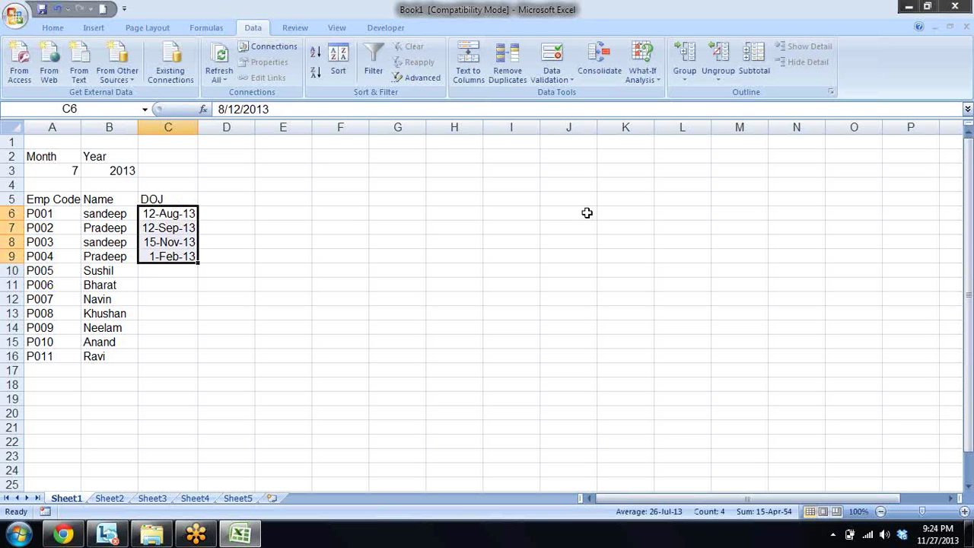
pyautogui.hotkey('ctrl', 'c')
pyautogui.press('Down')
pyautogui.press('Down')
pyautogui.press('Down')
pyautogui.press('Down')
pyautogui.hotkey('shift', 'Down')
pyautogui.hotkey('shift', 'Down')
pyautogui.hotkey('shift', 'Down')
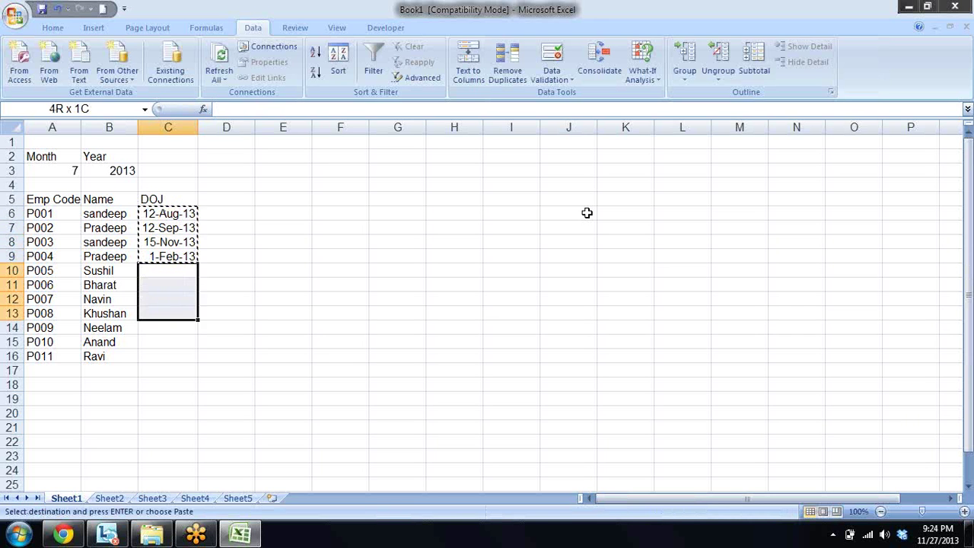
pyautogui.press('Return')
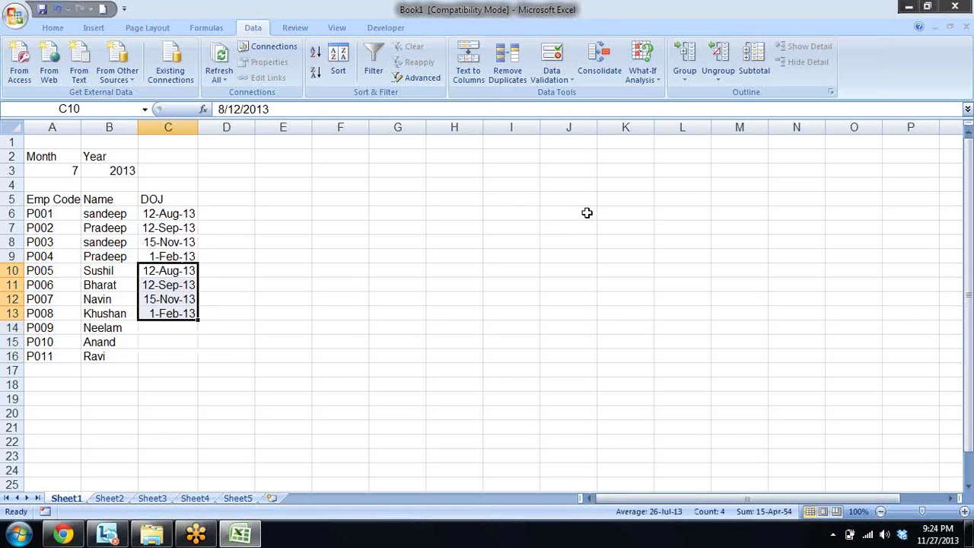
# - Copy the dates in C10:C13 and paste them starting at C14
pyautogui.hotkey('ctrl', 'c')
pyautogui.press('Down')
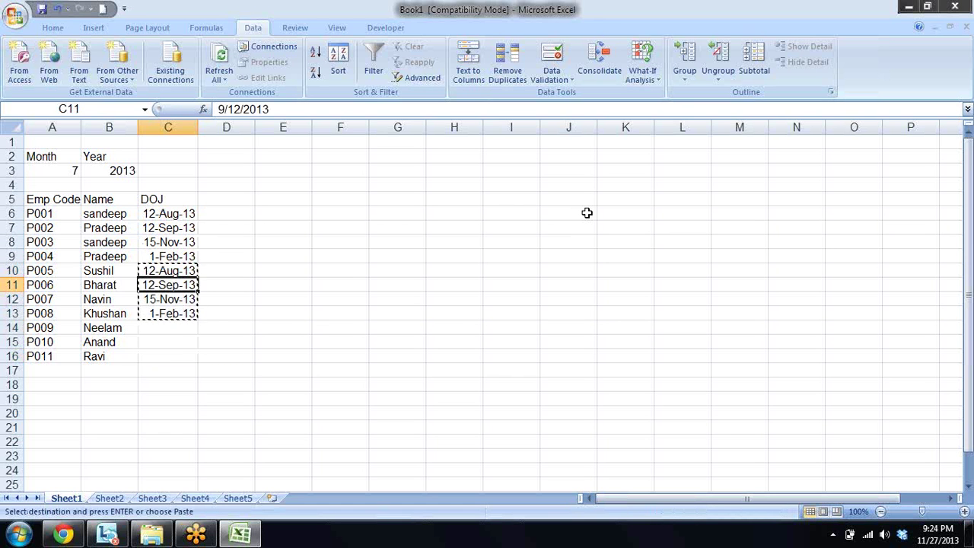
pyautogui.press('Escape')
pyautogui.press('Up')
pyautogui.hotkey('shift', 'Down')
pyautogui.hotkey('shift', 'Down')
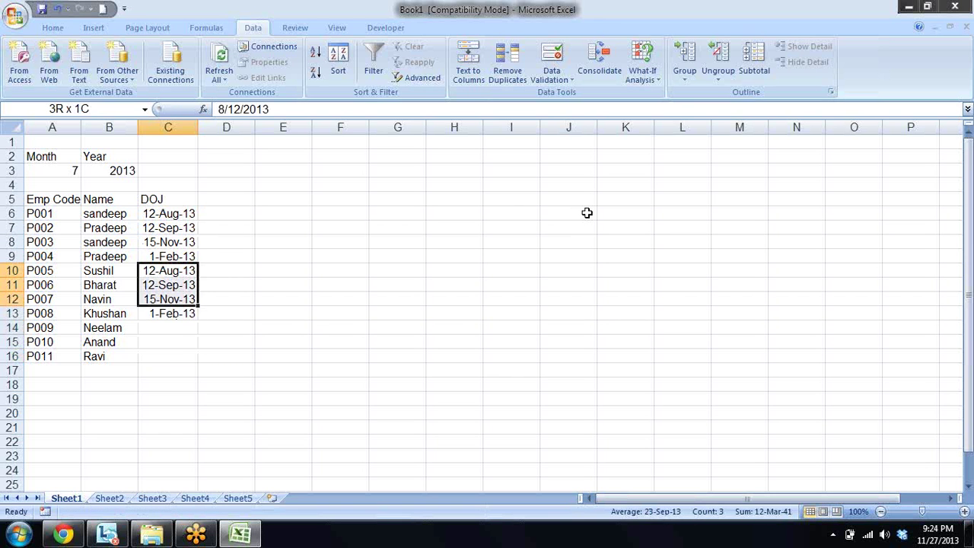
pyautogui.hotkey('shift', 'Down')
pyautogui.hotkey('shift', 'Down')
pyautogui.hotkey('shift', 'Up')
pyautogui.hotkey('ctrl', 'c')
pyautogui.press('Down')
pyautogui.press('Down')
pyautogui.press('Down')
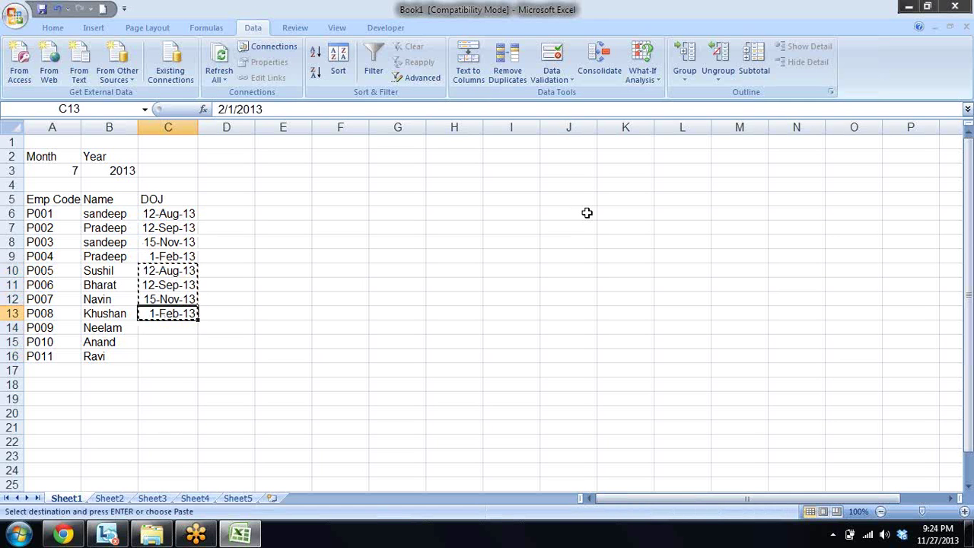
pyautogui.press('Down')
pyautogui.hotkey('shift', 'Down')
pyautogui.hotkey('shift', 'Down')
pyautogui.press('Return')
# - Clear the surplus date in C17, leaving C6:C16 filled
pyautogui.press('Up')
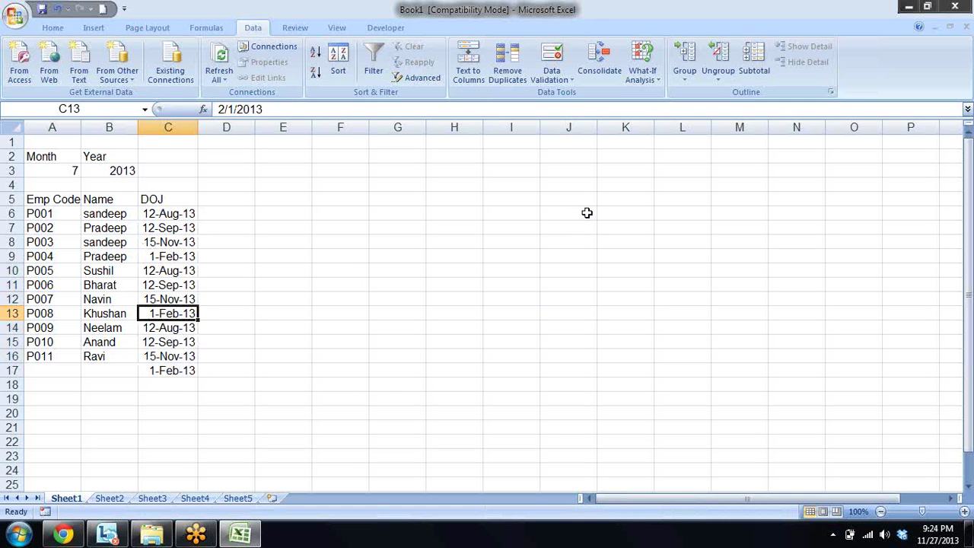
pyautogui.press('Up')
pyautogui.press('Down')
pyautogui.press('Down')
pyautogui.press('Down')
pyautogui.press('Down')
pyautogui.press('Down')
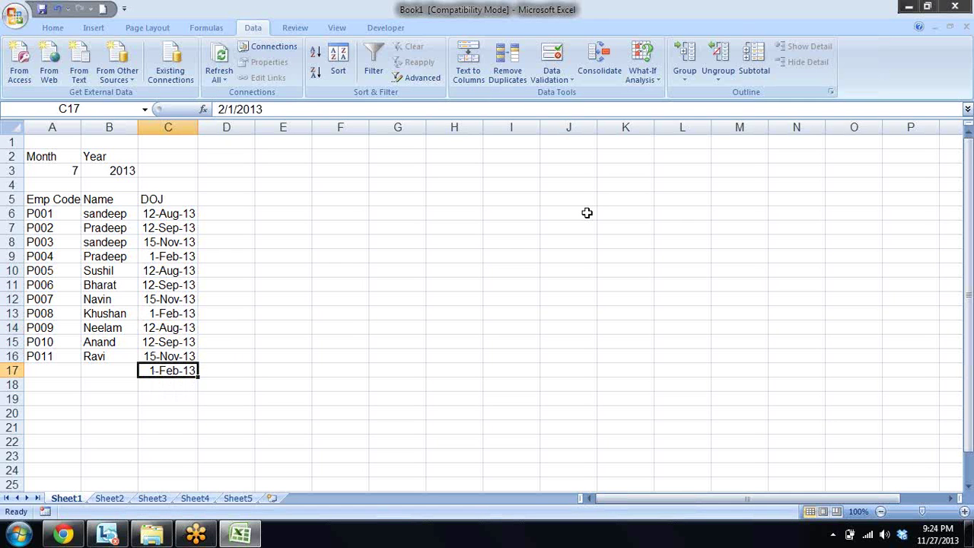
pyautogui.press('Delete')
pyautogui.press('Up')
pyautogui.hotkey('ctrl', 'Up')
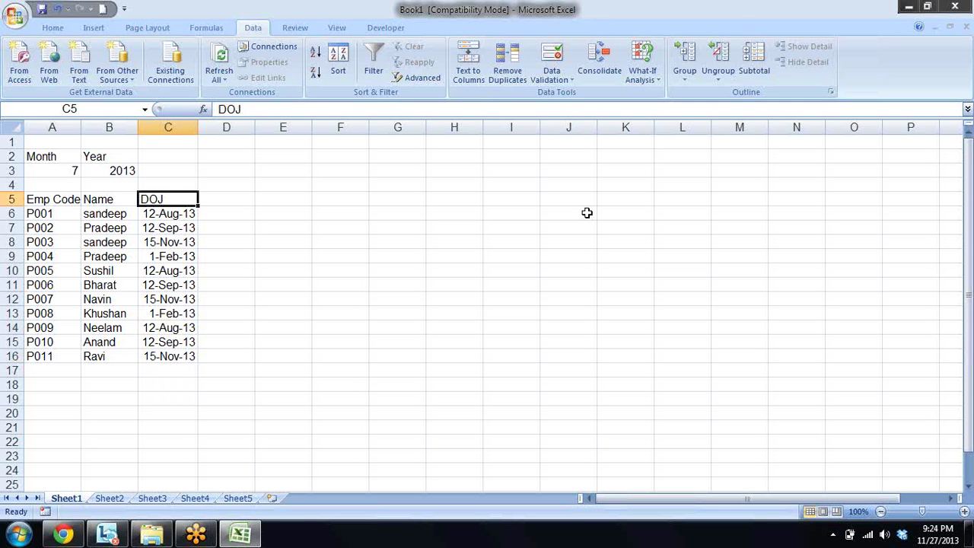
pyautogui.press('Right')
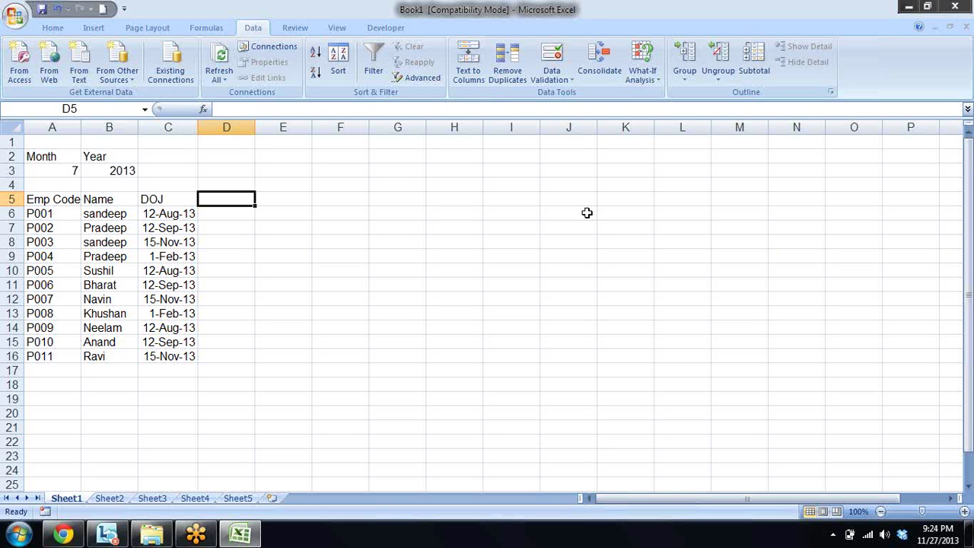
# - Abandon a DATE formula begun in D4 and move down to D5
pyautogui.press('Up')
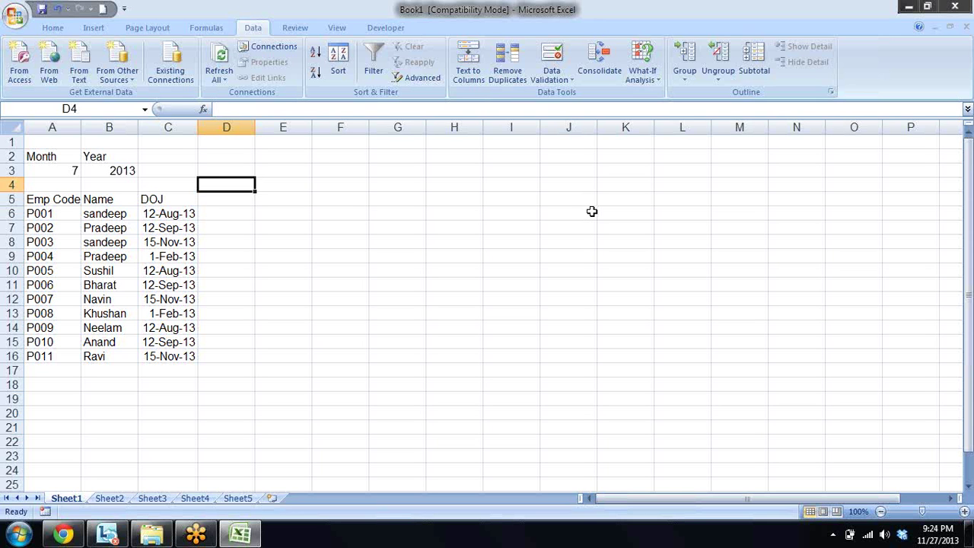
pyautogui.write('dat')
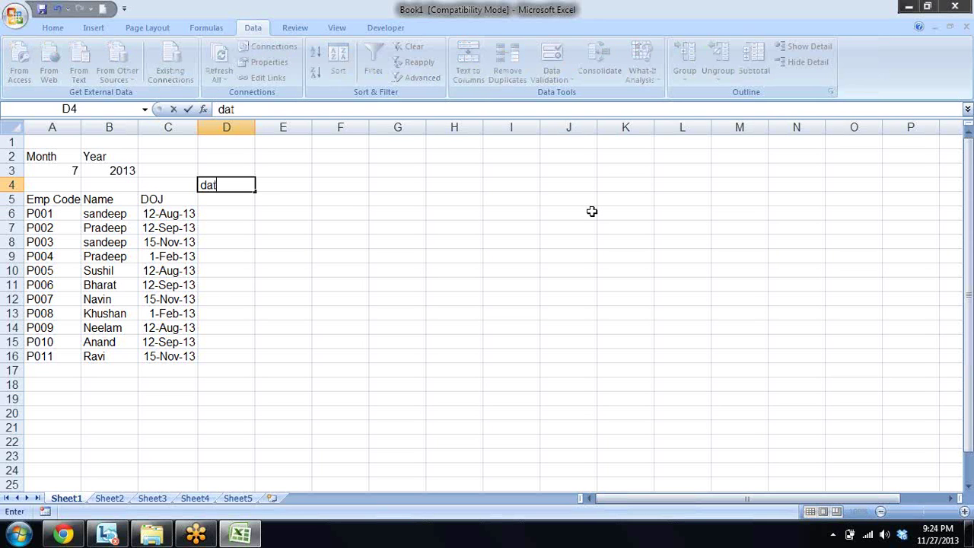
pyautogui.write('e')
pyautogui.press('BackSpace')
pyautogui.press('BackSpace')
pyautogui.press('BackSpace')
pyautogui.press('BackSpace')
pyautogui.write('=date')
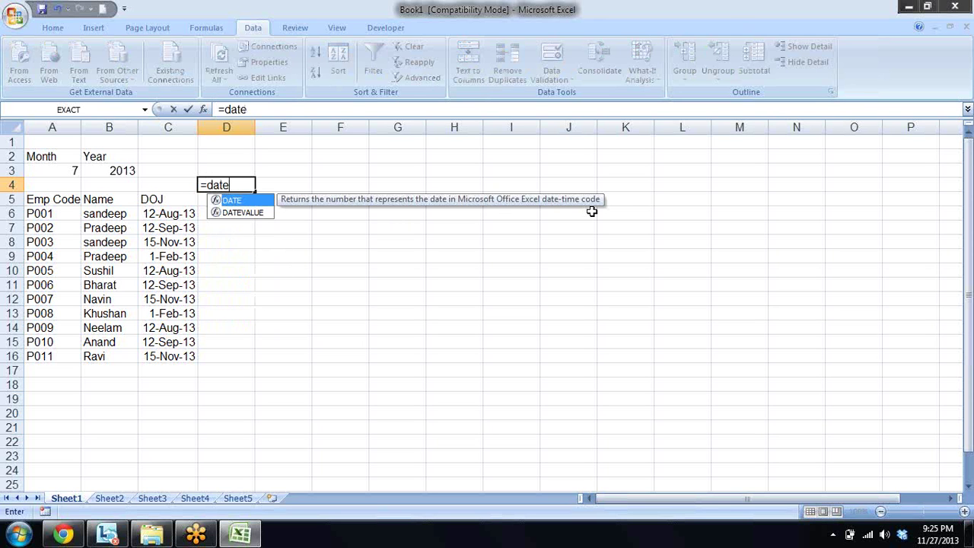
pyautogui.press('Tab')
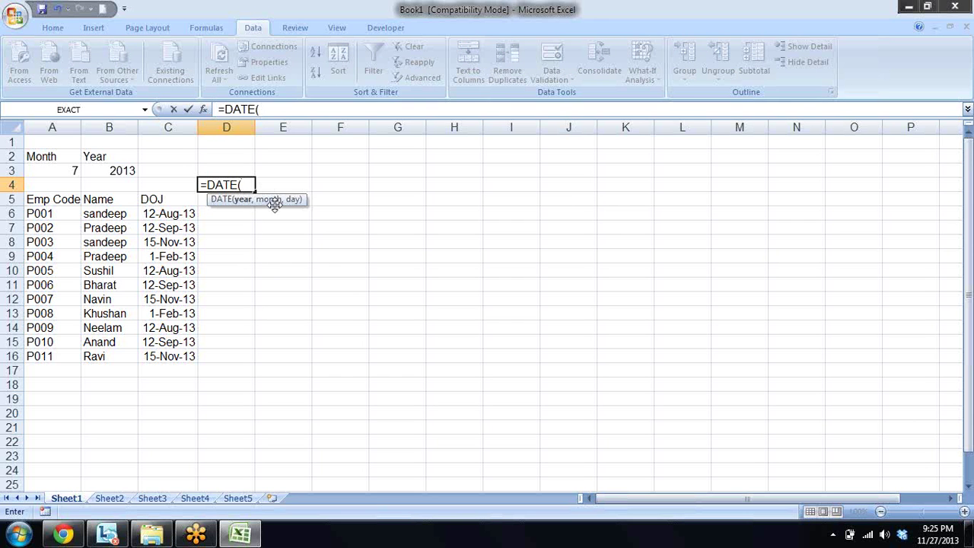
pyautogui.press('Escape')
pyautogui.press('Return')
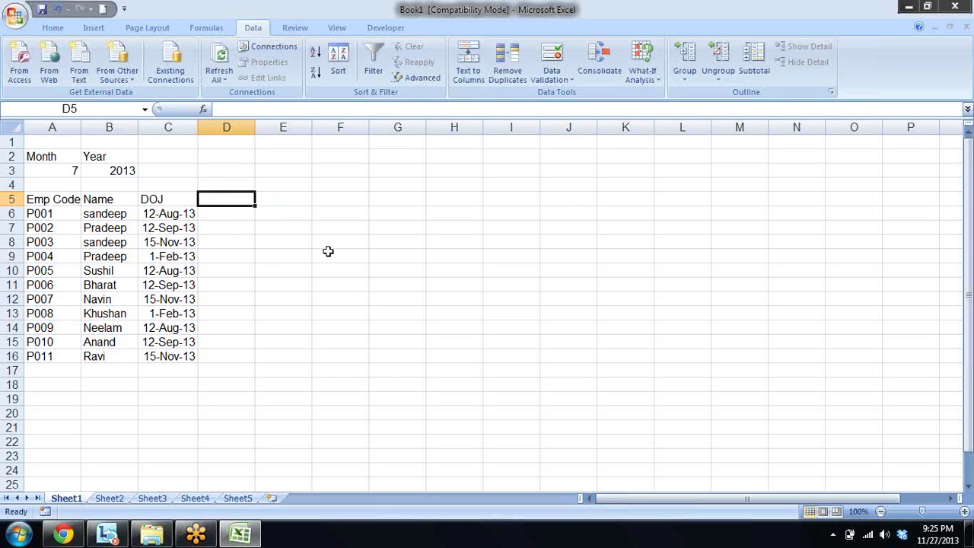
# - Enter =DATE(B3,A3,1) in D5 and format it to show 1-Jul-13
pyautogui.write('=dat')
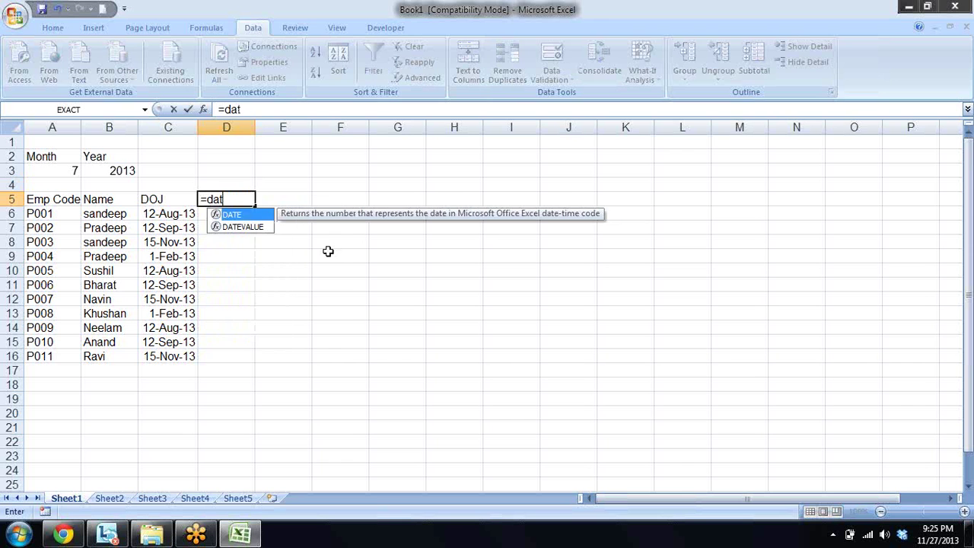
pyautogui.press('Tab')
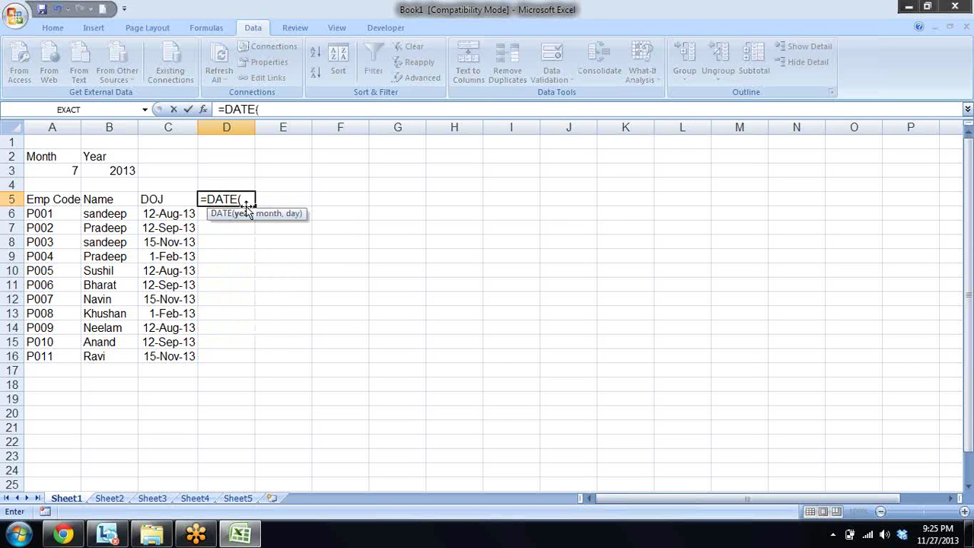
pyautogui.click(124, 171)
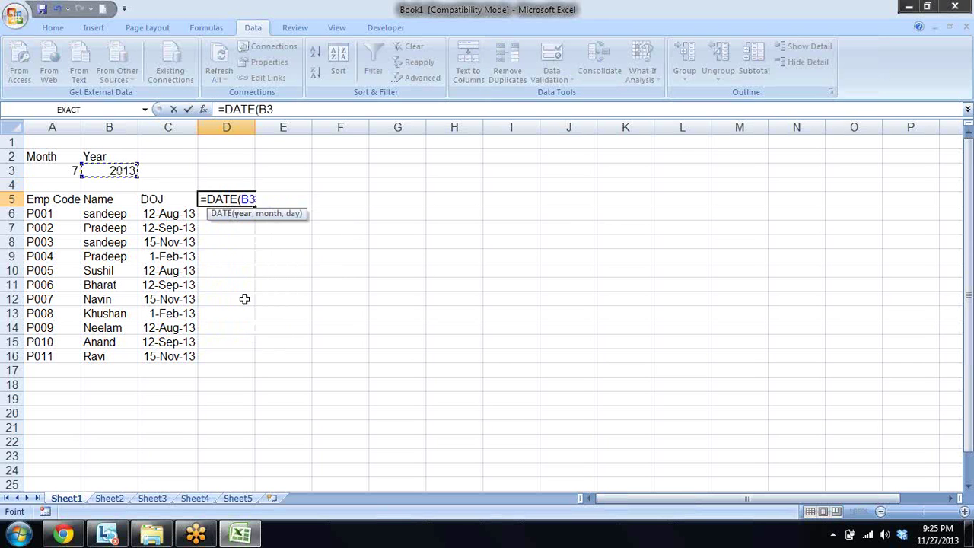
pyautogui.write(',')
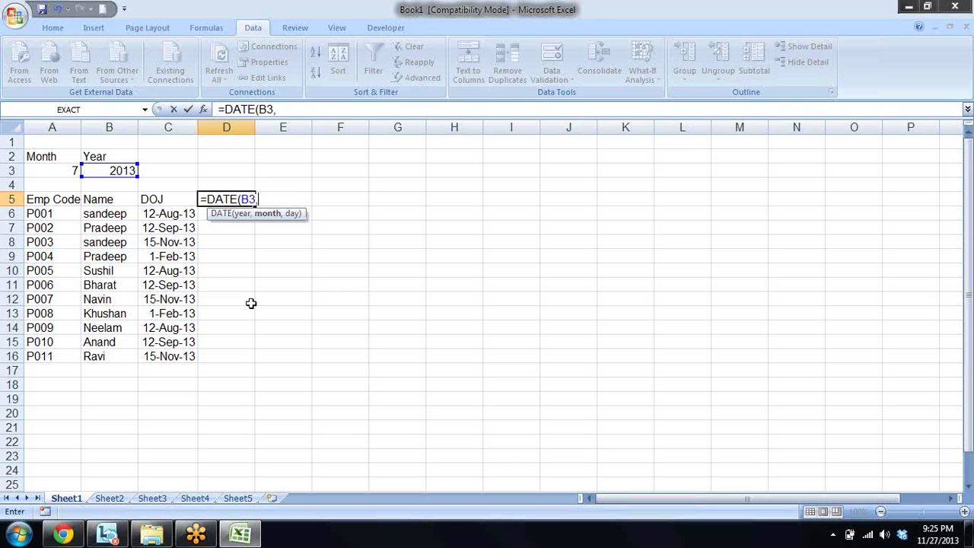
pyautogui.click(48, 167)
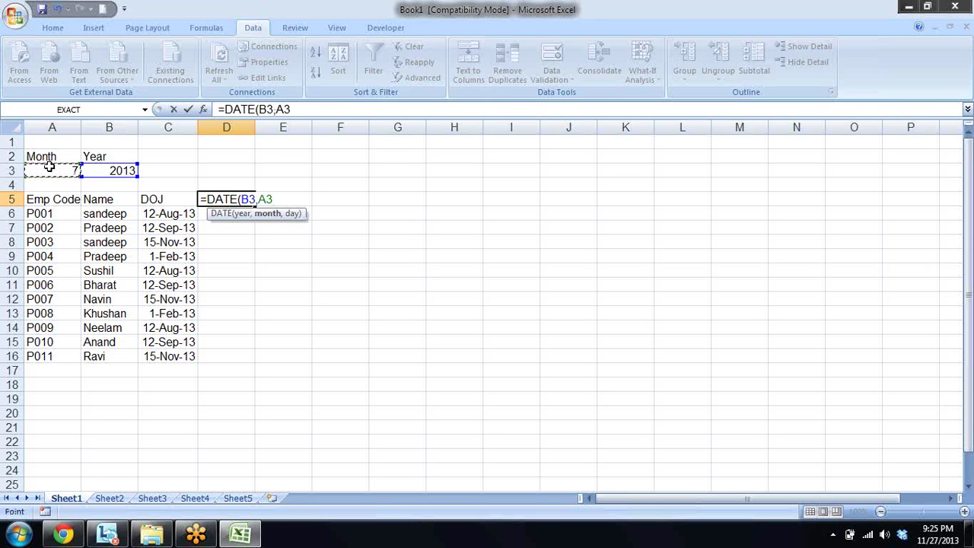
pyautogui.write(',')
pyautogui.write(')')
pyautogui.press('Return')
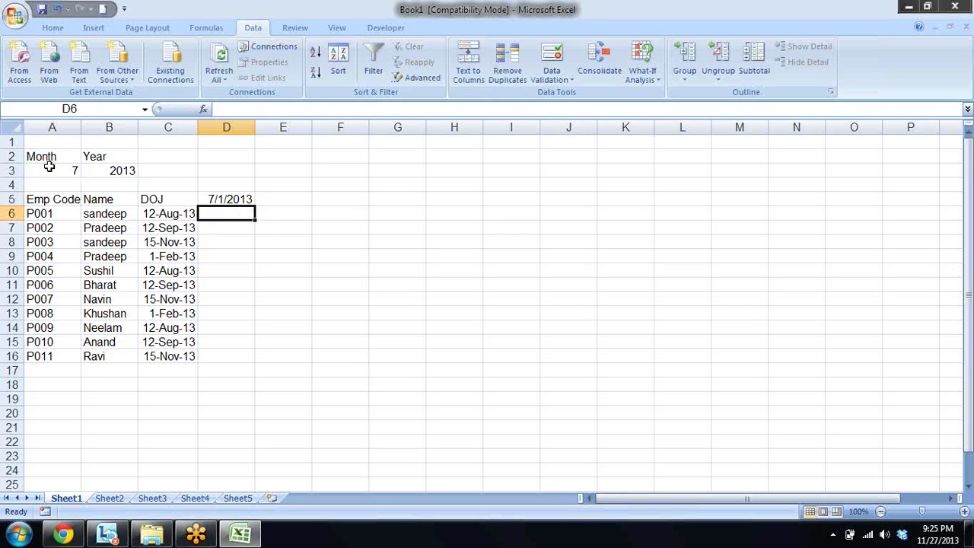
pyautogui.press('Up')
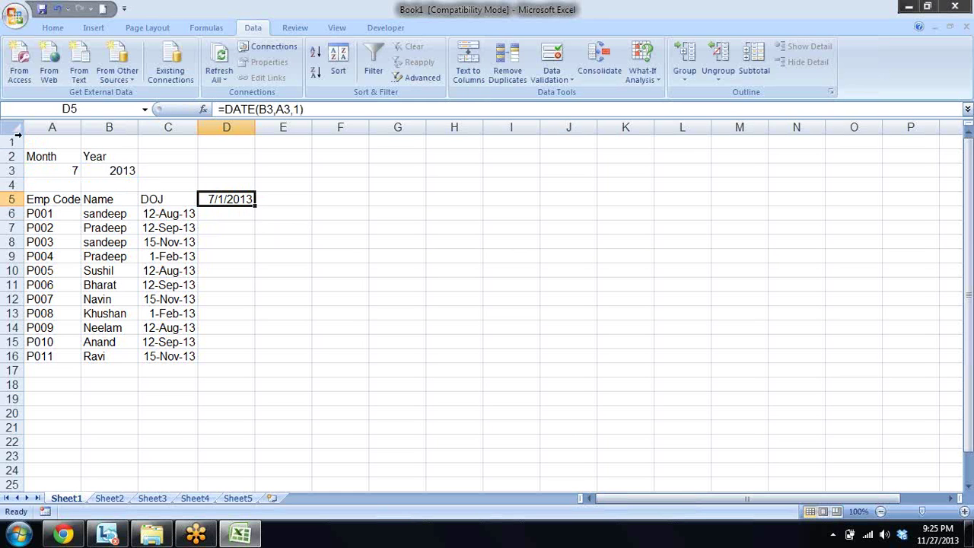
pyautogui.hotkey('ctrl', 'shift', '3')
# - Choose month 8 in A3 and year 2012 in B3, confirming D5 shows 1-Aug-12
pyautogui.click(68, 168)
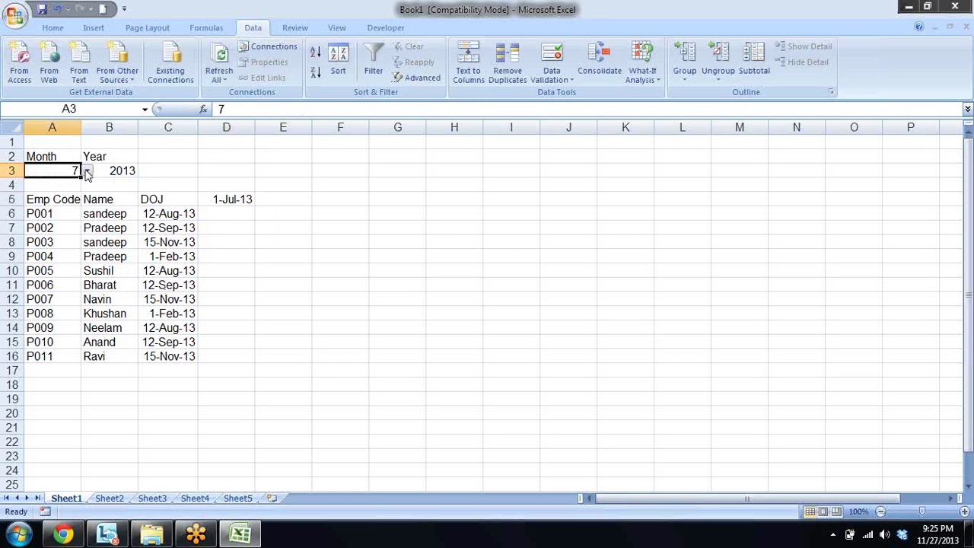
pyautogui.click(87, 171)
pyautogui.click(60, 230)
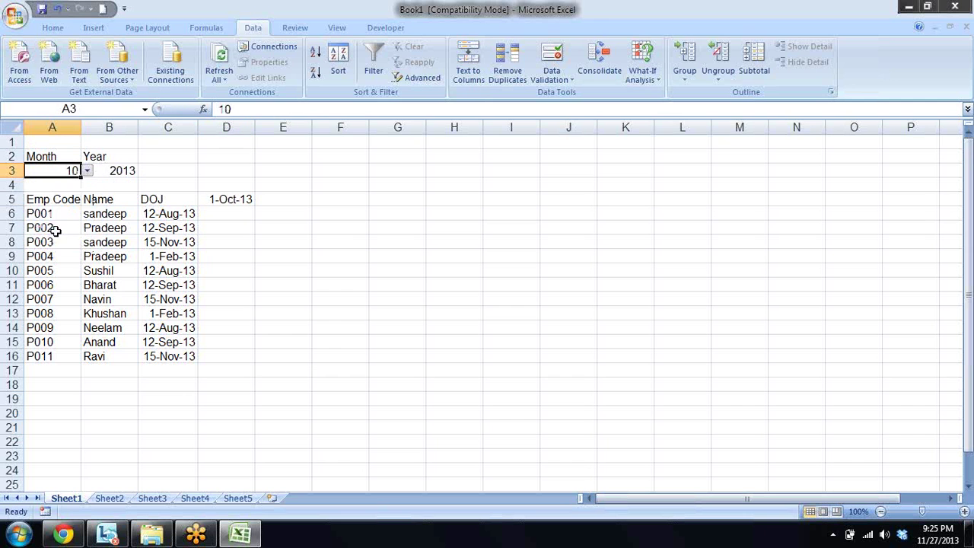
pyautogui.click(87, 170)
pyautogui.click(69, 211)
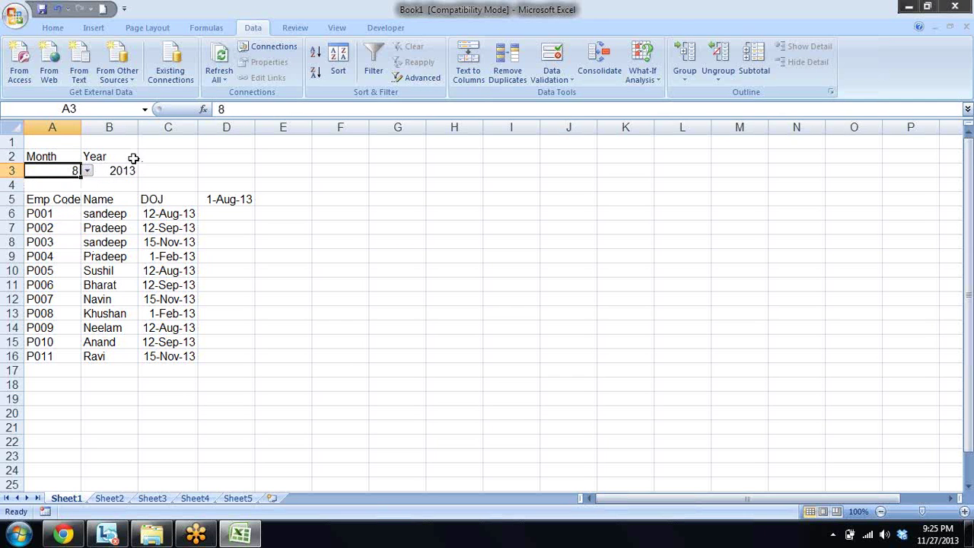
pyautogui.click(137, 171)
pyautogui.click(143, 172)
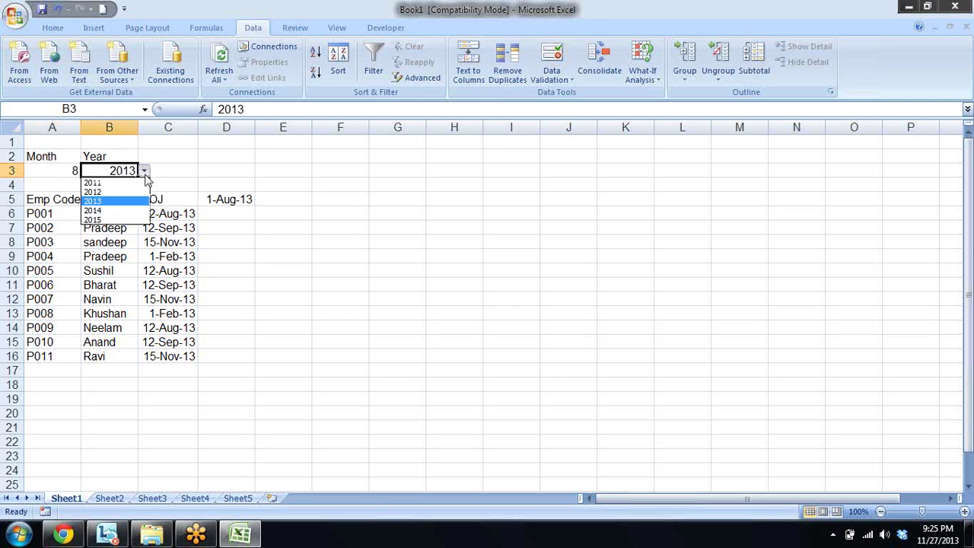
pyautogui.click(128, 219)
pyautogui.click(144, 171)
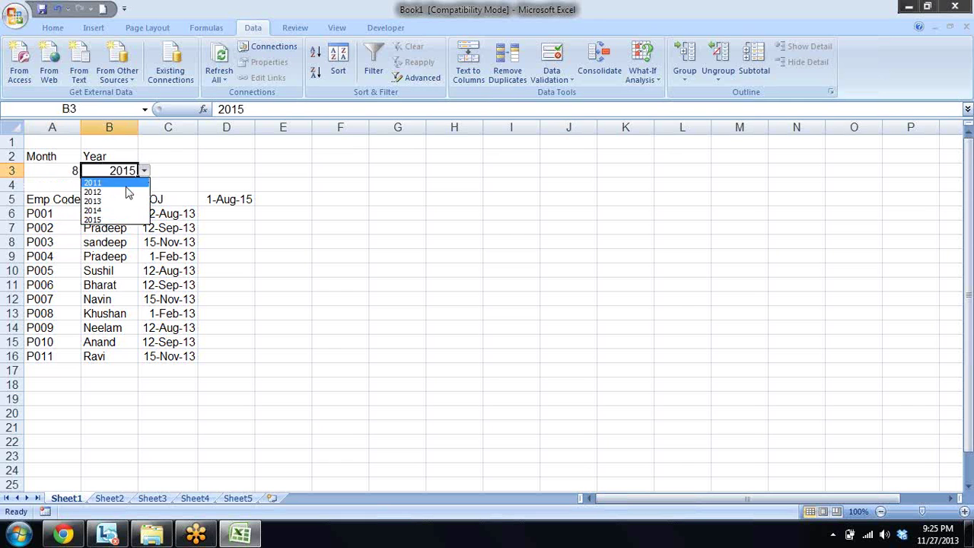
pyautogui.click(122, 192)
pyautogui.click(245, 198)
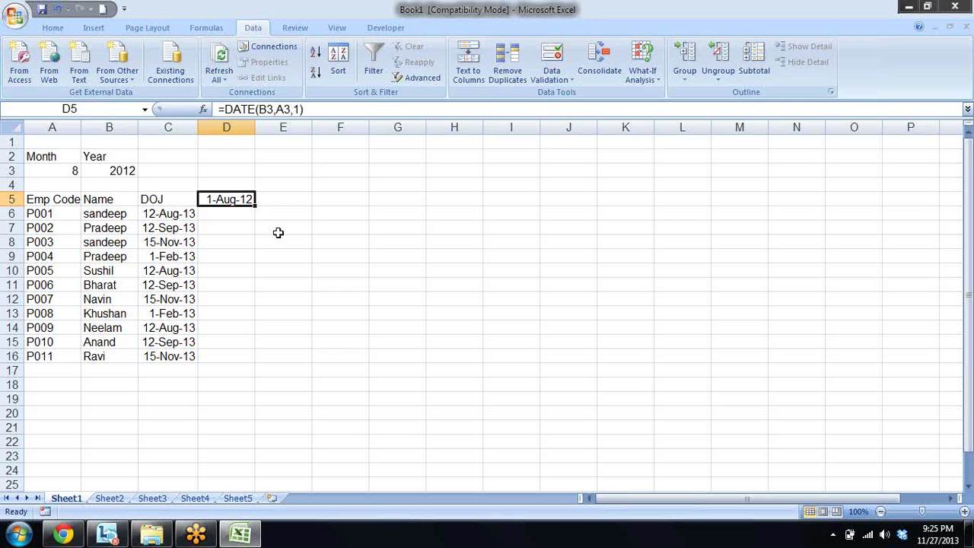
# - Enter =D5+1 in E5 and fill the daily dates along row 5
pyautogui.press('Right')
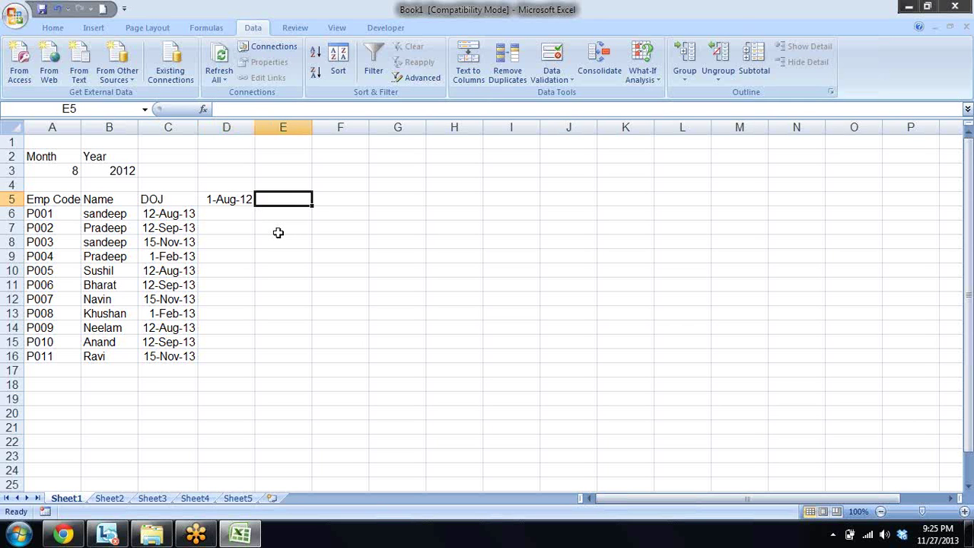
pyautogui.write('=')
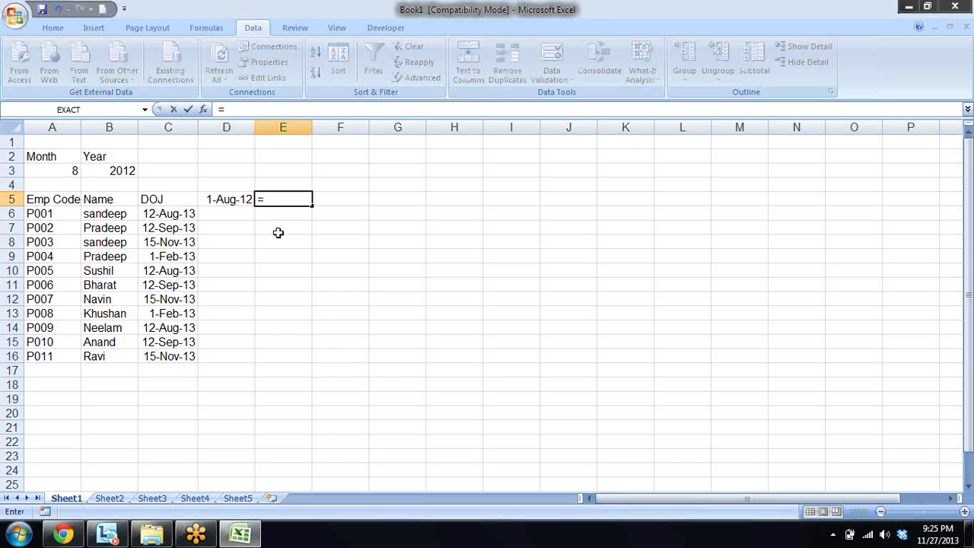
pyautogui.press('Left')
pyautogui.write('+1')
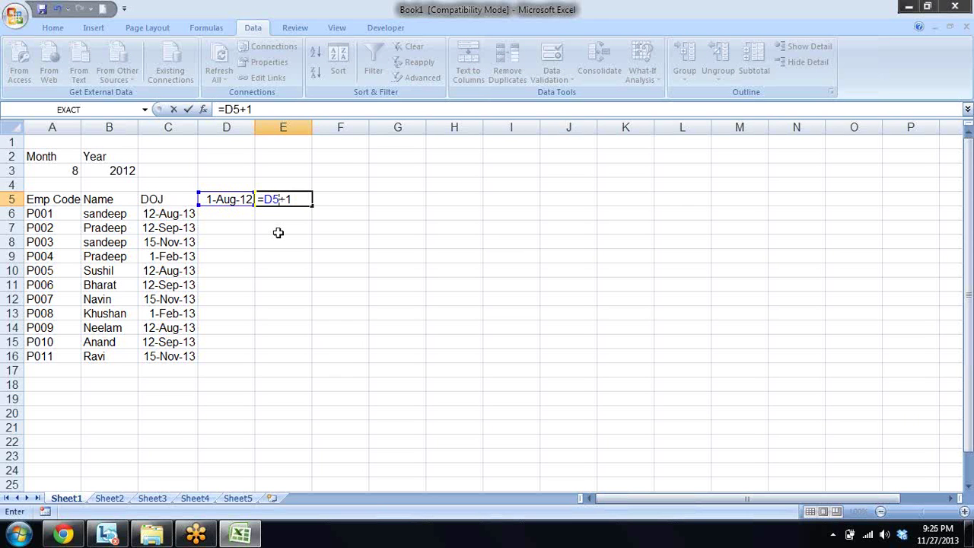
pyautogui.press('Return')
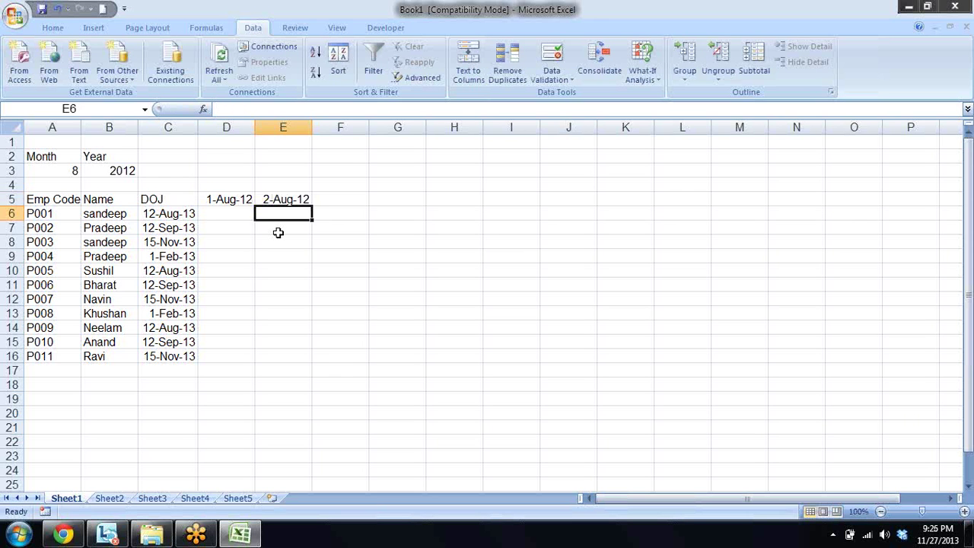
pyautogui.press('Up')
pyautogui.moveTo(310, 205)
pyautogui.mouseDown()
pyautogui.moveTo(895, 186)
pyautogui.moveTo(837, 207)
pyautogui.mouseUp()
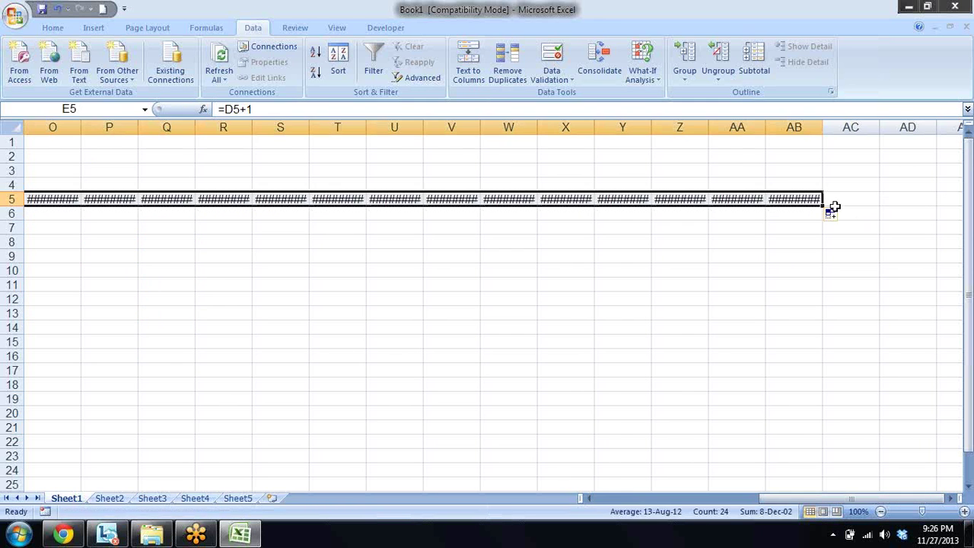
# - Extend the dates through AH5 (31-Aug-12), widening columns AB, AG and AH
pyautogui.doubleClick(820, 127)
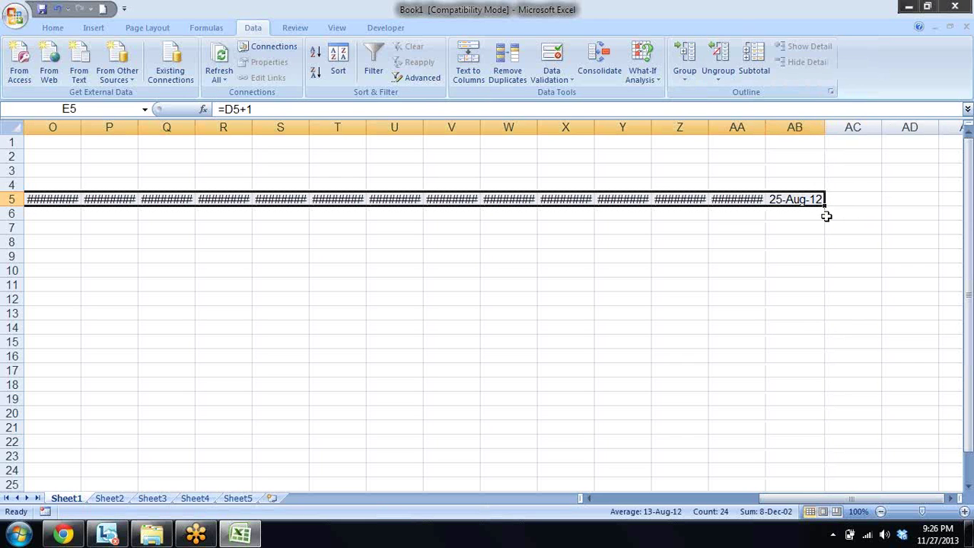
pyautogui.moveTo(824, 206); pyautogui.dragTo(870, 217)
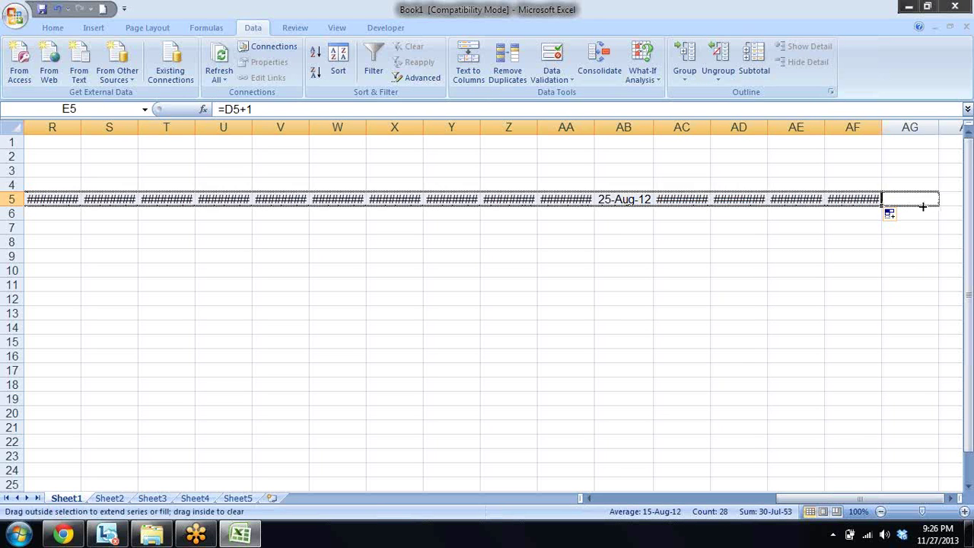
pyautogui.moveTo(881, 206); pyautogui.dragTo(922, 205)
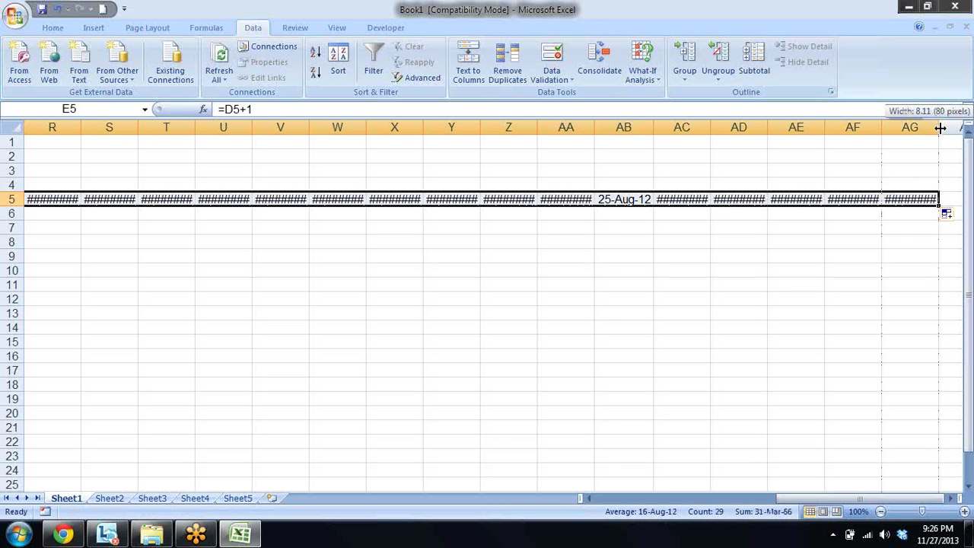
pyautogui.moveTo(942, 128); pyautogui.dragTo(945, 128)
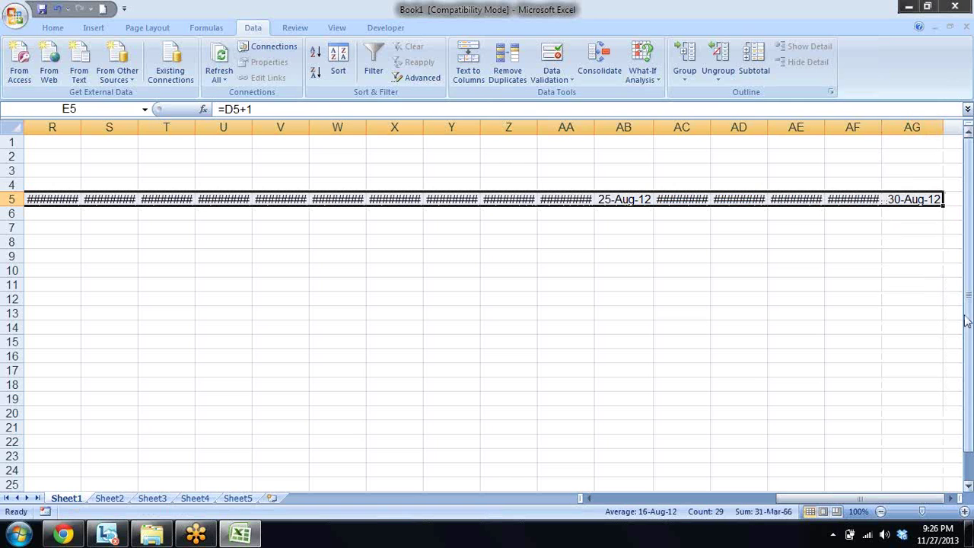
pyautogui.click(951, 498)
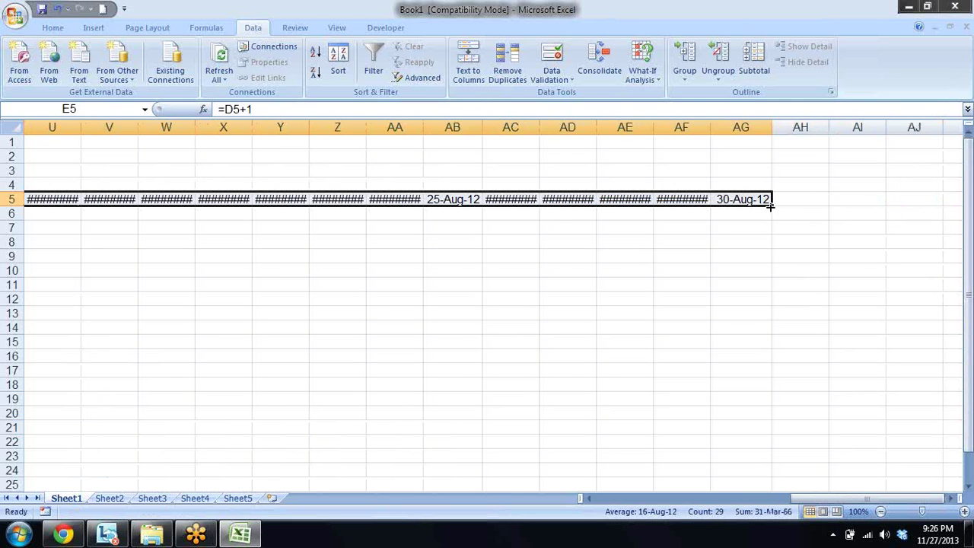
pyautogui.moveTo(770, 206); pyautogui.dragTo(818, 200)
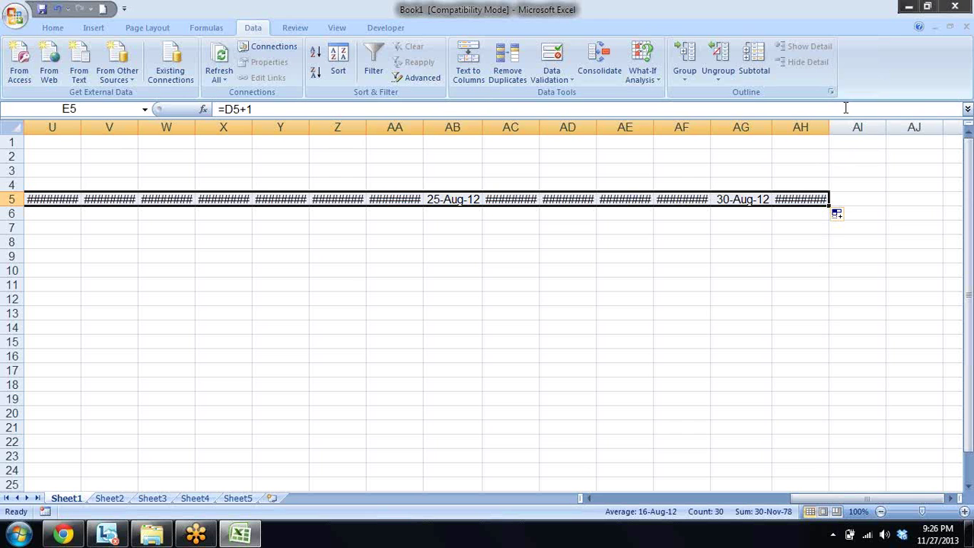
pyautogui.moveTo(829, 127); pyautogui.dragTo(840, 128)
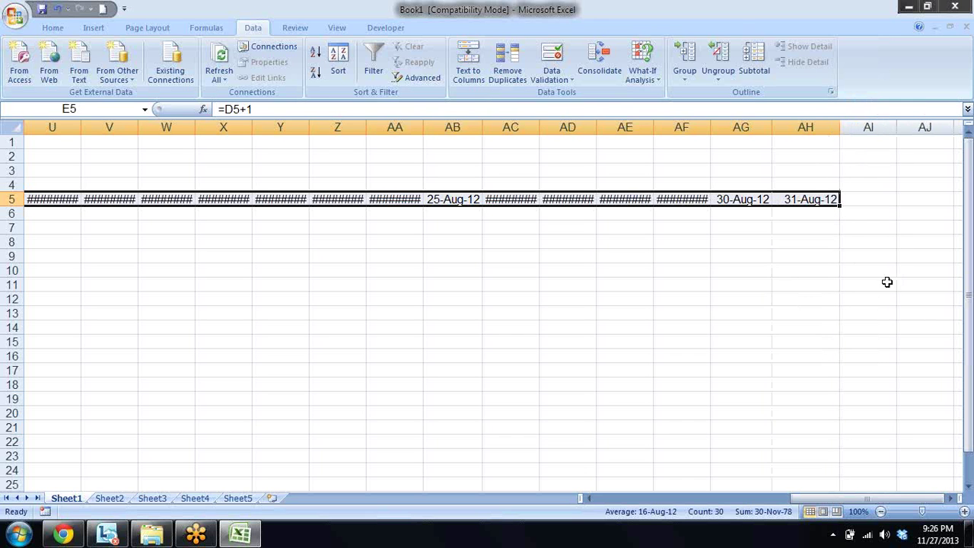
pyautogui.click(809, 200)
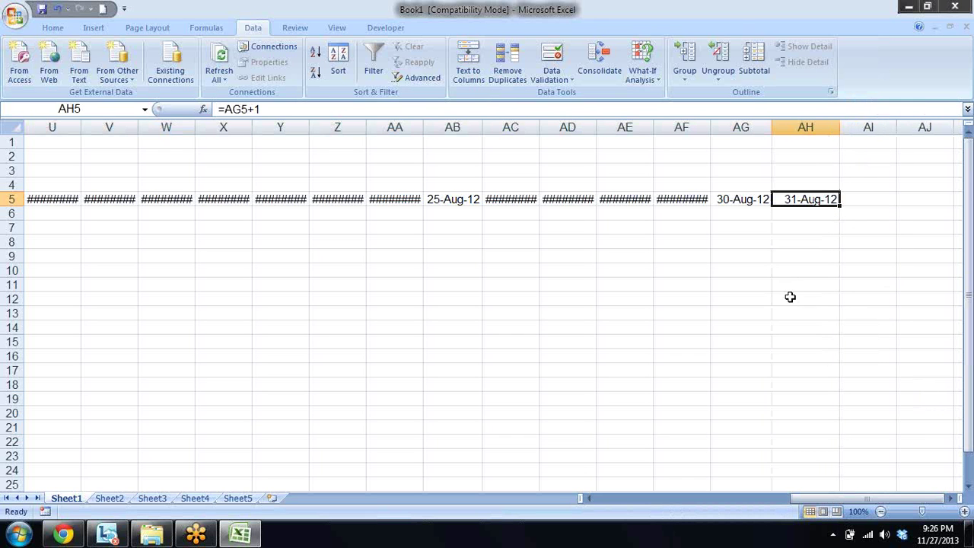
pyautogui.moveTo(806, 127); pyautogui.dragTo(25, 127)
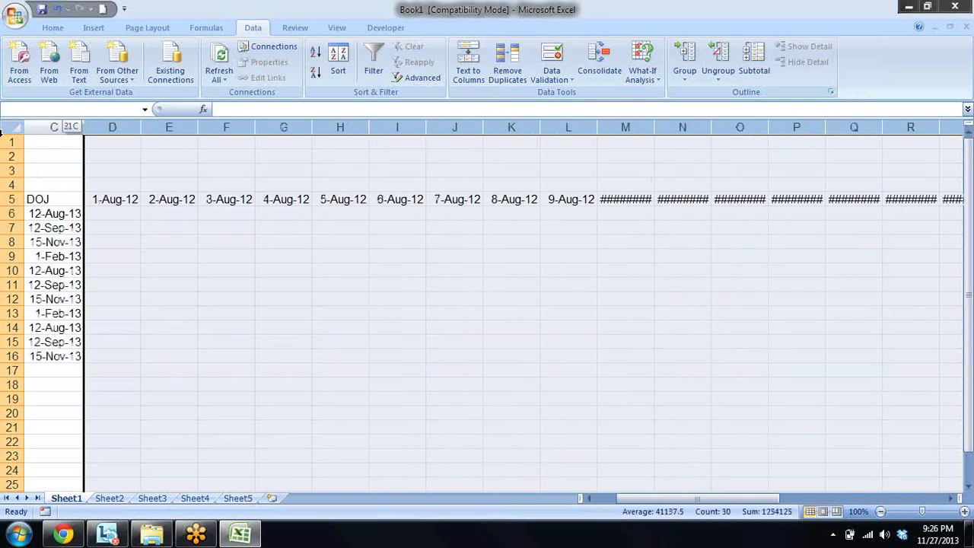
# - Autofit columns D:AH so every date in row 5 displays
pyautogui.moveTo(1, 130); pyautogui.dragTo(215, 157)
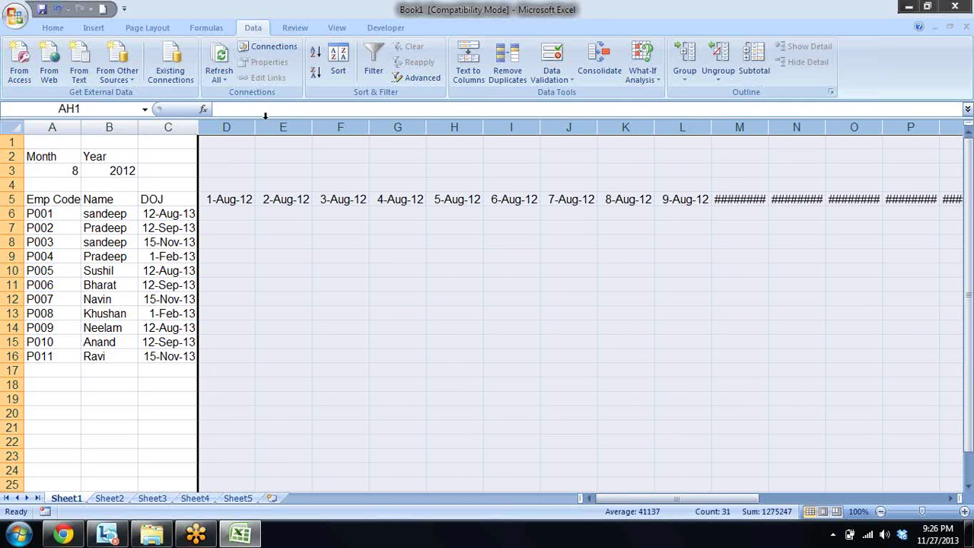
pyautogui.doubleClick(255, 127)
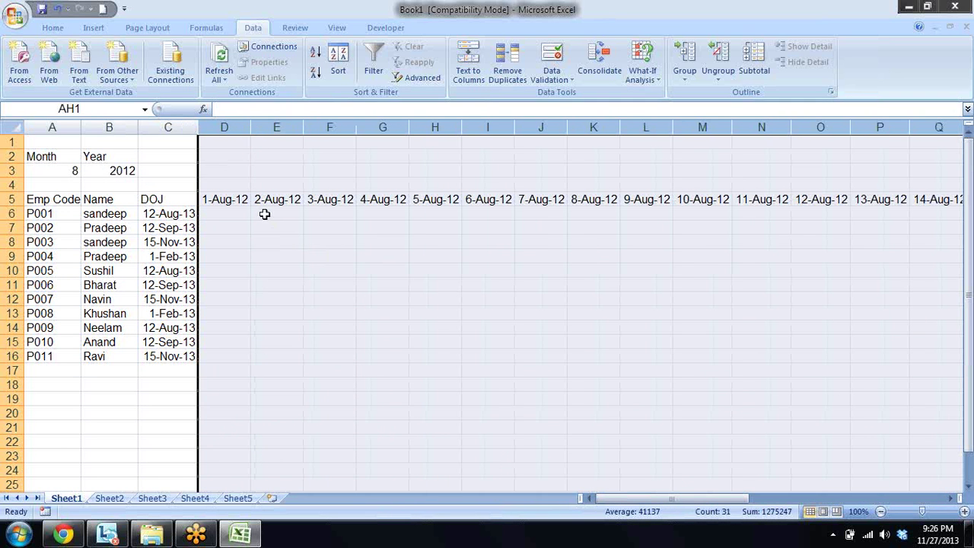
pyautogui.click(235, 198)
pyautogui.press('Right')
pyautogui.press('Right')
pyautogui.press('Right')
pyautogui.press('Left')
pyautogui.press('Left')
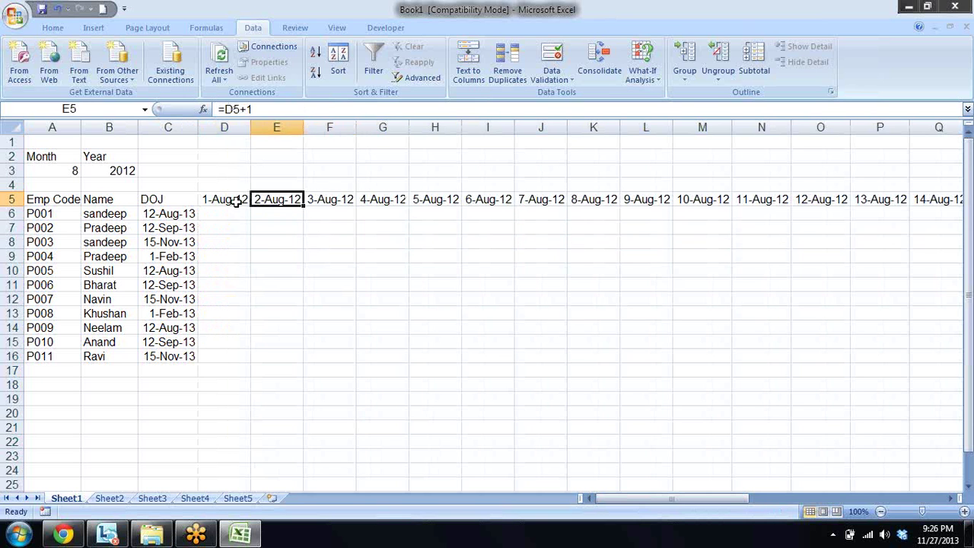
pyautogui.press('Left')
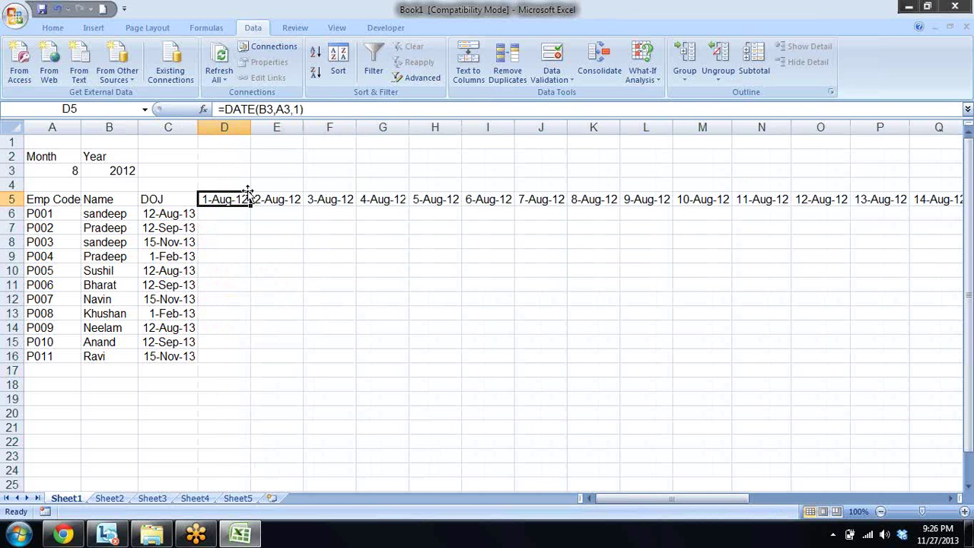
# - Apply the custom number format dd to D5:AH5 for two-digit day numbers
pyautogui.hotkey('ctrl', 'shift', 'Right')
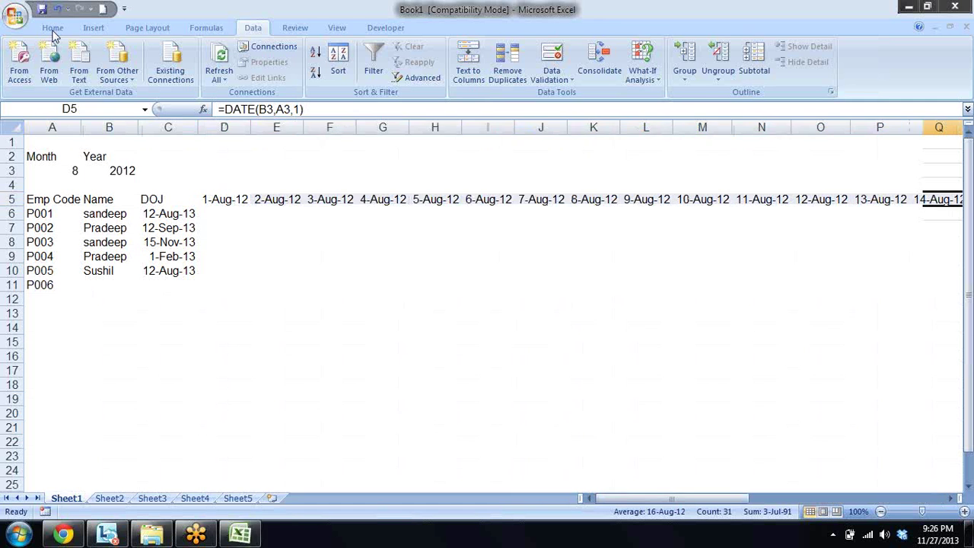
pyautogui.hotkey('ctrl', '1')
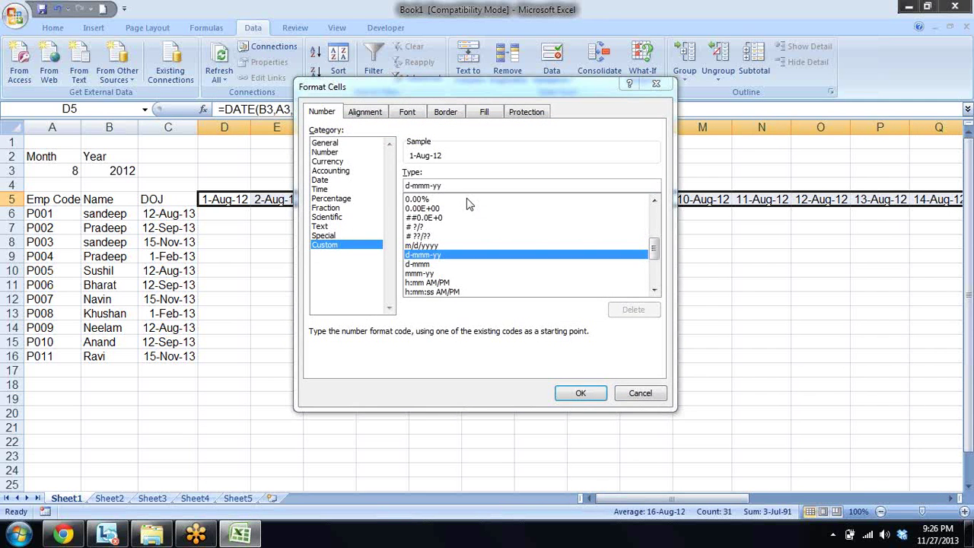
pyautogui.moveTo(459, 186); pyautogui.dragTo(301, 182)
pyautogui.write('dd')
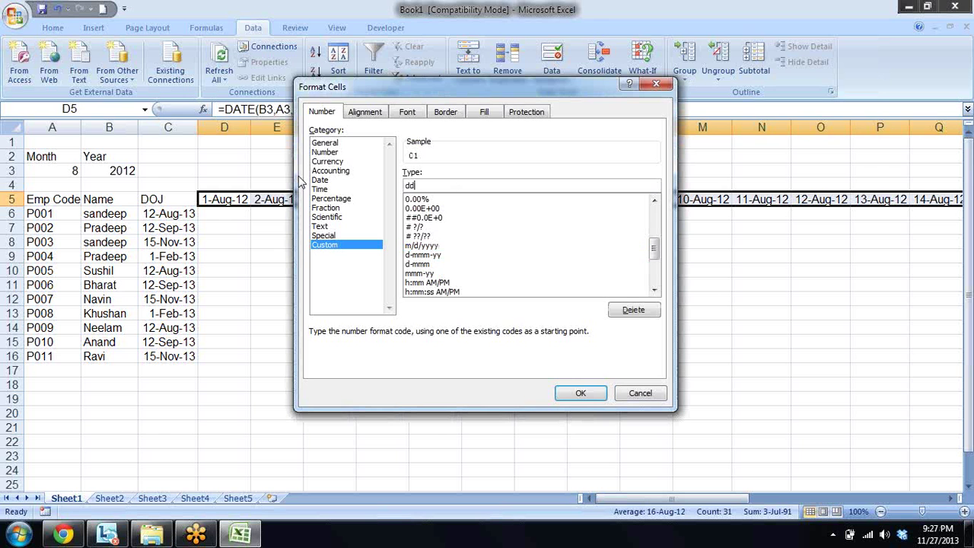
pyautogui.click(582, 393)
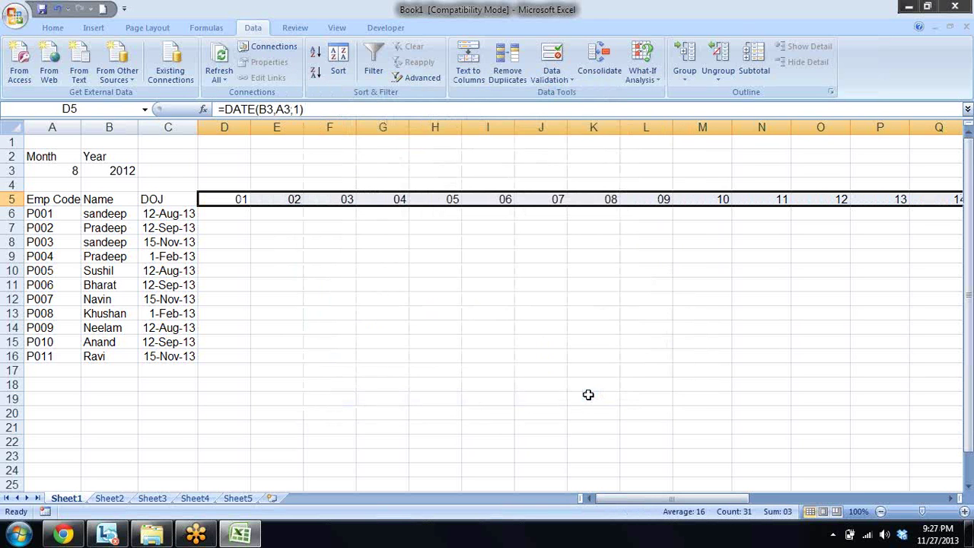
# - Shrink columns D:AH so all 31 day numbers fit on screen, then return to D5
pyautogui.click(224, 110)
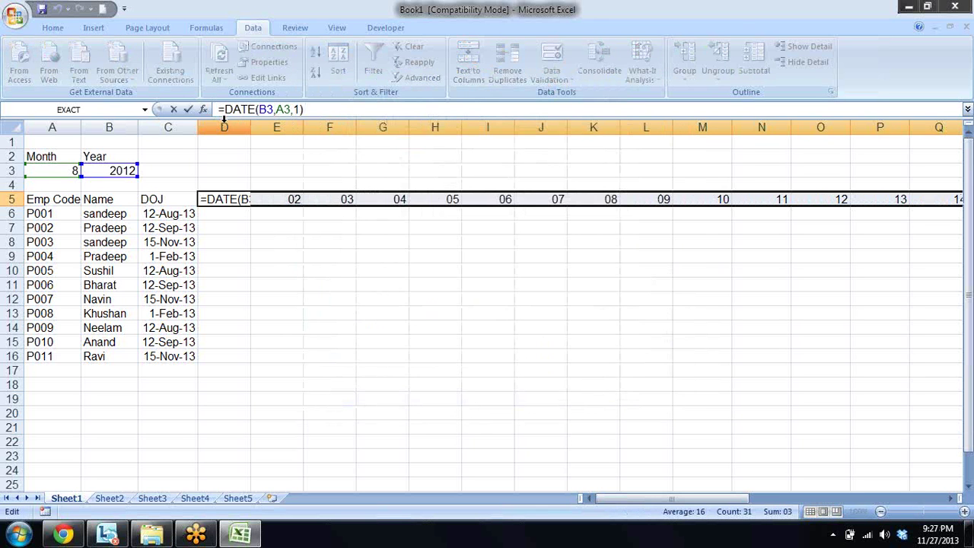
pyautogui.press('Escape')
pyautogui.click(224, 127)
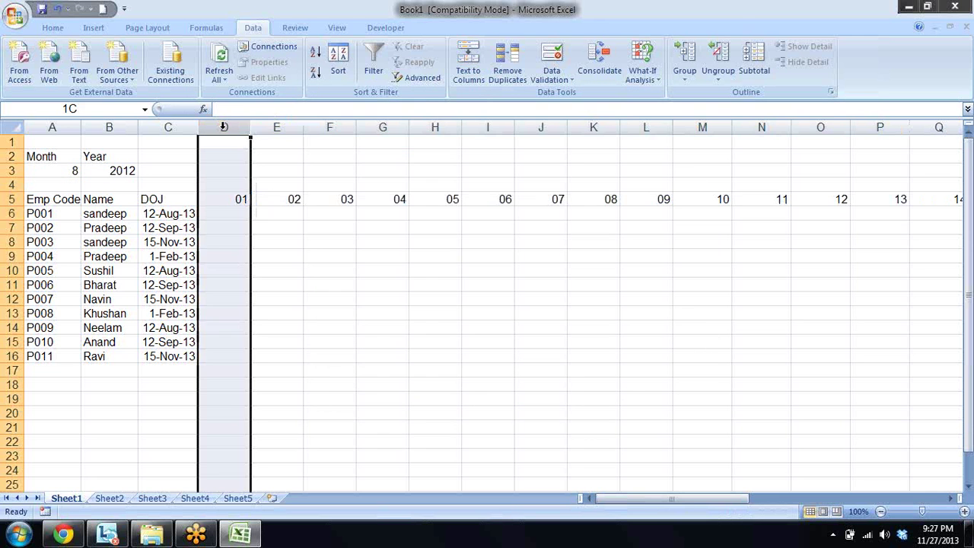
pyautogui.moveTo(224, 127); pyautogui.dragTo(961, 127)
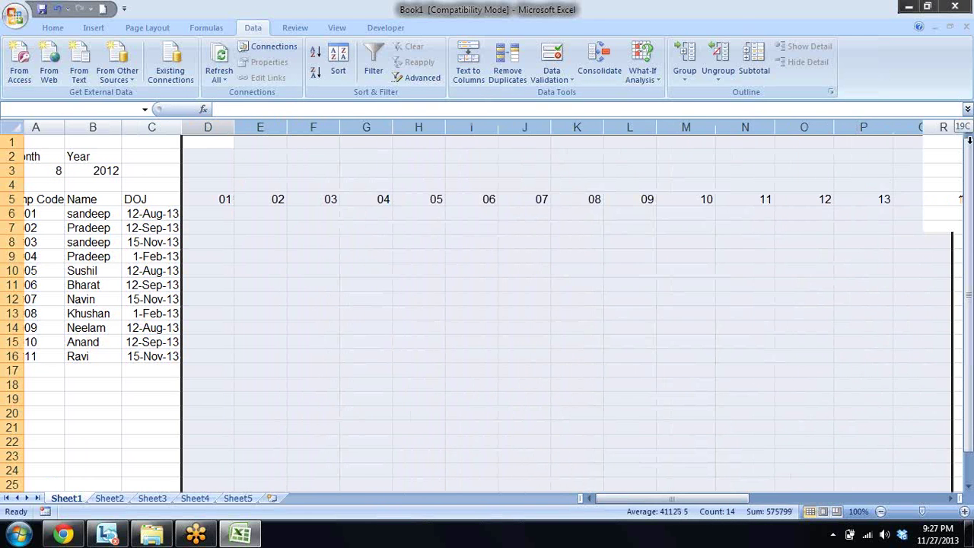
pyautogui.moveTo(960, 127); pyautogui.dragTo(872, 128)
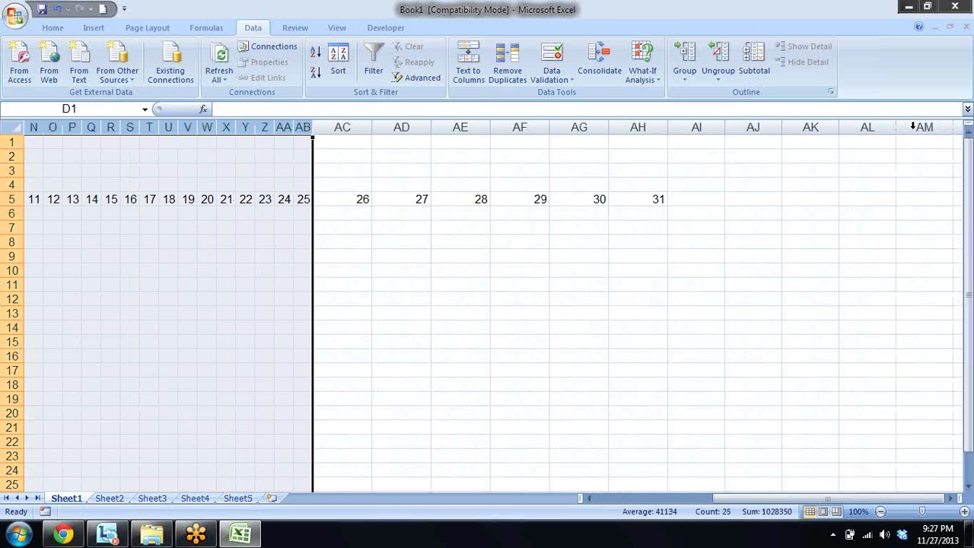
pyautogui.moveTo(638, 127)
pyautogui.mouseDown()
pyautogui.moveTo(397, 152)
pyautogui.moveTo(344, 145)
pyautogui.moveTo(332, 127)
pyautogui.mouseUp()
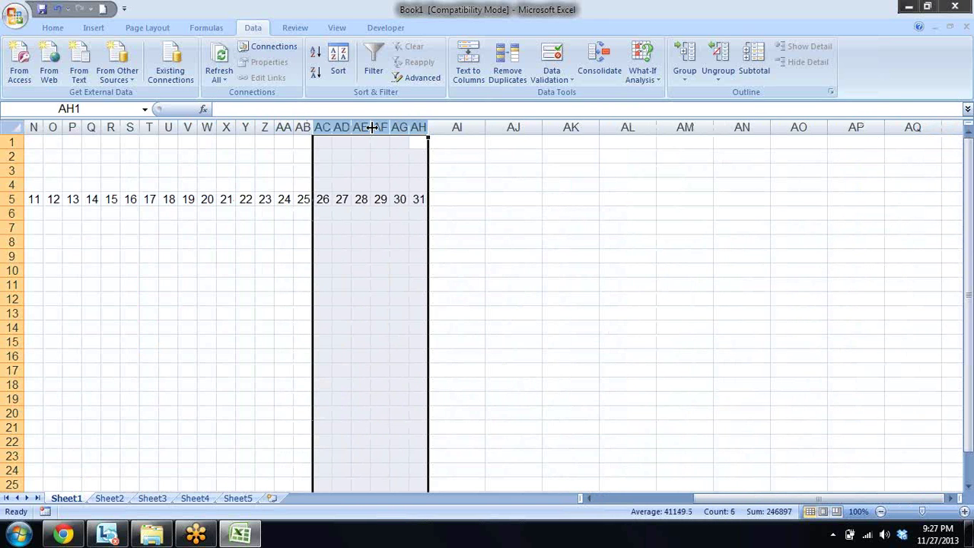
pyautogui.press('Left')
pyautogui.press('Left')
pyautogui.press('Left')
pyautogui.press('Left')
pyautogui.press('Left')
pyautogui.press('Left')
pyautogui.press('Left')
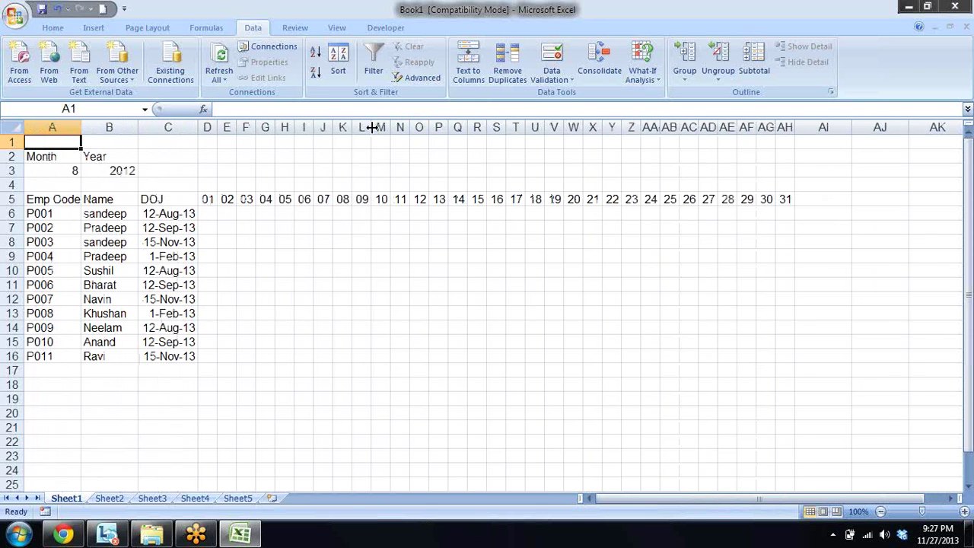
pyautogui.press('Down')
pyautogui.press('Down')
pyautogui.press('Down')
pyautogui.press('Down')
pyautogui.press('Down')
pyautogui.press('Right')
pyautogui.press('Right')
pyautogui.press('Right')
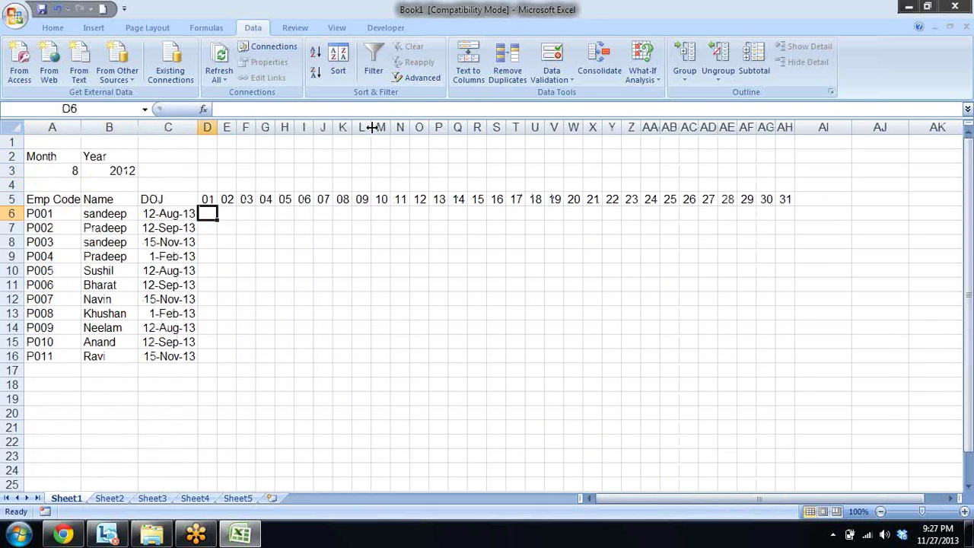
pyautogui.press('Up')
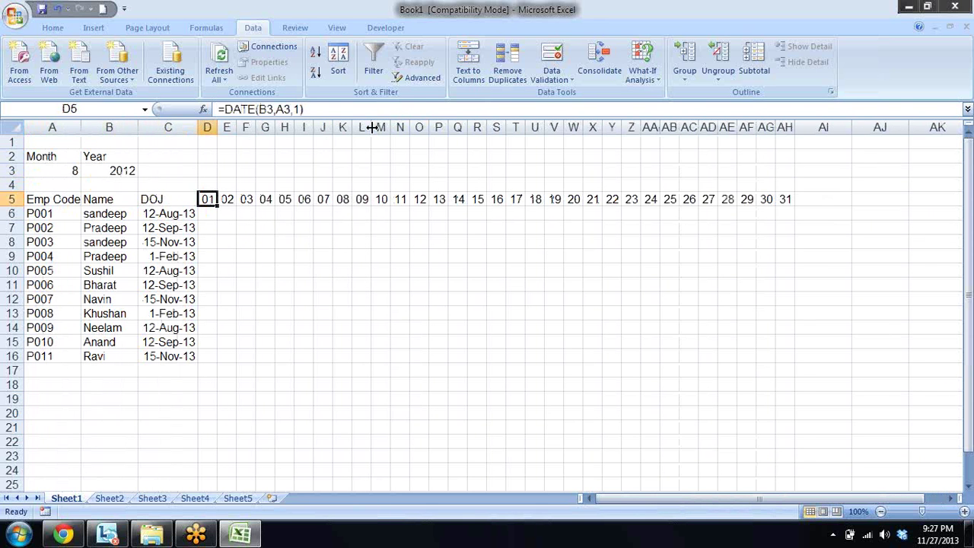
pyautogui.press('Down')
pyautogui.press('Up')
pyautogui.press('Up')
# - Abandon a TEXT formula begun in D4 and go back to D4
pyautogui.write('=t3e')
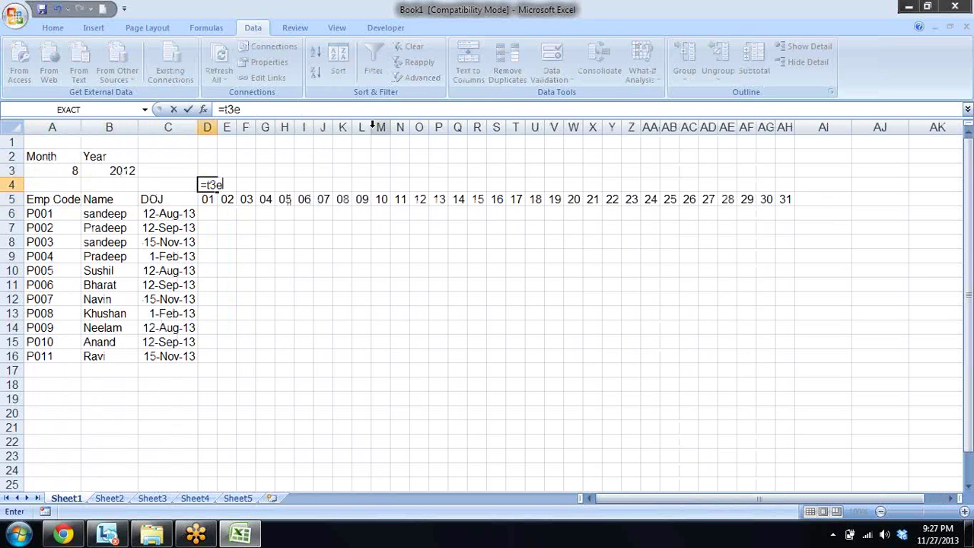
pyautogui.press('BackSpace')
pyautogui.press('BackSpace')
pyautogui.write('ex')
pyautogui.press('Tab')
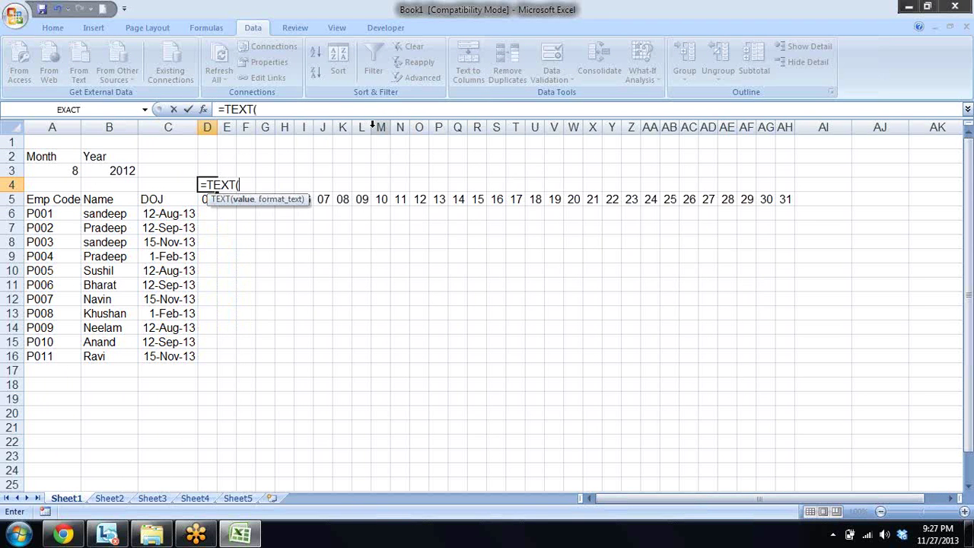
pyautogui.press('Down')
pyautogui.press('Escape')
pyautogui.press('Down')
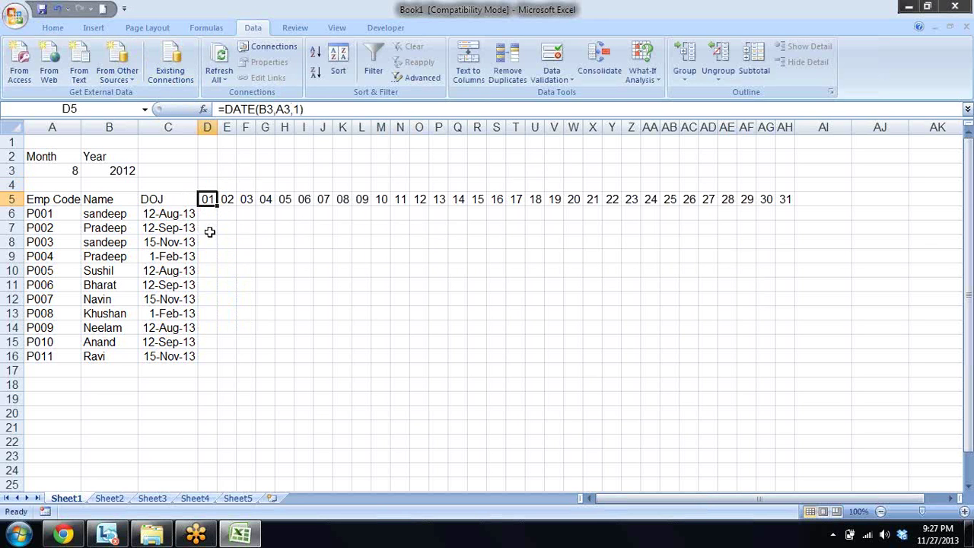
pyautogui.press('Up')
# - Enter =TEXT(D5,"ddd") in D4 and fill it across to AH4
pyautogui.write('=t')
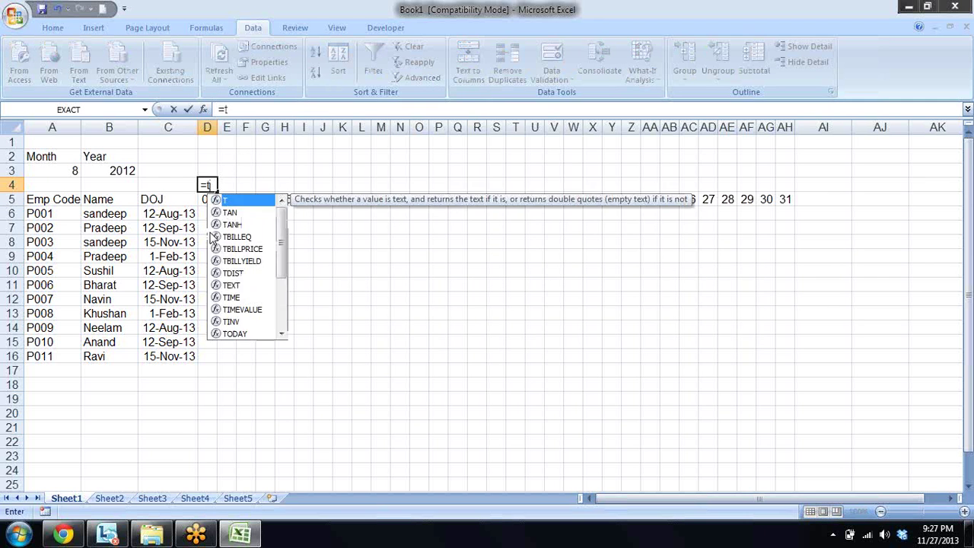
pyautogui.write('e')
pyautogui.press('Tab')
pyautogui.press('Down')
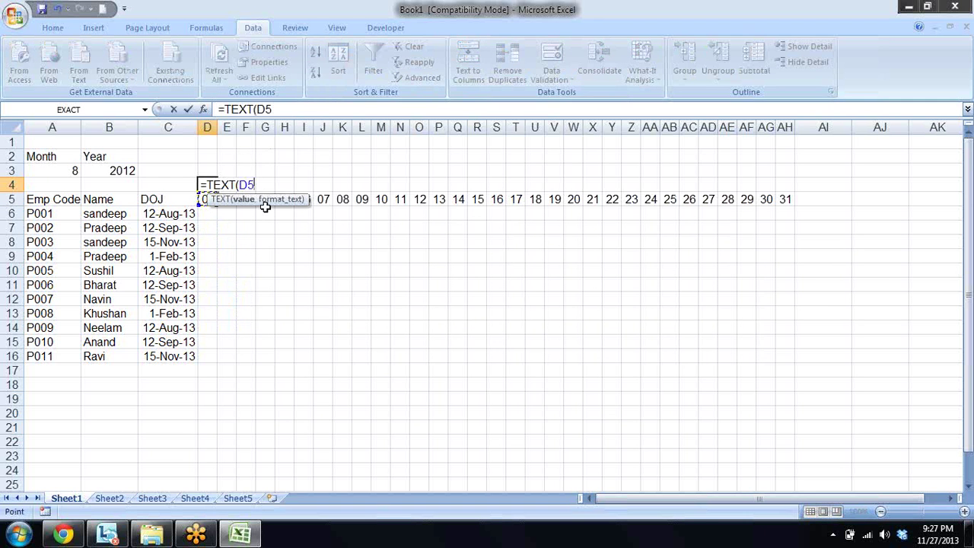
pyautogui.write(',')
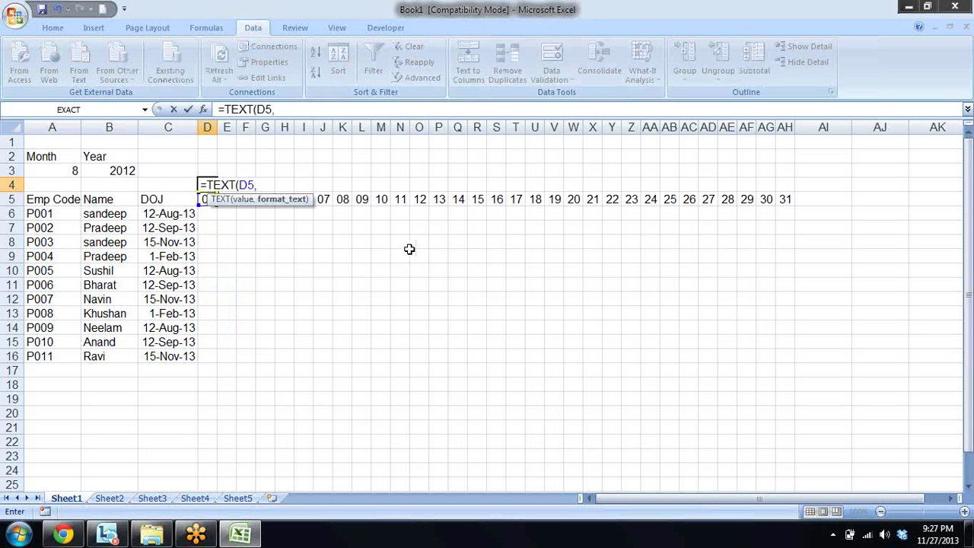
pyautogui.write('"ddd')
pyautogui.press('Return')
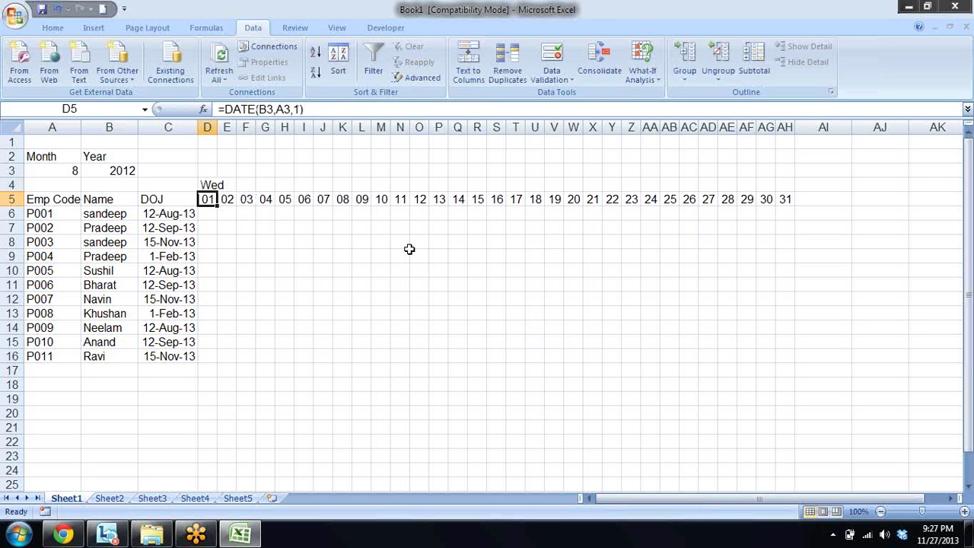
pyautogui.press('Up')
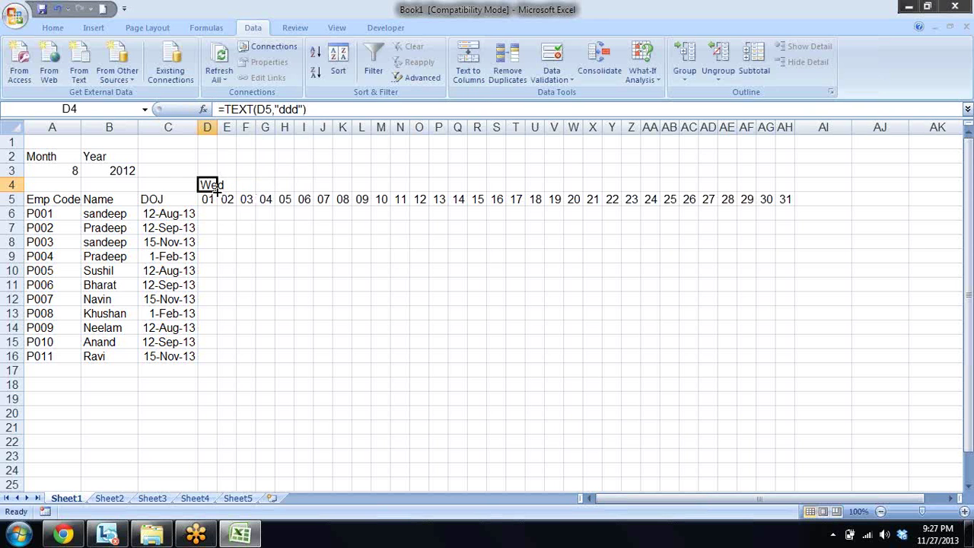
pyautogui.moveTo(217, 185); pyautogui.dragTo(798, 183)
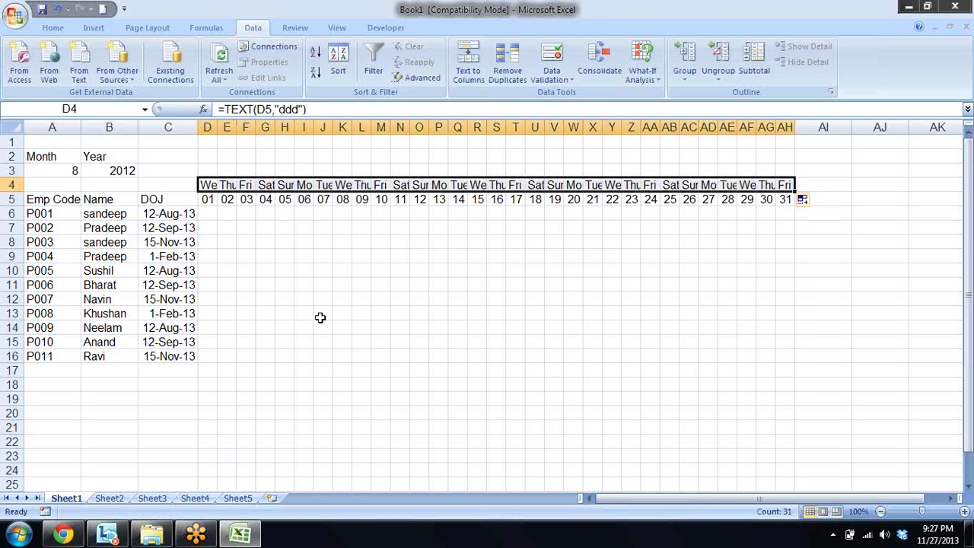
# - Change D4's weekday format code to "ddddd" and widen column D to fit Wednesday
pyautogui.click(204, 187)
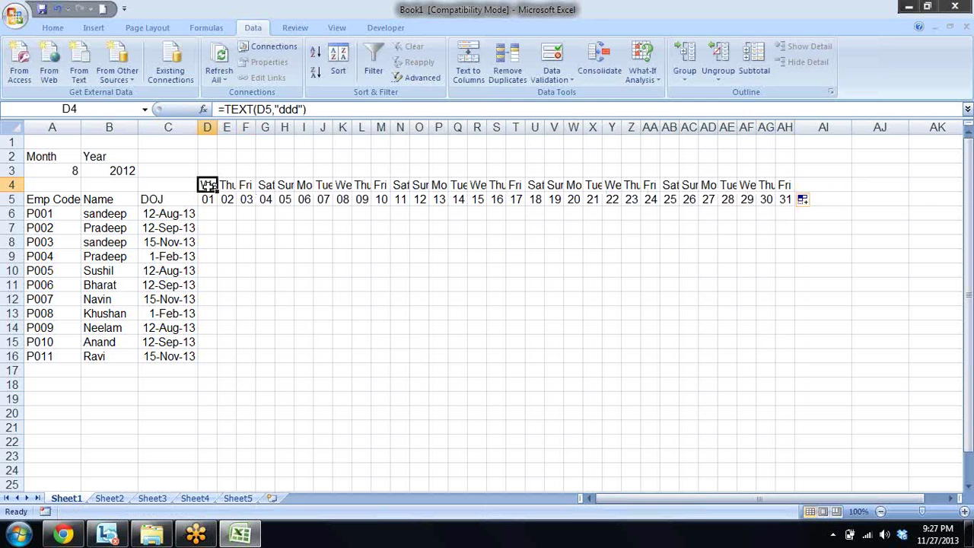
pyautogui.click(298, 110)
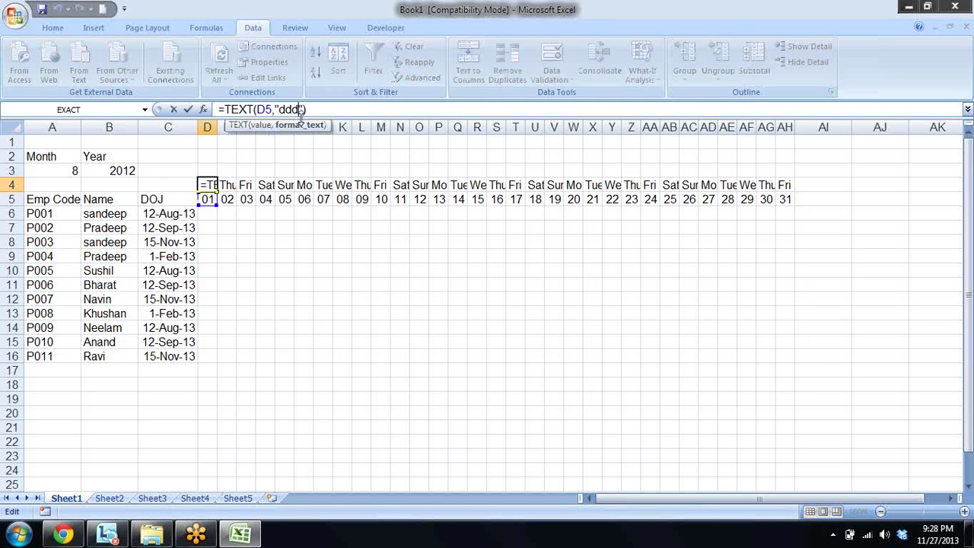
pyautogui.write('dd')
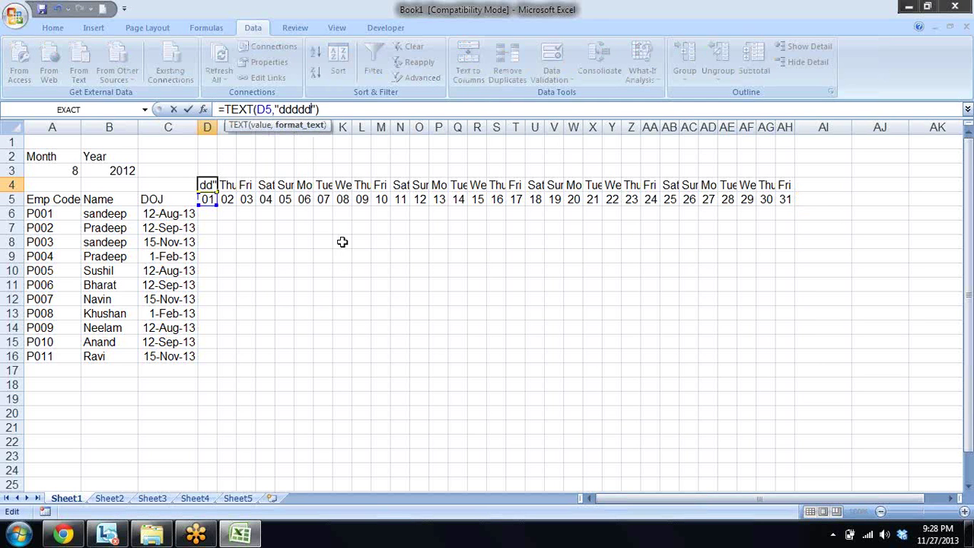
pyautogui.press('Return')
pyautogui.press('Up')
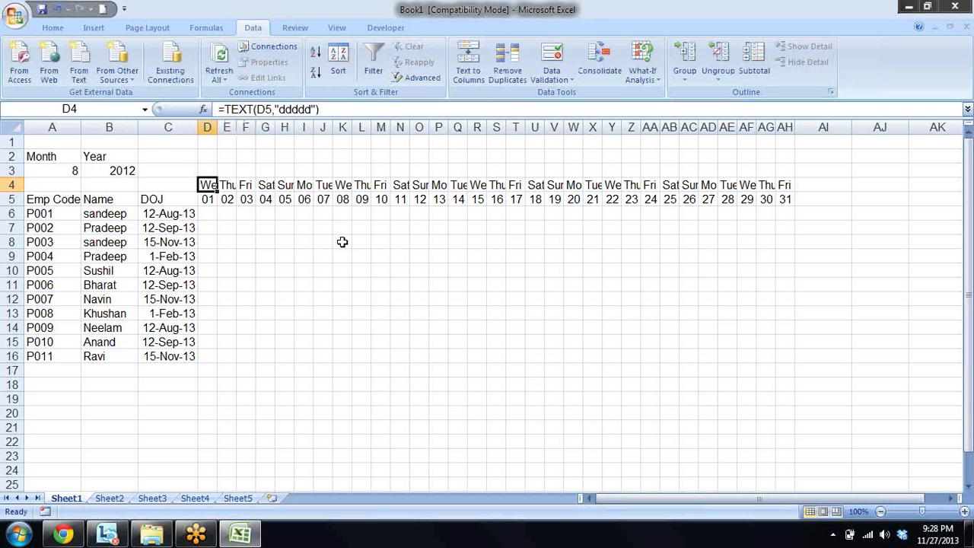
pyautogui.doubleClick(217, 127)
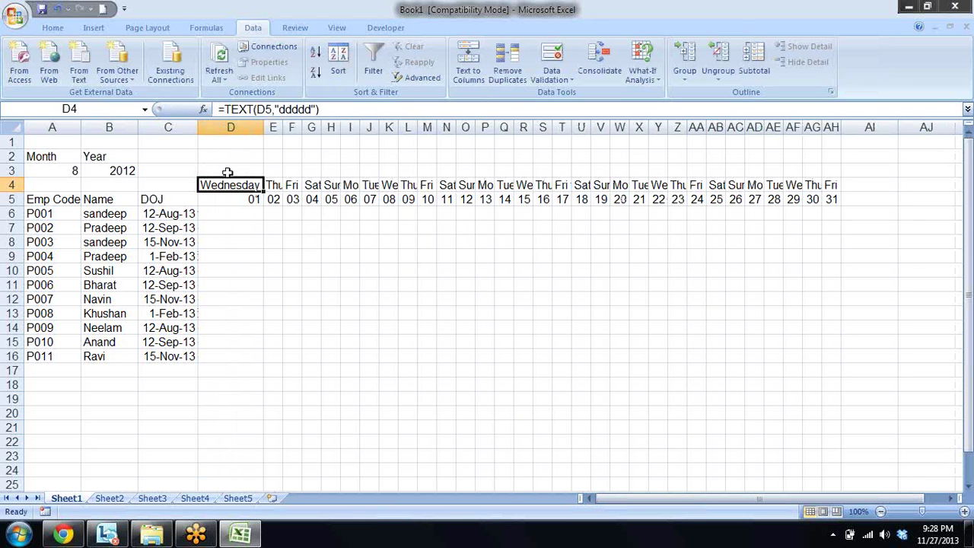
# - Try the "d" and then the "[d]" format codes in D4's TEXT formula
pyautogui.click(312, 108)
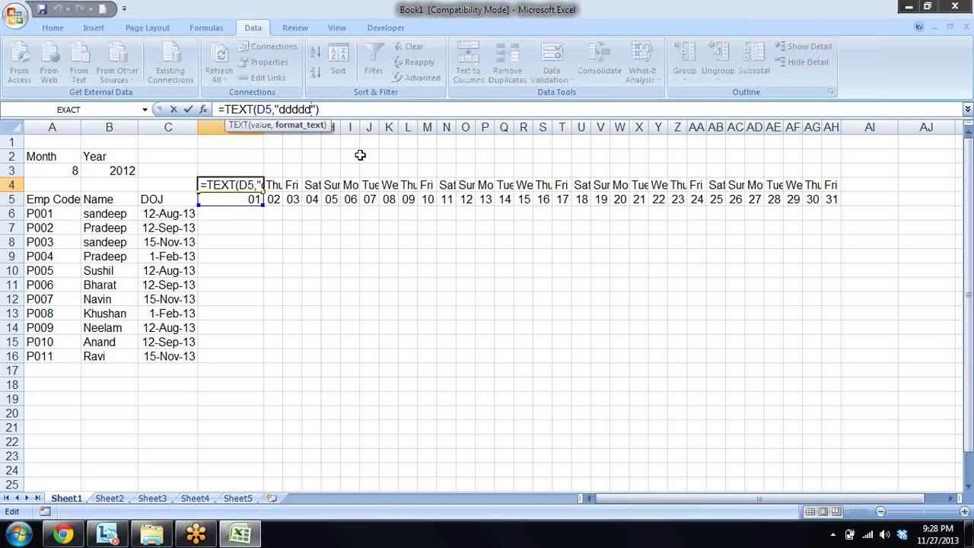
pyautogui.press('BackSpace')
pyautogui.press('BackSpace')
pyautogui.press('BackSpace')
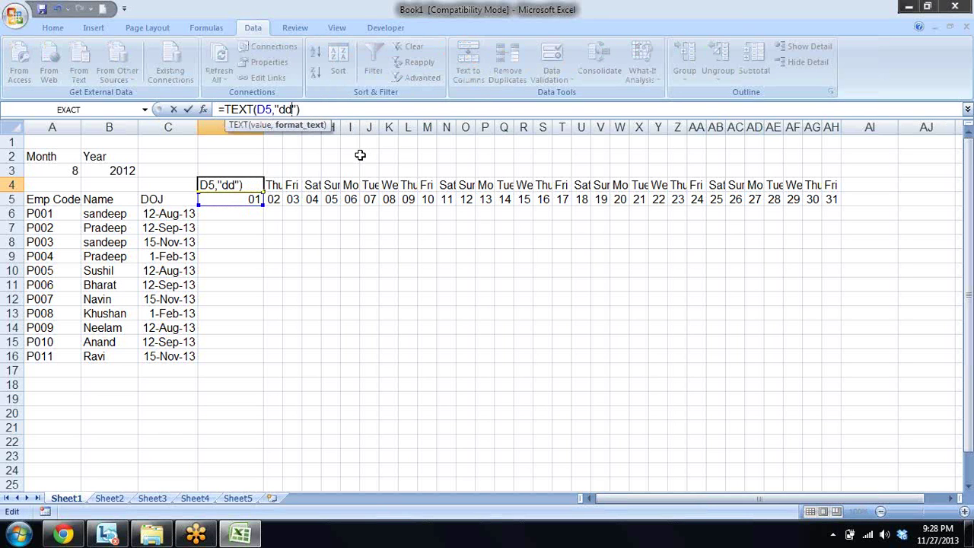
pyautogui.press('BackSpace')
pyautogui.press('Return')
pyautogui.press('Up')
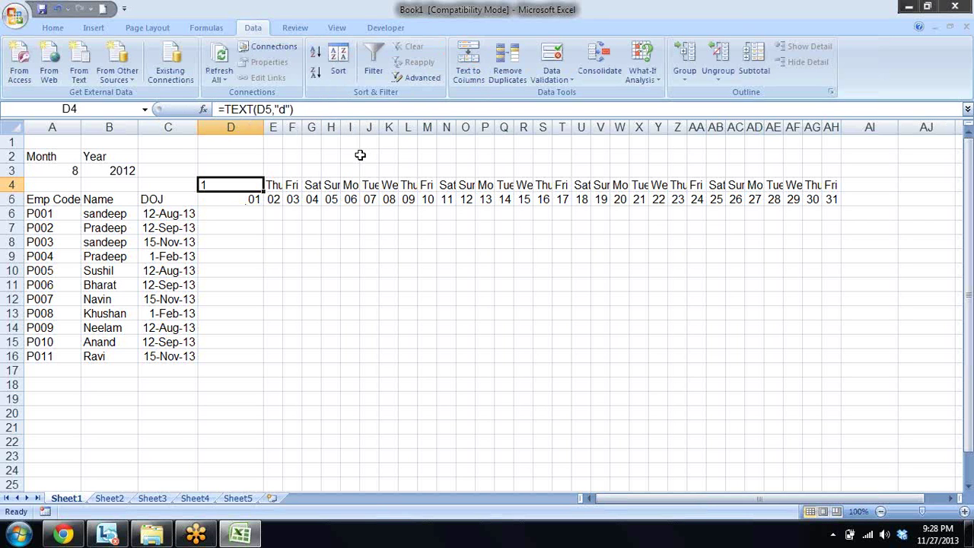
pyautogui.click(281, 109)
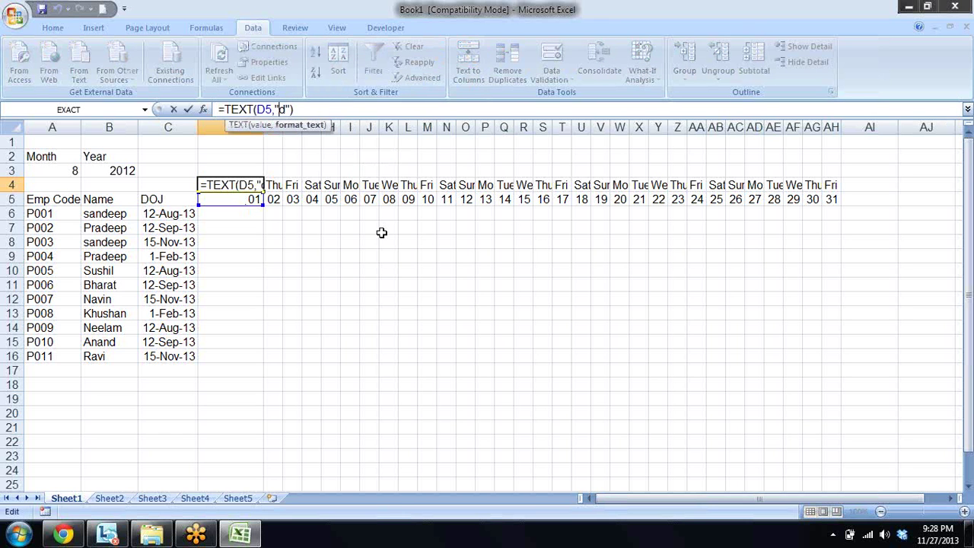
pyautogui.write('[d')
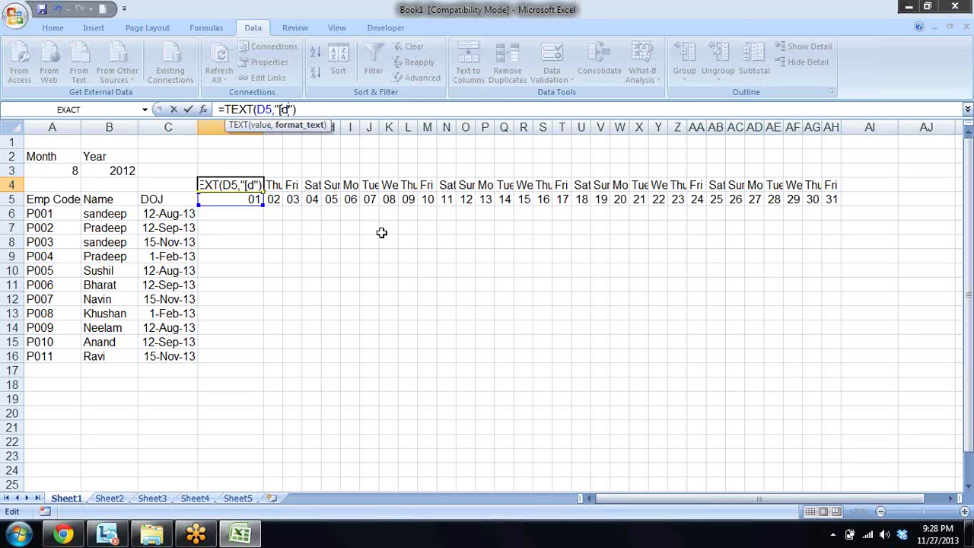
pyautogui.write(']')
pyautogui.press('Return')
pyautogui.press('Up')
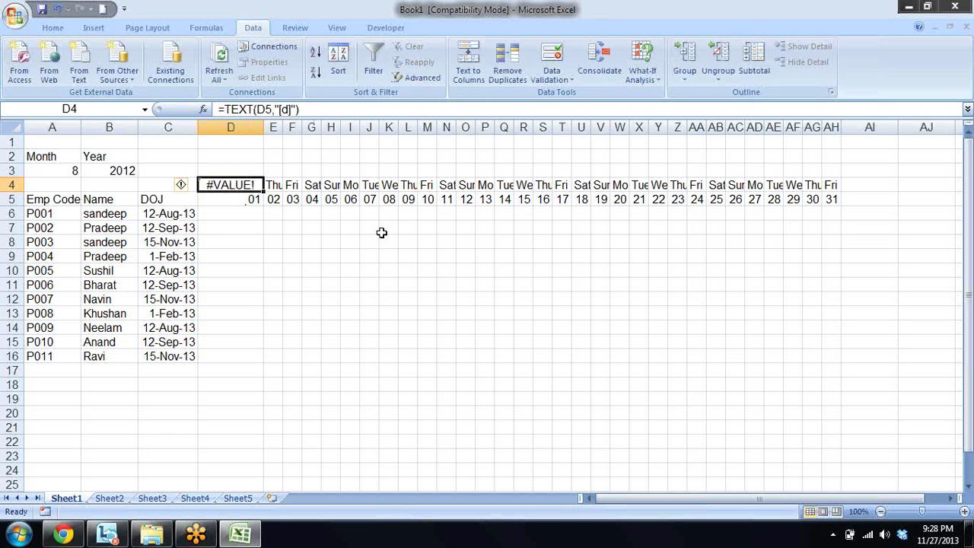
# - Restore D4's formula to =TEXT(D5,"ddd") so it shows Wed
pyautogui.click(292, 109)
pyautogui.press('BackSpace')
pyautogui.press('BackSpace')
pyautogui.press('BackSpace')
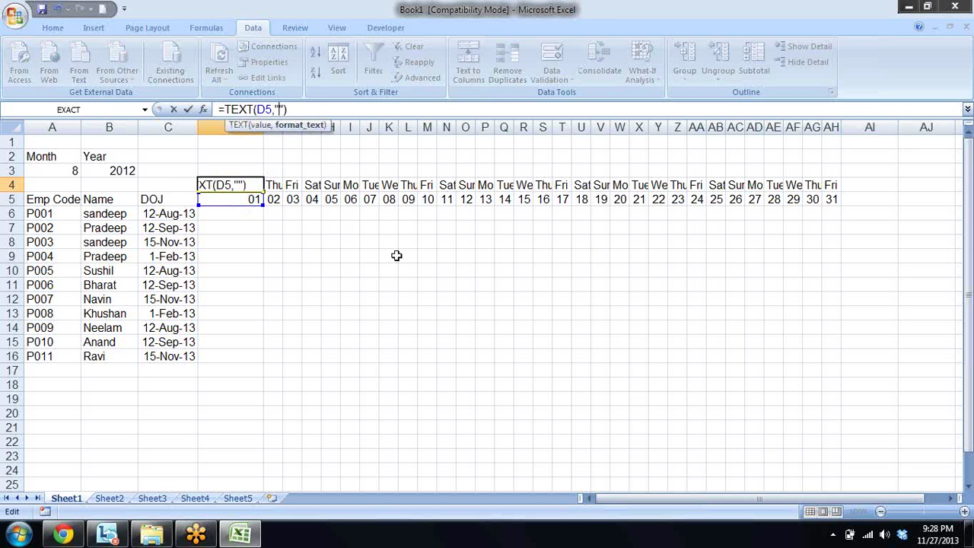
pyautogui.write('ddd')
pyautogui.press('Return')
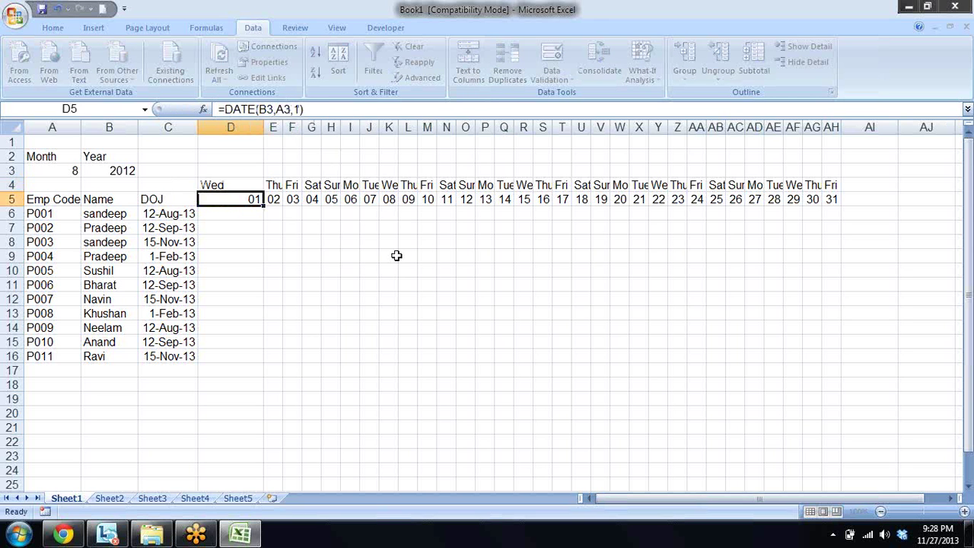
pyautogui.press('Up')
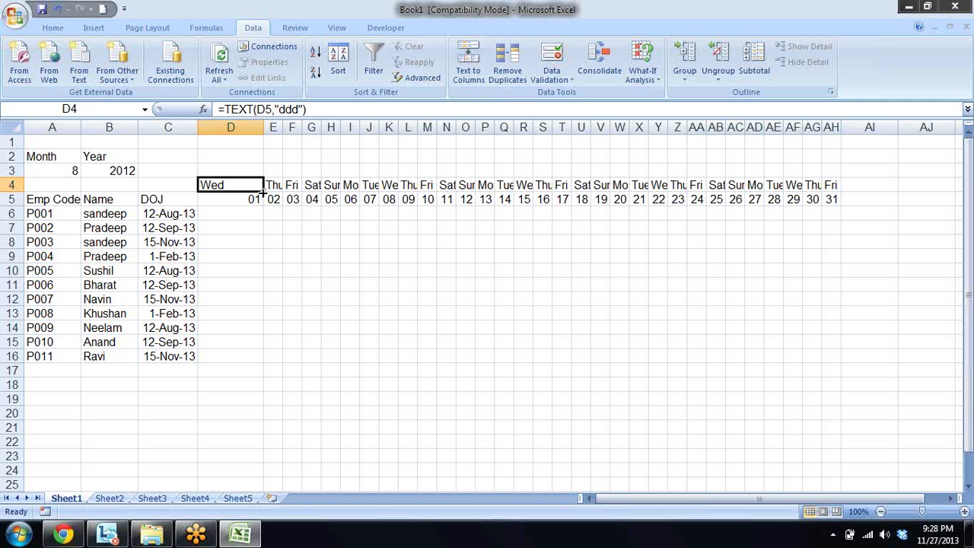
# - Fill D4's weekday formula across to AH4 and AutoFit columns D through AH
pyautogui.moveTo(263, 191)
pyautogui.mouseDown()
pyautogui.moveTo(854, 185)
pyautogui.moveTo(843, 188)
pyautogui.mouseUp()
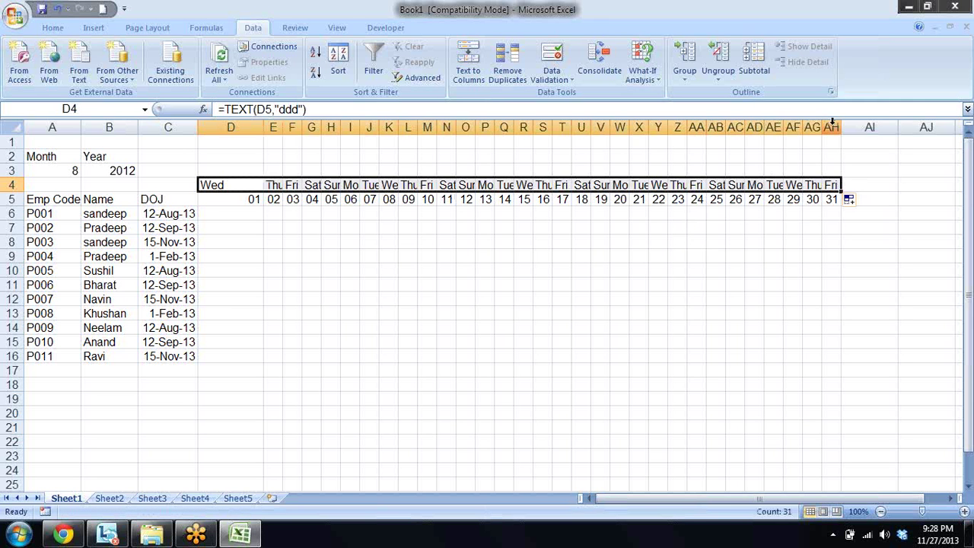
pyautogui.moveTo(832, 122); pyautogui.dragTo(259, 127)
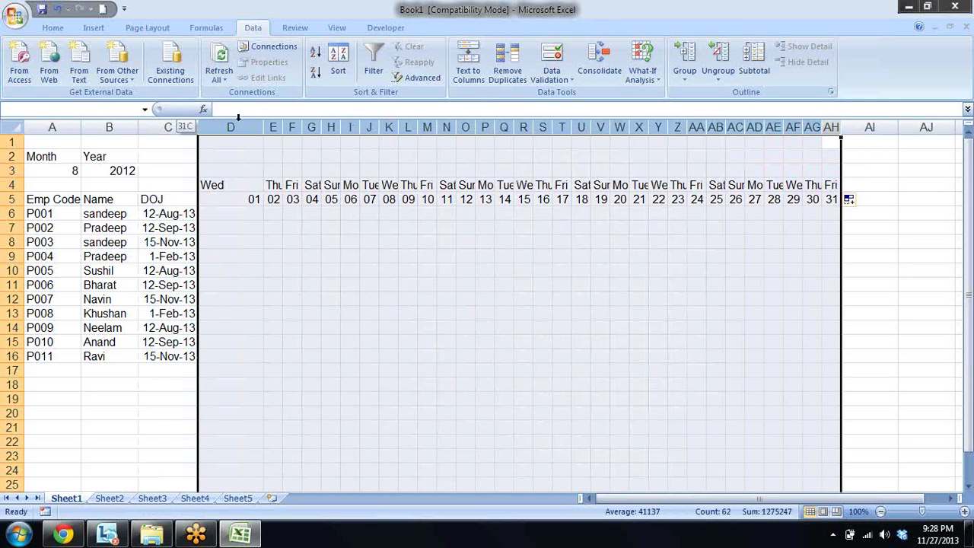
pyautogui.doubleClick(262, 127)
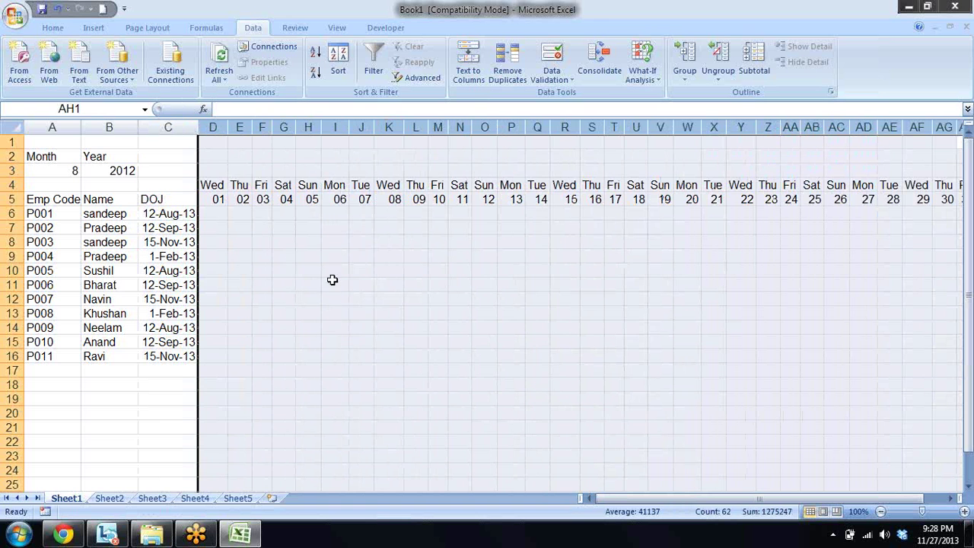
pyautogui.click(261, 199)
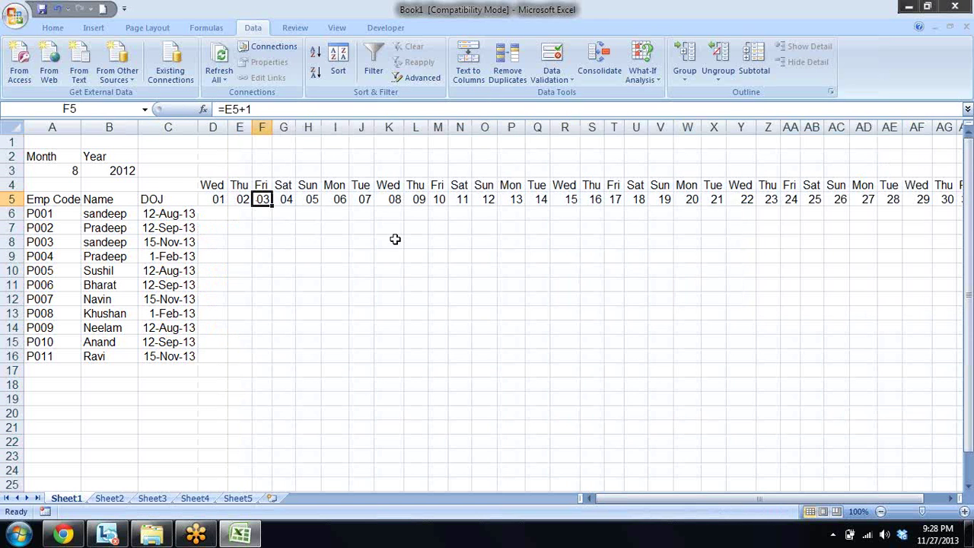
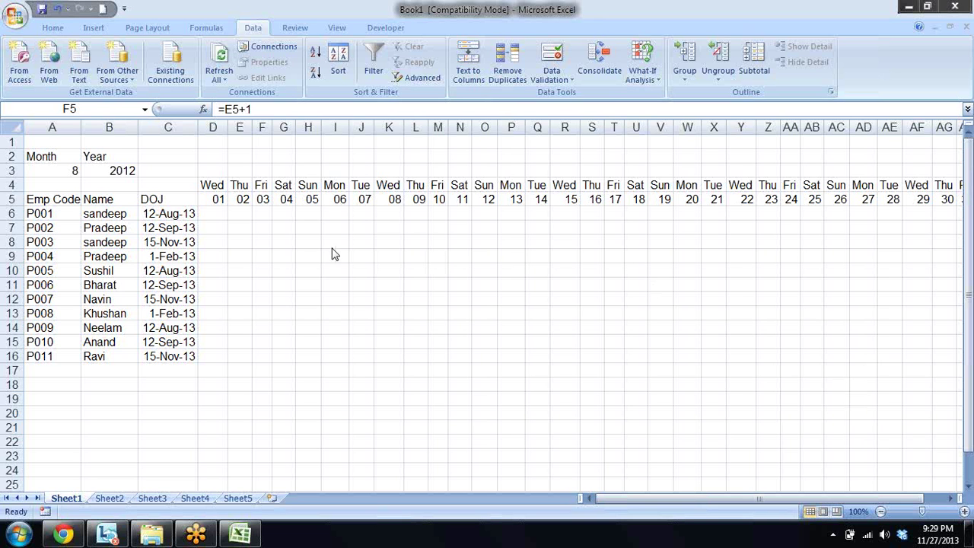
# - Review the day formulas in row 4 and date formulas in row 5, ending on D5
pyautogui.press('Left')
pyautogui.press('Left')
pyautogui.press('Left')
pyautogui.press('Left')
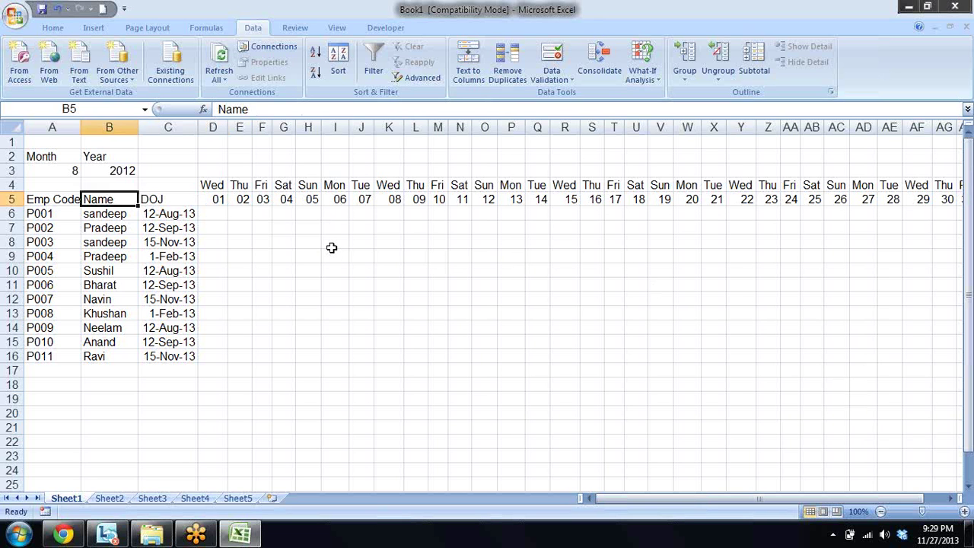
pyautogui.press('Left')
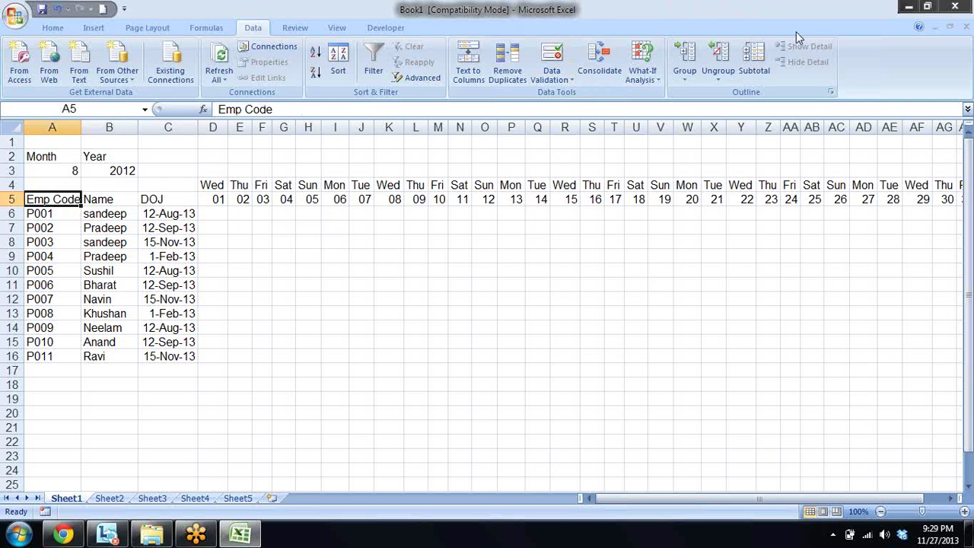
pyautogui.click(213, 183)
pyautogui.press('Right')
pyautogui.press('Right')
pyautogui.press('Right')
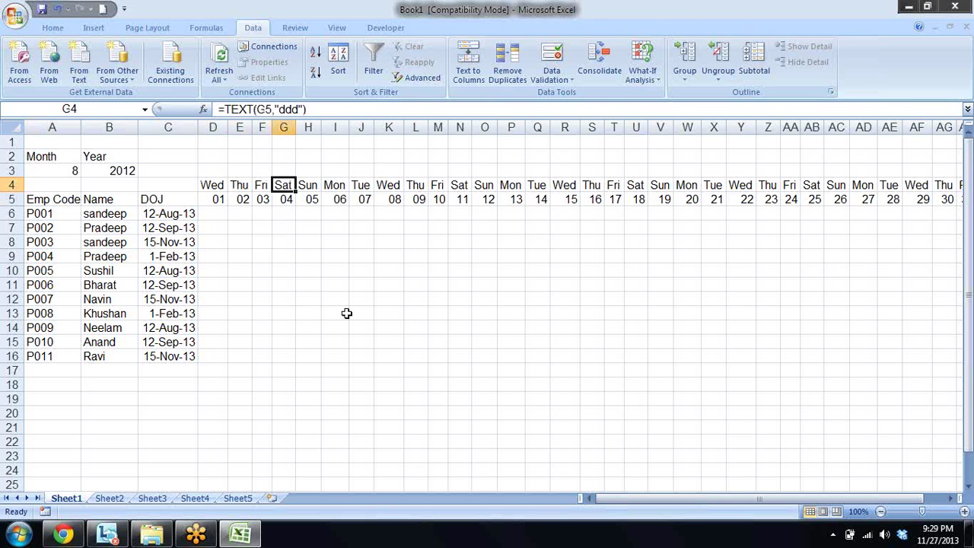
pyautogui.press('Right')
pyautogui.press('Right')
pyautogui.press('Right')
pyautogui.press('Right')
pyautogui.press('Right')
pyautogui.press('Right')
pyautogui.press('Right')
pyautogui.press('Right')
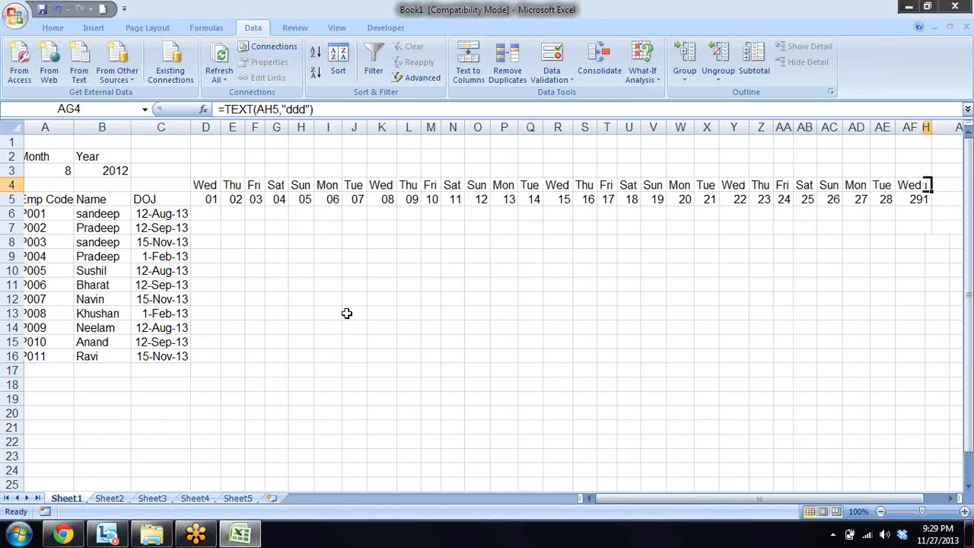
pyautogui.press('Right')
pyautogui.press('Right')
pyautogui.press('Left')
pyautogui.press('Left')
pyautogui.press('Left')
pyautogui.press('Left')
pyautogui.press('Left')
pyautogui.press('Left')
pyautogui.press('Left')
pyautogui.press('Left')
pyautogui.press('Left')
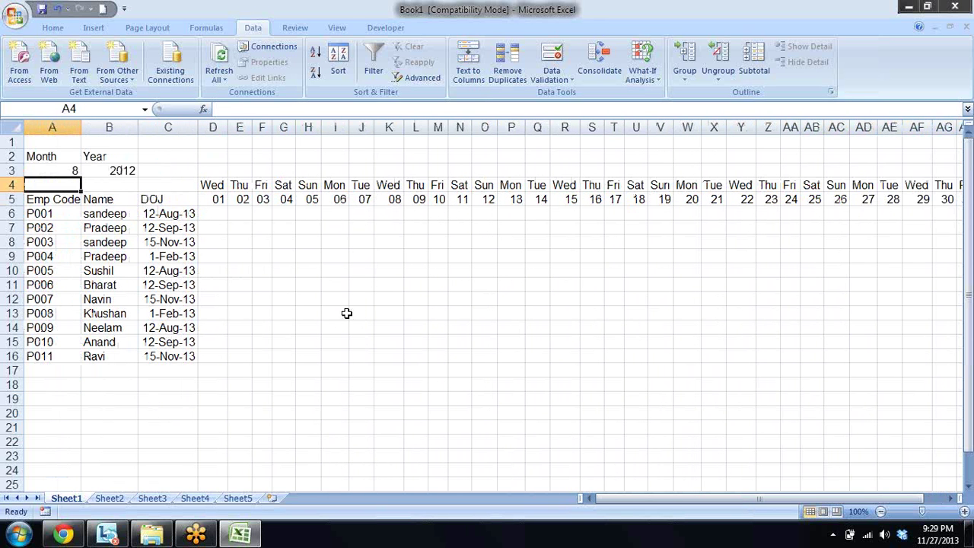
pyautogui.press('Right')
pyautogui.press('Right')
pyautogui.press('Right')
pyautogui.press('Right')
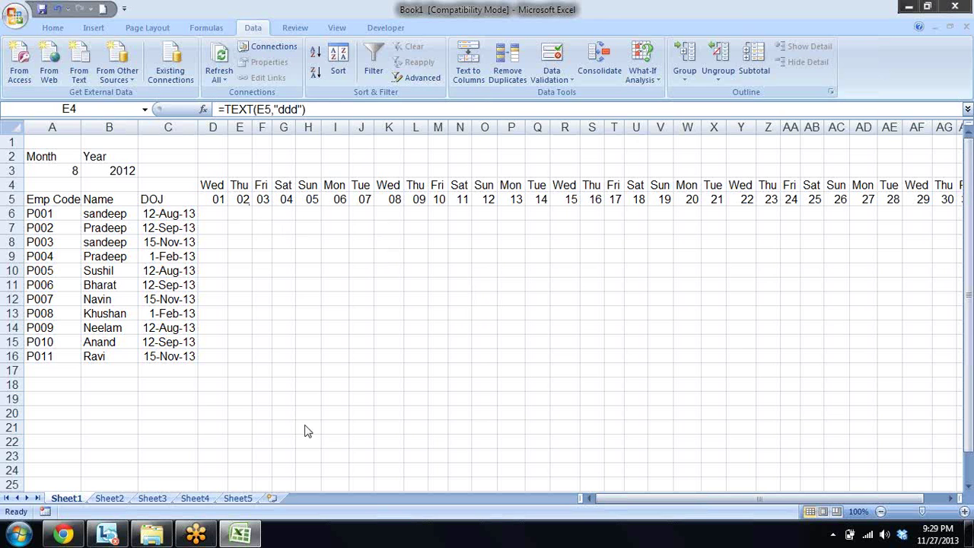
pyautogui.click(302, 202)
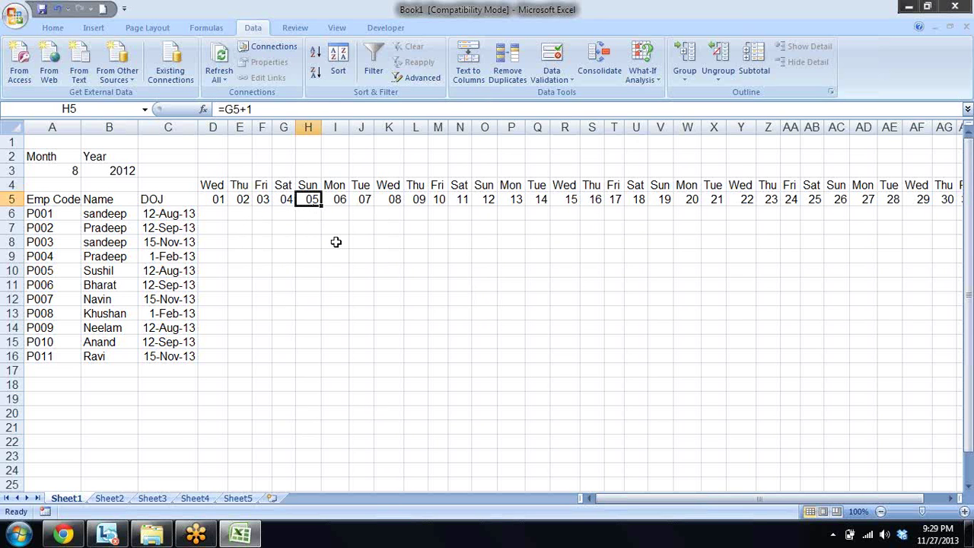
pyautogui.click(217, 199)
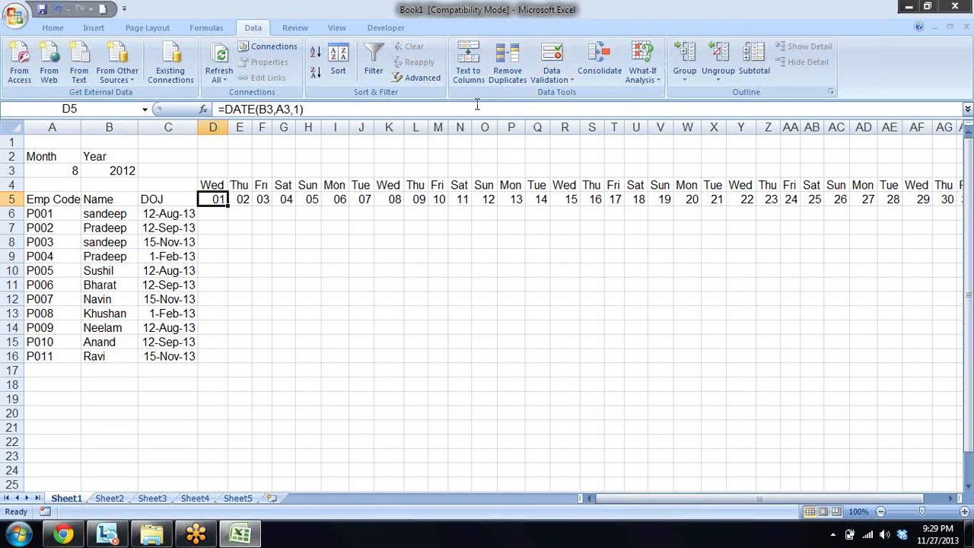
# - Start a new formula-based conditional formatting rule for D5
pyautogui.click(50, 27)
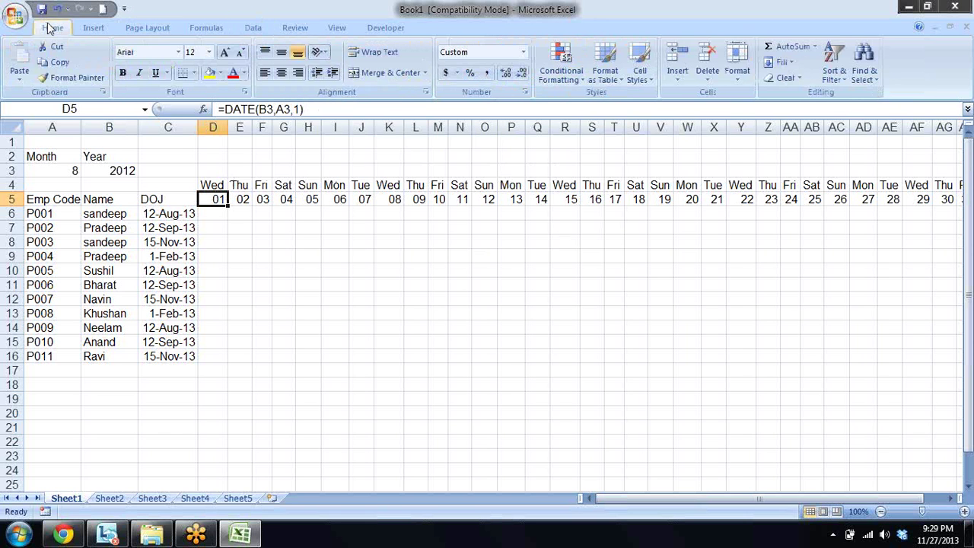
pyautogui.click(556, 67)
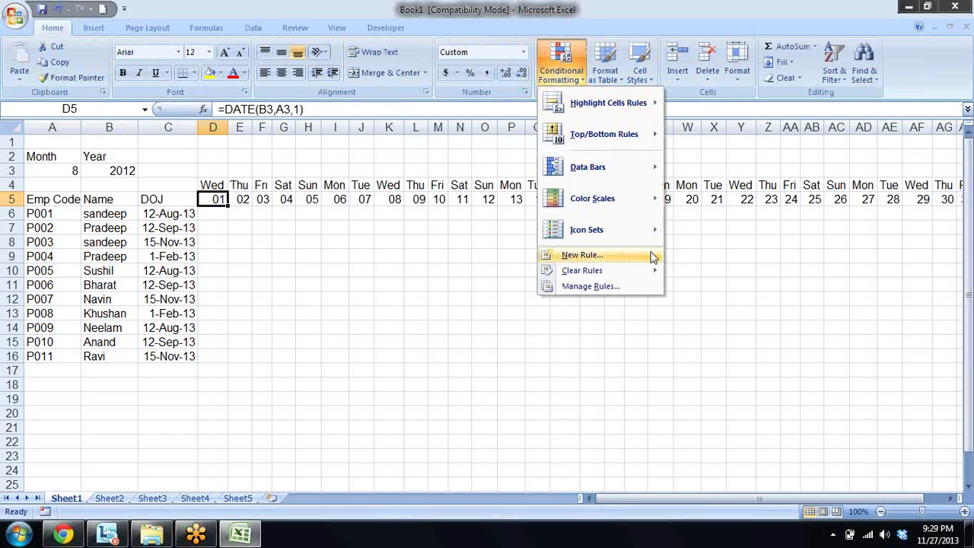
pyautogui.click(612, 255)
pyautogui.click(481, 216)
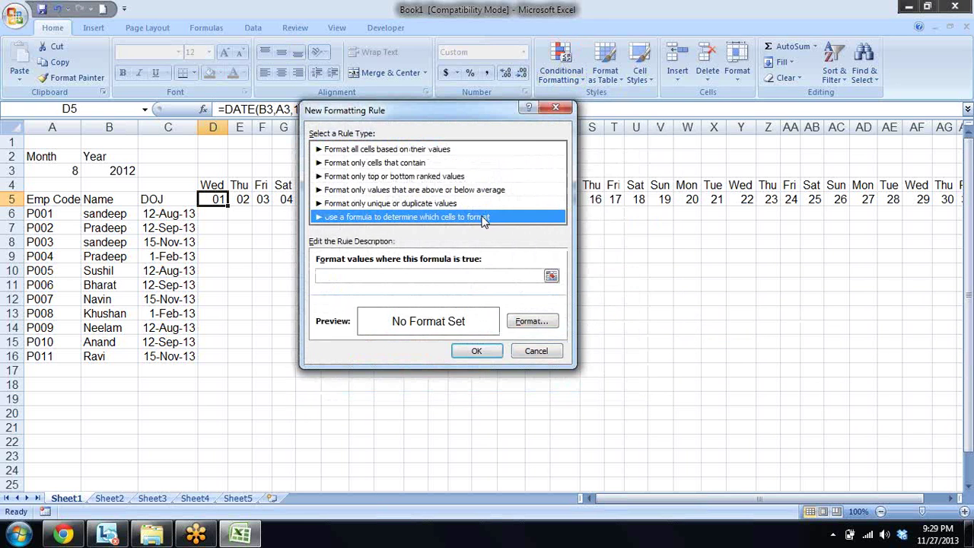
pyautogui.moveTo(492, 121); pyautogui.dragTo(682, 121)
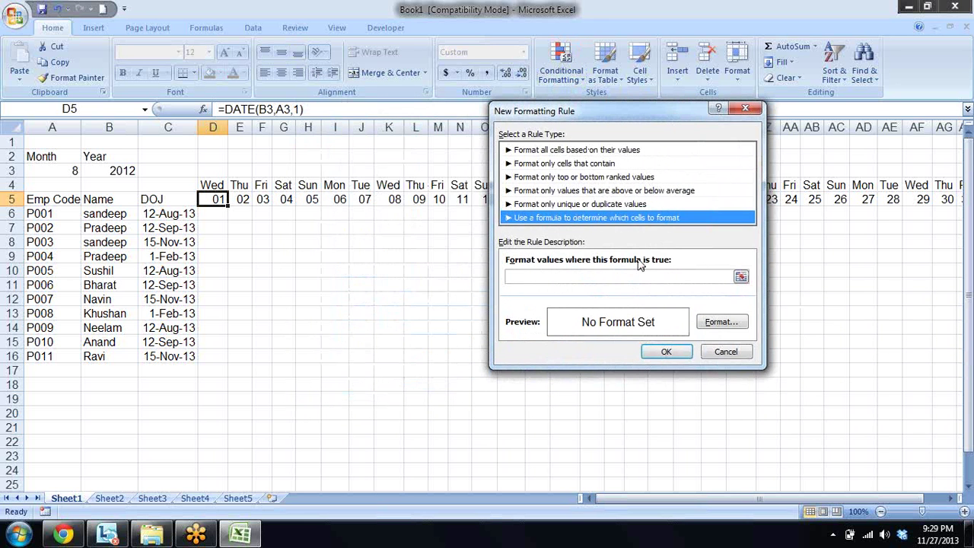
# - Enter the rule formula =or(D$4="Sun", d$4="Sat")
pyautogui.click(624, 275)
pyautogui.write('=')
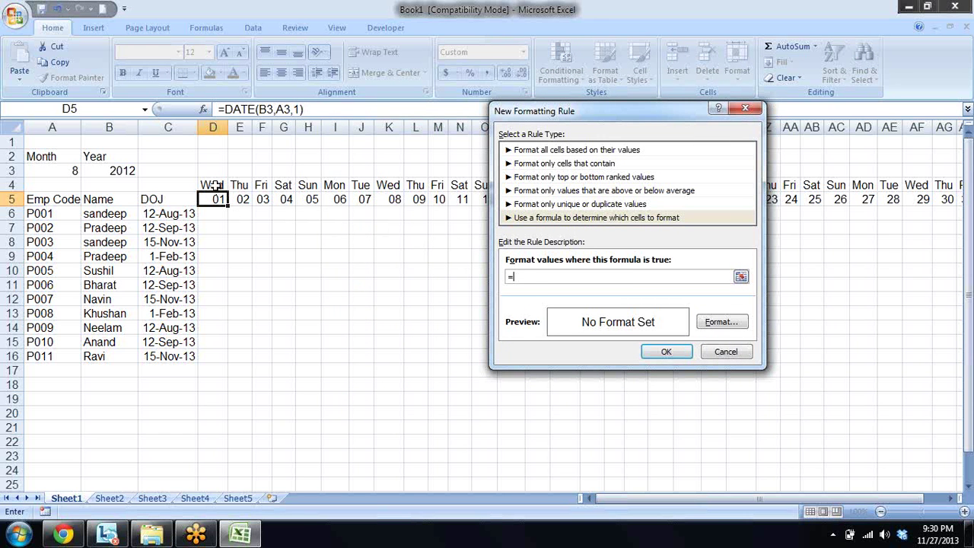
pyautogui.click(215, 186)
pyautogui.write('="Sun')
pyautogui.click(514, 277)
pyautogui.write('or')
pyautogui.write('(')
pyautogui.press('BackSpace')
pyautogui.click(569, 277)
pyautogui.write('$4="Sun", d$4="')
pyautogui.rightClick(609, 277)
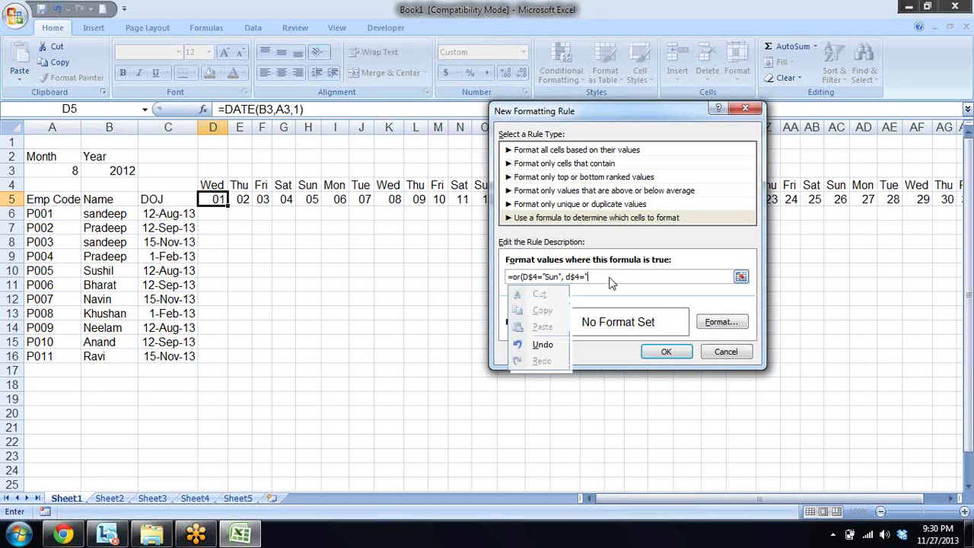
pyautogui.click(601, 277)
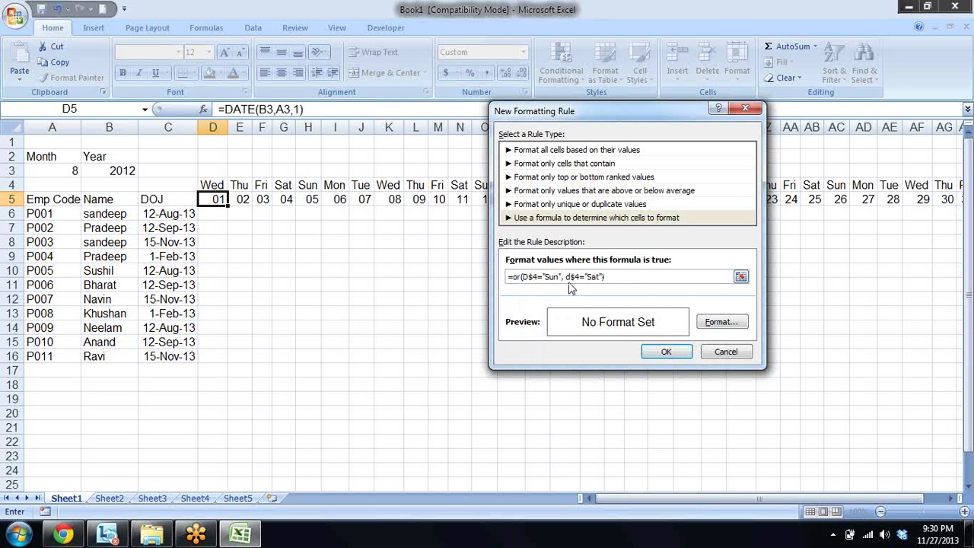
# - Give the rule a yellow background fill and save it
pyautogui.click(726, 328)
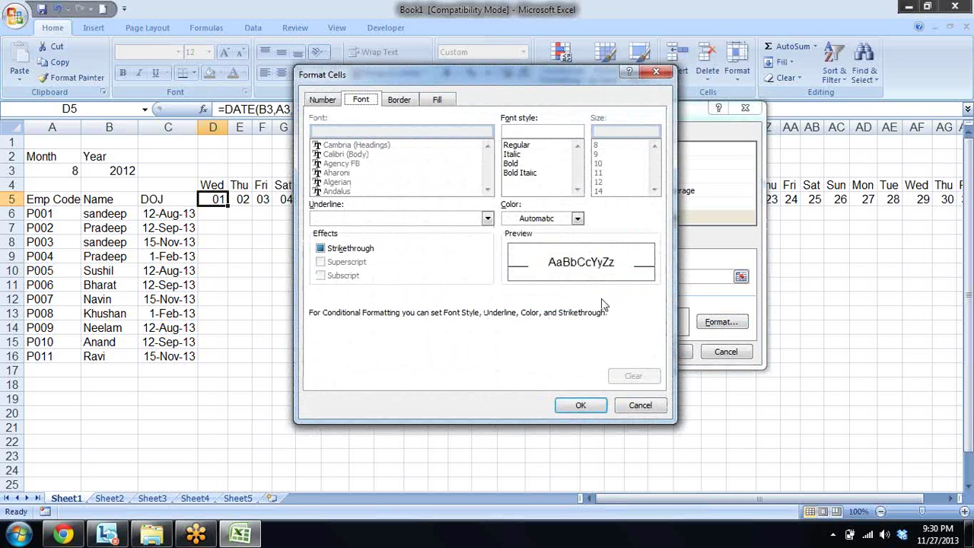
pyautogui.click(447, 99)
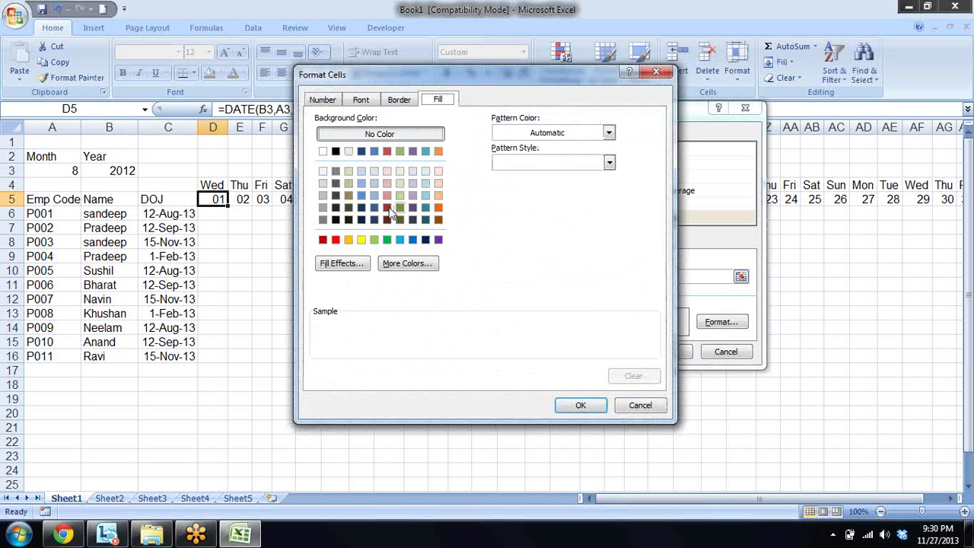
pyautogui.click(361, 239)
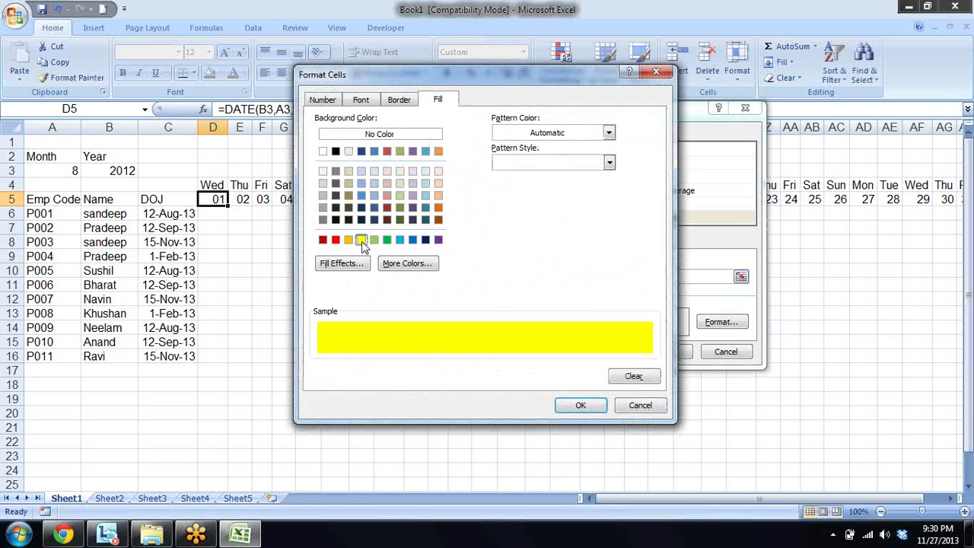
pyautogui.click(580, 405)
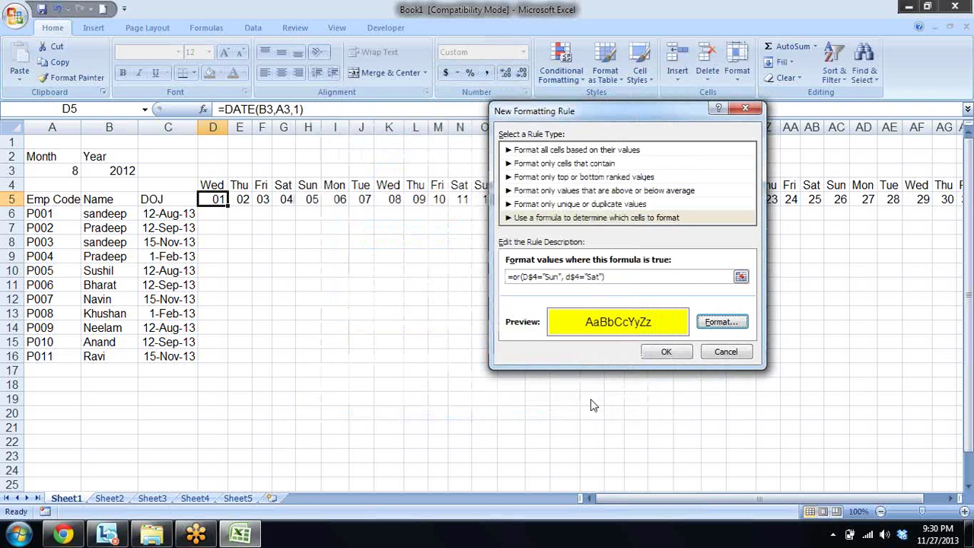
pyautogui.click(663, 354)
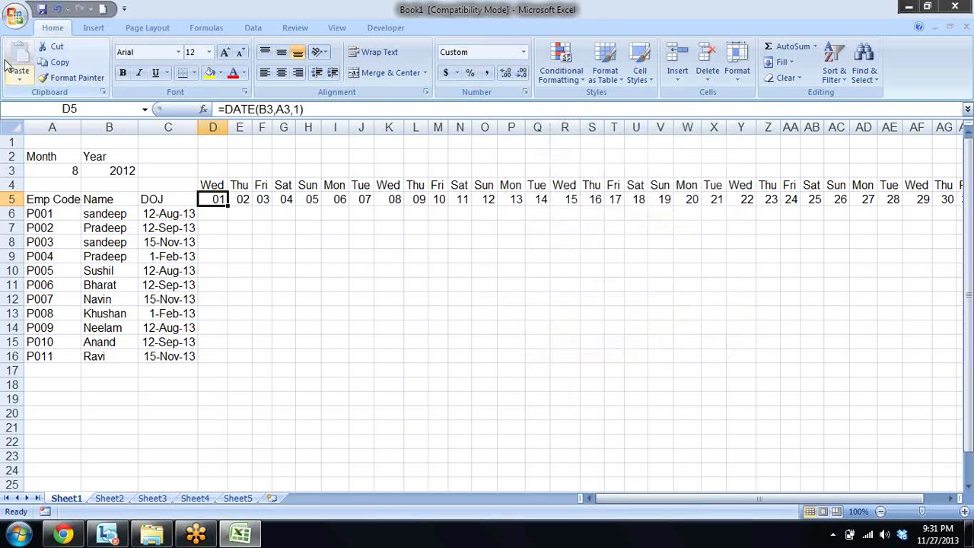
# - Format-paint D5's weekend rule over D4:AH16, then return to column A
pyautogui.click(74, 77)
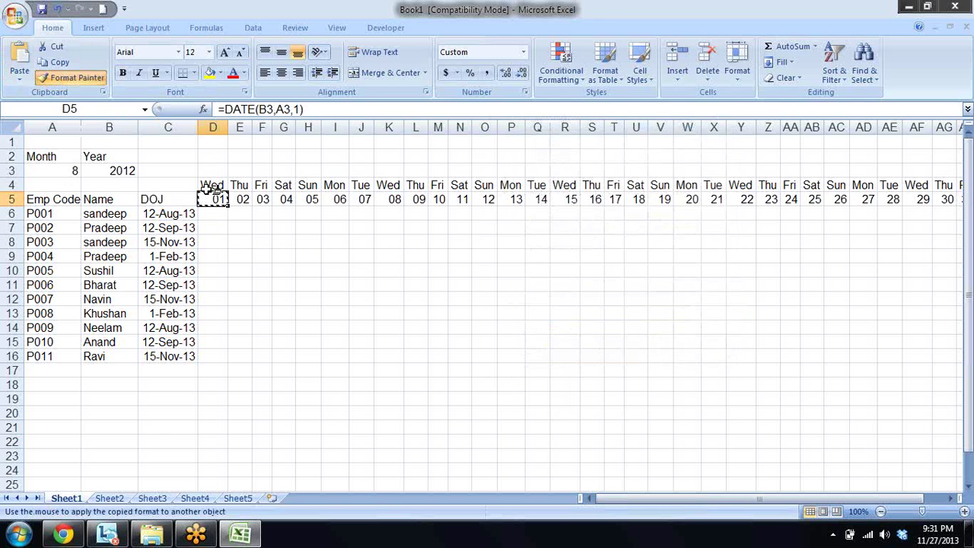
pyautogui.moveTo(213, 189)
pyautogui.mouseDown()
pyautogui.moveTo(582, 370)
pyautogui.moveTo(853, 381)
pyautogui.moveTo(843, 369)
pyautogui.moveTo(852, 366)
pyautogui.mouseUp()
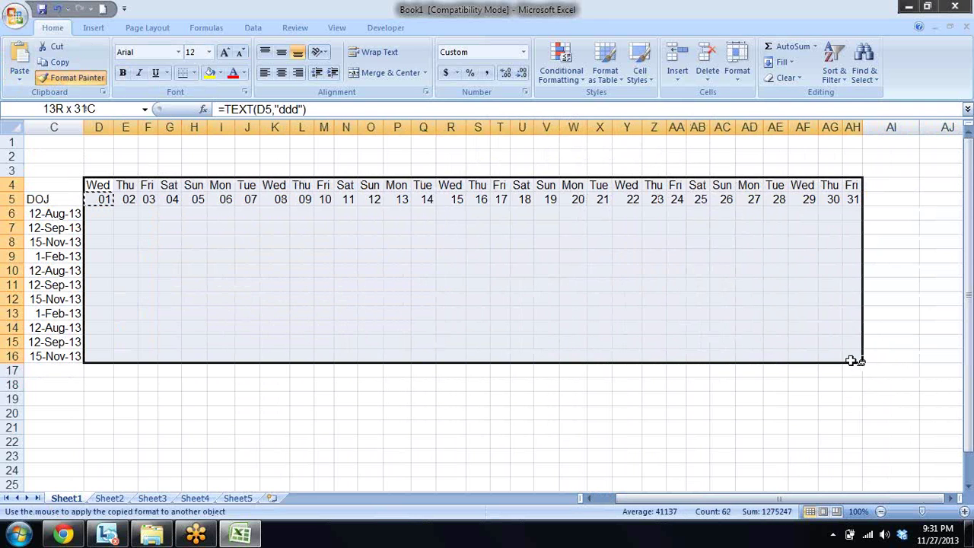
pyautogui.moveTo(852, 361); pyautogui.dragTo(850, 361)
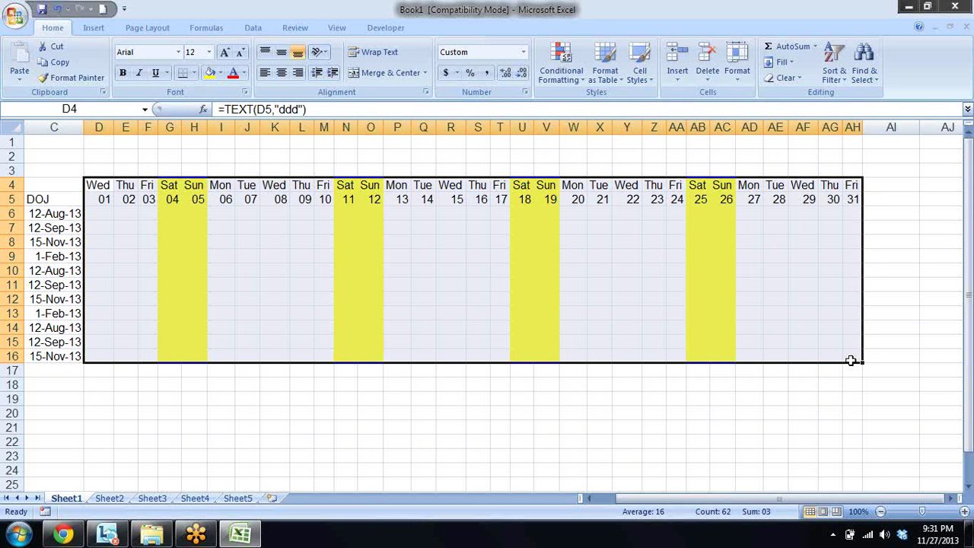
pyautogui.press('Left')
pyautogui.press('Left')
pyautogui.press('Left')
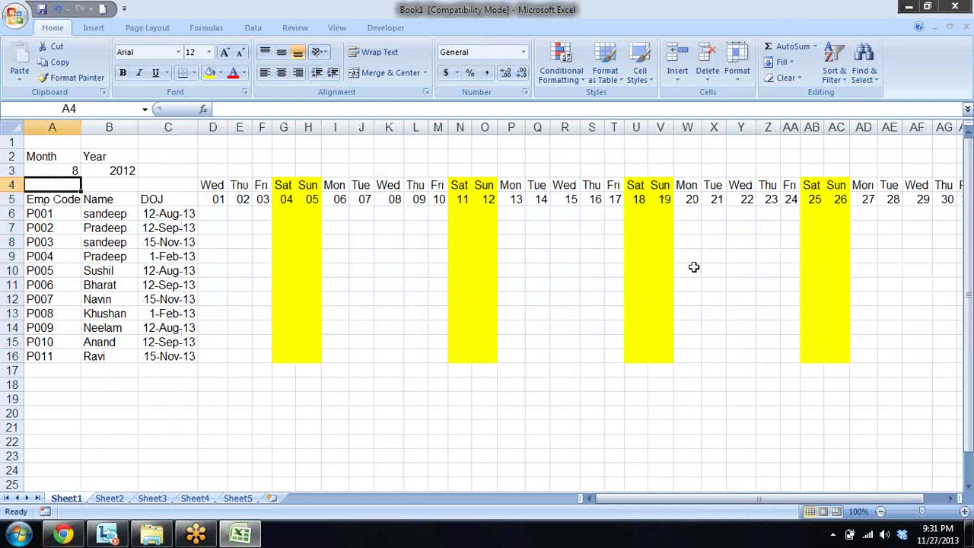
pyautogui.click(122, 170)
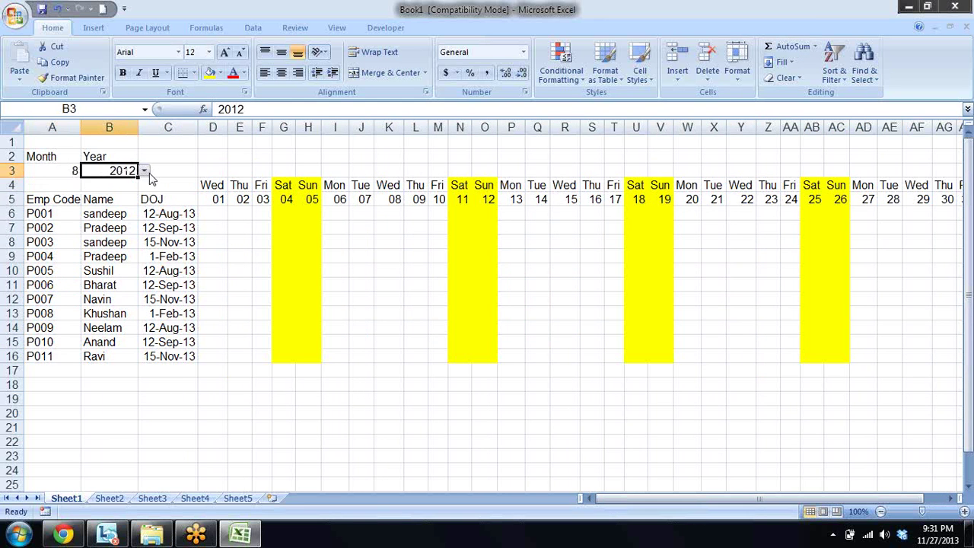
pyautogui.click(145, 171)
pyautogui.click(128, 199)
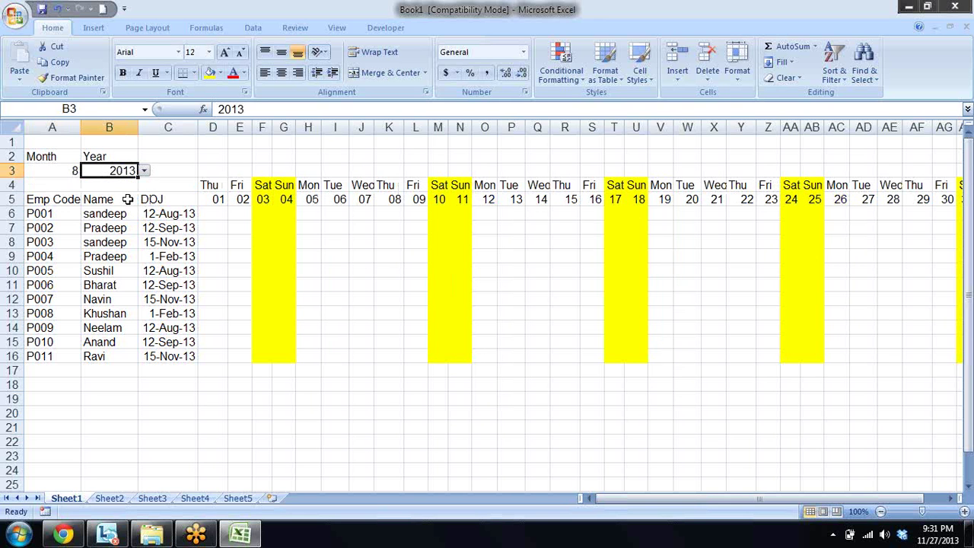
pyautogui.click(71, 172)
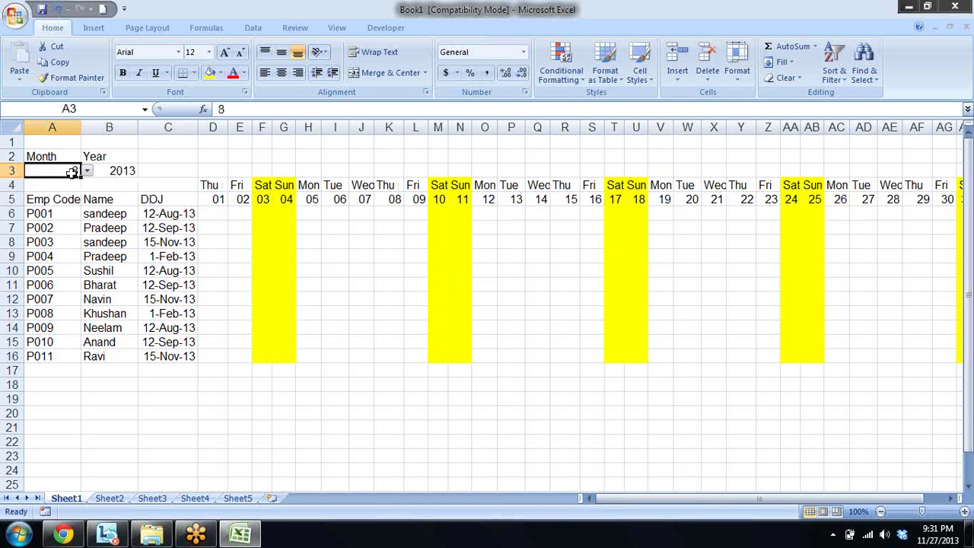
pyautogui.click(88, 171)
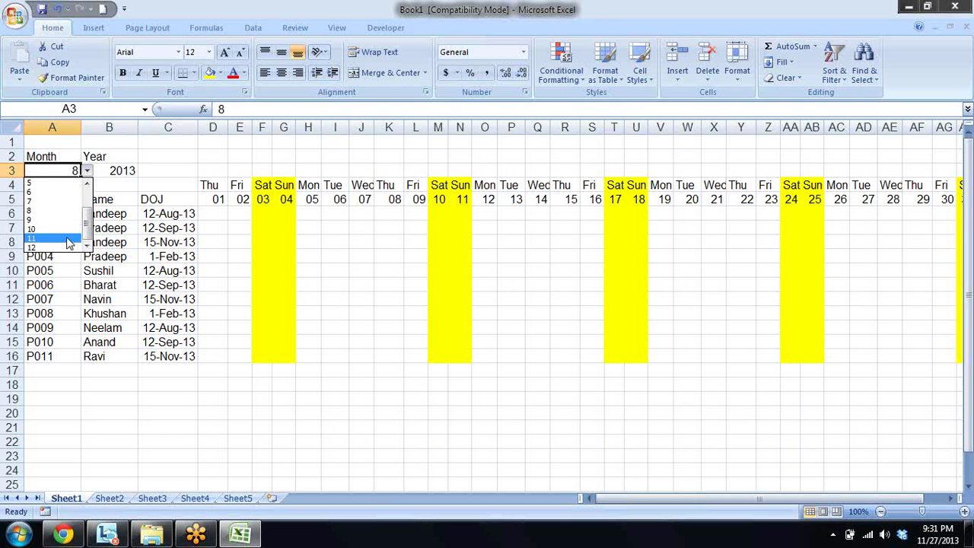
pyautogui.click(68, 240)
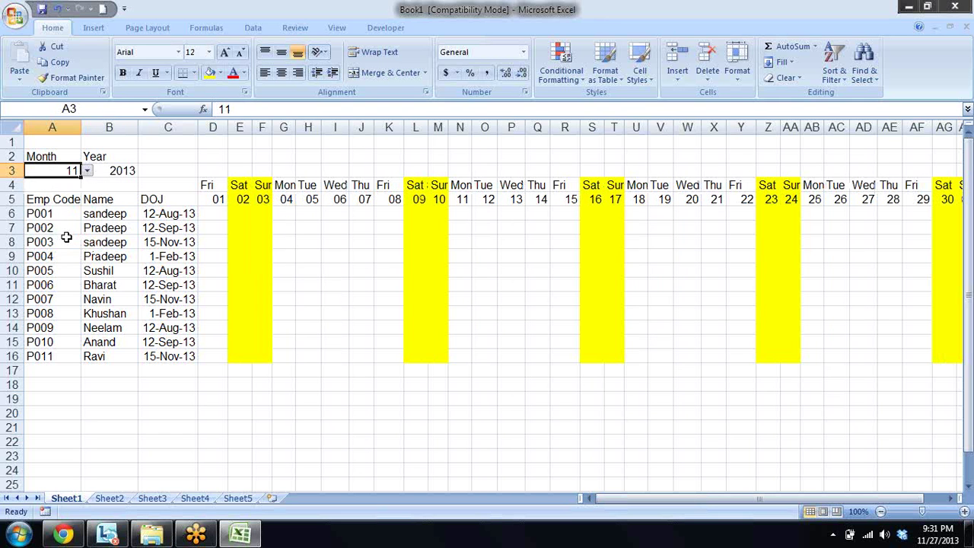
pyautogui.click(536, 199)
pyautogui.press('Right')
pyautogui.press('Right')
pyautogui.press('Right')
pyautogui.press('Right')
pyautogui.press('Right')
pyautogui.press('Right')
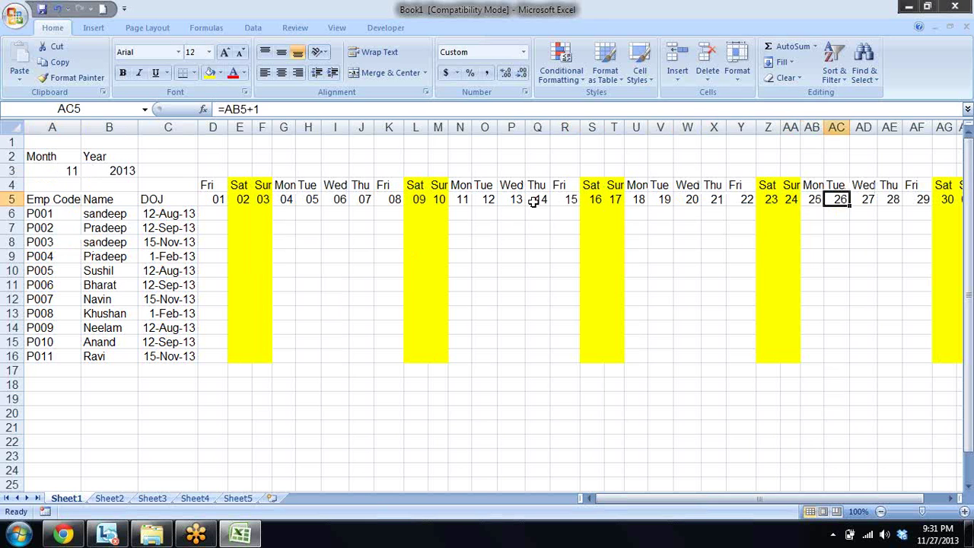
pyautogui.press('Right')
pyautogui.press('Left')
pyautogui.press('Left')
pyautogui.press('Left')
pyautogui.press('Left')
pyautogui.press('Left')
pyautogui.press('Left')
pyautogui.press('Left')
# - Select D4:AH16 and apply All Borders
pyautogui.press('Up')
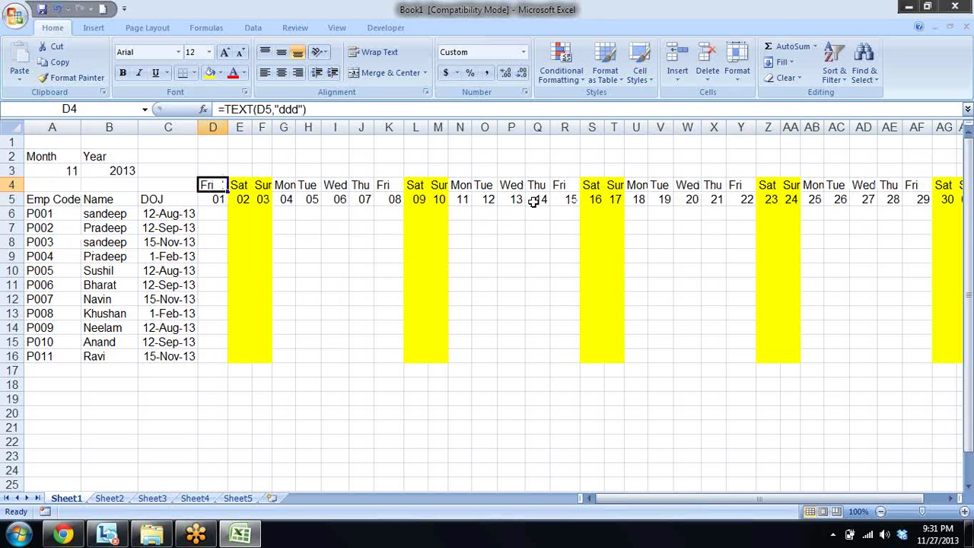
pyautogui.hotkey('ctrl', 'shift', 'Right')
pyautogui.hotkey('shift', 'Down')
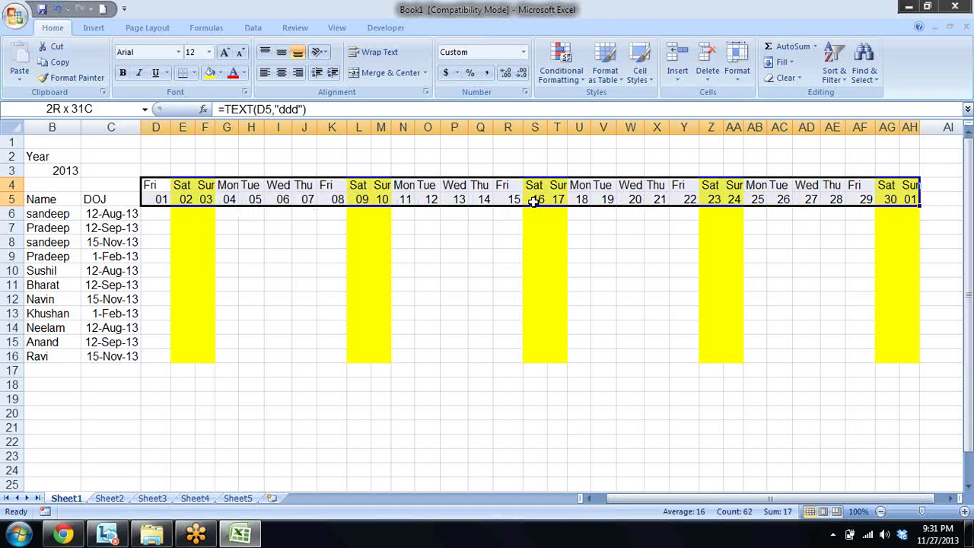
pyautogui.hotkey('shift', 'Down')
pyautogui.hotkey('shift', 'Down')
pyautogui.hotkey('shift', 'Down')
pyautogui.hotkey('shift', 'Down')
pyautogui.hotkey('shift', 'Down')
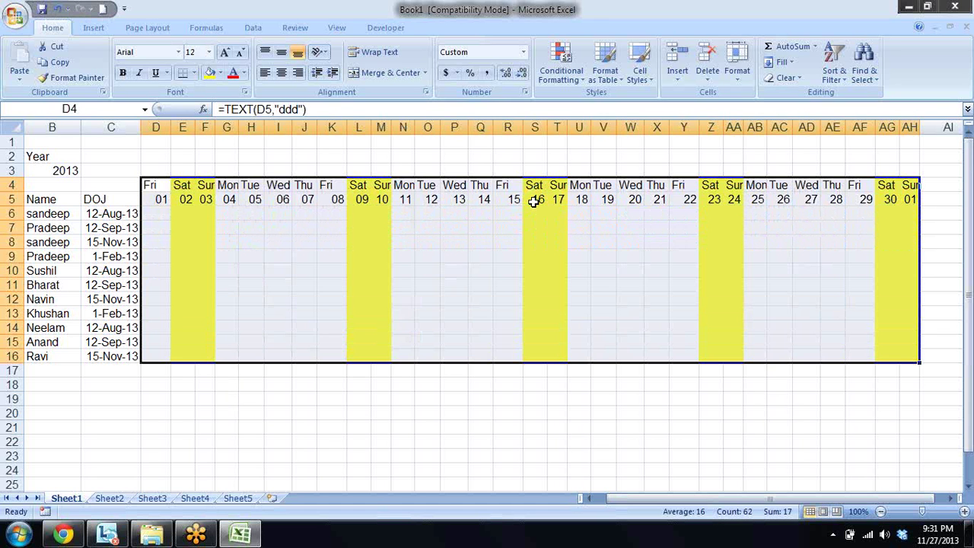
pyautogui.hotkey('alt', 'h')
pyautogui.press('b')
pyautogui.press('a')
# - Select the employee details range A5:C16 and copy it
pyautogui.press('Left')
pyautogui.press('Left')
pyautogui.press('Left')
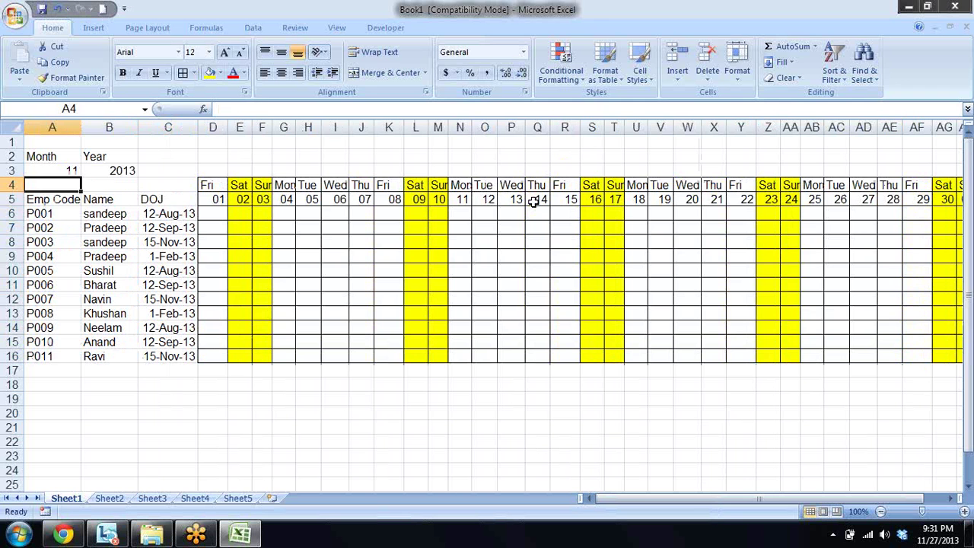
pyautogui.press('Down')
pyautogui.hotkey('shift', 'Right')
pyautogui.hotkey('shift', 'Right')
pyautogui.hotkey('shift', 'Right')
pyautogui.hotkey('shift', 'Left')
pyautogui.hotkey('ctrl', 'shift', 'Down')
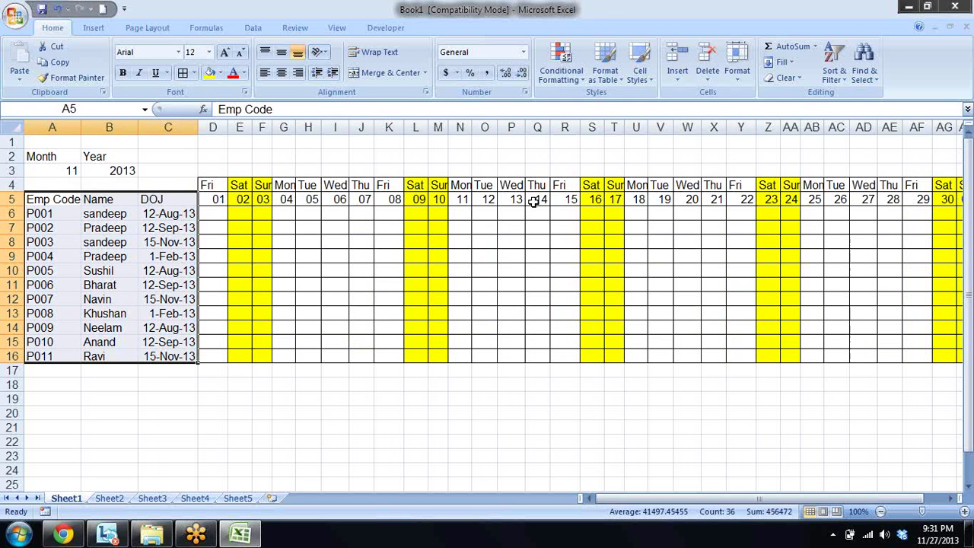
pyautogui.hotkey('ctrl', 'c')
pyautogui.press('Right')
pyautogui.press('Right')
pyautogui.press('Right')
pyautogui.press('Right')
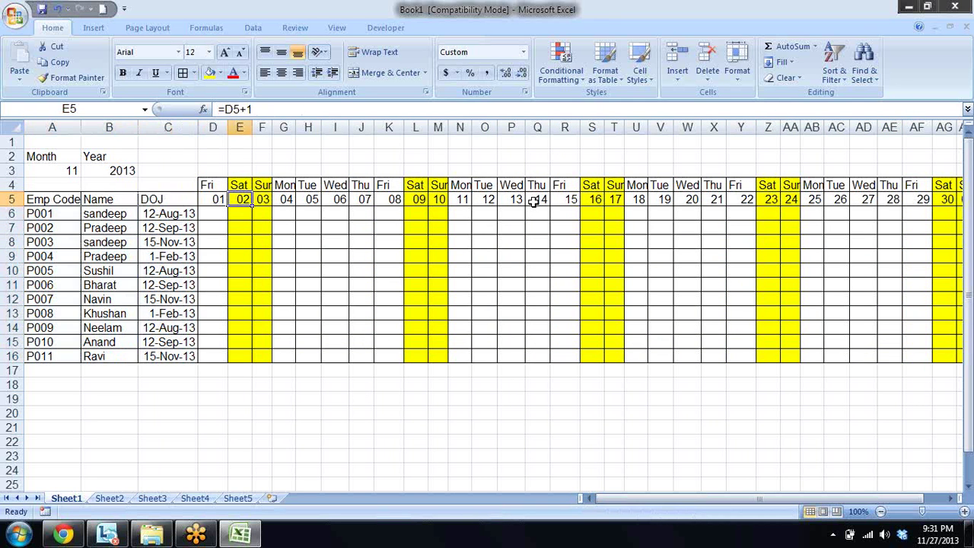
pyautogui.press('Right')
pyautogui.press('Right')
pyautogui.press('Right')
pyautogui.press('Right')
pyautogui.press('Right')
pyautogui.press('Right')
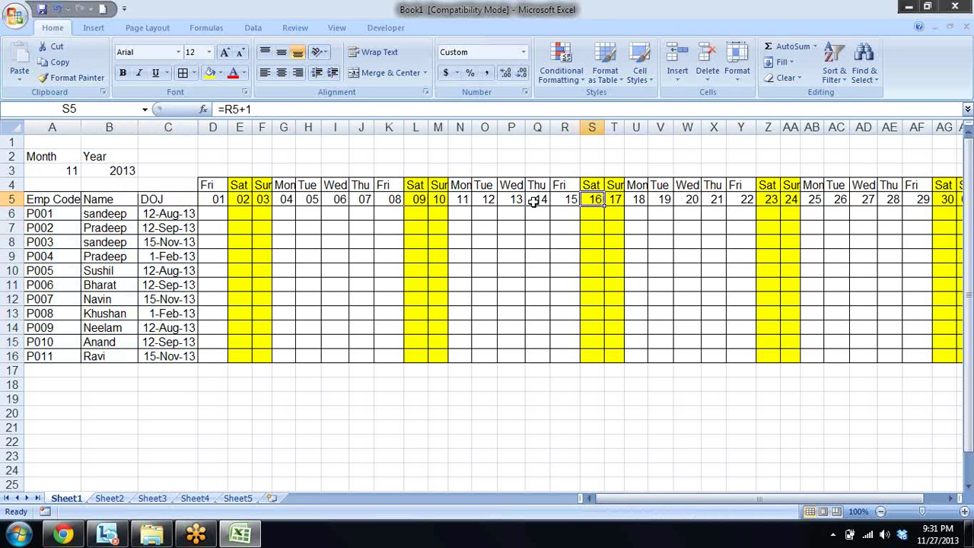
pyautogui.press('Right')
pyautogui.press('Right')
pyautogui.press('Right')
pyautogui.press('Right')
pyautogui.press('Right')
pyautogui.press('Right')
pyautogui.press('Right')
pyautogui.press('Left')
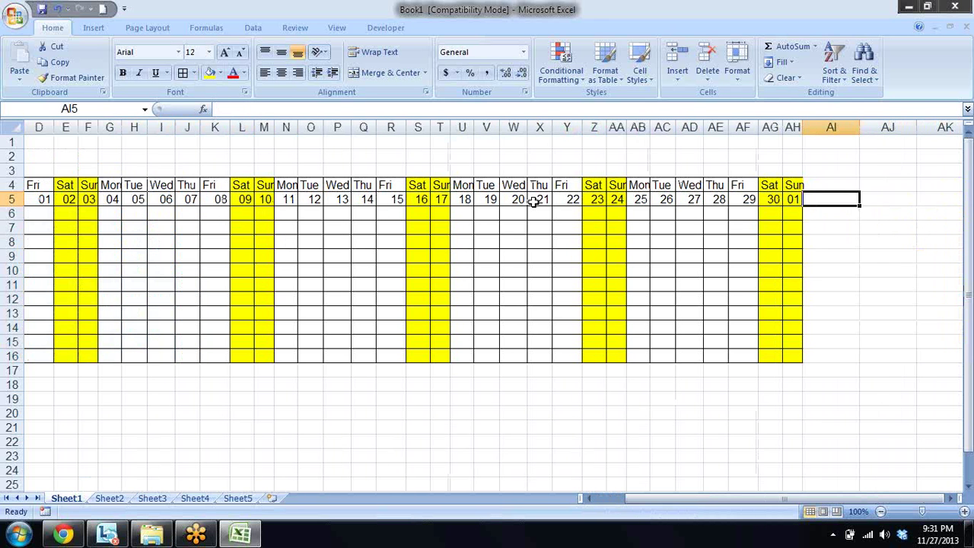
pyautogui.press('Left')
pyautogui.press('Left')
pyautogui.press('Left')
pyautogui.press('Right')
pyautogui.press('Right')
pyautogui.press('Right')
pyautogui.press('Right')
pyautogui.press('Right')
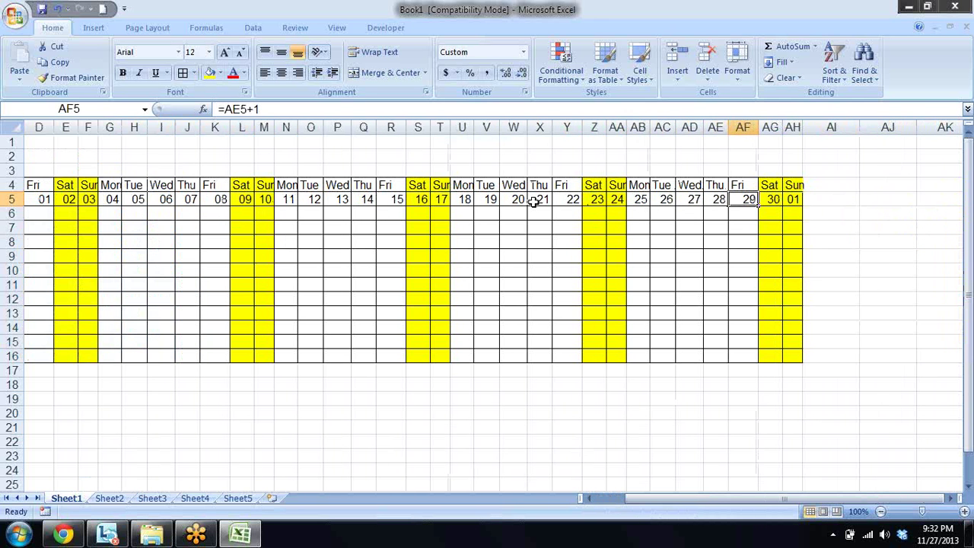
pyautogui.press('Right')
pyautogui.press('Left')
pyautogui.press('Right')
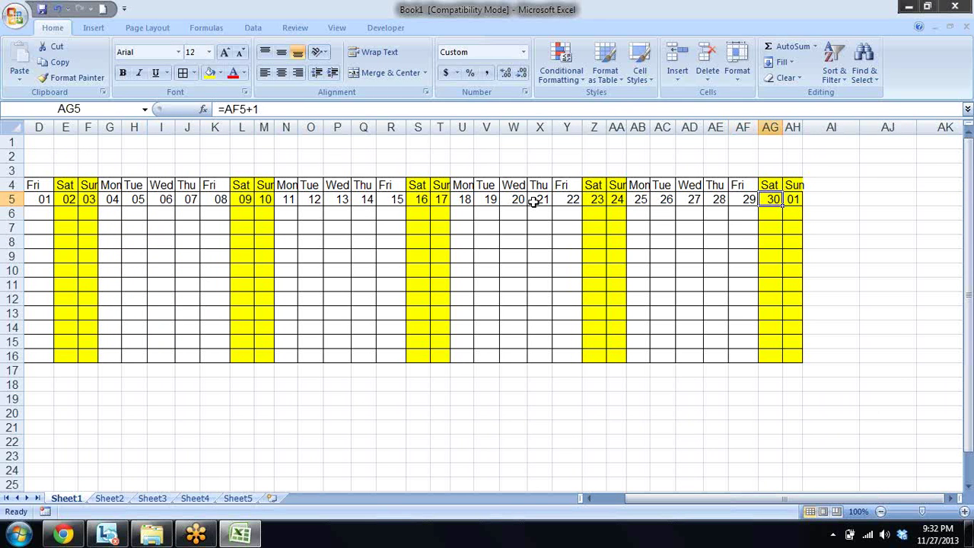
pyautogui.press('Right')
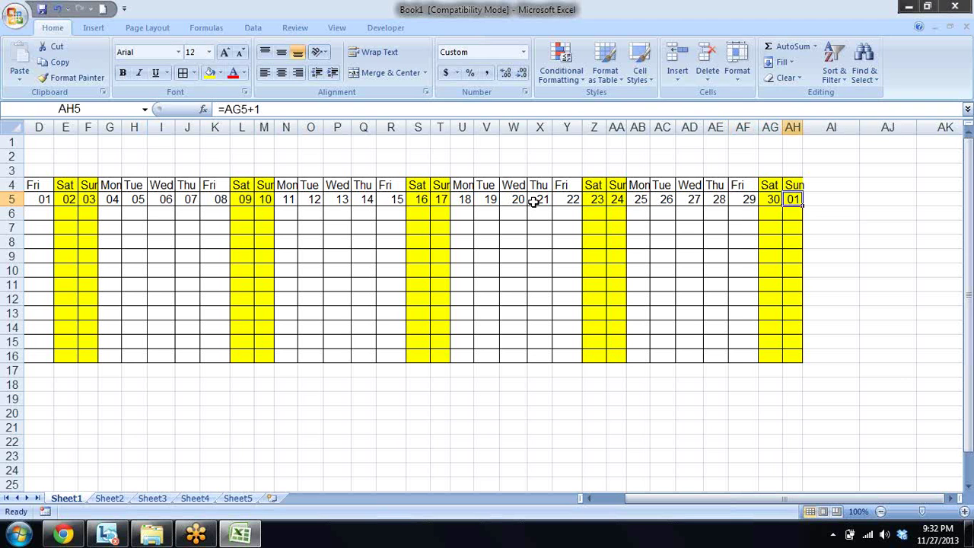
pyautogui.press('Left')
pyautogui.press('Left')
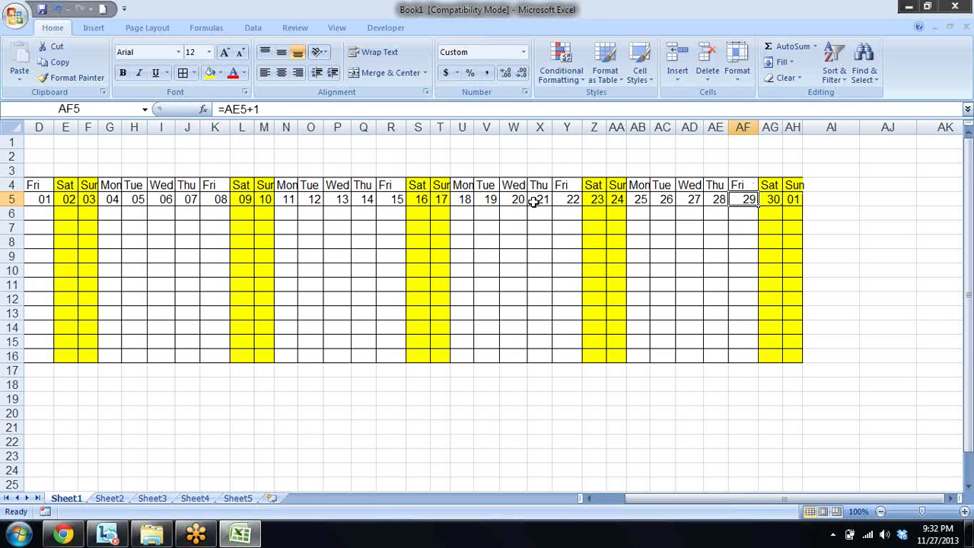
pyautogui.press('Left')
pyautogui.press('Right')
pyautogui.press('Right')
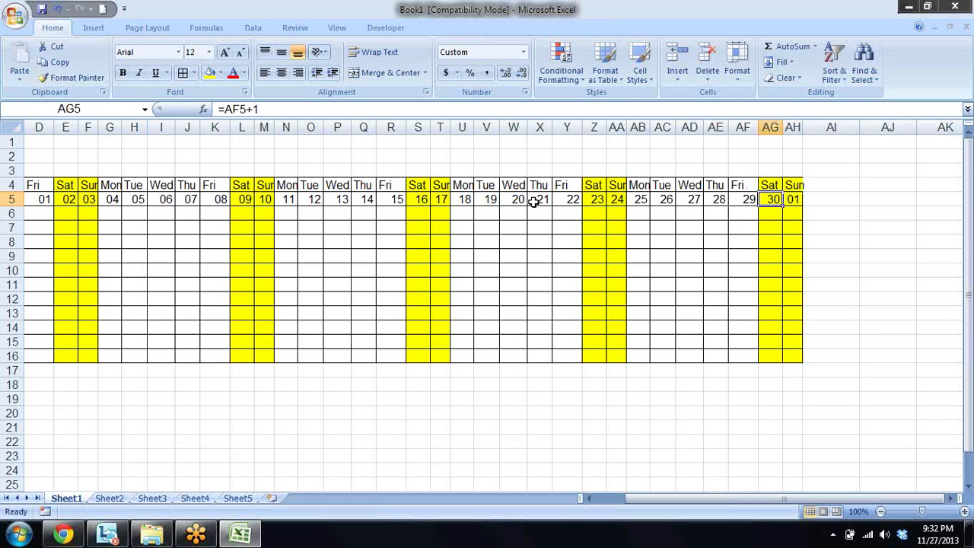
pyautogui.press('Left')
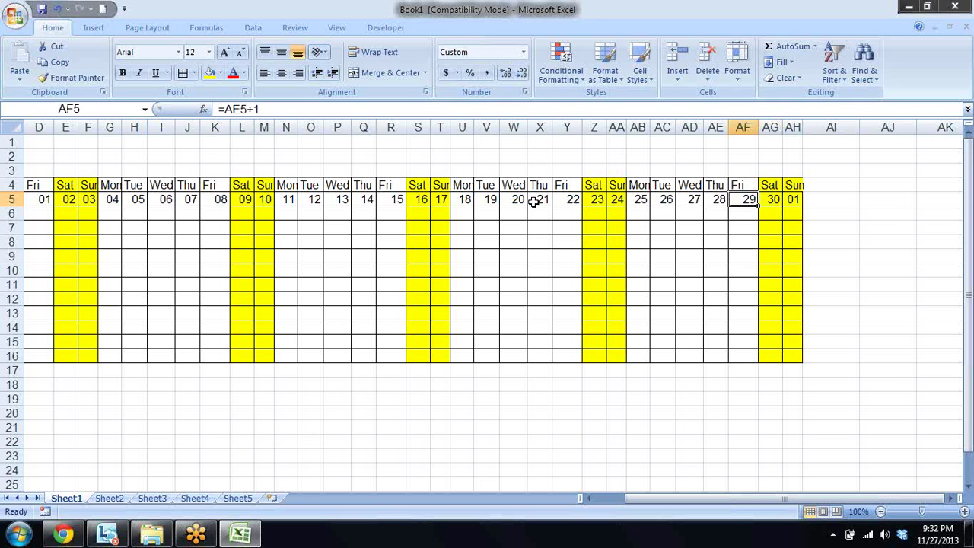
pyautogui.press('Left')
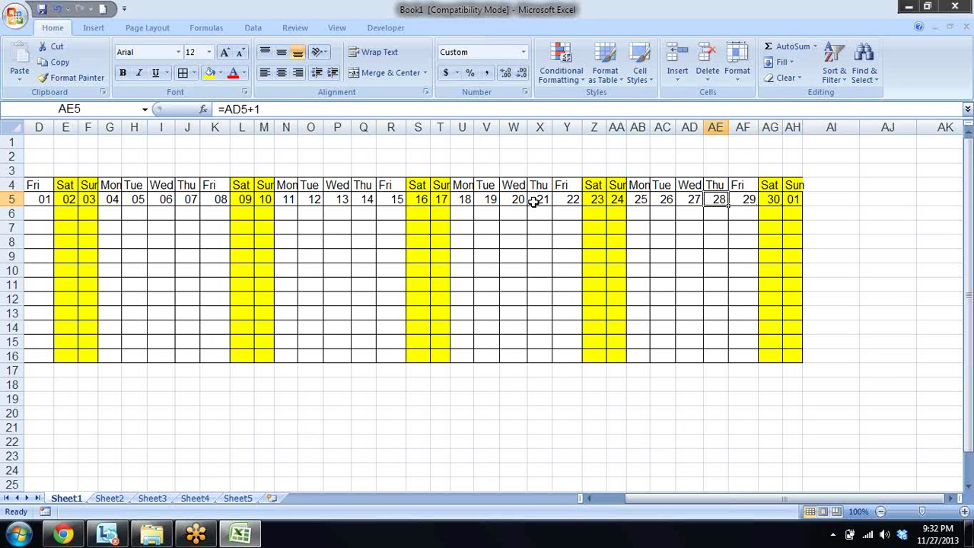
pyautogui.press('Right')
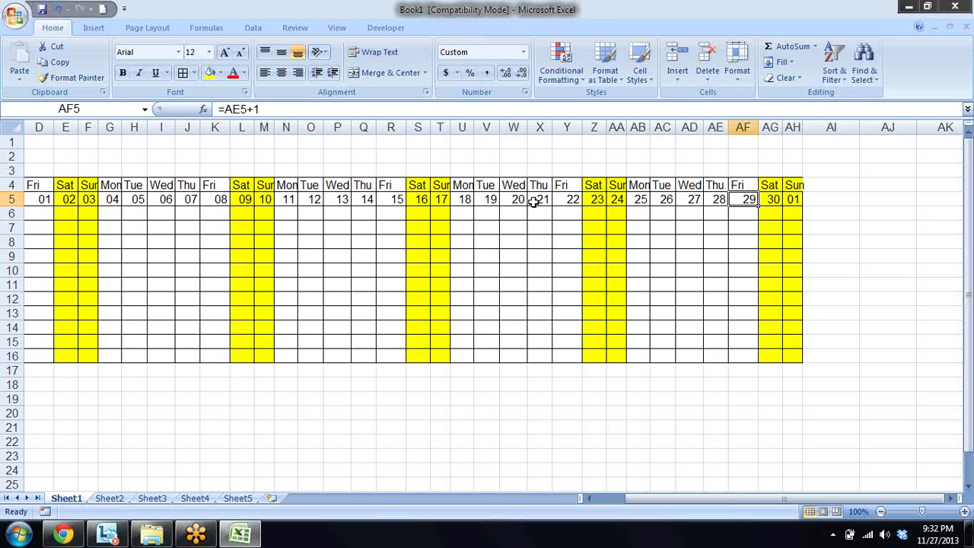
pyautogui.press('Up')
pyautogui.press('Up')
pyautogui.press('Left')
pyautogui.press('Left')
pyautogui.press('Left')
pyautogui.press('Left')
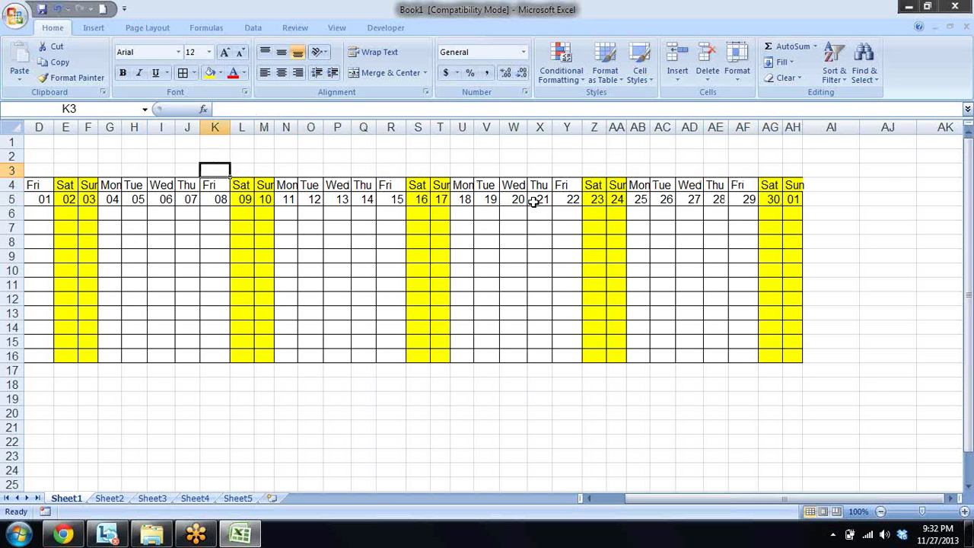
pyautogui.press('Left')
pyautogui.press('Left')
pyautogui.press('Left')
pyautogui.press('Right')
pyautogui.press('Right')
pyautogui.press('Right')
pyautogui.press('Right')
pyautogui.press('Up')
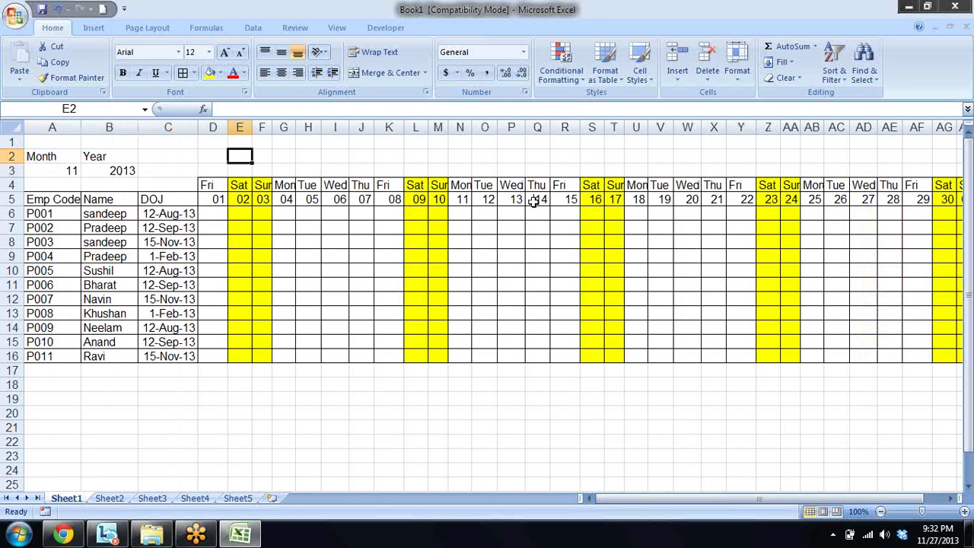
pyautogui.press('Down')
pyautogui.press('Down')
pyautogui.press('Down')
pyautogui.press('Down')
pyautogui.press('Down')
pyautogui.press('Up')
pyautogui.press('Up')
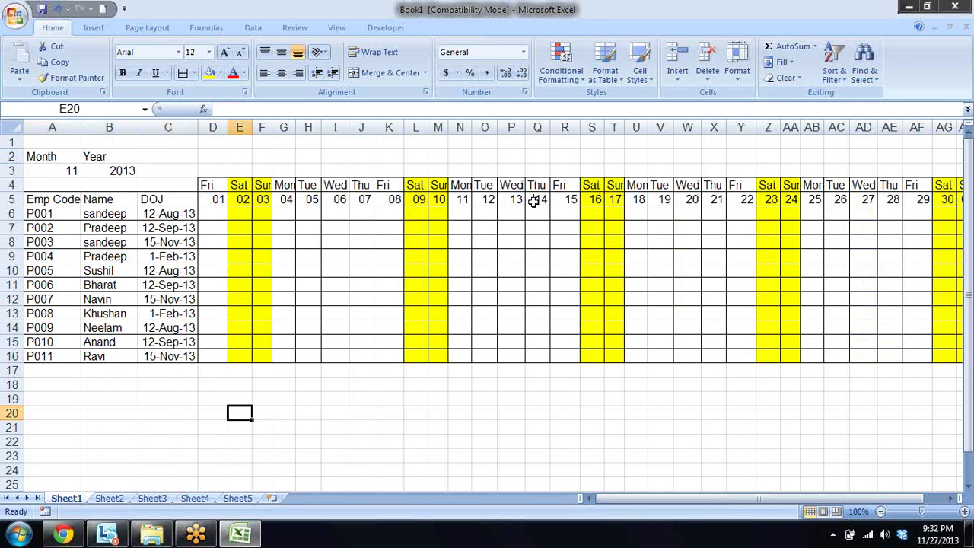
pyautogui.press('Up')
pyautogui.press('Up')
pyautogui.press('Left')
pyautogui.press('Left')
pyautogui.press('Left')
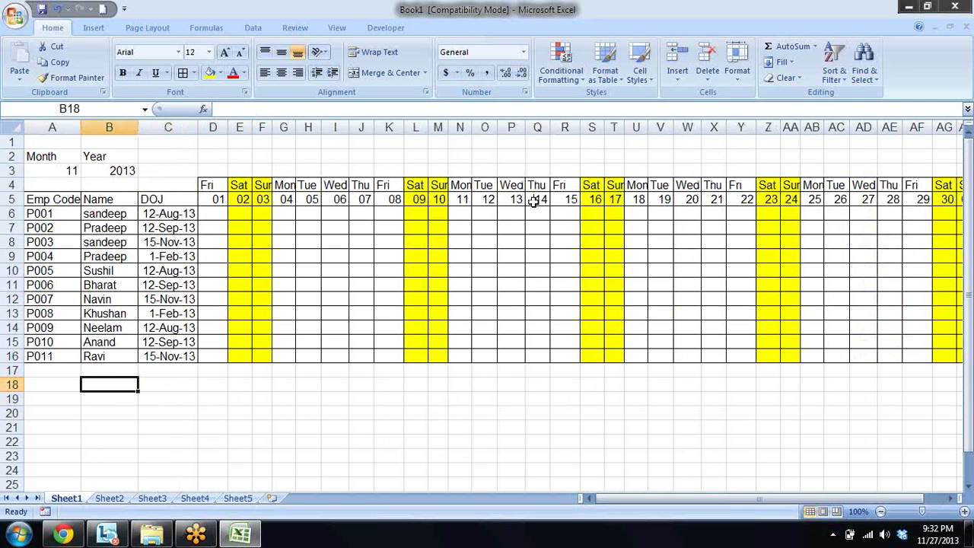
# - Enter 15-Nov-13 in B18 and =EOMONTH(B18,0) in C18, formatted as a date
pyautogui.write('15-')
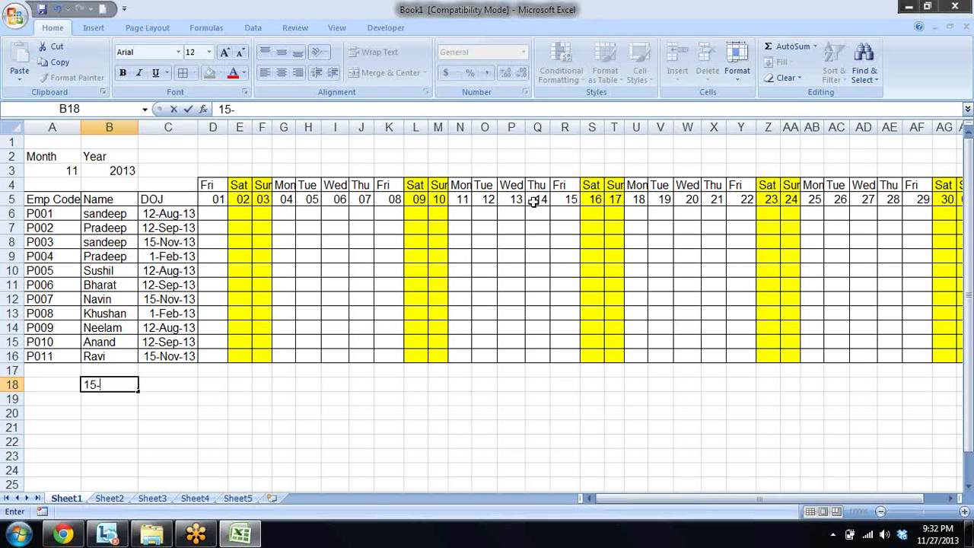
pyautogui.write('Nov')
pyautogui.write('-13')
pyautogui.hotkey('ctrl', 'Return')
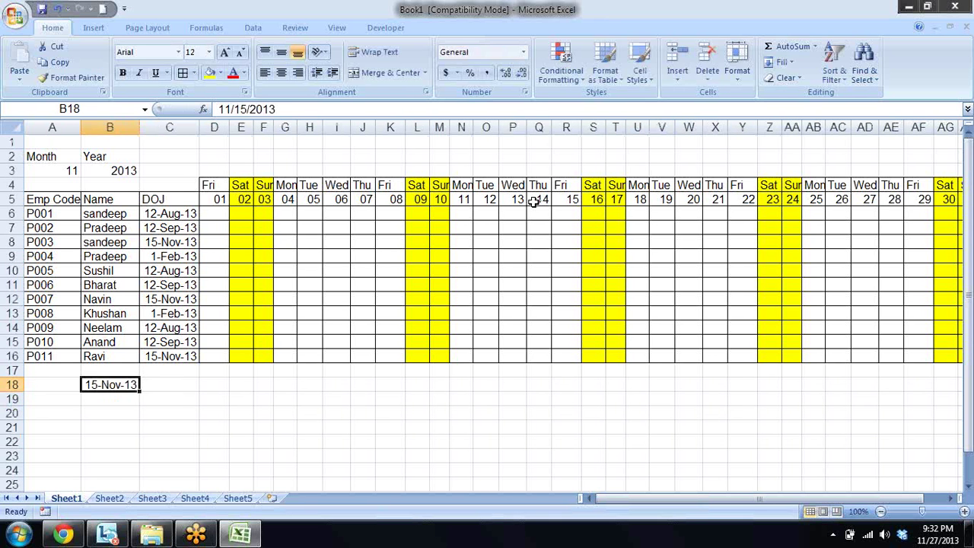
pyautogui.press('Tab')
pyautogui.write('=eo')
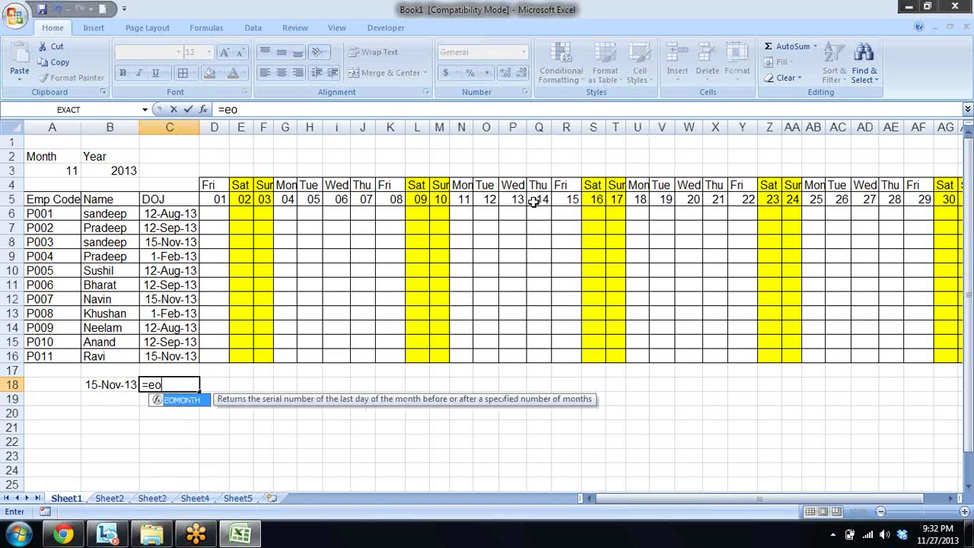
pyautogui.press('Tab')
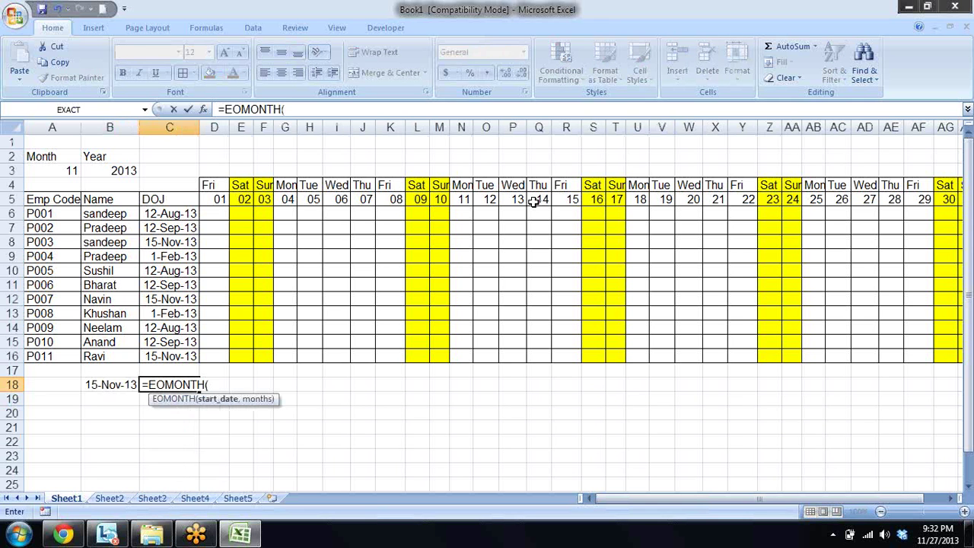
pyautogui.click(114, 386)
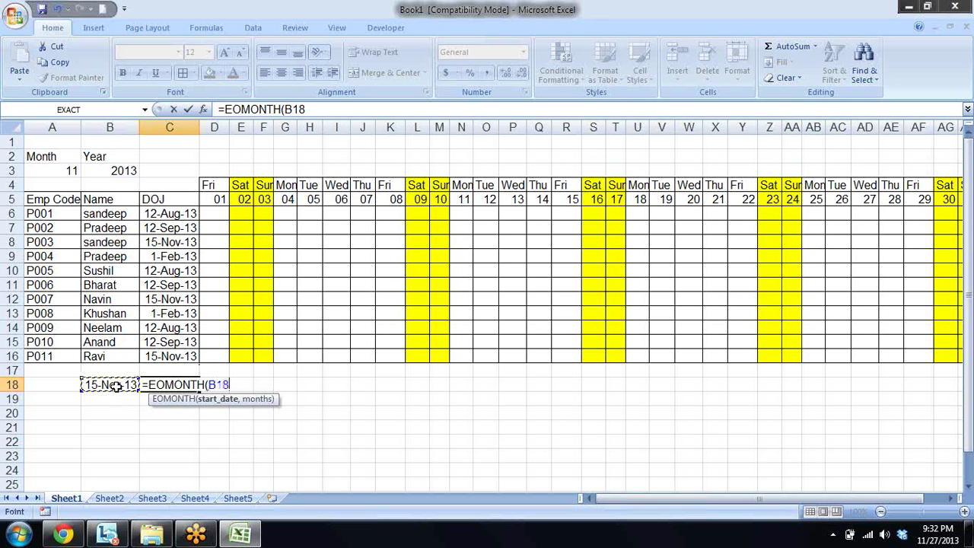
pyautogui.write(',')
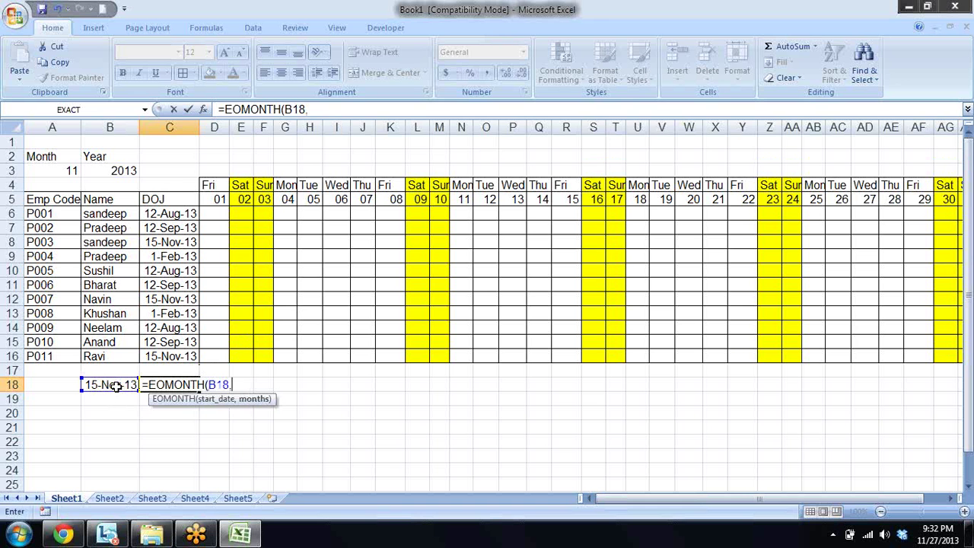
pyautogui.write('0')
pyautogui.write(')')
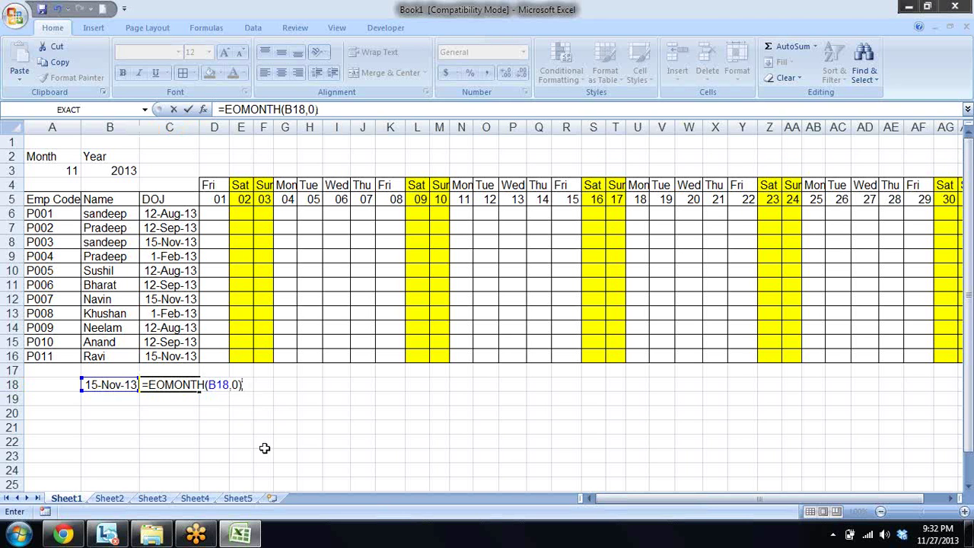
pyautogui.press('Return')
pyautogui.press('Up')
pyautogui.hotkey('ctrl', 'shift', '3')
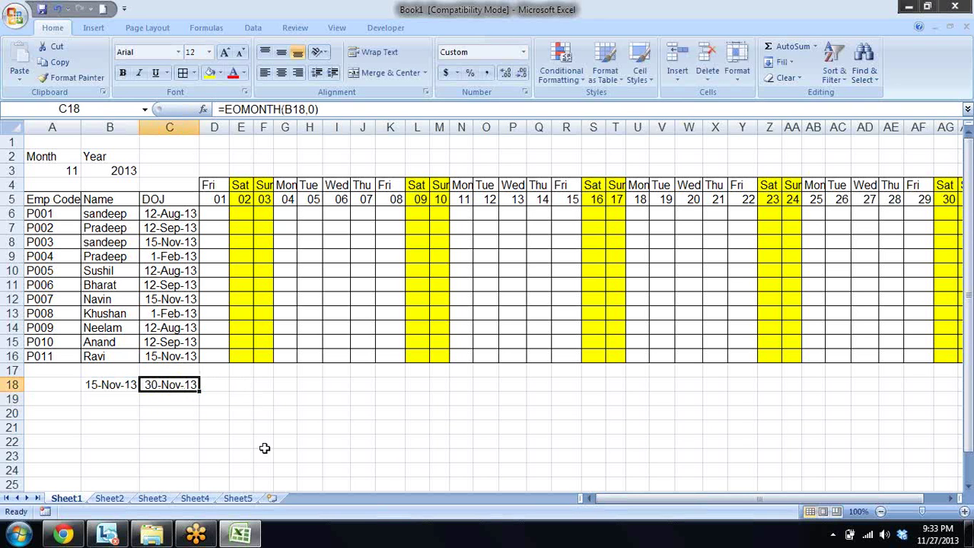
# - Change the EOMONTH months argument to 1, giving 31-Dec-13
pyautogui.press('F2')
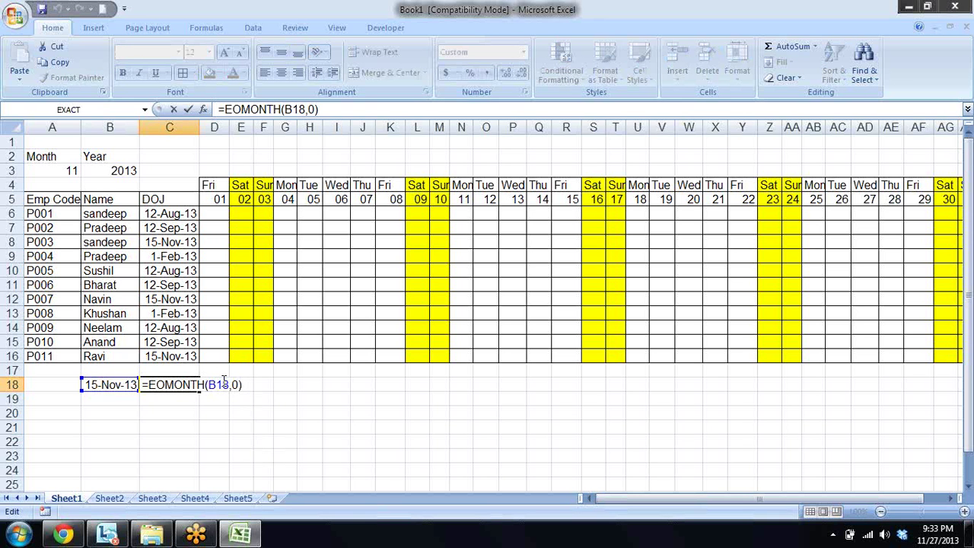
pyautogui.click(237, 385)
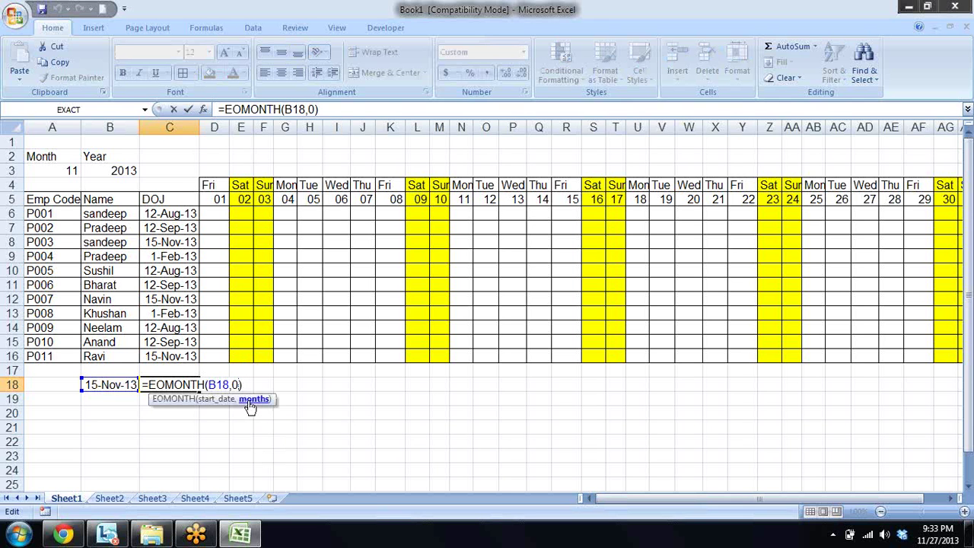
pyautogui.press('BackSpace')
pyautogui.write('1')
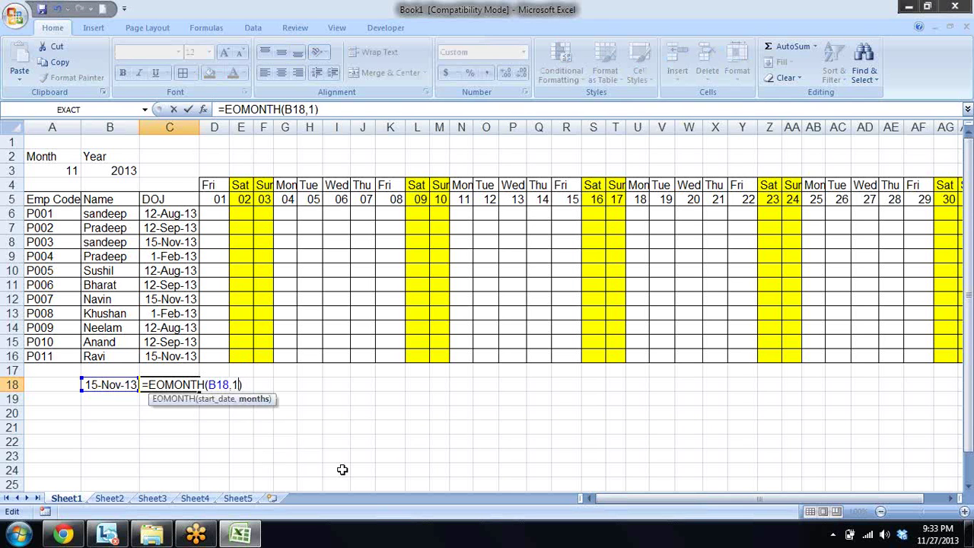
pyautogui.press('Return')
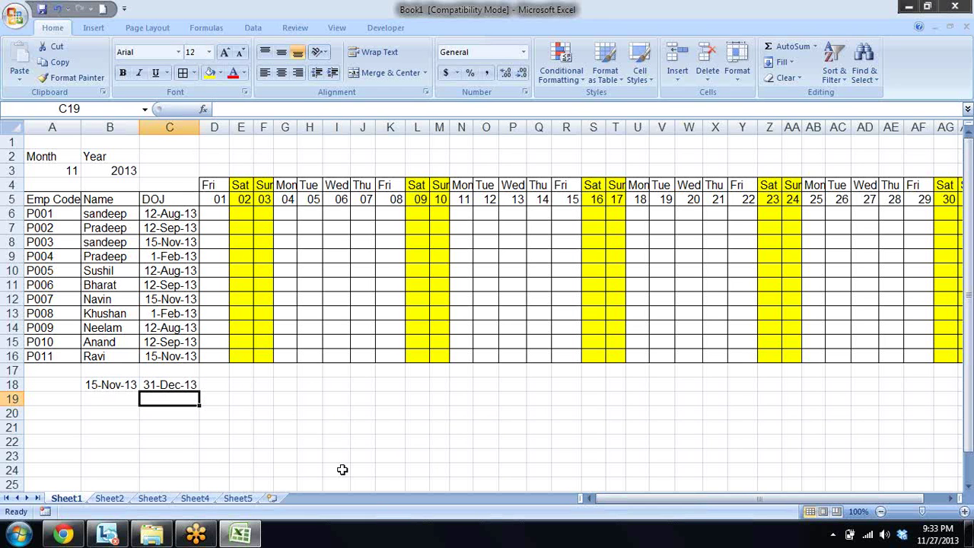
pyautogui.press('Up')
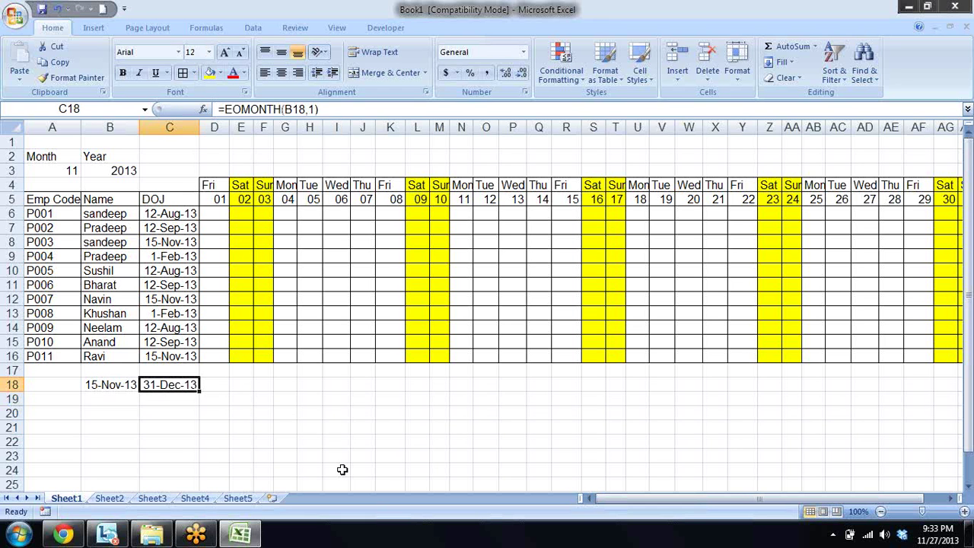
pyautogui.press('F1')
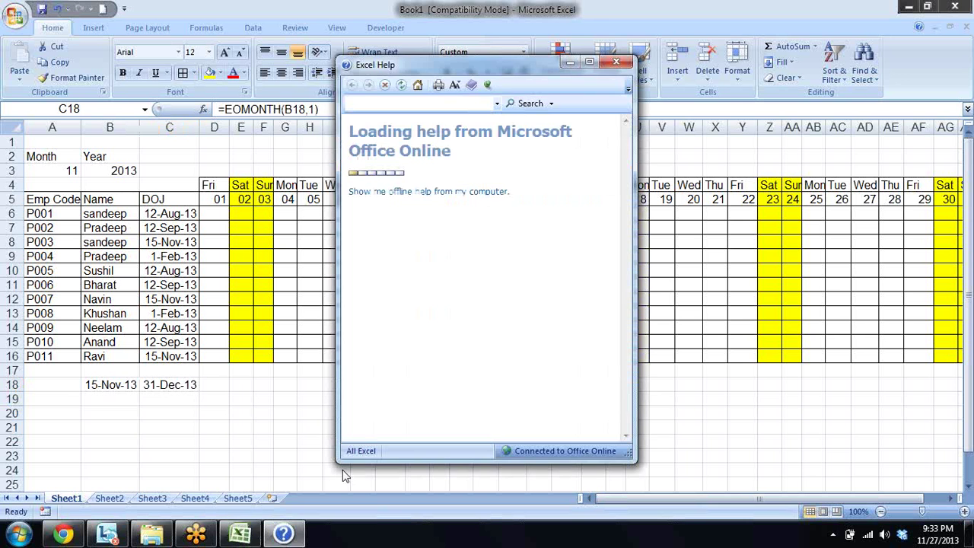
pyautogui.click(616, 61)
# - Set the months argument back to 0, showing 30-Nov-13 again
pyautogui.press('F2')
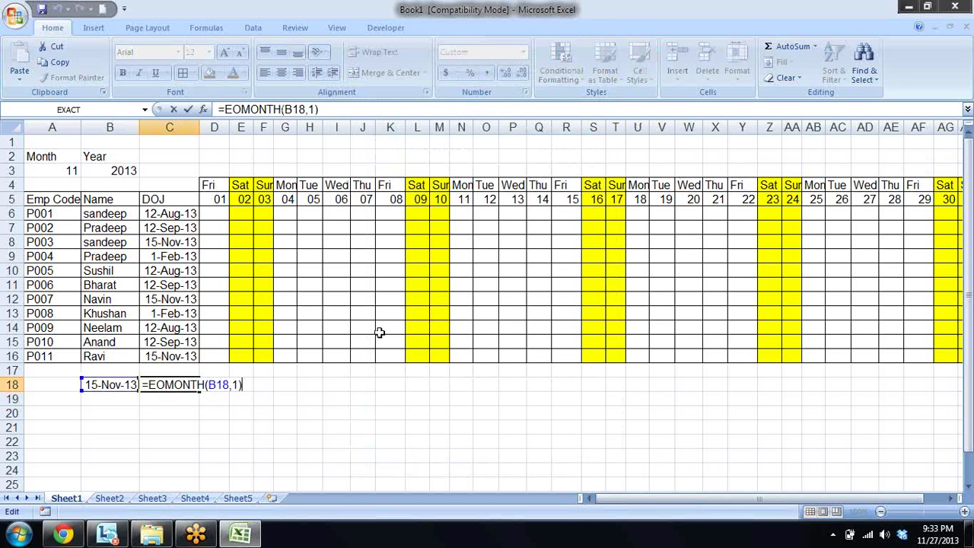
pyautogui.press('BackSpace')
pyautogui.write('0')
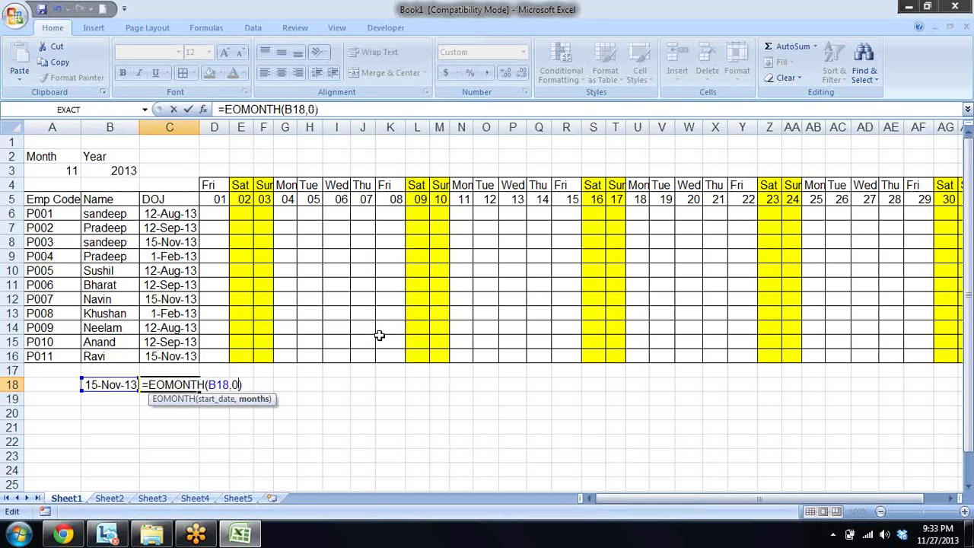
pyautogui.press('Return')
# - Clear the test values from C18 and B18
pyautogui.press('Up')
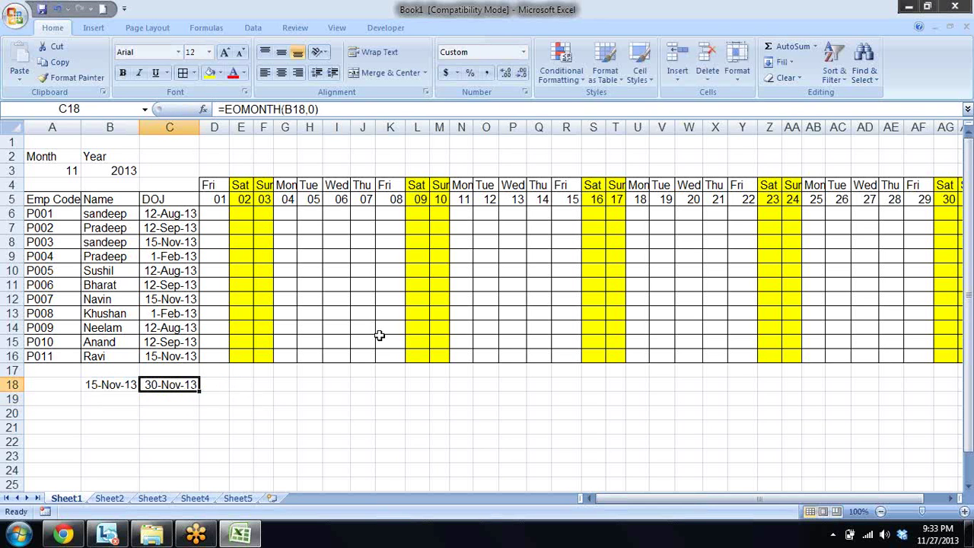
pyautogui.press('Delete')
pyautogui.press('Left')
pyautogui.press('Delete')
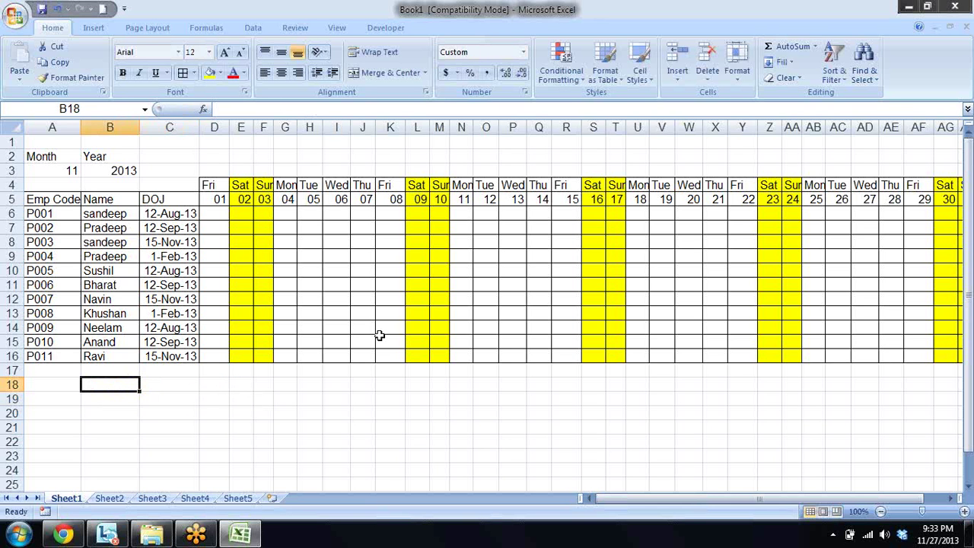
pyautogui.press('Right')
pyautogui.press('Right')
# - In AF5, begin the formula with if(EOMONTH(D5,0)) ahead of AE5+1
pyautogui.press('Up')
pyautogui.press('Up')
pyautogui.press('Up')
pyautogui.press('Up')
pyautogui.press('Up')
pyautogui.press('Up')
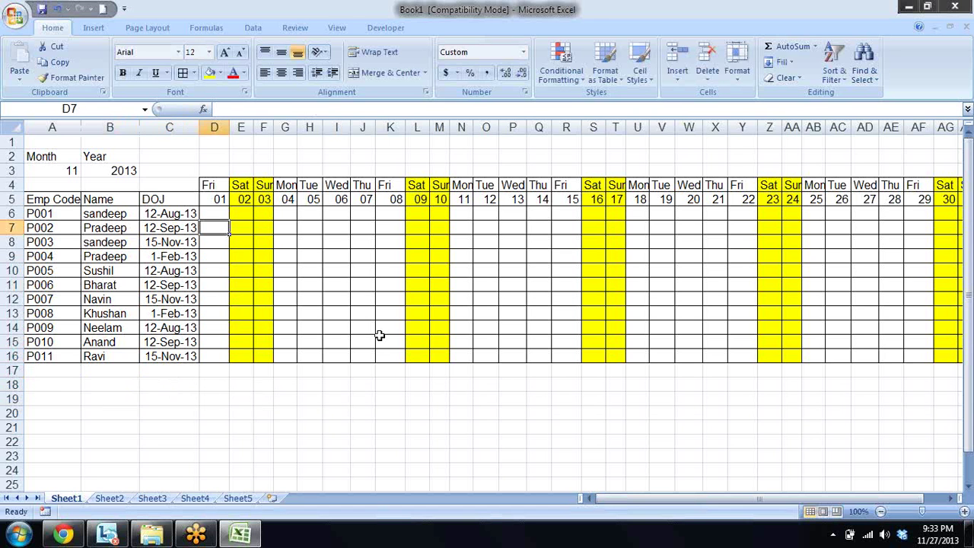
pyautogui.press('Up')
pyautogui.press('Up')
pyautogui.hotkey('ctrl', 'Right')
pyautogui.press('Left')
pyautogui.press('Left')
pyautogui.press('Left')
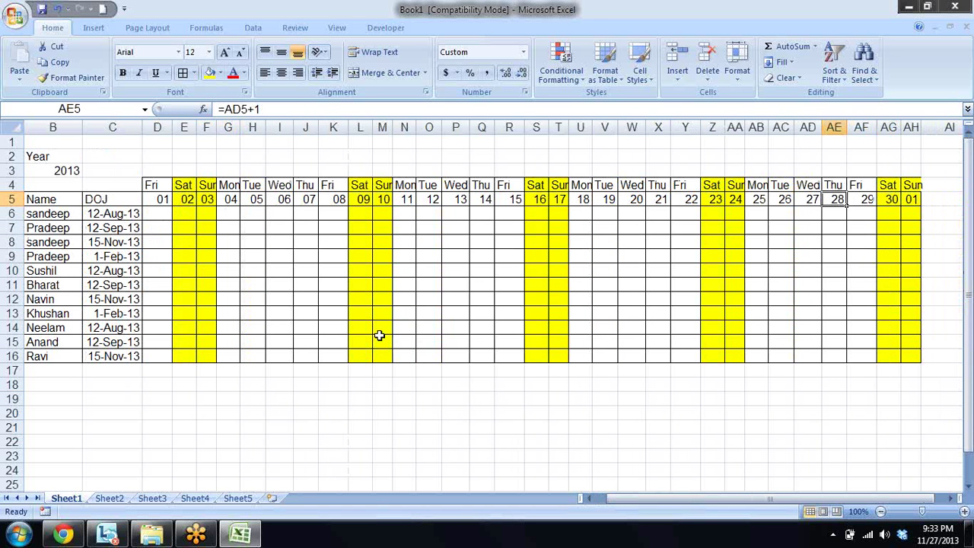
pyautogui.press('Right')
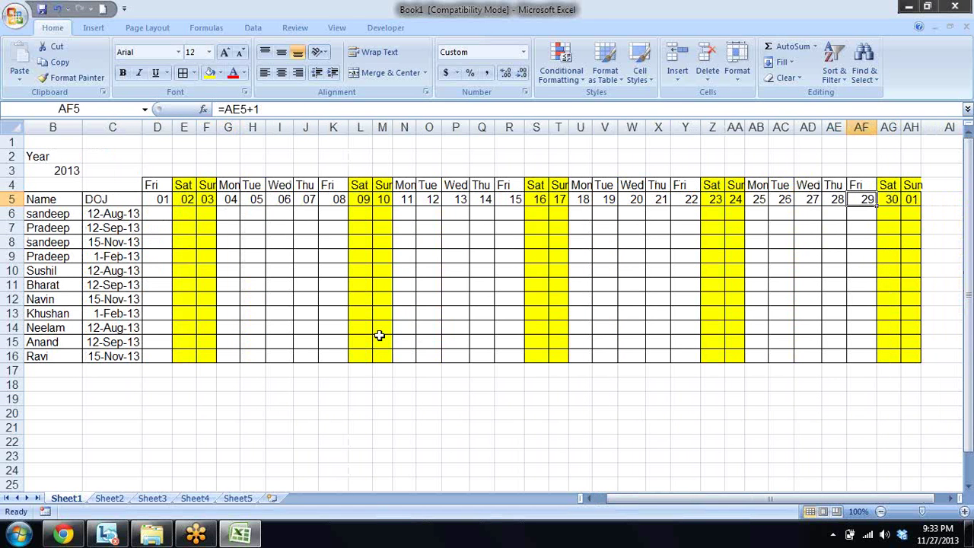
pyautogui.click(222, 108)
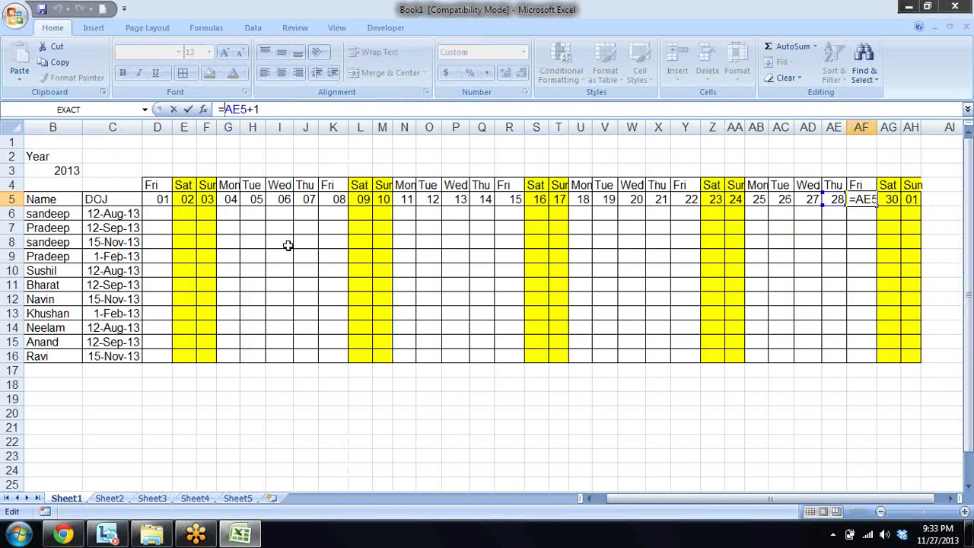
pyautogui.write('if')
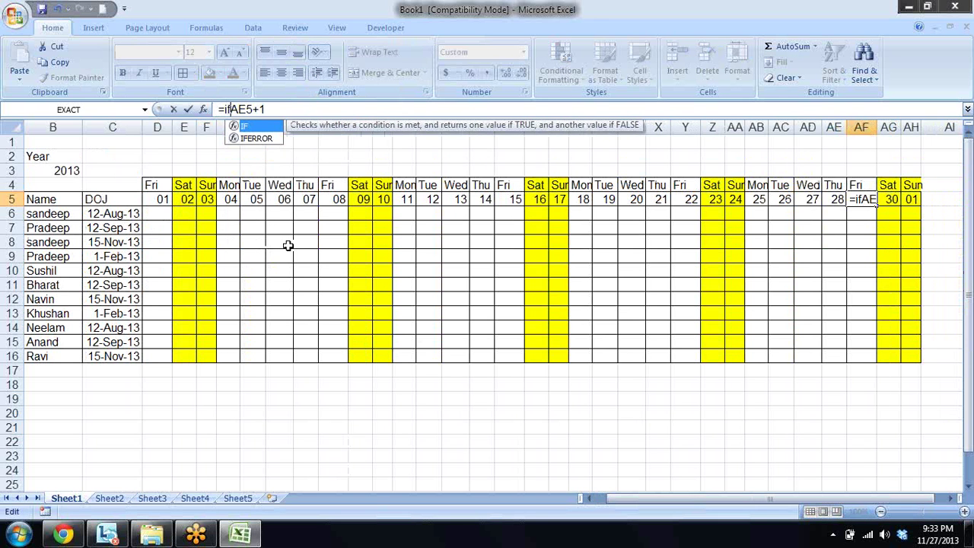
pyautogui.write('(')
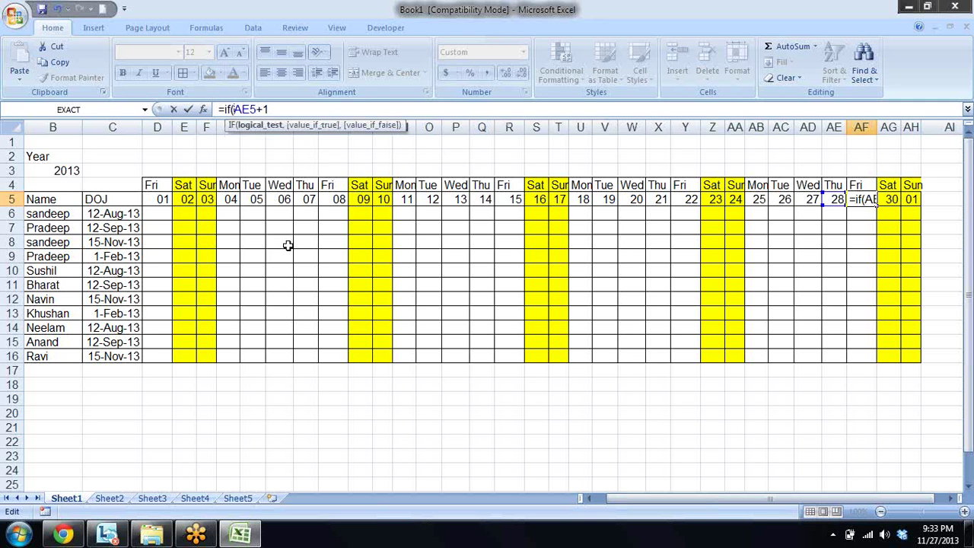
pyautogui.write('eo')
pyautogui.press('Tab')
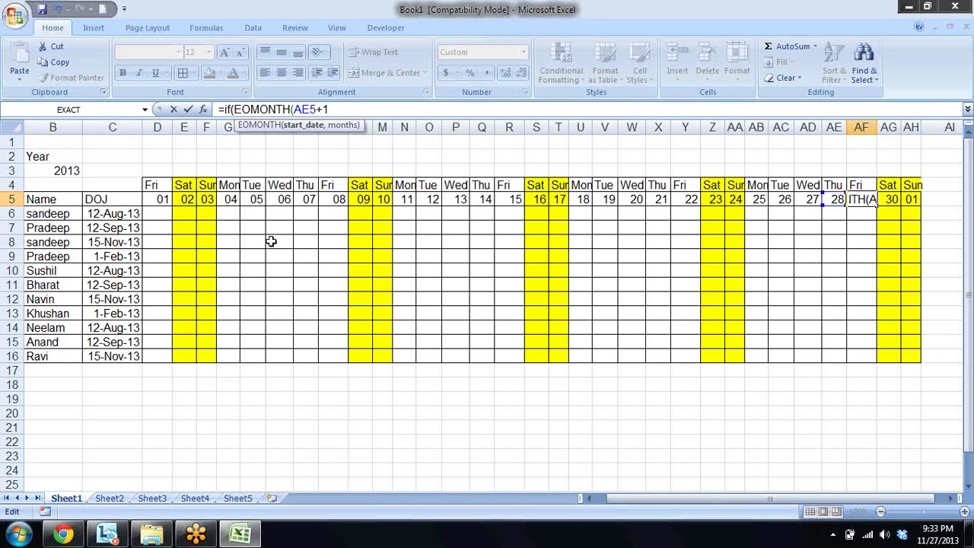
pyautogui.click(163, 198)
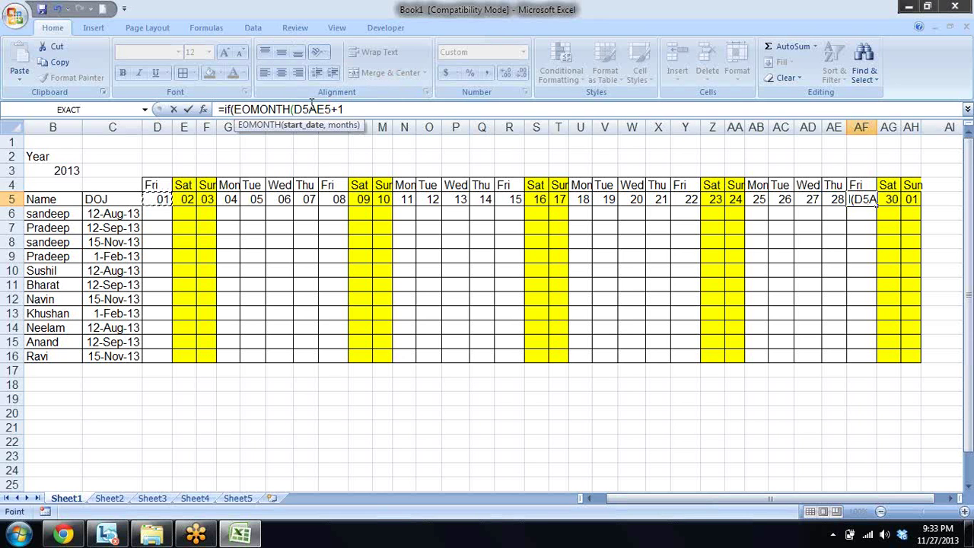
pyautogui.click(306, 109)
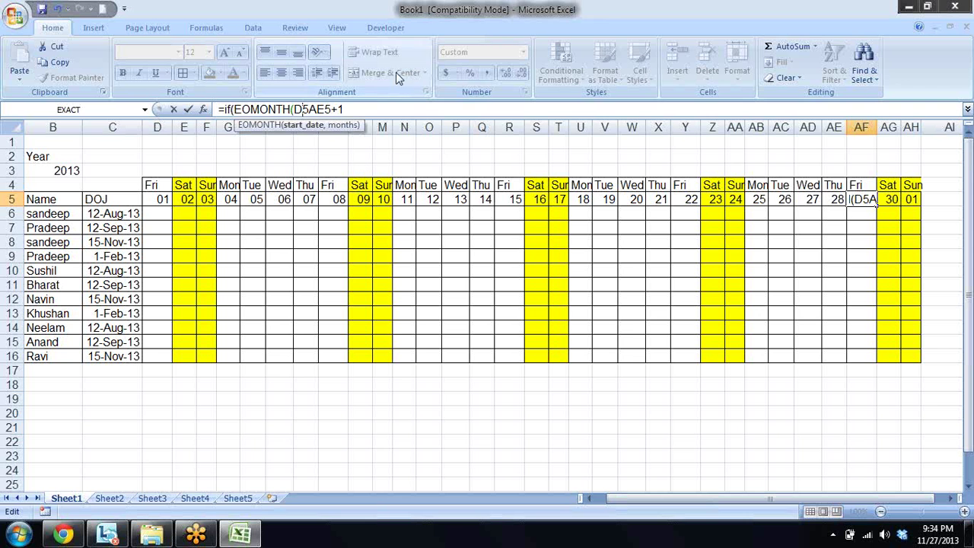
pyautogui.click(309, 108)
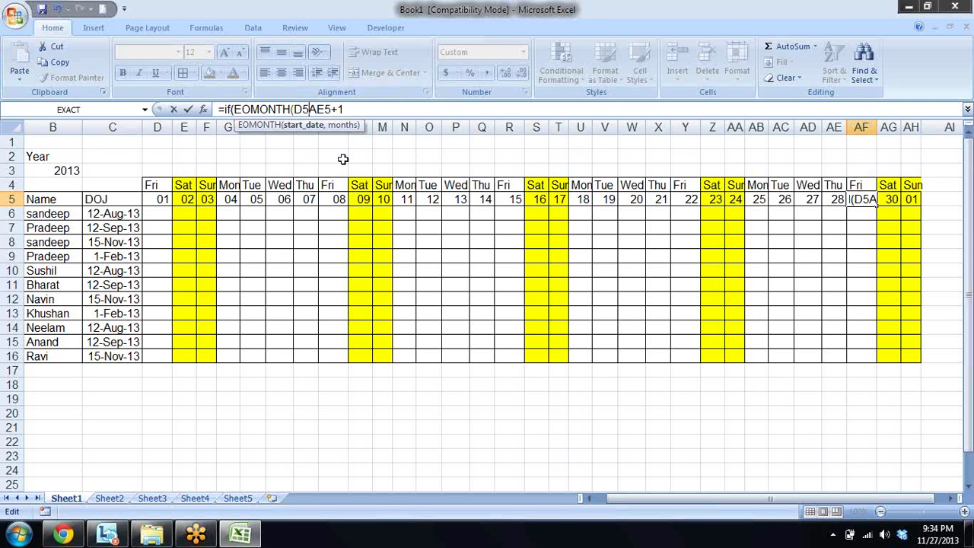
pyautogui.write(',0)')
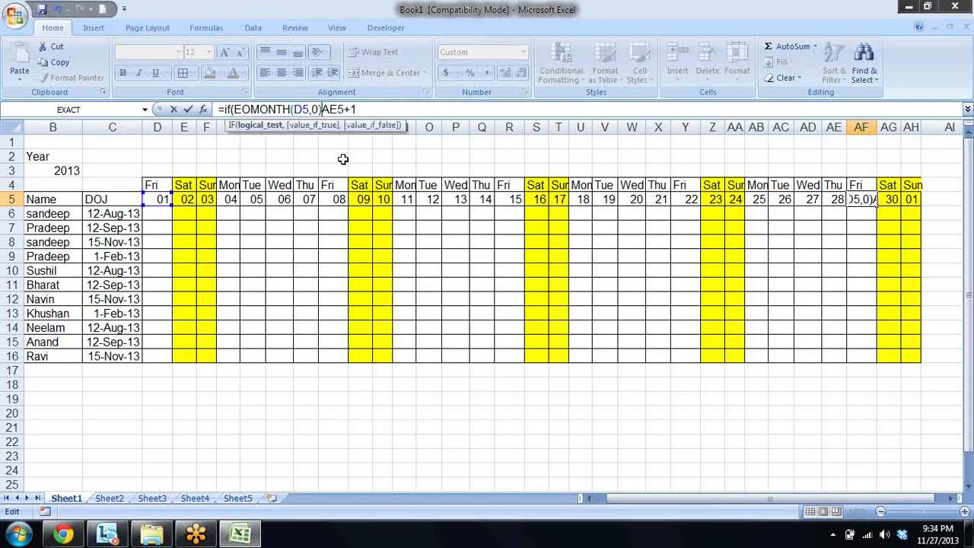
# - Make D5 absolute, then cut EOMONTH($D$5,0) out of the formula
pyautogui.click(300, 109)
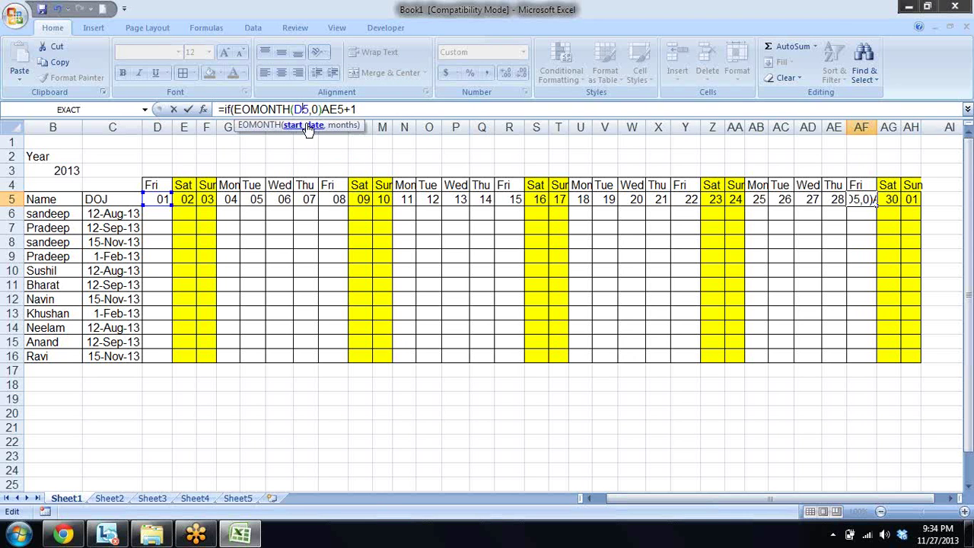
pyautogui.press('F4')
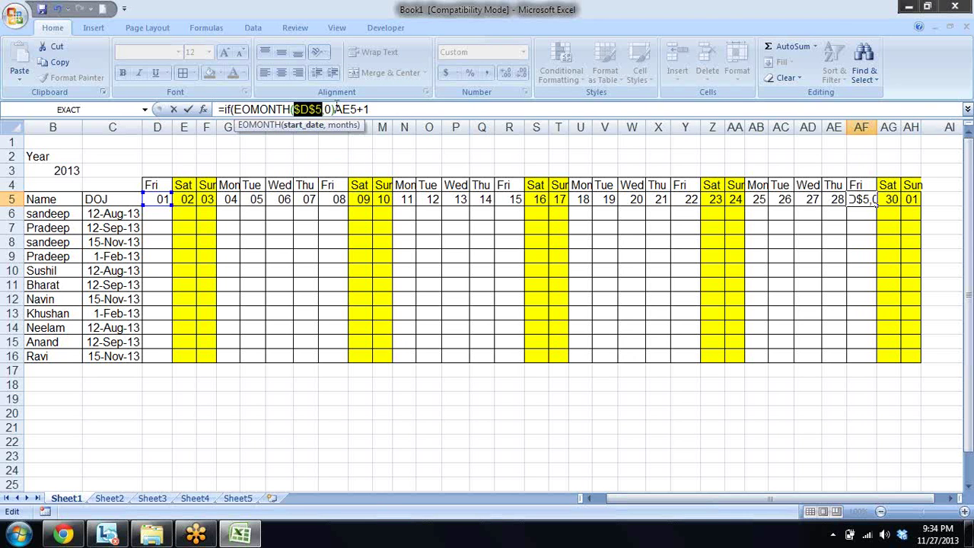
pyautogui.click(334, 109)
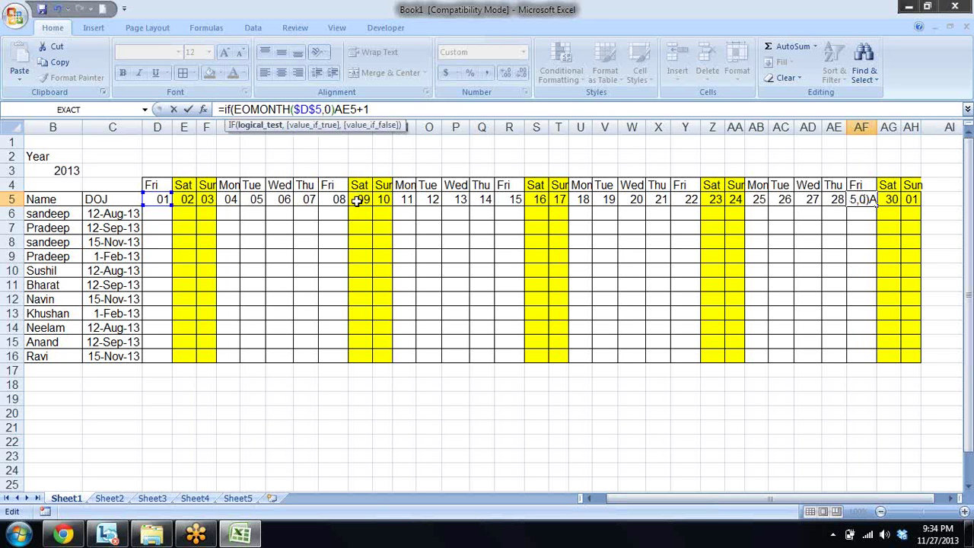
pyautogui.write('>')
pyautogui.write('=')
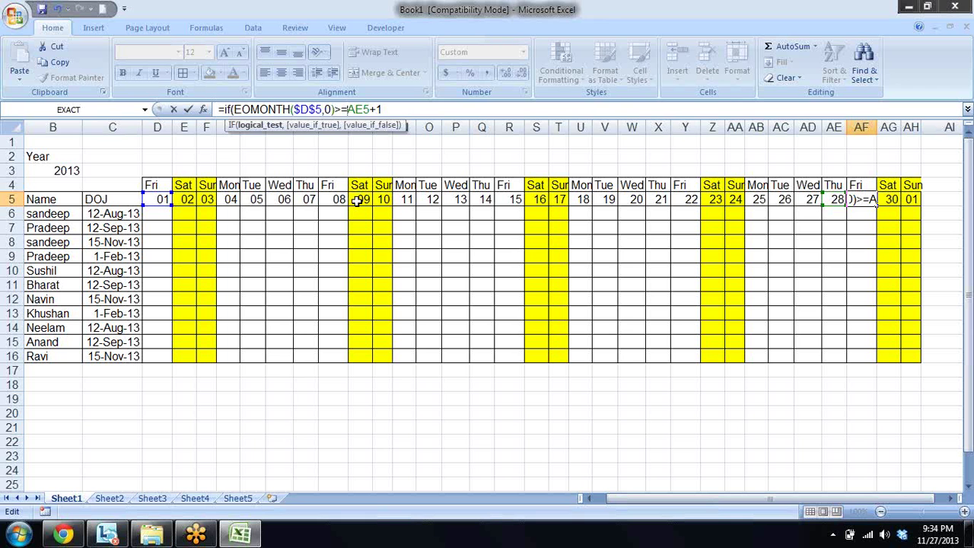
pyautogui.press('BackSpace')
pyautogui.press('BackSpace')
pyautogui.hotkey('shift', 'Left')
pyautogui.hotkey('shift', 'Left')
pyautogui.hotkey('shift', 'Left')
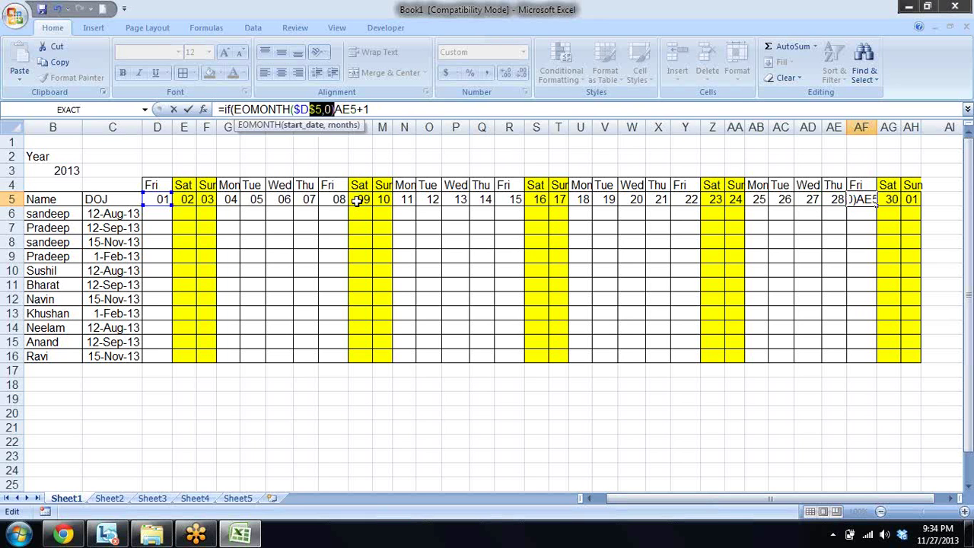
pyautogui.hotkey('shift', 'Left')
pyautogui.hotkey('shift', 'Left')
pyautogui.hotkey('shift', 'Left')
pyautogui.hotkey('shift', 'Left')
pyautogui.hotkey('shift', 'Left')
pyautogui.hotkey('shift', 'Left')
pyautogui.hotkey('shift', 'Left')
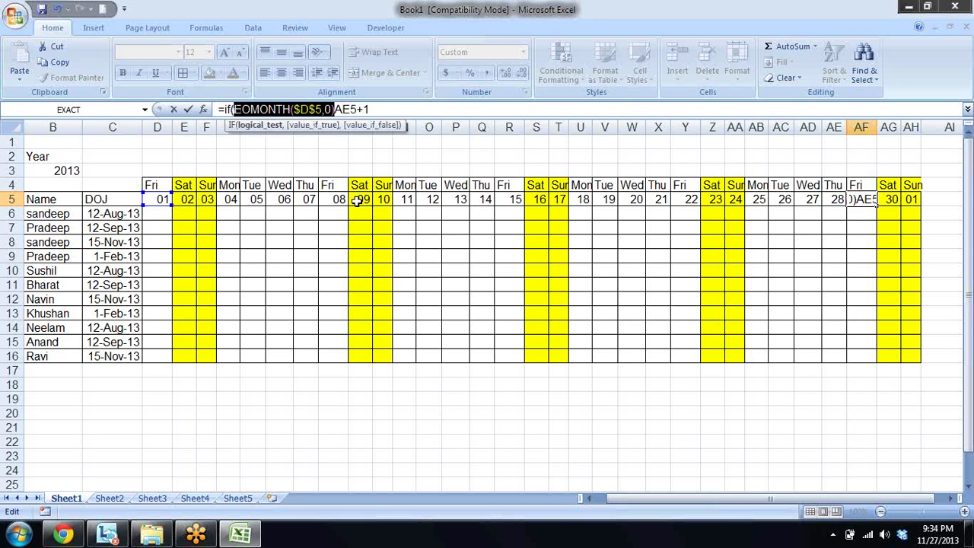
pyautogui.hotkey('ctrl', 'x')
pyautogui.press('Right')
pyautogui.press('Right')
pyautogui.press('Right')
pyautogui.press('Right')
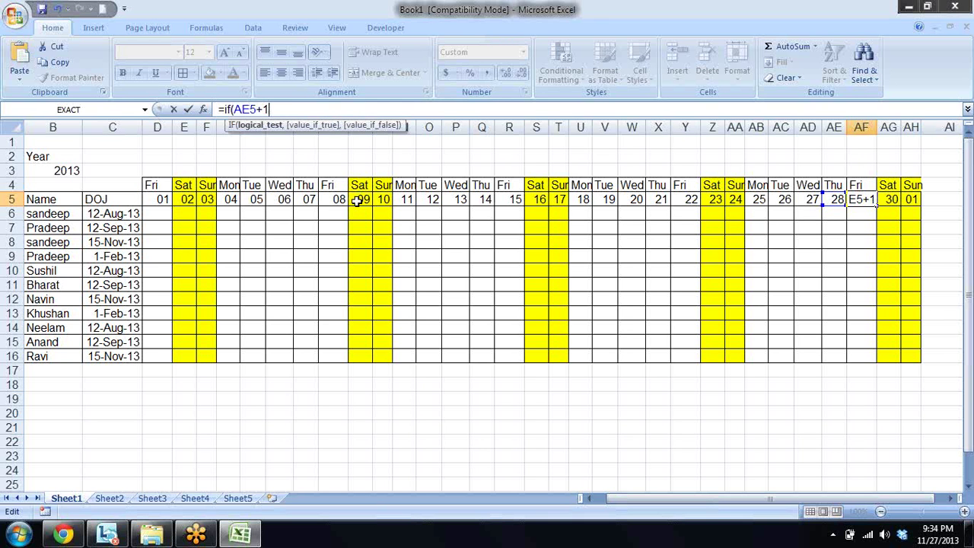
# - Complete AF5 as =IF(AE5+1>EOMONTH($D$5,0),"",AE5+1) and commit it
pyautogui.write('>=')
pyautogui.press('BackSpace')
pyautogui.write('EOMONTH($D$5,0)')
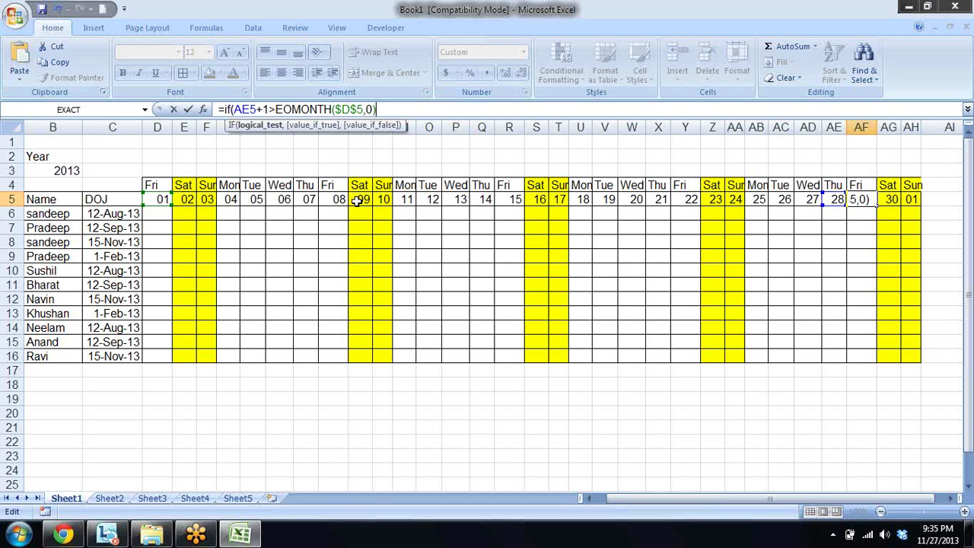
pyautogui.write(',')
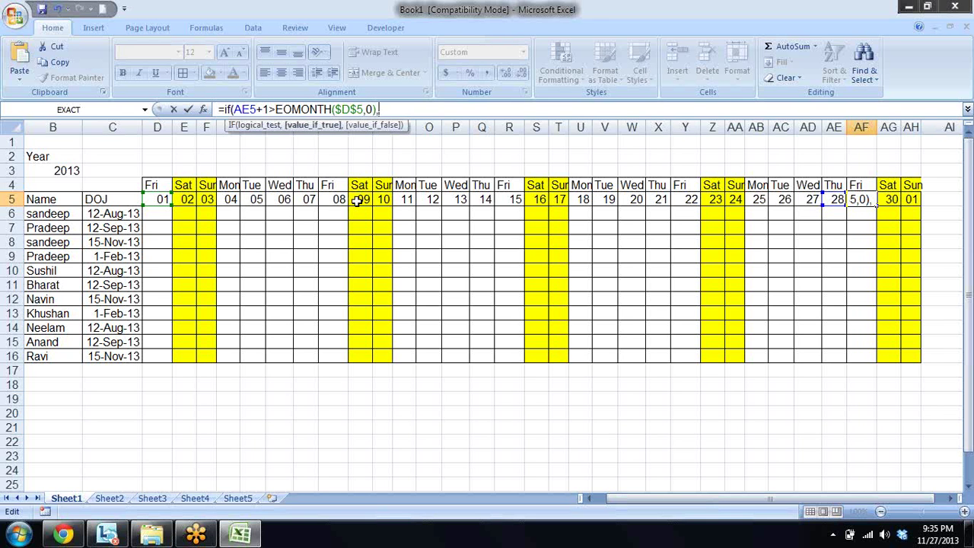
pyautogui.write(' "')
pyautogui.moveTo(269, 109); pyautogui.dragTo(236, 108)
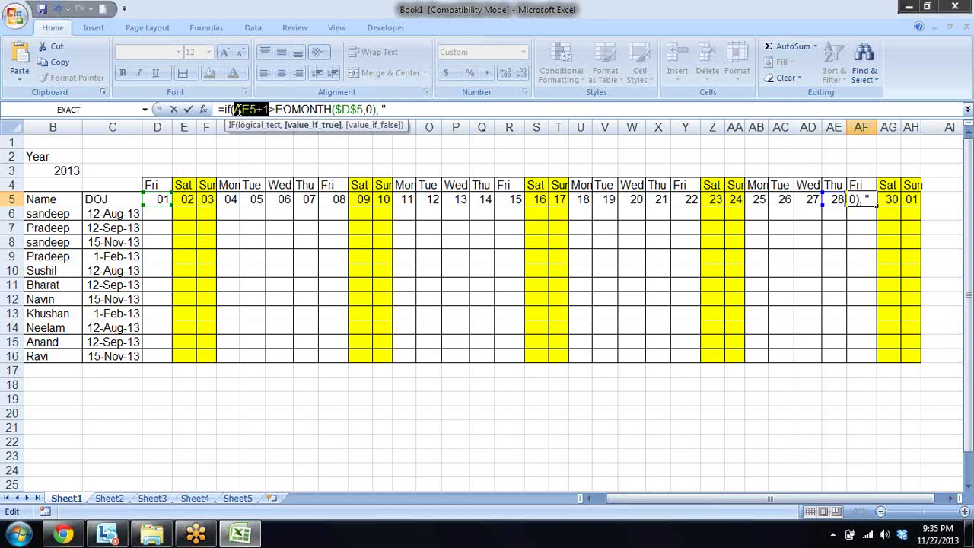
pyautogui.click(396, 109)
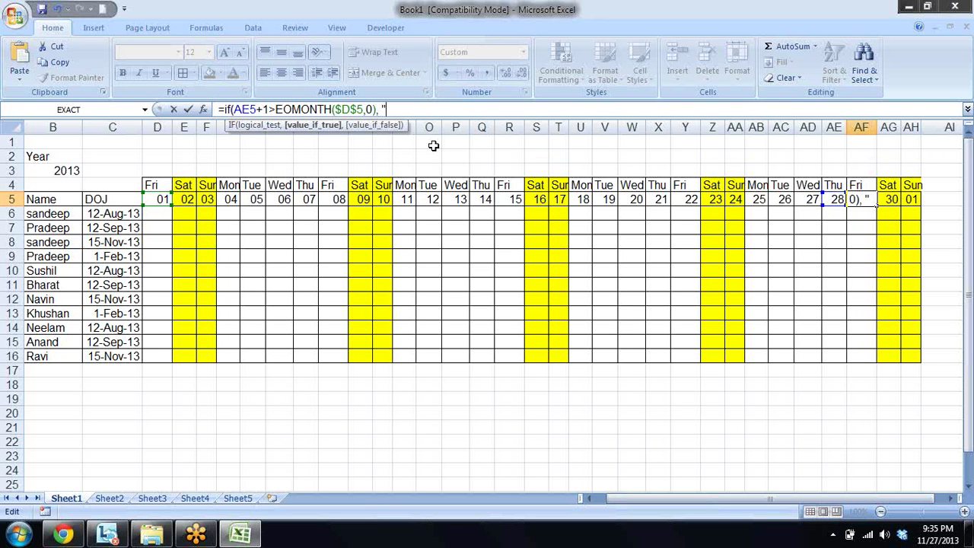
pyautogui.write('"')
pyautogui.write(',')
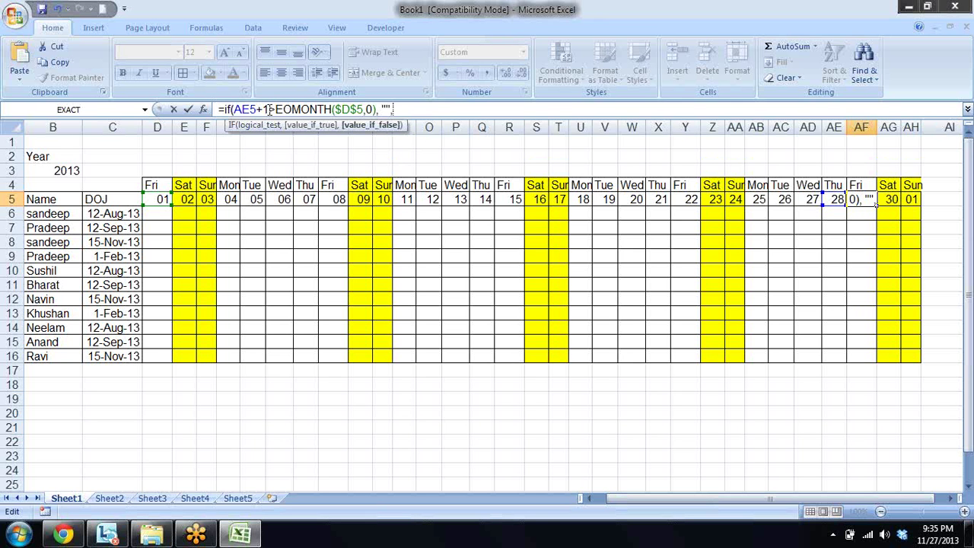
pyautogui.moveTo(270, 110); pyautogui.dragTo(234, 110)
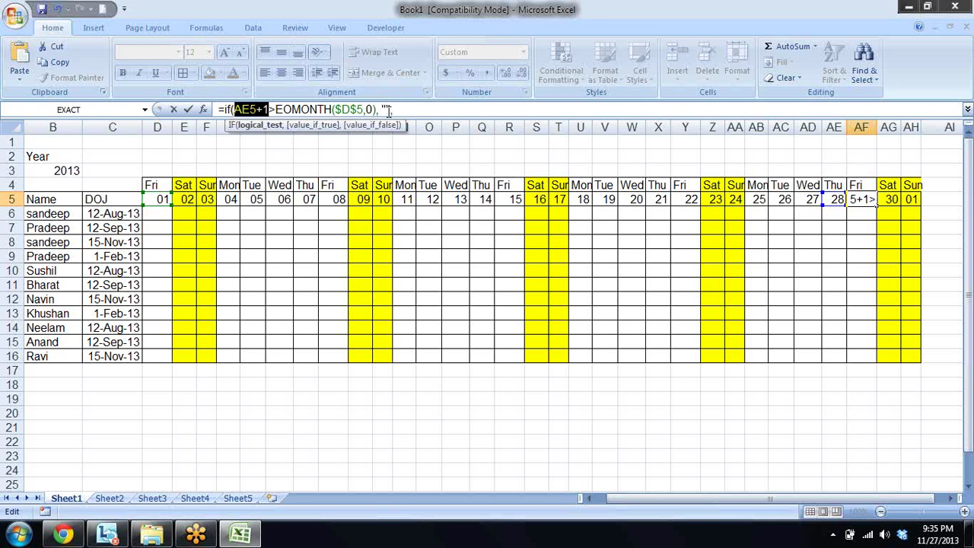
pyautogui.click(401, 110)
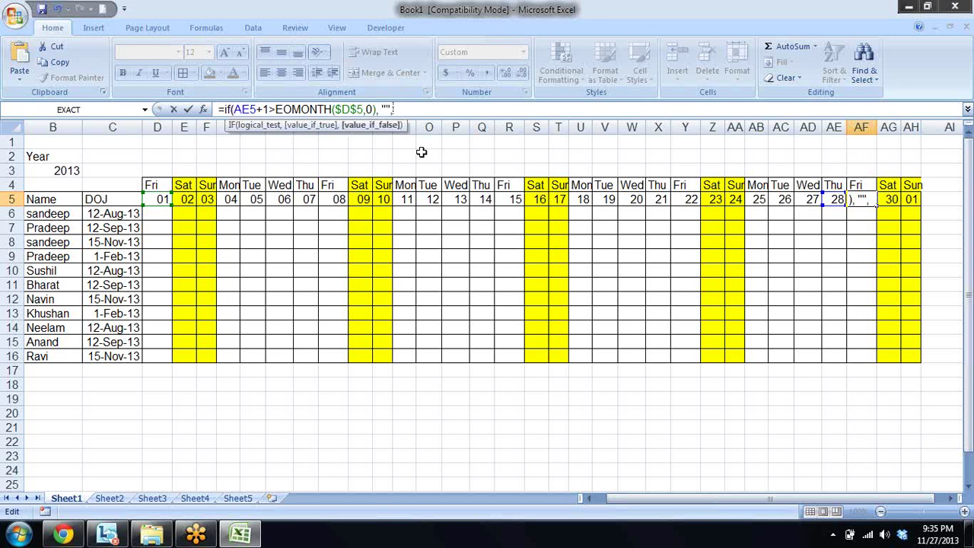
pyautogui.hotkey('ctrl', 'v')
pyautogui.write(')')
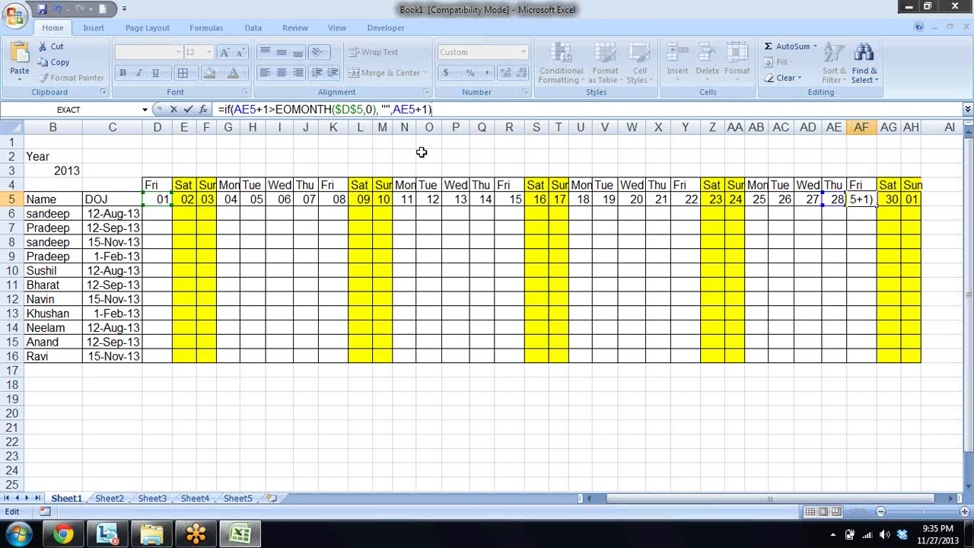
pyautogui.press('Return')
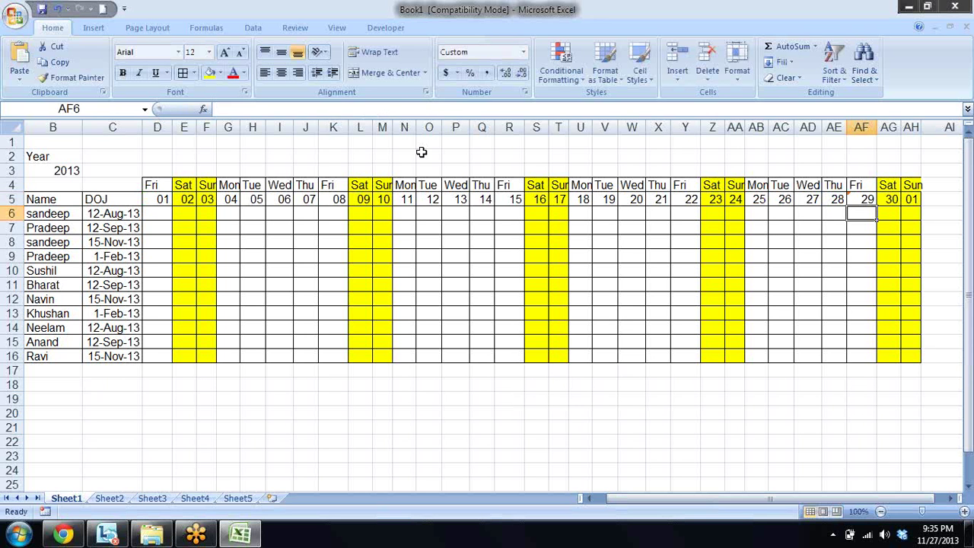
# - Fill AF5's month-end formula across to AG5 and AH5
pyautogui.press('Up')
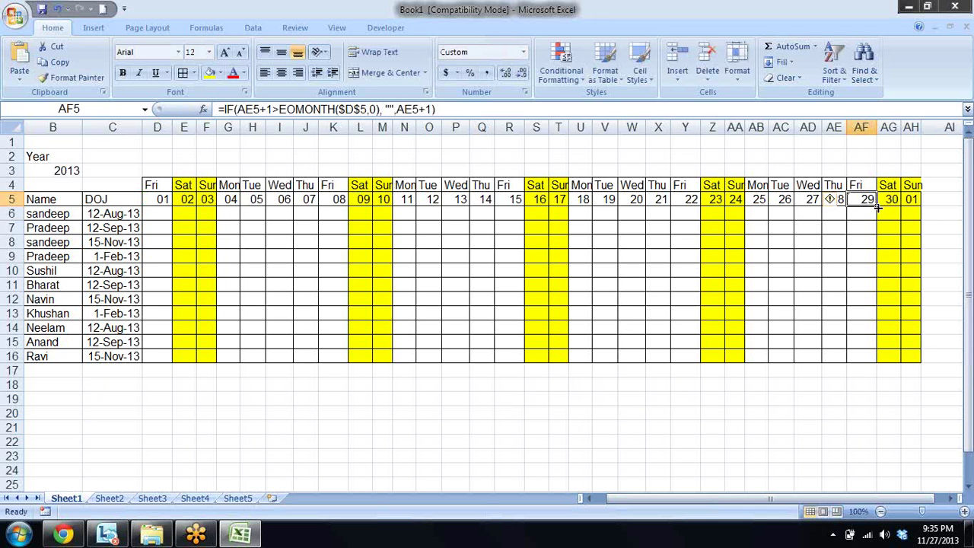
pyautogui.moveTo(877, 206); pyautogui.dragTo(916, 201)
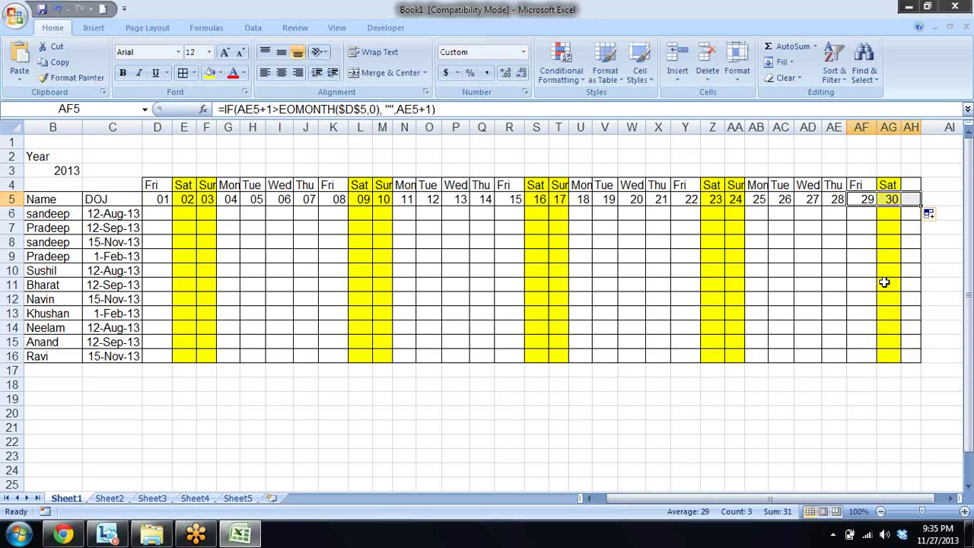
pyautogui.click(907, 231)
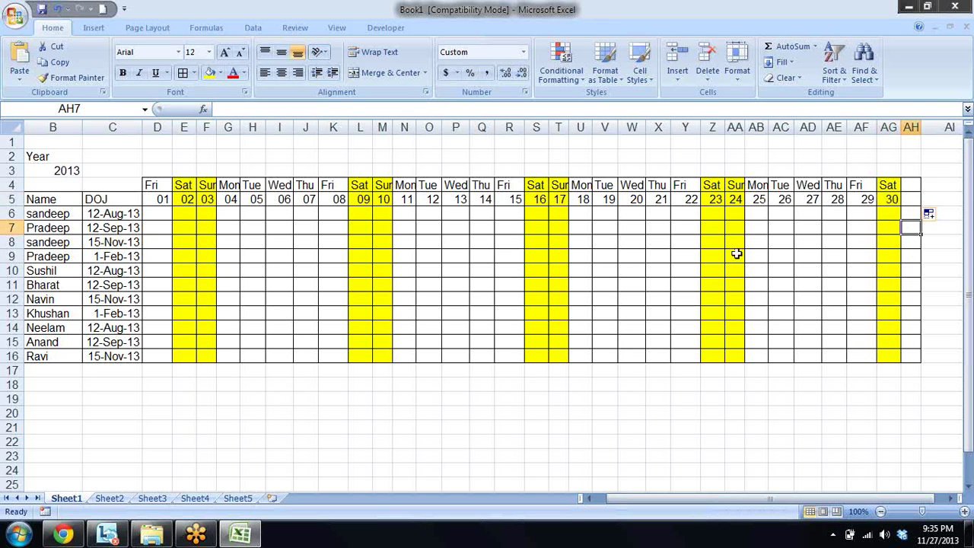
# - Check the earlier date formulas, narrow column A, and zoom out slightly
pyautogui.click(832, 200)
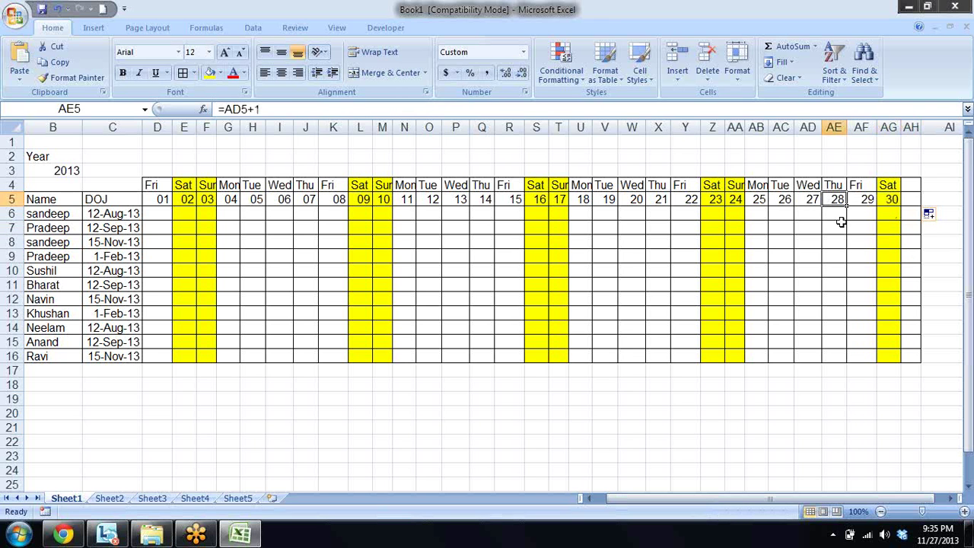
pyautogui.press('Left')
pyautogui.press('Left')
pyautogui.press('Left')
pyautogui.press('Left')
pyautogui.press('Left')
pyautogui.press('Left')
pyautogui.press('Left')
pyautogui.press('Left')
pyautogui.press('Left')
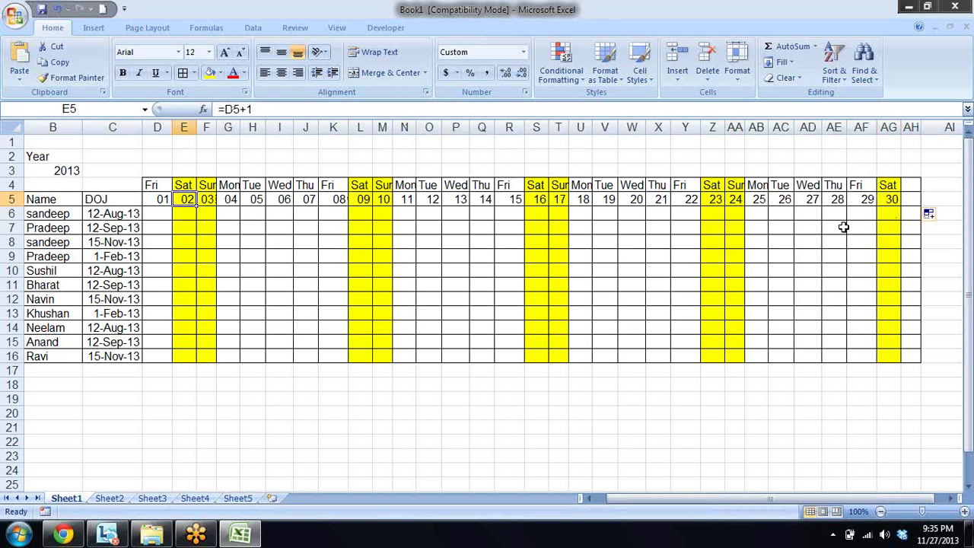
pyautogui.press('Left')
pyautogui.press('Left')
pyautogui.press('Left')
pyautogui.press('Left')
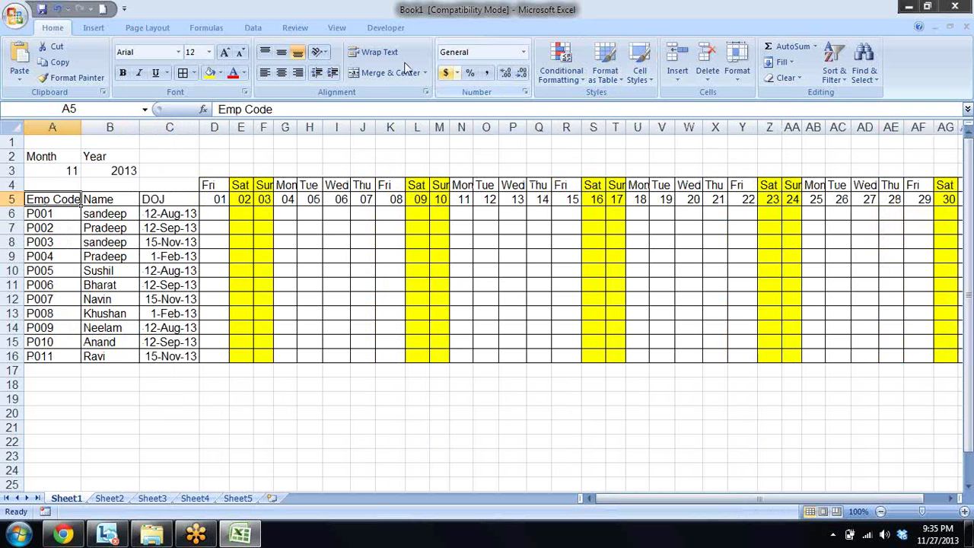
pyautogui.moveTo(81, 127); pyautogui.dragTo(70, 130)
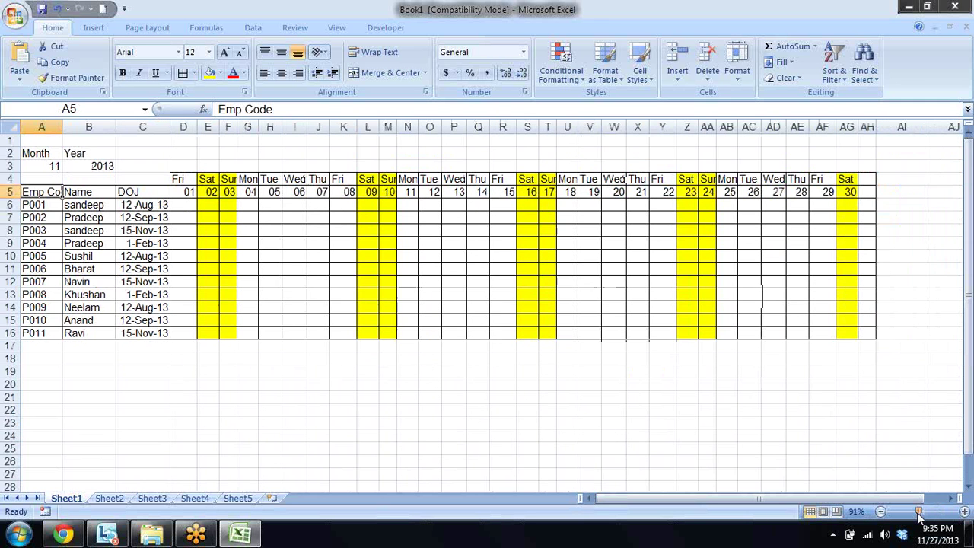
pyautogui.moveTo(922, 511); pyautogui.dragTo(921, 511)
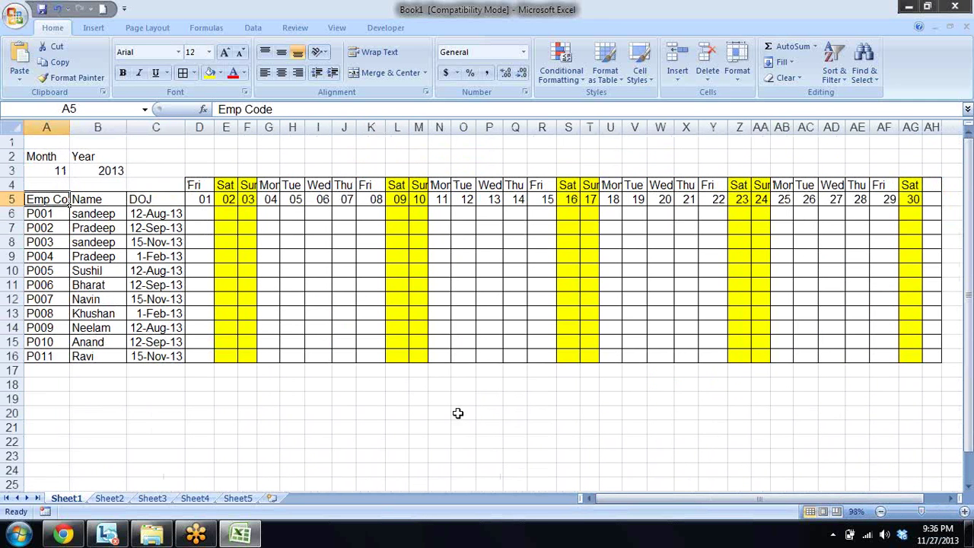
pyautogui.click(50, 172)
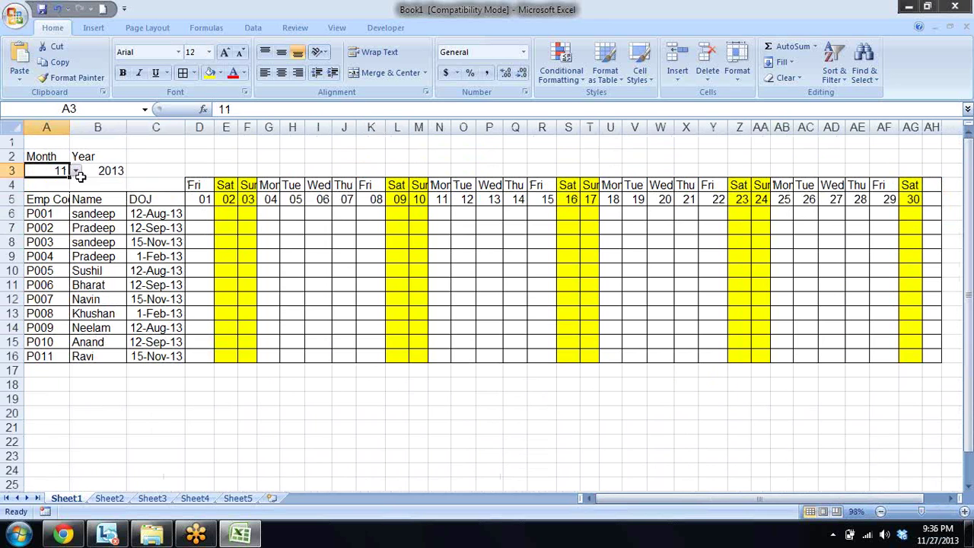
pyautogui.click(77, 173)
pyautogui.click(48, 249)
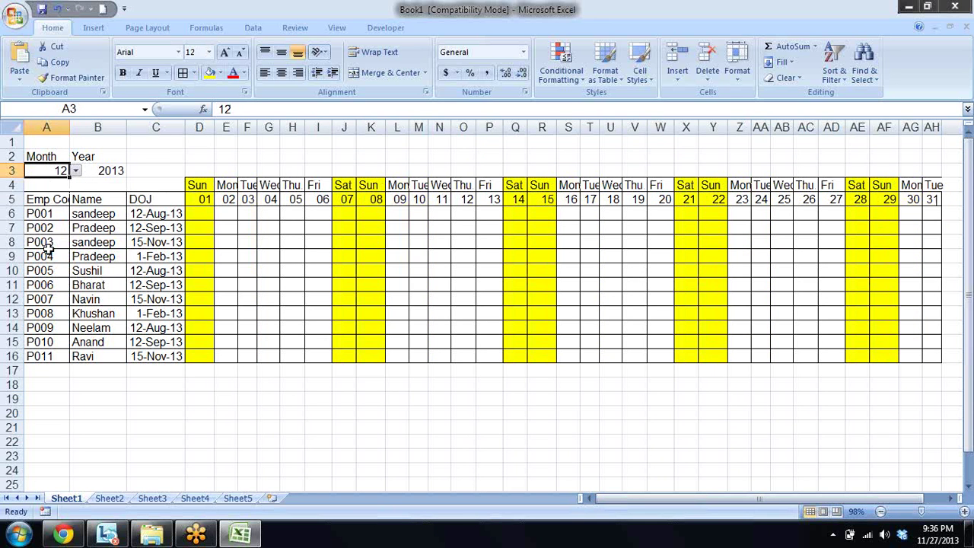
pyautogui.click(76, 172)
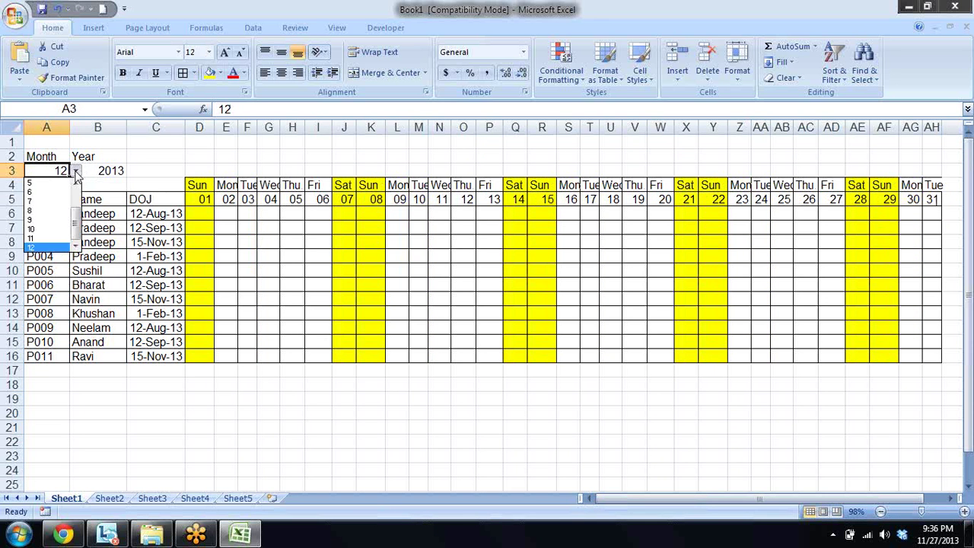
pyautogui.click(55, 240)
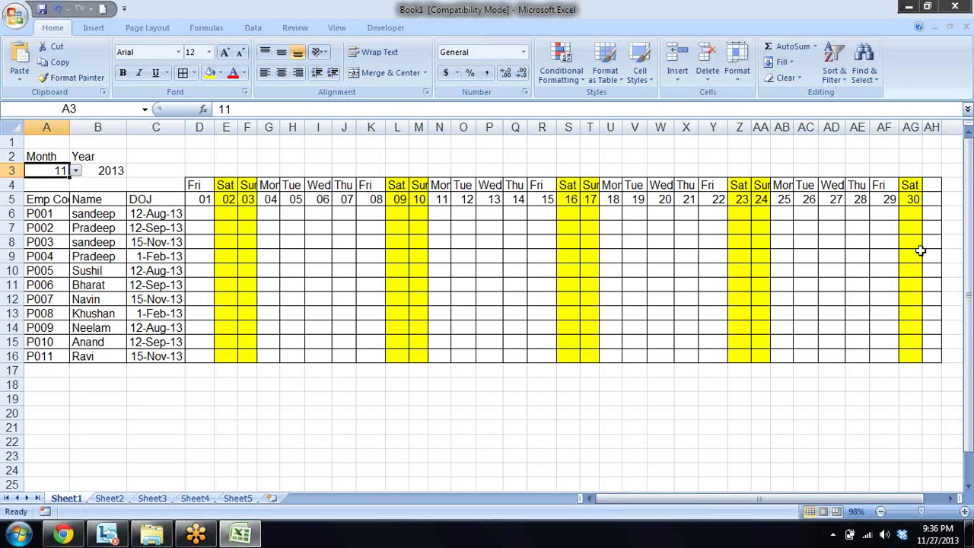
pyautogui.click(931, 199)
pyautogui.moveTo(932, 185); pyautogui.dragTo(936, 356)
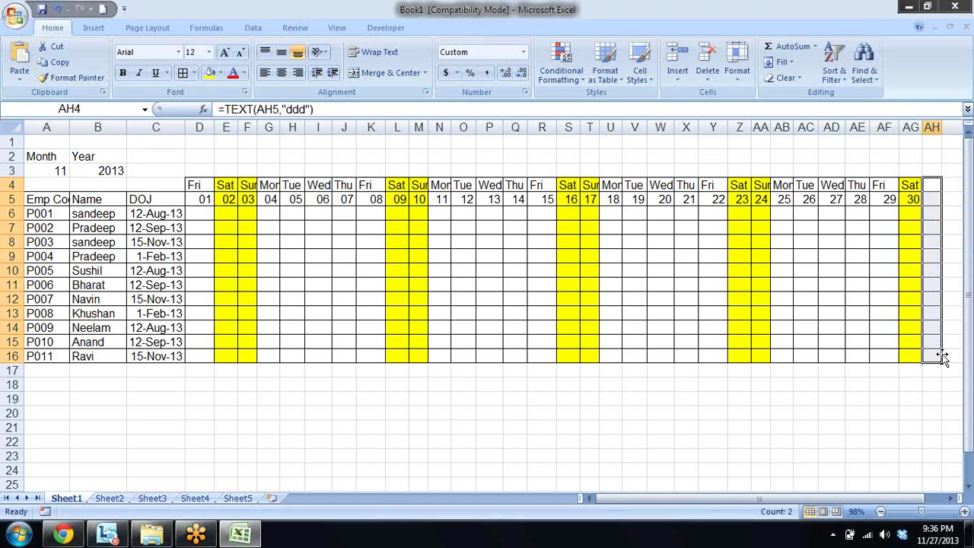
# - Select AH4 and start a formula-based conditional formatting rule
pyautogui.click(934, 355)
pyautogui.click(934, 312)
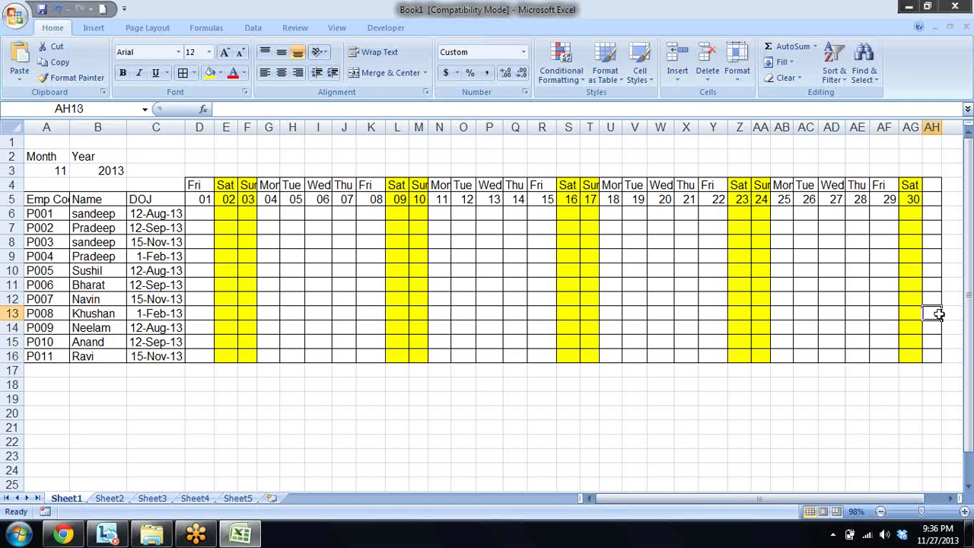
pyautogui.click(931, 187)
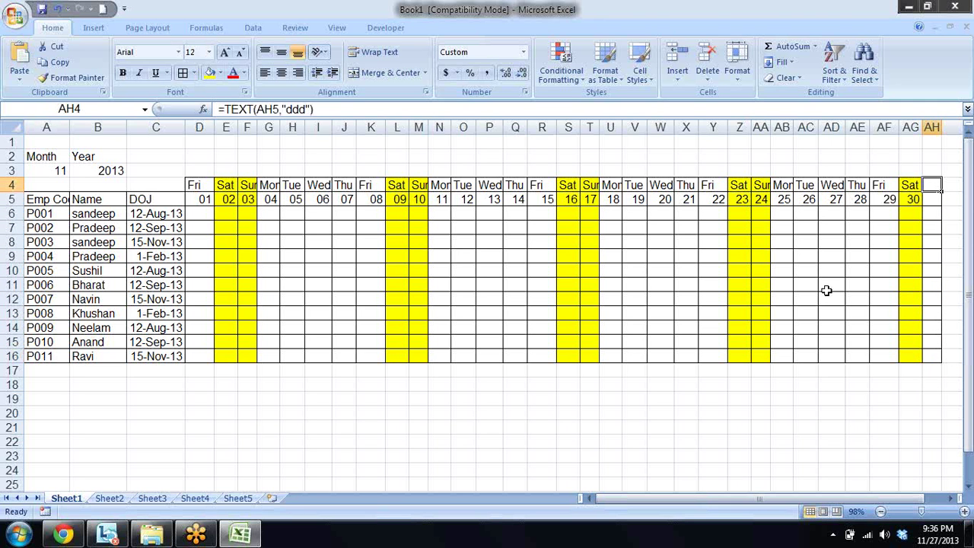
pyautogui.click(569, 76)
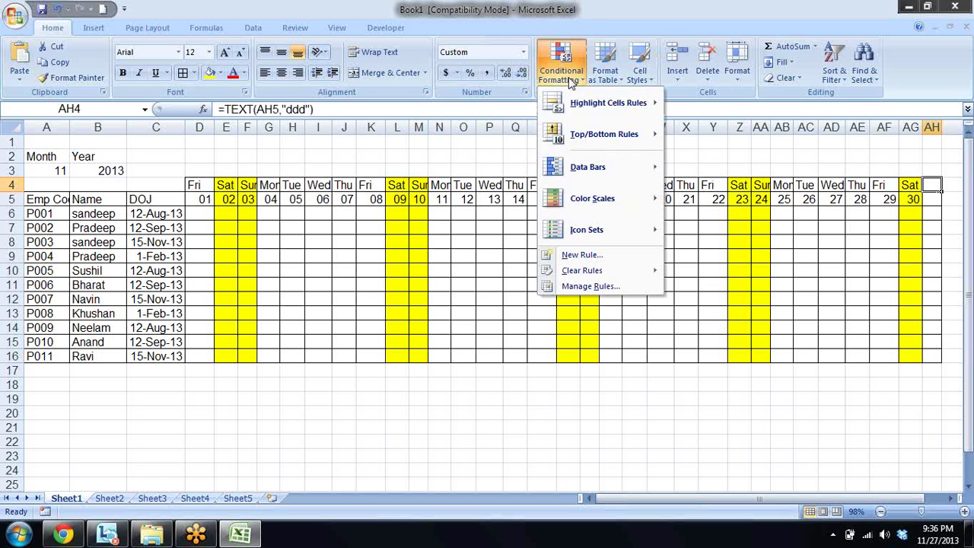
pyautogui.click(585, 253)
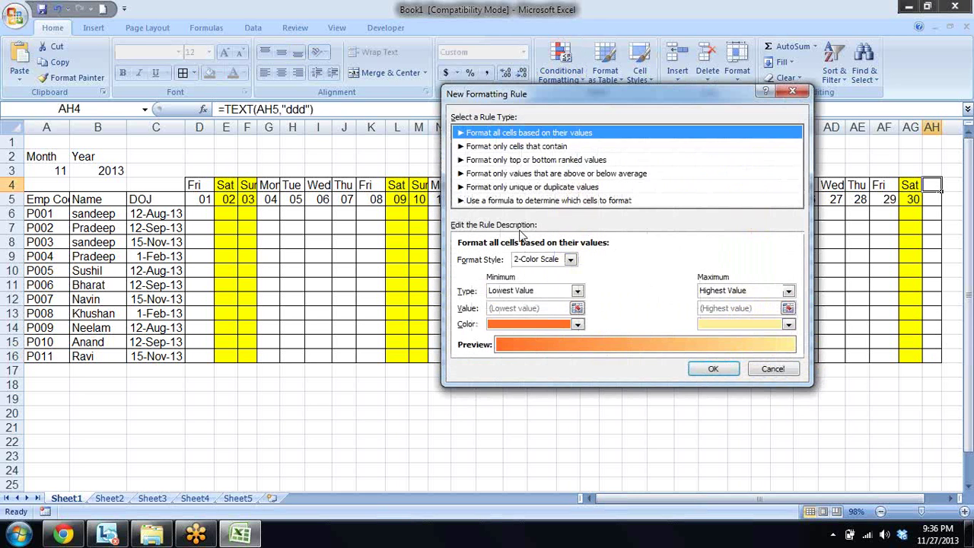
pyautogui.click(530, 200)
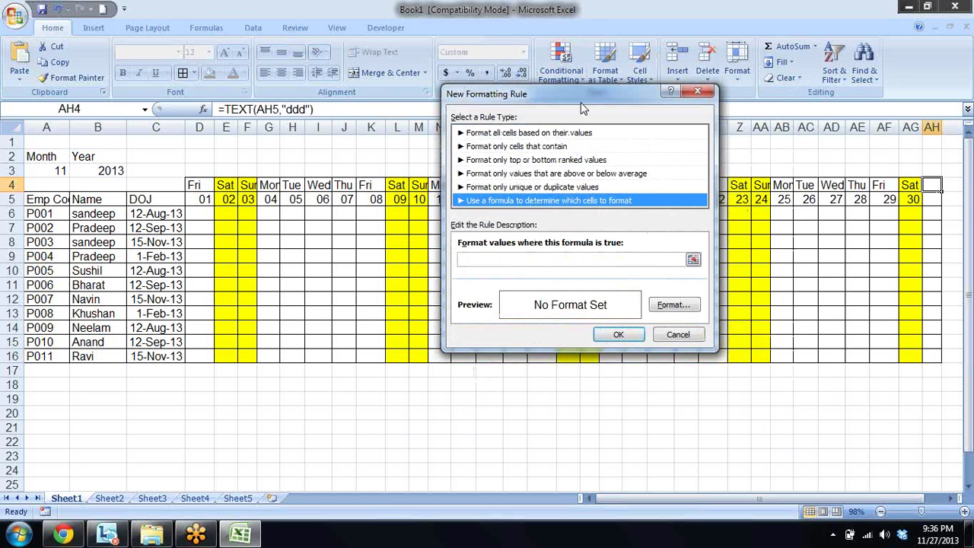
pyautogui.moveTo(582, 94); pyautogui.dragTo(443, 28)
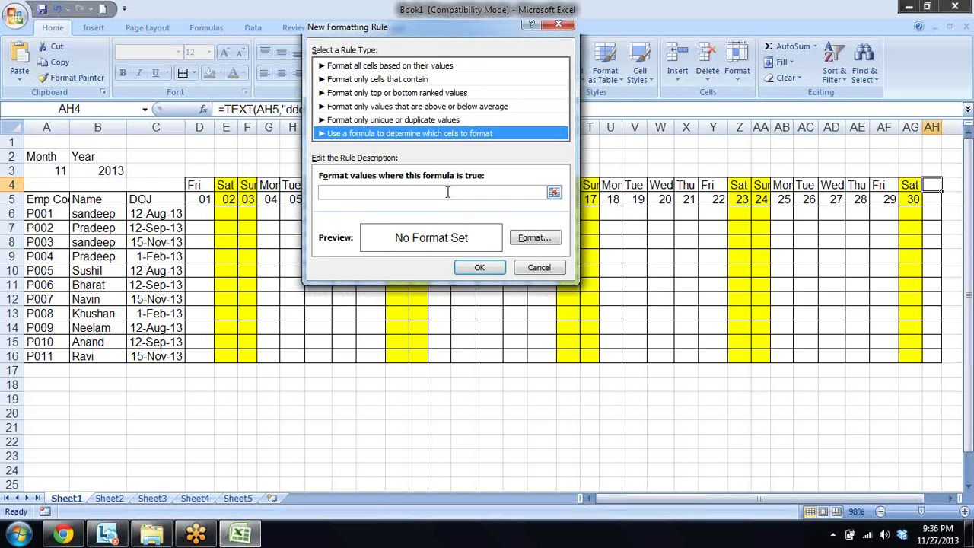
# - Enter the rule formula =ah4=""
pyautogui.click(446, 192)
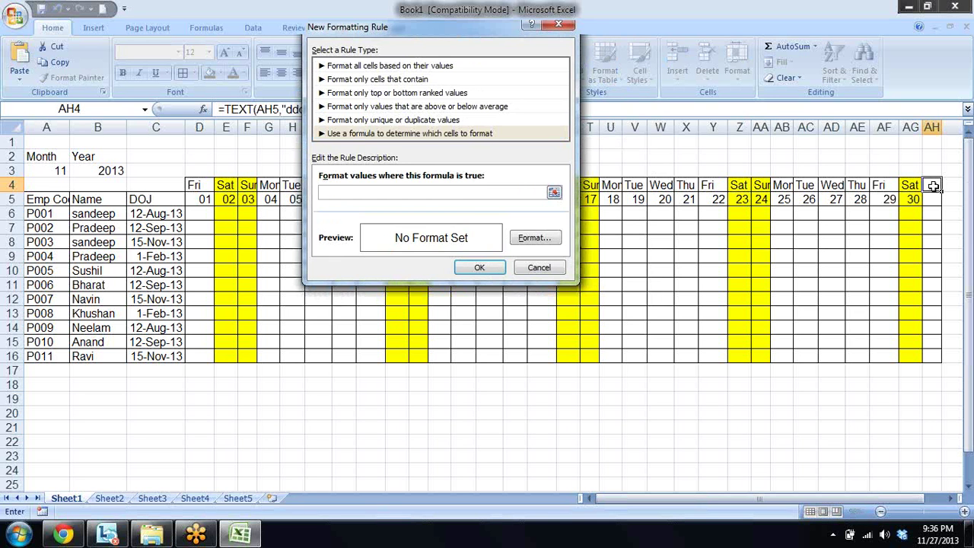
pyautogui.click(933, 185)
pyautogui.write('=')
pyautogui.press('BackSpace')
pyautogui.press('BackSpace')
pyautogui.press('BackSpace')
pyautogui.press('BackSpace')
pyautogui.press('BackSpace')
pyautogui.press('BackSpace')
pyautogui.write('ah4')
pyautogui.write('=')
pyautogui.write('""')
# - Close the rule dialog, check the last date formulas, and return to the AF4 header
pyautogui.press('Escape')
pyautogui.press('Left')
pyautogui.press('Left')
pyautogui.press('Left')
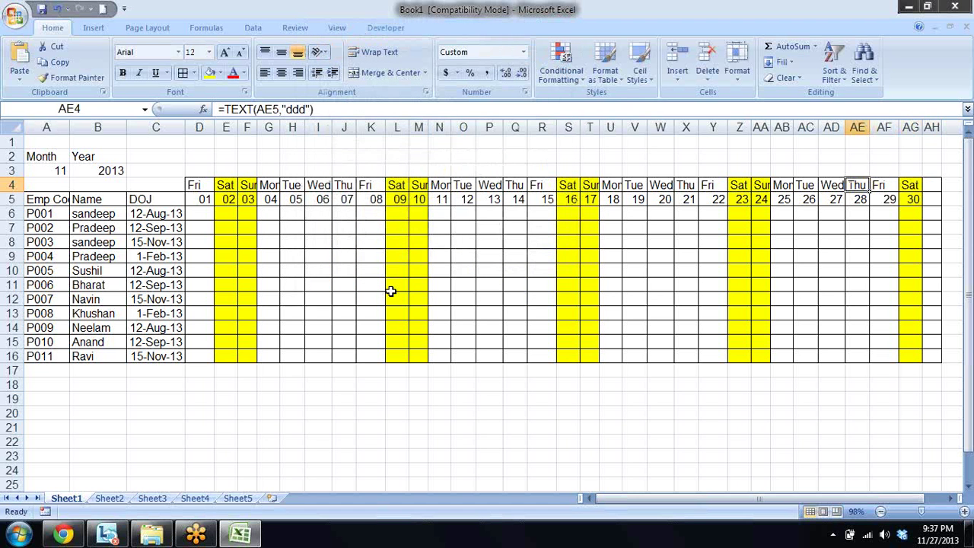
pyautogui.press('Down')
pyautogui.press('Left')
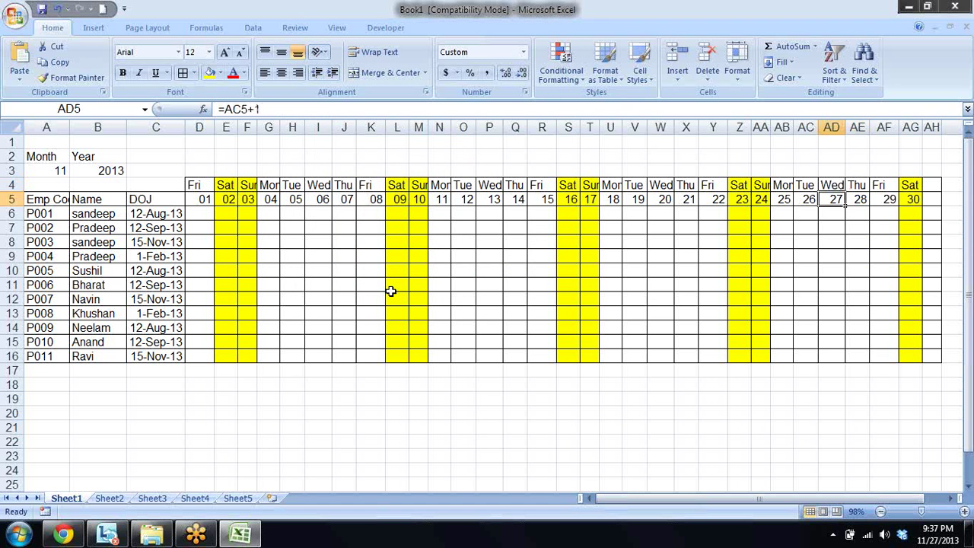
pyautogui.press('Right')
pyautogui.press('Right')
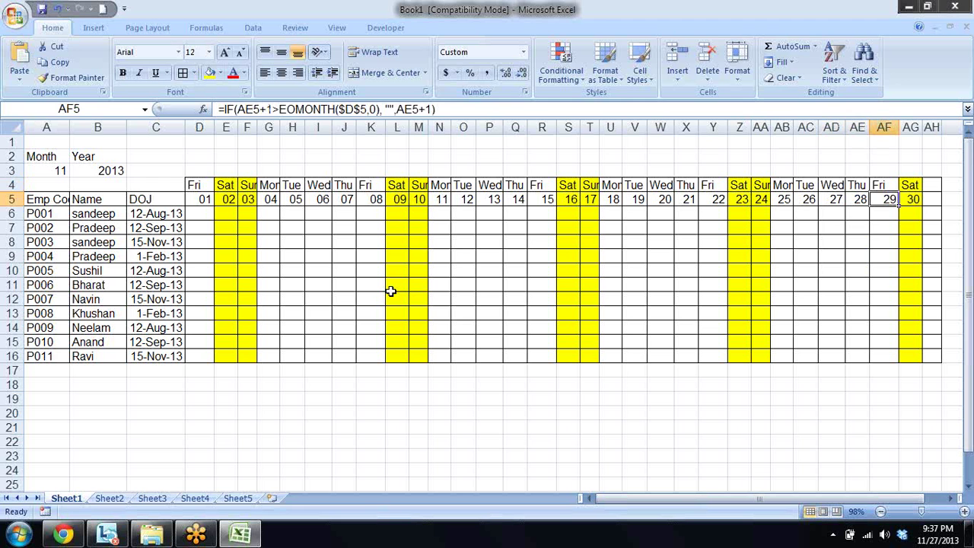
pyautogui.press('Left')
pyautogui.press('Right')
pyautogui.press('Up')
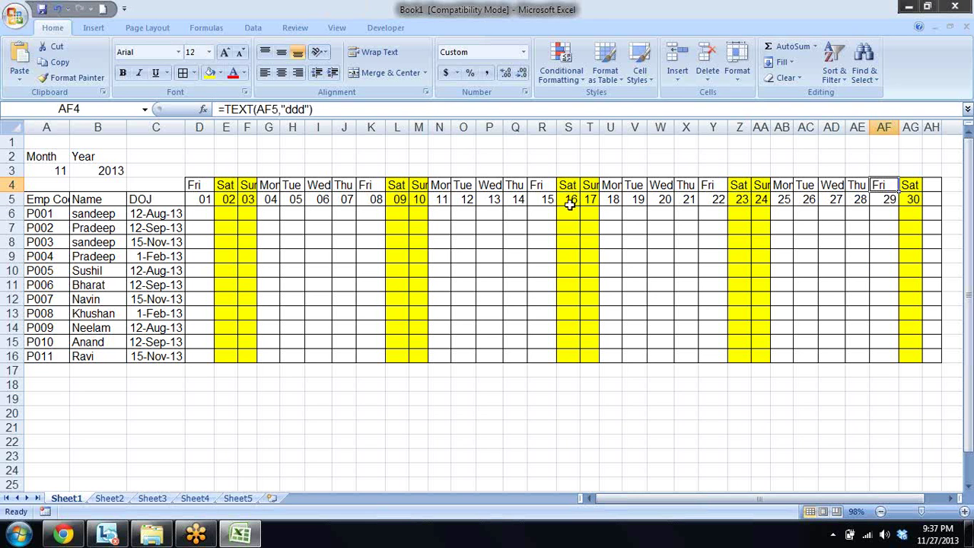
# - Start a new formula-based conditional formatting rule for AF4 with =af$5=""
pyautogui.click(560, 63)
pyautogui.click(582, 254)
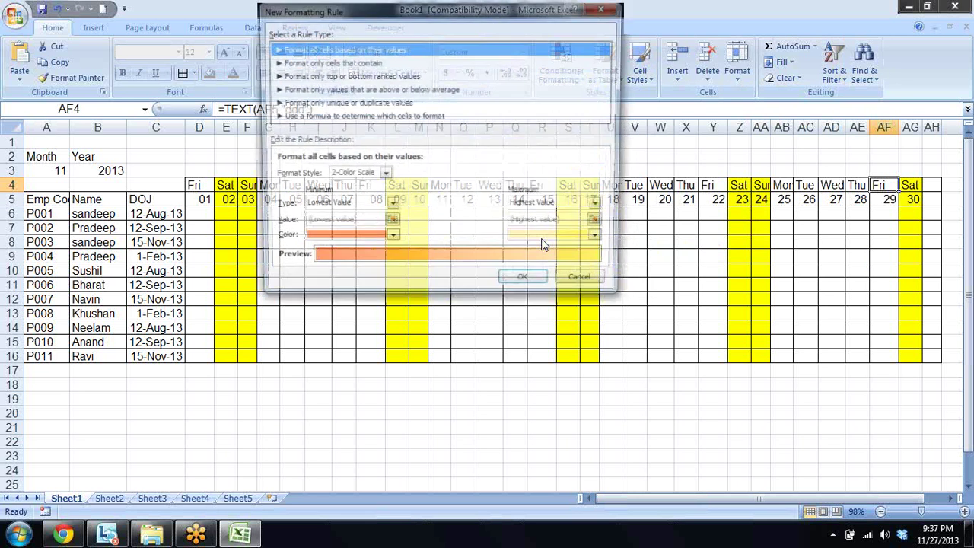
pyautogui.click(372, 118)
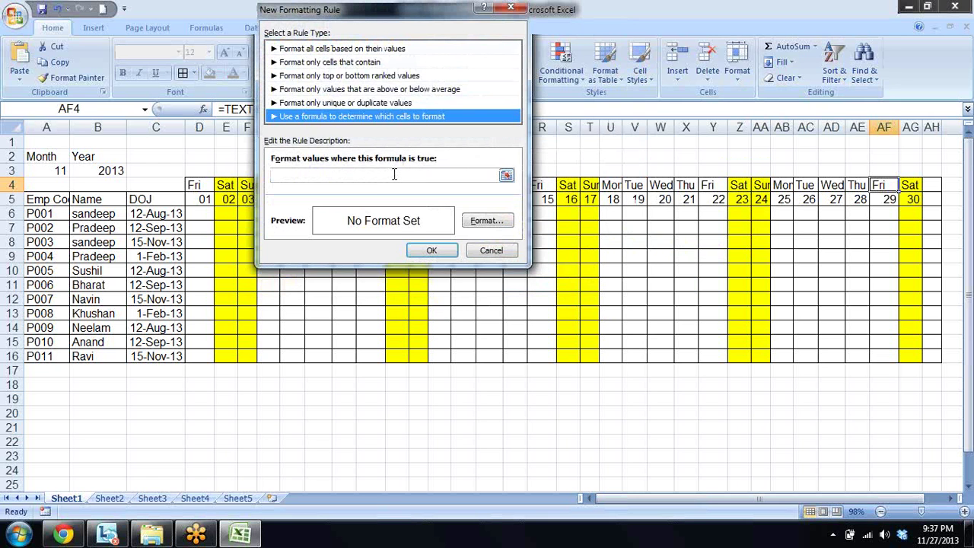
pyautogui.click(395, 174)
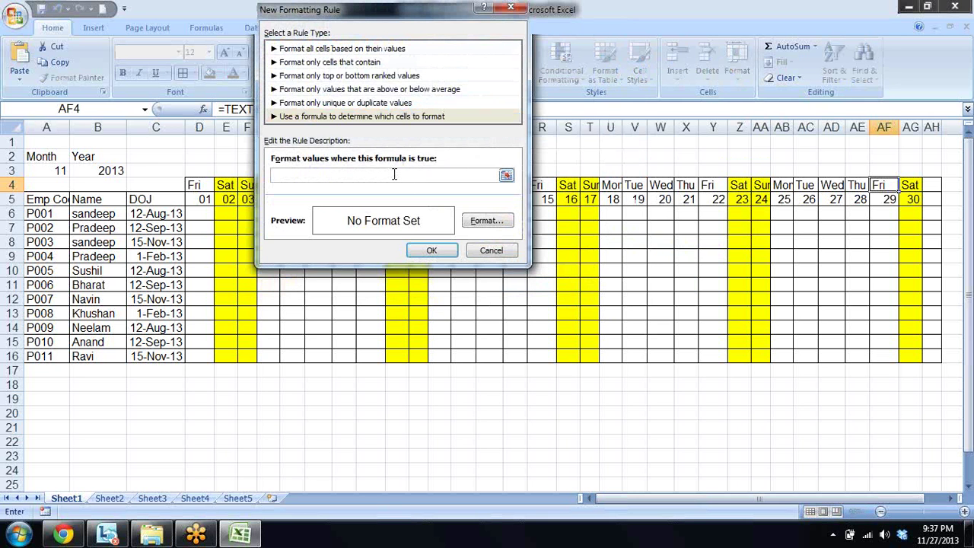
pyautogui.write('=')
pyautogui.write('af')
pyautogui.write('$5')
pyautogui.write('=""')
# - Give the =af$5="" rule a right-border format and save the rule
pyautogui.click(498, 223)
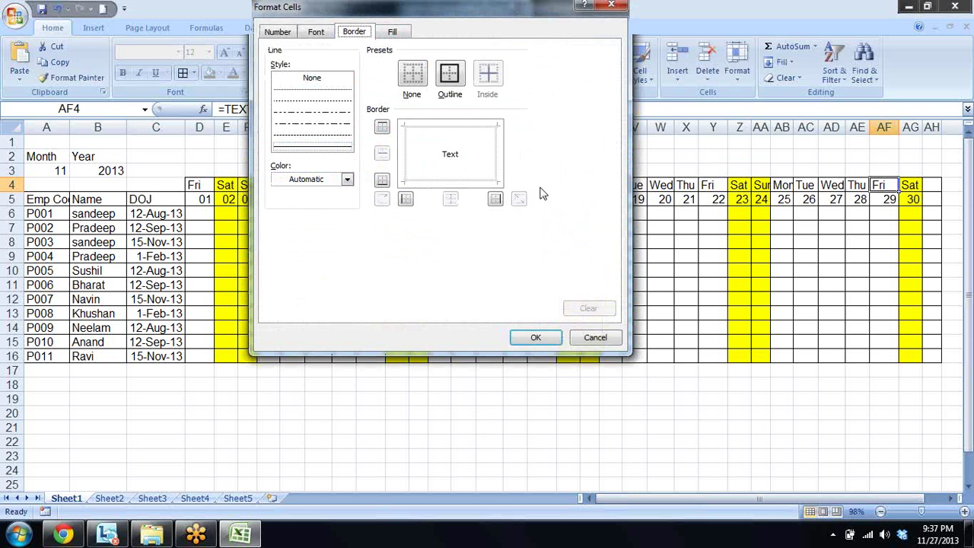
pyautogui.click(498, 157)
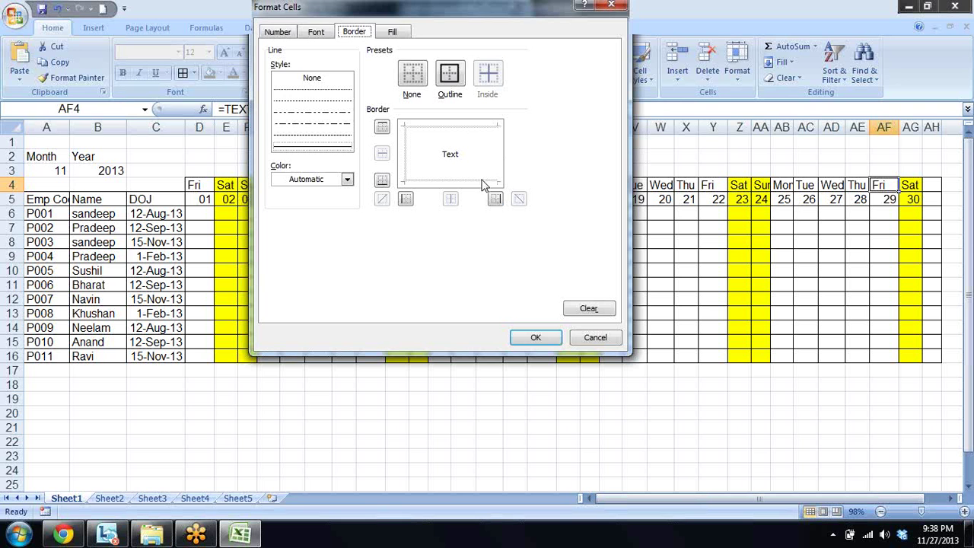
pyautogui.click(481, 182)
pyautogui.click(481, 183)
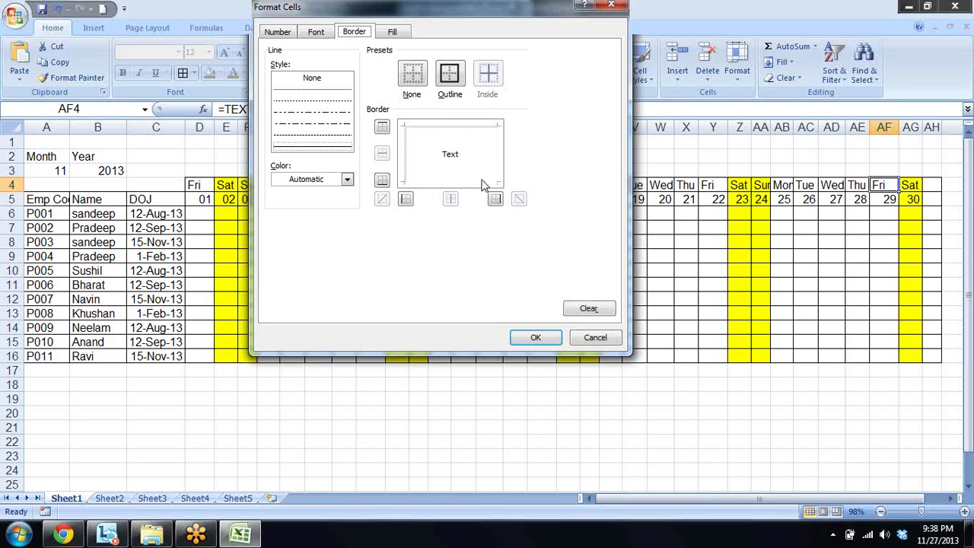
pyautogui.click(472, 134)
pyautogui.click(472, 134)
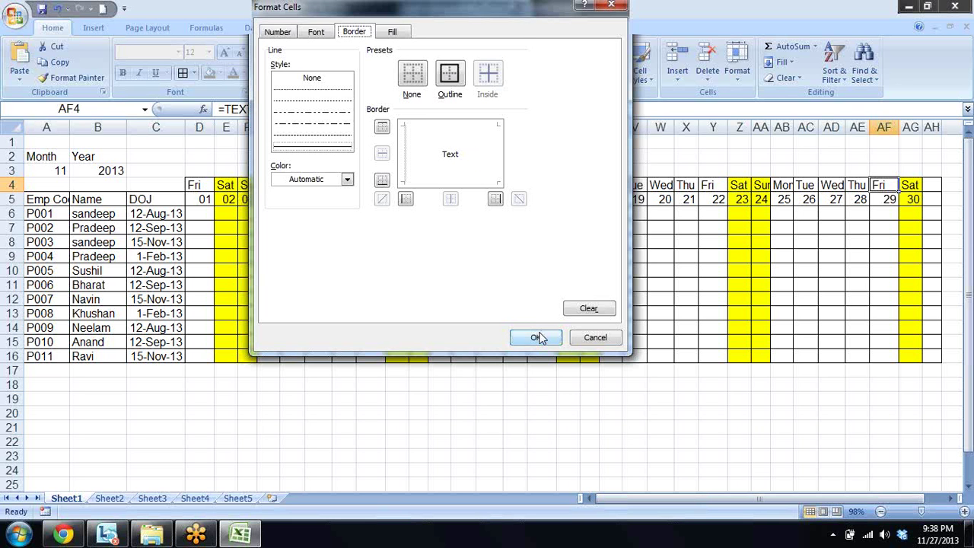
pyautogui.click(406, 152)
pyautogui.click(405, 152)
pyautogui.click(403, 156)
pyautogui.click(404, 156)
pyautogui.click(403, 156)
pyautogui.click(405, 160)
pyautogui.click(537, 338)
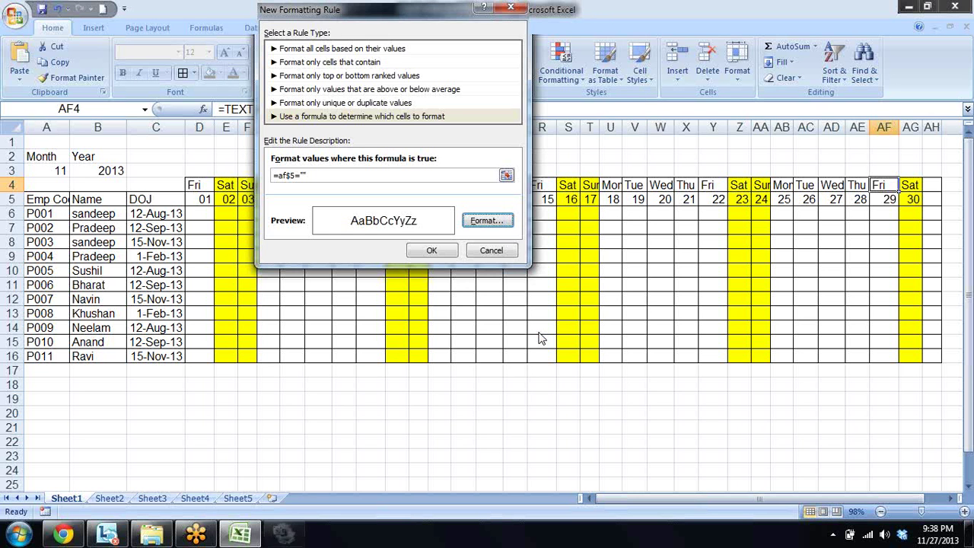
pyautogui.click(431, 249)
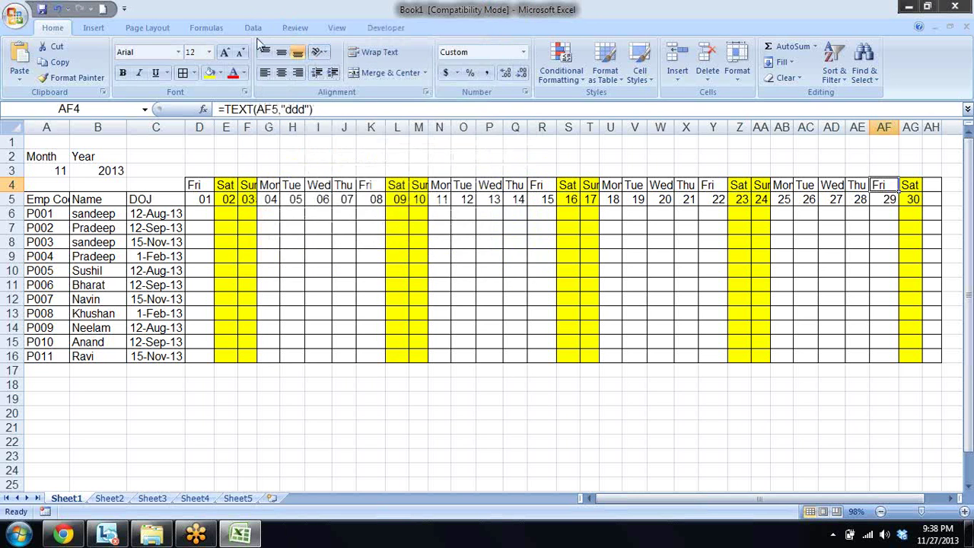
# - Paint the AF4 header's conditional formatting onto AF4:AH16
pyautogui.click(66, 82)
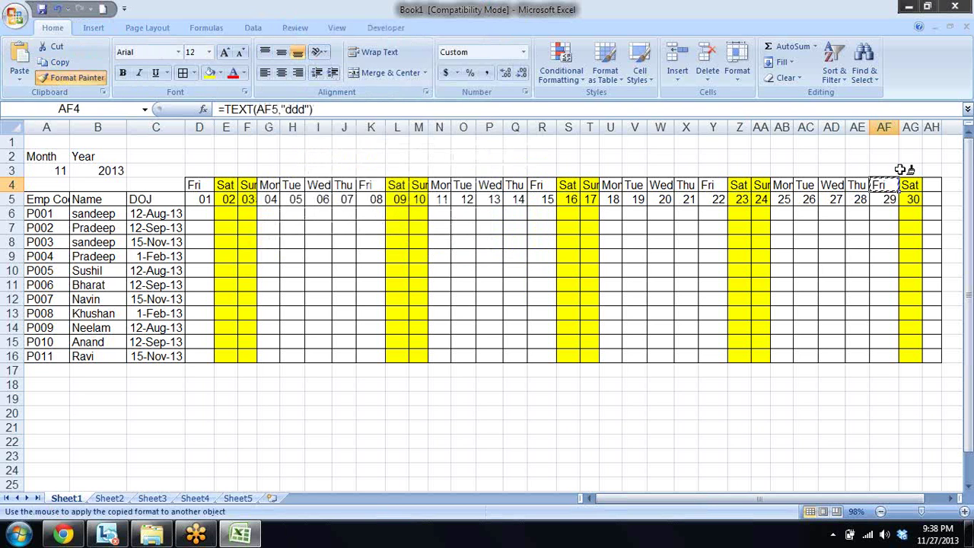
pyautogui.moveTo(882, 185); pyautogui.dragTo(934, 356)
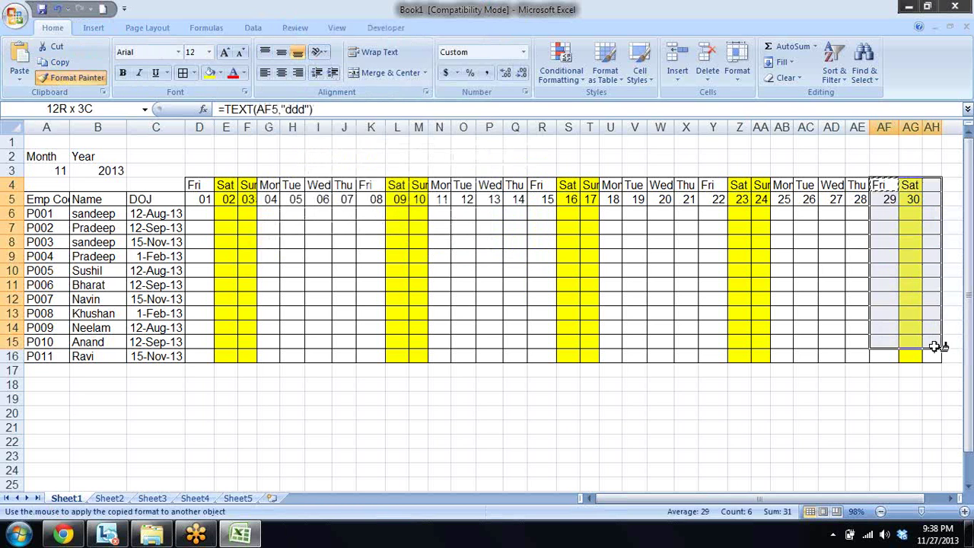
pyautogui.click(938, 388)
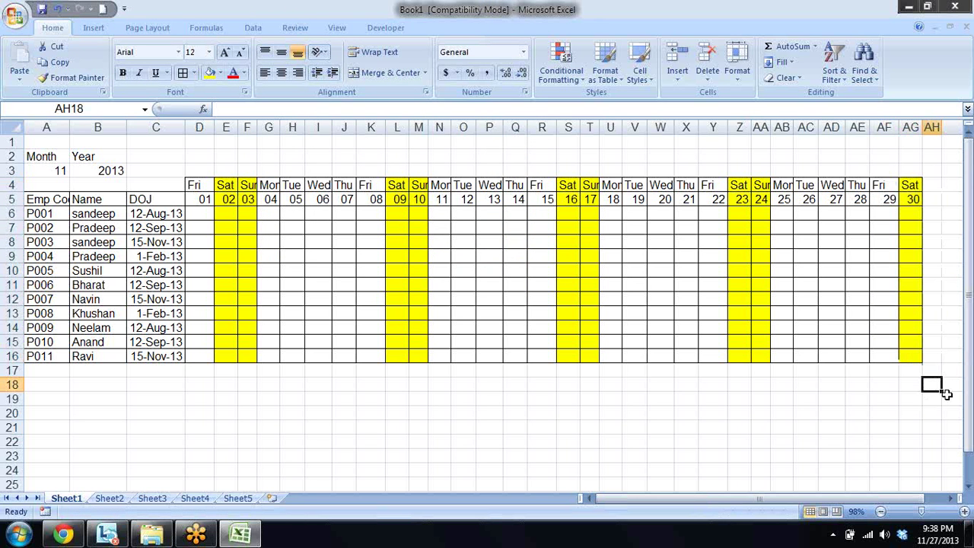
pyautogui.click(881, 228)
pyautogui.press('Left')
pyautogui.press('Left')
pyautogui.press('Left')
pyautogui.press('Left')
pyautogui.press('Left')
pyautogui.press('Left')
pyautogui.press('Left')
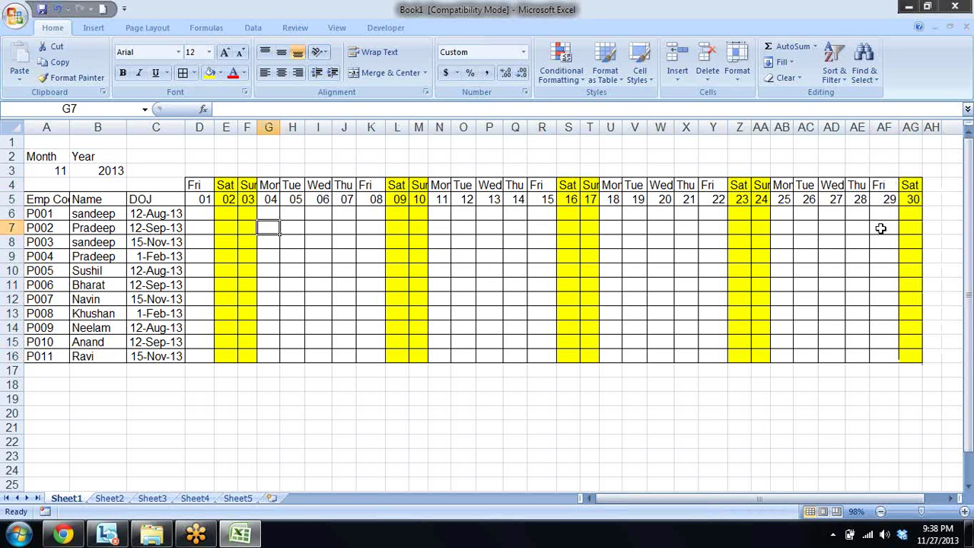
# - Switch the A3 month to 12, then to 2, to test the headers
pyautogui.click(47, 171)
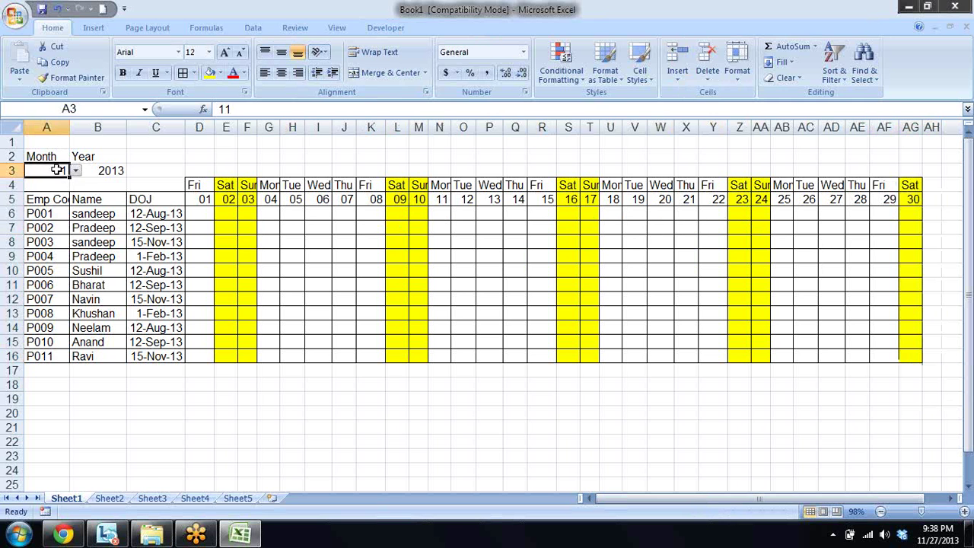
pyautogui.click(76, 172)
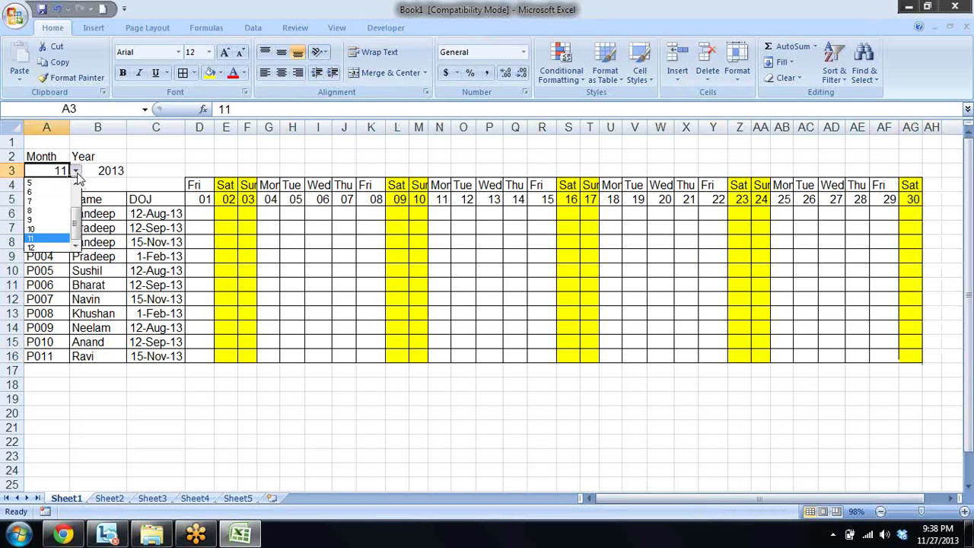
pyautogui.click(64, 247)
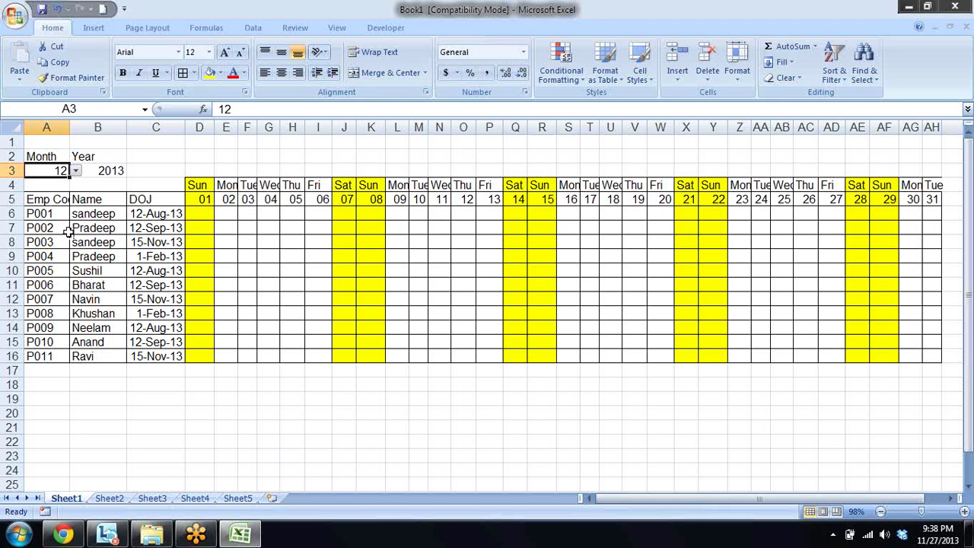
pyautogui.click(76, 172)
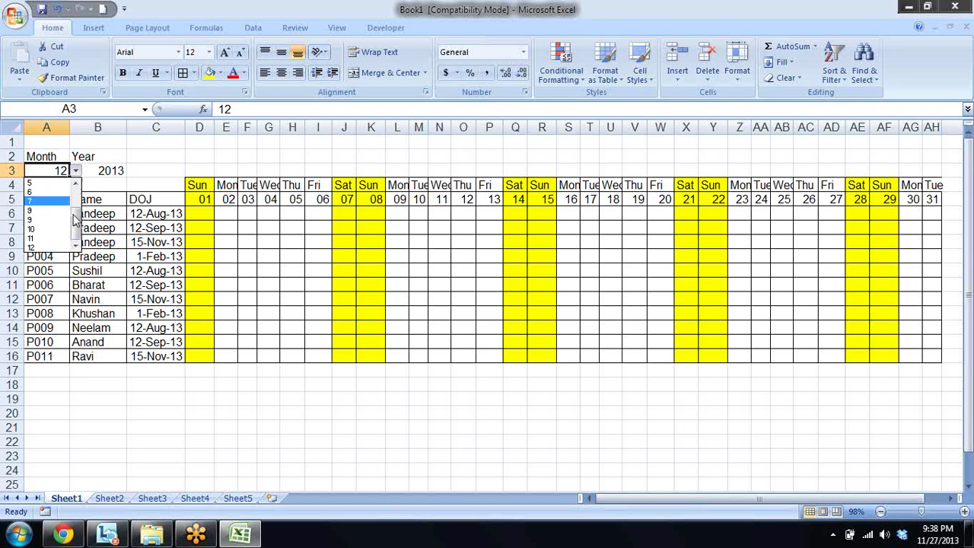
pyautogui.moveTo(75, 219); pyautogui.dragTo(74, 201)
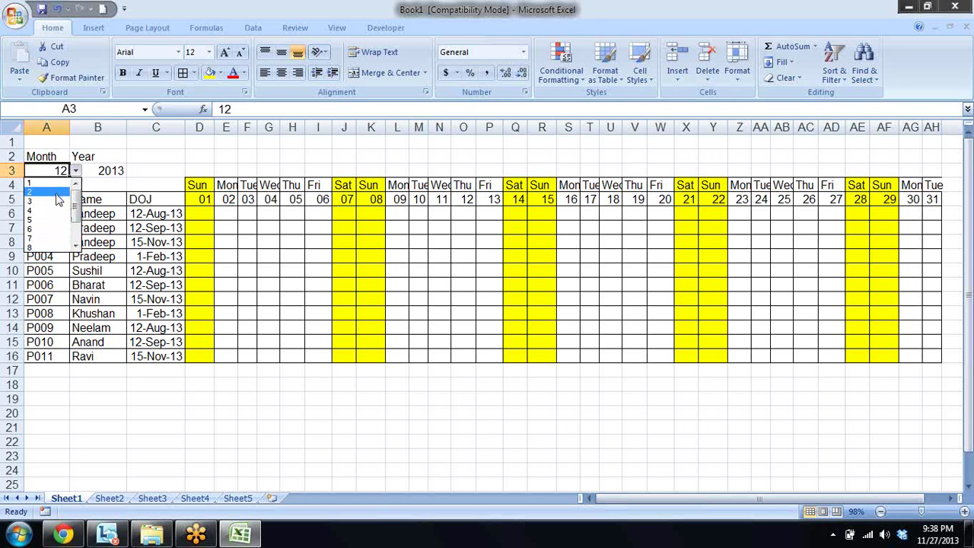
pyautogui.click(57, 195)
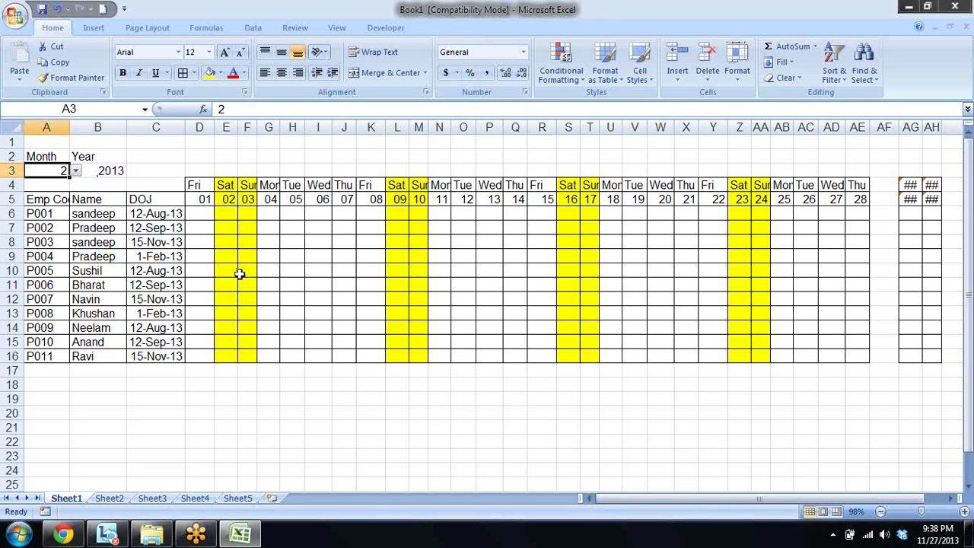
pyautogui.click(915, 185)
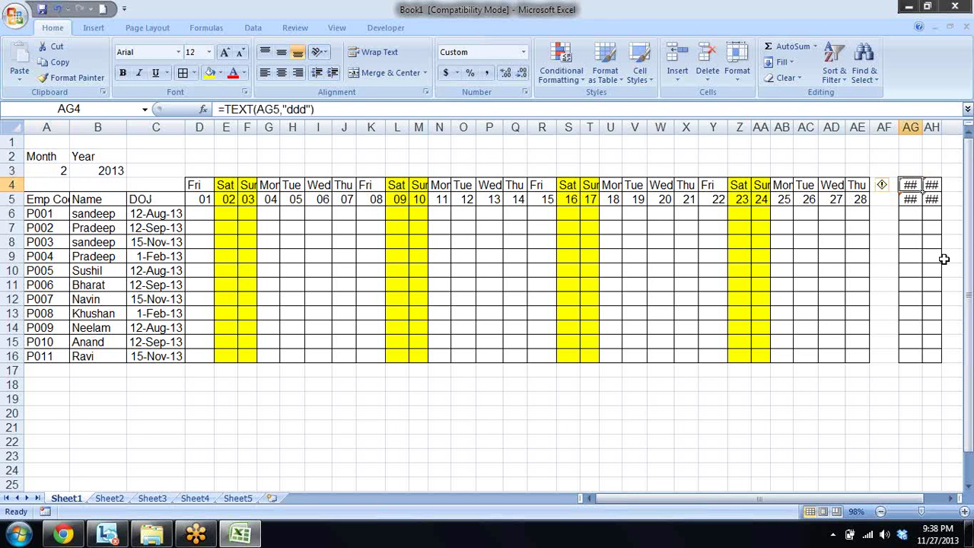
pyautogui.click(912, 200)
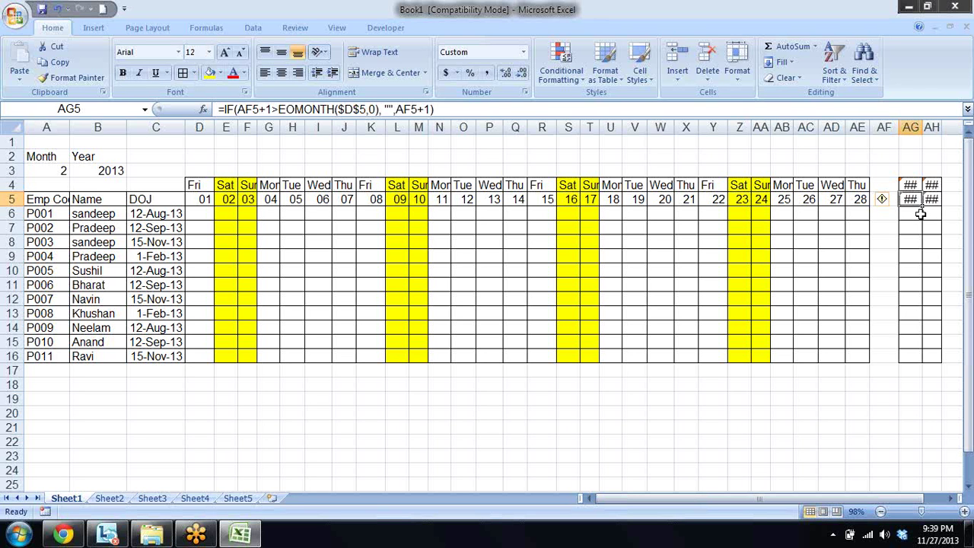
pyautogui.click(864, 200)
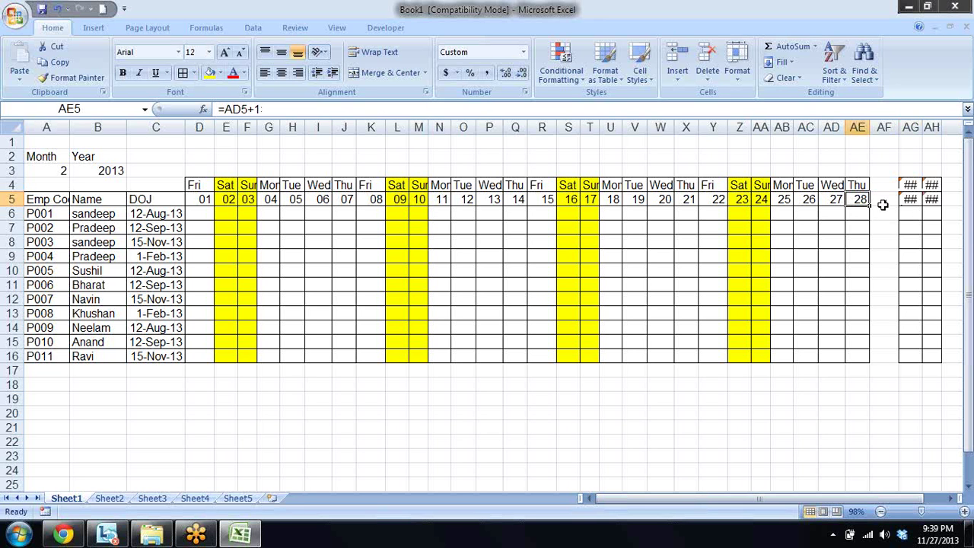
pyautogui.click(883, 201)
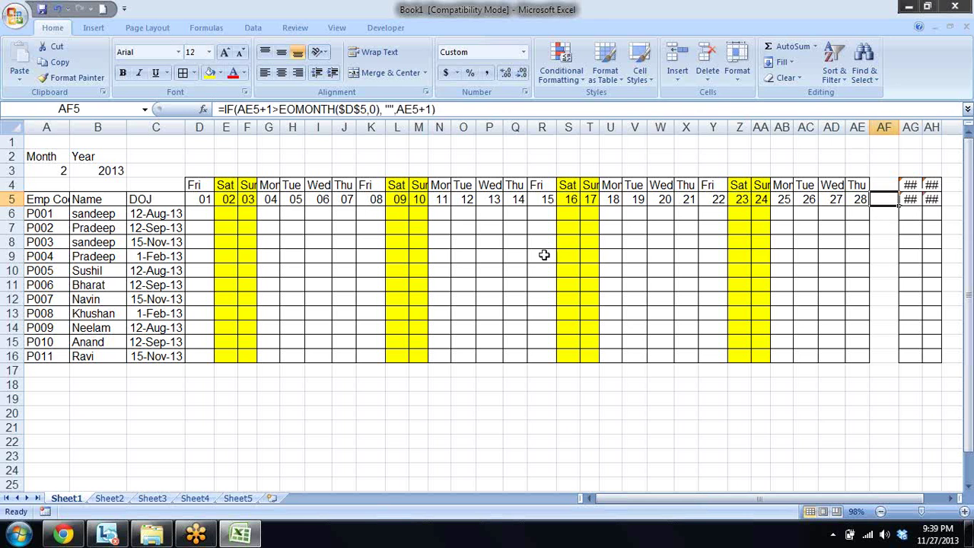
# - Wrap the AF5 formula in IFERROR with a "" fallback and fill it to AH5
pyautogui.click(221, 109)
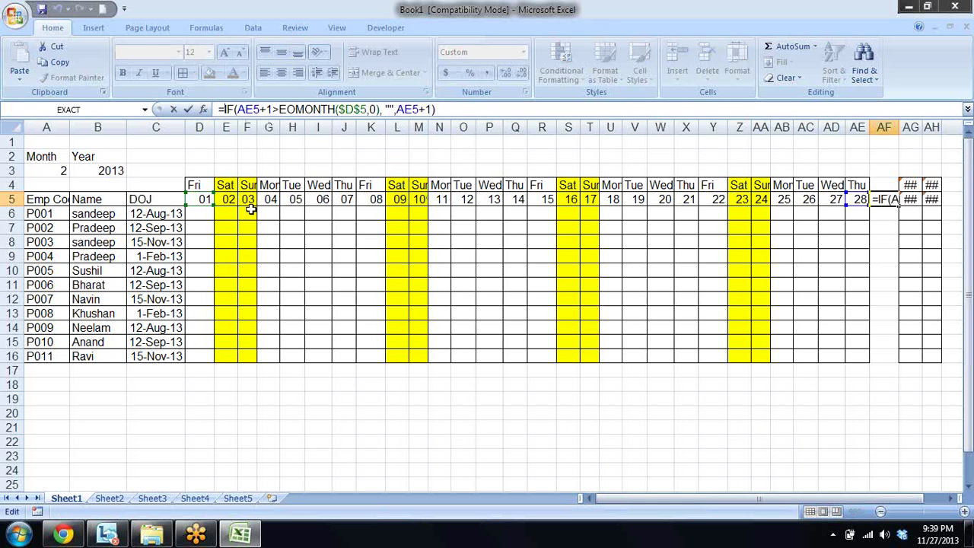
pyautogui.write('ife')
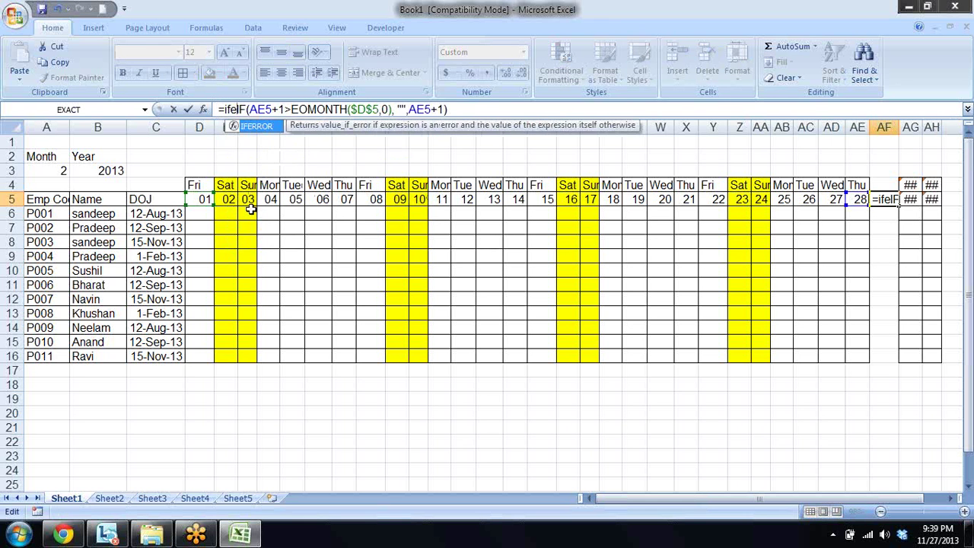
pyautogui.press('Tab')
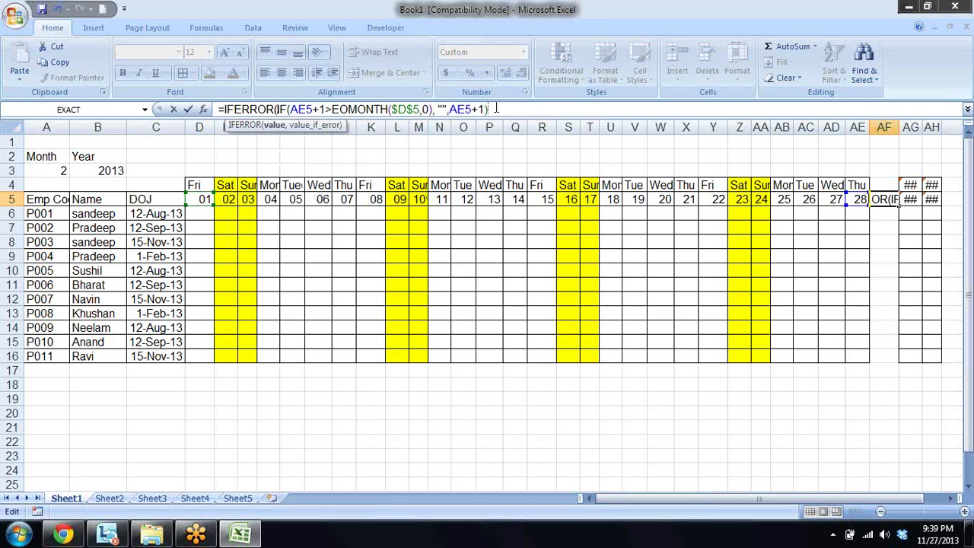
pyautogui.write(',""')
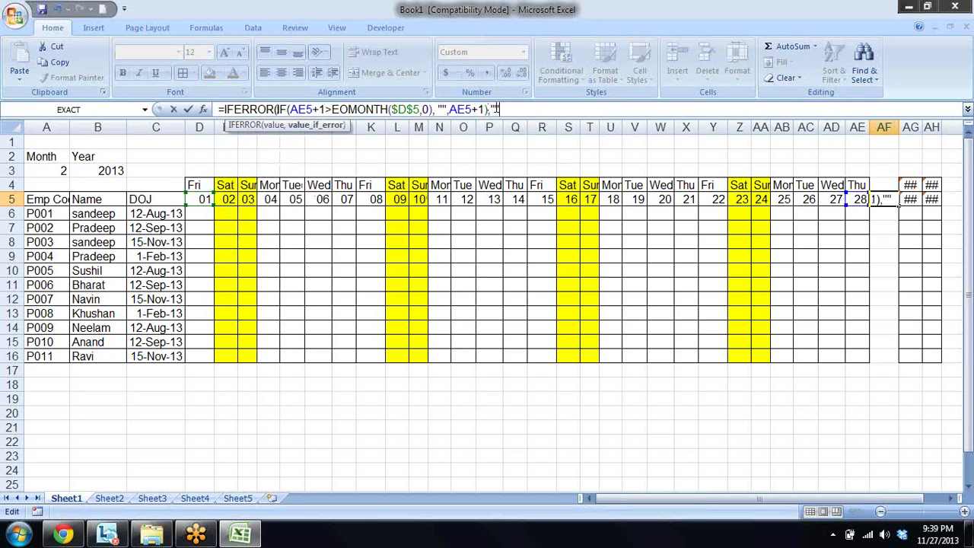
pyautogui.write(')')
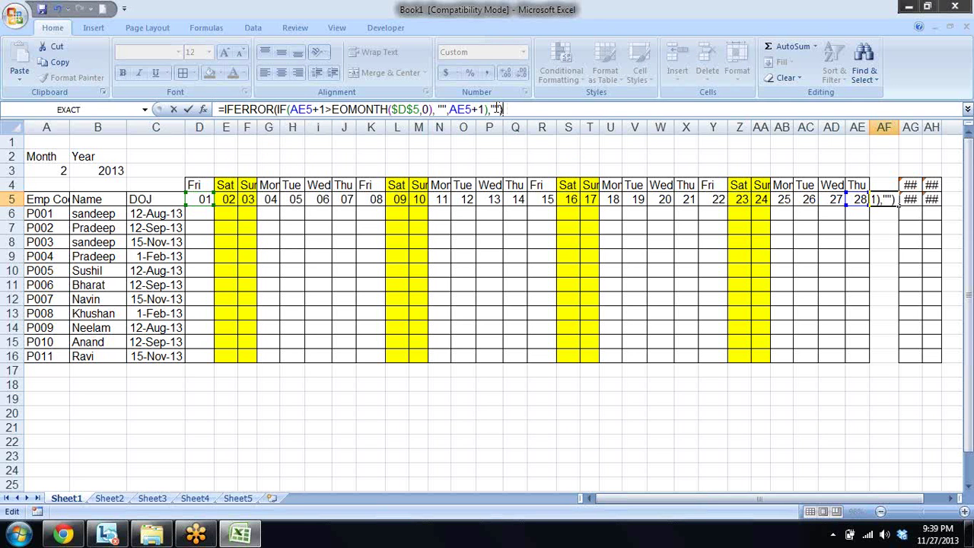
pyautogui.press('Left')
pyautogui.press('Left')
pyautogui.press('Left')
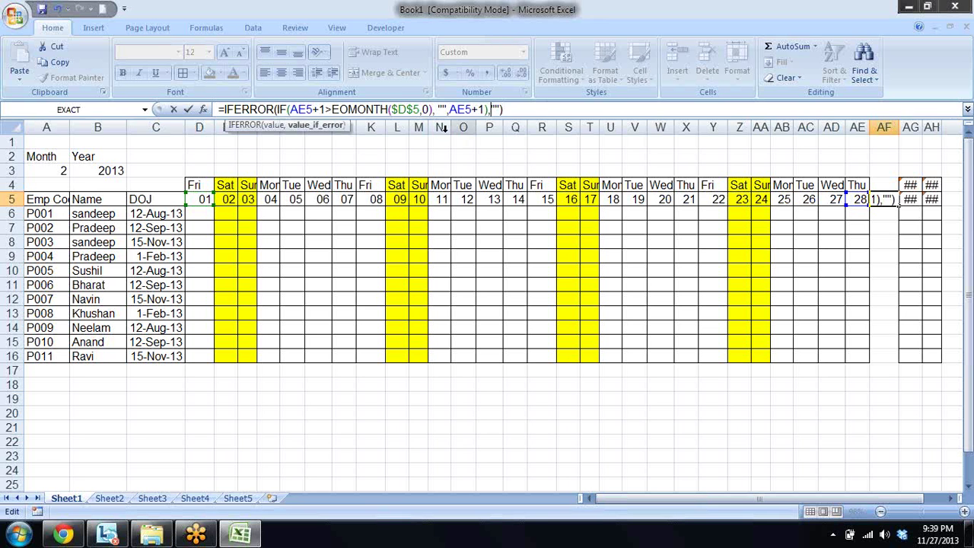
pyautogui.click(275, 126)
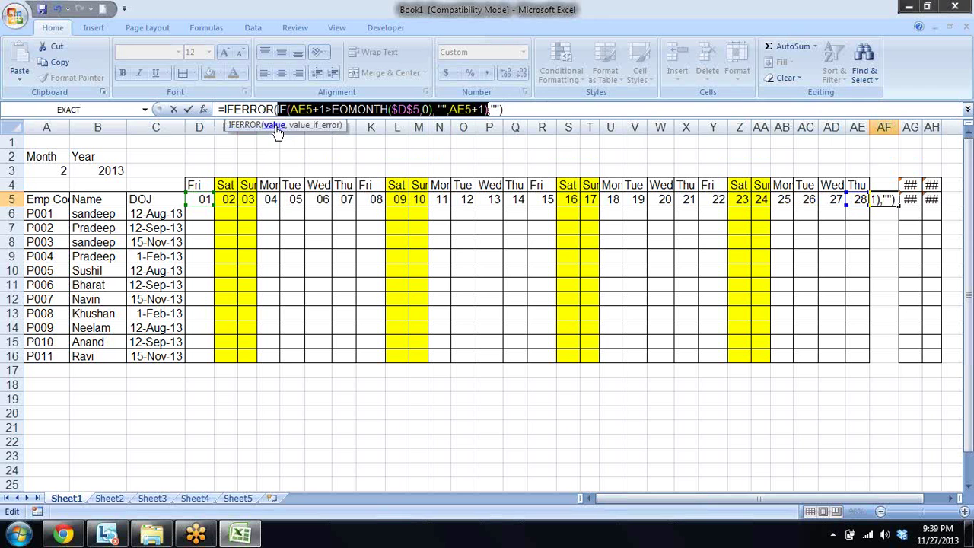
pyautogui.click(307, 126)
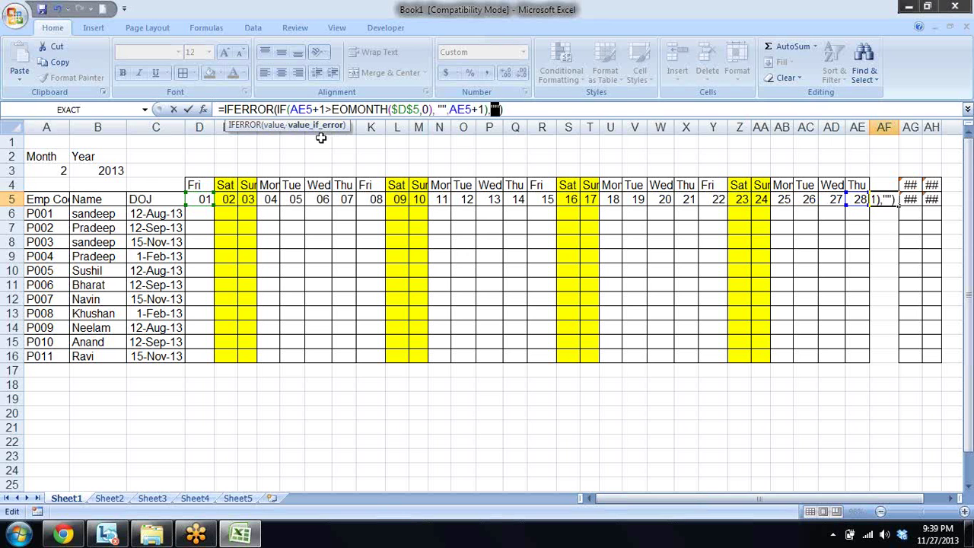
pyautogui.press('Return')
pyautogui.press('Up')
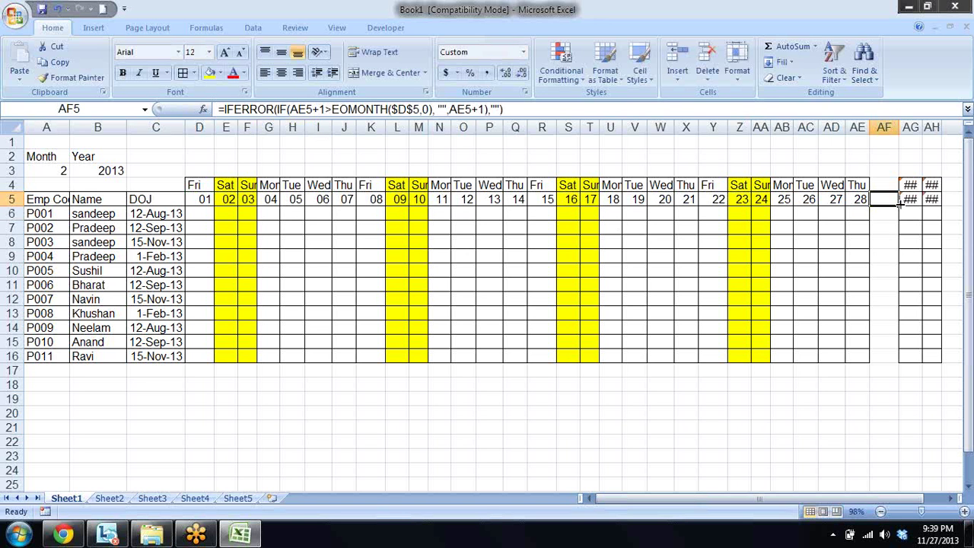
pyautogui.moveTo(899, 205); pyautogui.dragTo(942, 204)
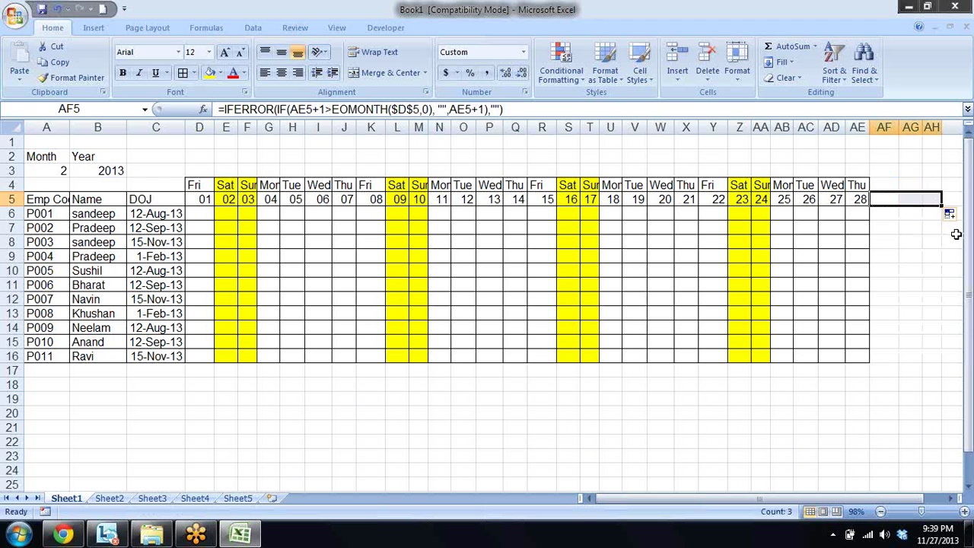
# - Finish the fill and try months 8, 12 and 7 from the A3 dropdown
pyautogui.click(910, 240)
pyautogui.press('Up')
pyautogui.press('Up')
pyautogui.press('Up')
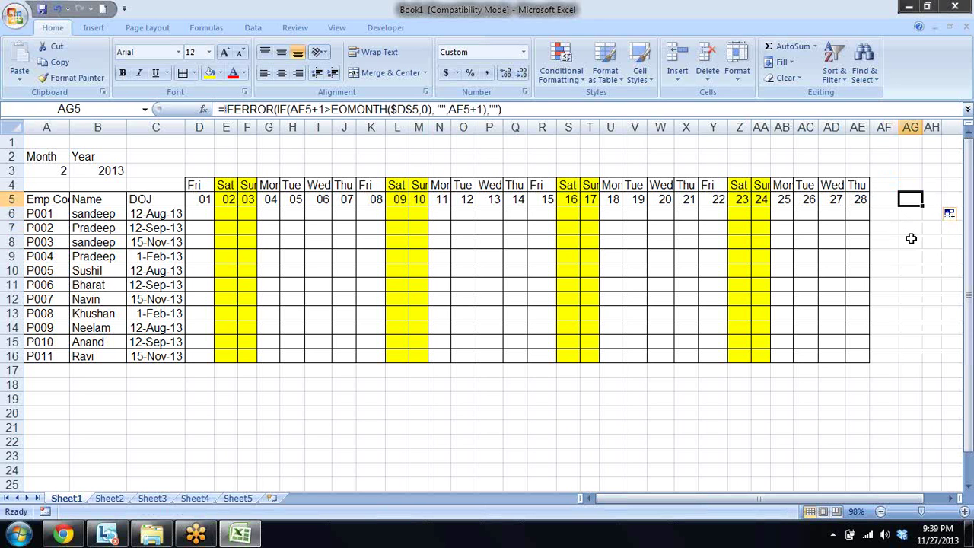
pyautogui.press('Left')
pyautogui.press('Left')
pyautogui.press('Left')
pyautogui.press('Left')
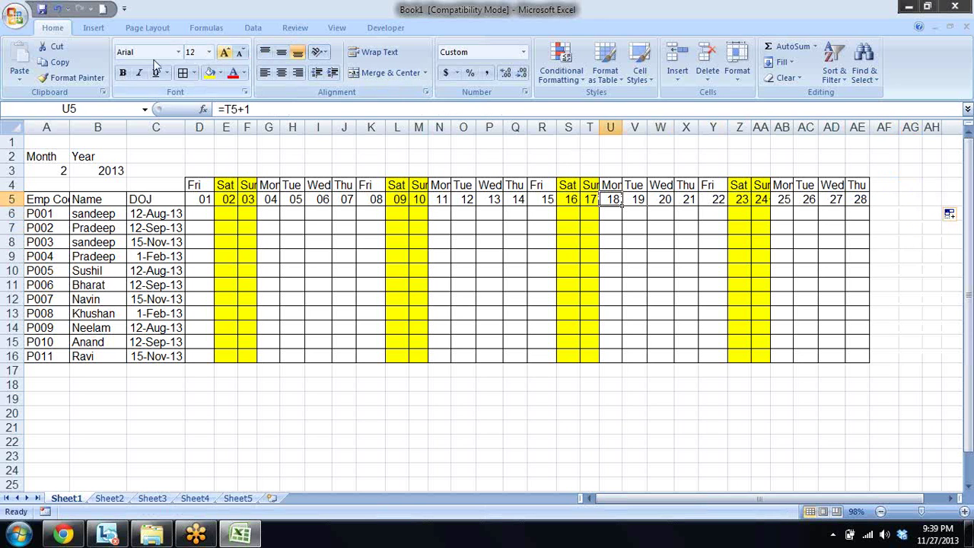
pyautogui.click(56, 172)
pyautogui.click(77, 172)
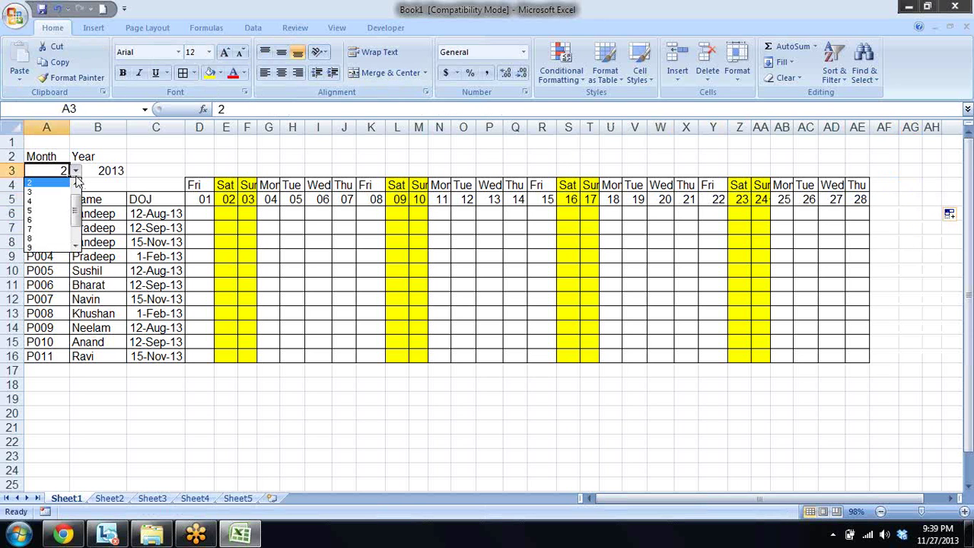
pyautogui.click(57, 243)
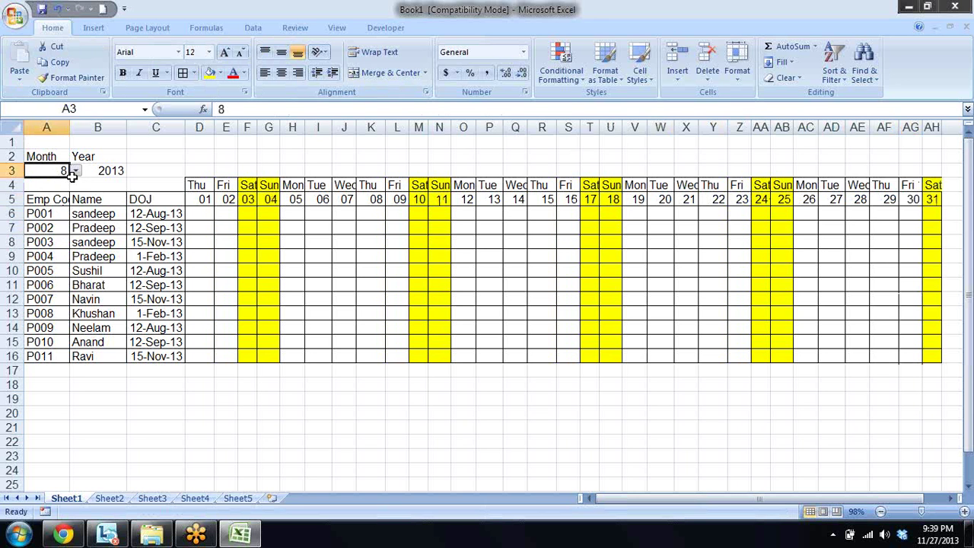
pyautogui.click(76, 171)
pyautogui.click(51, 247)
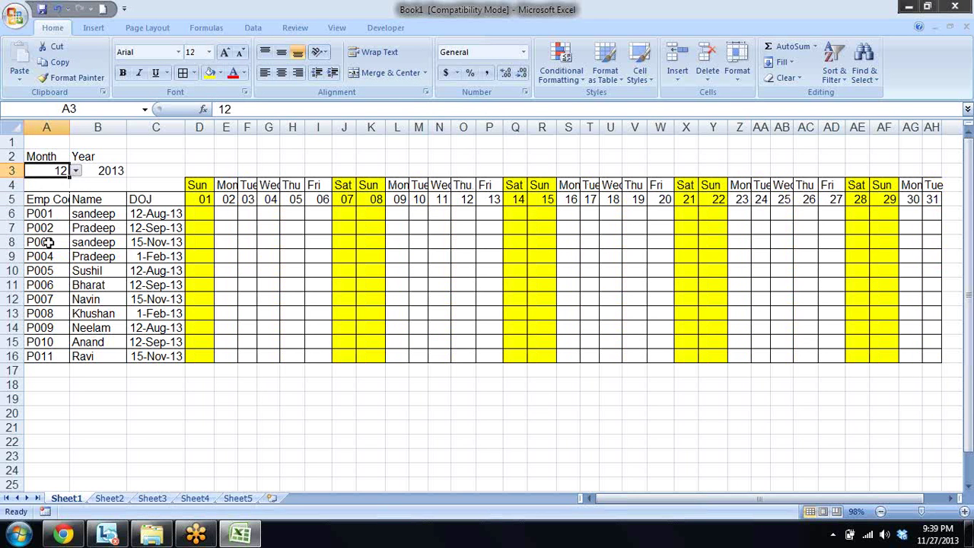
pyautogui.click(76, 172)
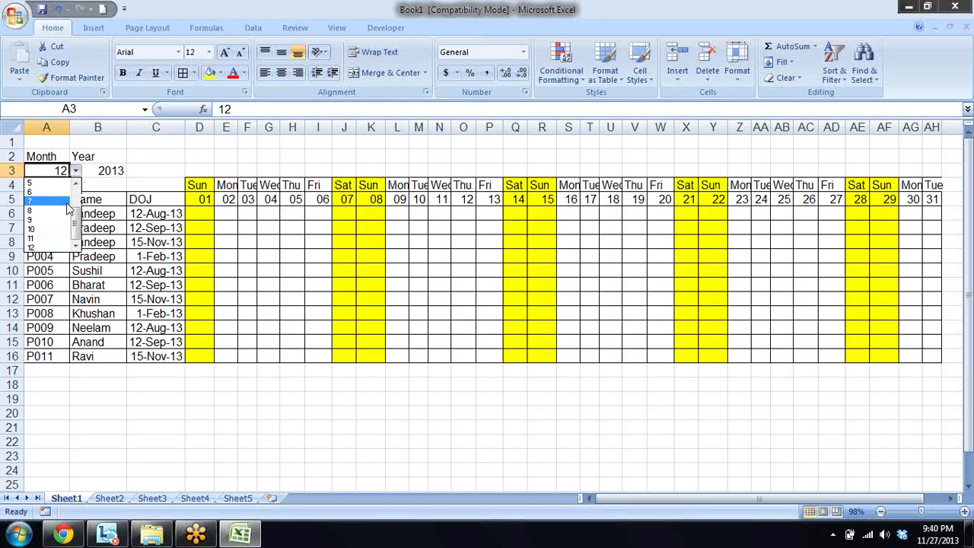
pyautogui.click(60, 255)
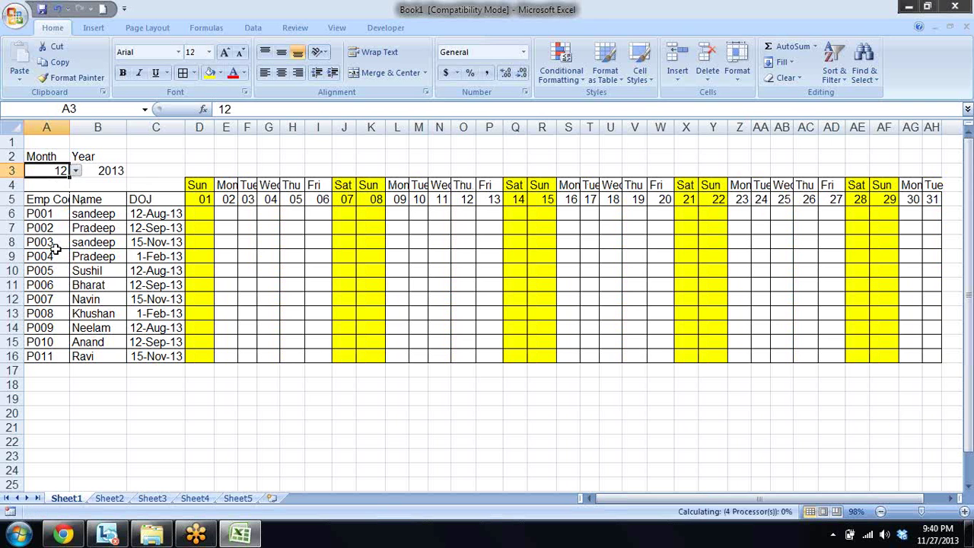
pyautogui.click(76, 171)
pyautogui.click(53, 199)
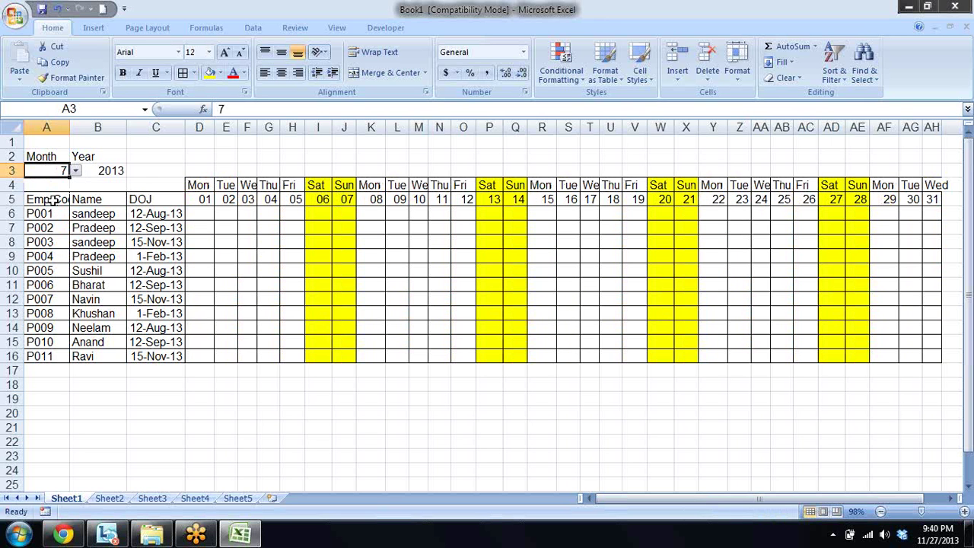
# - Widen column AH and set the month to 9 for September
pyautogui.click(298, 412)
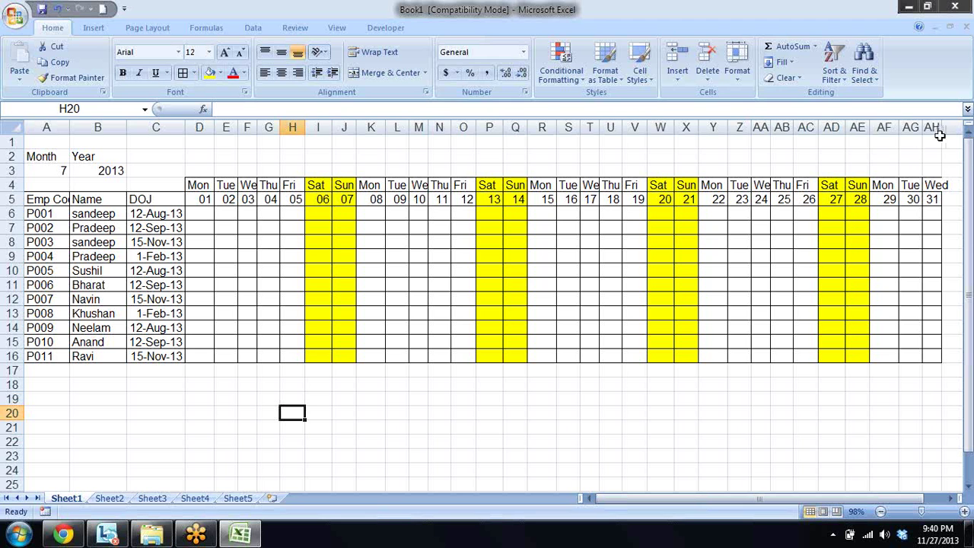
pyautogui.moveTo(942, 128); pyautogui.dragTo(952, 128)
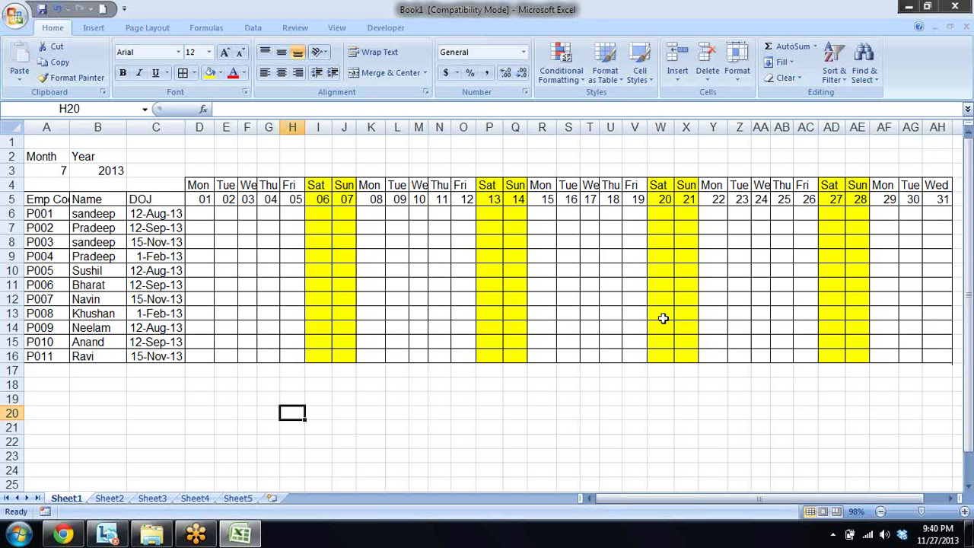
pyautogui.press('Up')
pyautogui.click(45, 170)
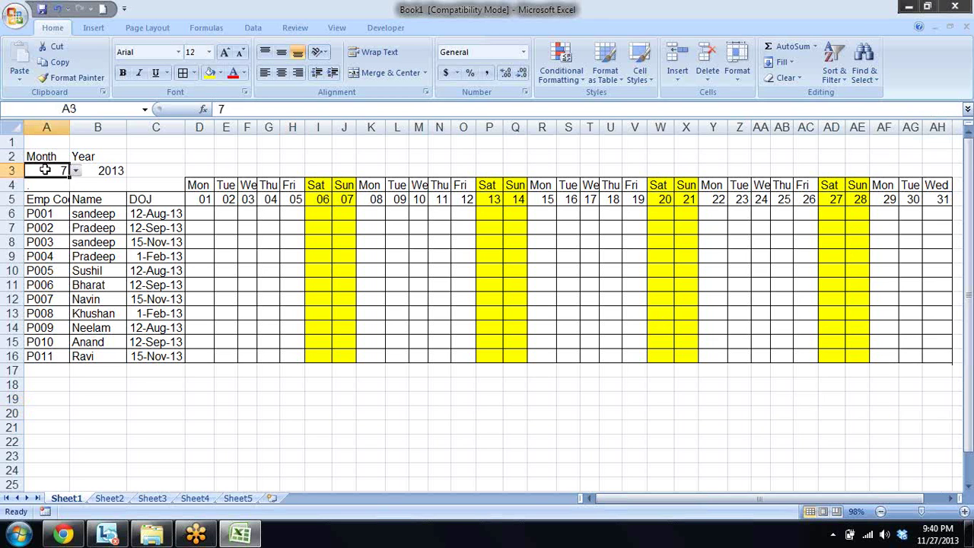
pyautogui.click(76, 171)
pyautogui.click(50, 221)
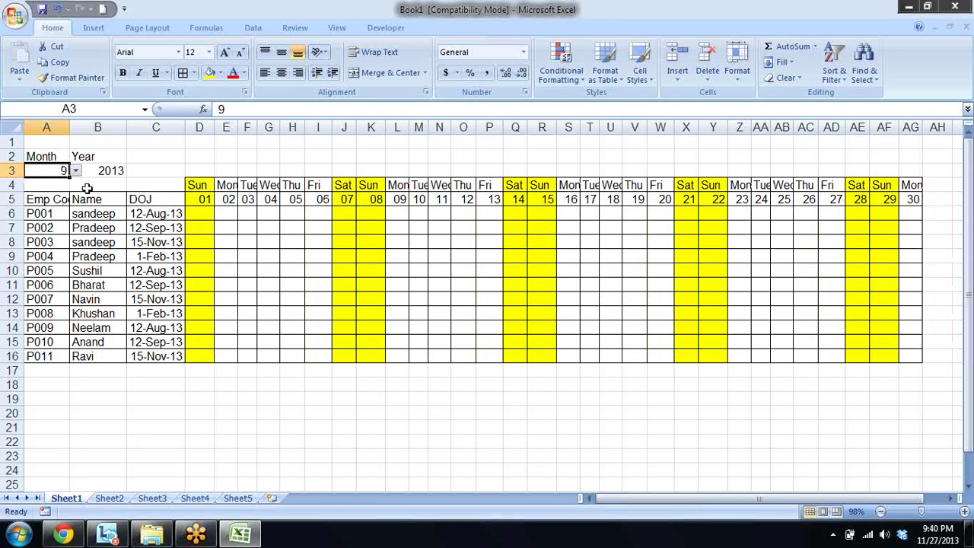
pyautogui.click(250, 216)
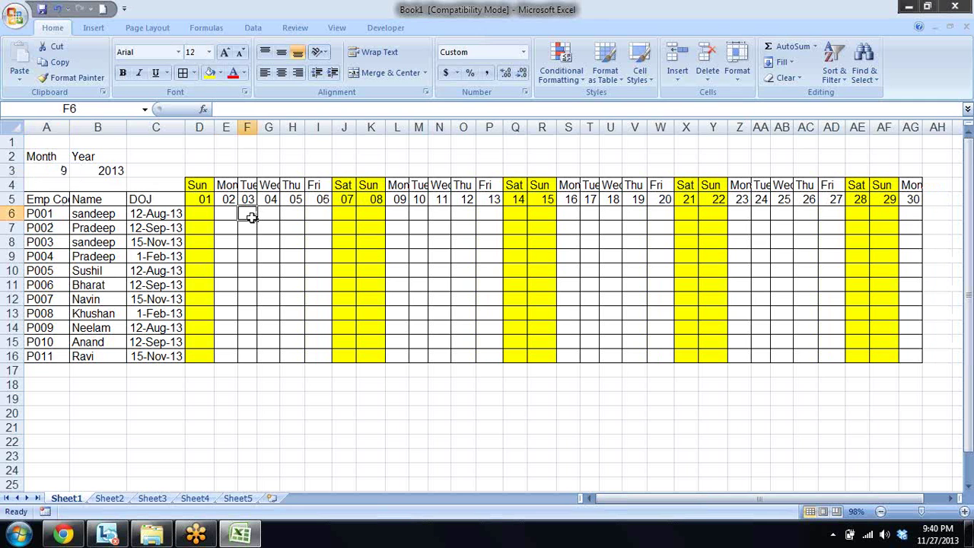
pyautogui.press('Left')
pyautogui.press('Left')
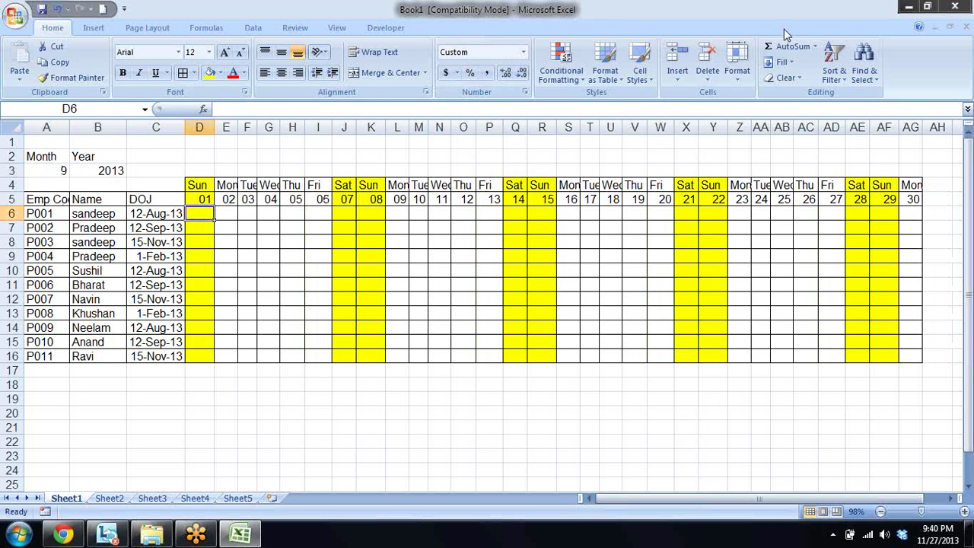
# - Merge and centre A1:AG1 and enter the title 'Attendance for the month of'
pyautogui.moveTo(909, 141); pyautogui.dragTo(34, 142)
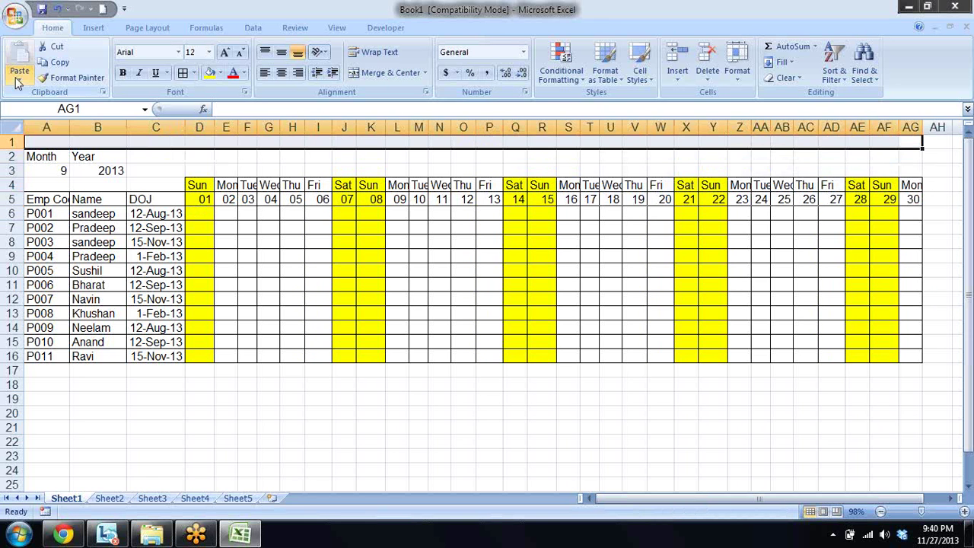
pyautogui.hotkey('alt', 'h')
pyautogui.press('m')
pyautogui.press('c')
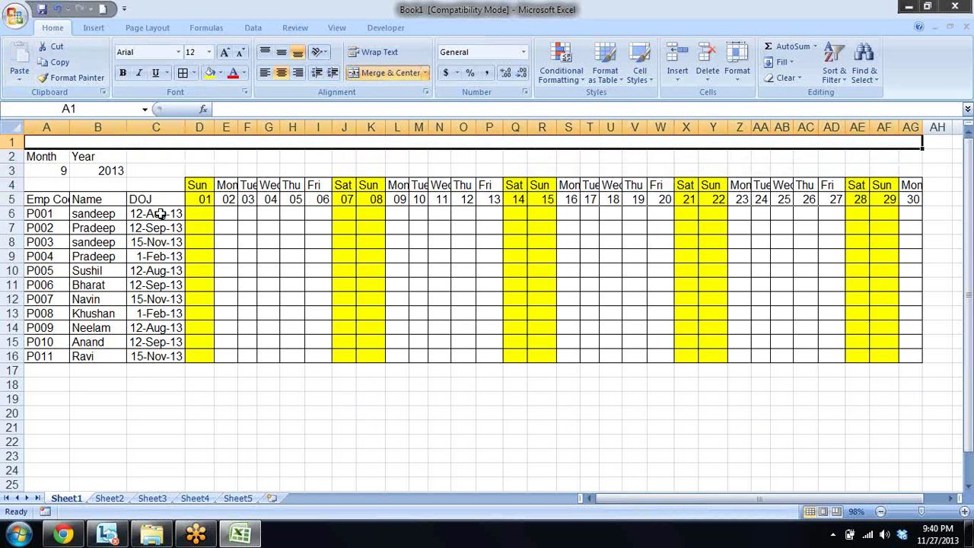
pyautogui.write('Attend')
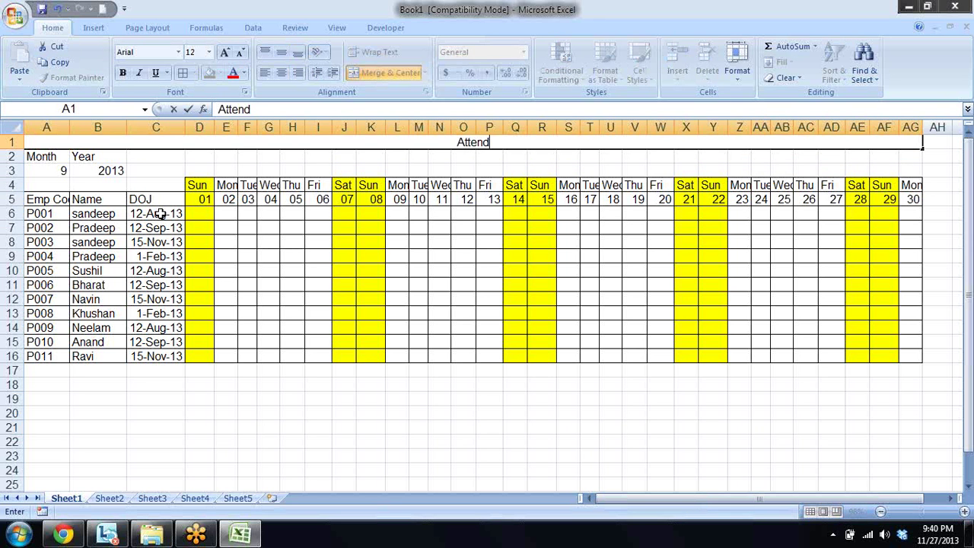
pyautogui.write('ance for the ')
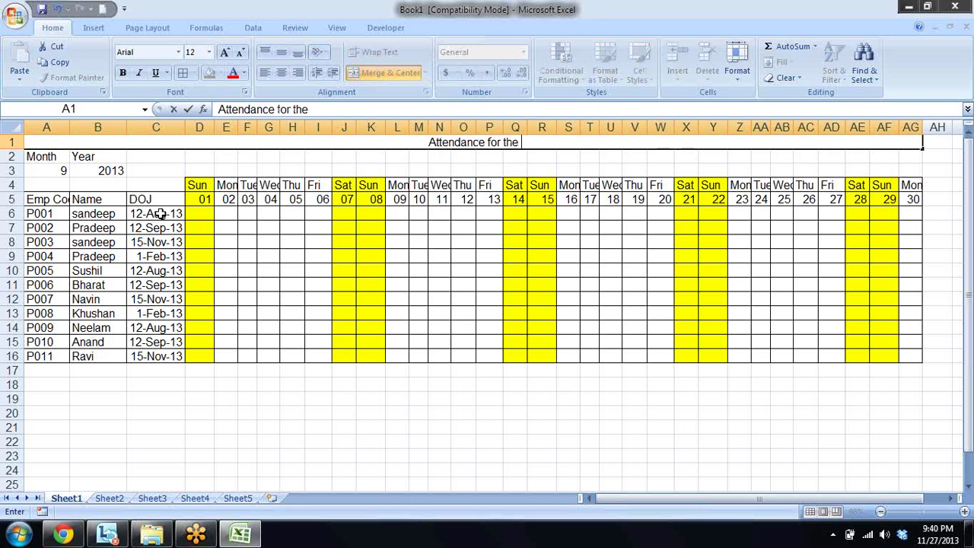
pyautogui.write('month of')
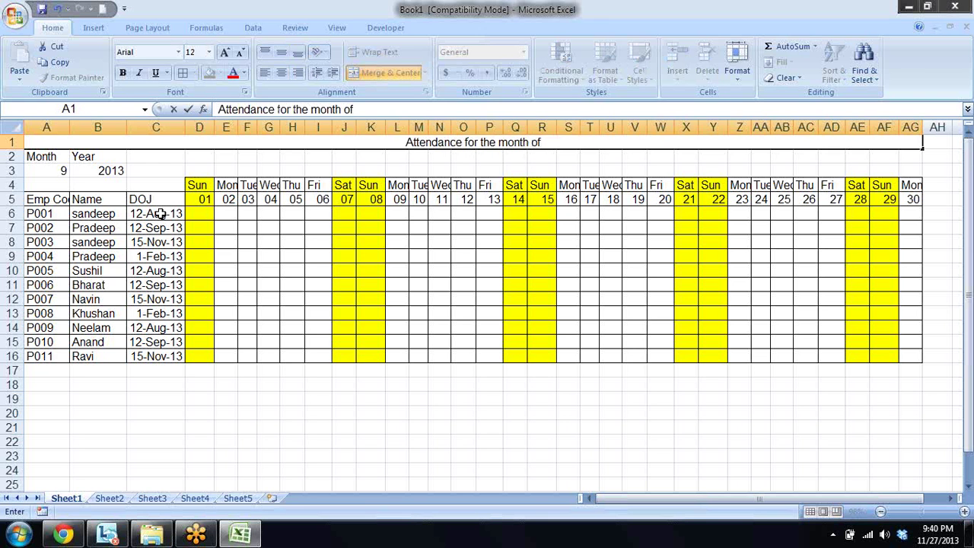
pyautogui.press('Return')
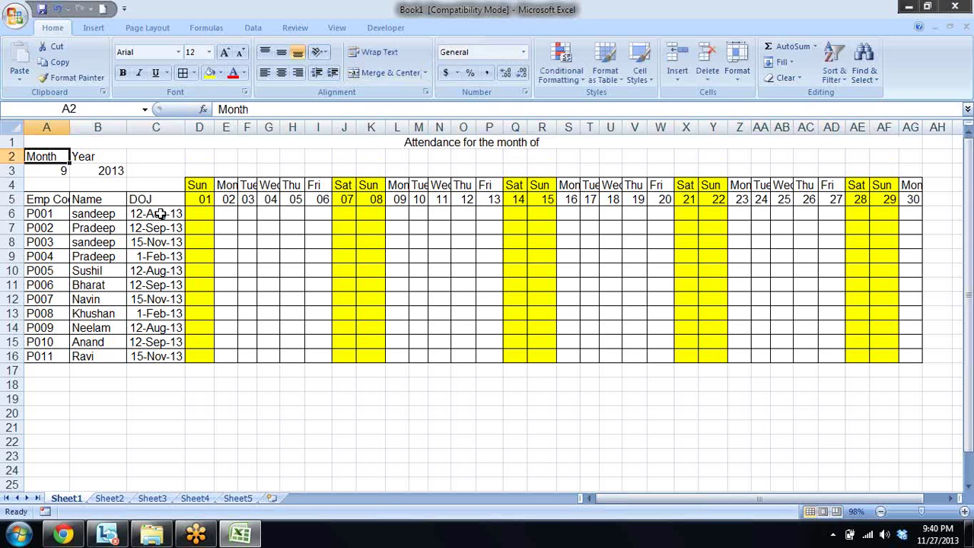
pyautogui.press('Up')
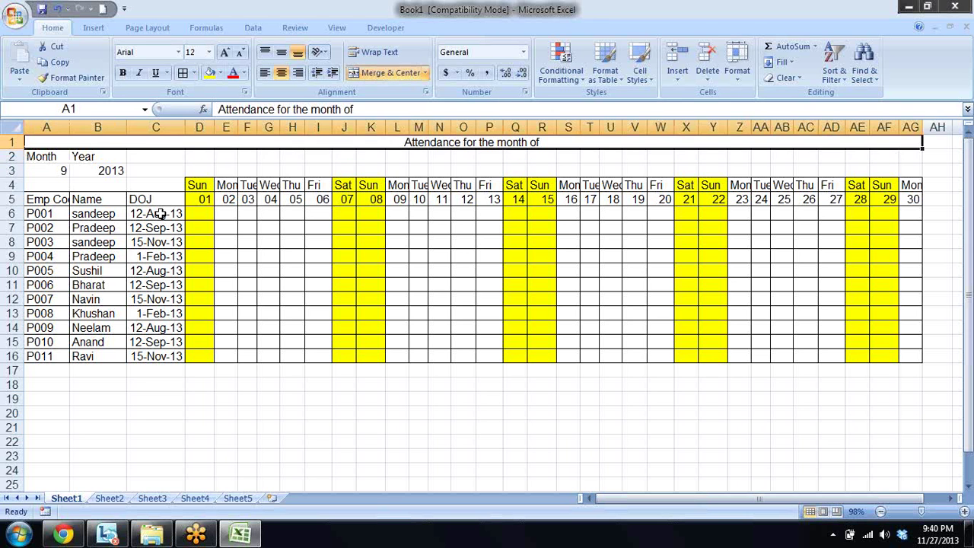
pyautogui.click(217, 109)
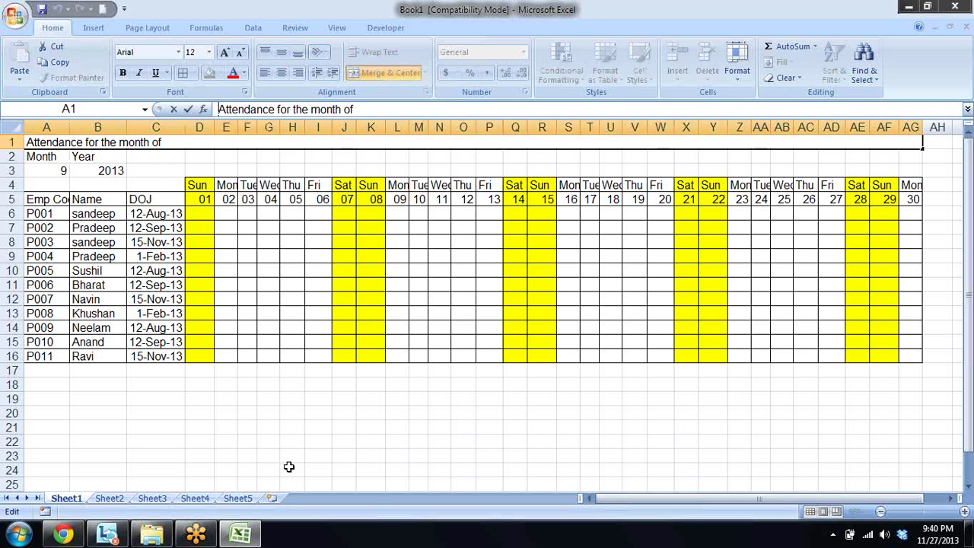
# - Build the A1 formula ="Attendance for the month of "&TEXT(D5,"mmmm-yy")
pyautogui.write('=')
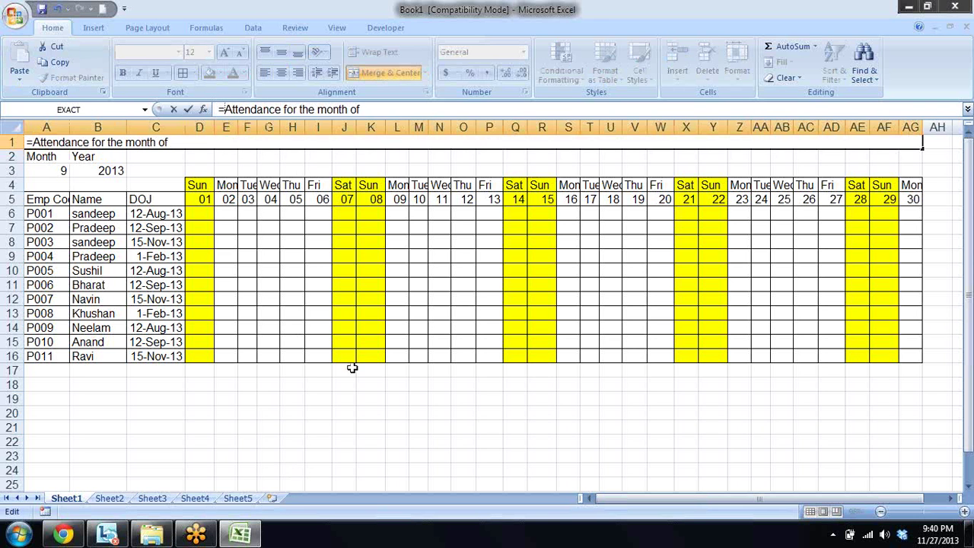
pyautogui.write('"')
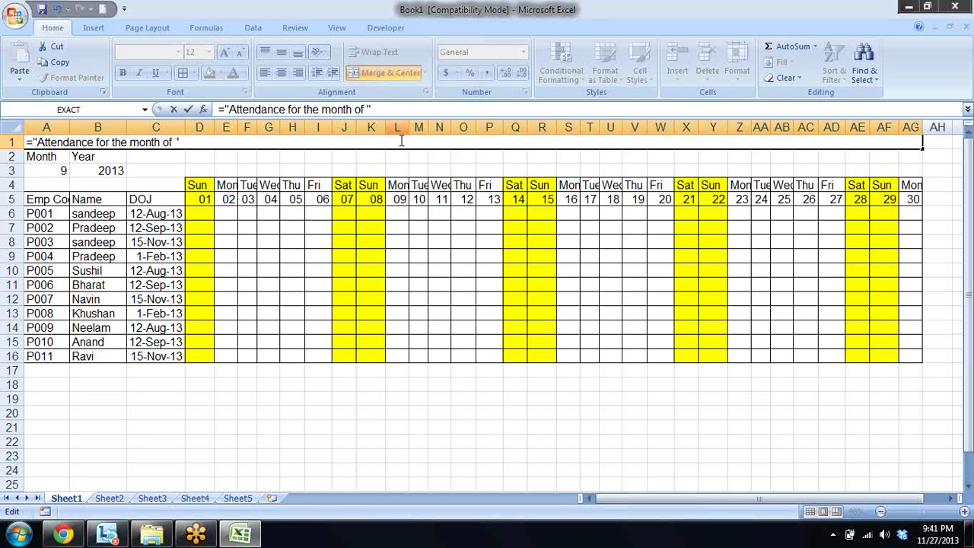
pyautogui.write('&')
pyautogui.click(202, 196)
pyautogui.press('BackSpace')
pyautogui.press('BackSpace')
pyautogui.write('TEXT')
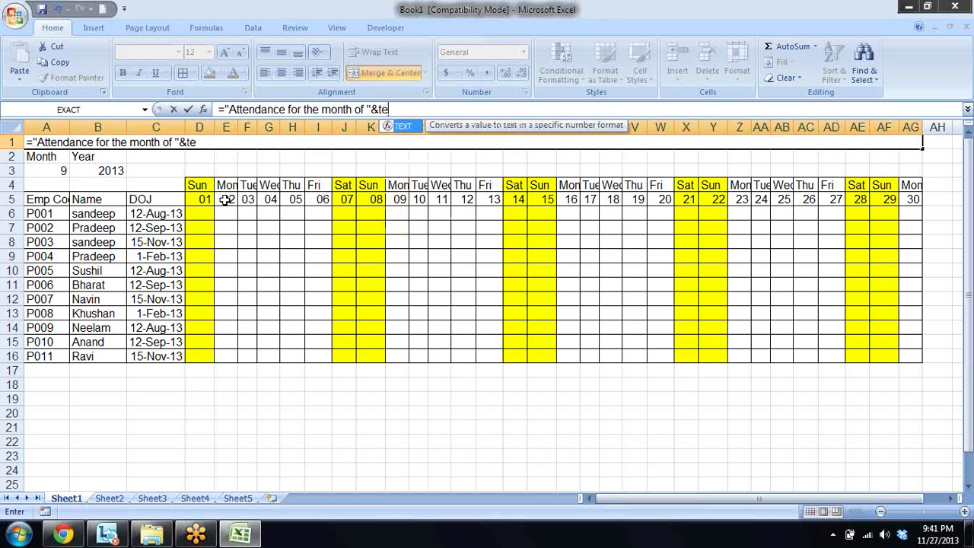
pyautogui.write('(')
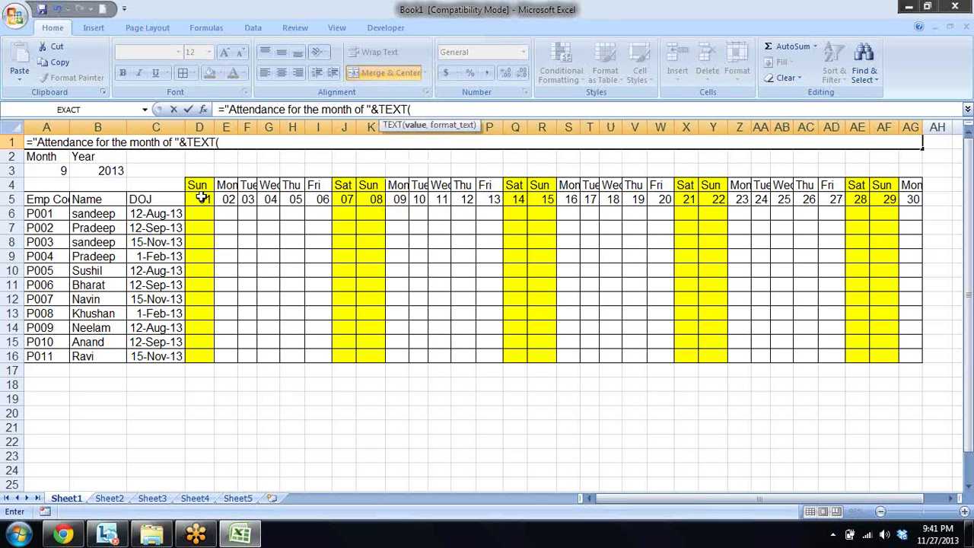
pyautogui.click(201, 196)
pyautogui.write(',')
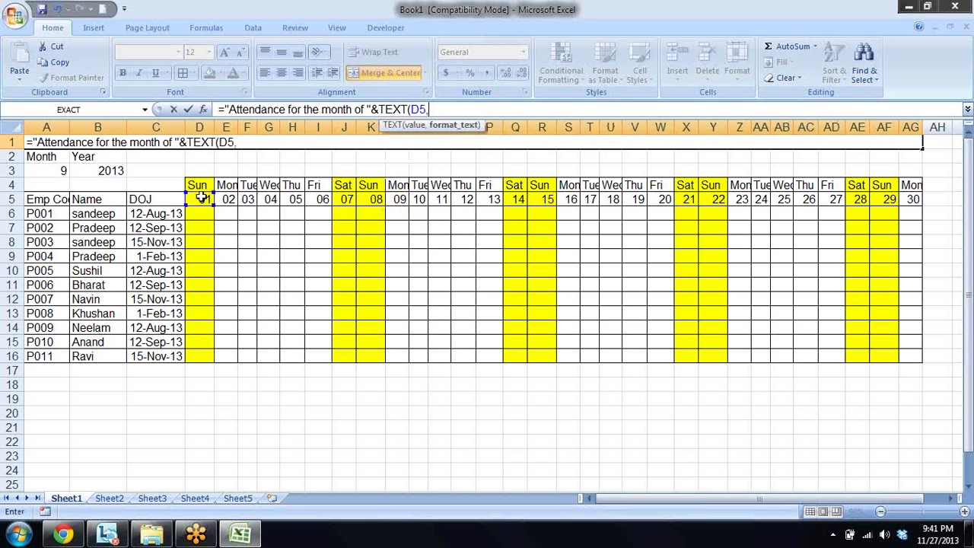
pyautogui.write('"m')
pyautogui.write('mmm')
pyautogui.write('m-')
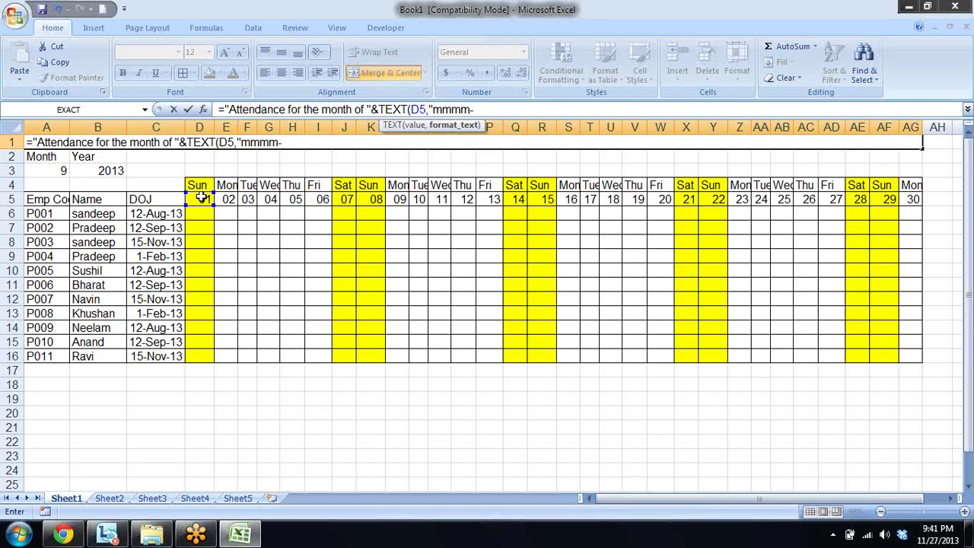
pyautogui.write('yy"')
pyautogui.write(')')
# - Commit the title formula and change the A3 month to 10, then 11
pyautogui.press('Return')
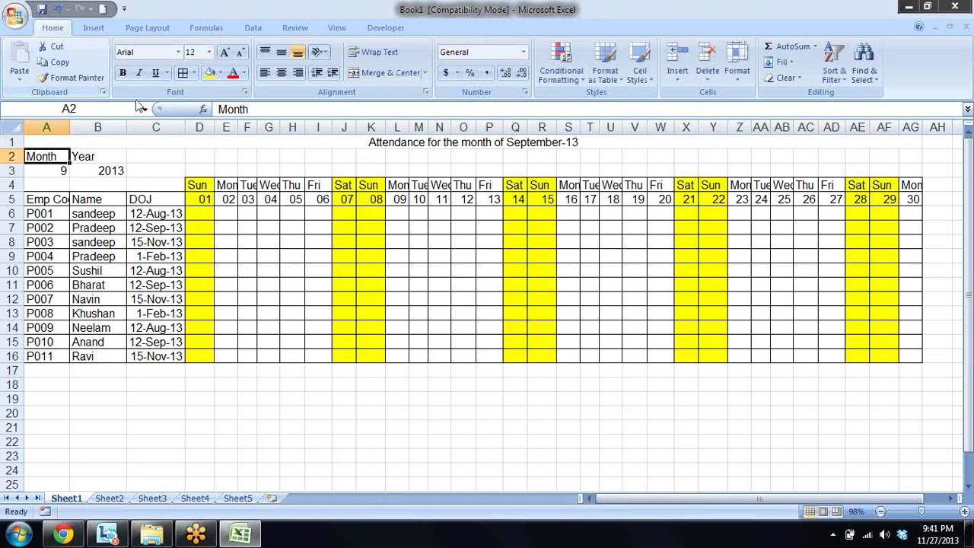
pyautogui.click(60, 172)
pyautogui.click(76, 171)
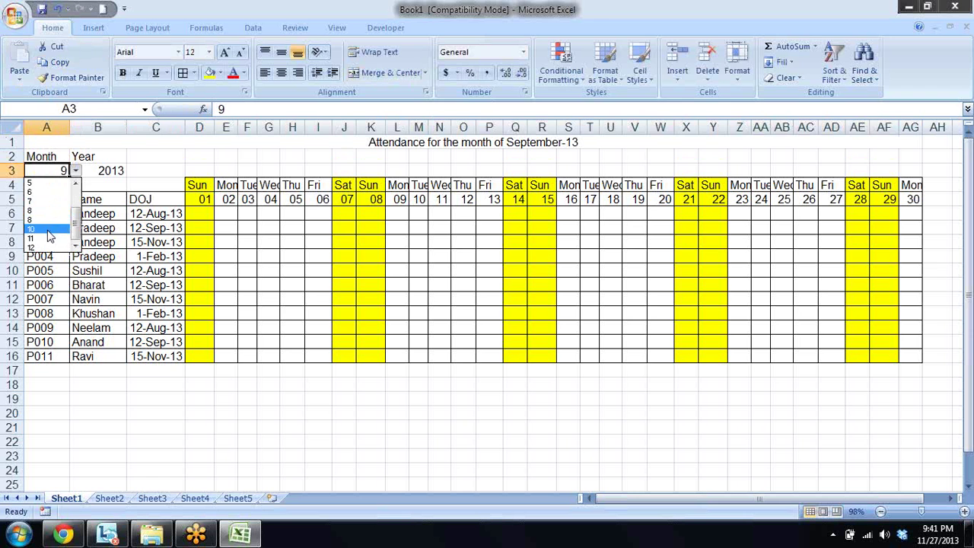
pyautogui.click(52, 229)
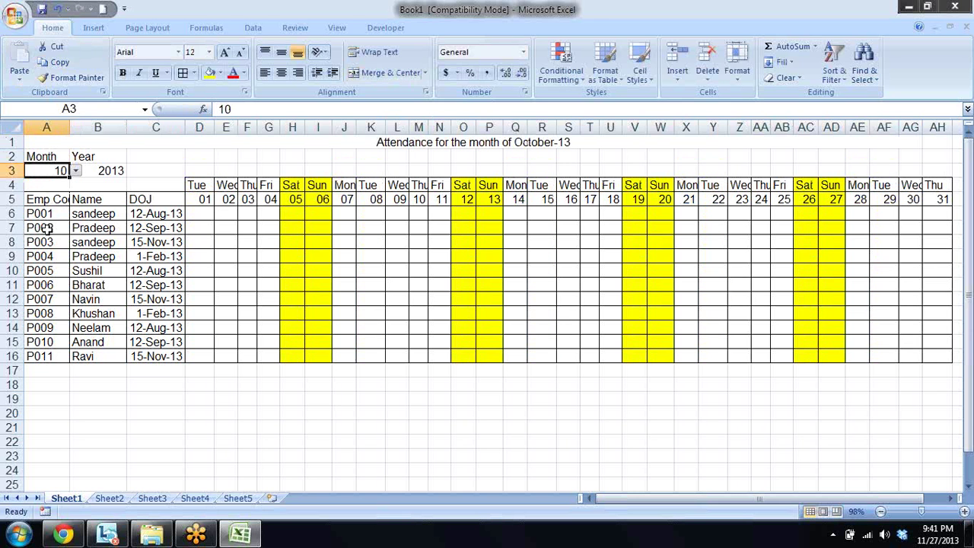
pyautogui.click(76, 171)
pyautogui.click(48, 239)
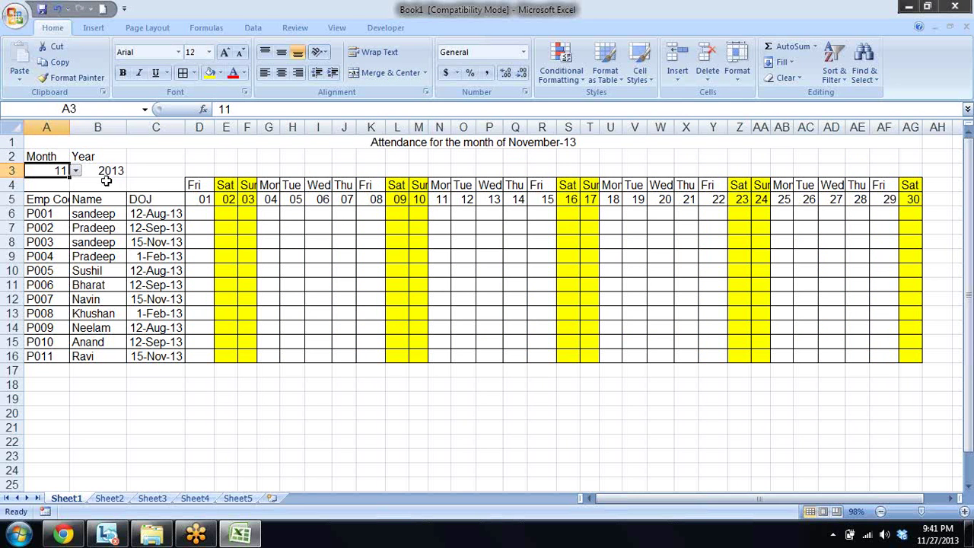
# - Set the B3 year to 2012 so the title shows November-12
pyautogui.click(107, 170)
pyautogui.click(133, 172)
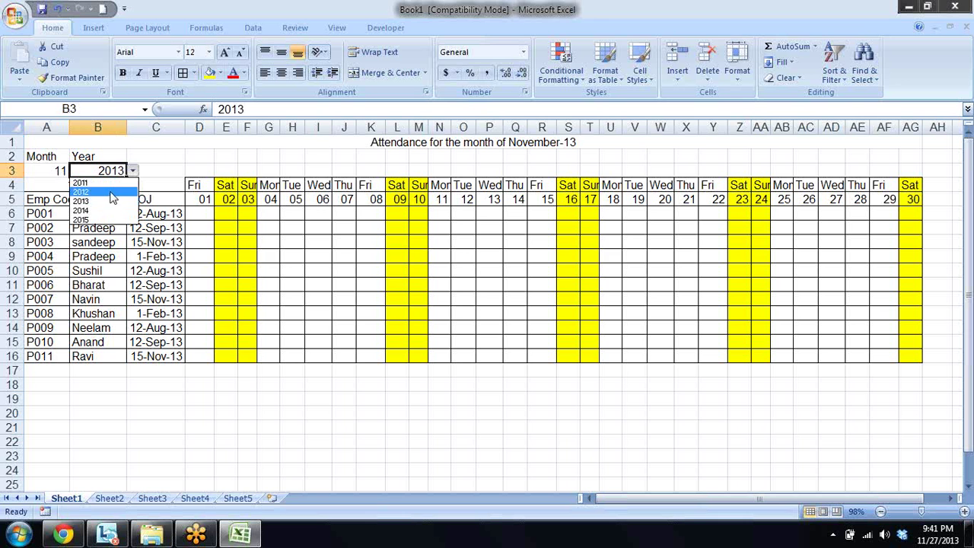
pyautogui.click(108, 192)
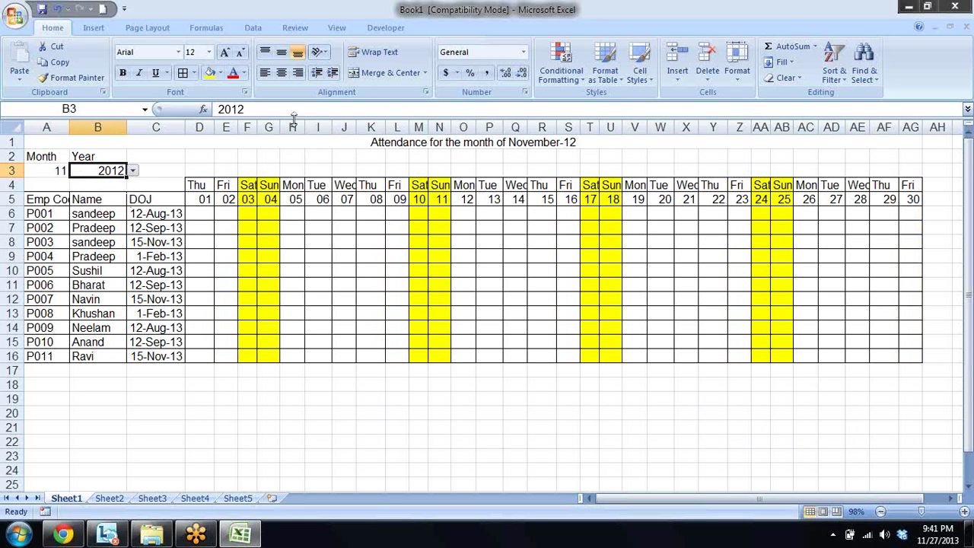
pyautogui.click(275, 146)
# - Bold the A1 title, enlarge its font two sizes, and check the weekday cells
pyautogui.hotkey('ctrl', 'b')
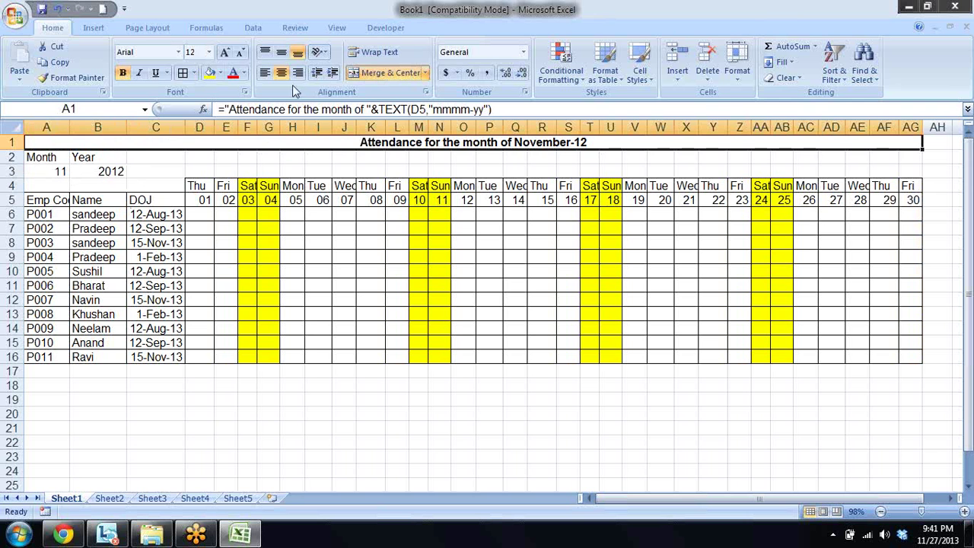
pyautogui.click(225, 53)
pyautogui.click(225, 53)
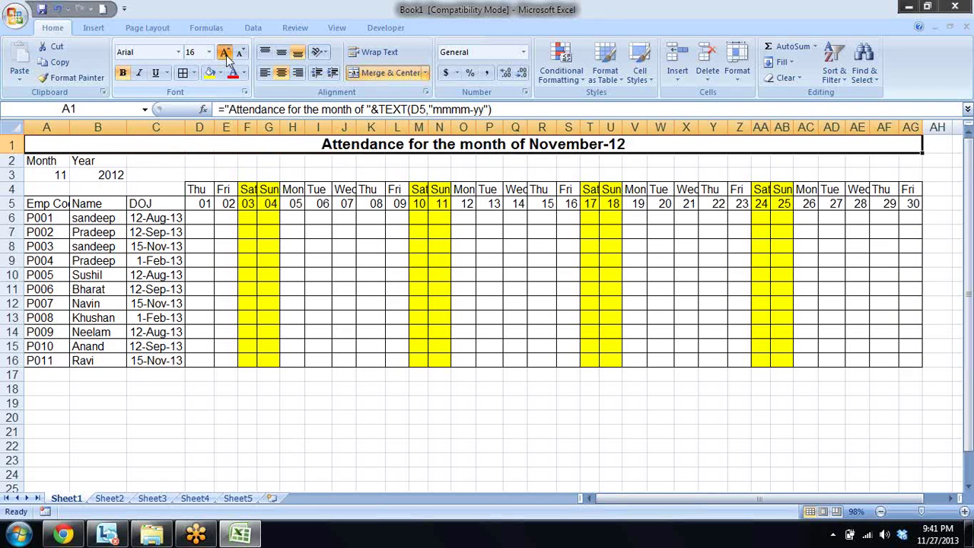
pyautogui.click(226, 54)
pyautogui.click(226, 55)
pyautogui.click(268, 308)
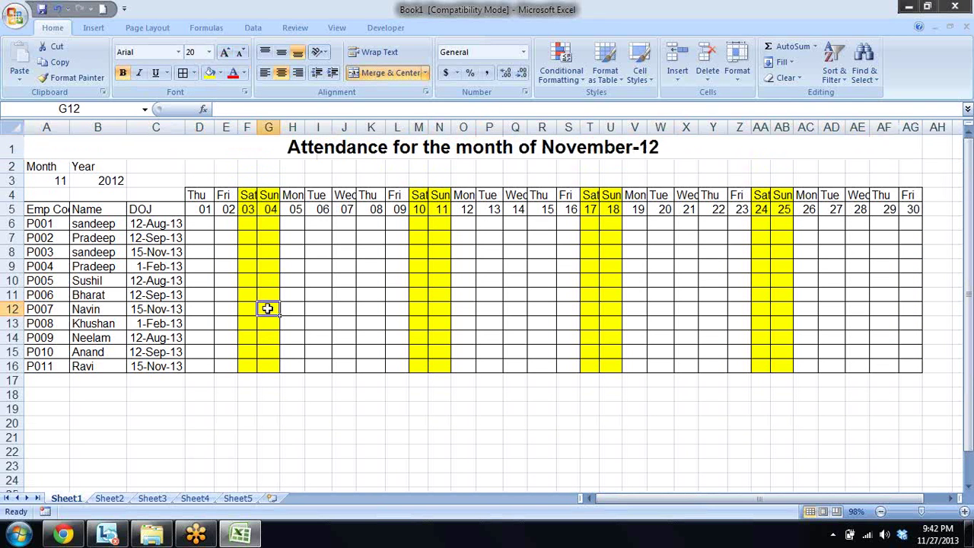
pyautogui.click(230, 251)
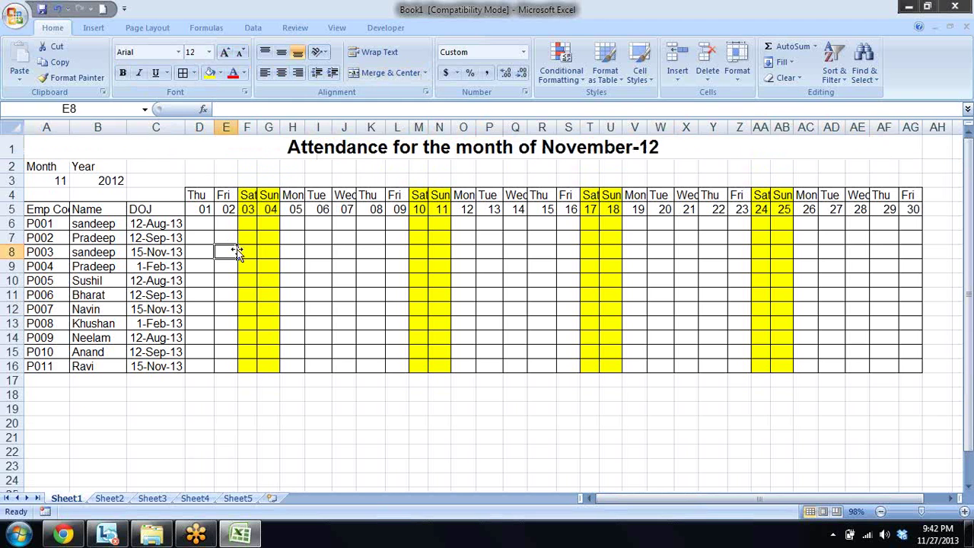
pyautogui.click(202, 222)
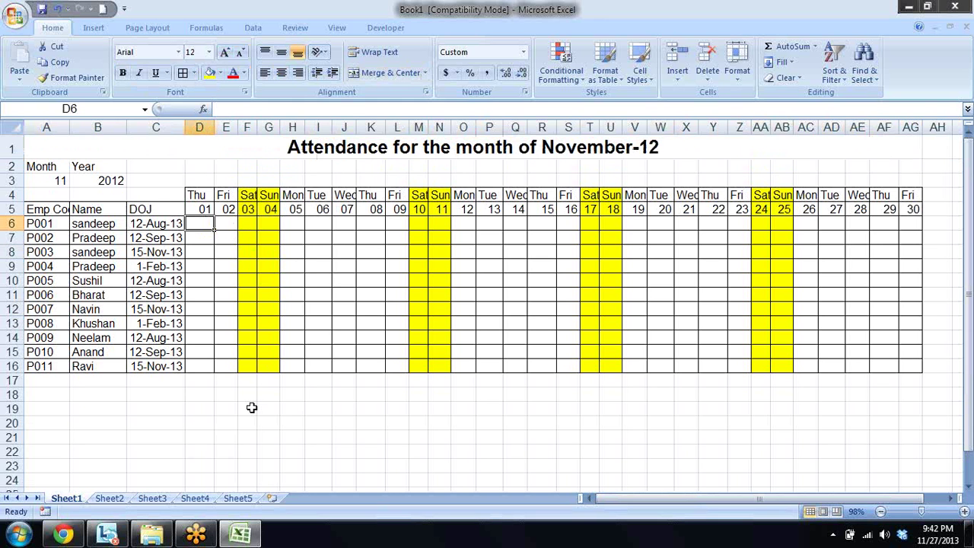
pyautogui.click(295, 196)
pyautogui.click(295, 300)
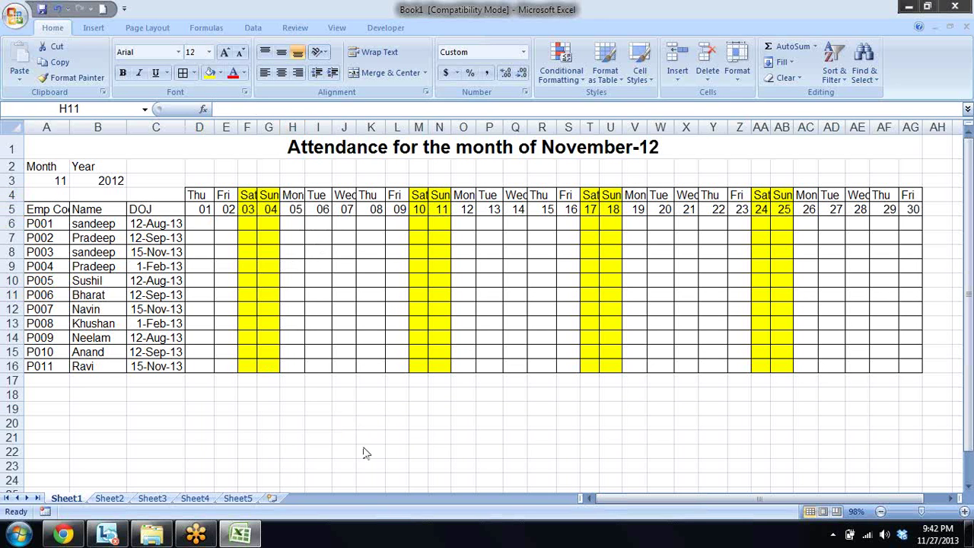
# - Open the Attendance monitoring System workbook from the desktop
pyautogui.hotkey('alt', 'Tab')
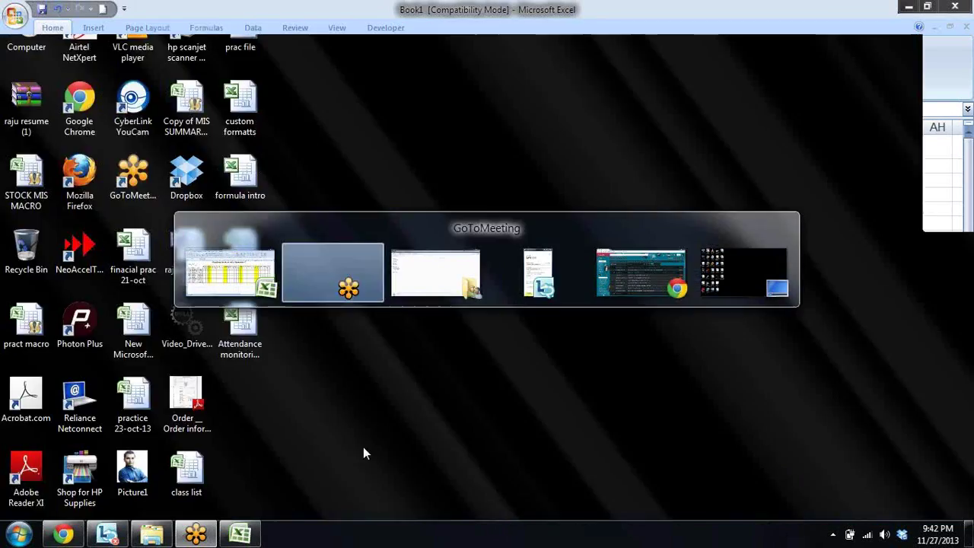
pyautogui.press('Tab')
pyautogui.press('Tab')
pyautogui.press('Tab')
pyautogui.press('Tab')
pyautogui.press('Tab')
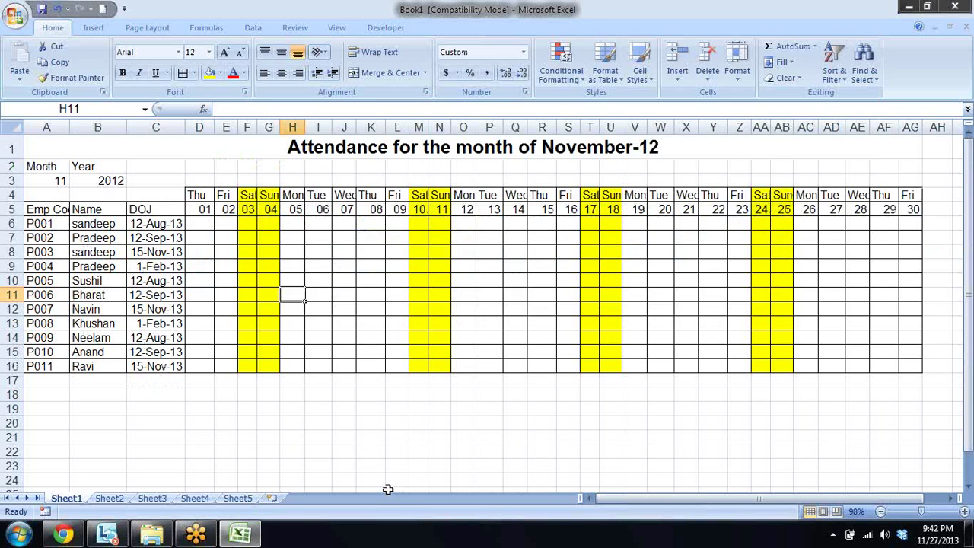
pyautogui.press('super+d')
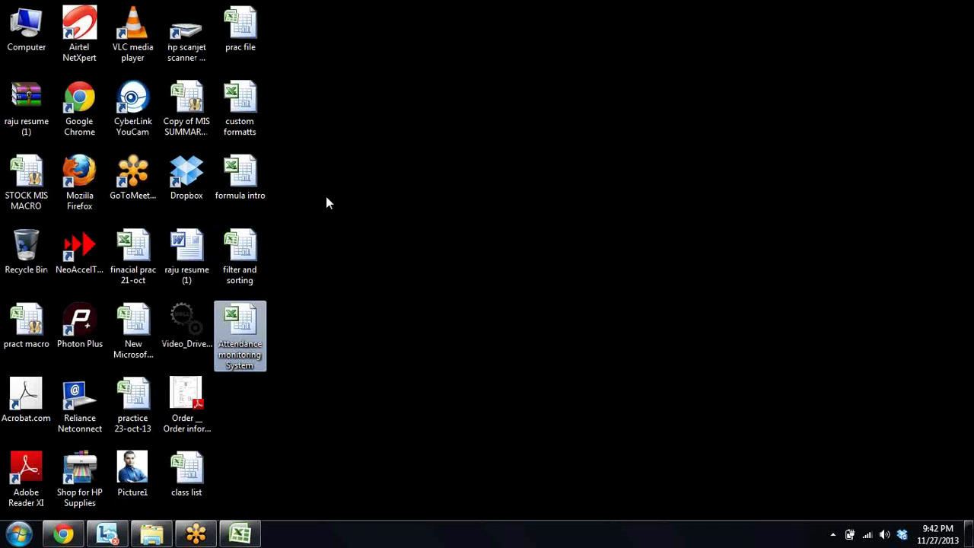
pyautogui.click(252, 335)
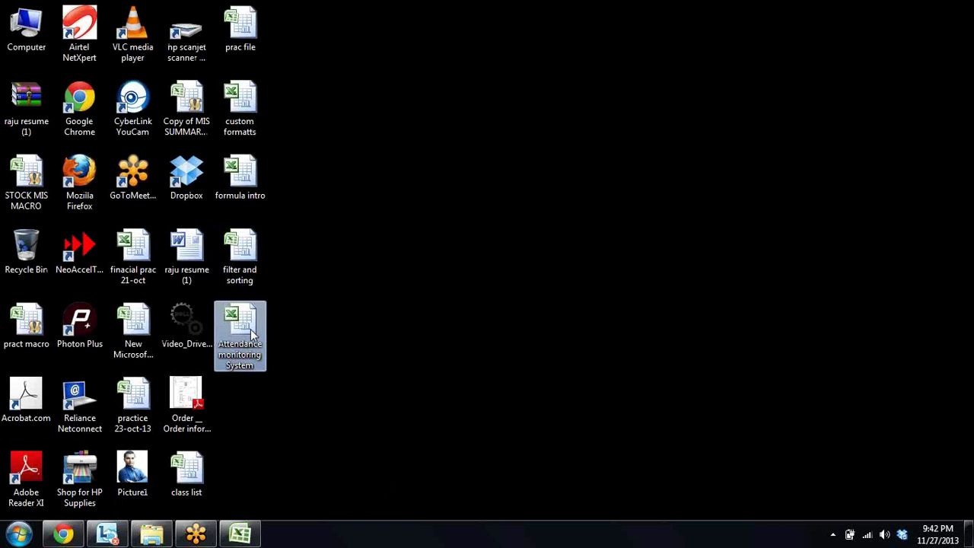
pyautogui.doubleClick(252, 334)
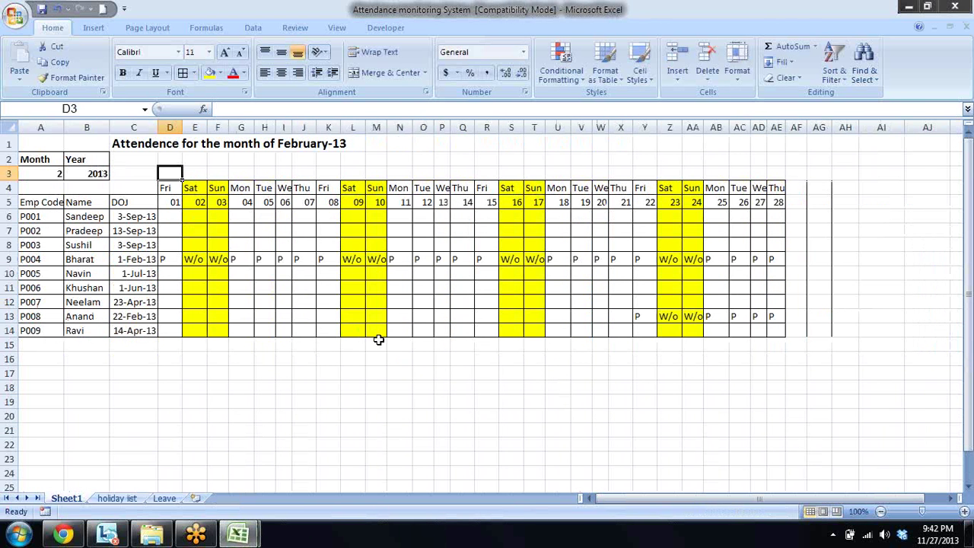
# - Copy the whole holiday list table and switch back to Book1
pyautogui.click(125, 496)
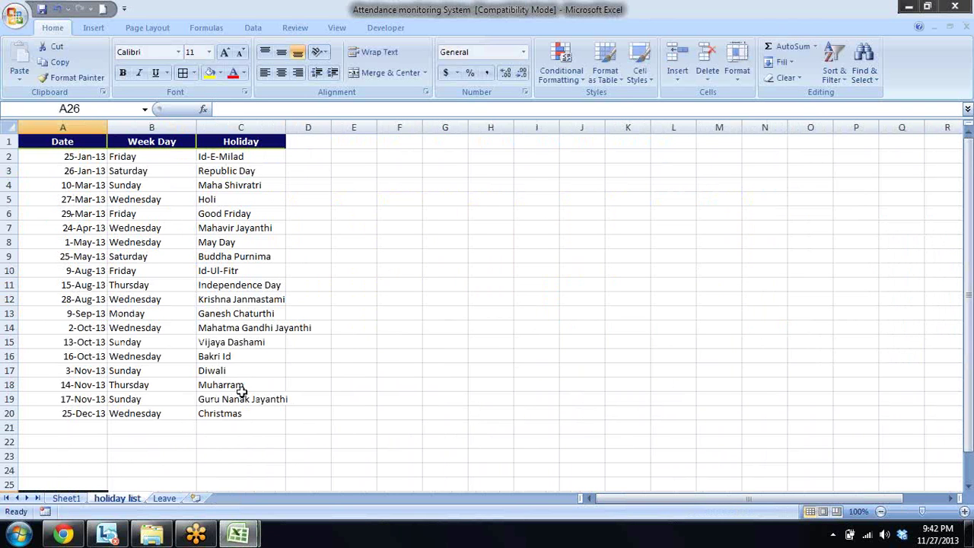
pyautogui.click(63, 142)
pyautogui.hotkey('ctrl', 'a')
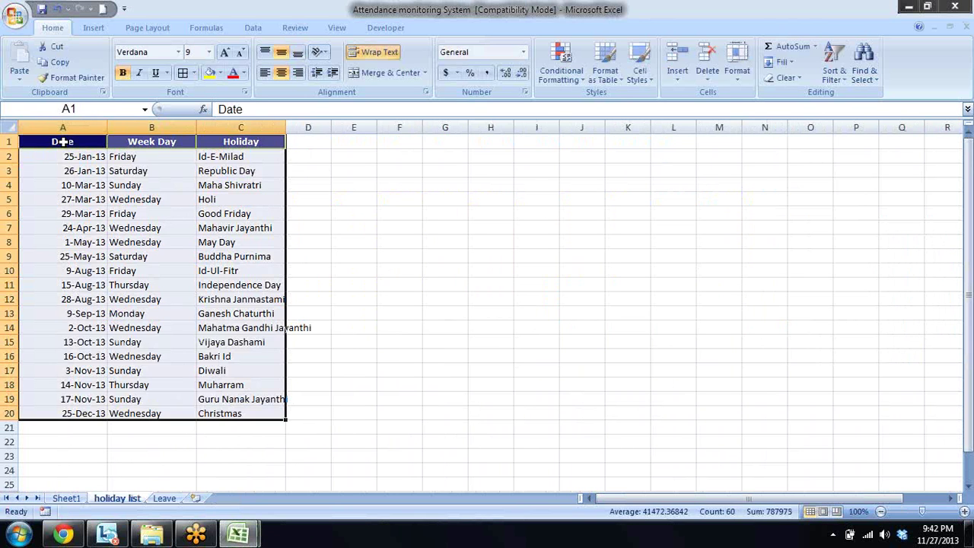
pyautogui.hotkey('ctrl', 'c')
pyautogui.hotkey('alt', 'Tab')
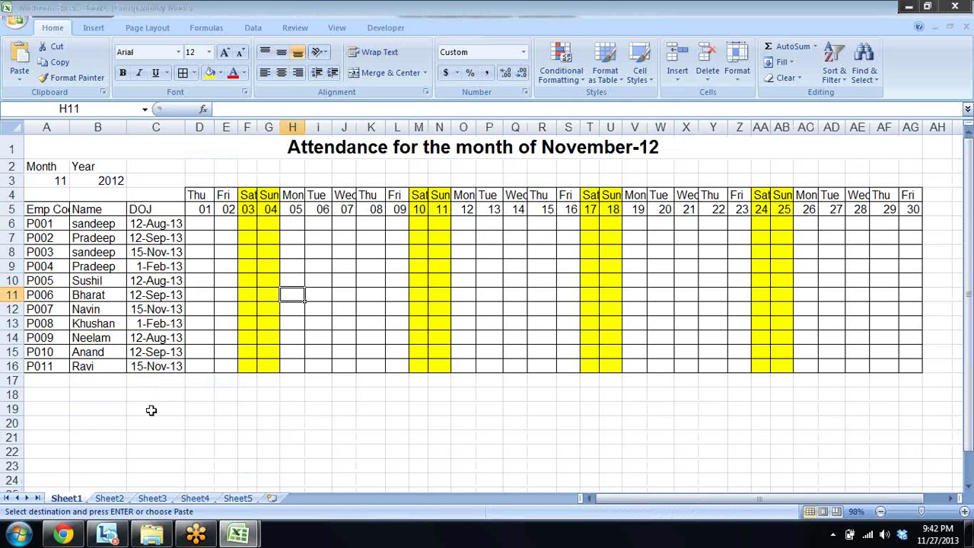
# - Rename Sheet2 to 'Holiday List' and paste the copied holiday dates, weekdays and names into it
pyautogui.click(111, 499)
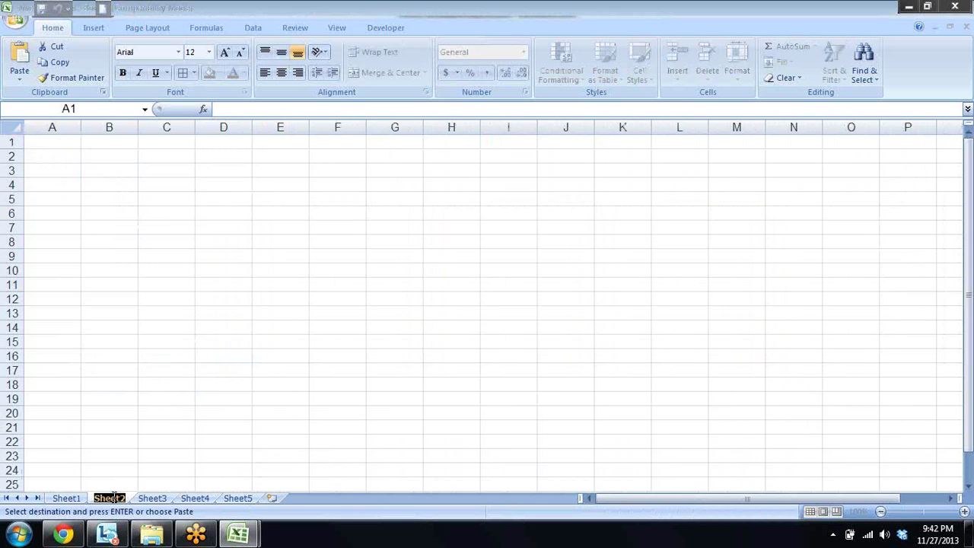
pyautogui.write('Holiday ')
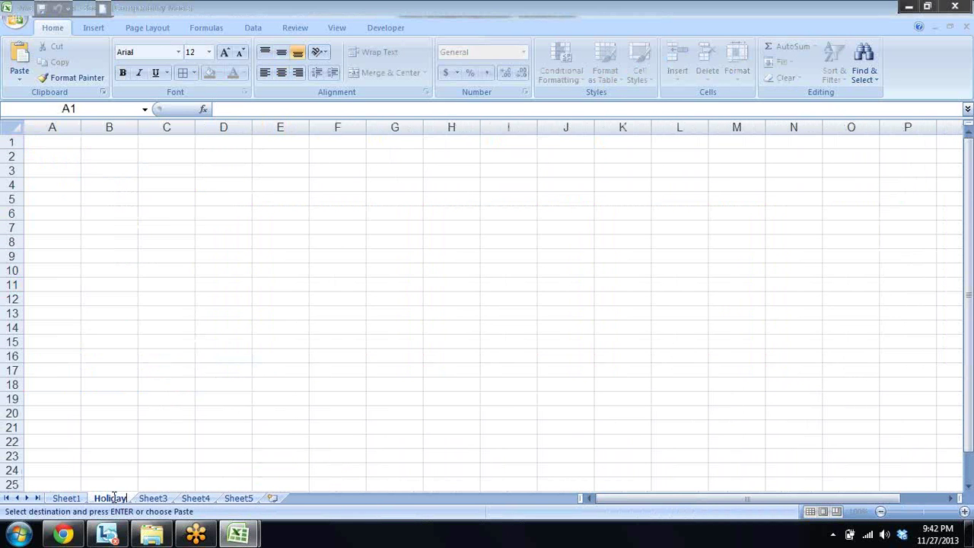
pyautogui.write('List')
pyautogui.press('Return')
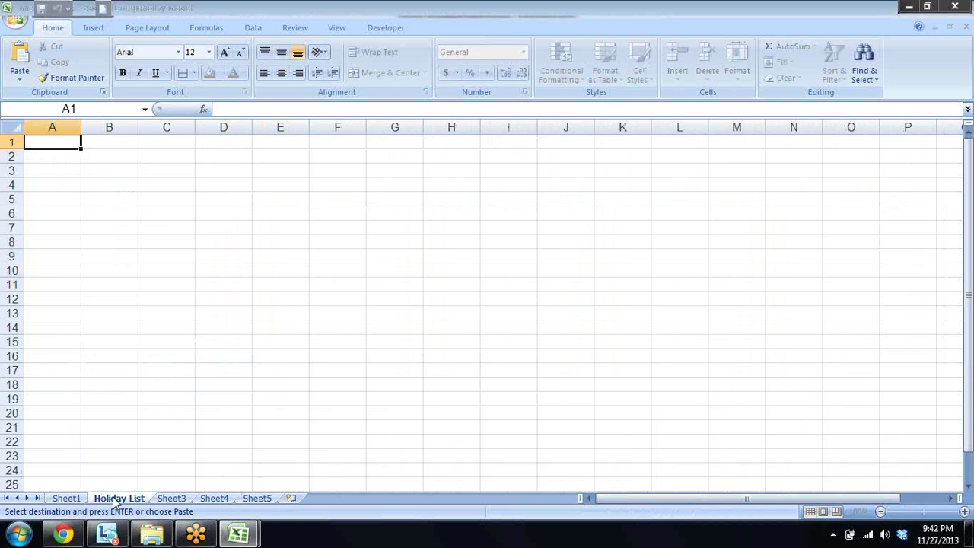
pyautogui.hotkey('ctrl', 'Tab')
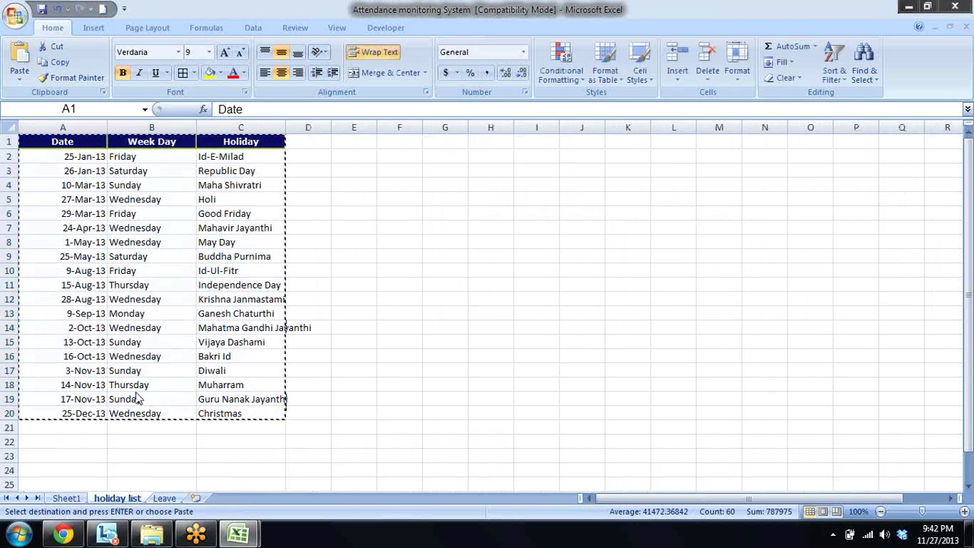
pyautogui.hotkey('ctrl', 'Tab')
pyautogui.hotkey('ctrl', 'v')
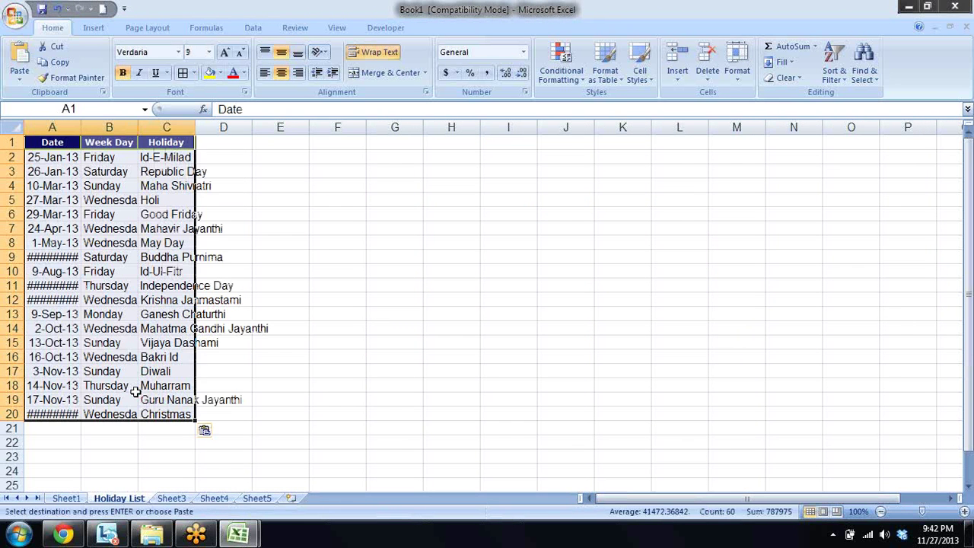
# - AutoFit columns A–C to their contents, then go back to Sheet1
pyautogui.moveTo(67, 124); pyautogui.dragTo(167, 128)
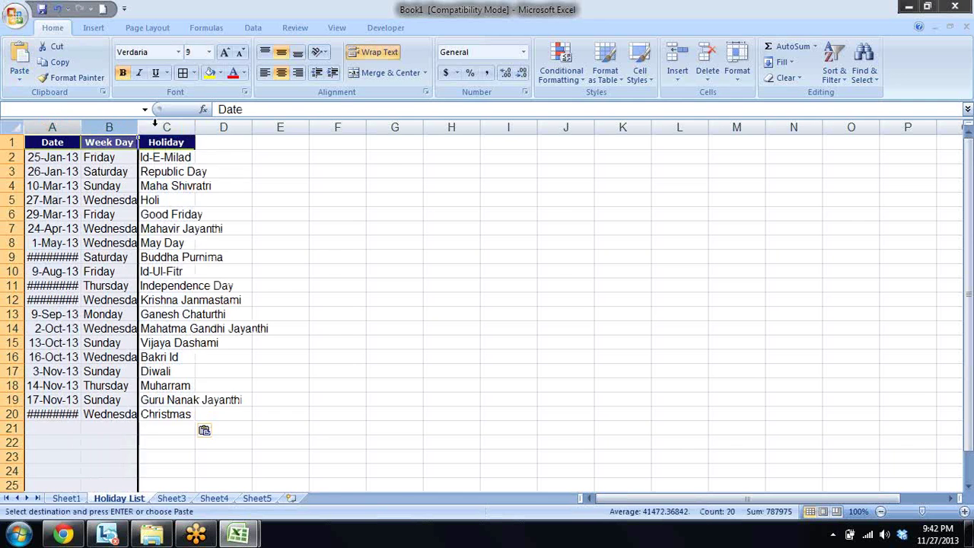
pyautogui.doubleClick(195, 127)
pyautogui.click(314, 246)
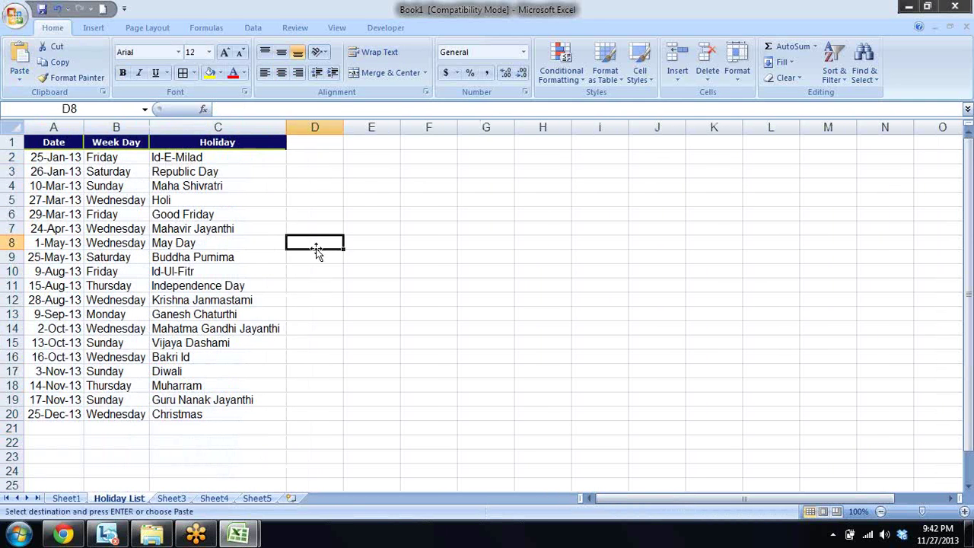
pyautogui.click(238, 223)
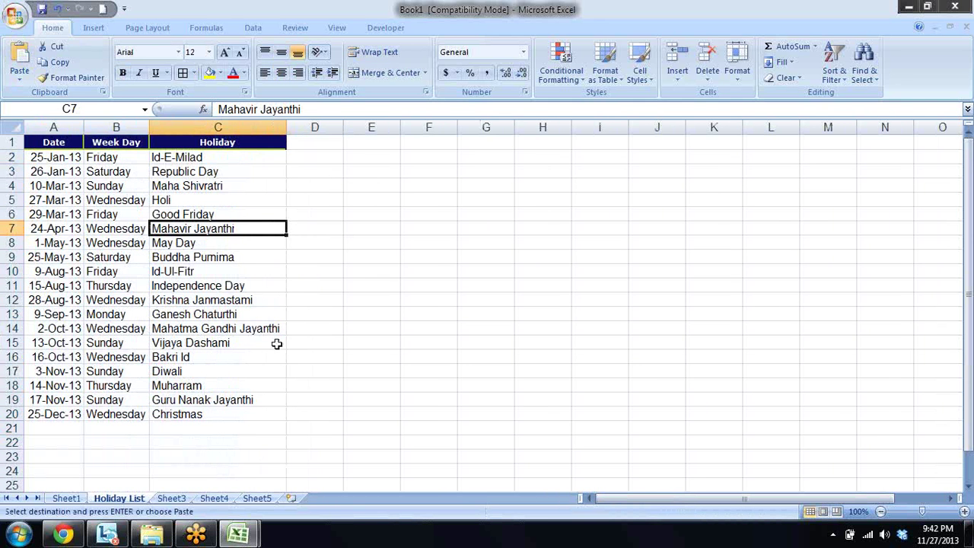
pyautogui.click(55, 497)
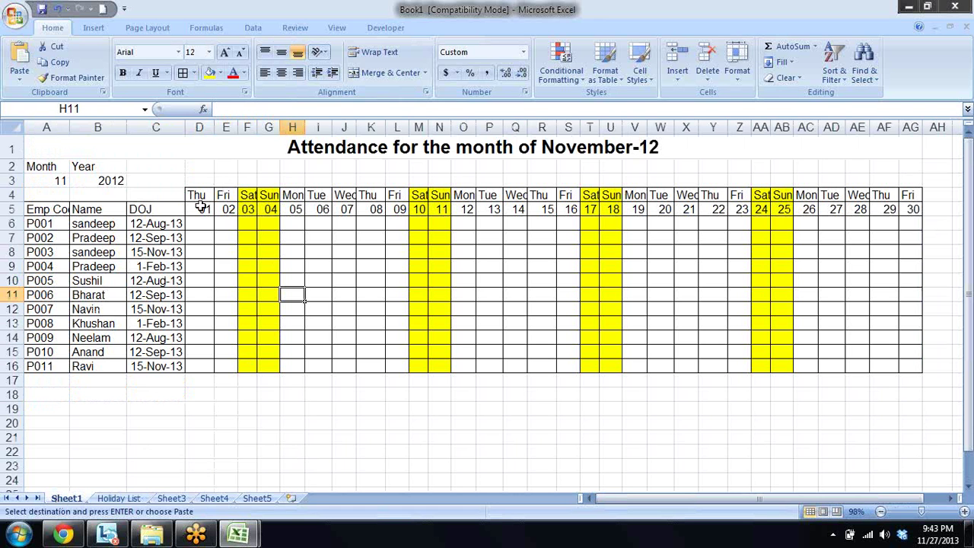
# - Start a formula-based conditional formatting rule on D5, cancel it, and reopen the Holiday List sheet
pyautogui.click(202, 207)
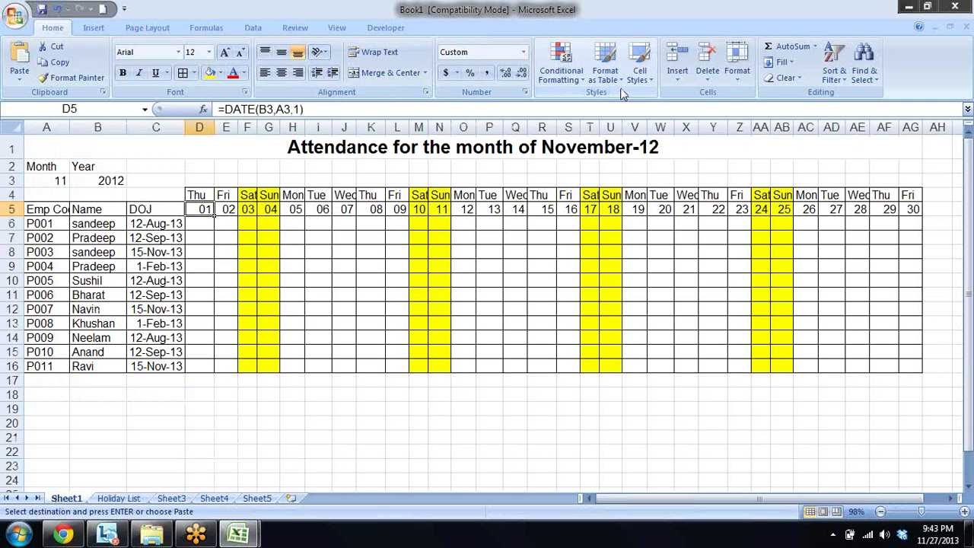
pyautogui.click(568, 80)
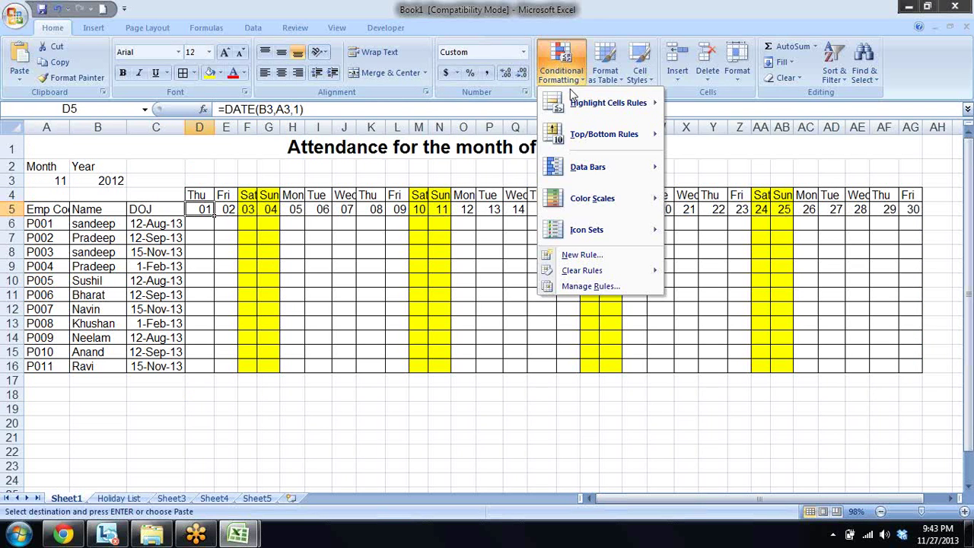
pyautogui.click(585, 257)
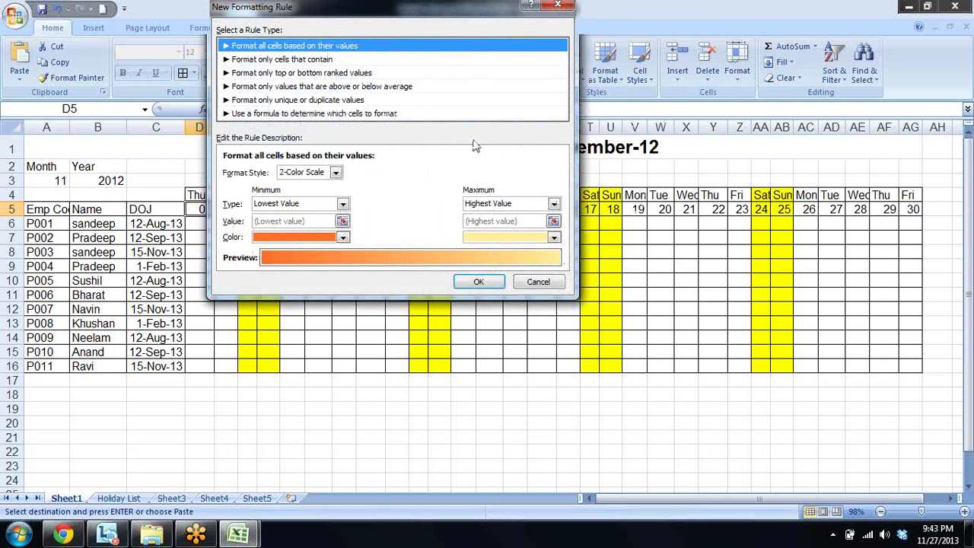
pyautogui.click(417, 112)
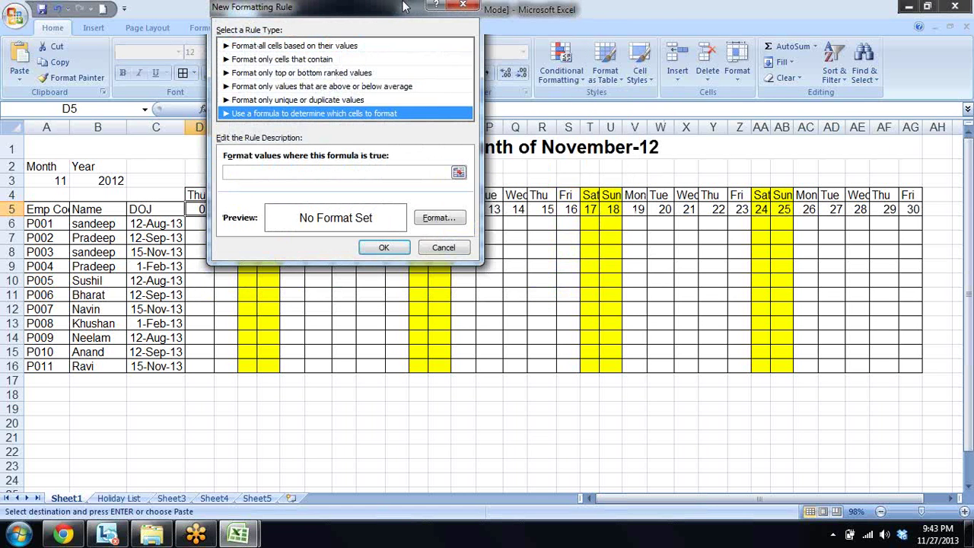
pyautogui.moveTo(395, 10); pyautogui.dragTo(581, 79)
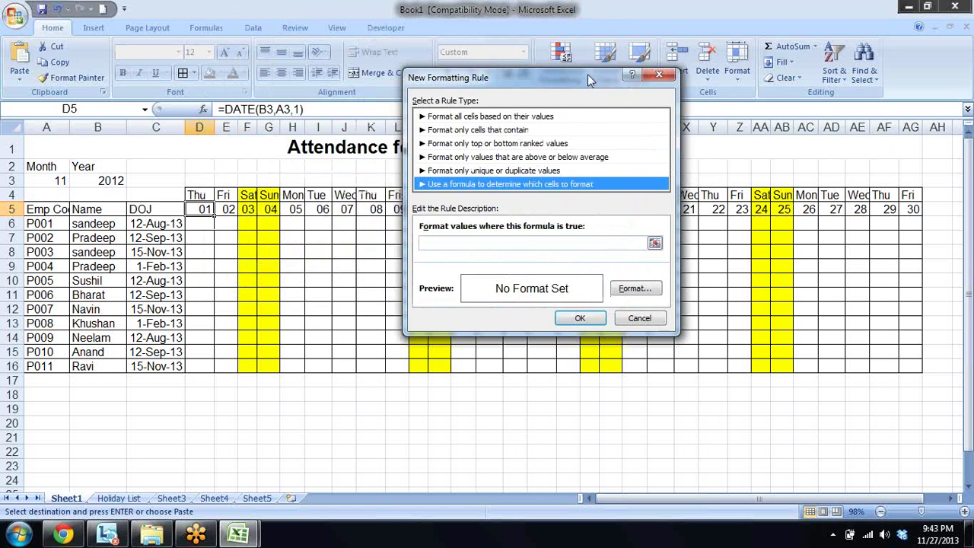
pyautogui.press('Escape')
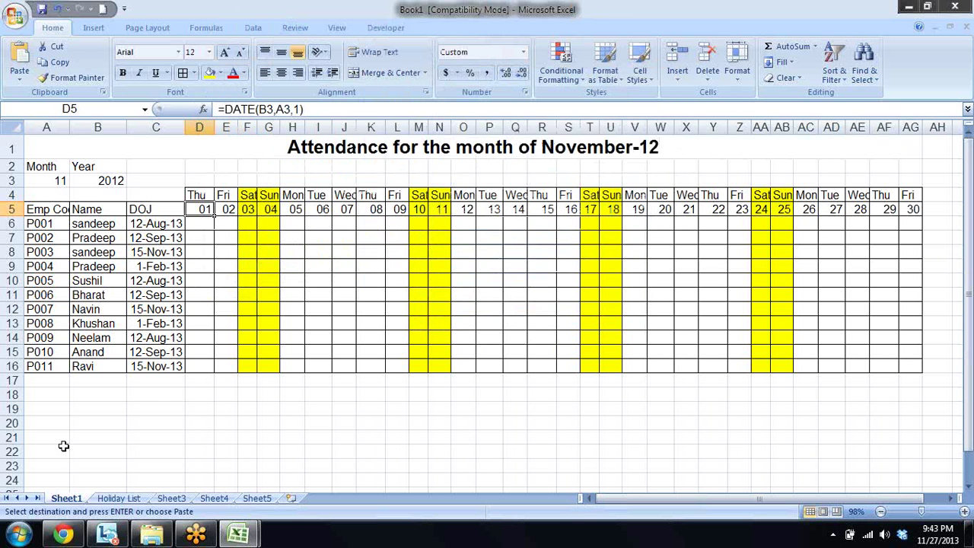
pyautogui.click(118, 499)
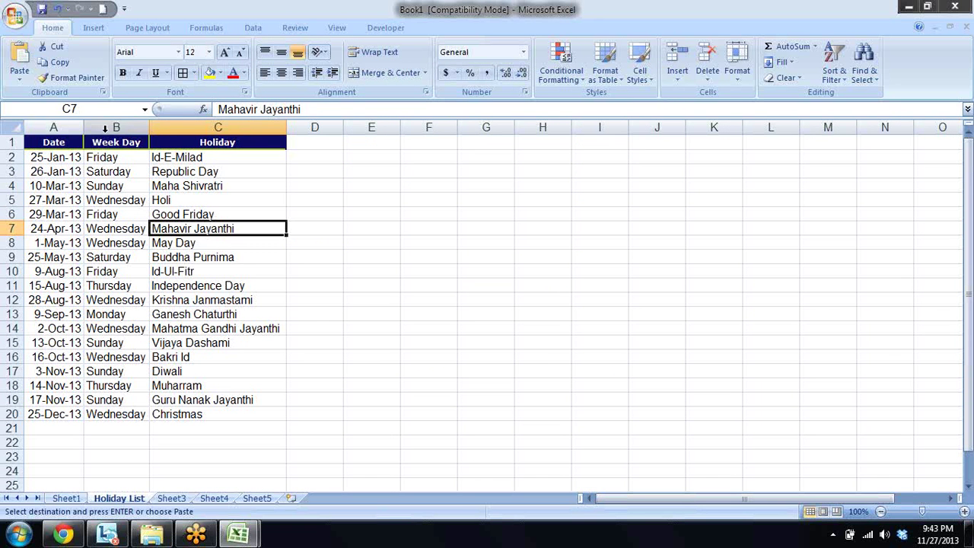
# - Name the holiday dates A2:A20 'hl' in the Name Box, then return to Sheet1
pyautogui.click(55, 142)
pyautogui.moveTo(55, 142); pyautogui.dragTo(60, 414)
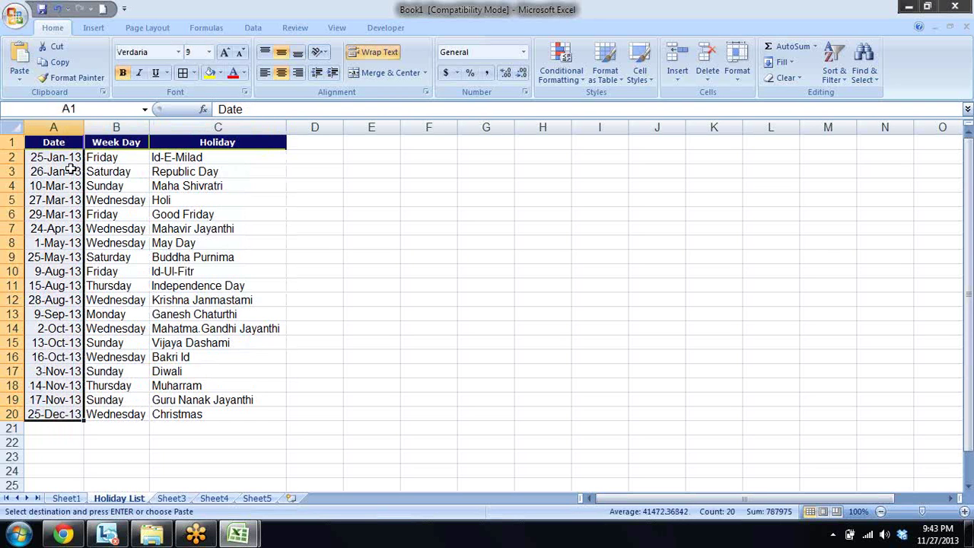
pyautogui.moveTo(62, 157); pyautogui.dragTo(55, 414)
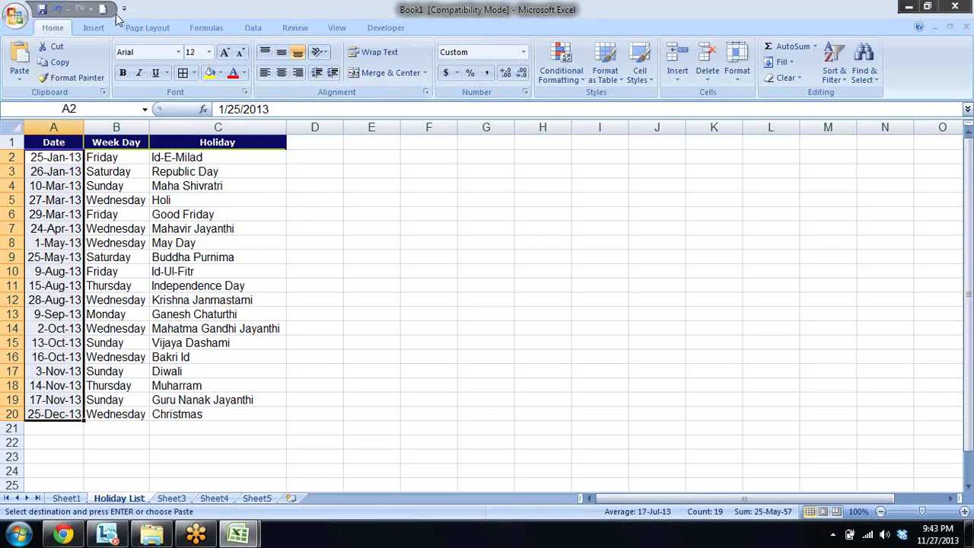
pyautogui.click(104, 110)
pyautogui.write('hl')
pyautogui.press('Return')
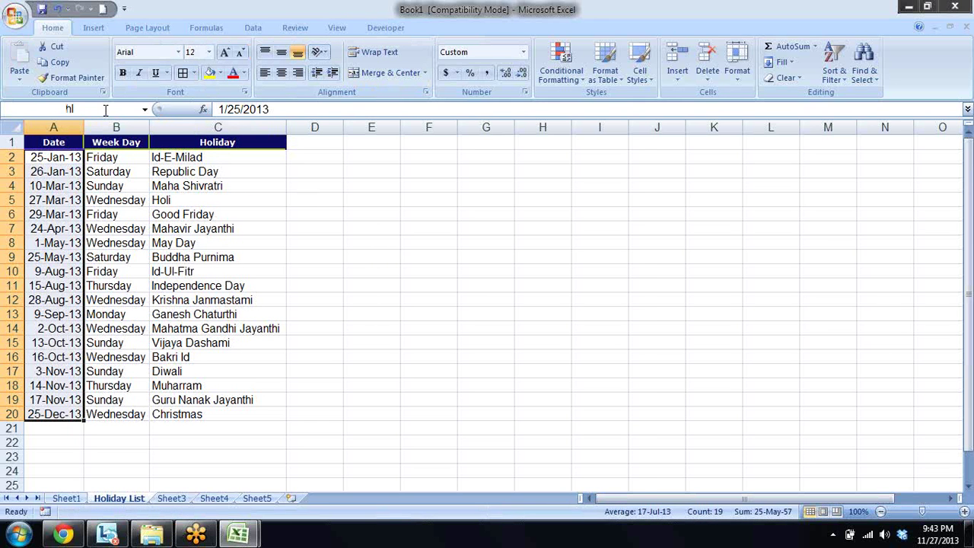
pyautogui.press('Down')
pyautogui.press('Up')
pyautogui.press('Down')
pyautogui.press('Down')
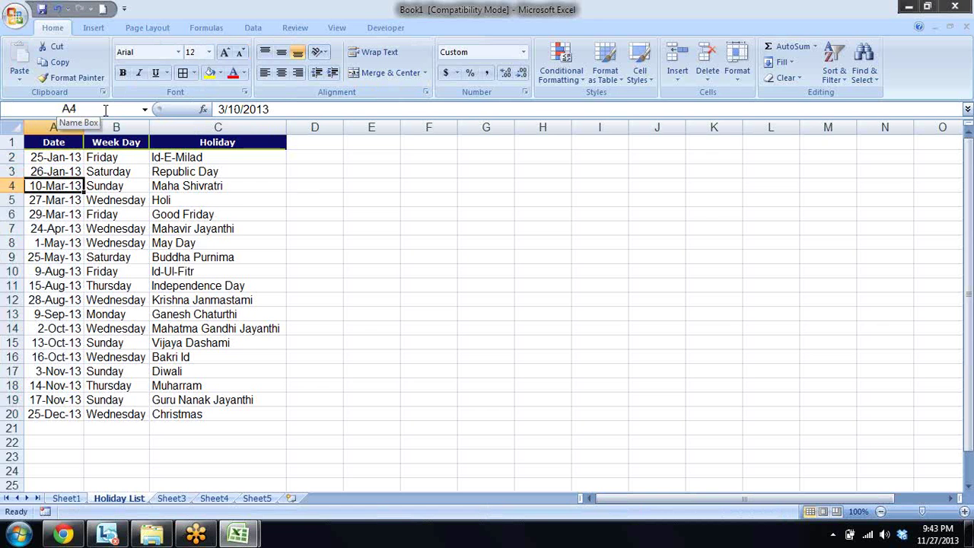
pyautogui.click(66, 498)
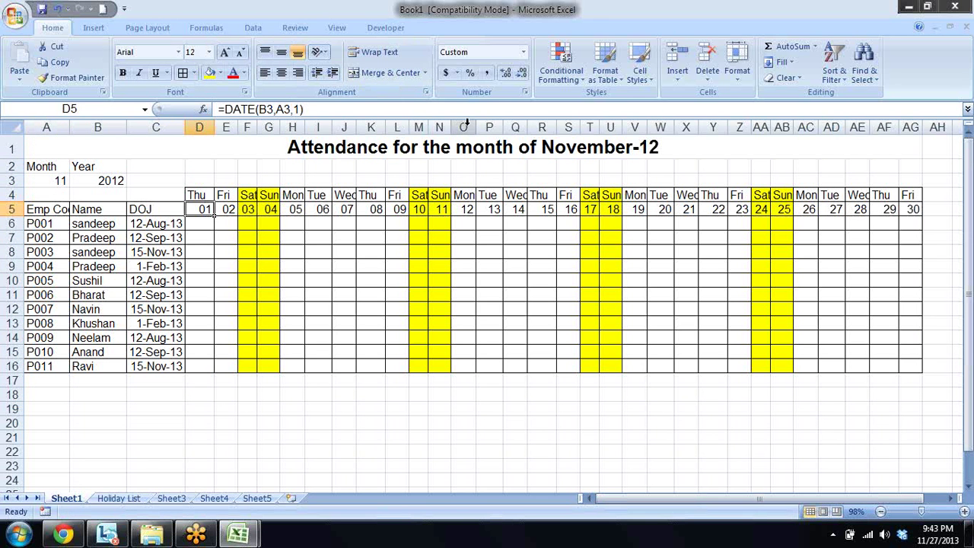
# - Create a new 'Use a formula to determine which cells to format' rule and begin its COUNTIF formula
pyautogui.click(561, 64)
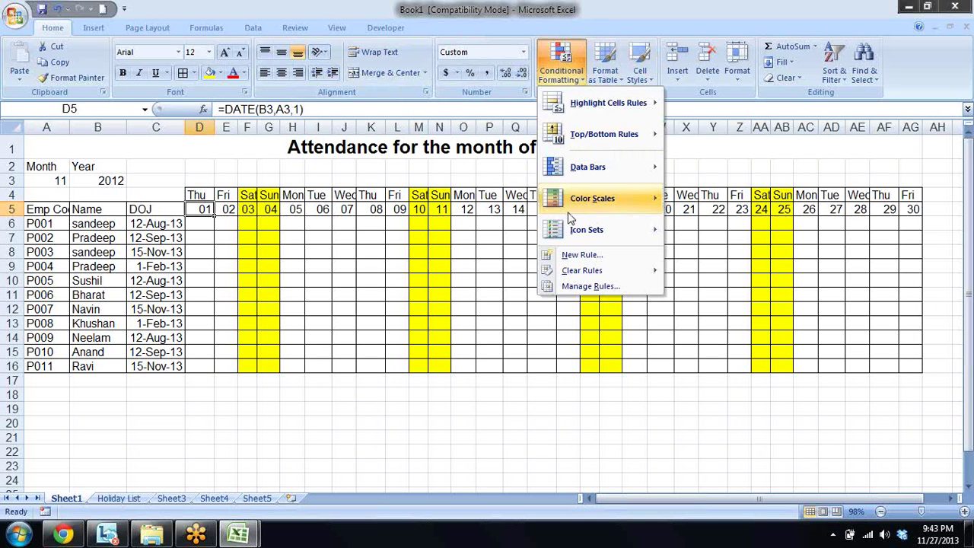
pyautogui.click(571, 259)
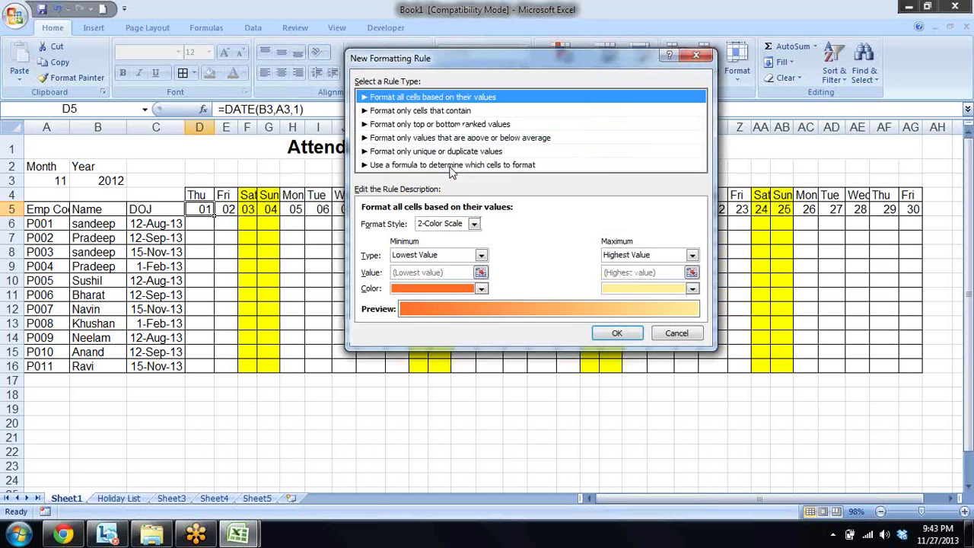
pyautogui.click(456, 164)
pyautogui.click(462, 221)
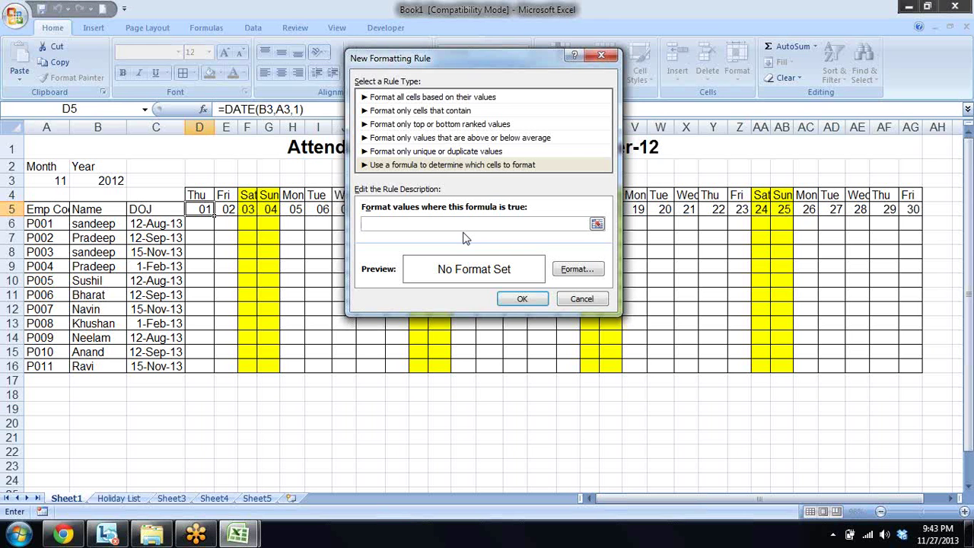
pyautogui.write('=countif(hl,d$5)=1')
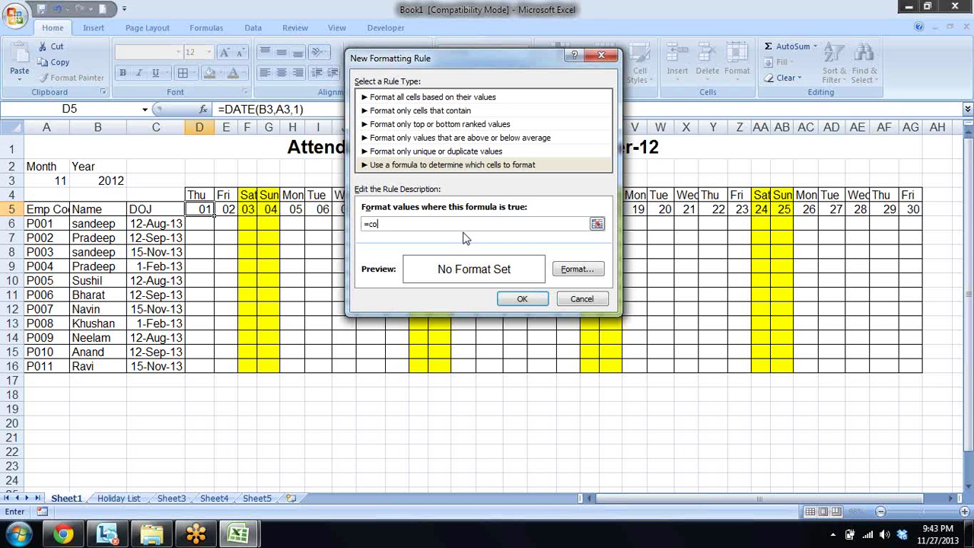
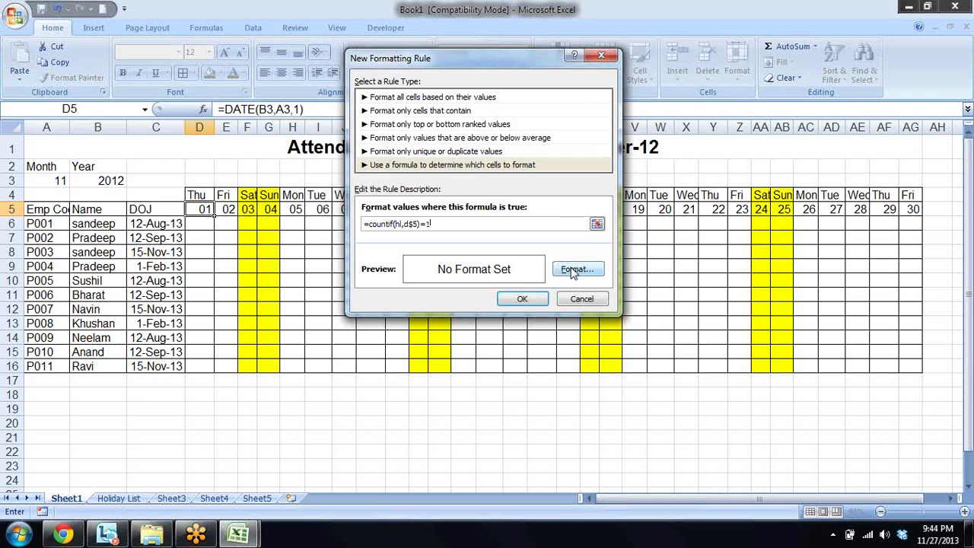
# - Give the holiday conditional formatting rule an orange fill and save it
pyautogui.click(573, 270)
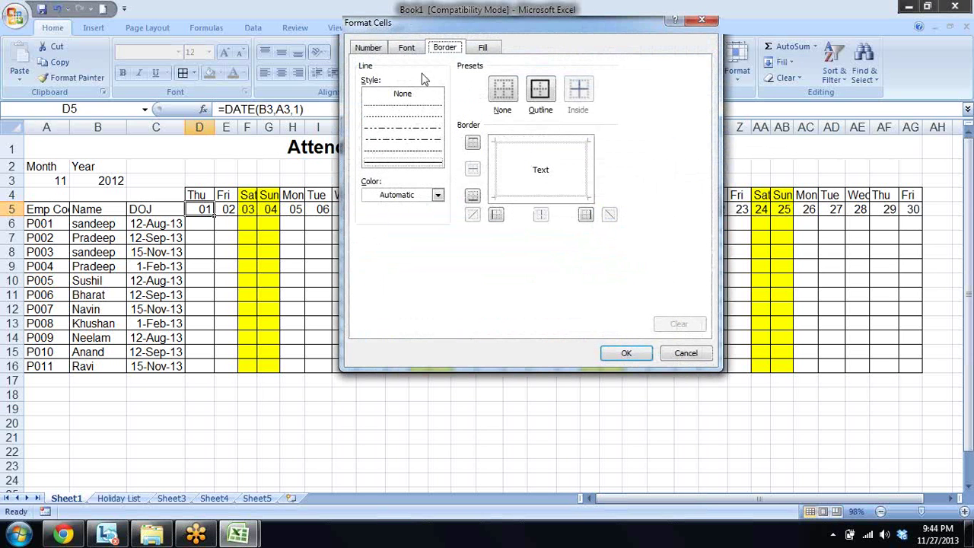
pyautogui.click(481, 47)
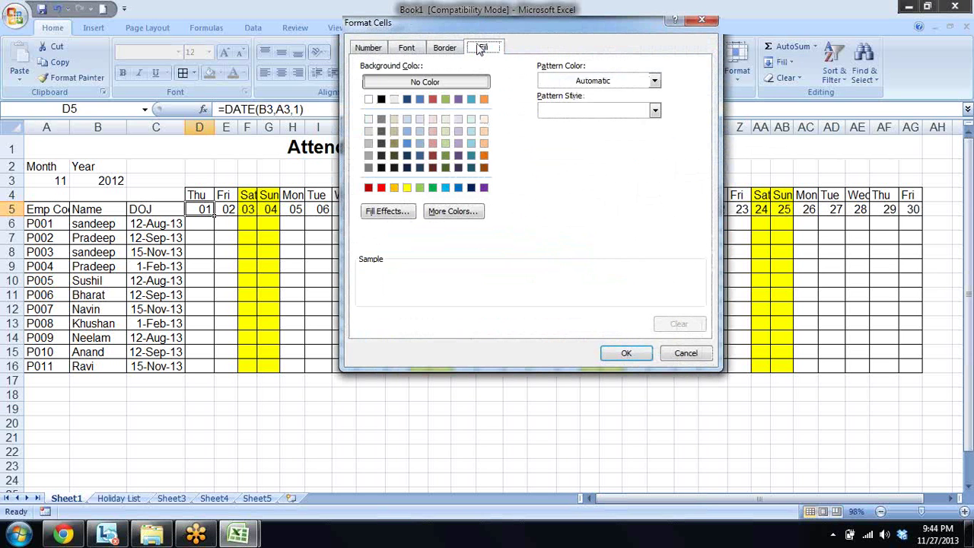
pyautogui.click(484, 144)
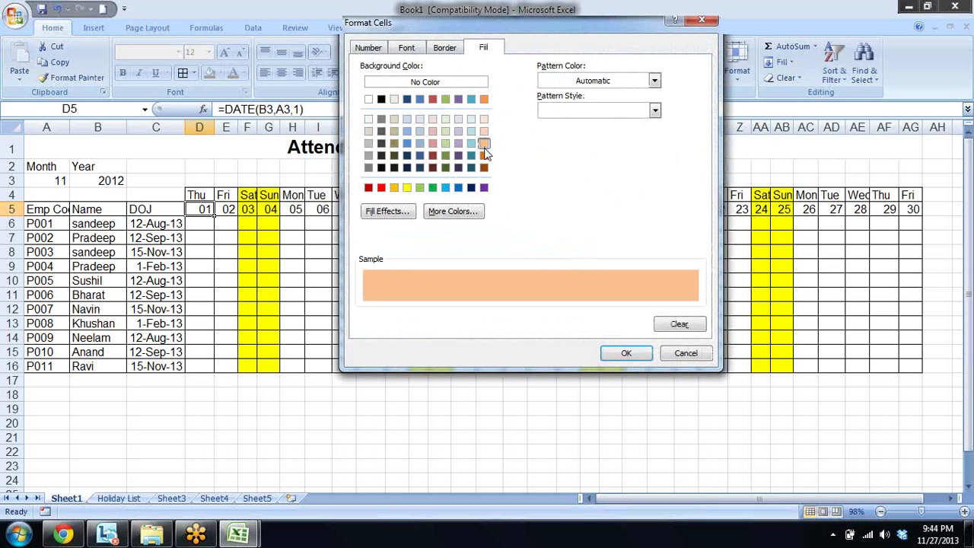
pyautogui.click(394, 187)
pyautogui.click(620, 353)
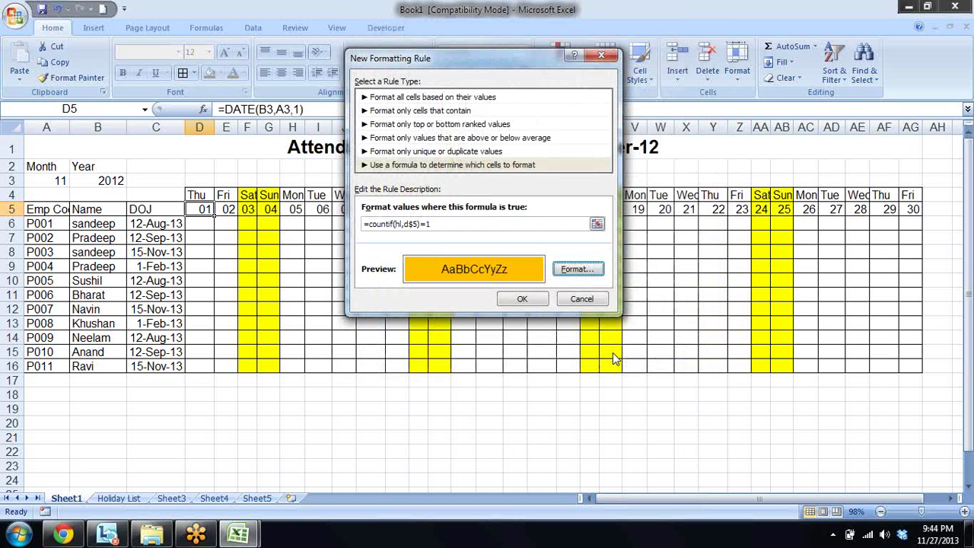
pyautogui.click(530, 301)
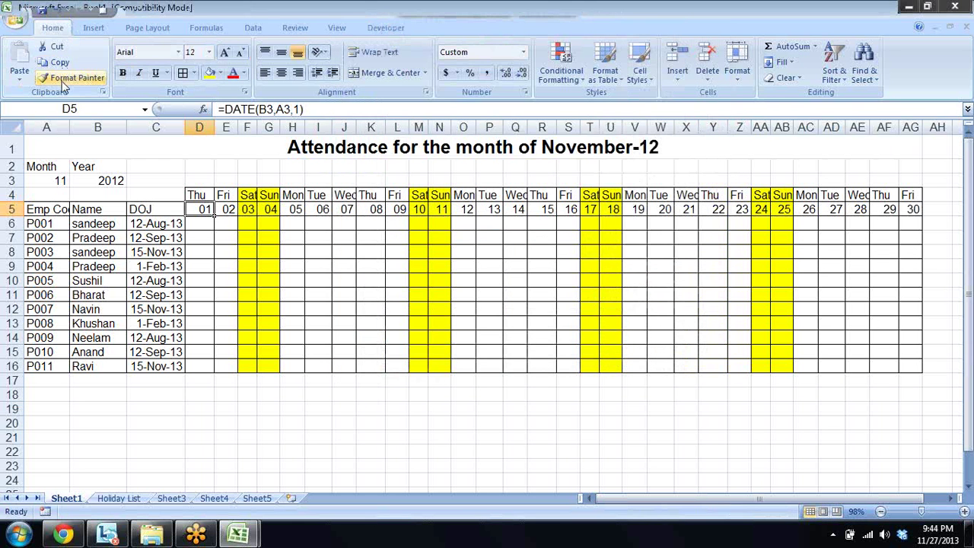
# - Copy D5's formatting with Format Painter across the attendance grid D4:AG16
pyautogui.click(70, 77)
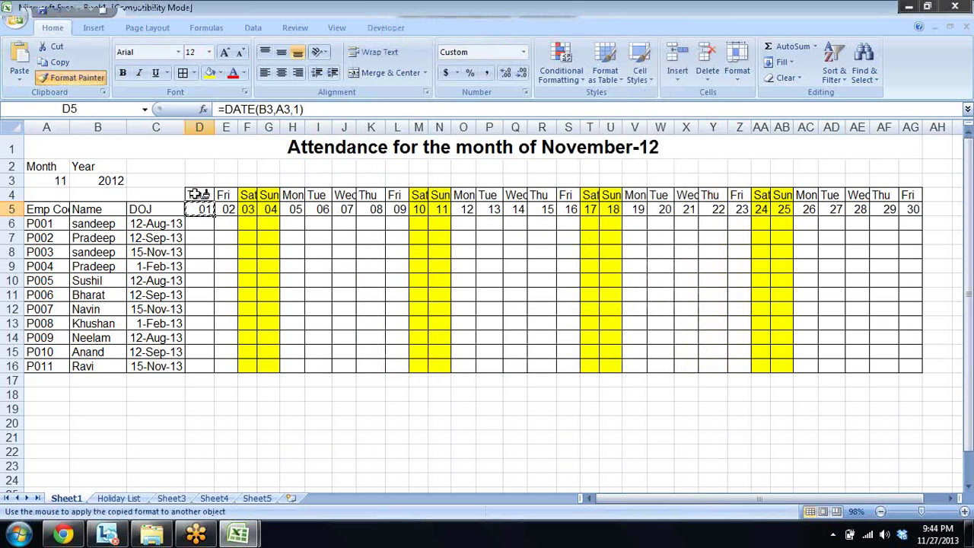
pyautogui.moveTo(200, 195)
pyautogui.mouseDown()
pyautogui.moveTo(378, 336)
pyautogui.moveTo(552, 363)
pyautogui.moveTo(796, 363)
pyautogui.moveTo(827, 352)
pyautogui.moveTo(906, 365)
pyautogui.mouseUp()
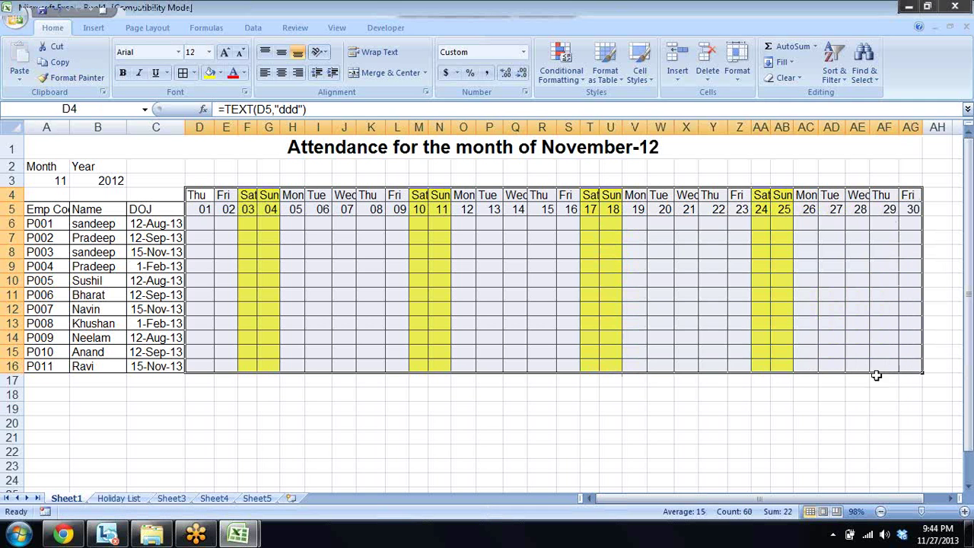
pyautogui.click(551, 405)
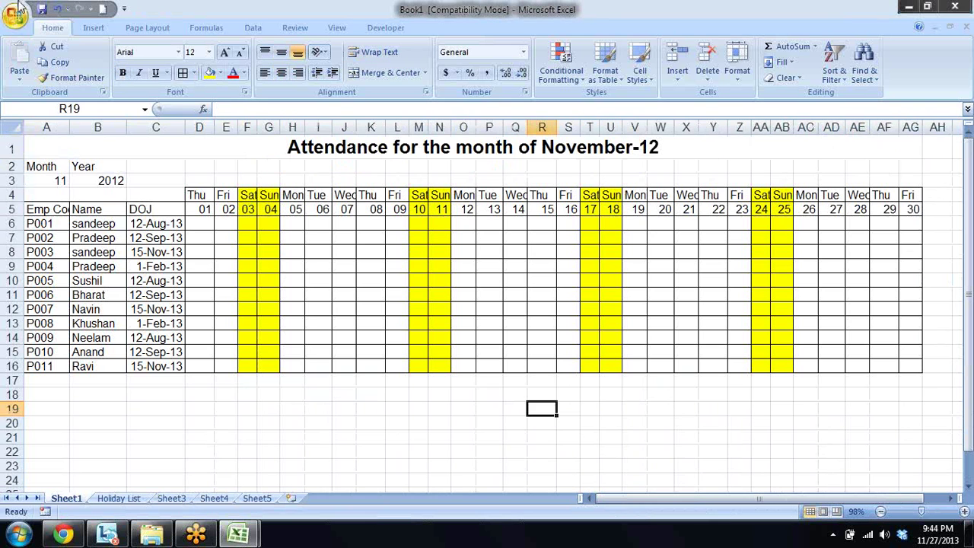
# - Pick month 10 in A3 and year 2013 in B3 from their dropdowns
pyautogui.click(58, 180)
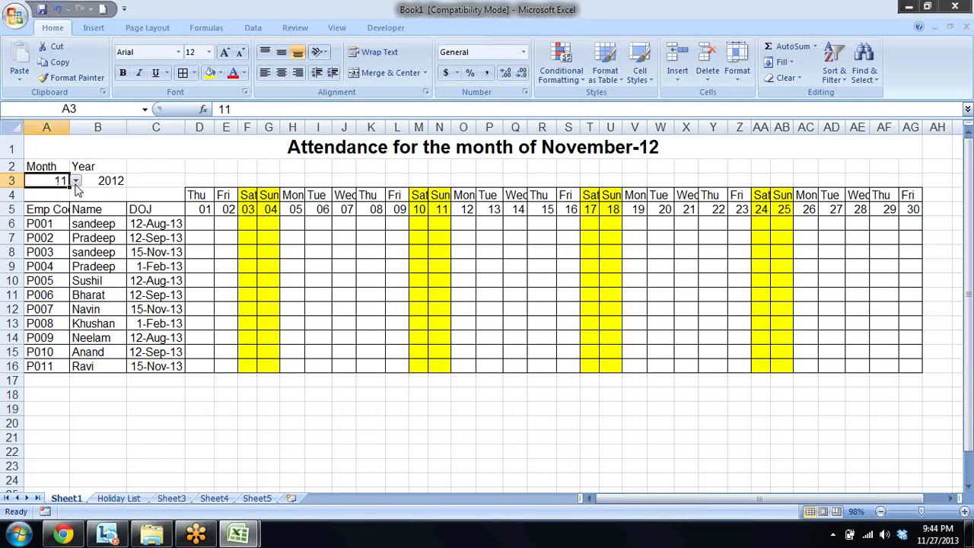
pyautogui.click(76, 180)
pyautogui.click(55, 239)
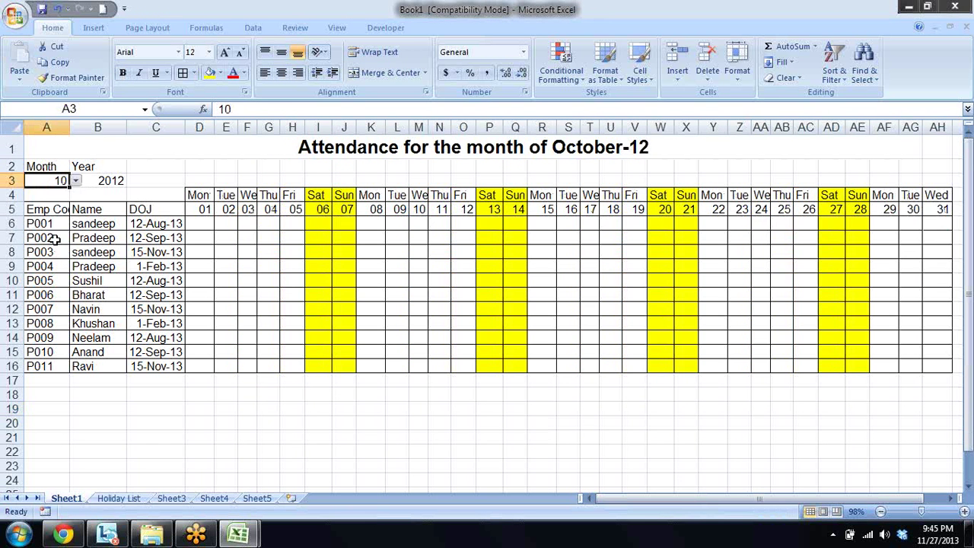
pyautogui.click(75, 181)
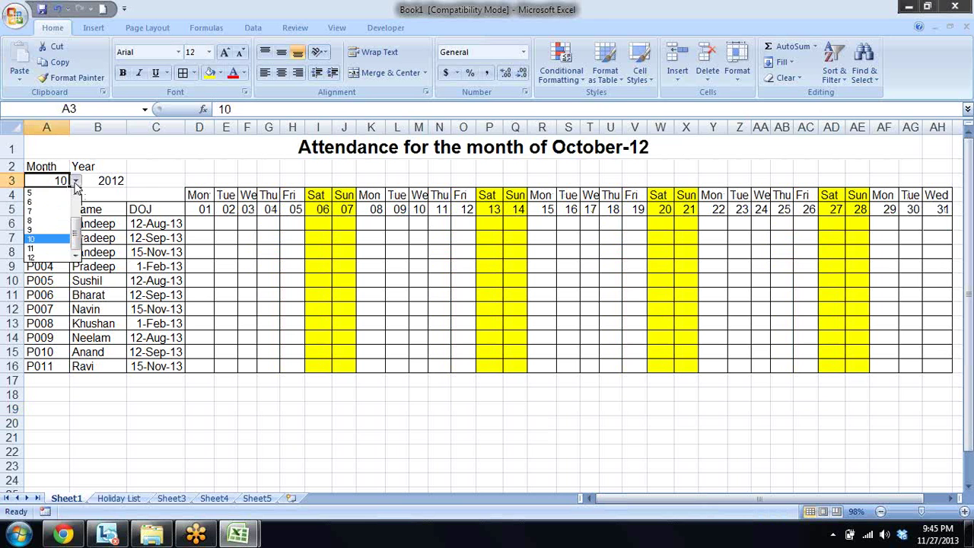
pyautogui.click(50, 242)
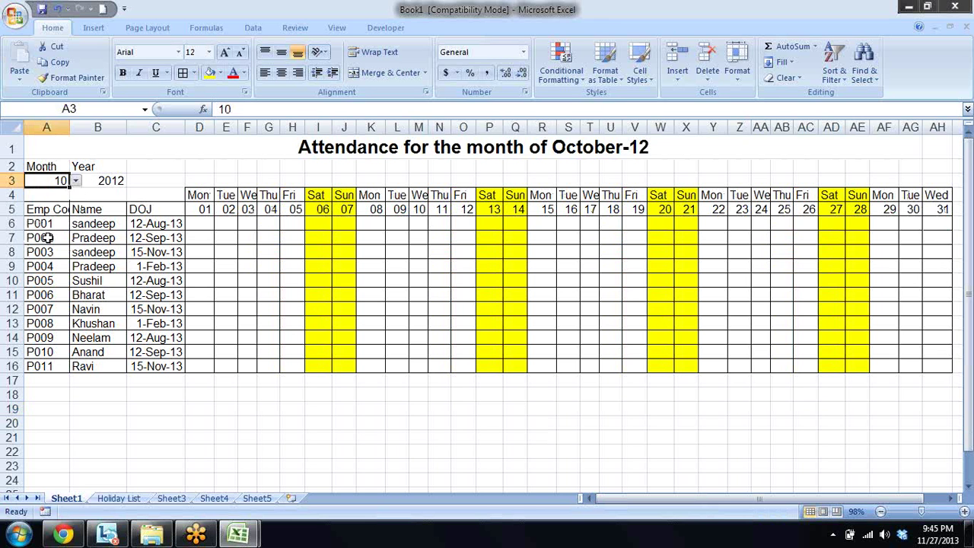
pyautogui.click(103, 181)
pyautogui.click(134, 180)
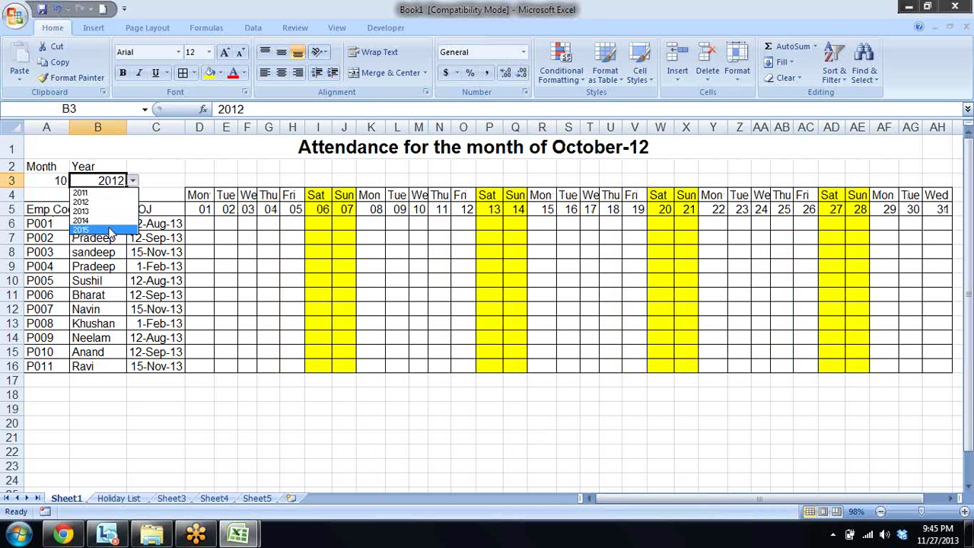
pyautogui.click(115, 212)
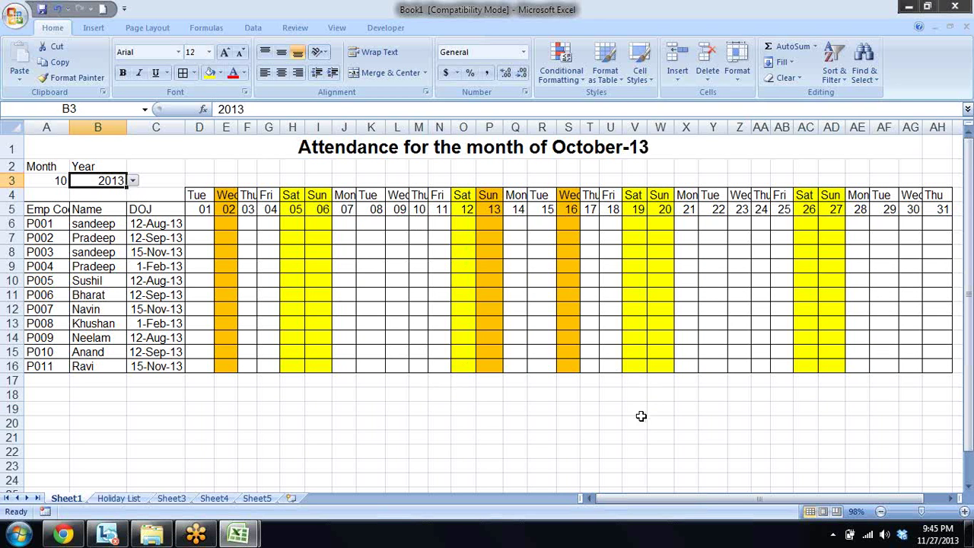
# - For D4:AH16, move the weekend =OR rule to the top in Manage Rules and apply
pyautogui.click(202, 191)
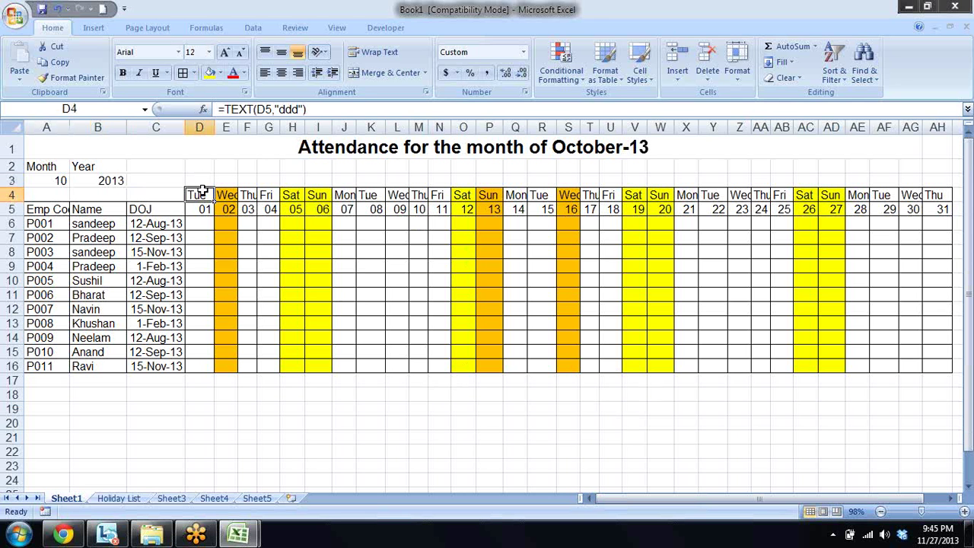
pyautogui.hotkey('ctrl', 'shift', 'Right')
pyautogui.hotkey('shift', 'Down')
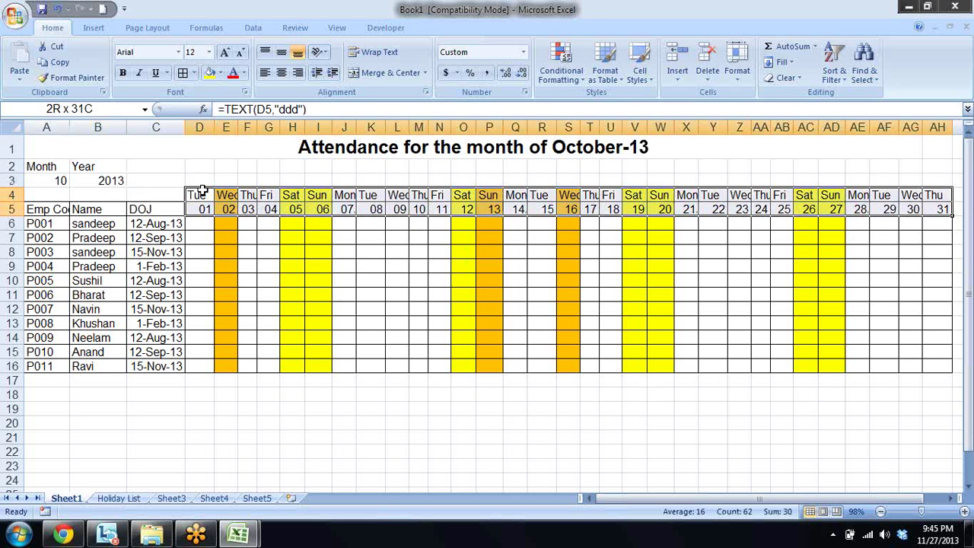
pyautogui.hotkey('shift', 'Down')
pyautogui.hotkey('shift', 'Down')
pyautogui.hotkey('shift', 'Down')
pyautogui.hotkey('shift', 'Down')
pyautogui.hotkey('shift', 'Down')
pyautogui.hotkey('shift', 'Down')
pyautogui.hotkey('shift', 'Down')
pyautogui.hotkey('shift', 'Down')
pyautogui.hotkey('shift', 'Down')
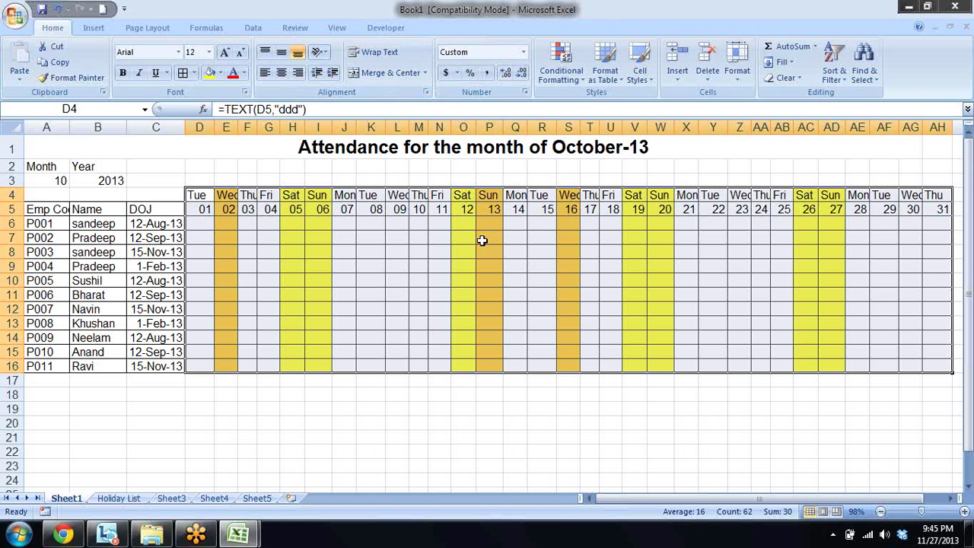
pyautogui.click(582, 76)
pyautogui.click(591, 286)
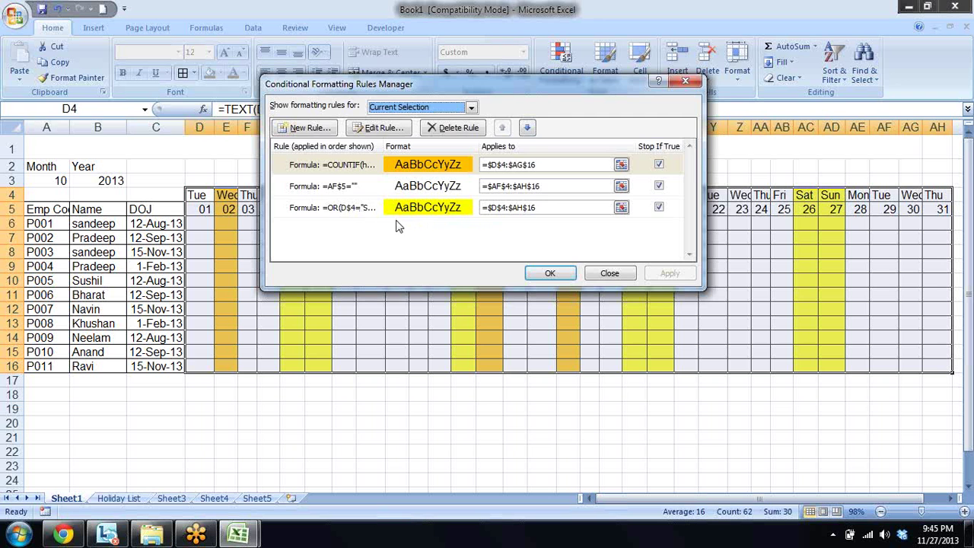
pyautogui.click(365, 215)
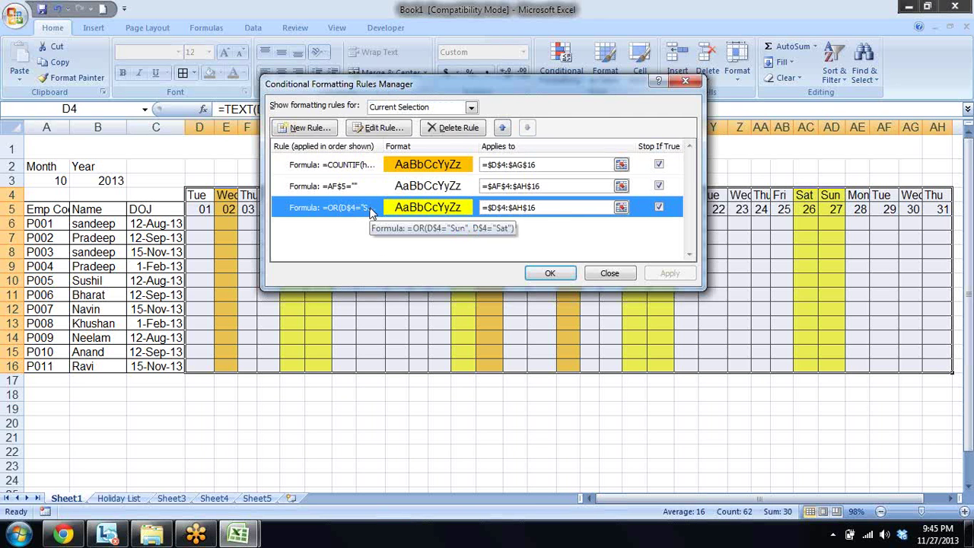
pyautogui.click(503, 128)
pyautogui.click(503, 128)
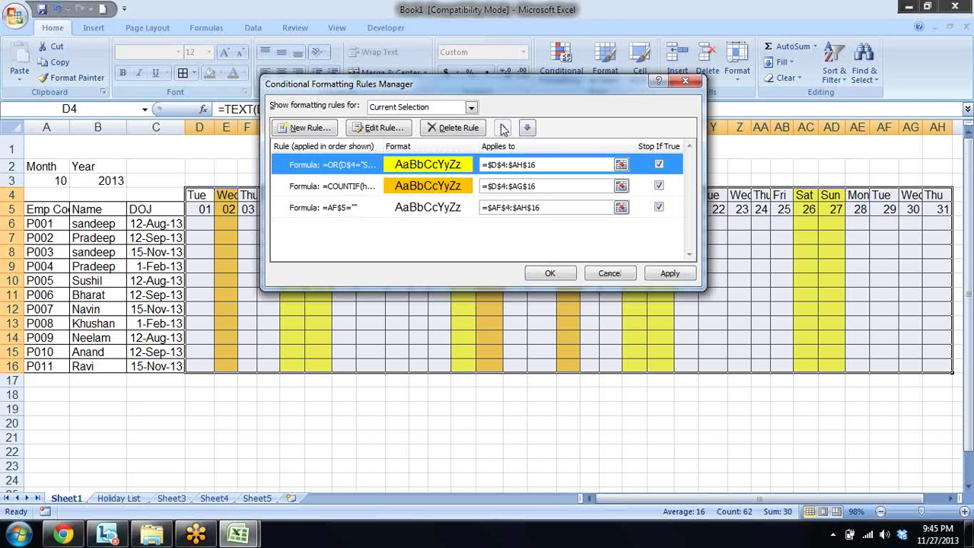
pyautogui.click(666, 275)
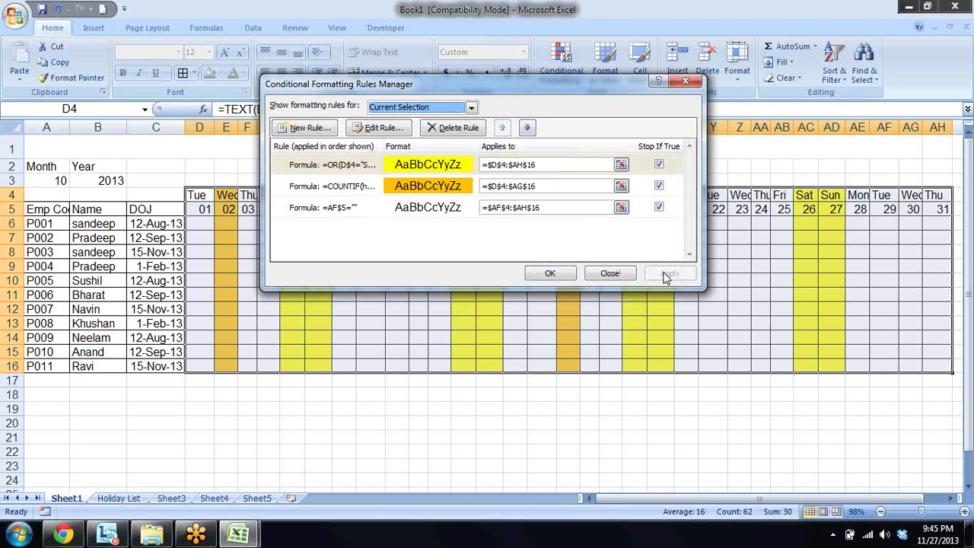
pyautogui.click(550, 271)
pyautogui.press('Right')
pyautogui.press('Right')
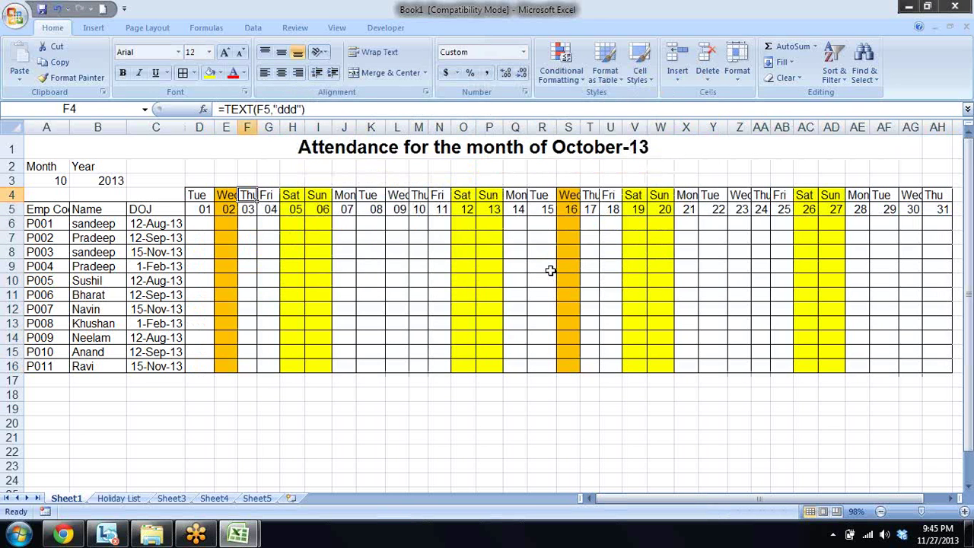
pyautogui.press('Right')
pyautogui.press('Right')
pyautogui.press('Right')
pyautogui.press('Right')
pyautogui.press('Right')
pyautogui.press('Right')
pyautogui.press('Right')
pyautogui.press('Right')
pyautogui.press('Right')
pyautogui.press('Right')
pyautogui.press('Right')
pyautogui.press('Right')
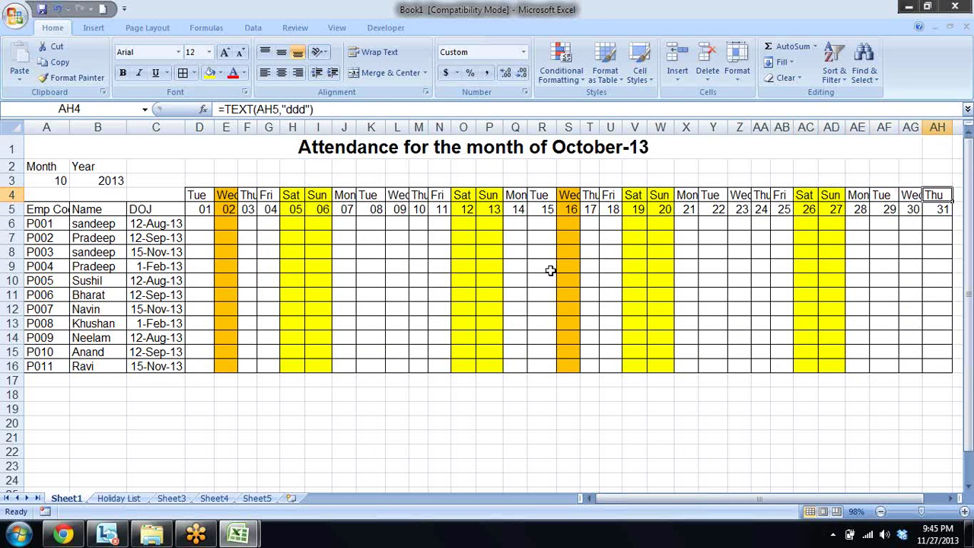
pyautogui.press('Right')
pyautogui.press('Left')
pyautogui.press('Left')
pyautogui.press('Left')
pyautogui.press('Left')
pyautogui.press('Left')
pyautogui.press('Left')
pyautogui.press('Left')
pyautogui.press('Left')
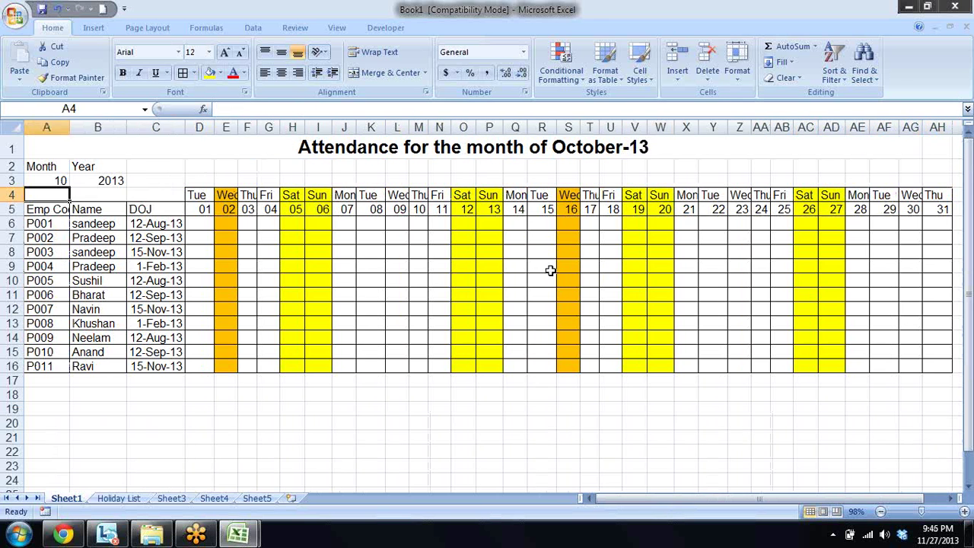
pyautogui.press('Right')
pyautogui.press('Right')
pyautogui.press('Right')
pyautogui.press('Right')
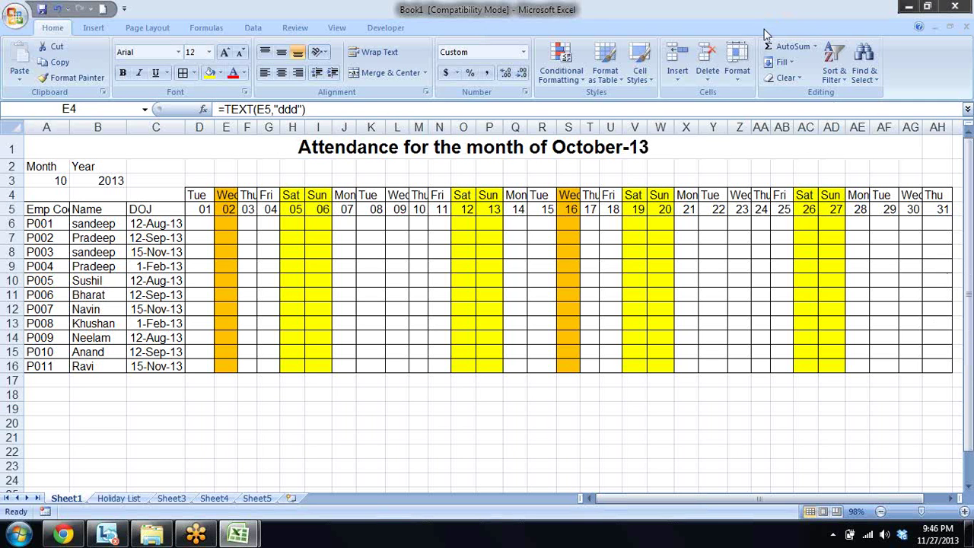
pyautogui.click(570, 235)
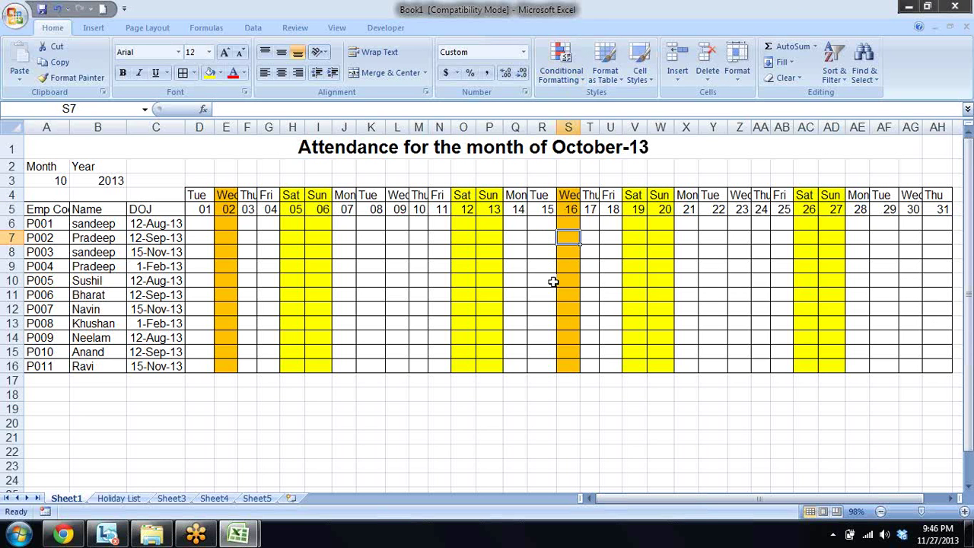
pyautogui.click(576, 80)
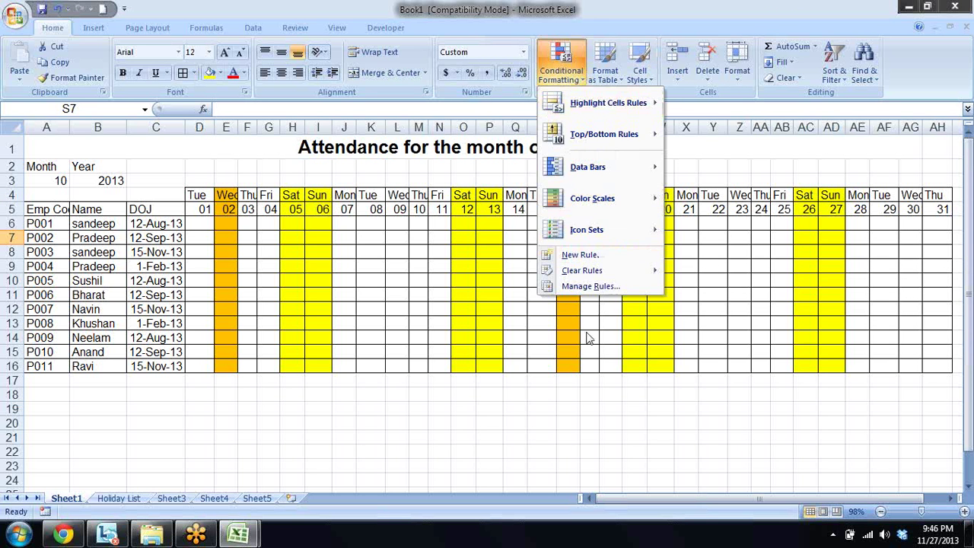
pyautogui.click(585, 286)
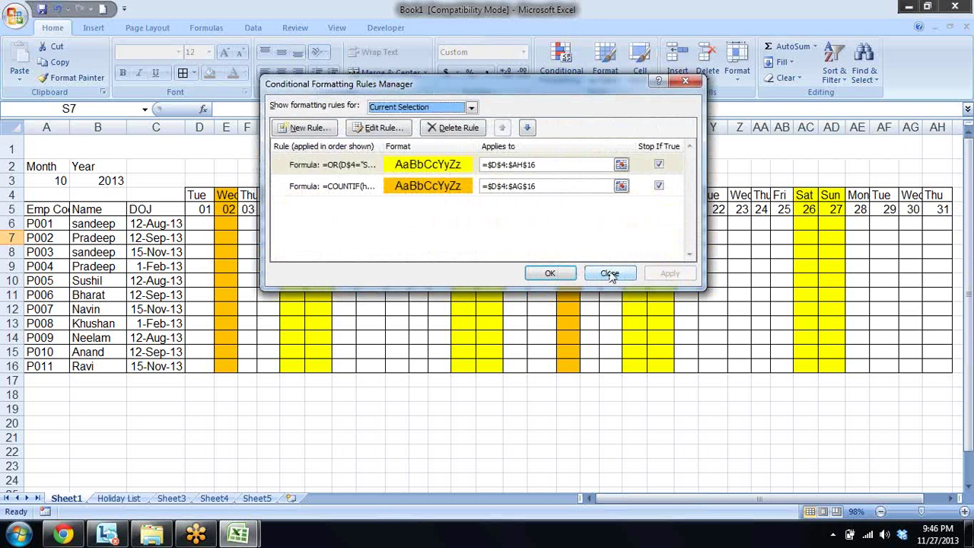
pyautogui.click(554, 269)
pyautogui.click(488, 248)
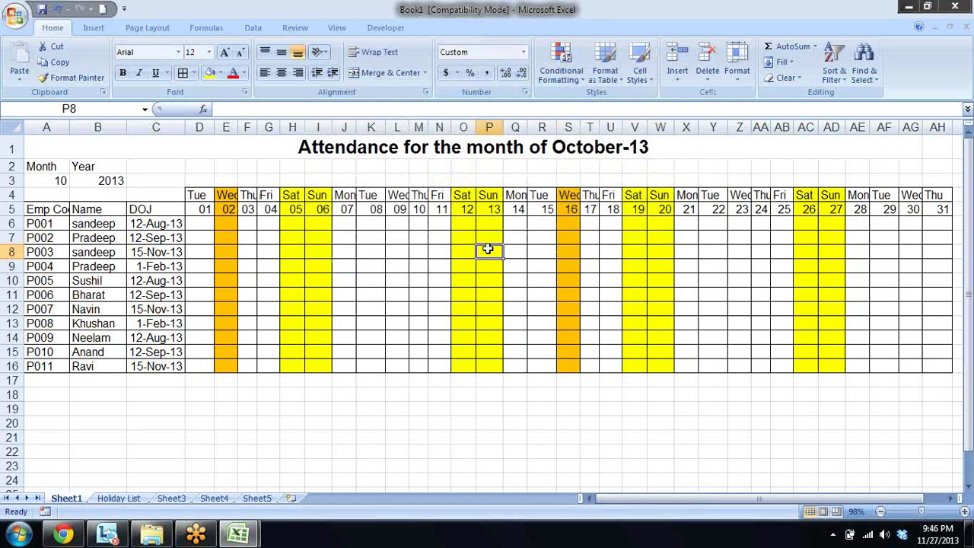
pyautogui.press('Left')
pyautogui.press('Left')
pyautogui.press('Left')
pyautogui.press('Left')
pyautogui.press('Left')
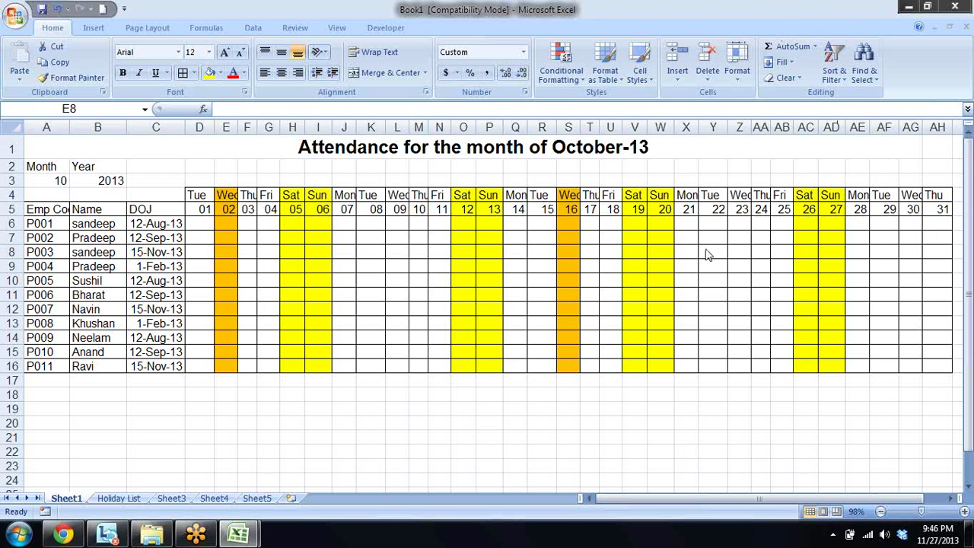
pyautogui.press('Right')
pyautogui.press('Right')
pyautogui.press('Right')
pyautogui.press('Right')
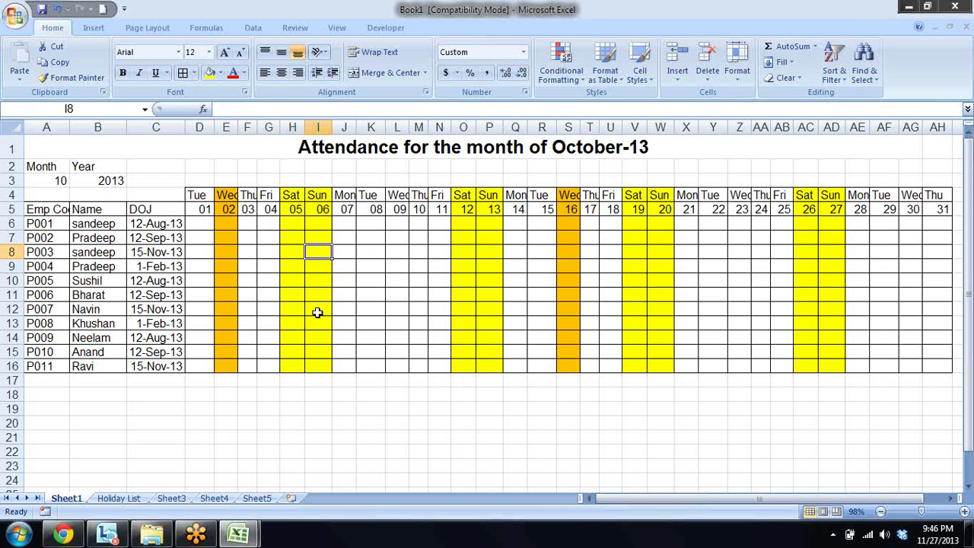
pyautogui.press('Up')
pyautogui.press('Up')
pyautogui.press('Left')
pyautogui.press('Right')
pyautogui.press('Right')
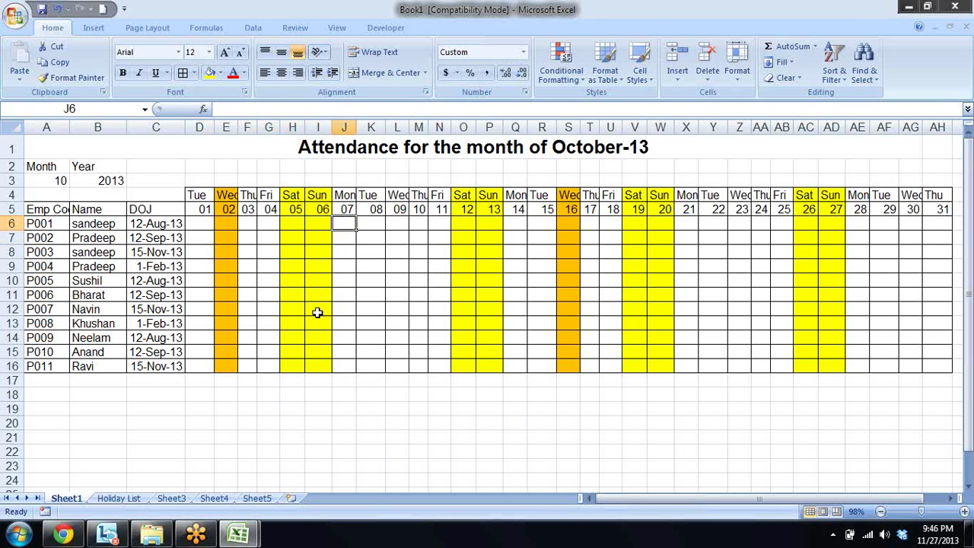
pyautogui.click(209, 228)
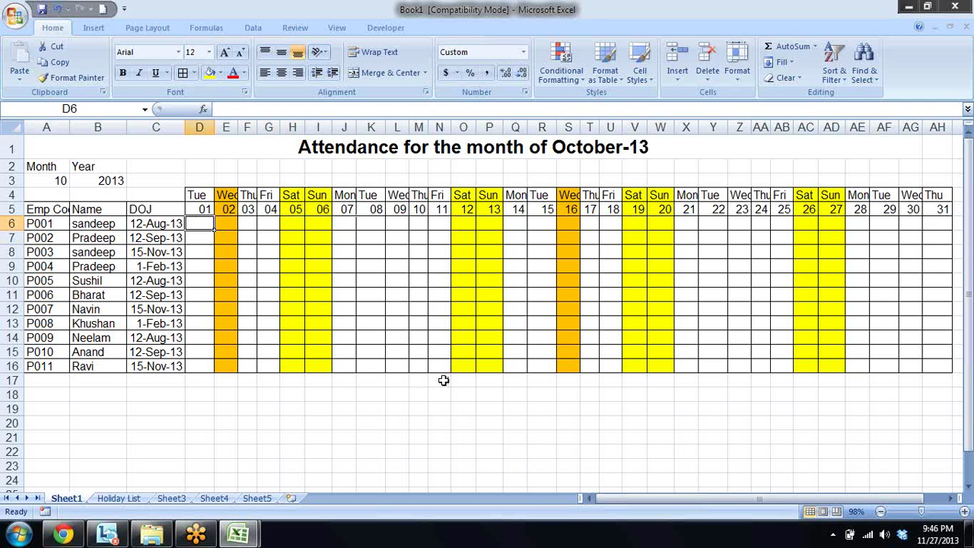
pyautogui.press('Right')
pyautogui.press('Right')
pyautogui.press('Right')
pyautogui.press('Right')
pyautogui.press('Right')
pyautogui.press('Right')
pyautogui.press('Right')
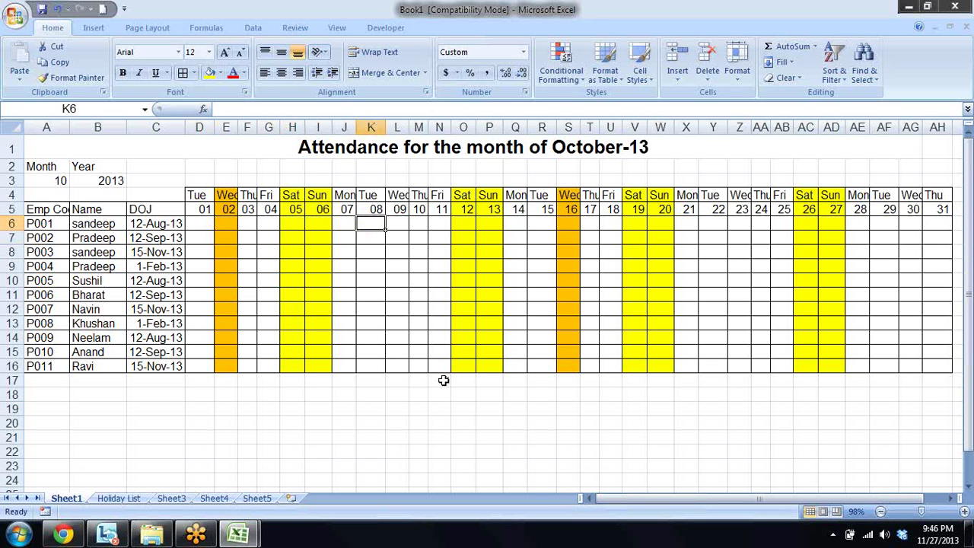
pyautogui.press('Left')
pyautogui.press('Left')
pyautogui.press('Left')
pyautogui.press('Left')
pyautogui.press('Left')
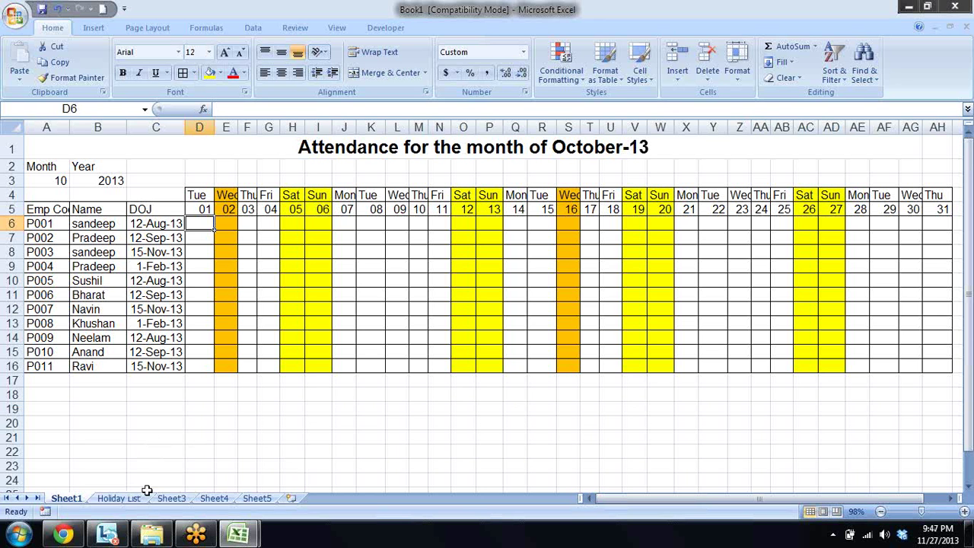
# - Rename Sheet3 to Attendance
pyautogui.click(180, 500)
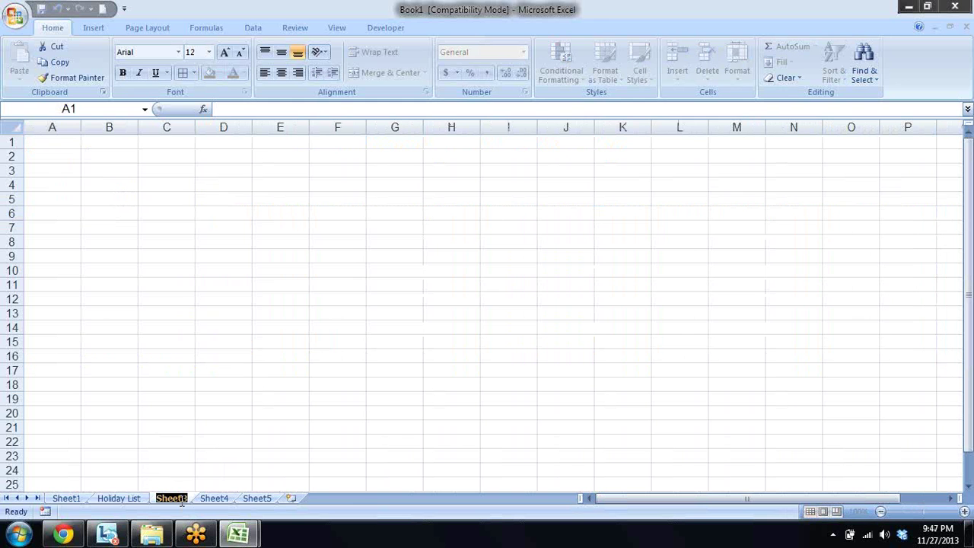
pyautogui.write('A')
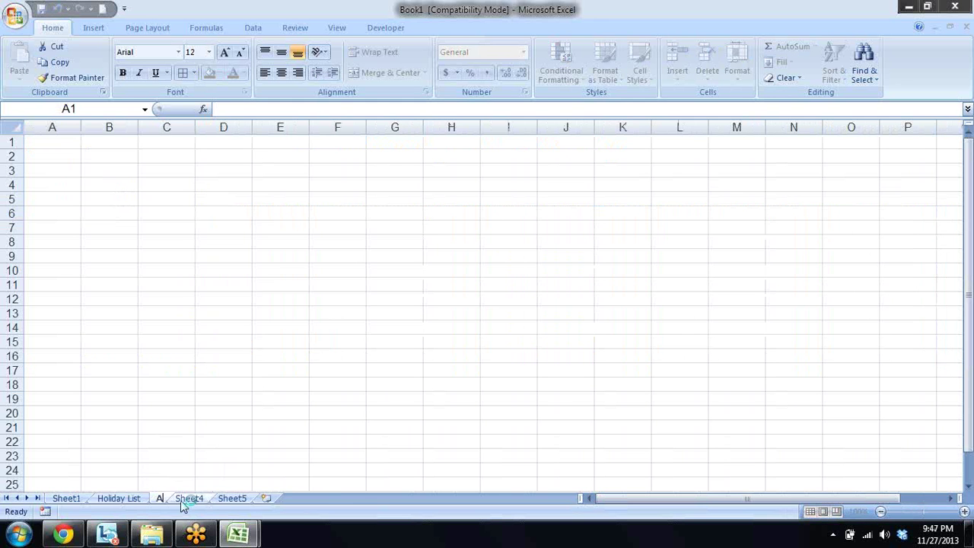
pyautogui.write('ttendance')
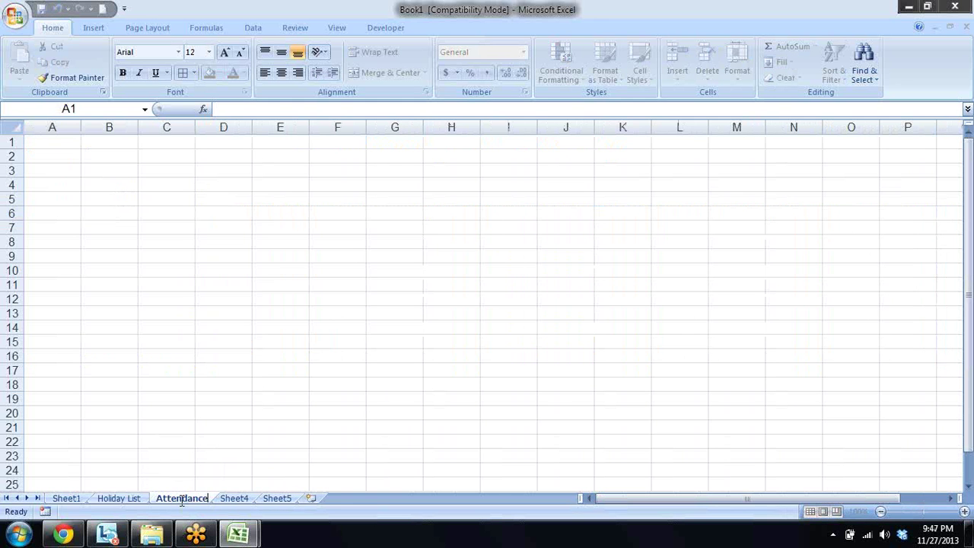
pyautogui.press('Return')
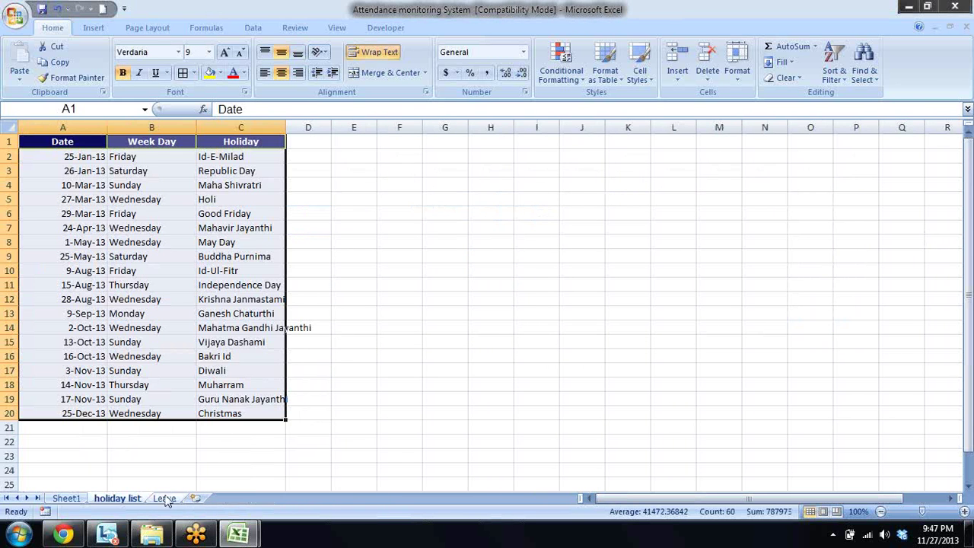
# - Paste the Leave sheet's A1:E1 headers into row 1 of the Attendance sheet
pyautogui.click(166, 497)
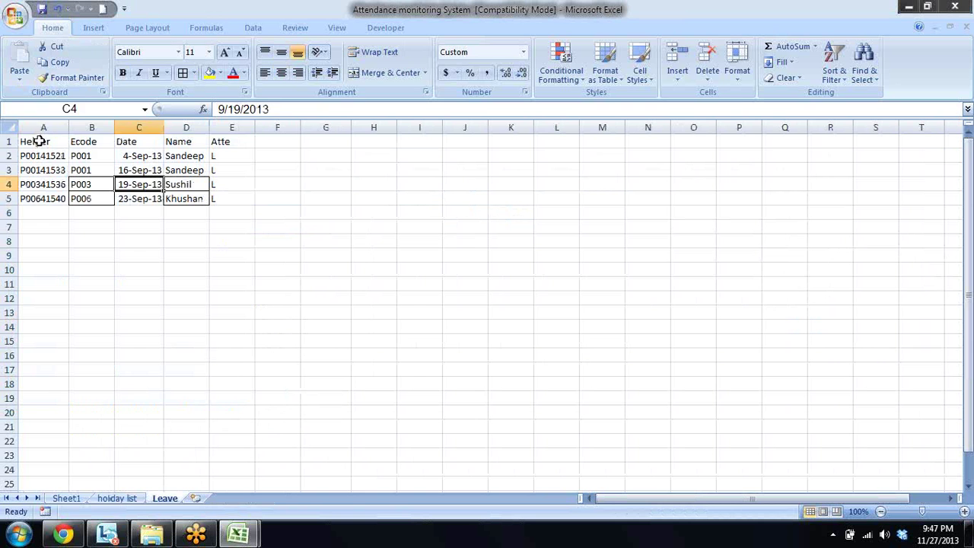
pyautogui.moveTo(34, 141); pyautogui.dragTo(219, 123)
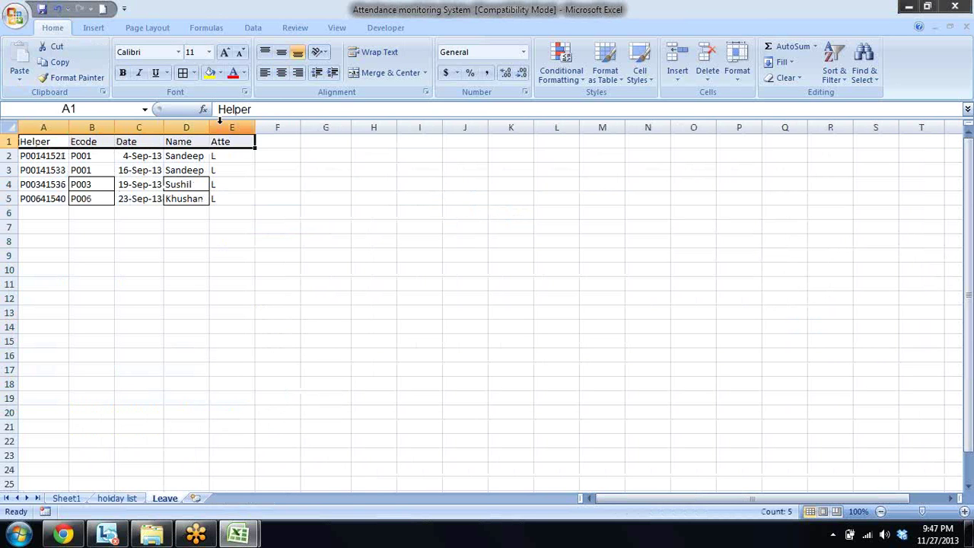
pyautogui.hotkey('ctrl', 'c')
pyautogui.hotkey('alt', 'Tab')
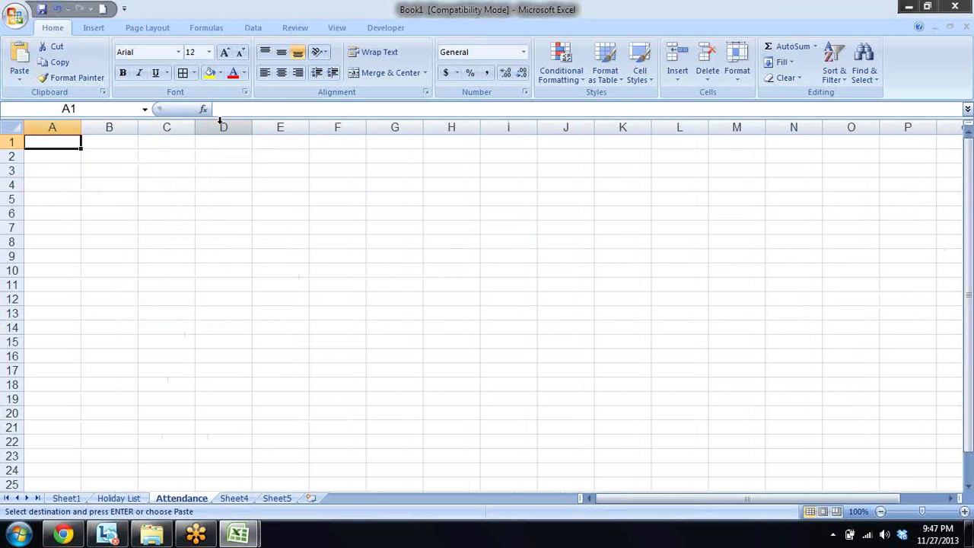
pyautogui.press('Return')
pyautogui.press('Down')
pyautogui.press('Down')
pyautogui.press('Up')
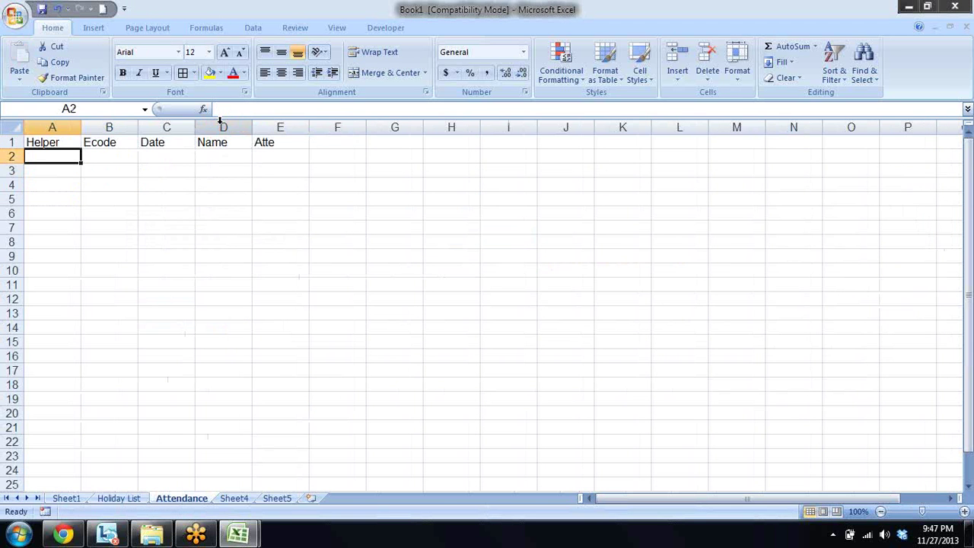
pyautogui.press('Right')
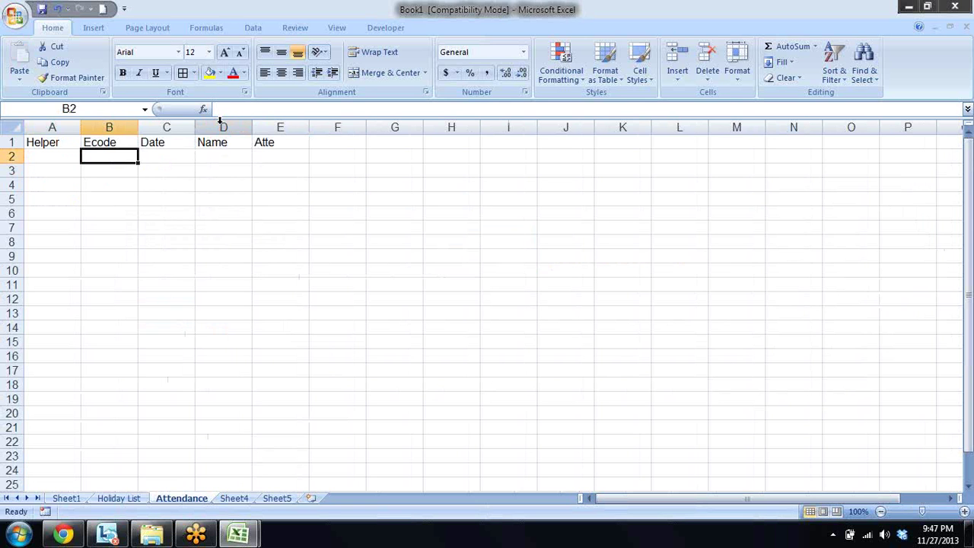
# - Enter P001, 3-Nov-13, the employee's name and L across B2:E2
pyautogui.write('P001')
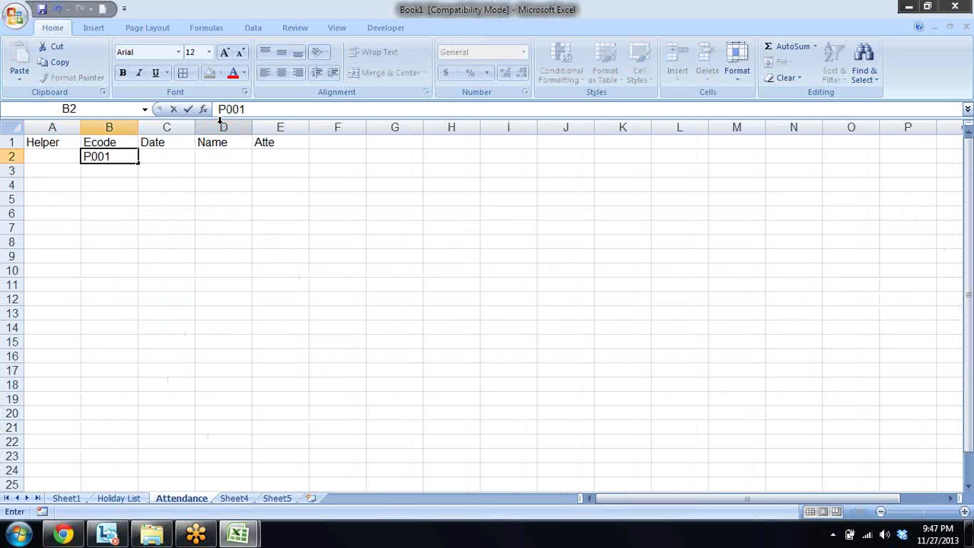
pyautogui.press('Tab')
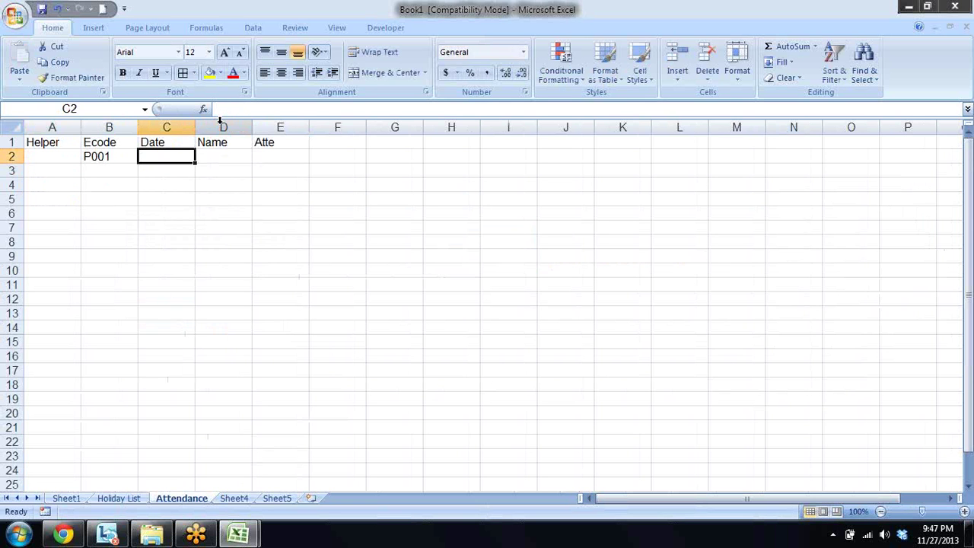
pyautogui.write('3-')
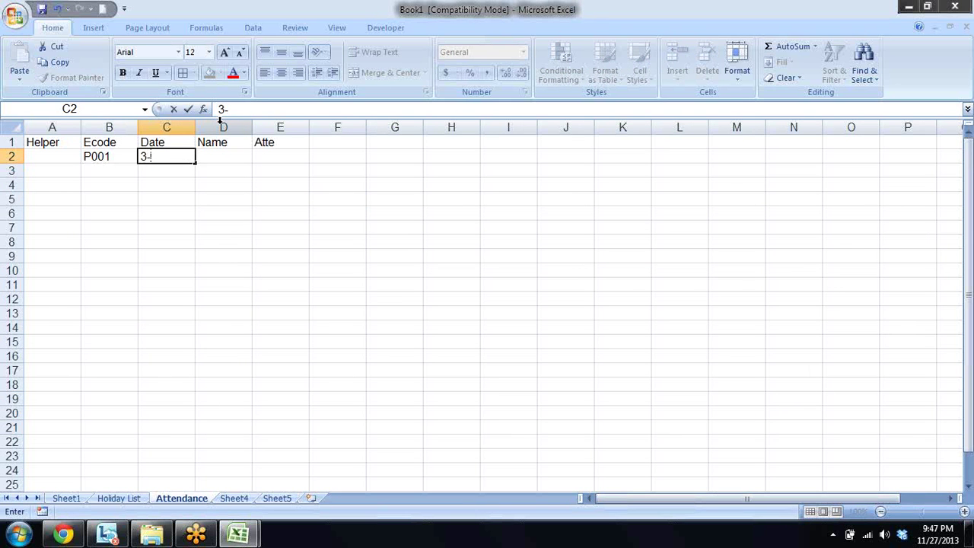
pyautogui.write('Nov-')
pyautogui.press('Return')
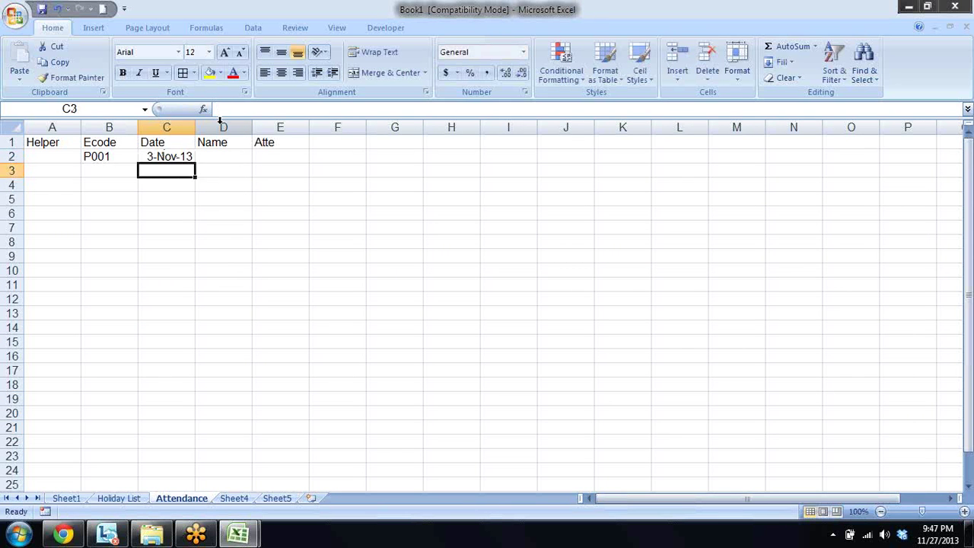
pyautogui.press('Up')
pyautogui.press('Right')
pyautogui.write('S')
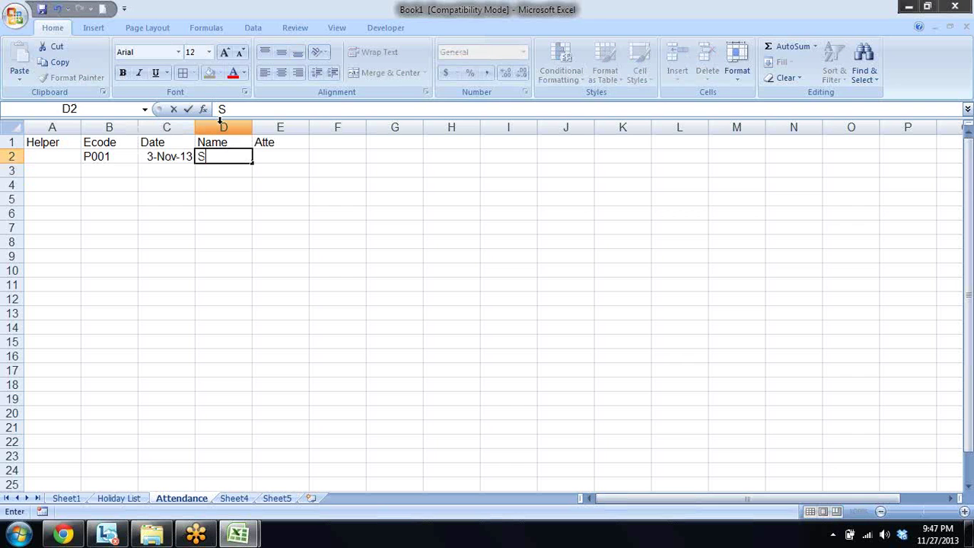
pyautogui.write('andeep')
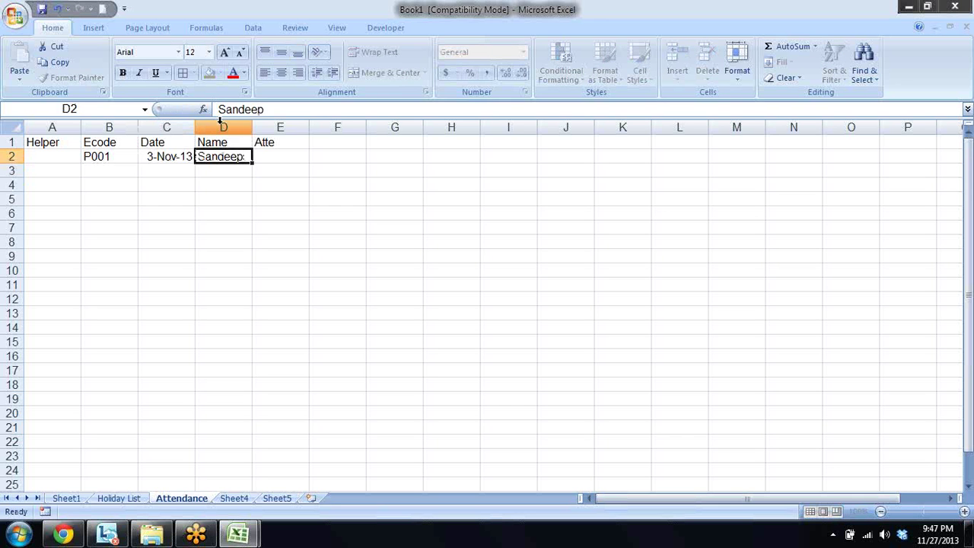
pyautogui.press('Tab')
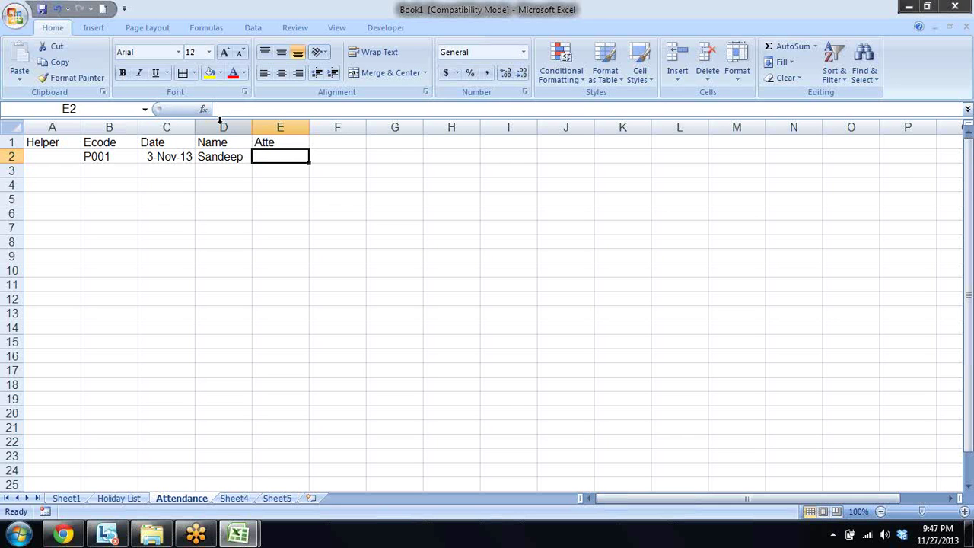
pyautogui.write('L')
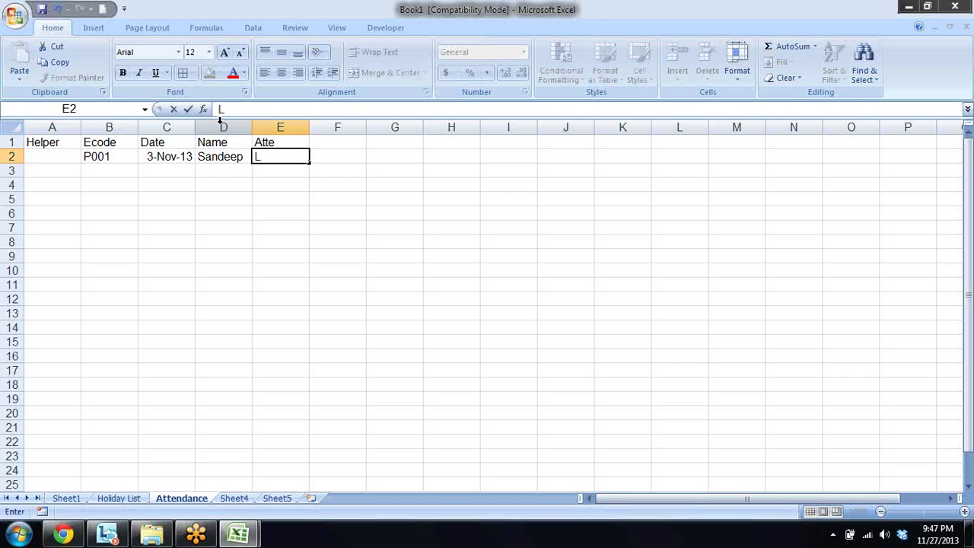
pyautogui.press('Return')
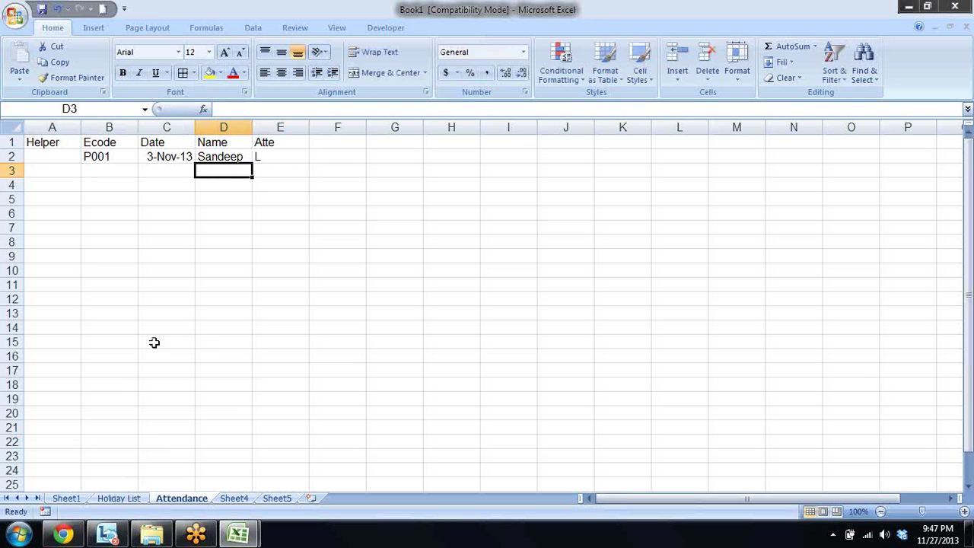
pyautogui.press('Left')
pyautogui.press('Left')
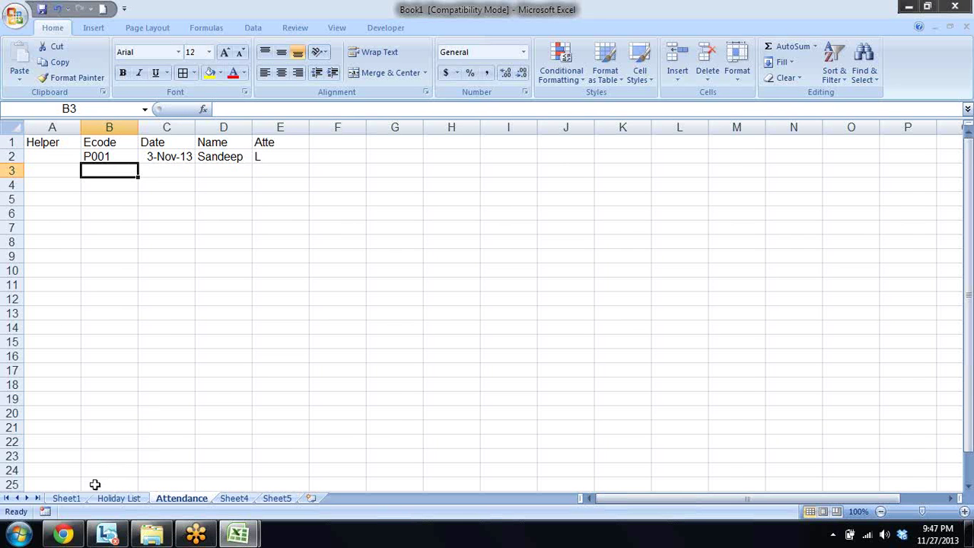
# - Copy P002's code and name from Sheet1 into row 3, moving the name to D3
pyautogui.click(66, 497)
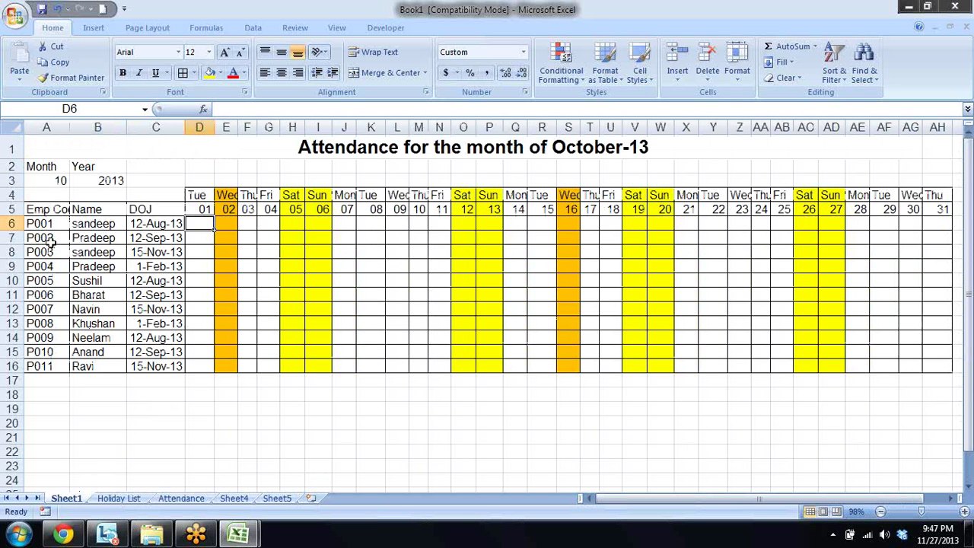
pyautogui.moveTo(50, 237); pyautogui.dragTo(109, 240)
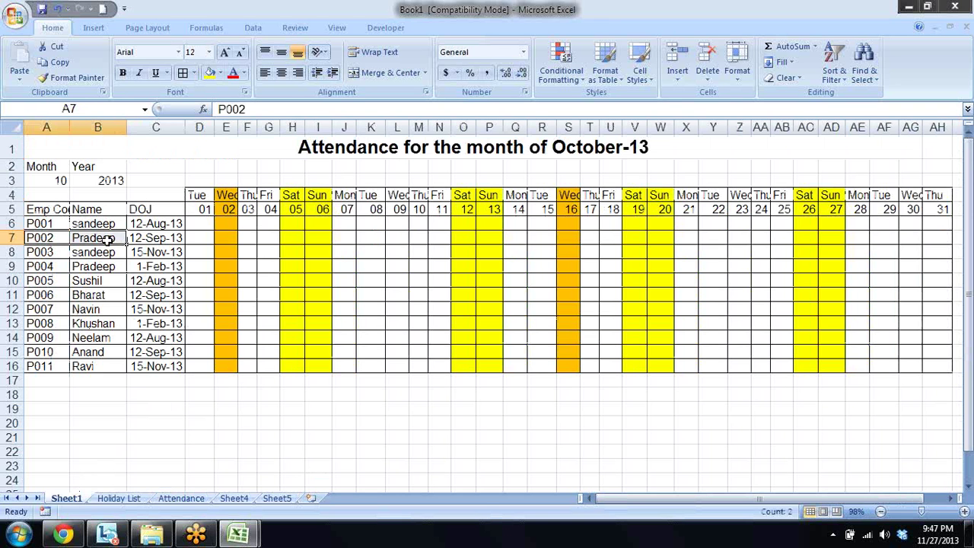
pyautogui.hotkey('ctrl', 'c')
pyautogui.click(191, 497)
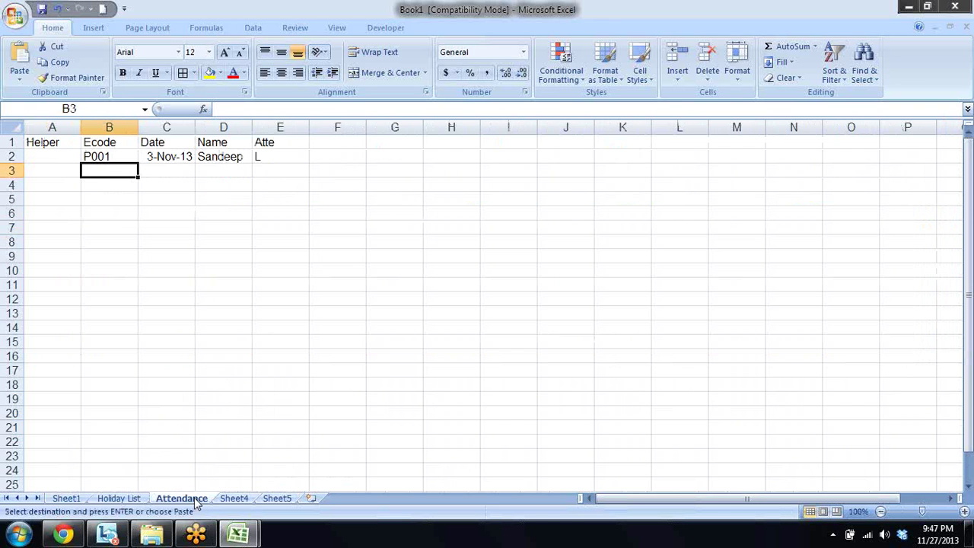
pyautogui.press('Return')
pyautogui.press('Right')
pyautogui.press('Right')
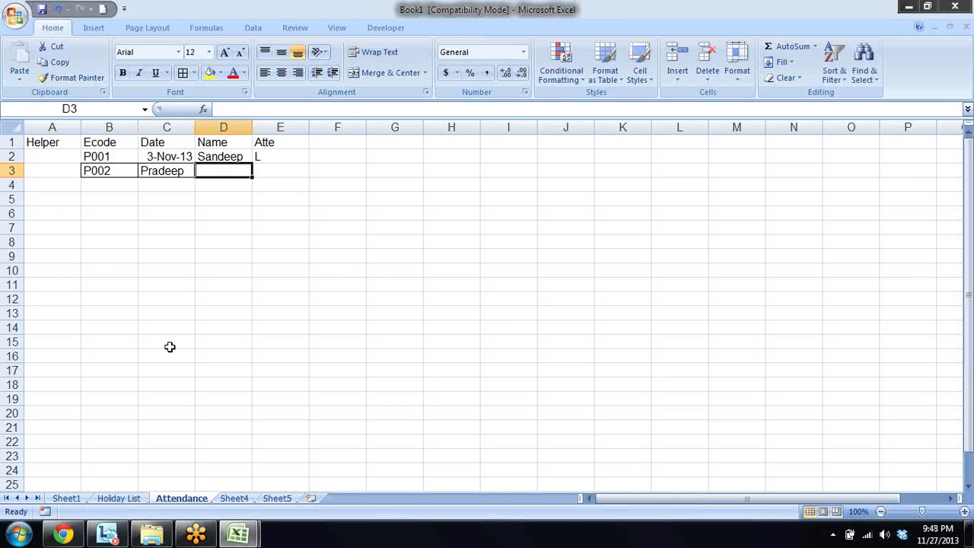
pyautogui.press('Left')
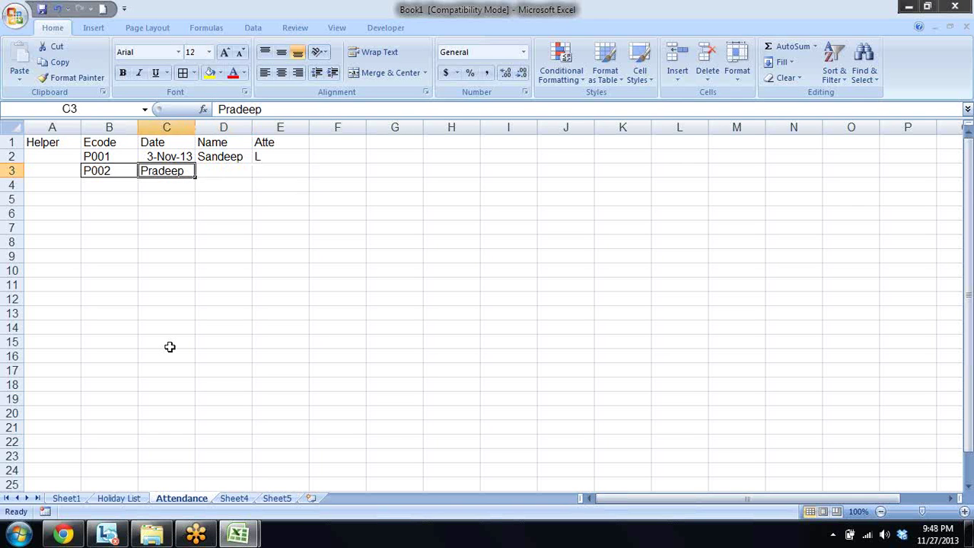
pyautogui.hotkey('ctrl', 'x')
pyautogui.press('Right')
pyautogui.press('Return')
# - Enter L in E3 and 15-Nov-13 in C3, then show Sheet1's October-13 grid
pyautogui.press('Right')
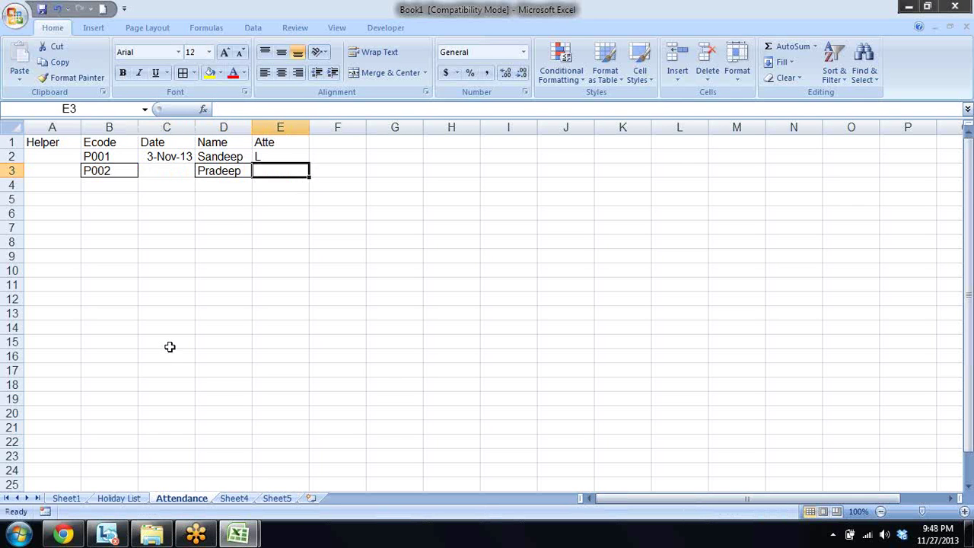
pyautogui.write('L')
pyautogui.press('Left')
pyautogui.press('Left')
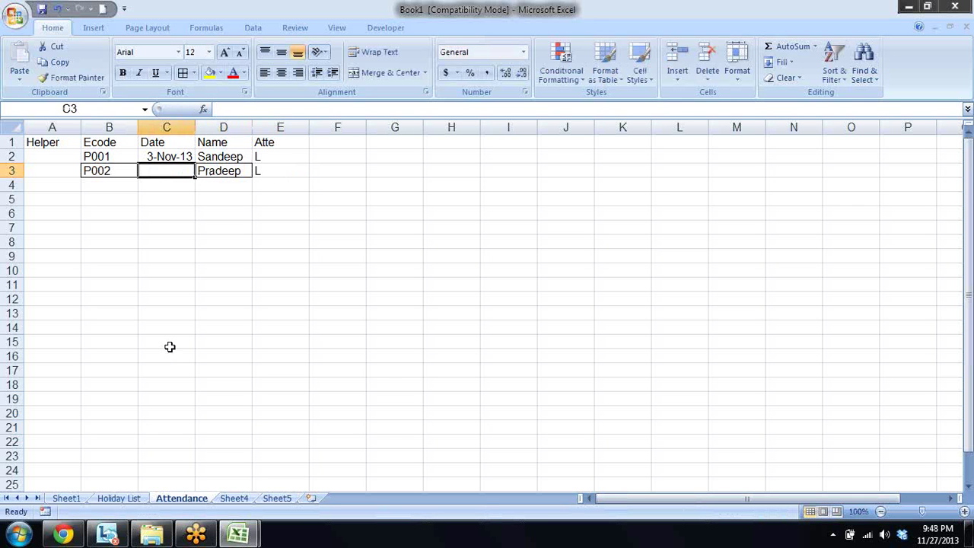
pyautogui.write('15-No')
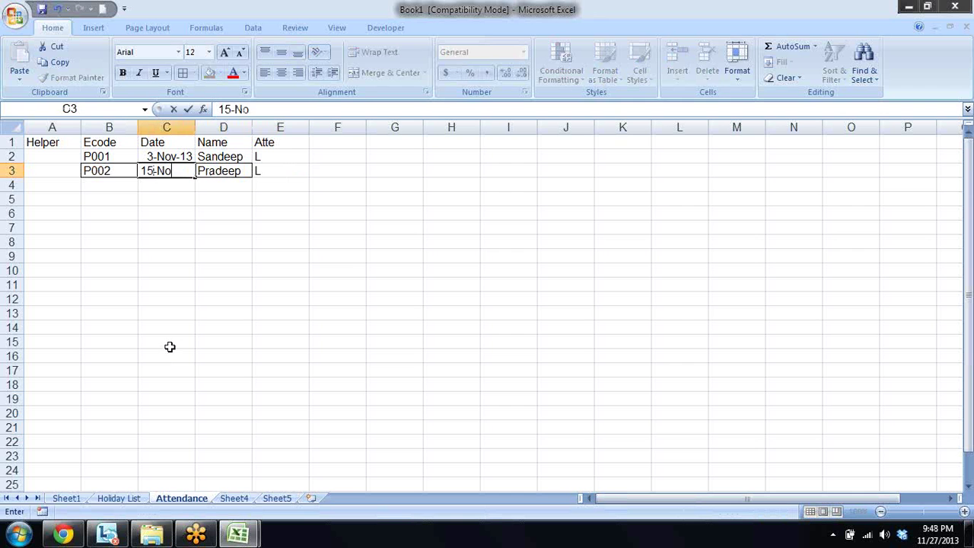
pyautogui.write('v-13')
pyautogui.press('Return')
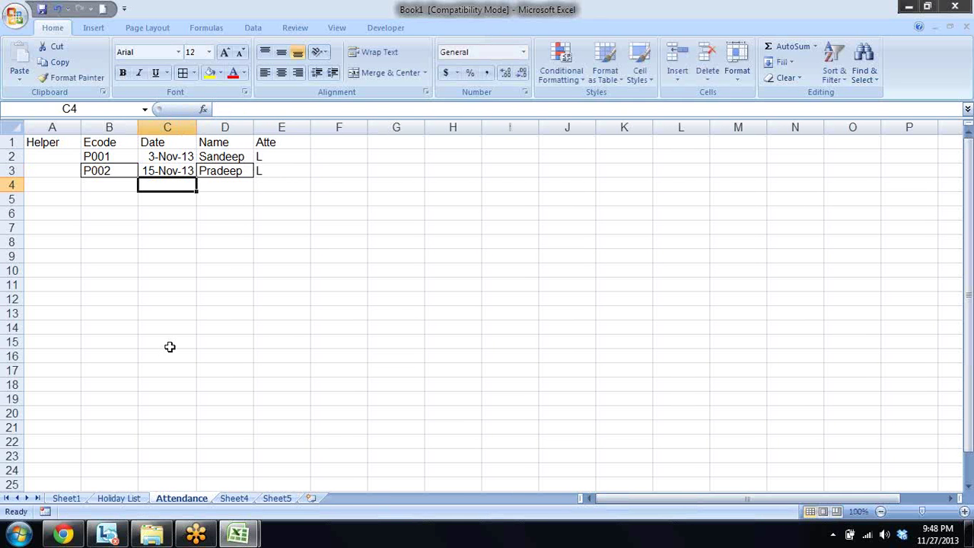
pyautogui.press('Return')
pyautogui.press('Up')
pyautogui.press('Up')
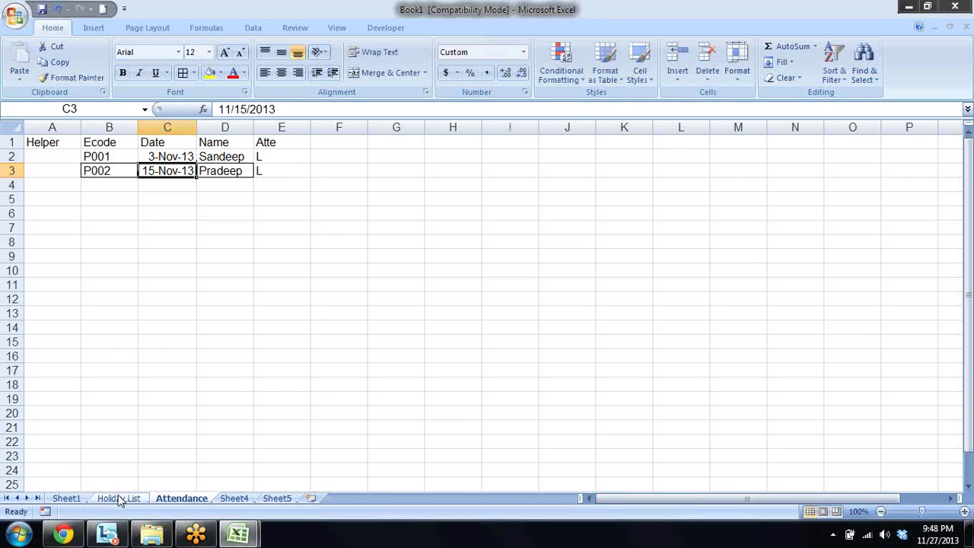
pyautogui.click(67, 498)
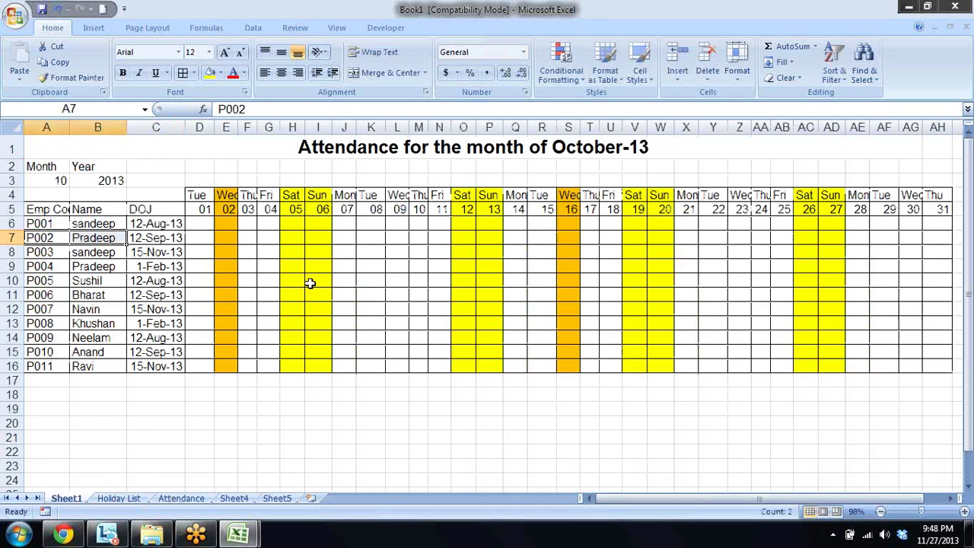
pyautogui.click(197, 223)
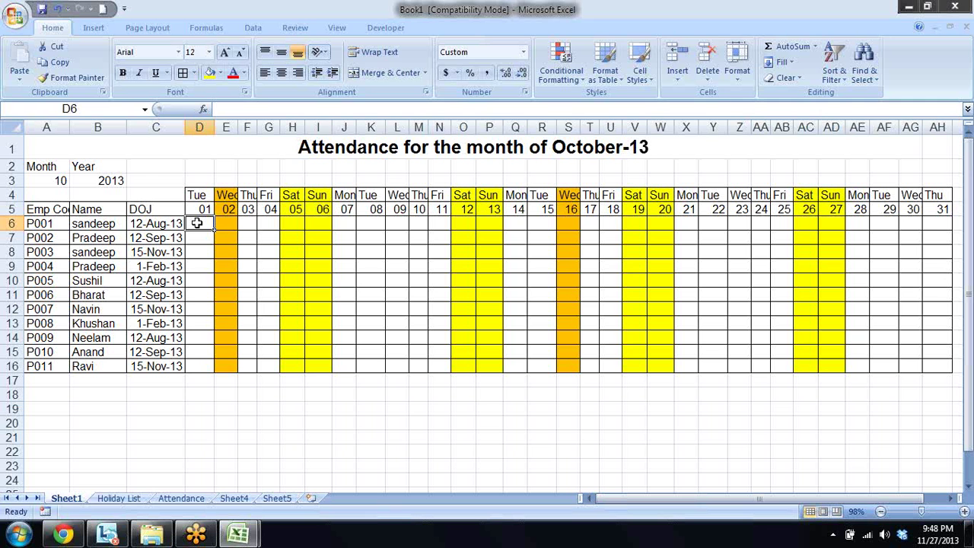
pyautogui.write('=')
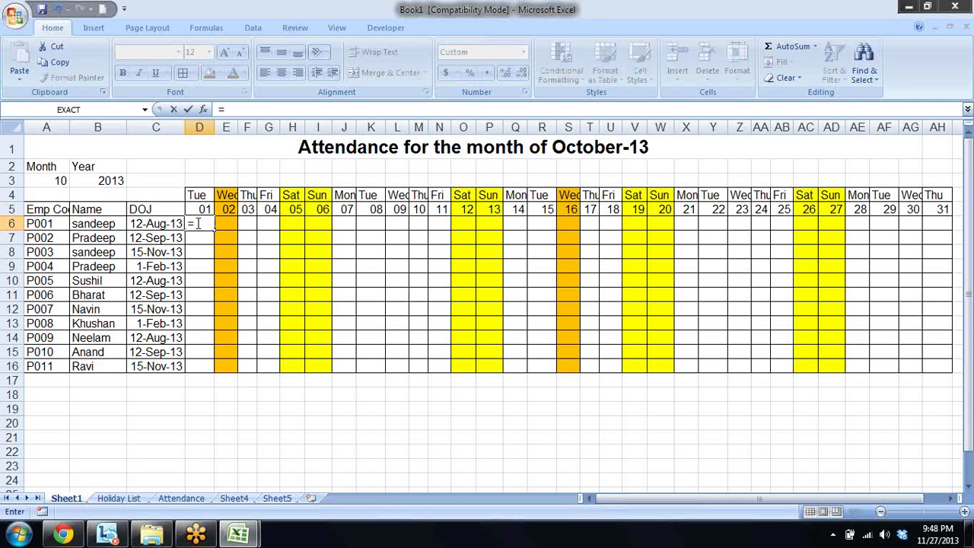
pyautogui.write('if')
pyautogui.press('Tab')
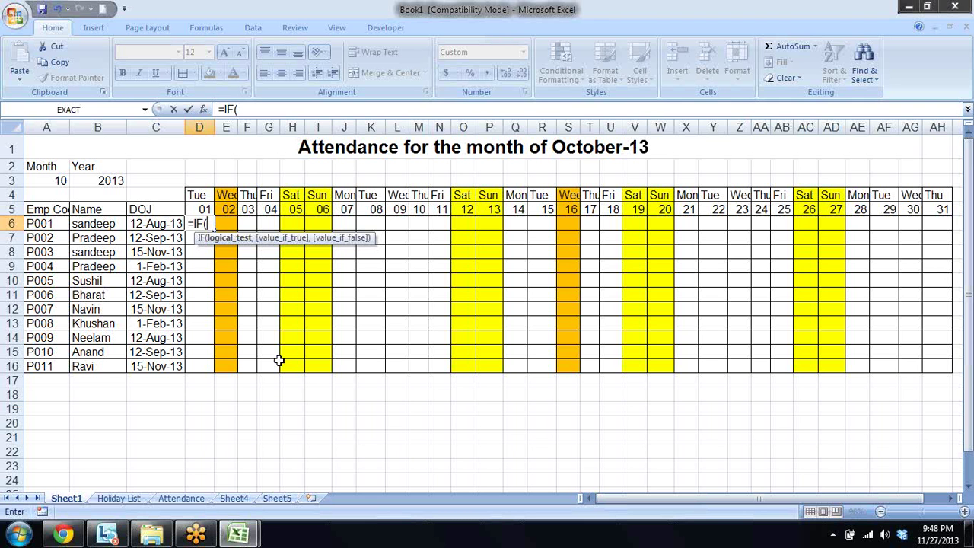
pyautogui.click(160, 225)
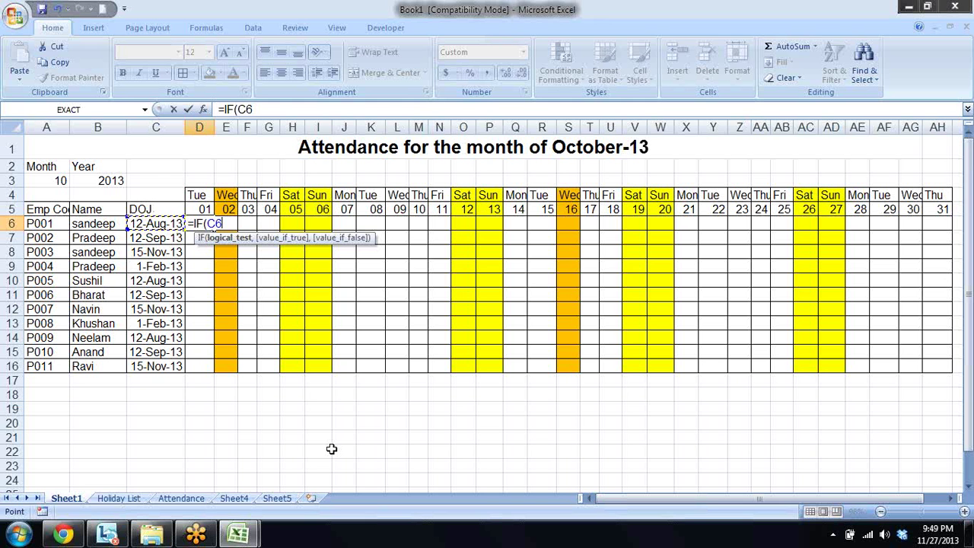
pyautogui.press('Escape')
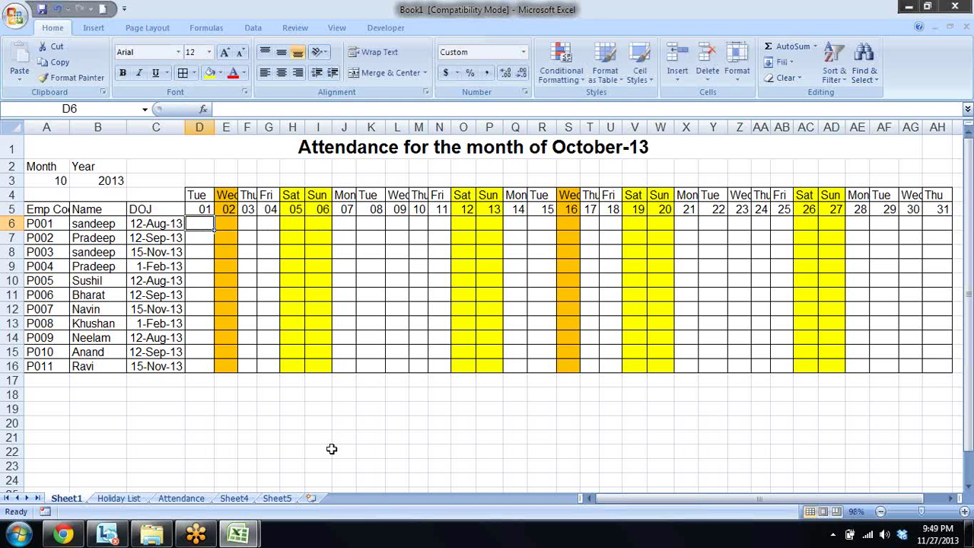
# - Start D6's formula as IF(OR(D4="Sat",D4="Sun")
pyautogui.write('=')
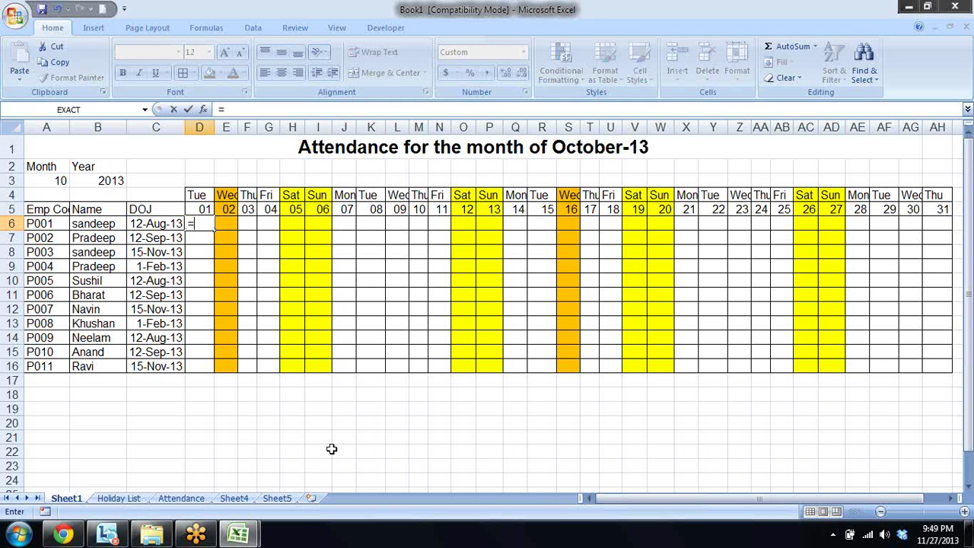
pyautogui.write('if')
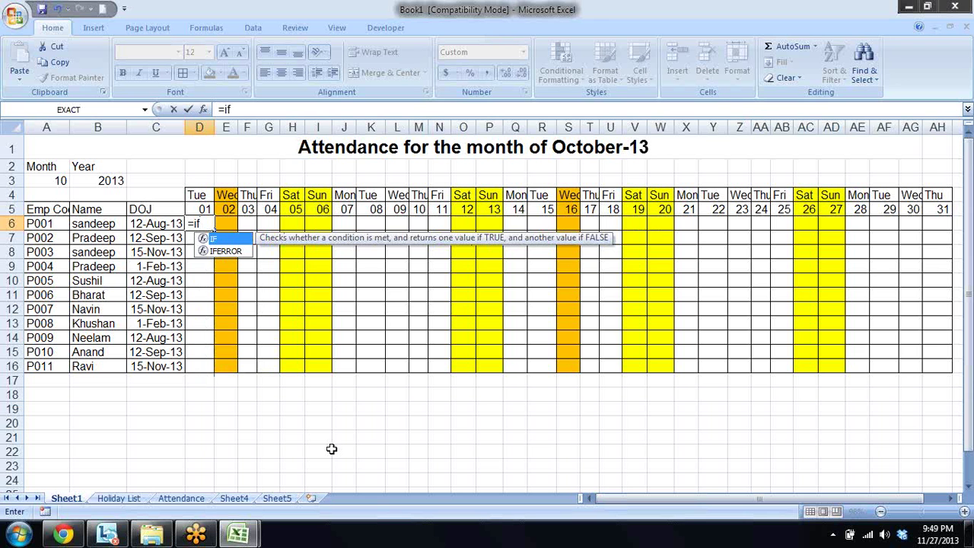
pyautogui.press('Tab')
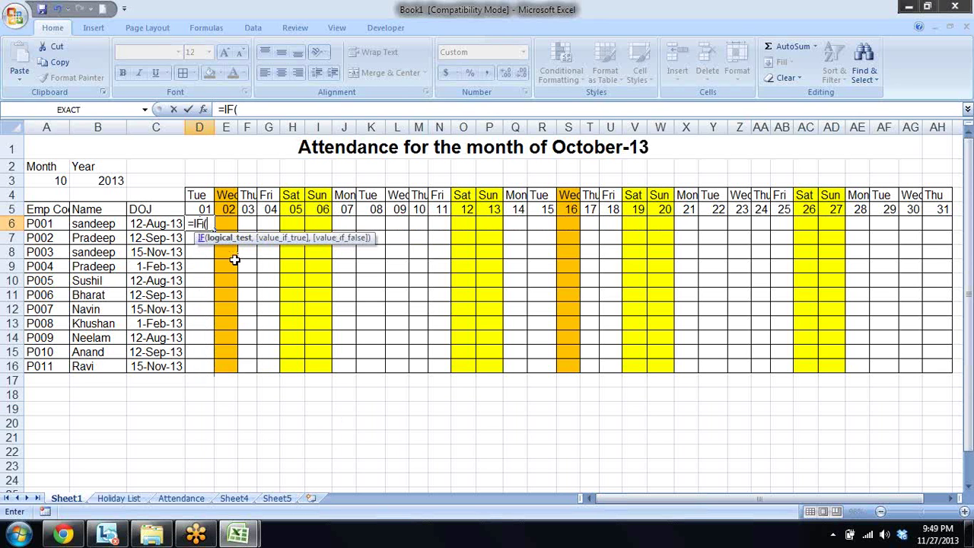
pyautogui.write('t')
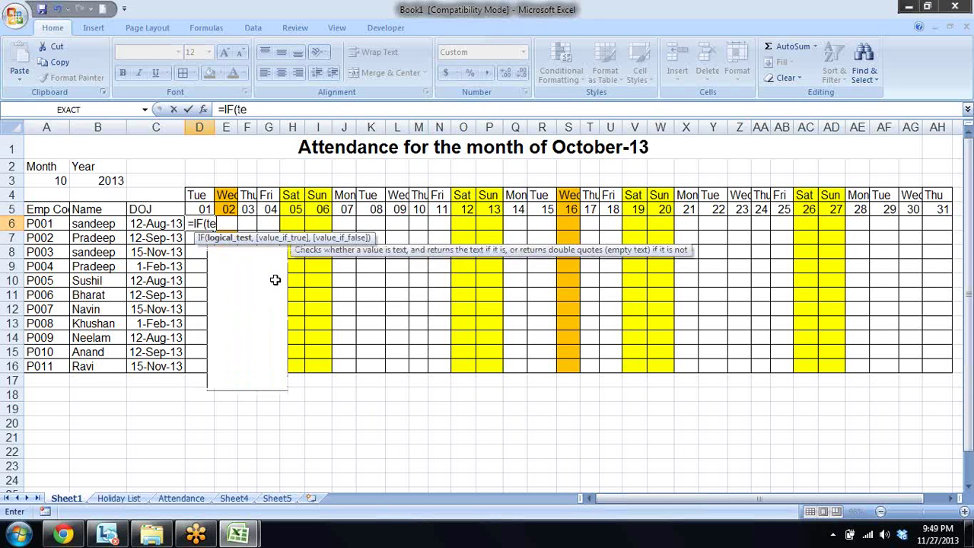
pyautogui.write('e')
pyautogui.press('Tab')
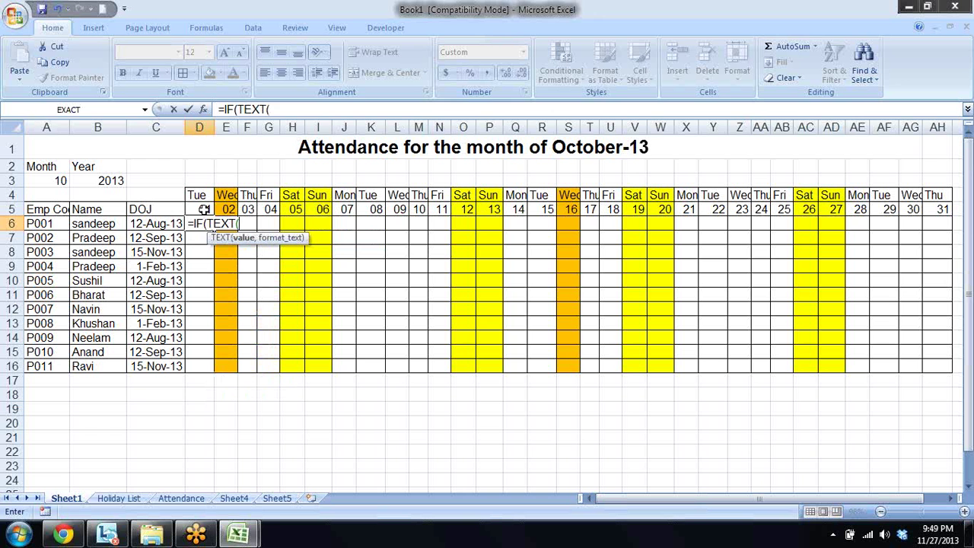
pyautogui.click(201, 208)
pyautogui.click(298, 338)
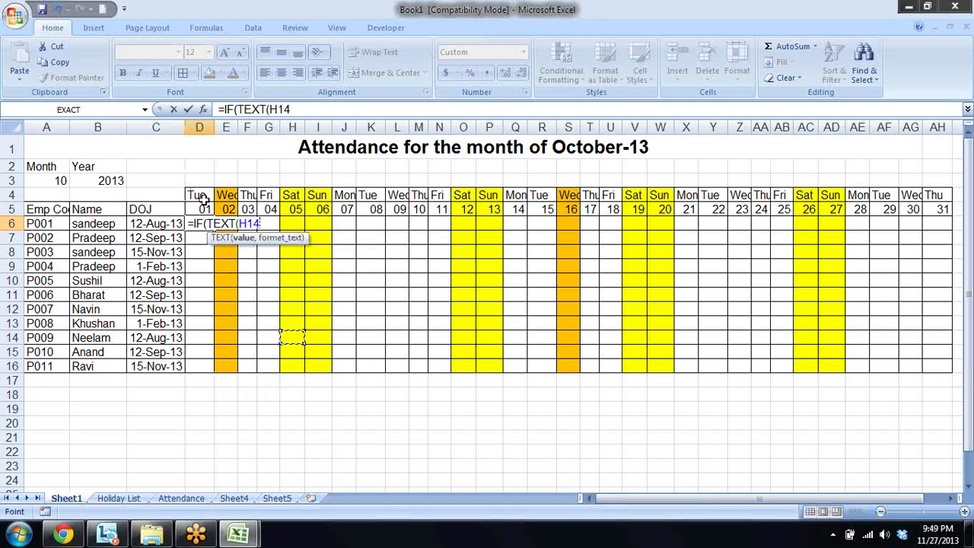
pyautogui.press('BackSpace')
pyautogui.press('BackSpace')
pyautogui.press('BackSpace')
pyautogui.press('BackSpace')
pyautogui.press('BackSpace')
pyautogui.press('BackSpace')
pyautogui.press('BackSpace')
pyautogui.press('BackSpace')
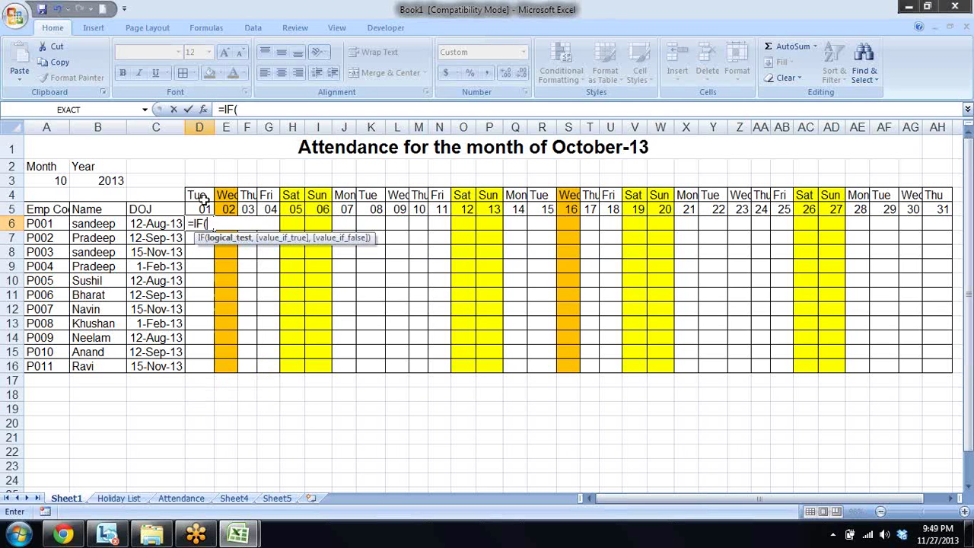
pyautogui.write('or')
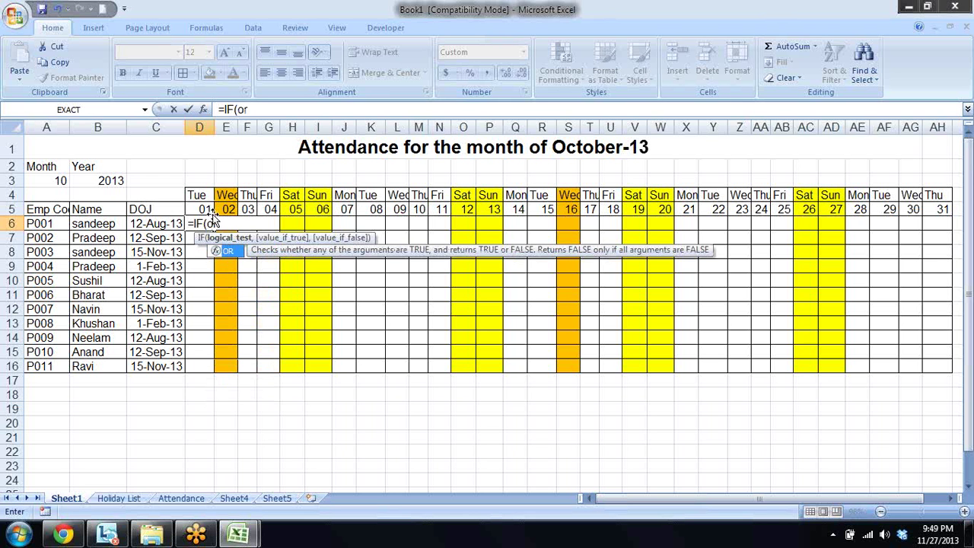
pyautogui.doubleClick(230, 255)
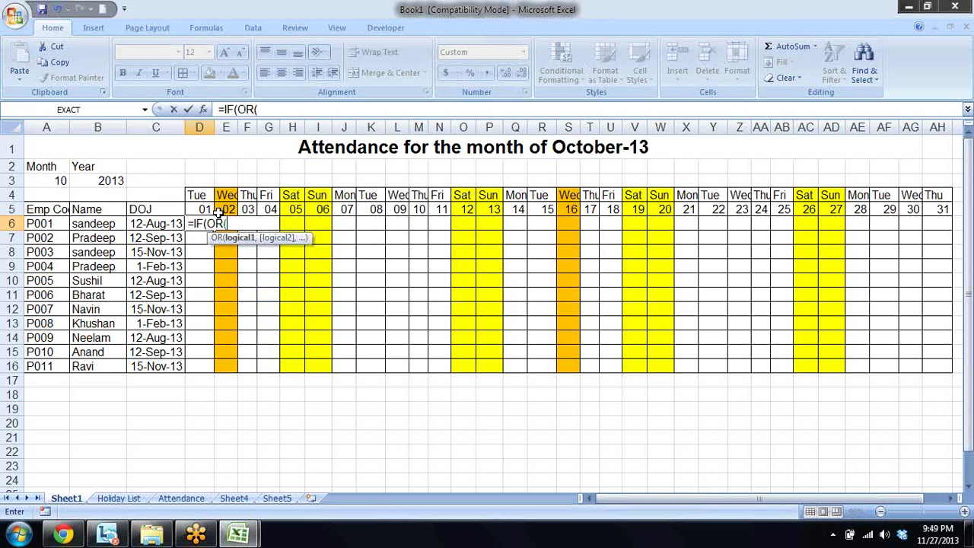
pyautogui.click(197, 195)
pyautogui.write('=')
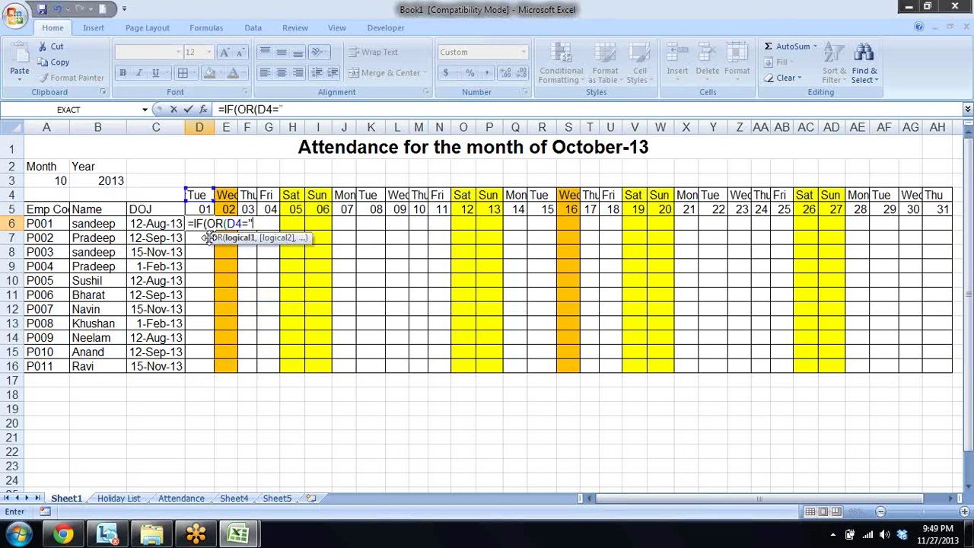
pyautogui.write('"Sat"')
pyautogui.write(',')
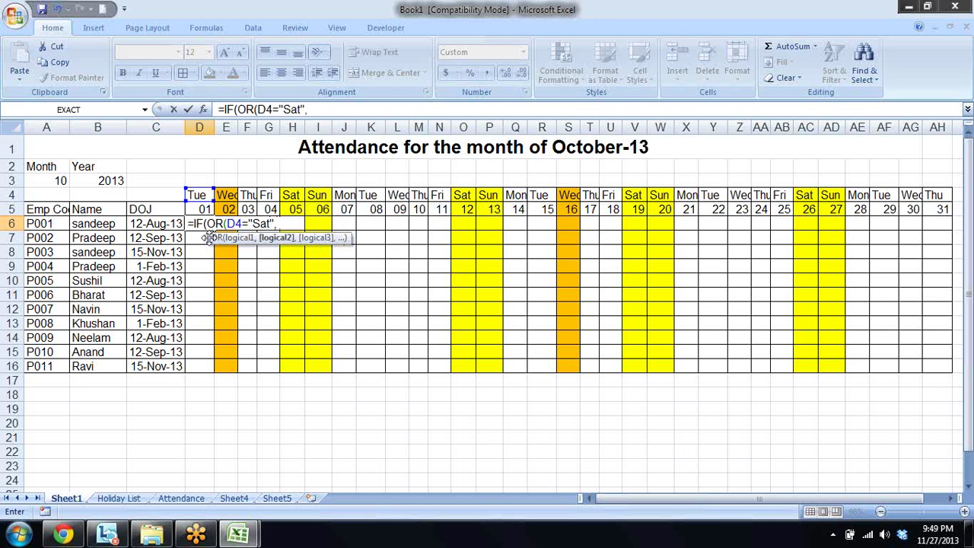
pyautogui.click(203, 196)
pyautogui.write('="')
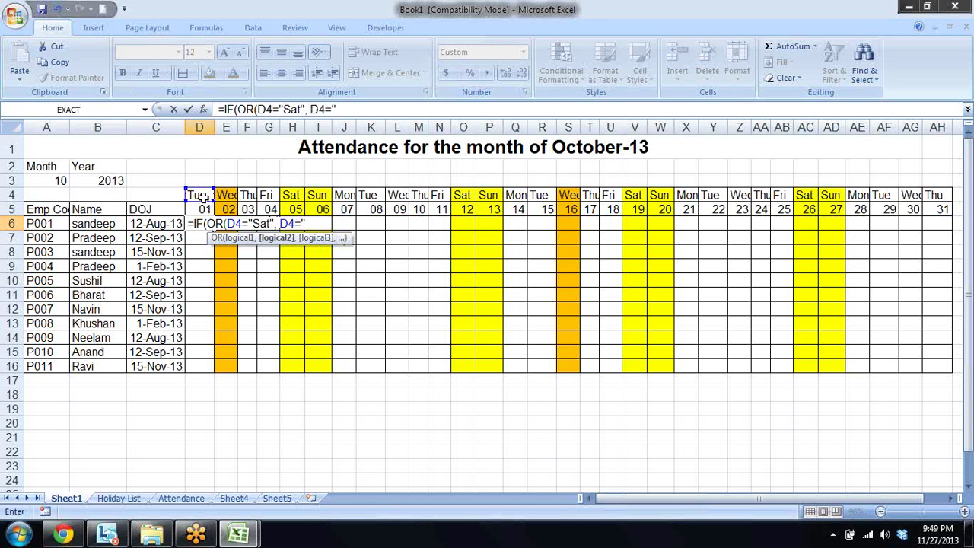
pyautogui.write('Sun"')
pyautogui.write(')')
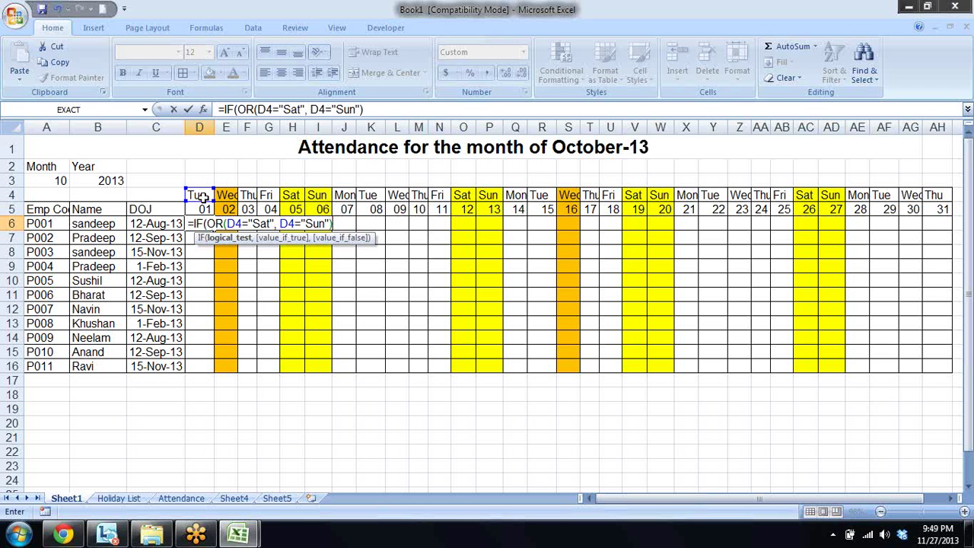
# - Lock both D4 references to row 4 and return "W/O" for weekends
pyautogui.click(234, 222)
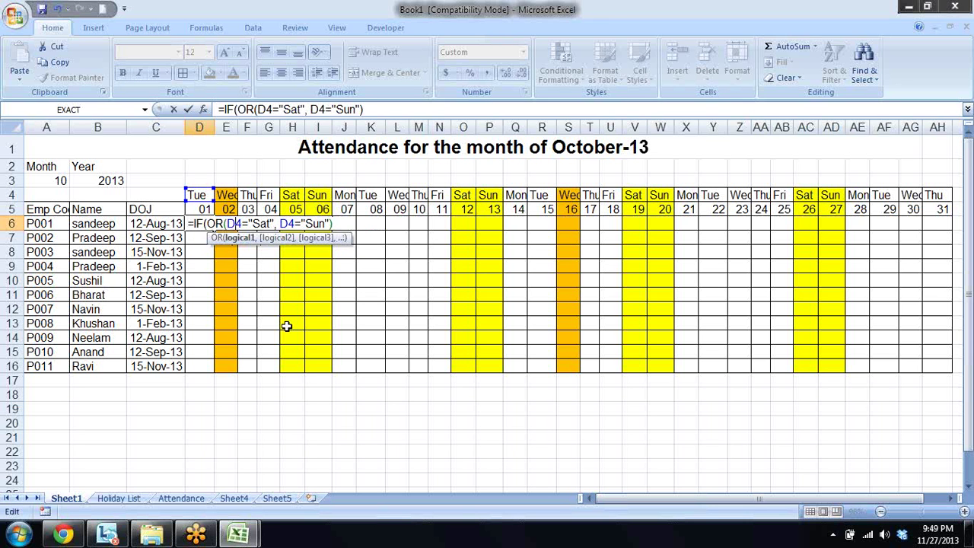
pyautogui.write('$')
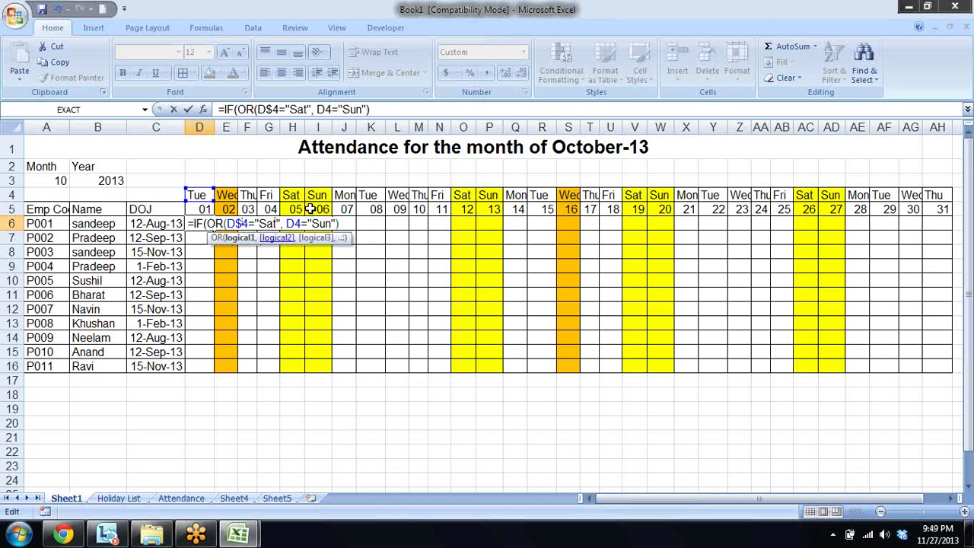
pyautogui.click(295, 223)
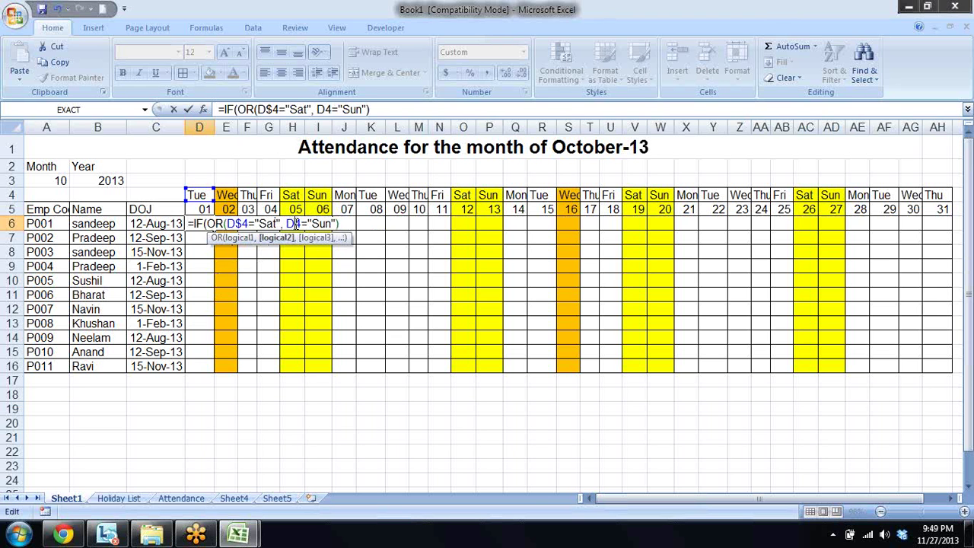
pyautogui.write('$')
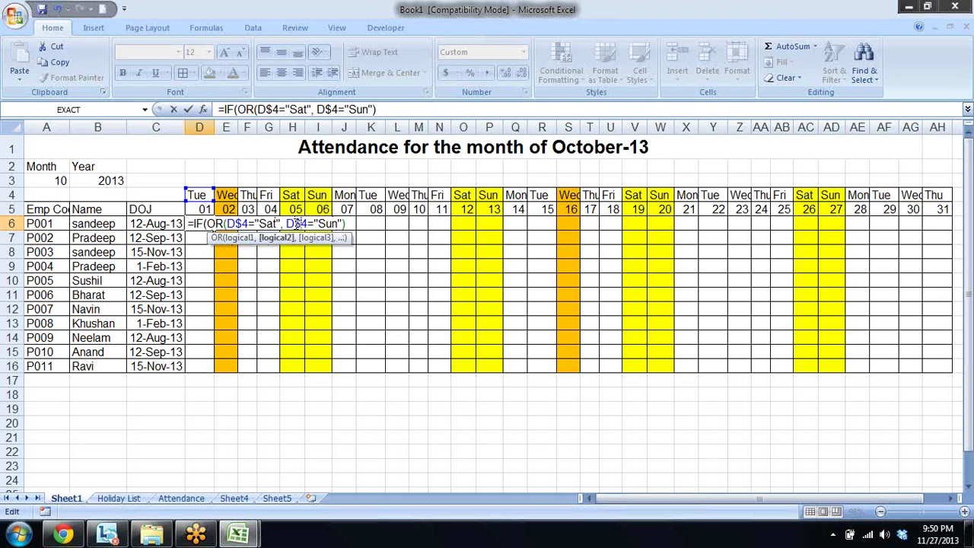
pyautogui.click(349, 223)
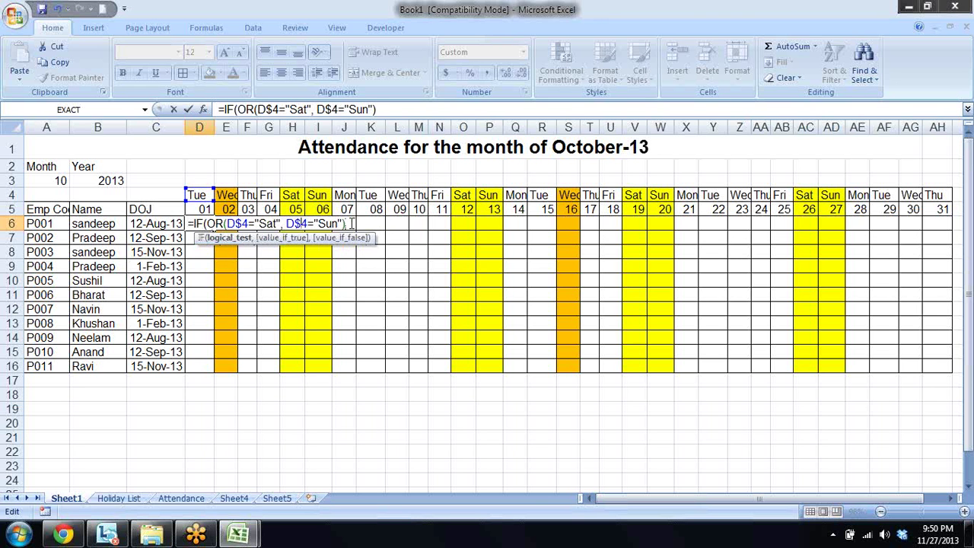
pyautogui.write(', "')
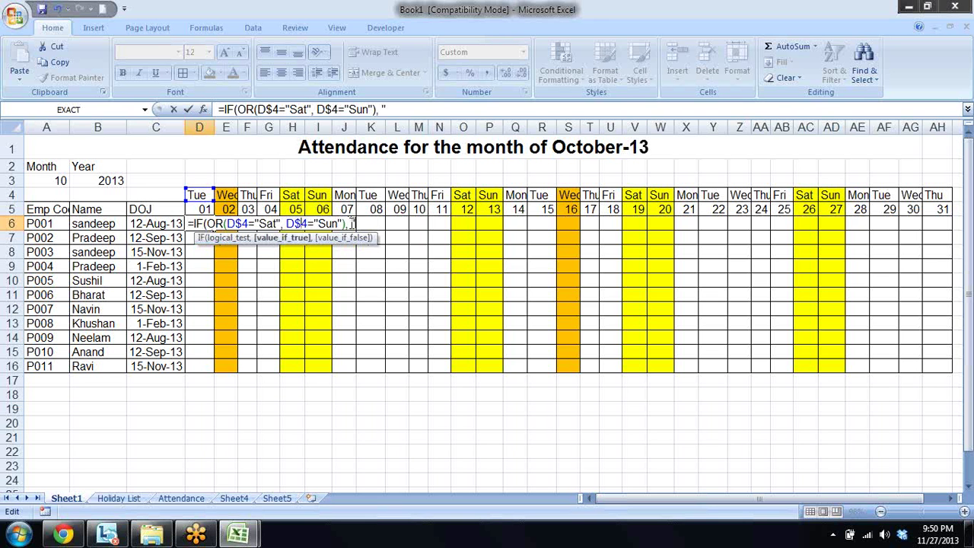
pyautogui.write('W')
pyautogui.write('/O')
pyautogui.write('"')
pyautogui.write(')')
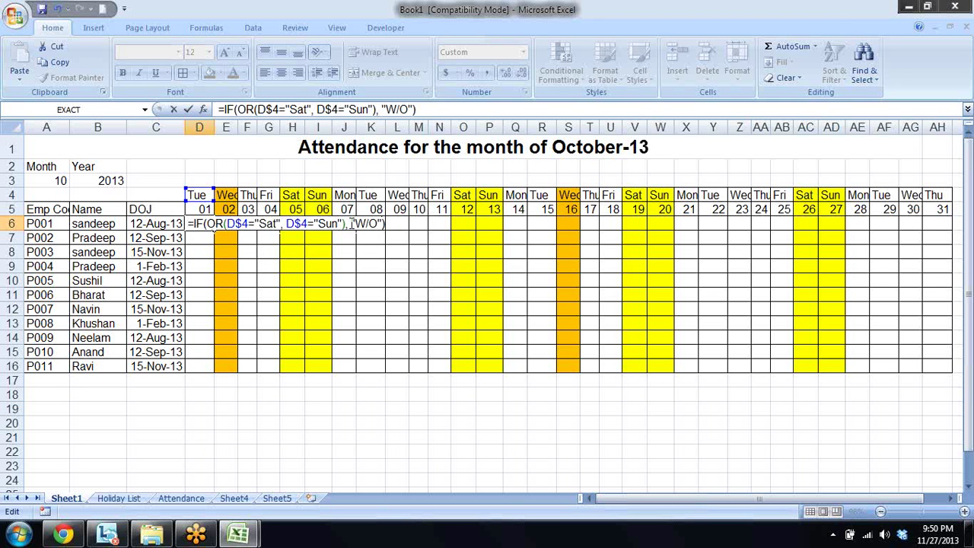
pyautogui.press('Return')
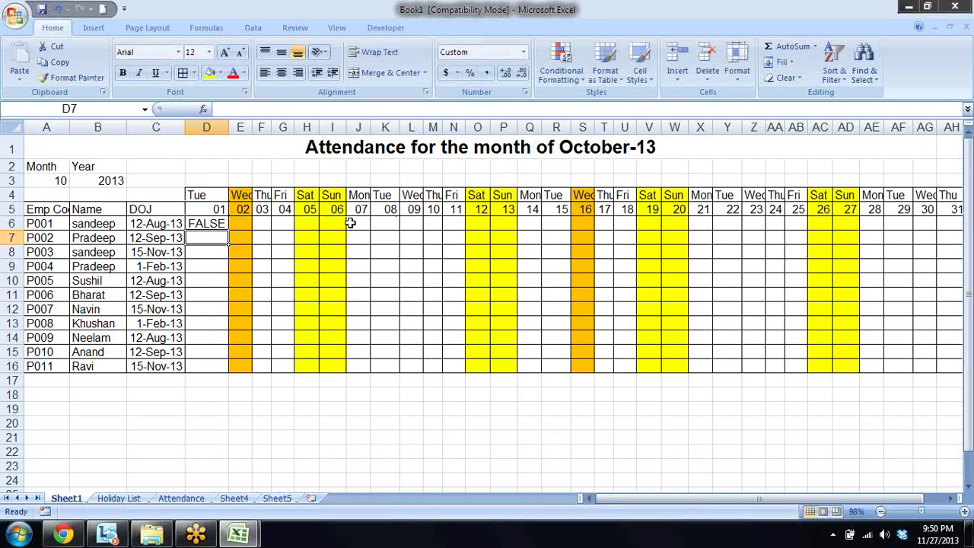
# - Add "P" as the formula's weekday result so D6 shows P
pyautogui.press('Up')
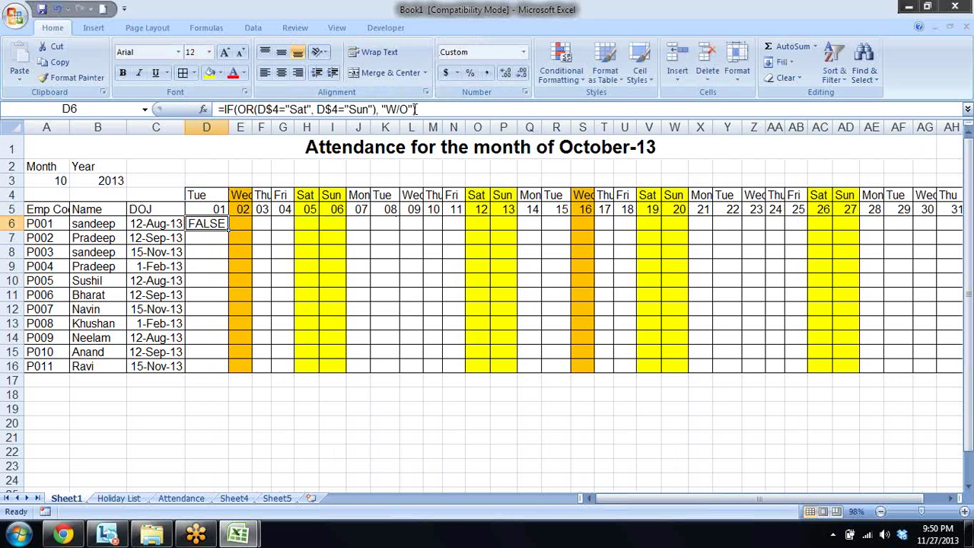
pyautogui.click(415, 109)
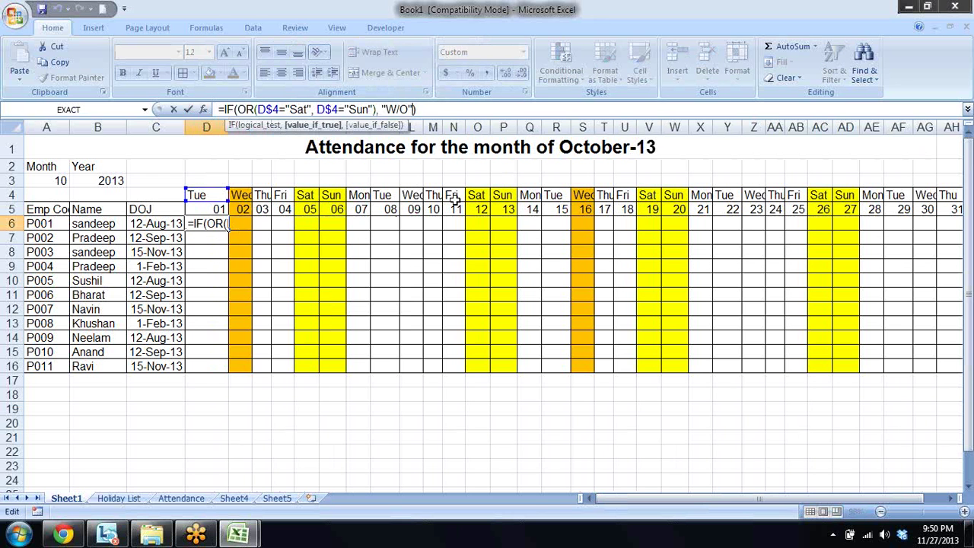
pyautogui.write(',"p')
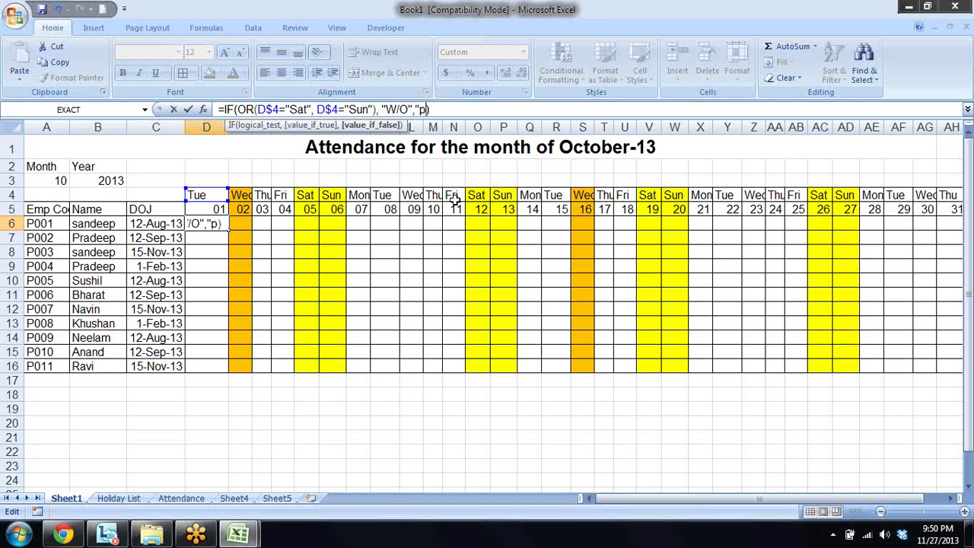
pyautogui.press('BackSpace')
pyautogui.write('P')
pyautogui.write('"')
pyautogui.press('Return')
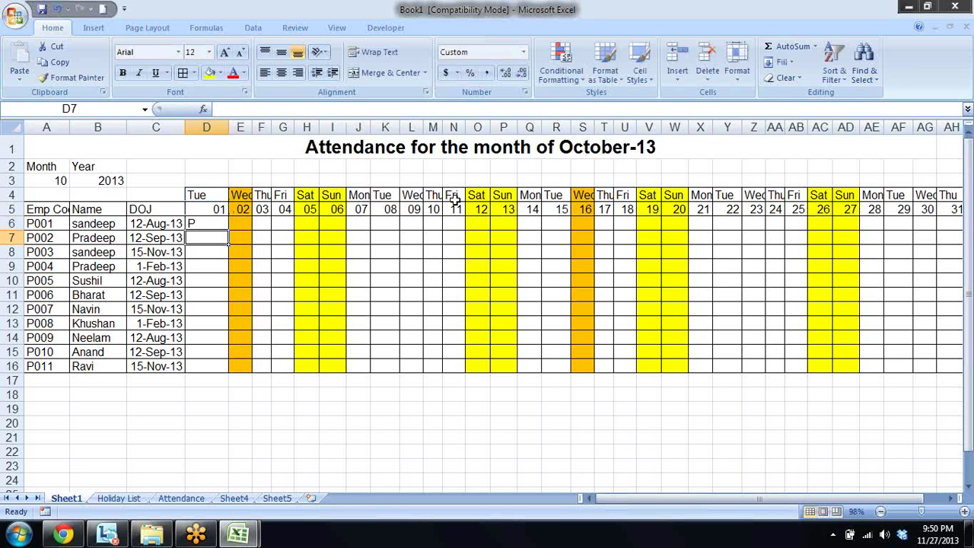
pyautogui.press('Up')
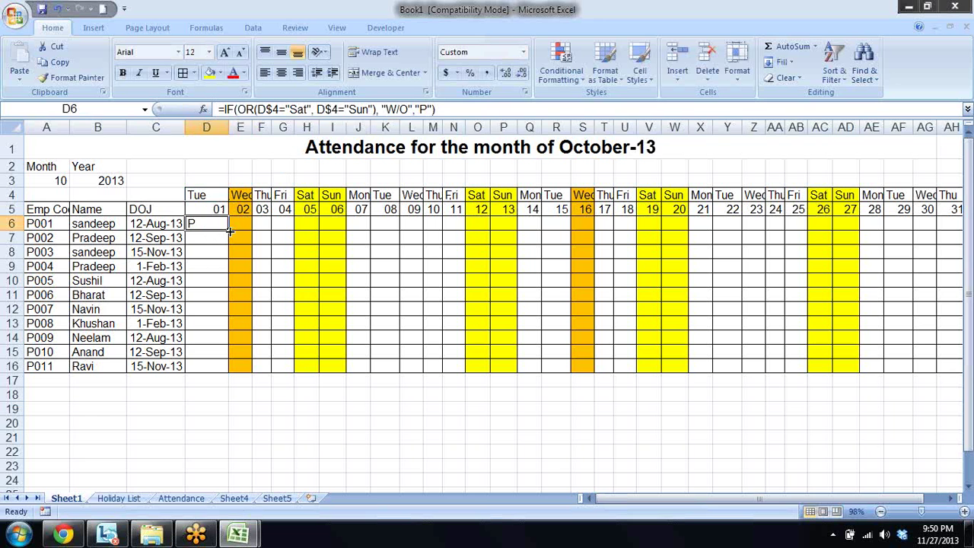
# - Fill the D6 formula right to AH6 and down to row 16
pyautogui.moveTo(228, 229)
pyautogui.mouseDown()
pyautogui.moveTo(855, 241)
pyautogui.moveTo(862, 231)
pyautogui.mouseUp()
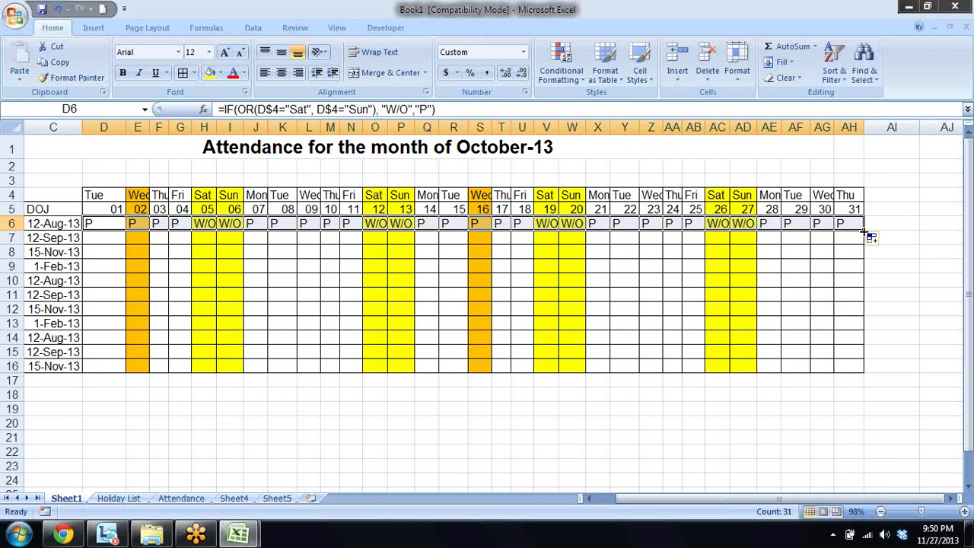
pyautogui.doubleClick(864, 229)
pyautogui.press('Left')
pyautogui.press('Left')
pyautogui.press('Left')
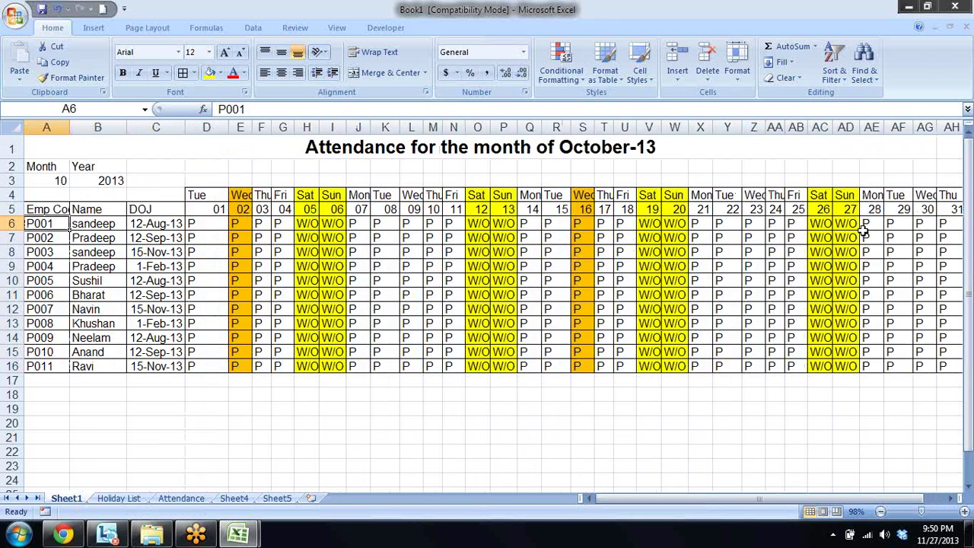
pyautogui.press('Right')
pyautogui.press('Right')
pyautogui.press('Right')
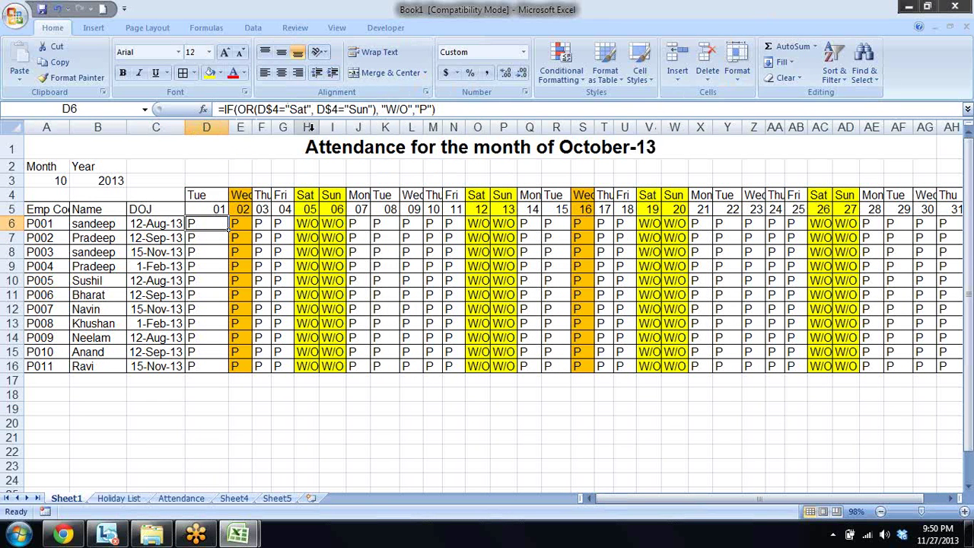
# - Wrap D6's formula in IF($C6>D5,"", ...) to test the joining date
pyautogui.click(226, 109)
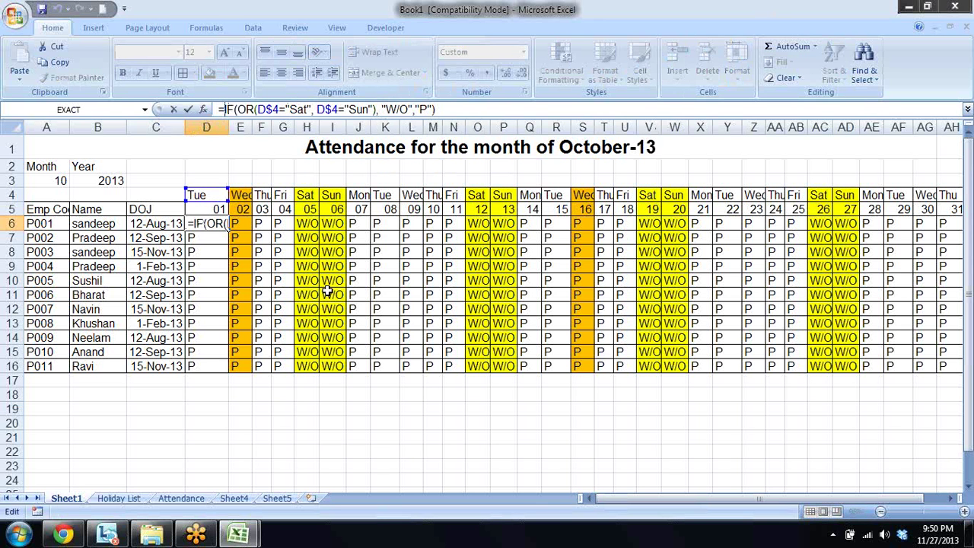
pyautogui.write('if')
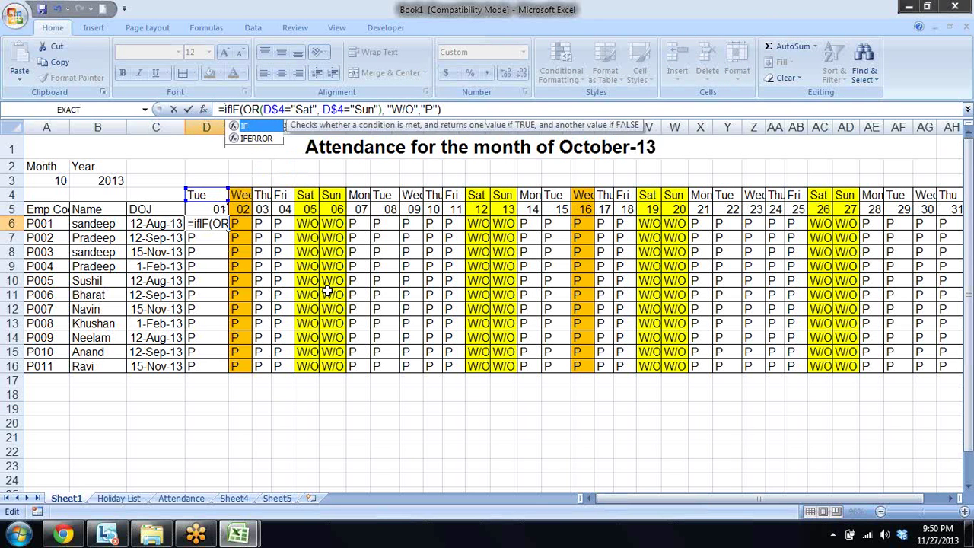
pyautogui.press('Tab')
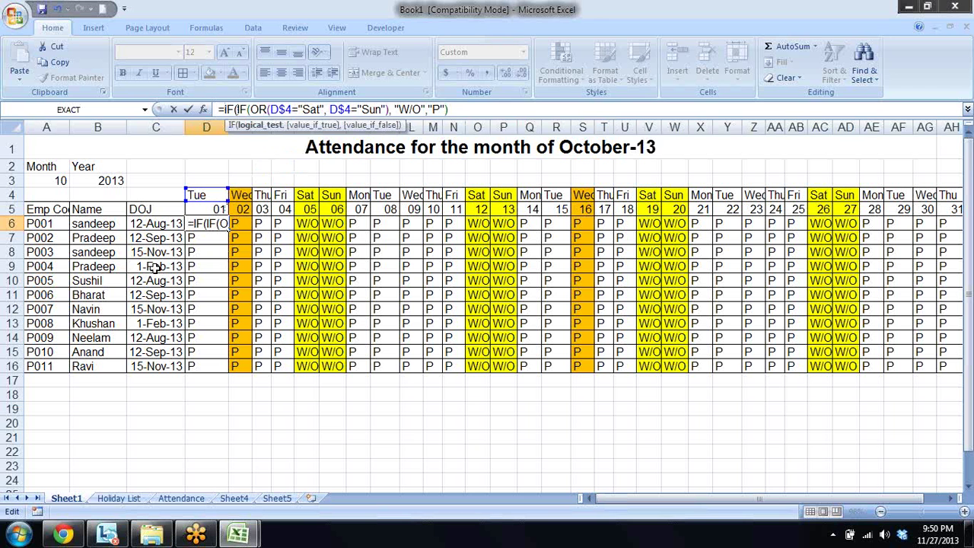
pyautogui.click(162, 222)
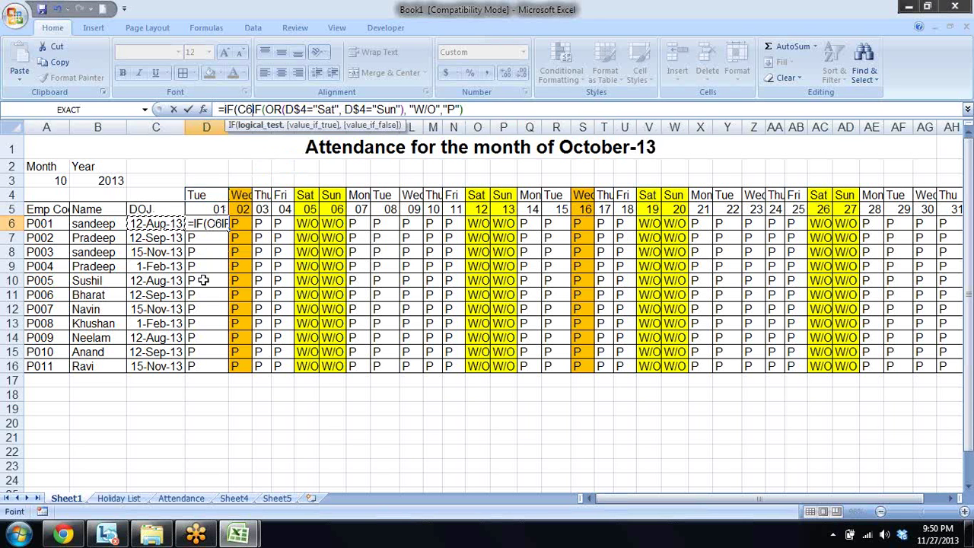
pyautogui.click(245, 109)
pyautogui.click(236, 109)
pyautogui.write('$')
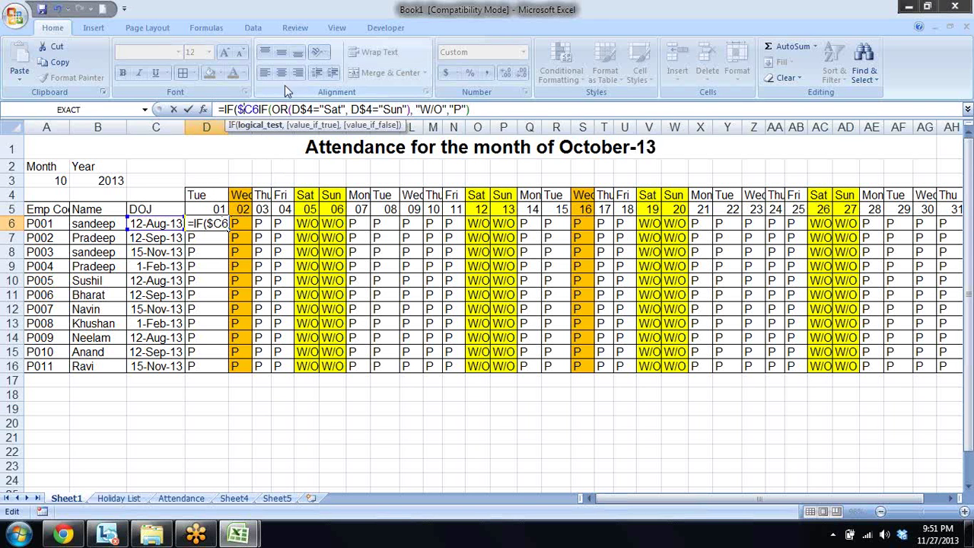
pyautogui.doubleClick(258, 109)
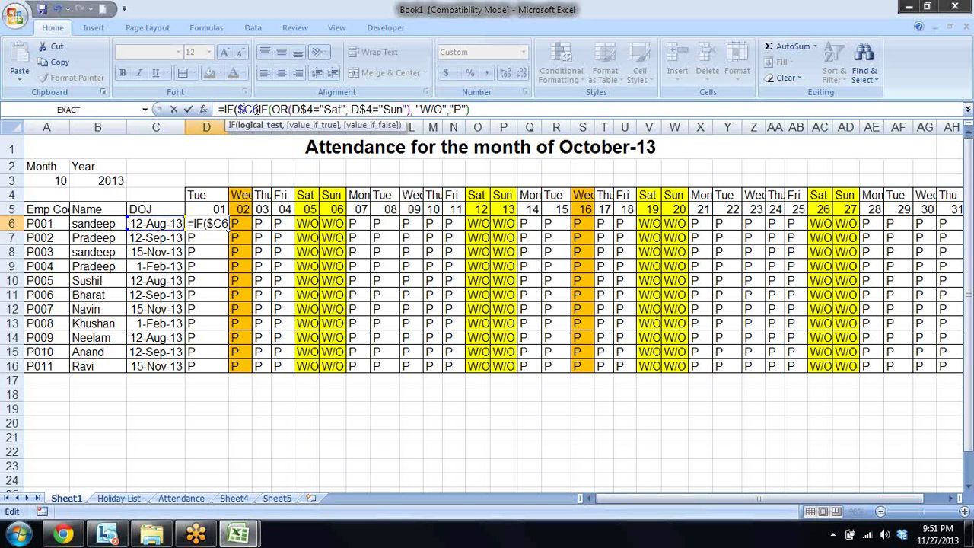
pyautogui.click(256, 109)
pyautogui.write('>')
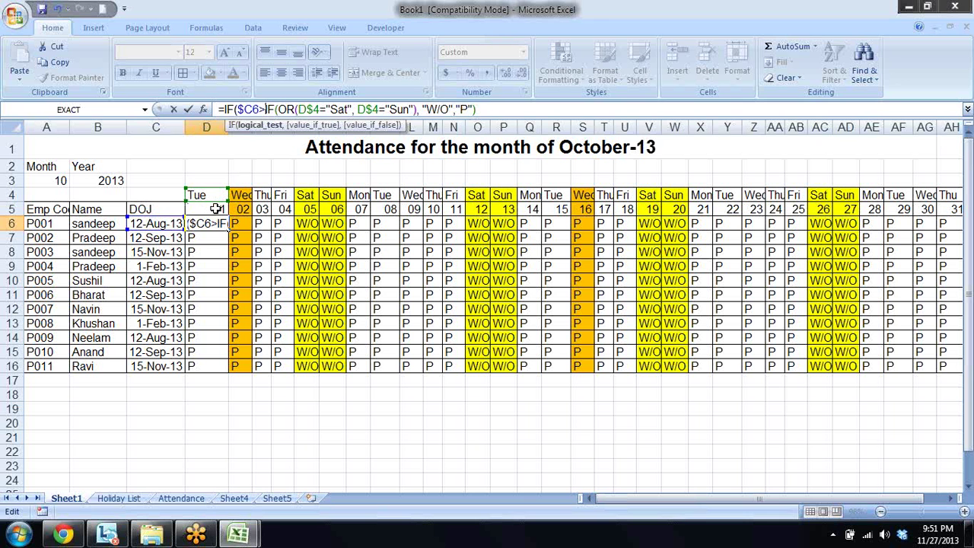
pyautogui.click(216, 208)
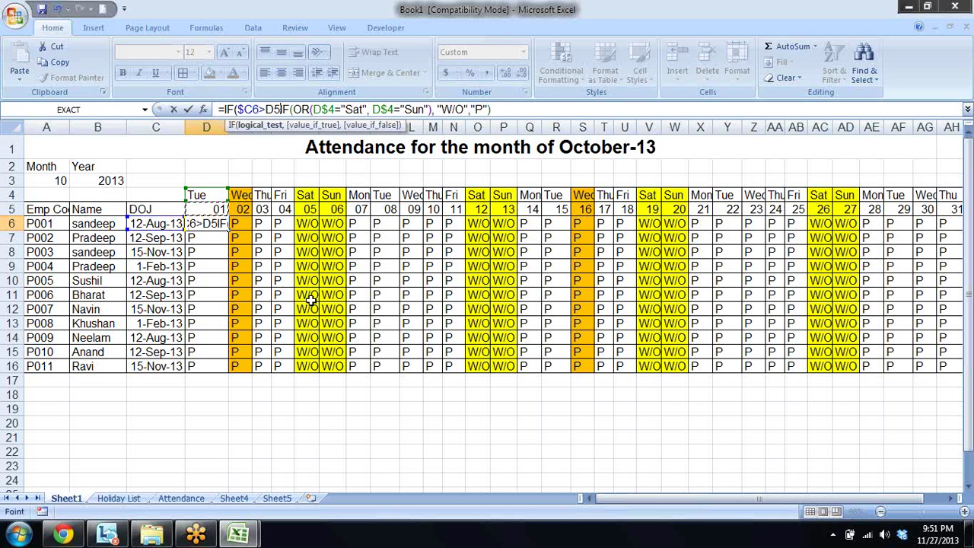
pyautogui.write(',')
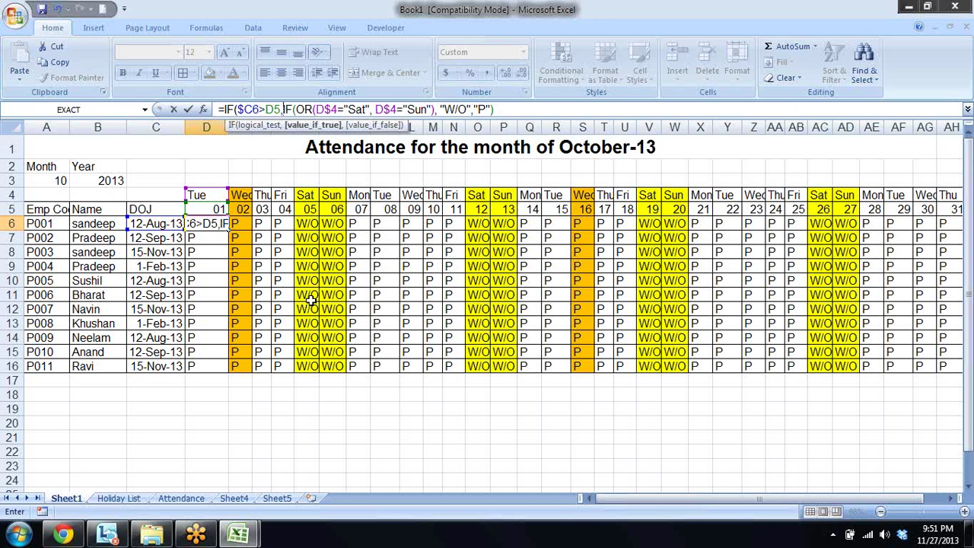
pyautogui.write('""')
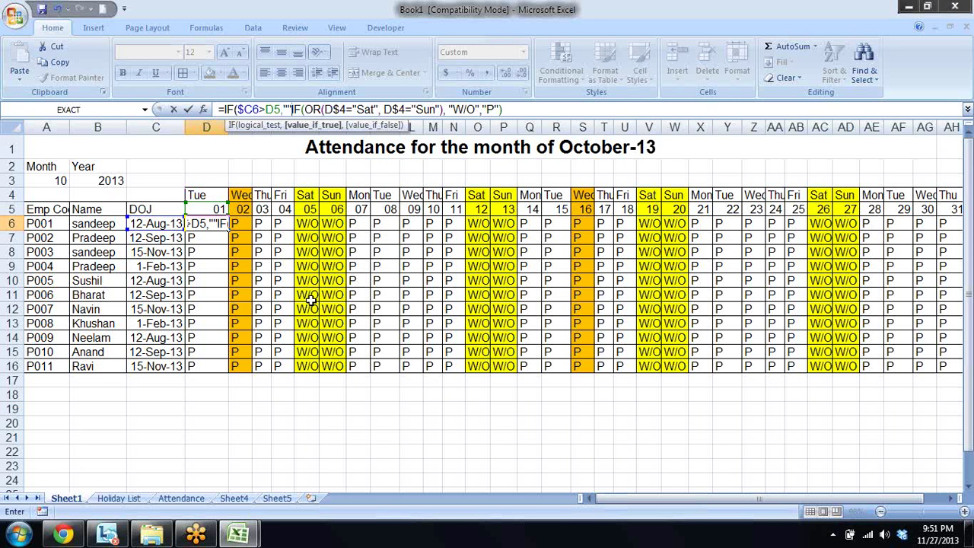
pyautogui.write(',')
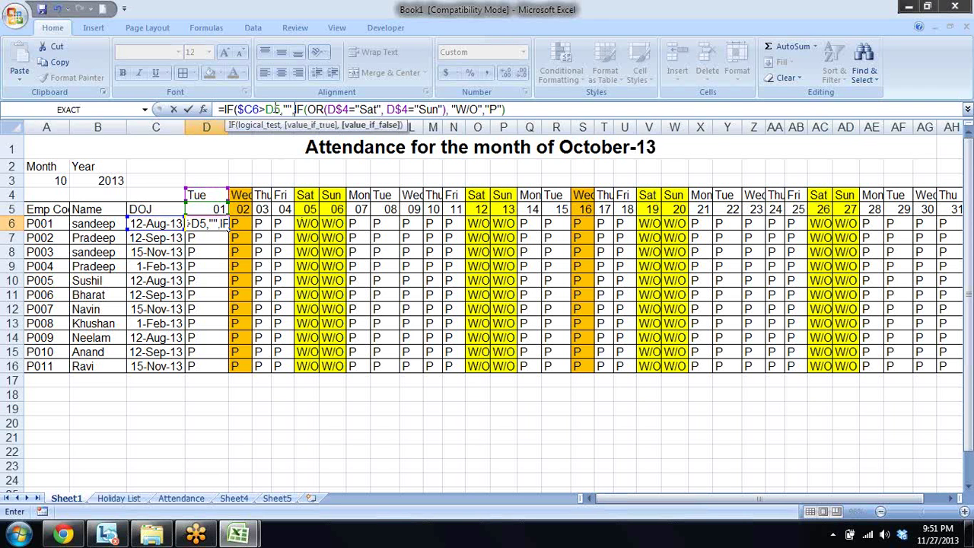
# - Lock D5 as D$5 and close the outer IF parenthesis
pyautogui.click(278, 109)
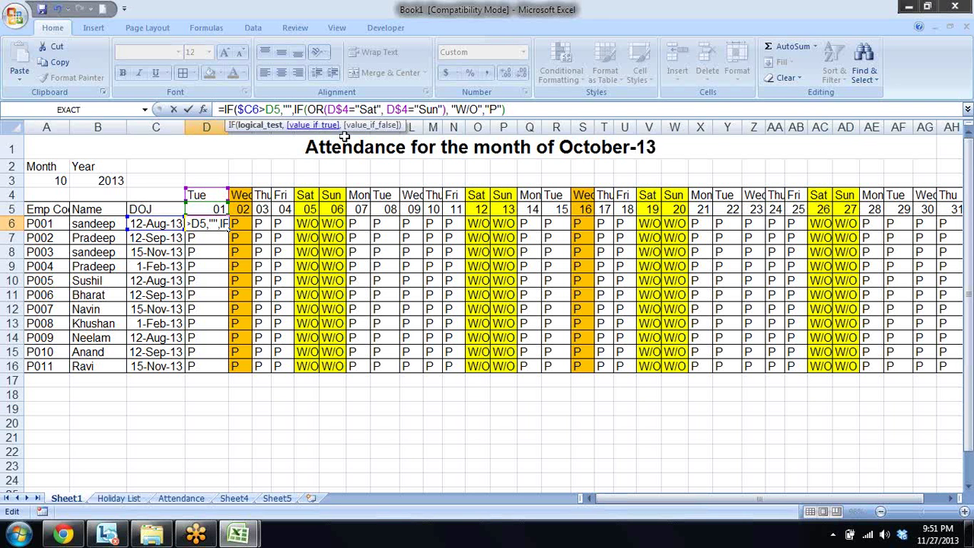
pyautogui.write('$')
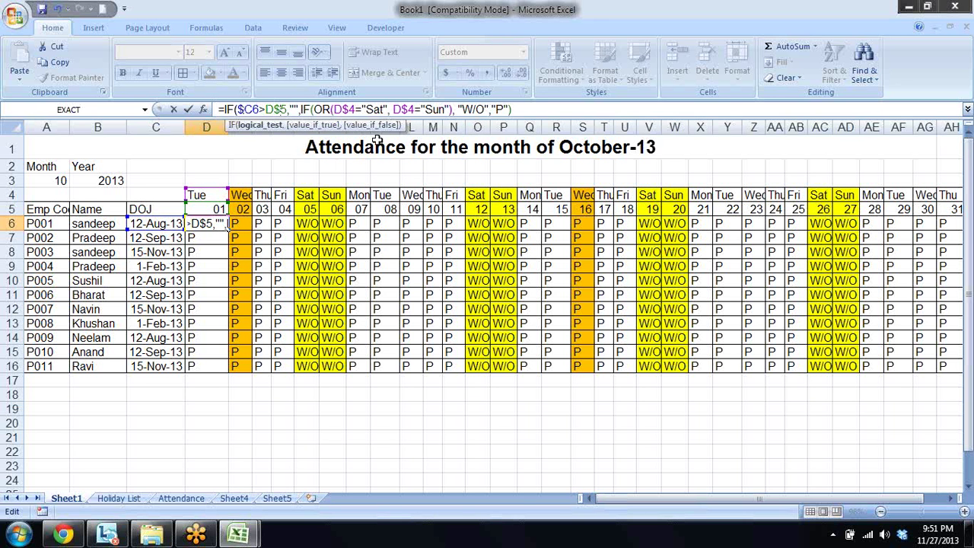
pyautogui.click(532, 113)
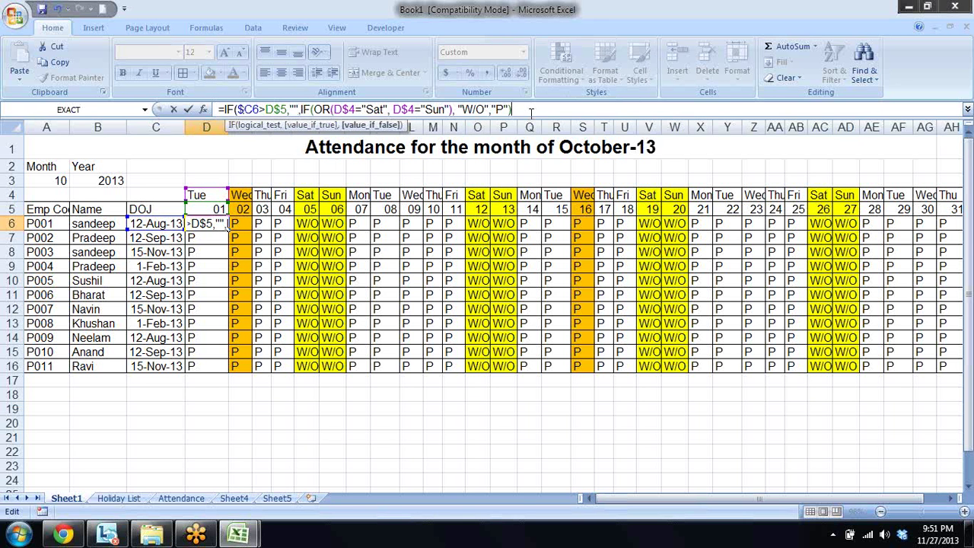
pyautogui.write(')')
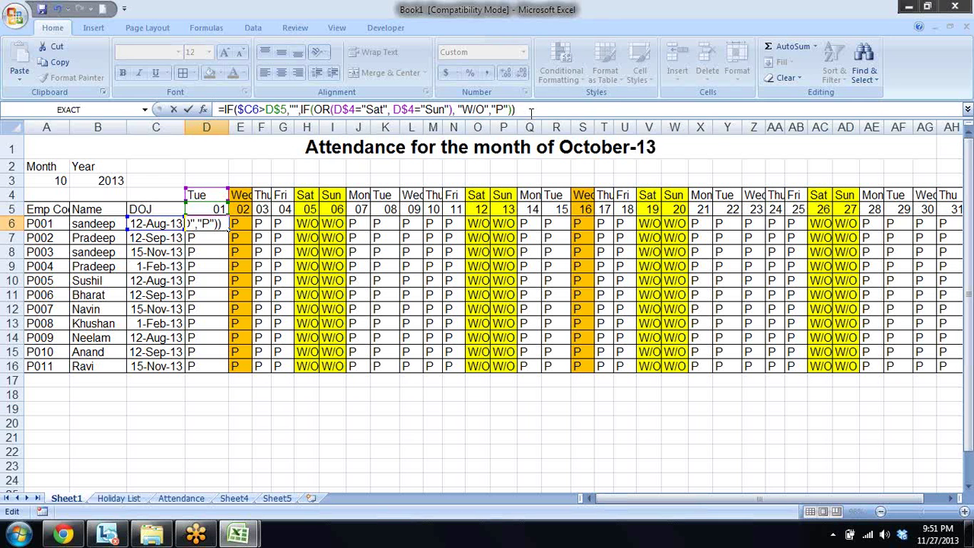
pyautogui.press('Return')
pyautogui.press('Up')
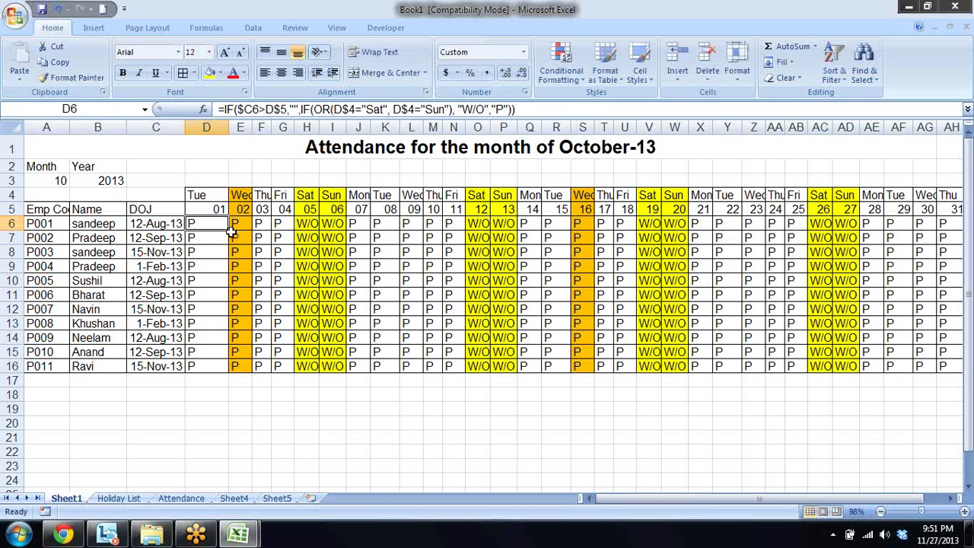
# - Copy the revised D6 formula over D6:AH16 and check rows 11–13 for blanks
pyautogui.moveTo(226, 230)
pyautogui.mouseDown()
pyautogui.moveTo(234, 381)
pyautogui.moveTo(404, 381)
pyautogui.moveTo(743, 355)
pyautogui.mouseUp()
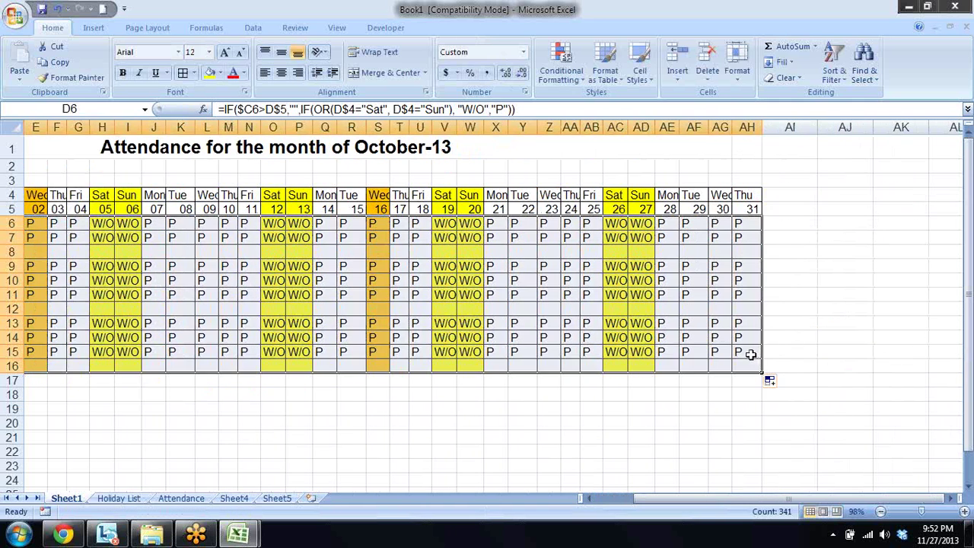
pyautogui.click(716, 326)
pyautogui.press('Left')
pyautogui.press('Left')
pyautogui.press('Left')
pyautogui.press('Left')
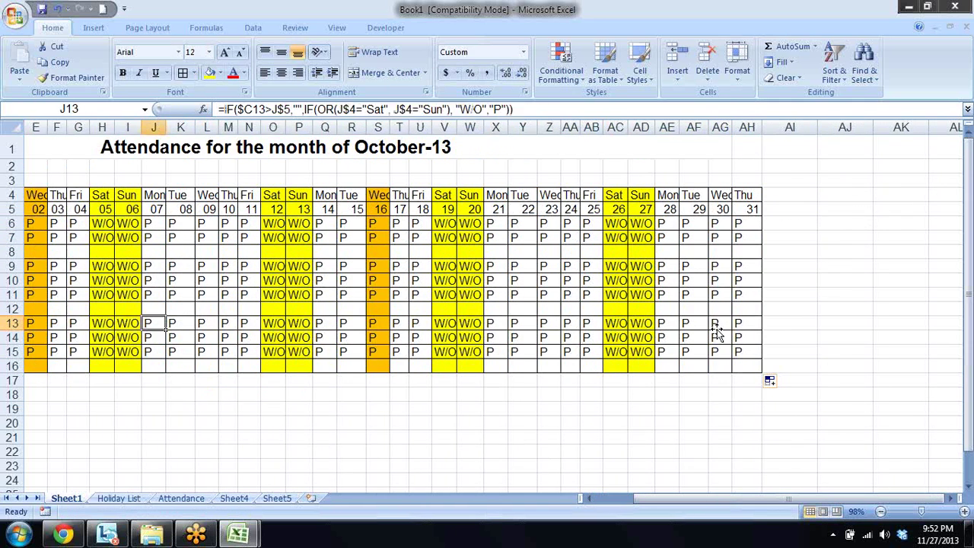
pyautogui.press('Left')
pyautogui.press('Left')
pyautogui.press('Left')
pyautogui.press('Right')
pyautogui.press('Right')
pyautogui.press('Right')
pyautogui.press('Right')
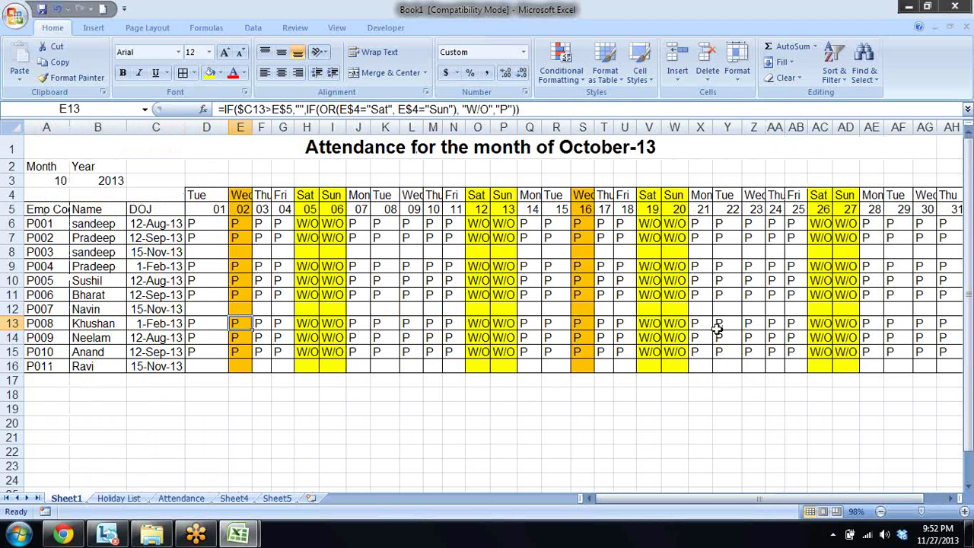
pyautogui.press('Up')
pyautogui.press('Up')
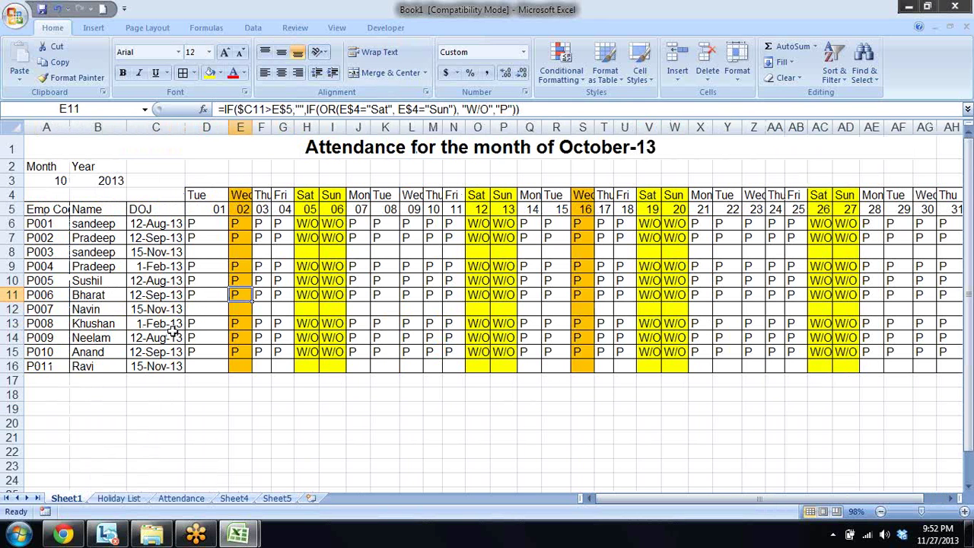
pyautogui.click(180, 309)
pyautogui.click(195, 311)
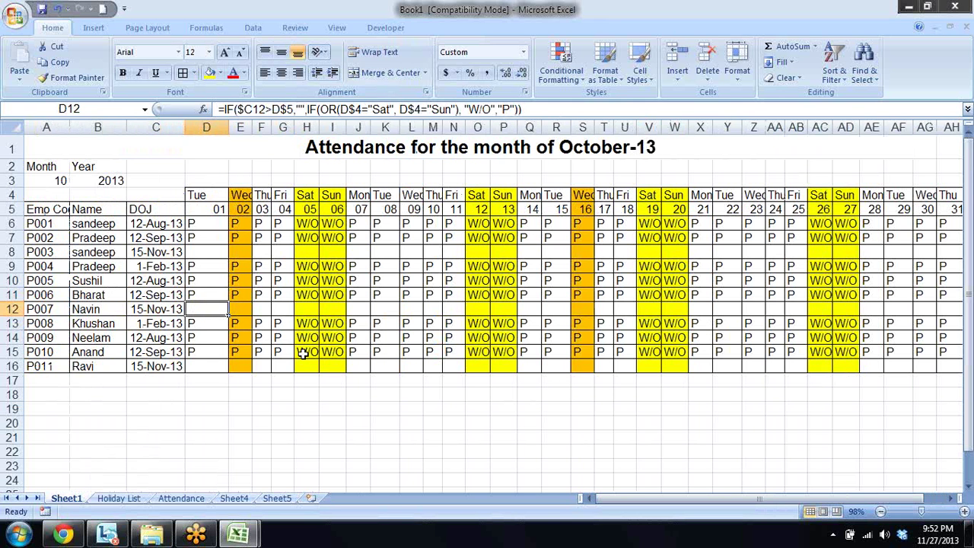
pyautogui.press('Right')
pyautogui.press('Right')
pyautogui.press('Right')
pyautogui.press('Right')
pyautogui.press('Right')
pyautogui.press('Right')
pyautogui.press('Right')
pyautogui.press('Right')
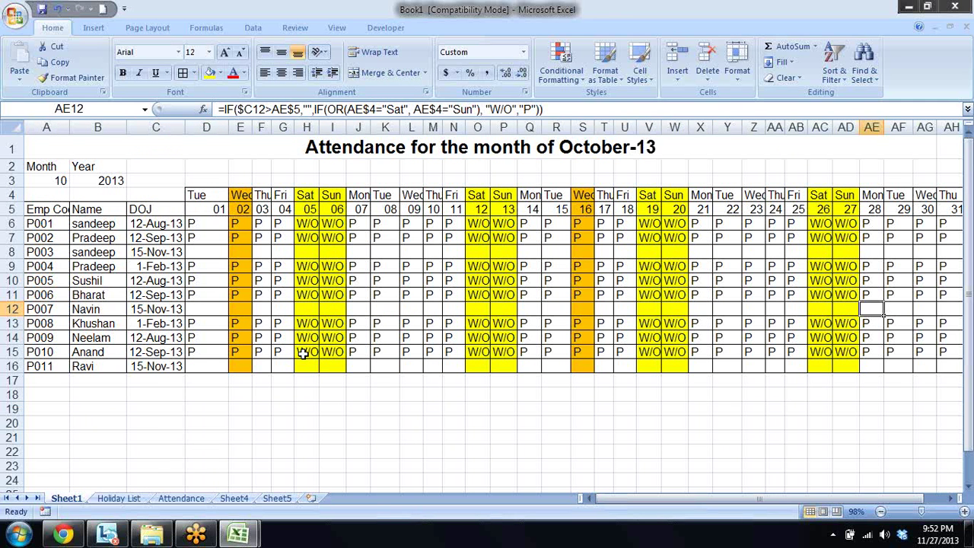
pyautogui.press('Left')
pyautogui.press('Left')
pyautogui.press('Left')
pyautogui.press('Left')
pyautogui.press('Left')
# - Choose month 11 in A3's dropdown and check the formula in AH6
pyautogui.click(56, 180)
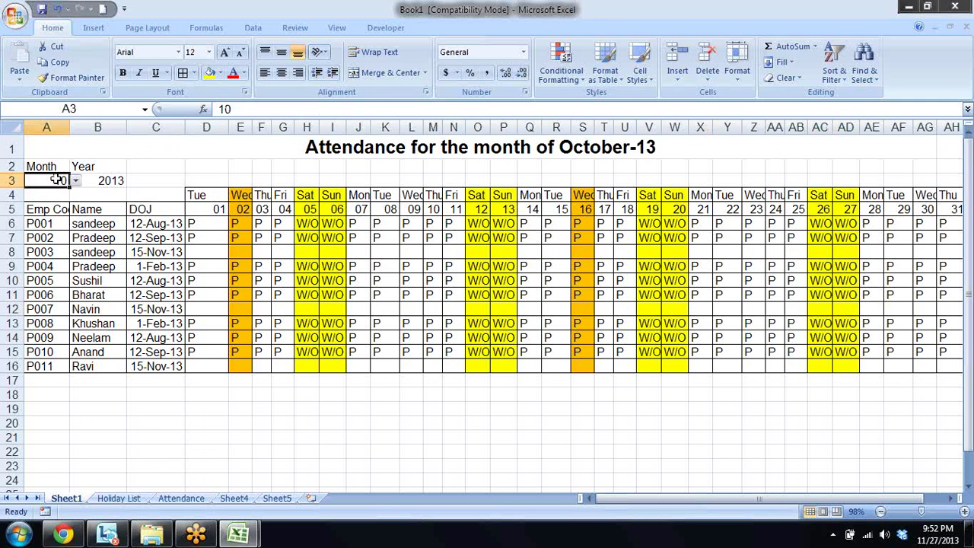
pyautogui.click(76, 180)
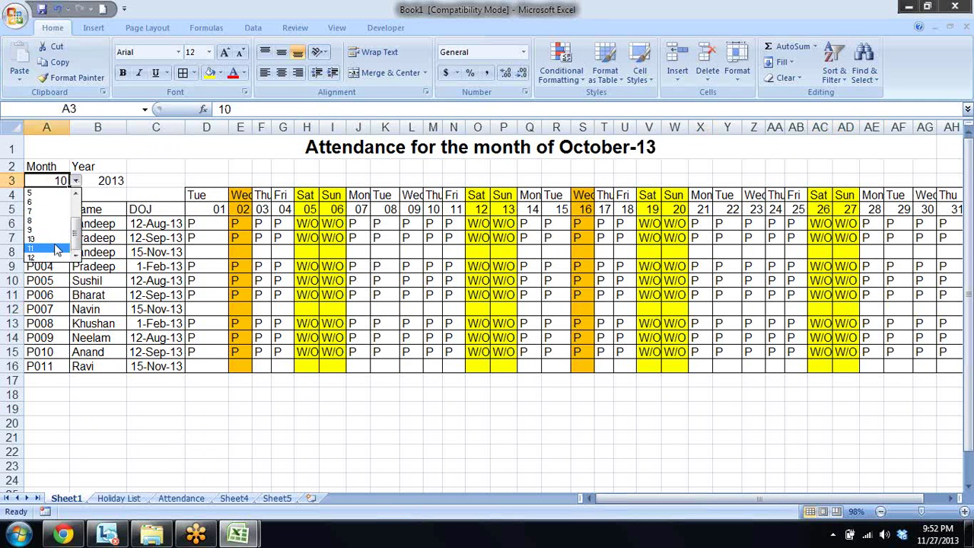
pyautogui.click(54, 247)
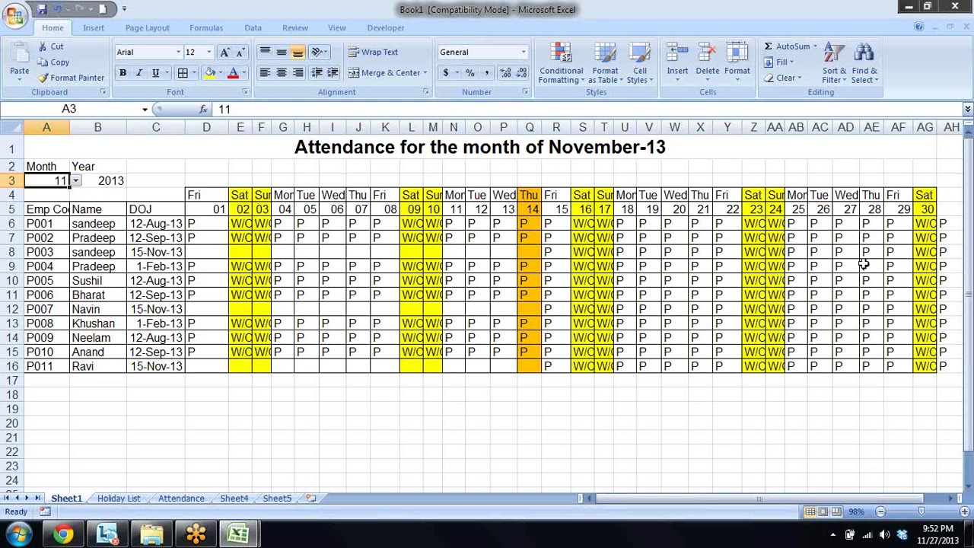
pyautogui.press('Right')
pyautogui.press('Right')
pyautogui.press('Right')
pyautogui.press('Right')
pyautogui.press('Right')
pyautogui.press('Right')
pyautogui.press('Right')
pyautogui.press('Right')
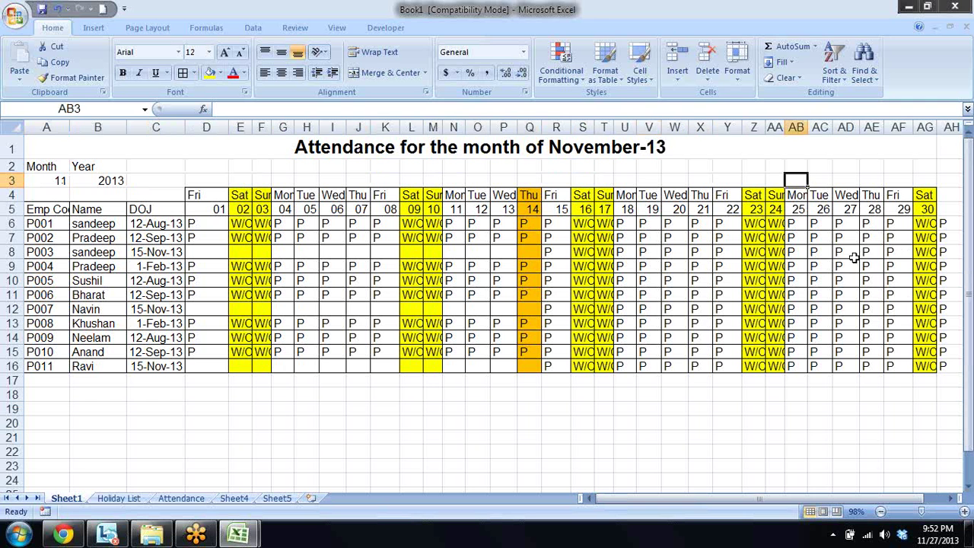
pyautogui.press('Right')
pyautogui.press('Right')
pyautogui.press('Right')
pyautogui.press('Right')
pyautogui.press('Right')
pyautogui.press('Right')
pyautogui.press('Down')
pyautogui.press('Down')
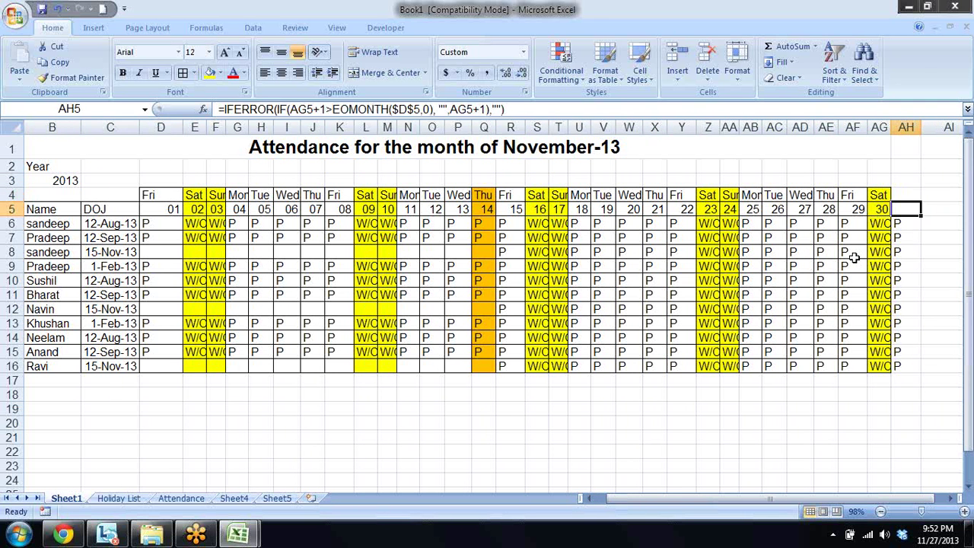
pyautogui.press('Down')
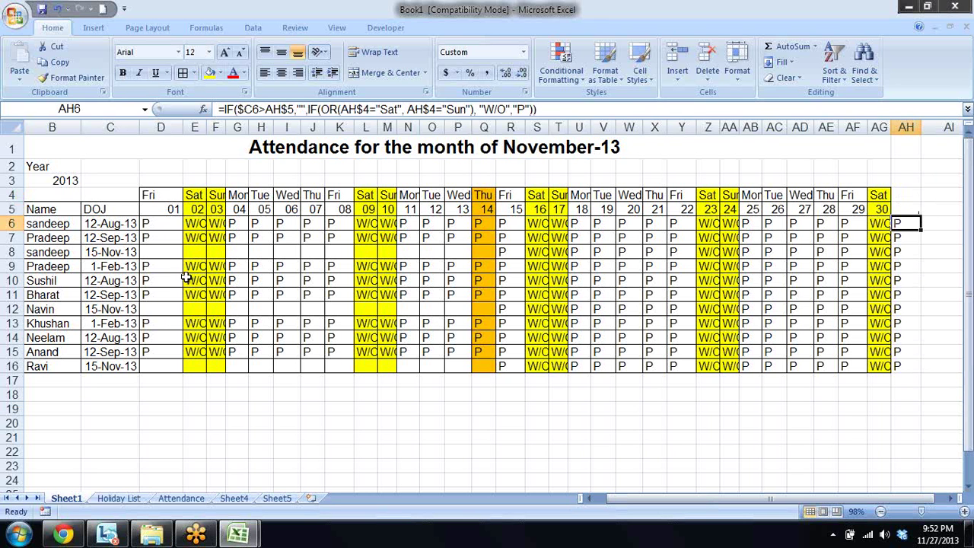
# - Wrap D6's formula as =IF(D$5="","",…) so it stays blank when the row-5 date is empty
pyautogui.press('Left')
pyautogui.press('Left')
pyautogui.press('Left')
pyautogui.press('Left')
pyautogui.press('Left')
pyautogui.press('Left')
pyautogui.press('Left')
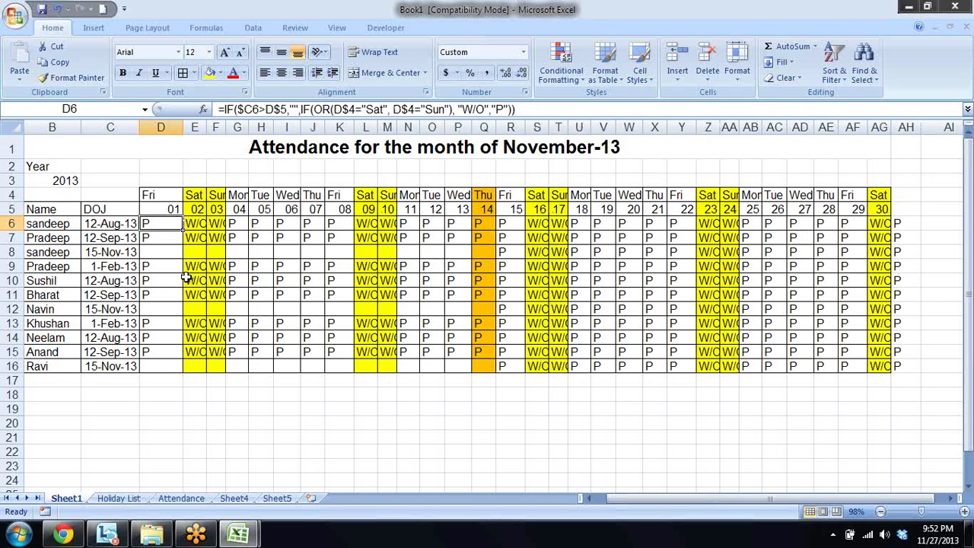
pyautogui.click(225, 110)
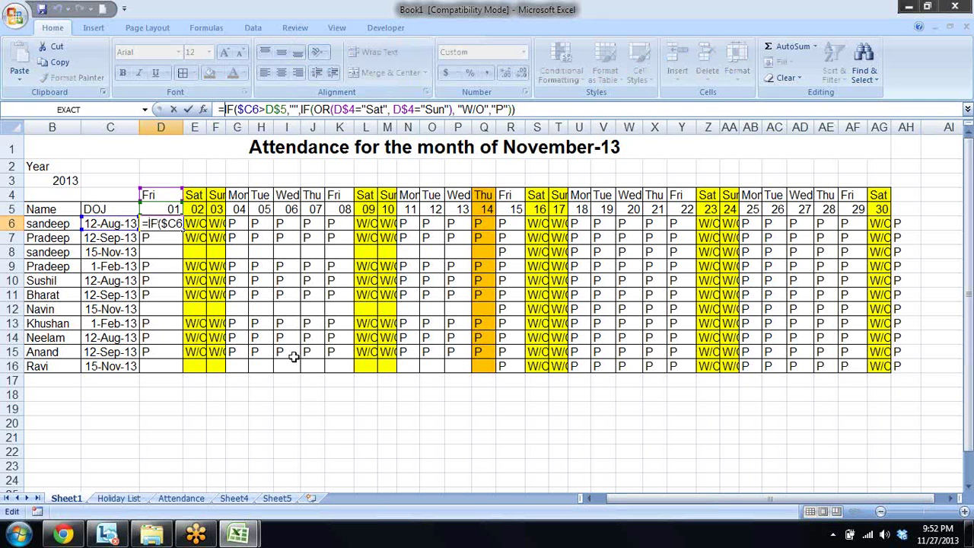
pyautogui.write('IF')
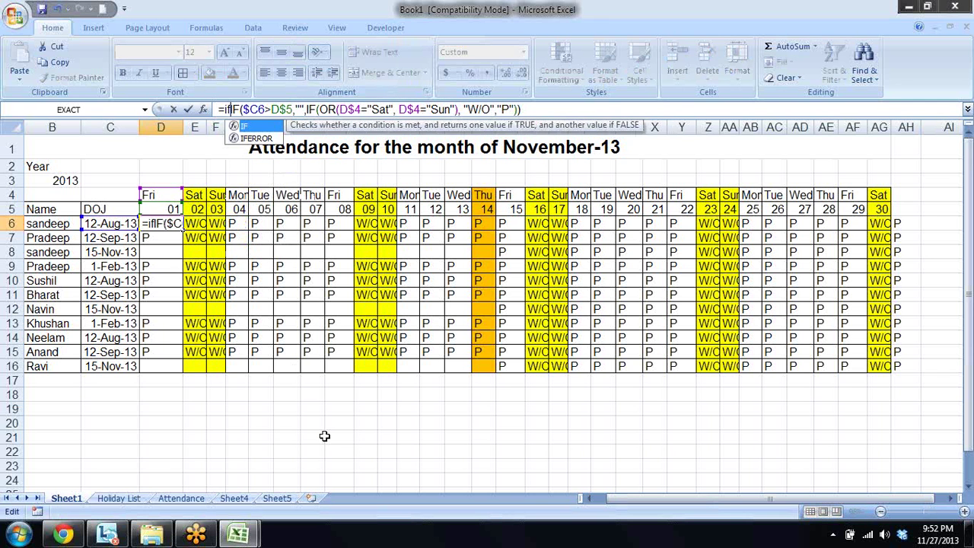
pyautogui.write('(')
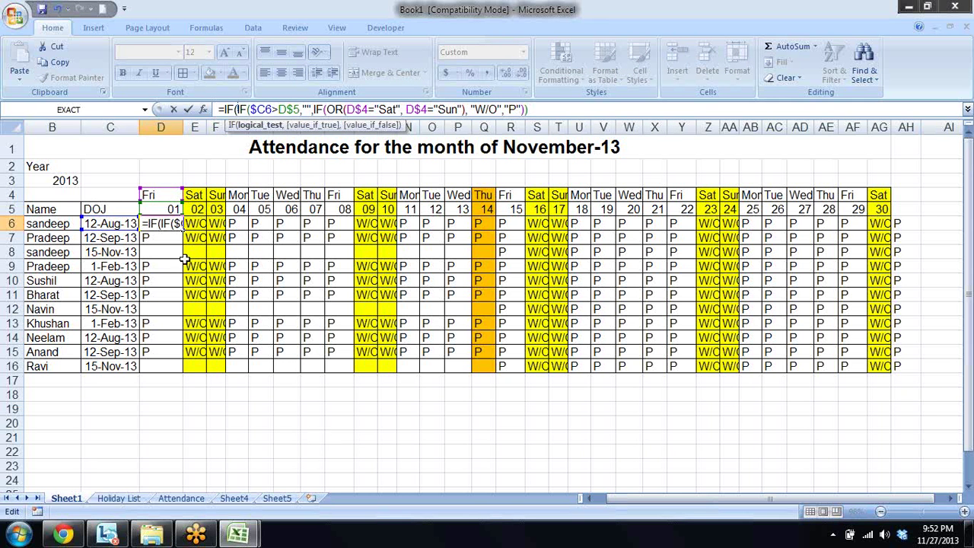
pyautogui.click(168, 209)
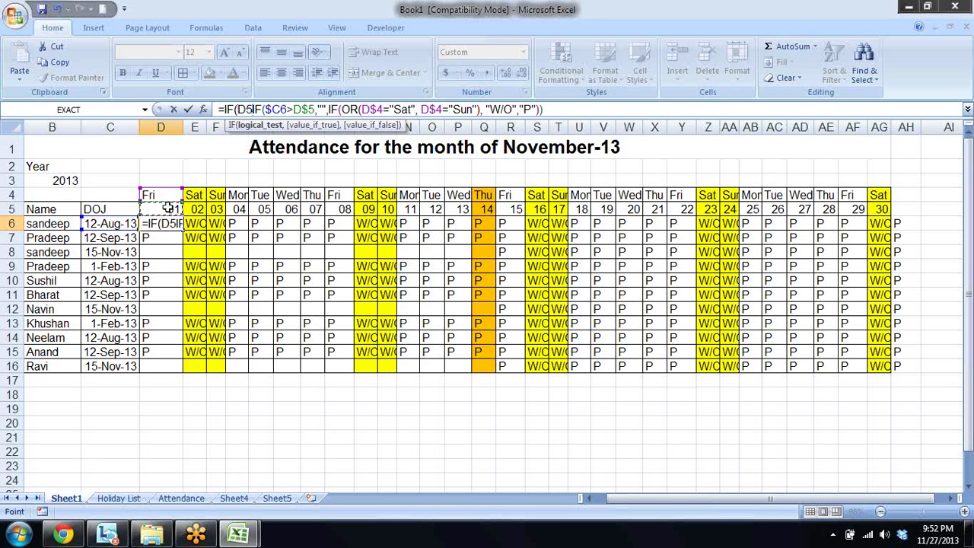
pyautogui.click(249, 109)
pyautogui.write('$')
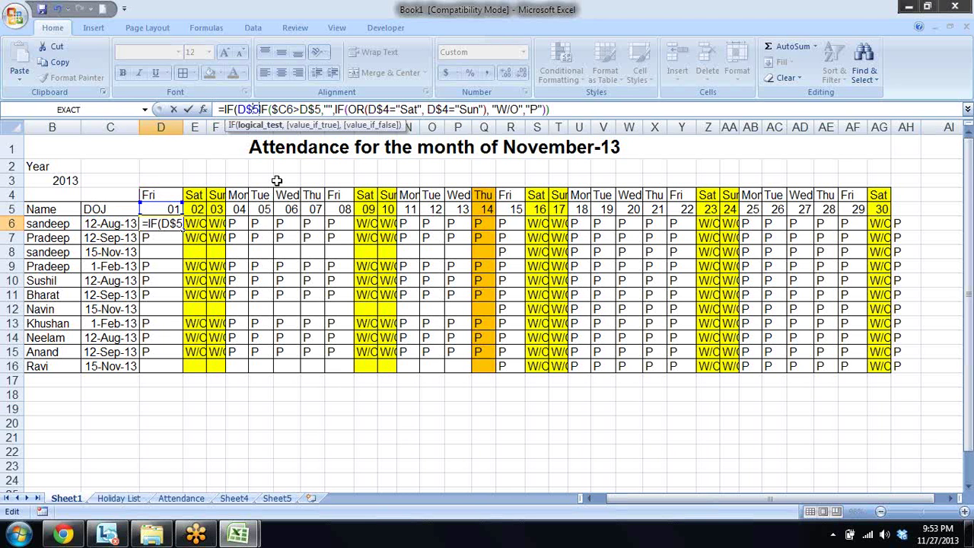
pyautogui.press('Return')
pyautogui.press('Return')
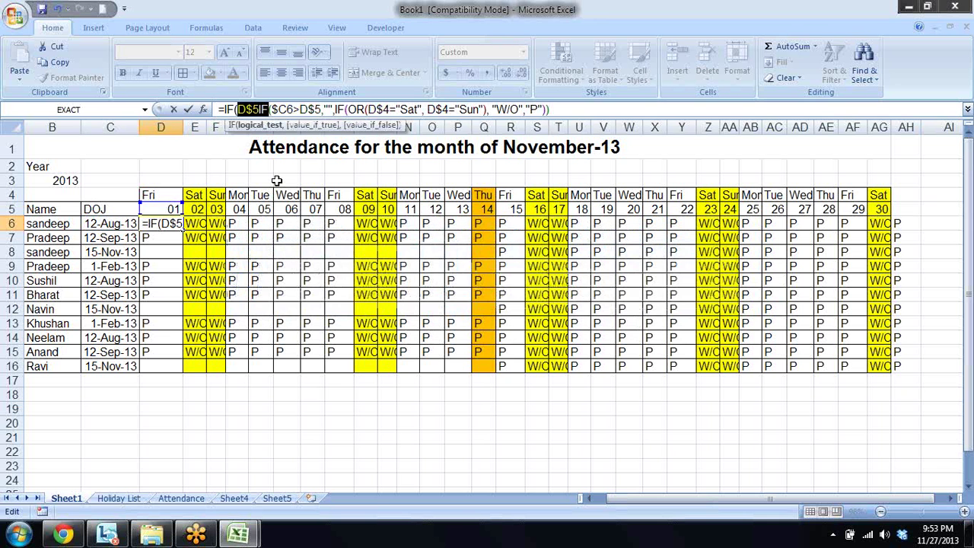
pyautogui.press('Left')
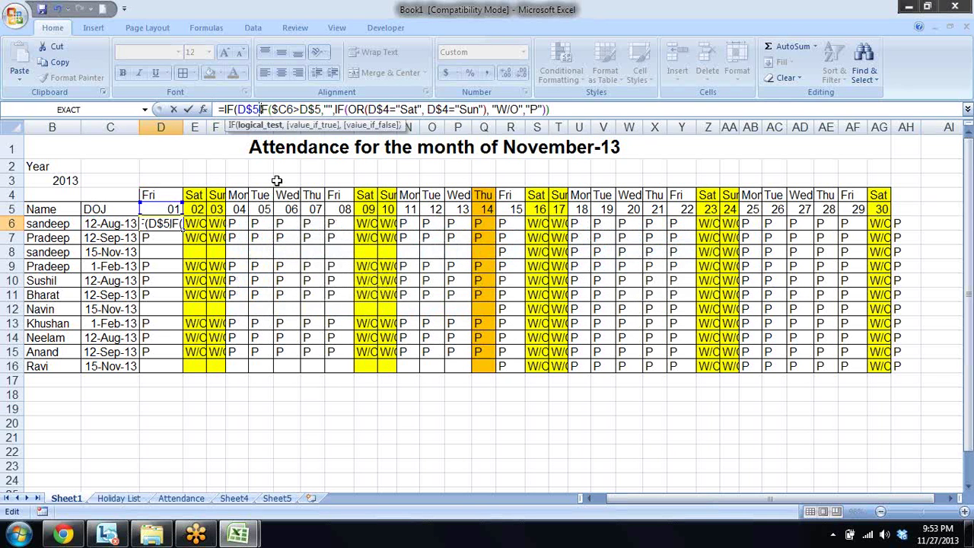
pyautogui.write('="')
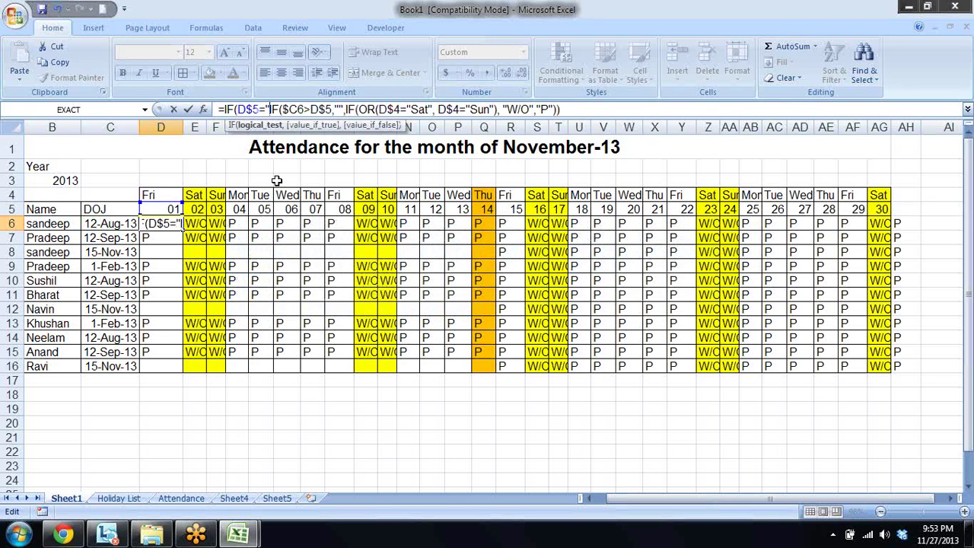
pyautogui.write('",')
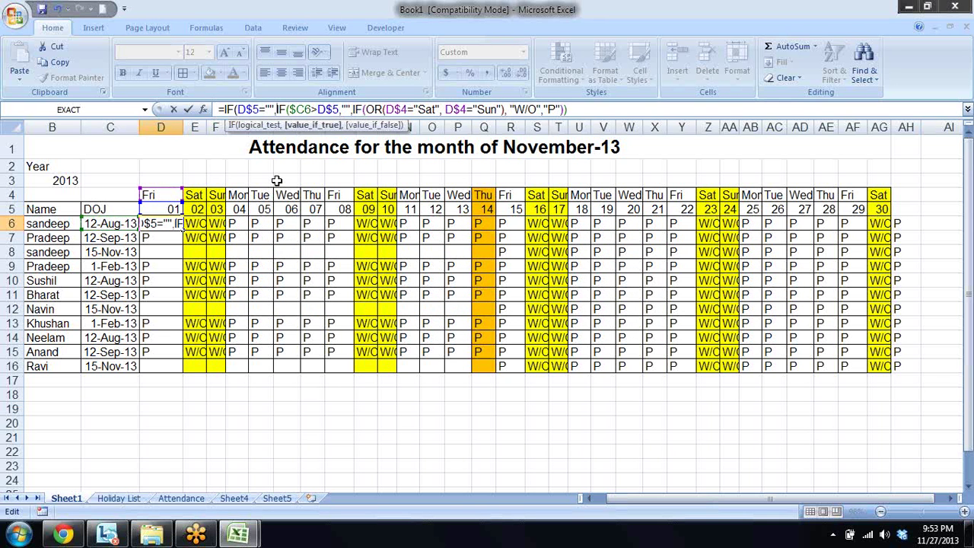
pyautogui.write('"",')
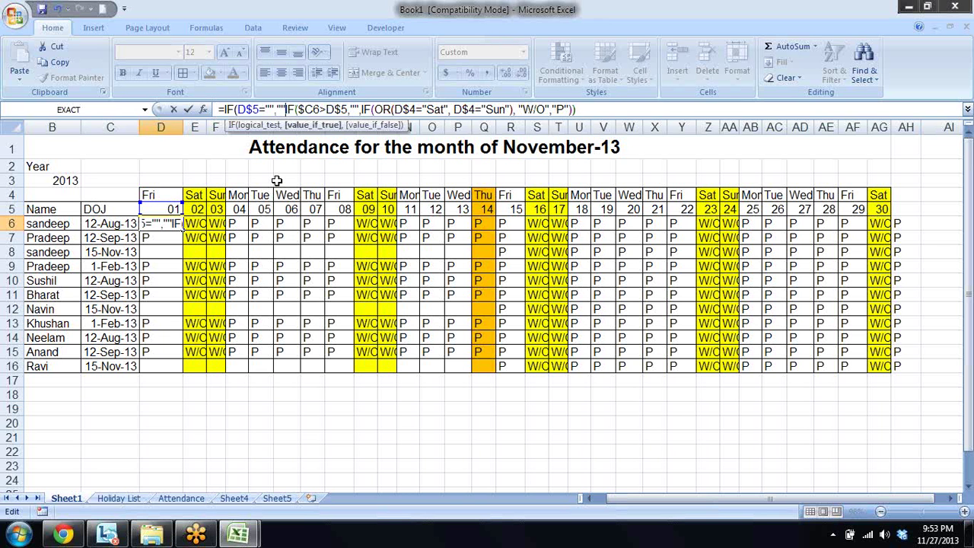
pyautogui.write(',')
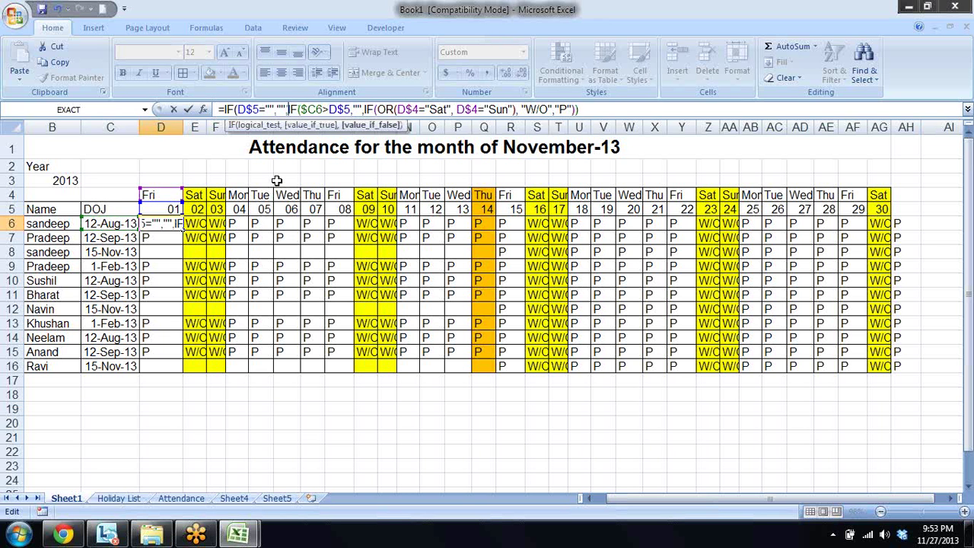
pyautogui.press('Return')
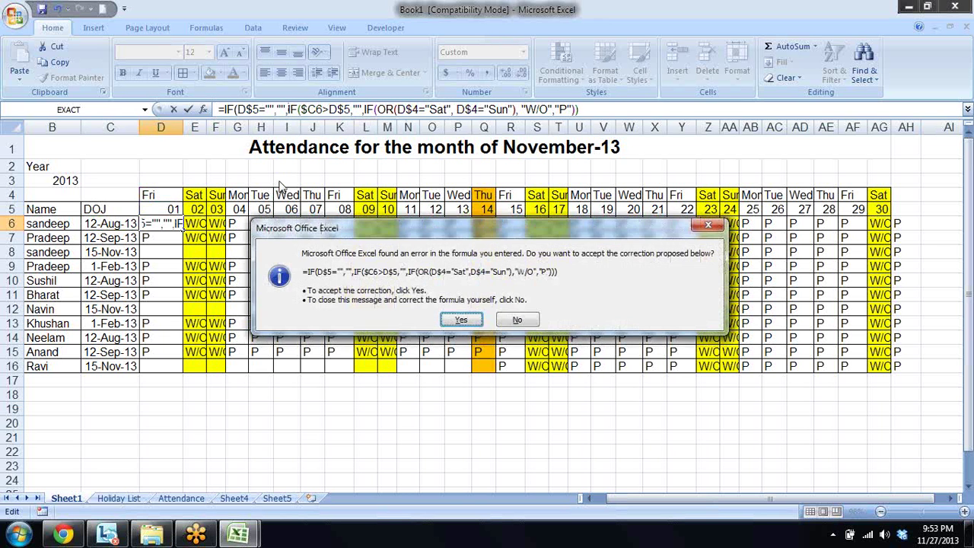
pyautogui.press('Return')
pyautogui.press('Up')
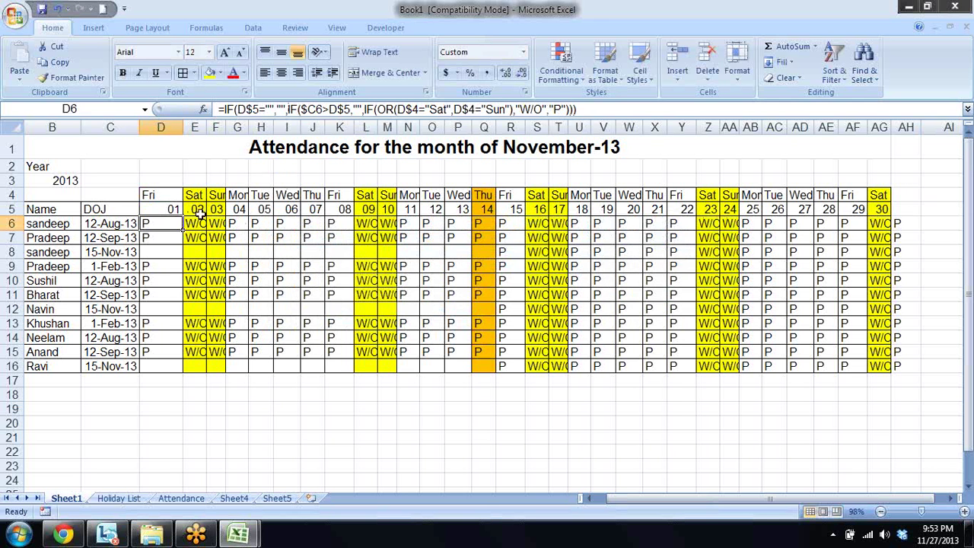
# - Fill D6's updated formula across all days of row 6 and down through row 16
pyautogui.moveTo(183, 230)
pyautogui.mouseDown()
pyautogui.moveTo(625, 251)
pyautogui.moveTo(753, 222)
pyautogui.moveTo(766, 379)
pyautogui.mouseUp()
pyautogui.press('Left')
pyautogui.press('Home')
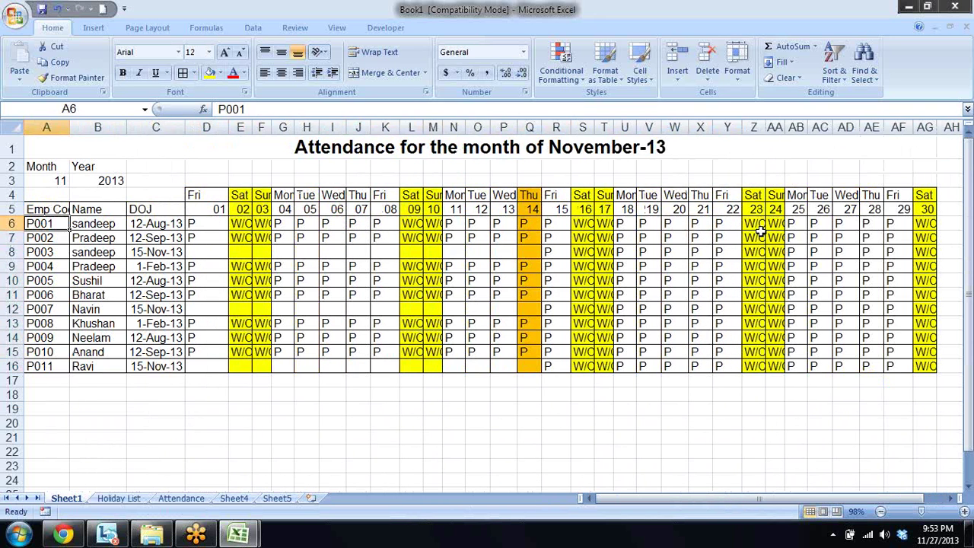
pyautogui.press('Right')
pyautogui.press('Right')
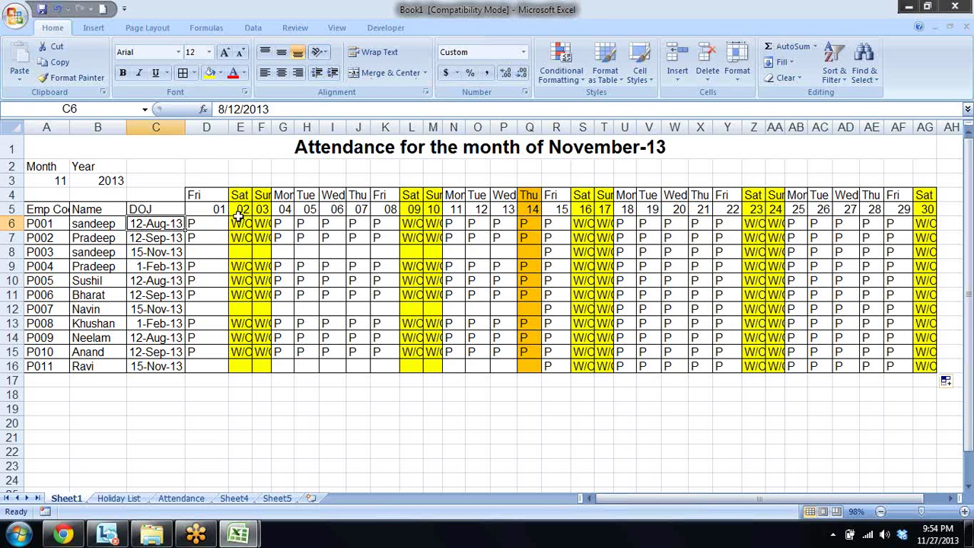
# - AutoFit column D, then check the attendance formulas in D9 and column E
pyautogui.doubleClick(232, 130)
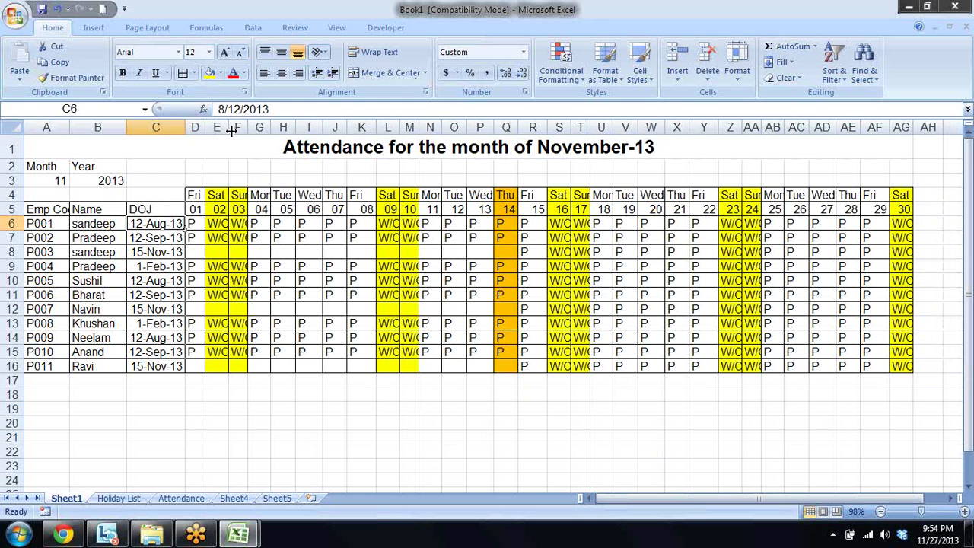
pyautogui.press('Left')
pyautogui.press('Left')
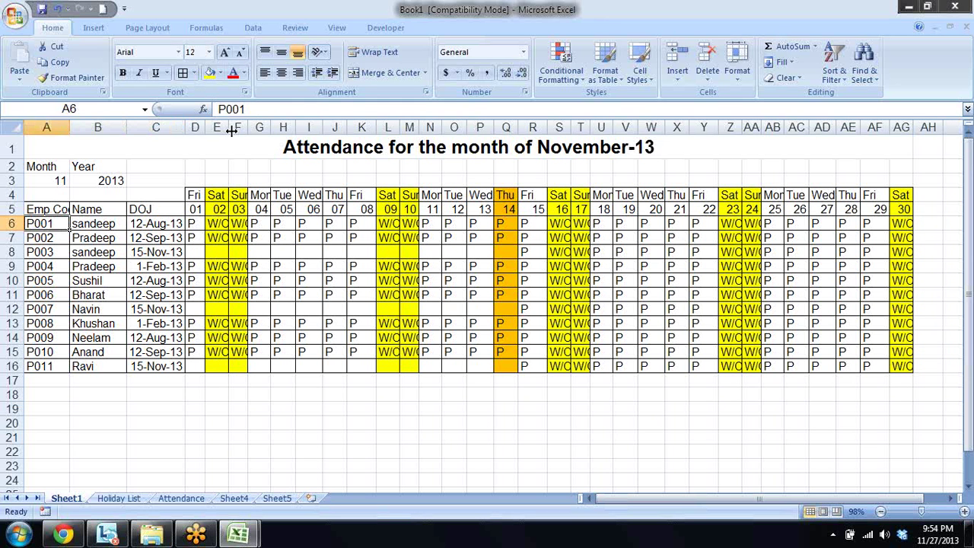
pyautogui.press('Down')
pyautogui.press('Down')
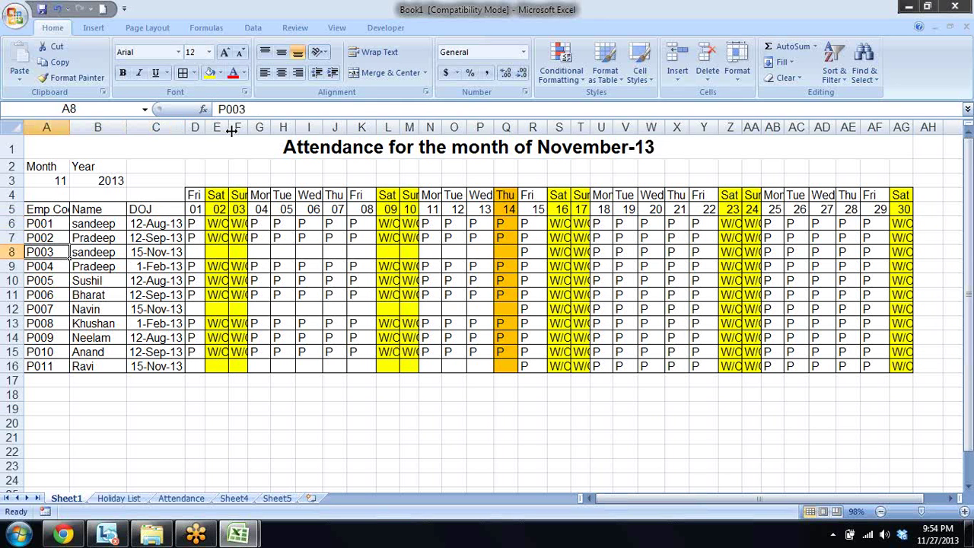
pyautogui.press('Down')
pyautogui.press('Right')
pyautogui.press('Right')
pyautogui.press('Right')
pyautogui.press('Right')
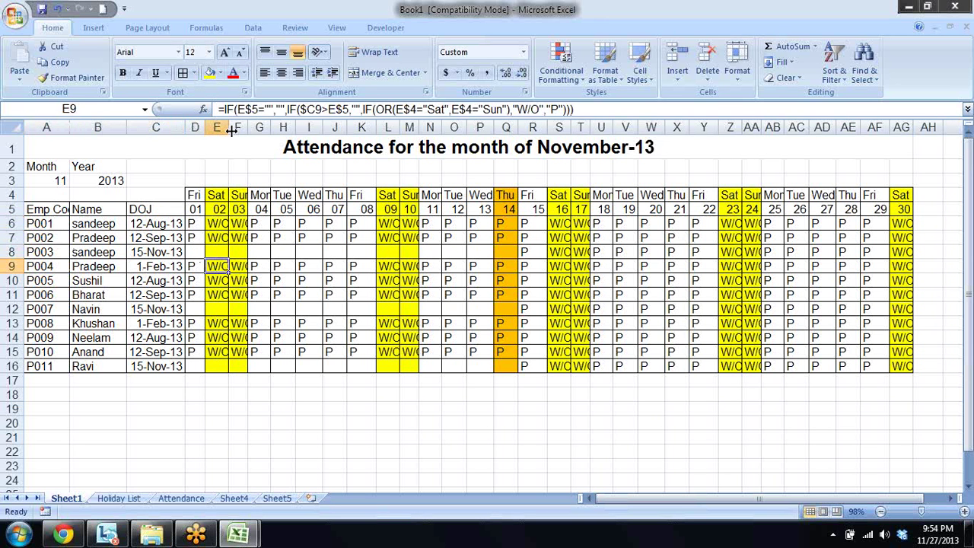
pyautogui.press('Up')
pyautogui.press('Up')
pyautogui.press('Down')
pyautogui.press('Right')
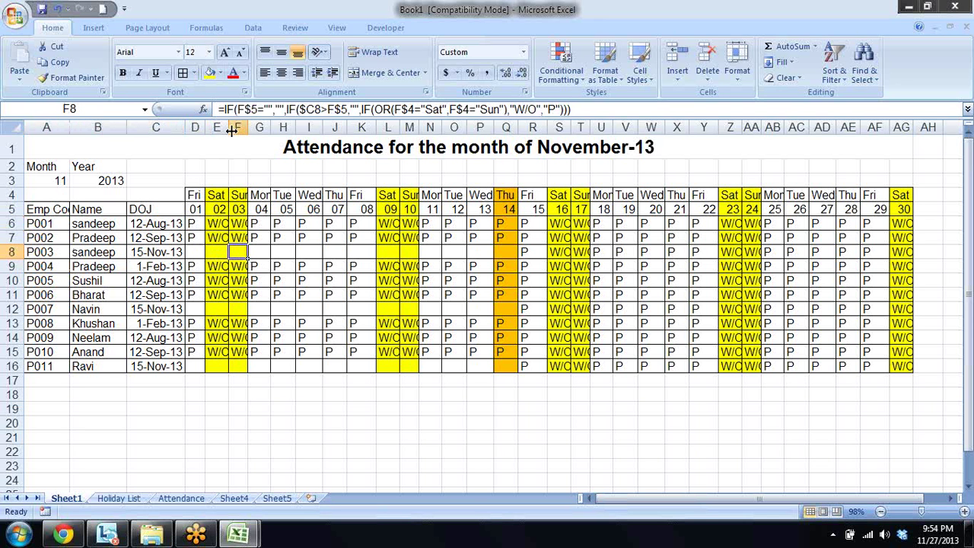
# - Dismiss the Dropbox tray popup and inspect AD13's attendance formula
pyautogui.click(902, 535)
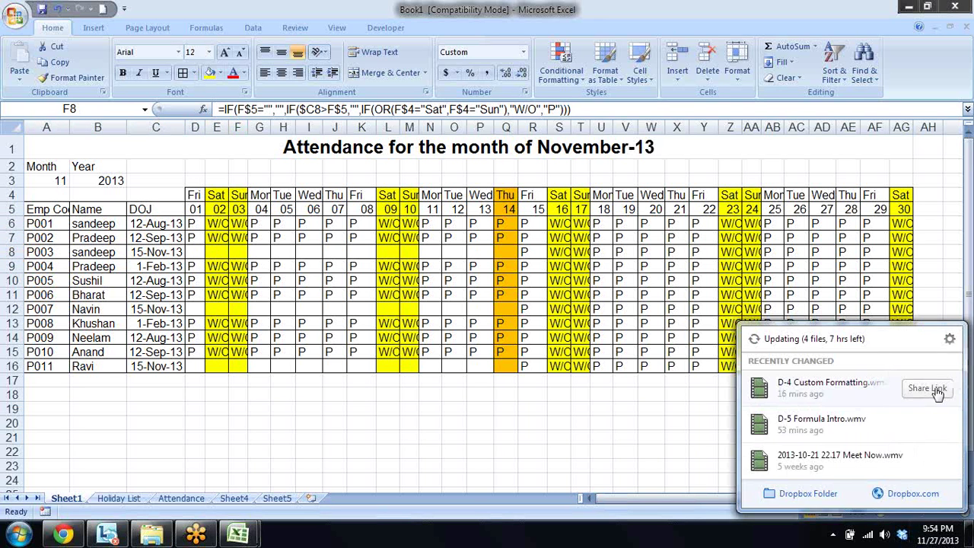
pyautogui.click(950, 339)
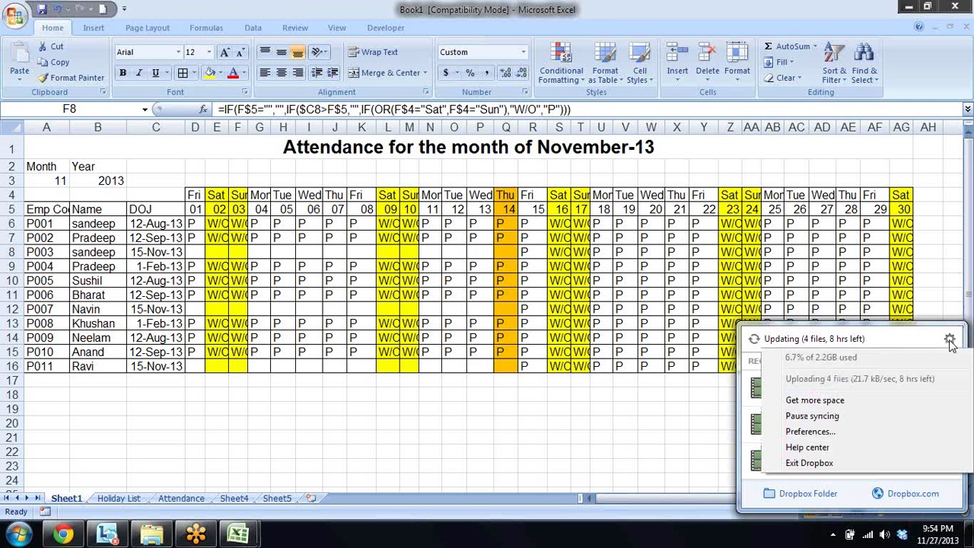
pyautogui.click(875, 465)
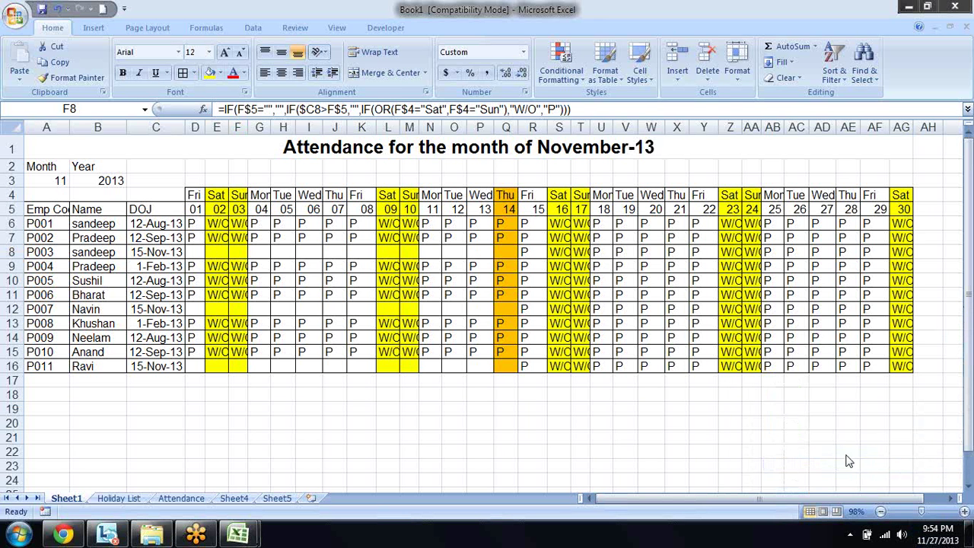
pyautogui.click(833, 324)
# - Review the row-4 weekday headers and W12's attendance formula
pyautogui.press('Left')
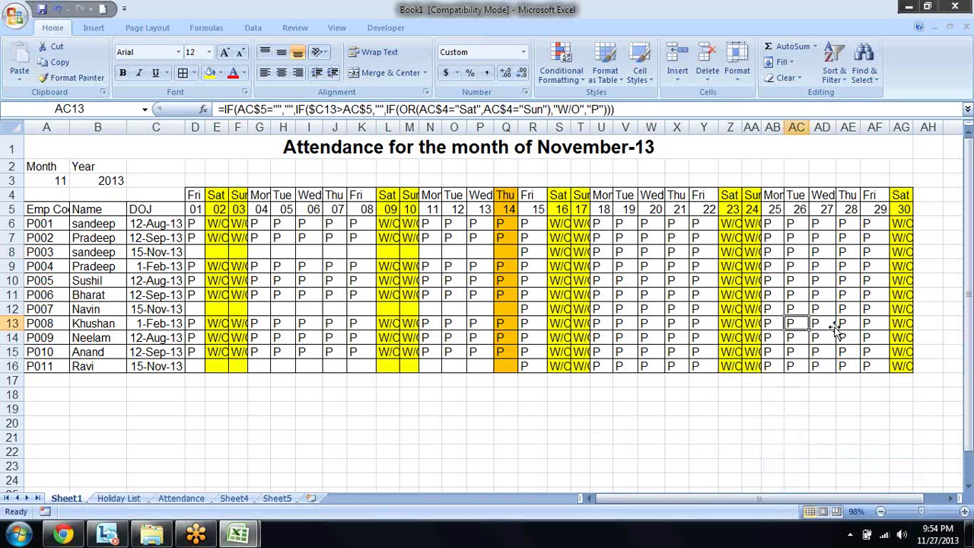
pyautogui.press('Left')
pyautogui.press('Left')
pyautogui.press('Left')
pyautogui.press('Left')
pyautogui.press('Left')
pyautogui.press('Left')
pyautogui.press('Up')
pyautogui.press('Up')
pyautogui.press('Up')
pyautogui.press('Up')
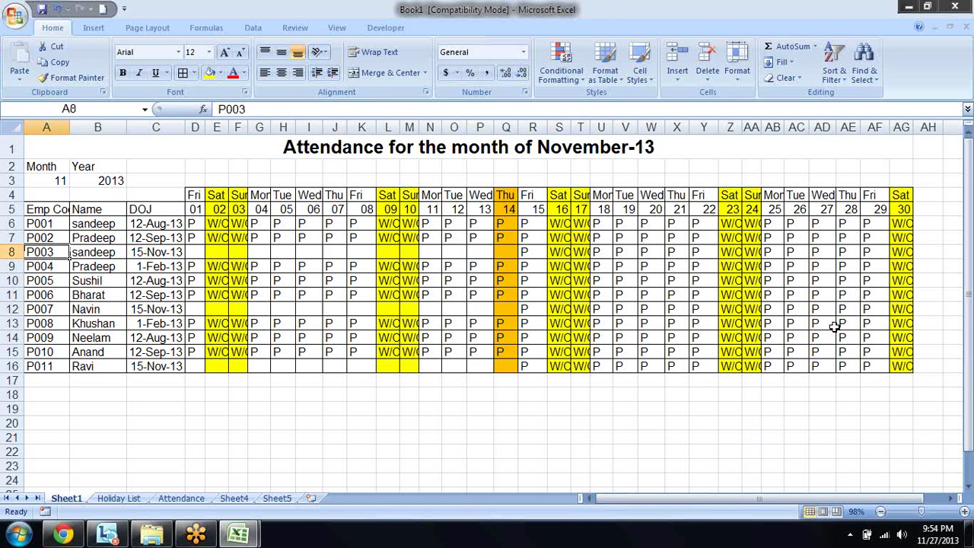
pyautogui.press('Up')
pyautogui.press('Up')
pyautogui.press('Up')
pyautogui.press('Right')
pyautogui.press('Right')
pyautogui.press('Right')
pyautogui.press('Right')
pyautogui.press('Right')
pyautogui.press('Right')
pyautogui.press('Right')
pyautogui.press('Right')
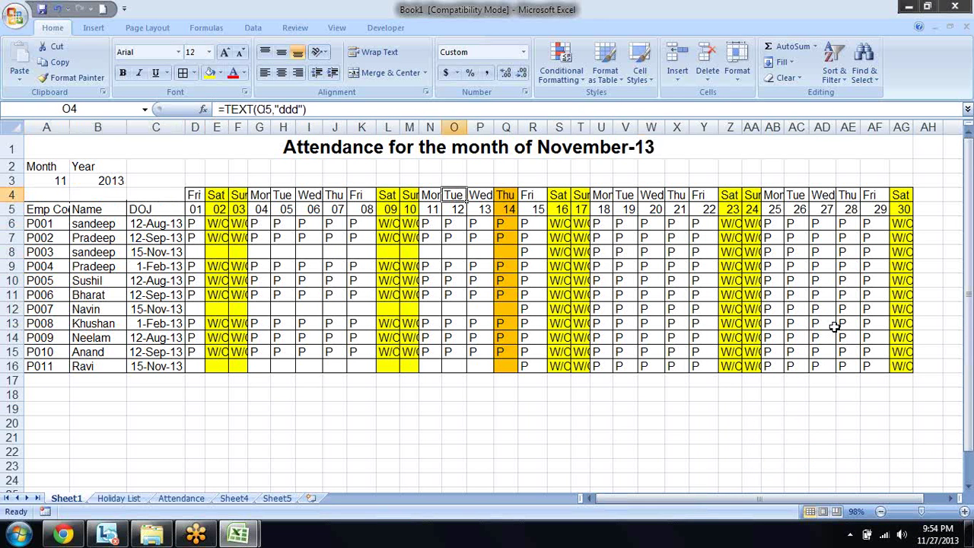
pyautogui.press('Right')
pyautogui.press('Right')
pyautogui.press('Right')
pyautogui.press('Down')
pyautogui.press('Down')
pyautogui.press('Down')
pyautogui.press('Down')
# - Check A3's month value and the attendance formulas in K12 and S11
pyautogui.press('Left')
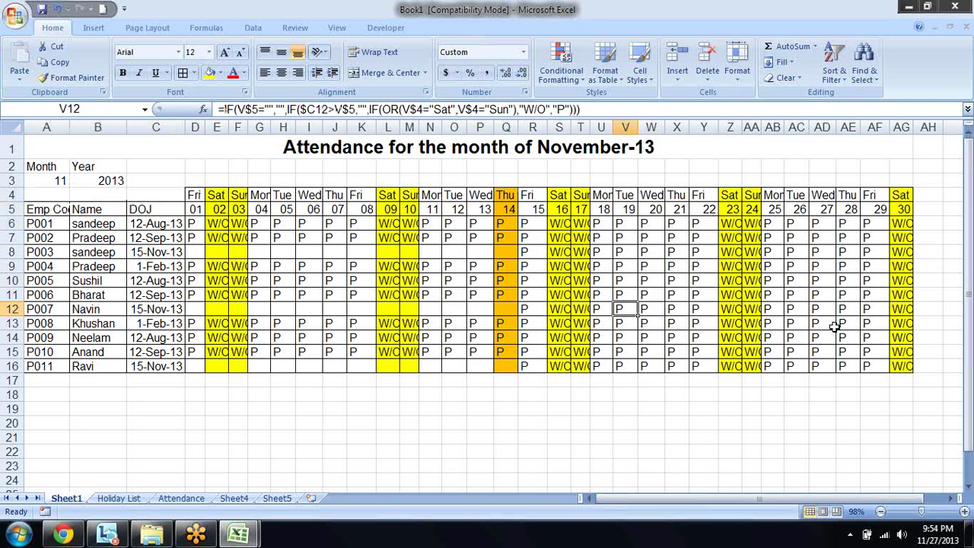
pyautogui.press('Left')
pyautogui.press('Left')
pyautogui.press('Left')
pyautogui.press('Left')
pyautogui.press('Left')
pyautogui.press('Left')
pyautogui.press('Up')
pyautogui.press('Up')
pyautogui.press('Up')
pyautogui.press('Up')
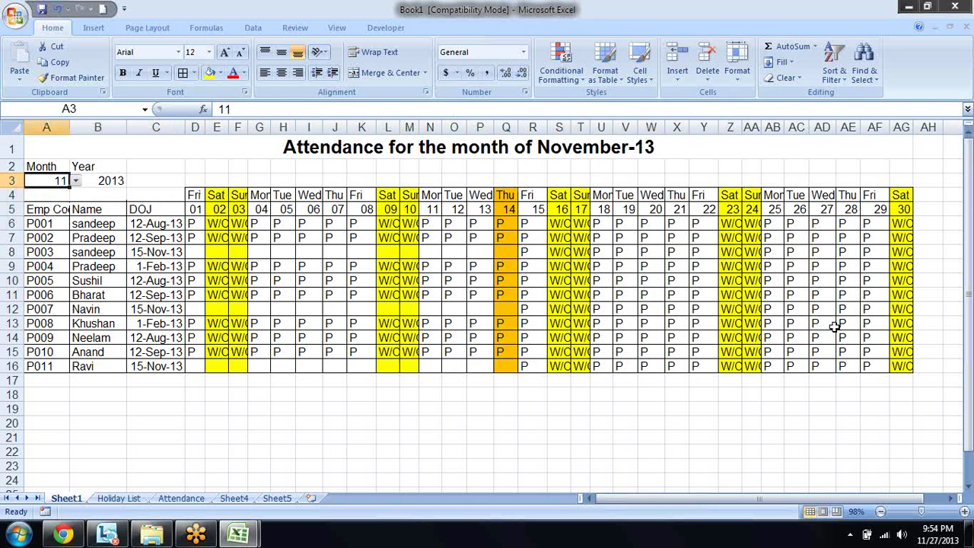
pyautogui.press('Right')
pyautogui.press('Right')
pyautogui.press('Right')
pyautogui.press('Right')
pyautogui.press('Down')
pyautogui.press('Down')
pyautogui.press('Down')
pyautogui.press('Down')
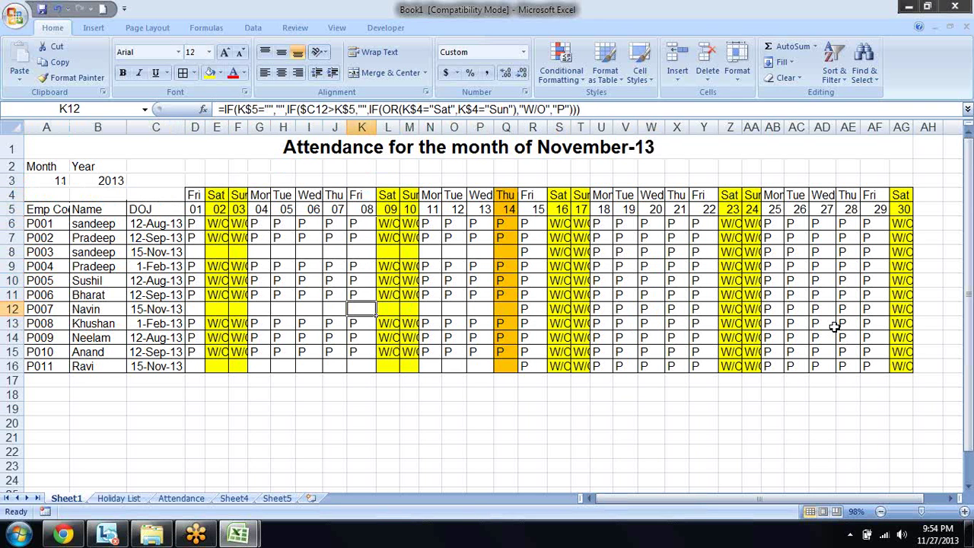
pyautogui.press('Down')
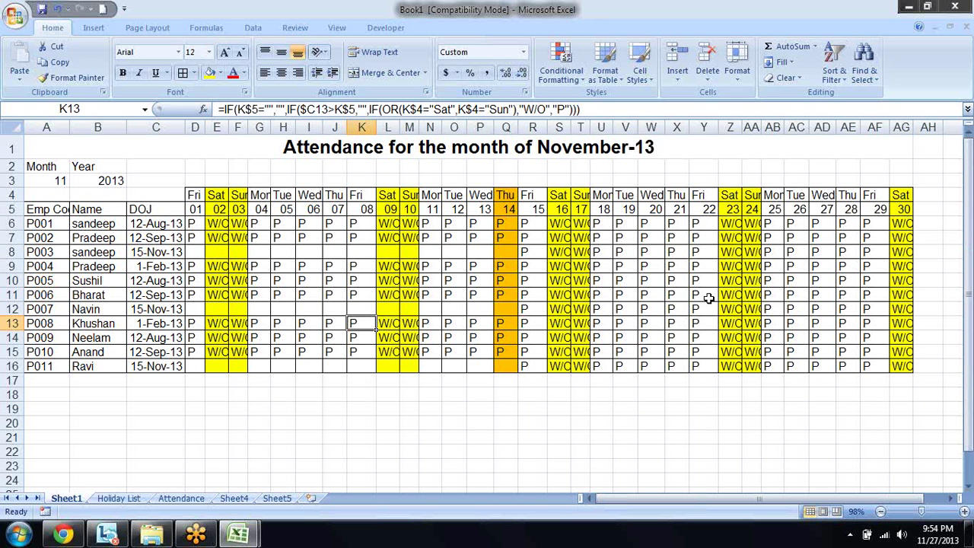
pyautogui.click(682, 295)
pyautogui.press('Left')
pyautogui.press('Left')
pyautogui.press('Left')
pyautogui.press('Home')
pyautogui.press('Up')
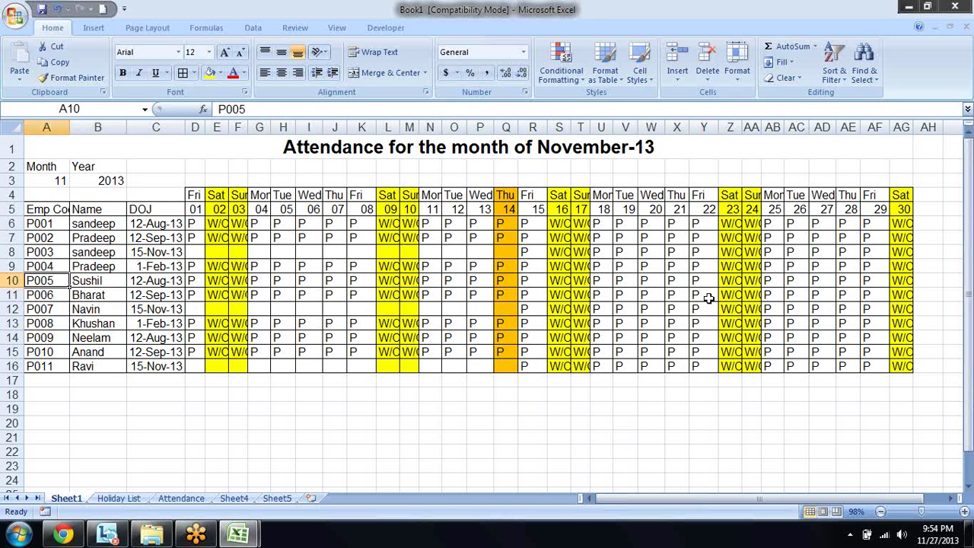
pyautogui.press('Up')
pyautogui.press('Up')
pyautogui.press('Up')
pyautogui.press('Up')
pyautogui.press('Up')
# - Bold the day numbers 01 to 30 in D5:AG5
pyautogui.hotkey('ctrl', 'shift', 'Right')
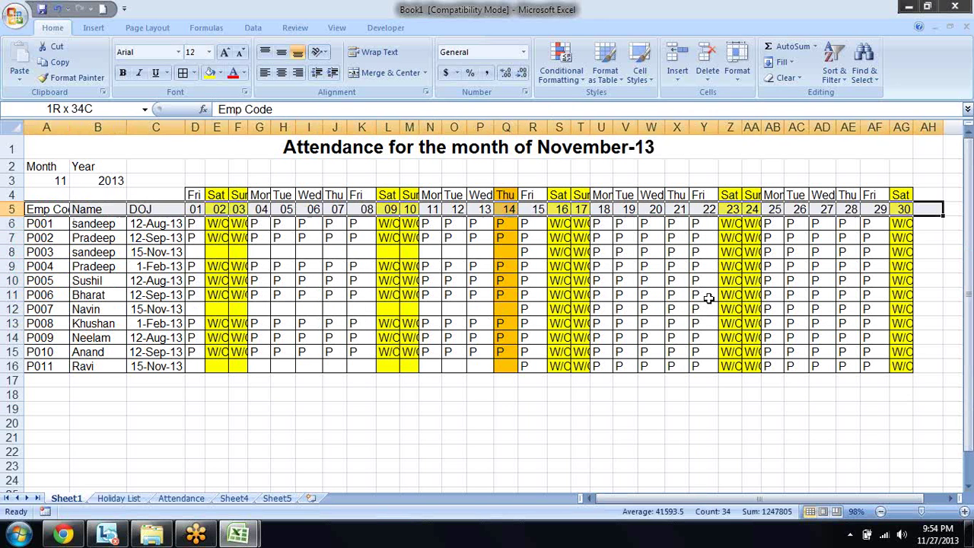
pyautogui.hotkey('ctrl', 'shift', 'Left')
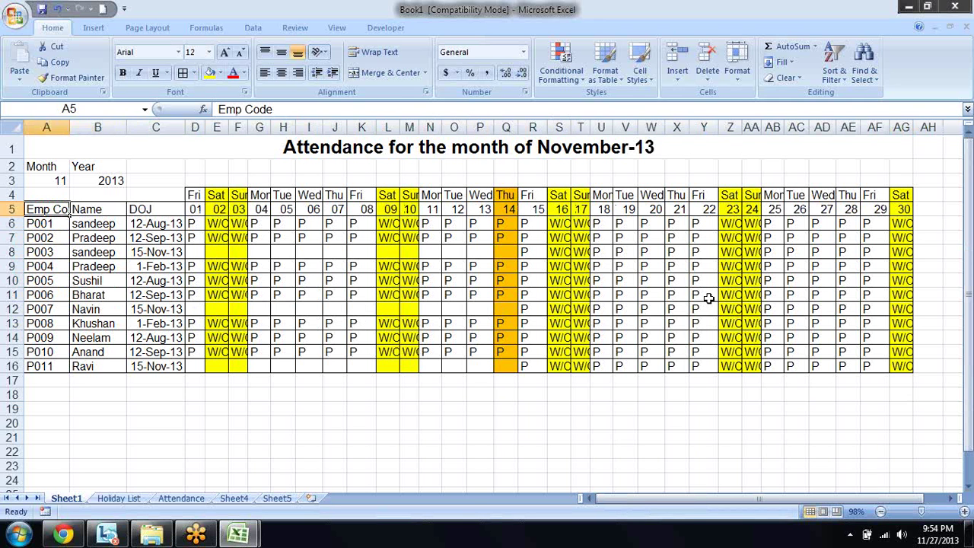
pyautogui.hotkey('shift', 'Right')
pyautogui.hotkey('shift', 'Right')
pyautogui.hotkey('shift', 'Right')
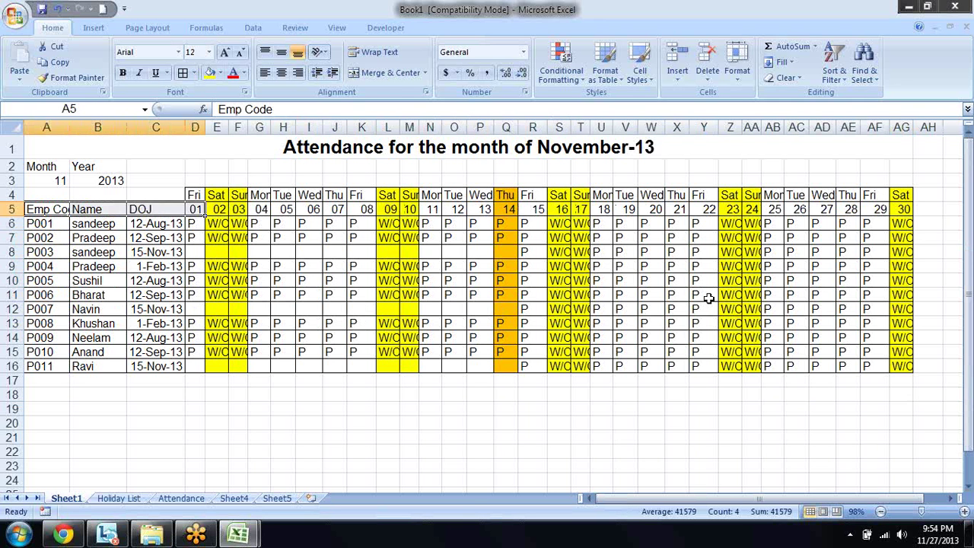
pyautogui.press('Right')
pyautogui.press('Right')
pyautogui.press('Right')
pyautogui.press('Right')
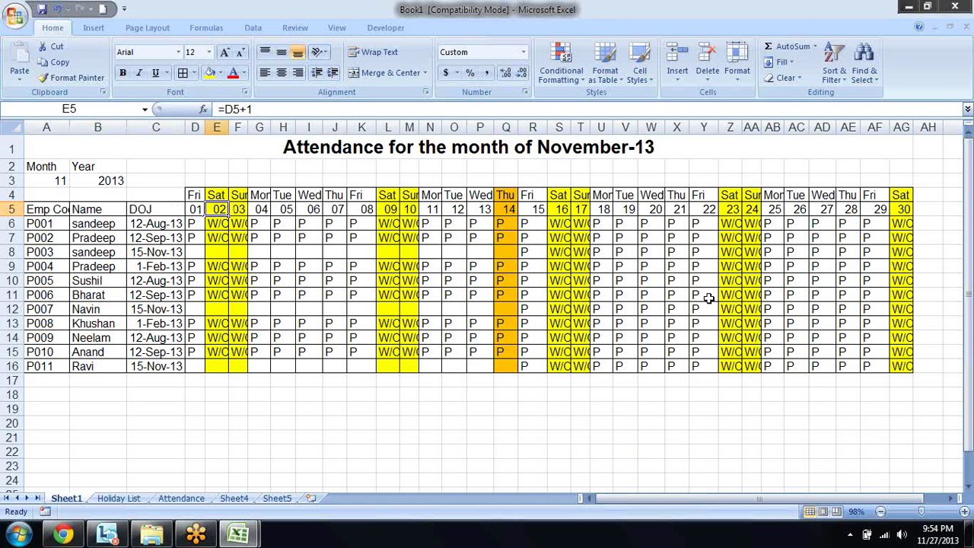
pyautogui.press('Left')
pyautogui.hotkey('ctrl', 'shift', 'Right')
pyautogui.hotkey('shift', 'Left')
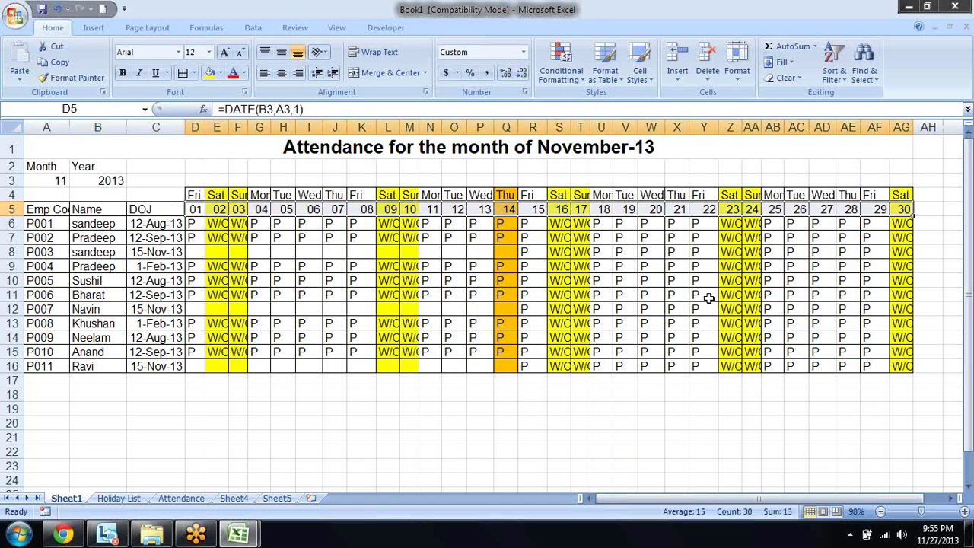
pyautogui.hotkey('ctrl', 'b')
pyautogui.press('Left')
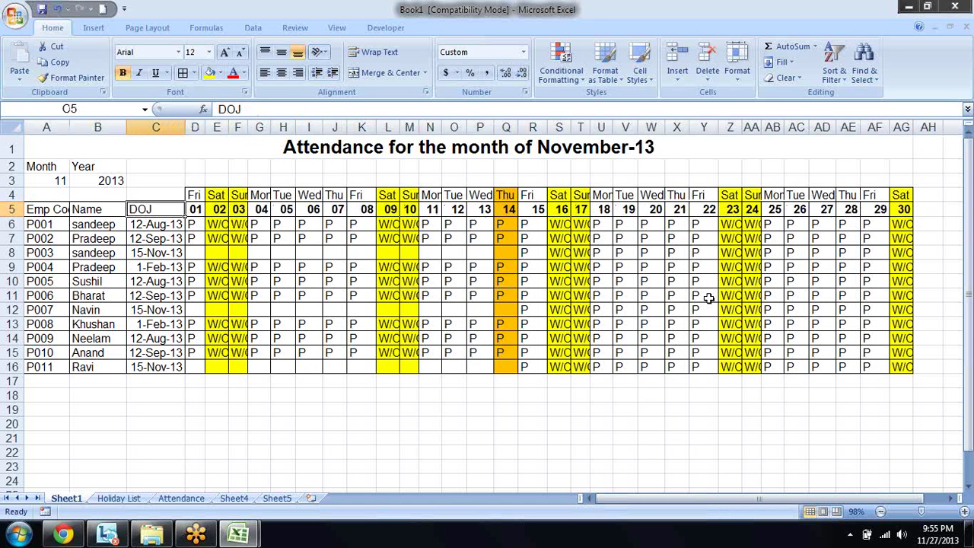
pyautogui.press('Left')
pyautogui.press('Left')
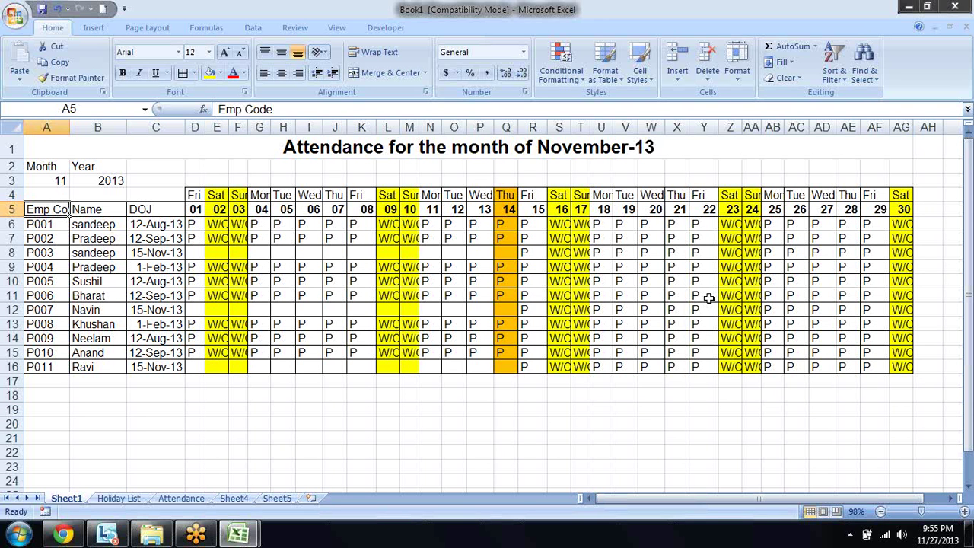
# - Reselect the row-5 day numbers, then step through a later joiner's formulas in row 8
pyautogui.press('Right')
pyautogui.press('Right')
pyautogui.press('Right')
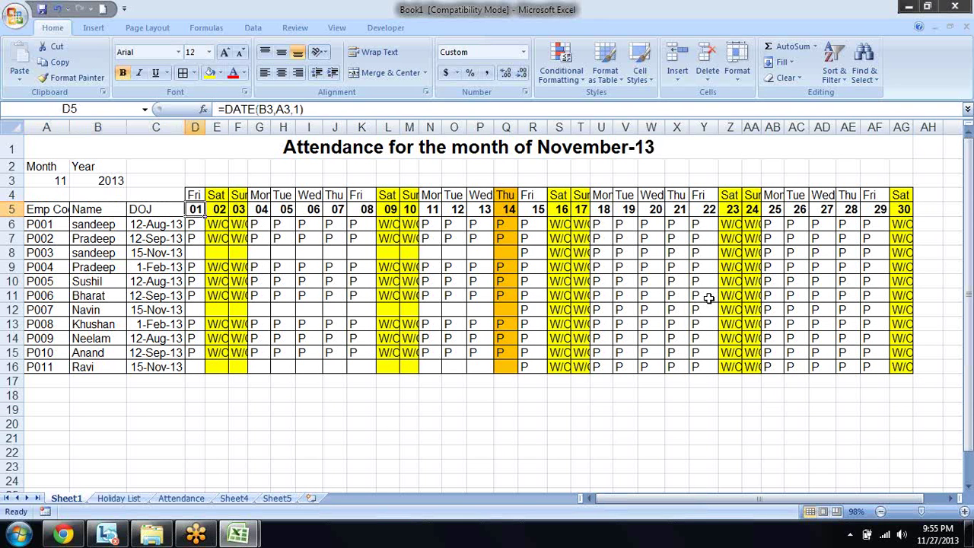
pyautogui.hotkey('ctrl', 'shift', 'Right')
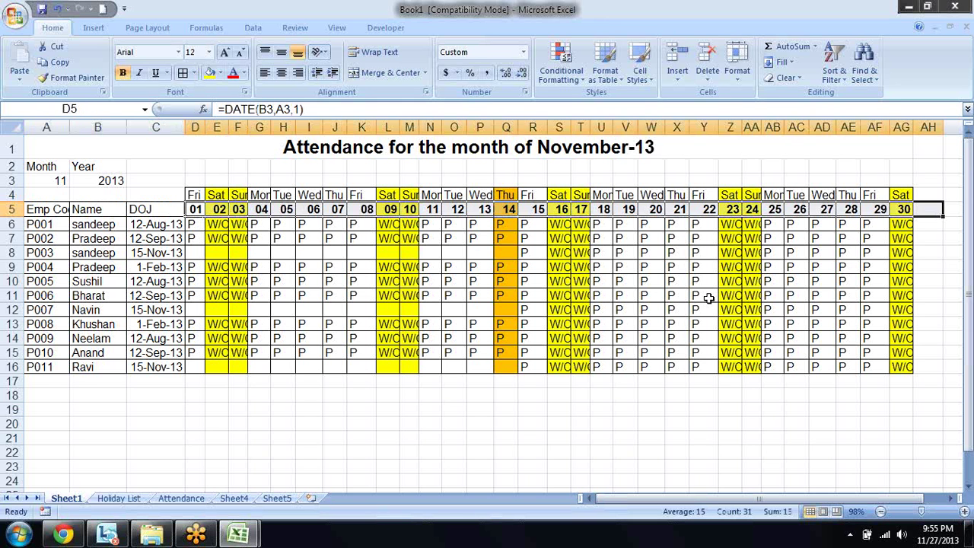
pyautogui.press('Left')
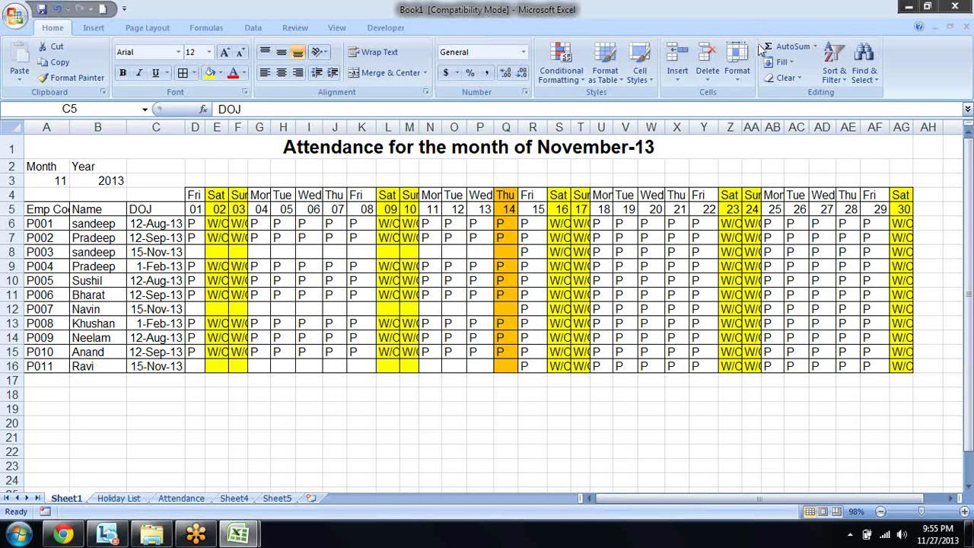
pyautogui.press('Right')
pyautogui.press('Right')
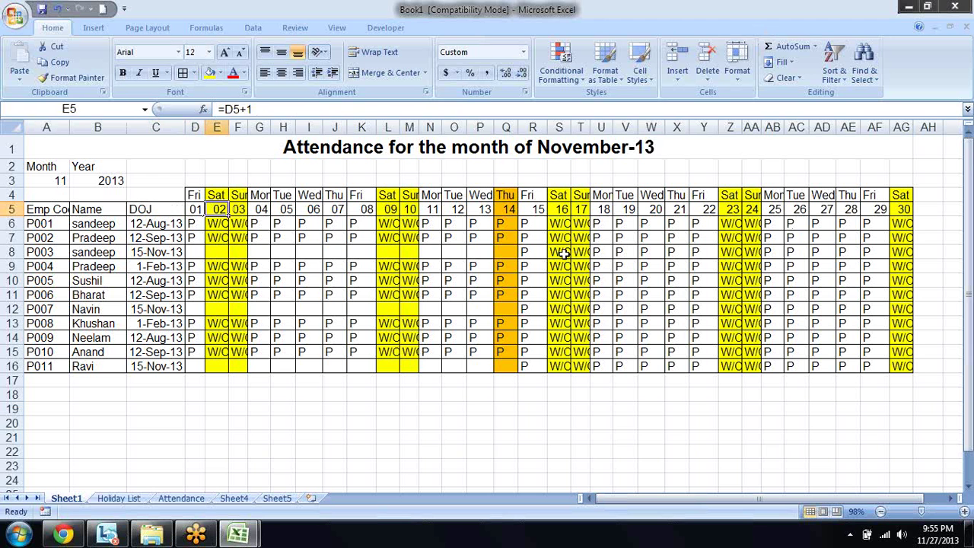
pyautogui.press('Down')
pyautogui.press('Down')
pyautogui.press('Down')
pyautogui.press('Right')
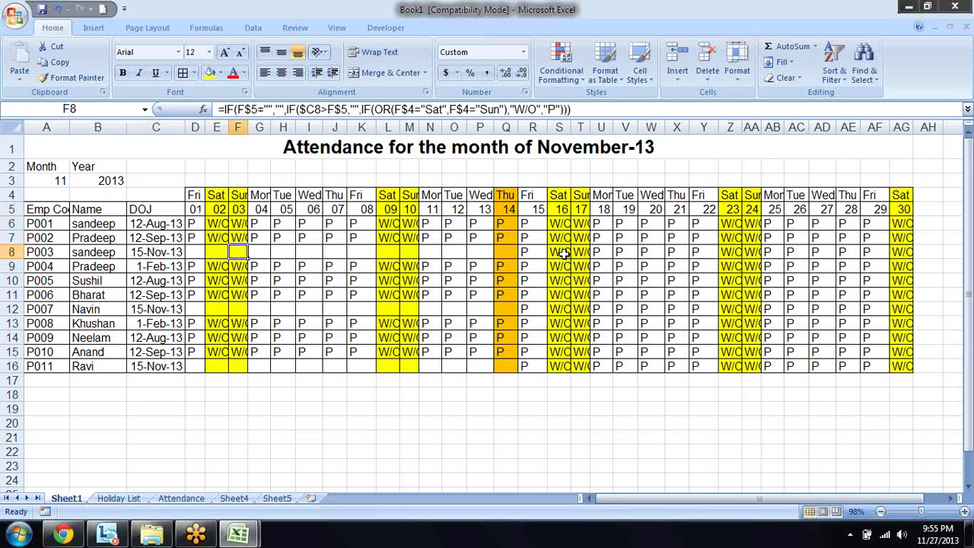
pyautogui.press('Right')
pyautogui.press('Right')
pyautogui.press('Right')
pyautogui.press('Right')
pyautogui.press('Right')
pyautogui.press('Right')
pyautogui.press('Right')
pyautogui.press('Right')
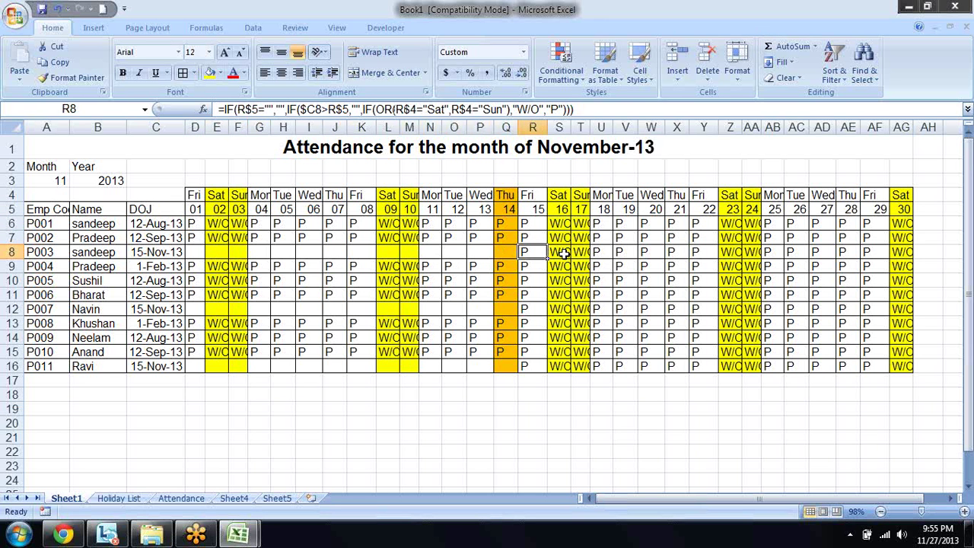
pyautogui.press('Right')
pyautogui.press('Left')
pyautogui.press('Left')
pyautogui.press('Left')
pyautogui.press('Left')
pyautogui.press('Left')
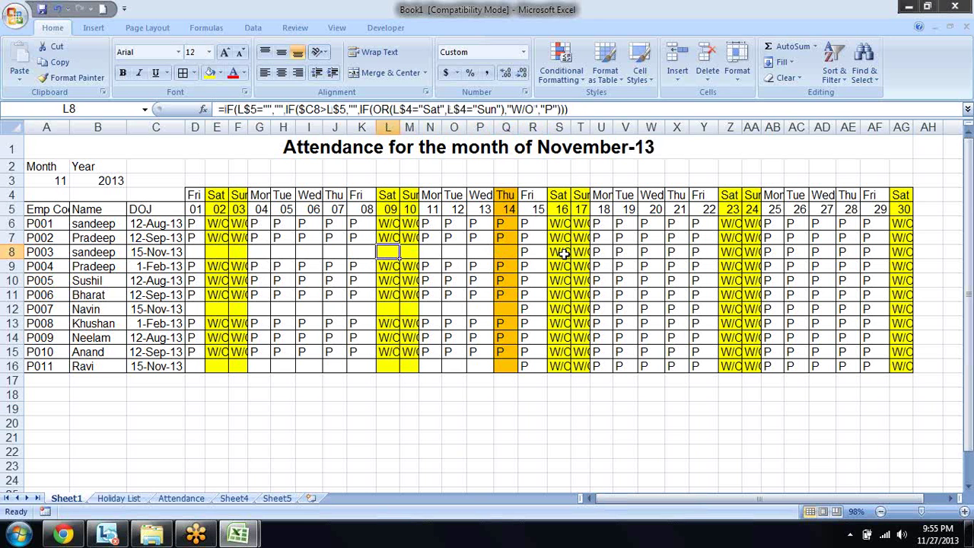
pyautogui.press('Left')
pyautogui.press('Left')
pyautogui.press('Left')
pyautogui.press('Left')
pyautogui.press('Left')
pyautogui.press('Left')
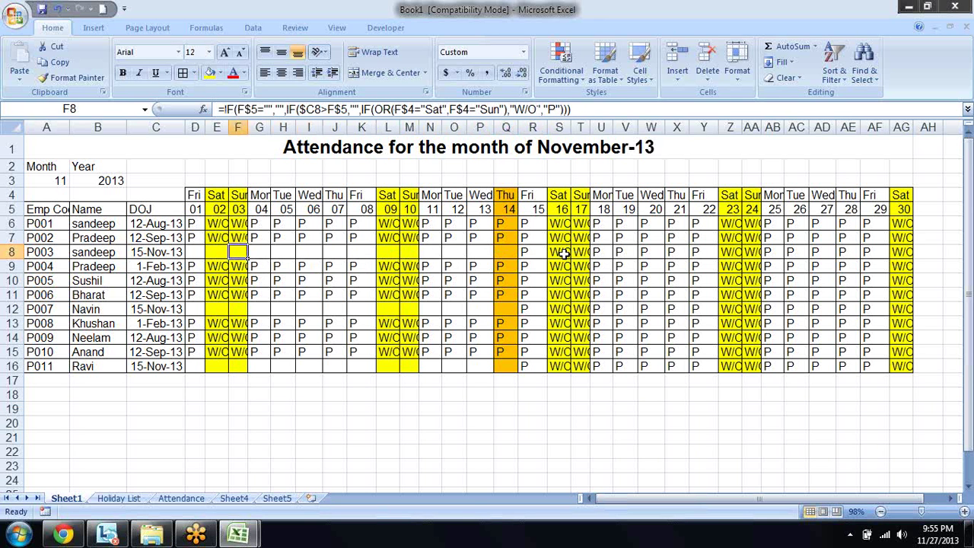
pyautogui.press('Left')
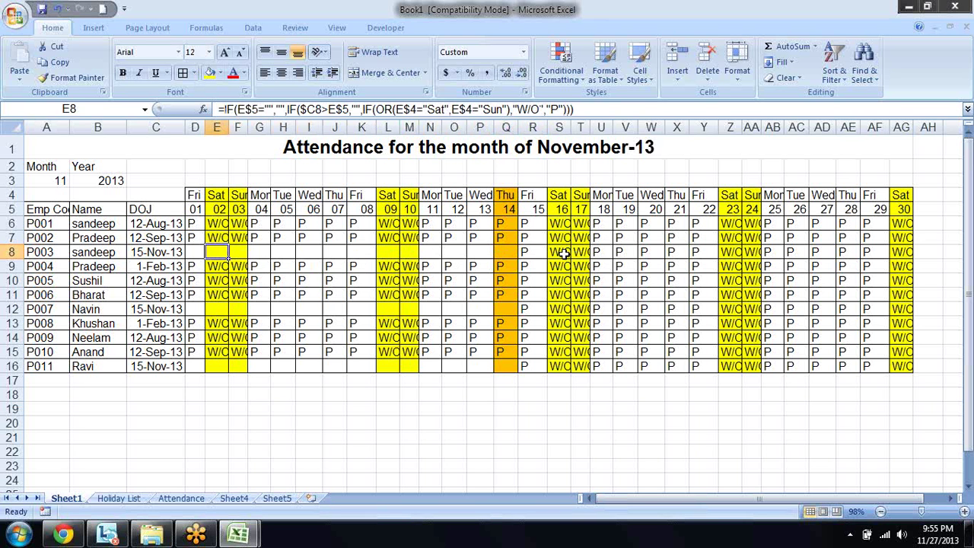
# - Compare the first employees' Saturday formulas and check P001's joining date in C6
pyautogui.press('Up')
pyautogui.press('Up')
pyautogui.press('Down')
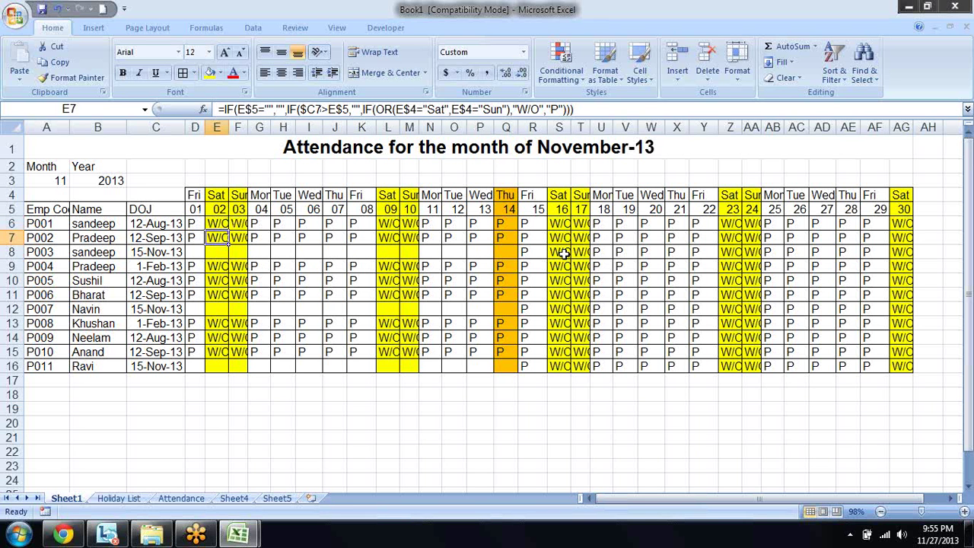
pyautogui.press('Up')
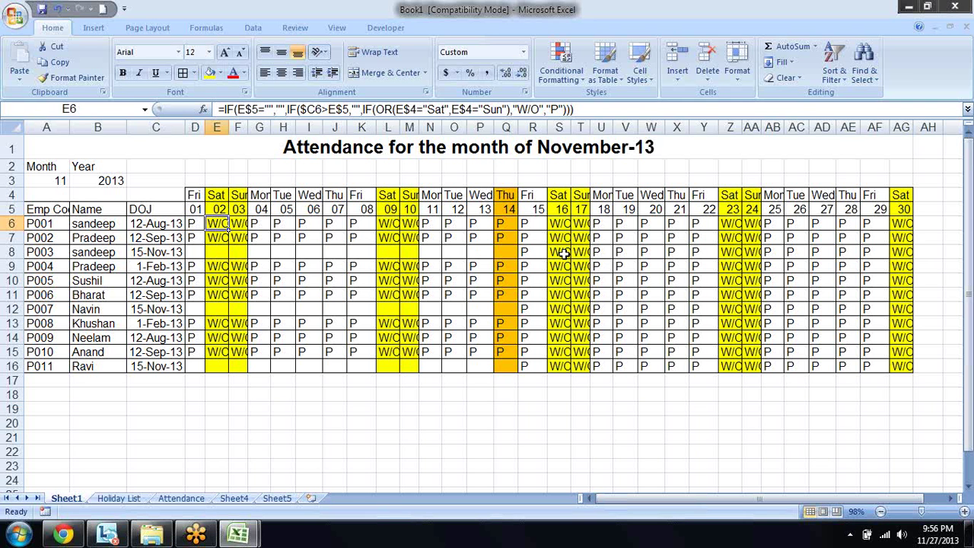
pyautogui.press('Left')
pyautogui.press('Left')
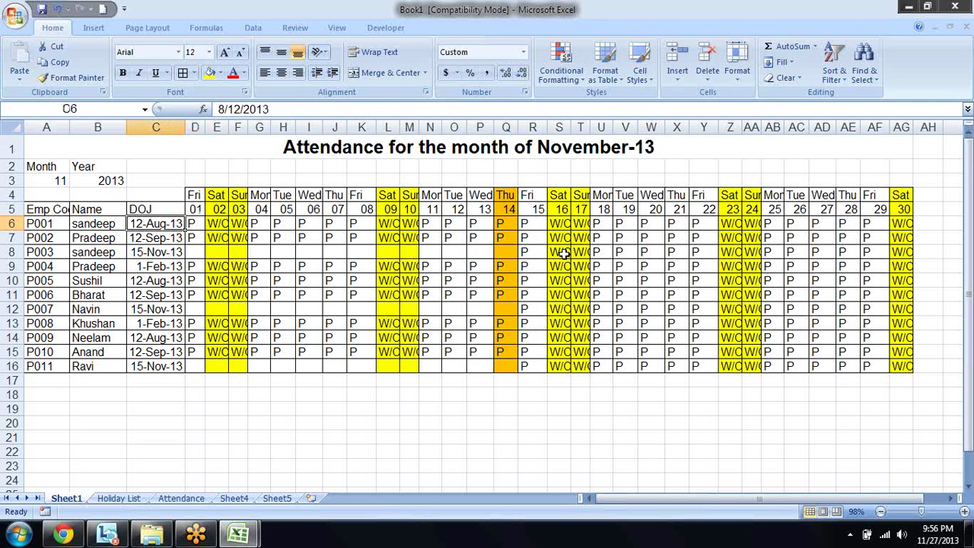
pyautogui.press('Home')
pyautogui.press('Right')
pyautogui.press('Right')
pyautogui.press('Right')
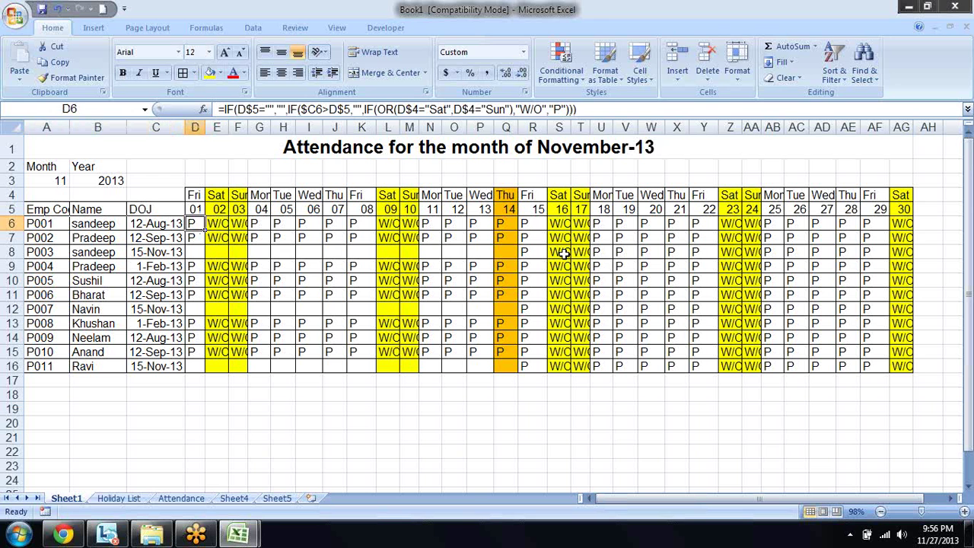
pyautogui.press('Right')
pyautogui.press('Right')
pyautogui.press('Right')
pyautogui.press('Right')
pyautogui.press('Right')
pyautogui.press('Right')
pyautogui.press('Right')
pyautogui.press('Right')
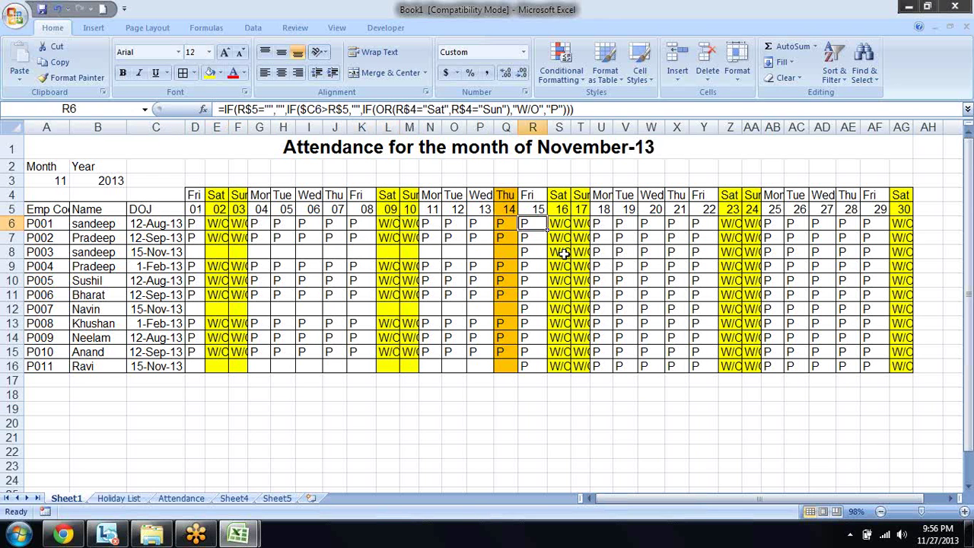
pyautogui.click(254, 228)
pyautogui.press('Left')
pyautogui.press('Left')
pyautogui.press('Left')
pyautogui.press('Left')
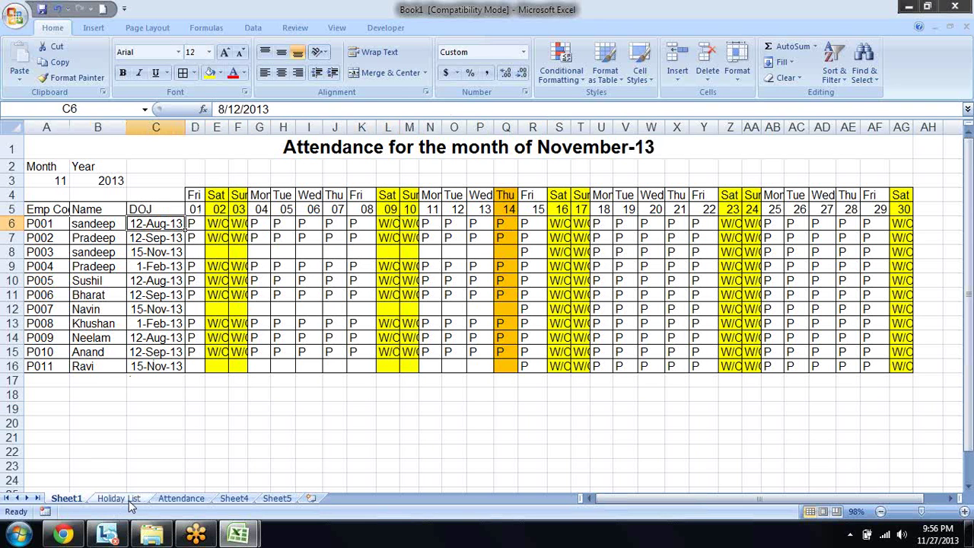
pyautogui.click(174, 499)
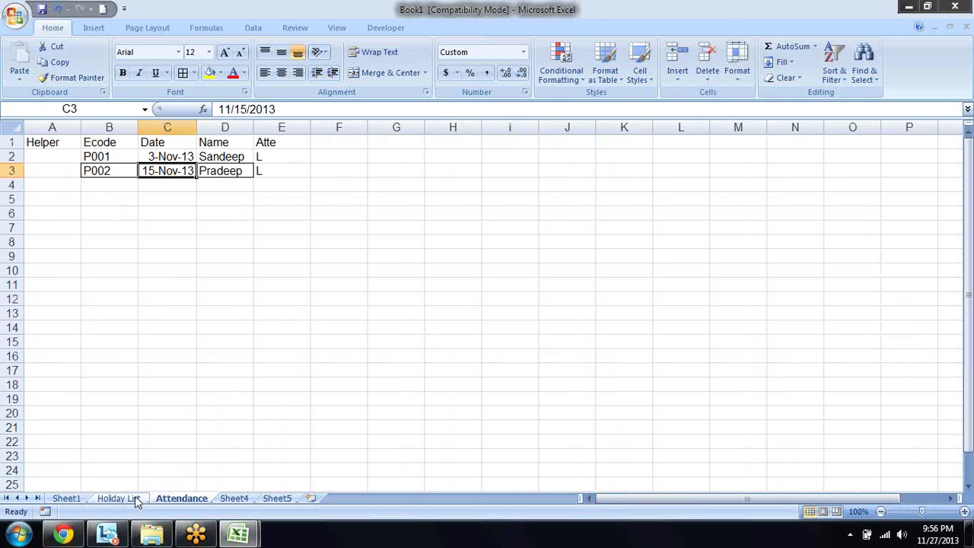
pyautogui.click(136, 499)
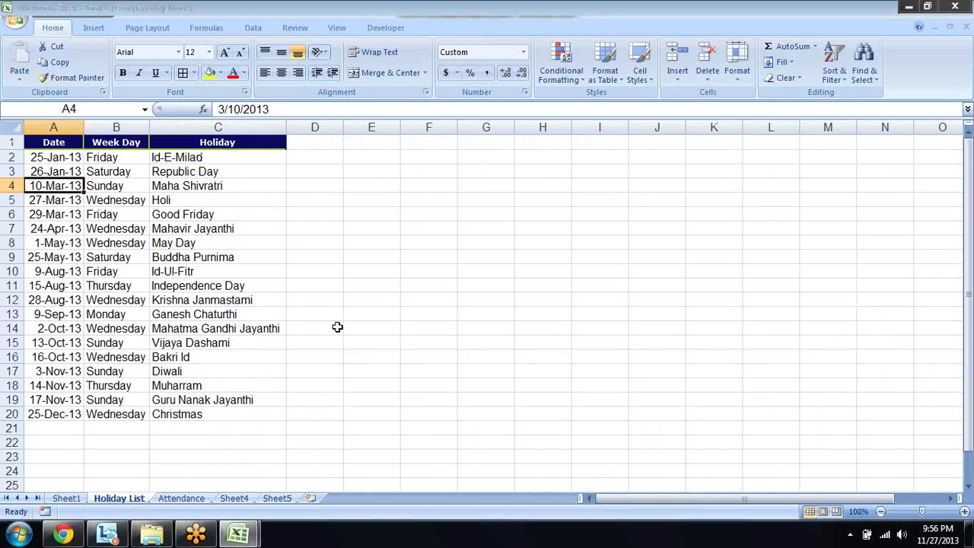
pyautogui.click(66, 499)
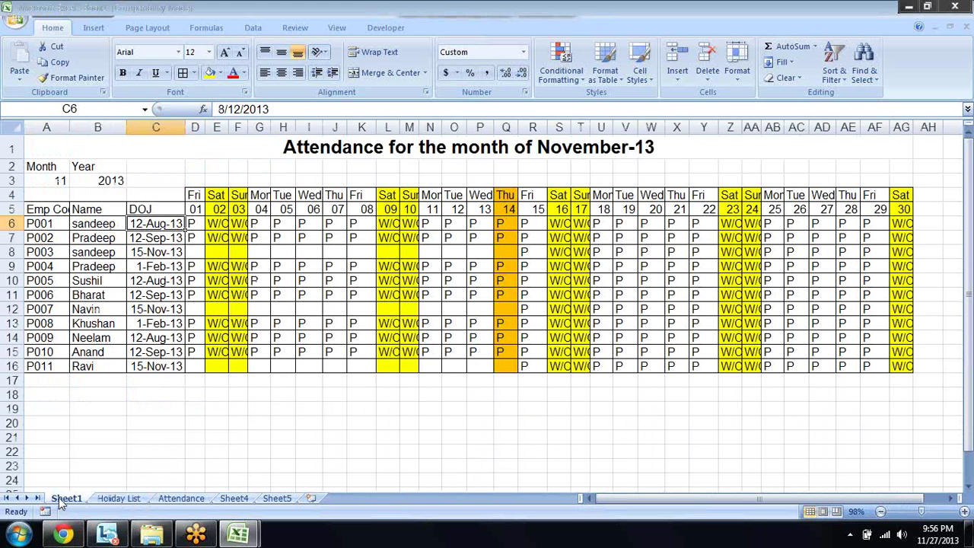
pyautogui.click(192, 223)
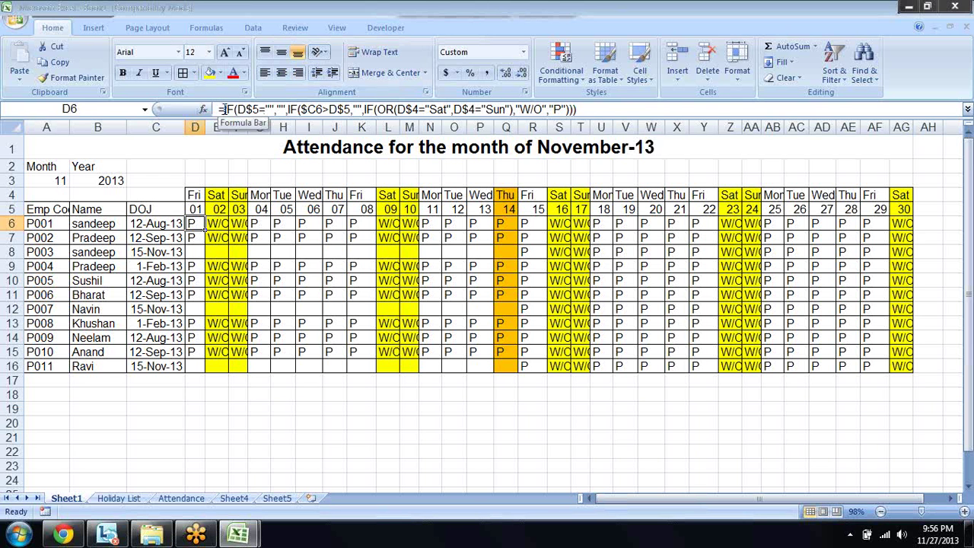
# - Start D6's formula with an IF wrapping a COUNTIF function
pyautogui.click(224, 110)
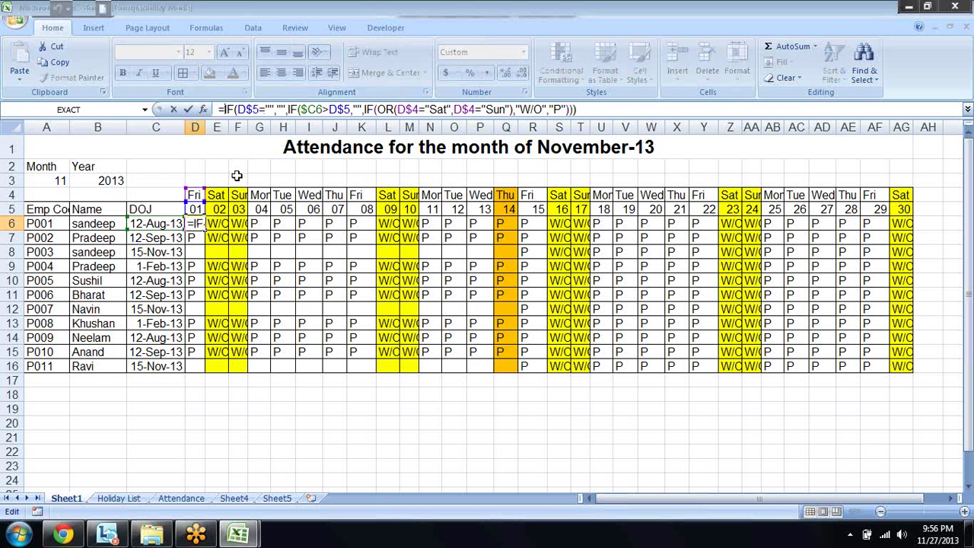
pyautogui.write('if')
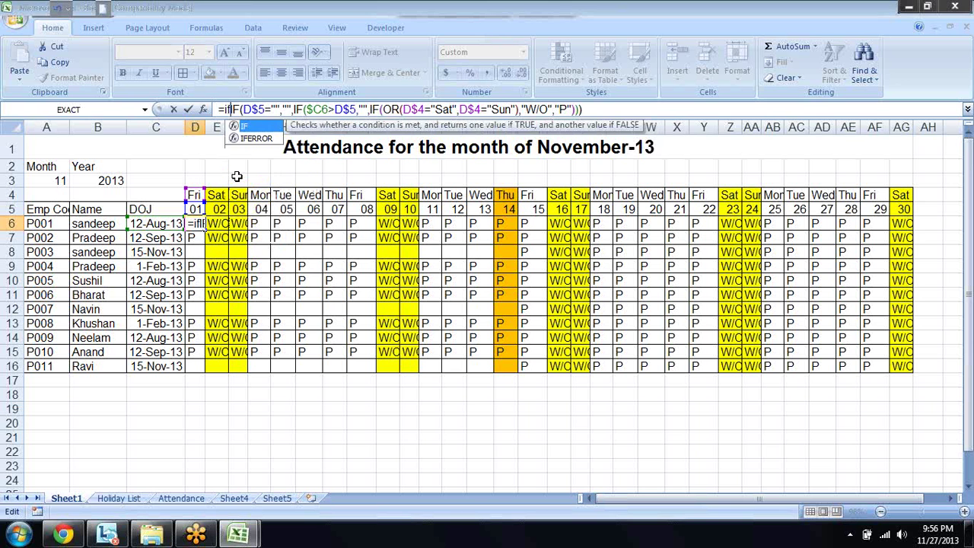
pyautogui.press('Tab')
pyautogui.write('(')
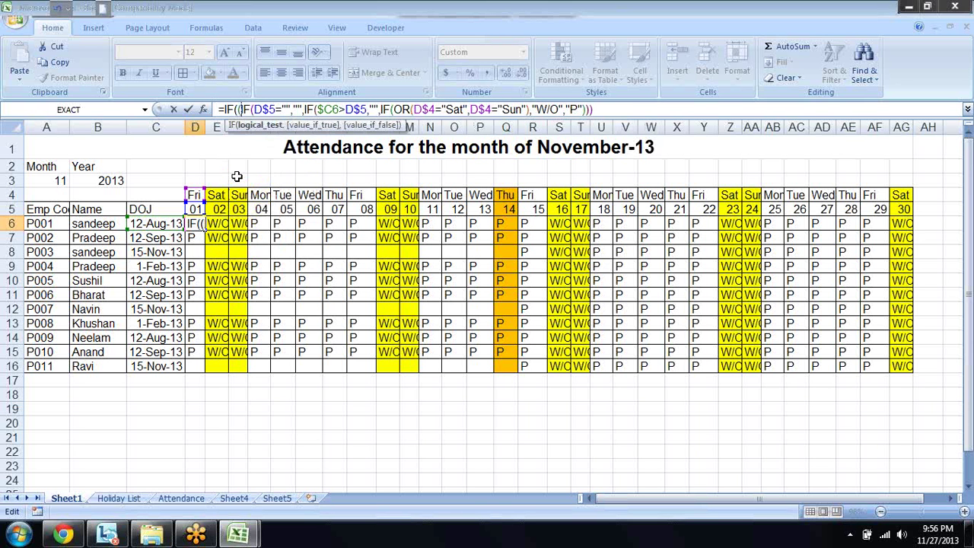
pyautogui.press('BackSpace')
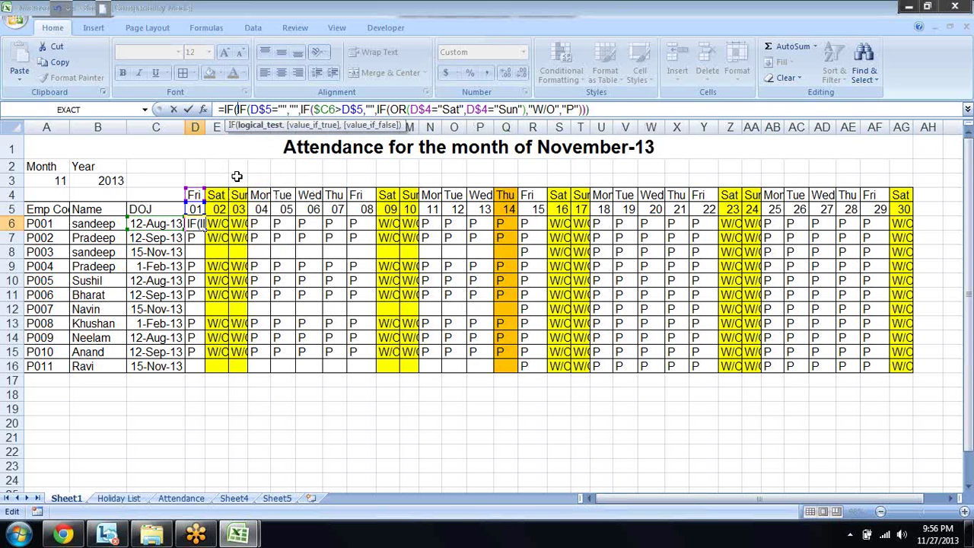
pyautogui.write('count')
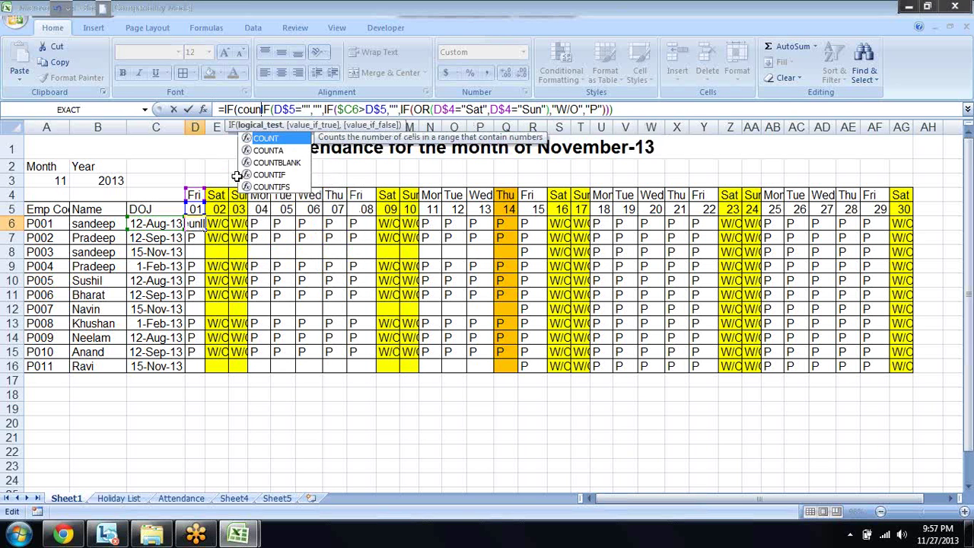
pyautogui.press('Down')
pyautogui.press('Down')
pyautogui.press('Down')
pyautogui.press('Tab')
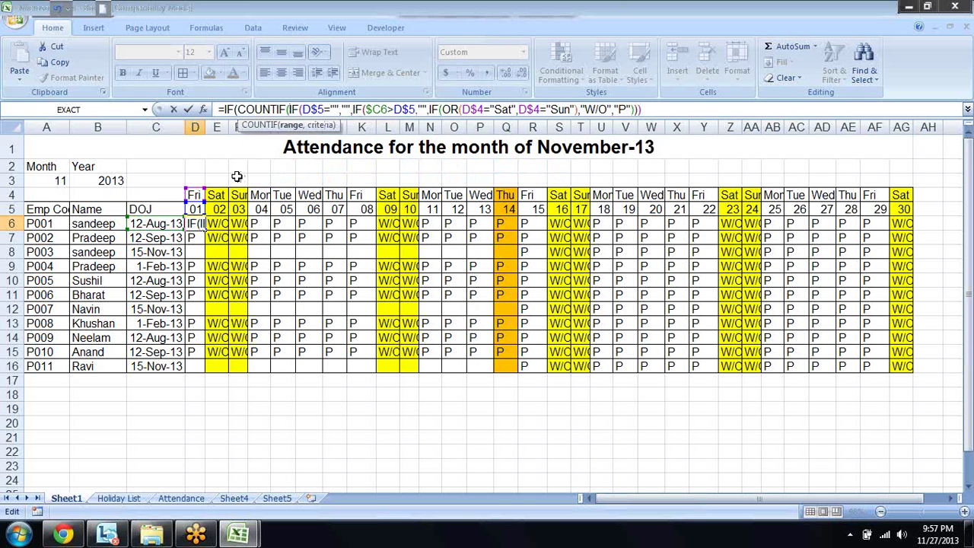
# - Complete the test as COUNTIF(hl,D$5)=1 returning "H" and commit the formula
pyautogui.write('hl')
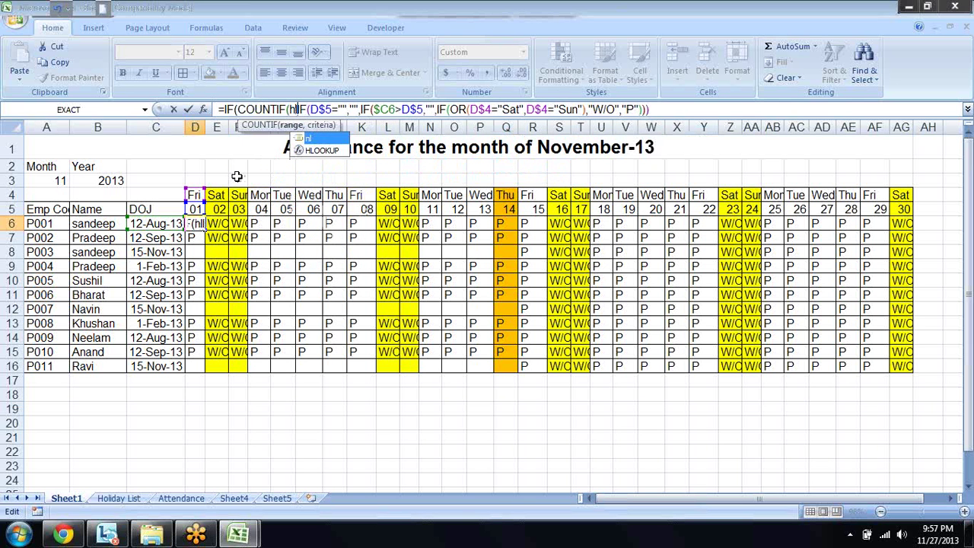
pyautogui.write(',')
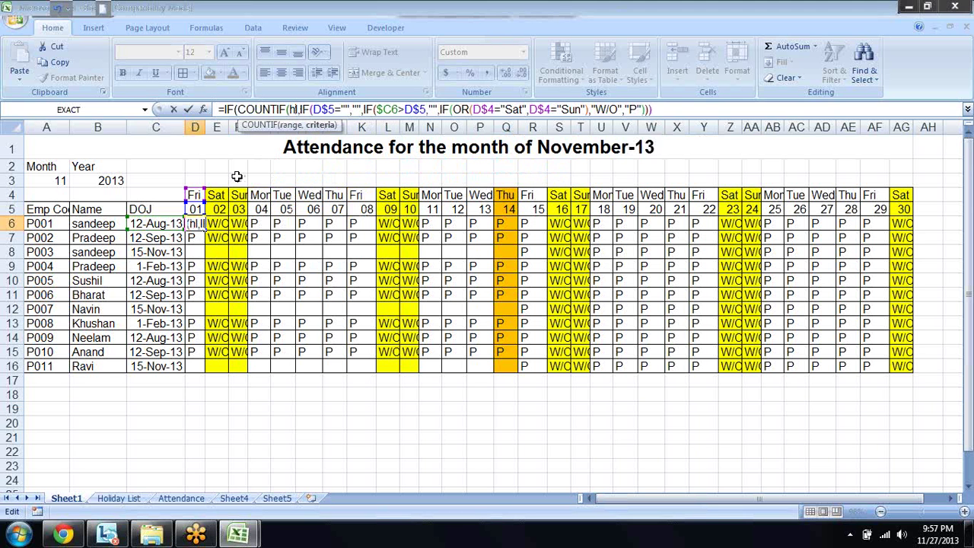
pyautogui.click(196, 207)
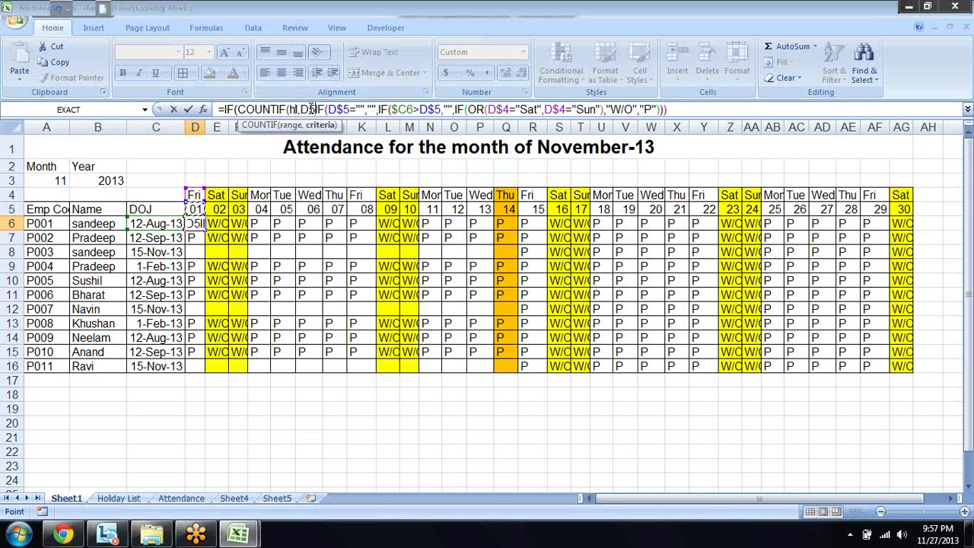
pyautogui.press('F4')
pyautogui.press('F4')
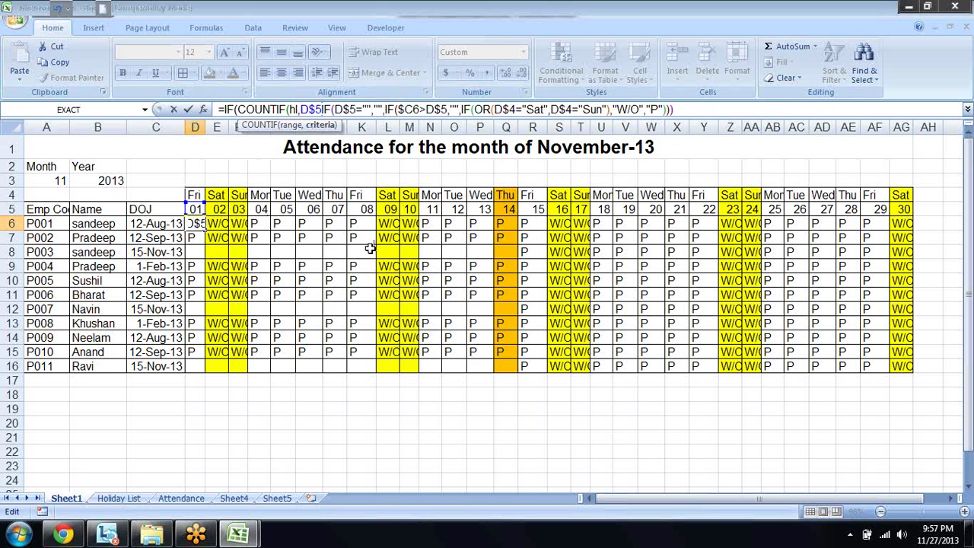
pyautogui.write(')')
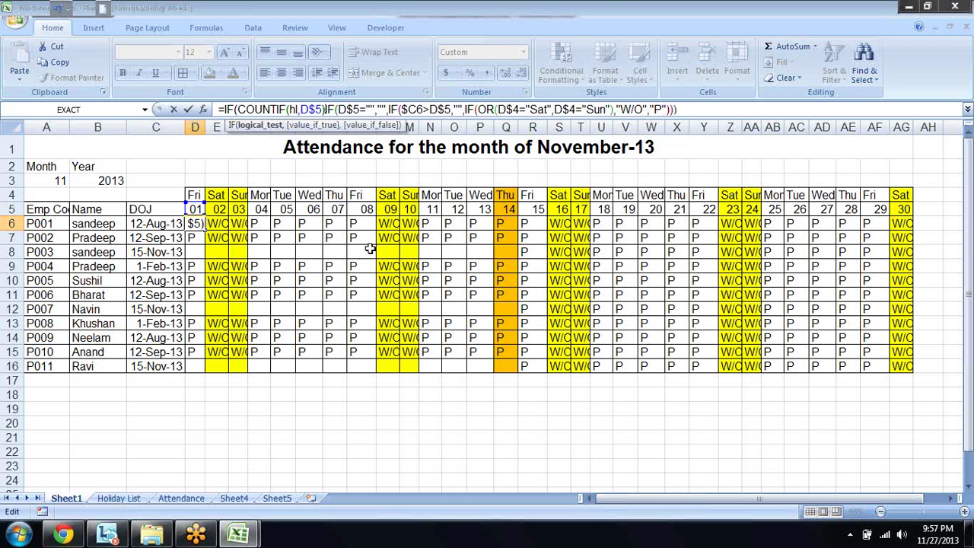
pyautogui.write('=1')
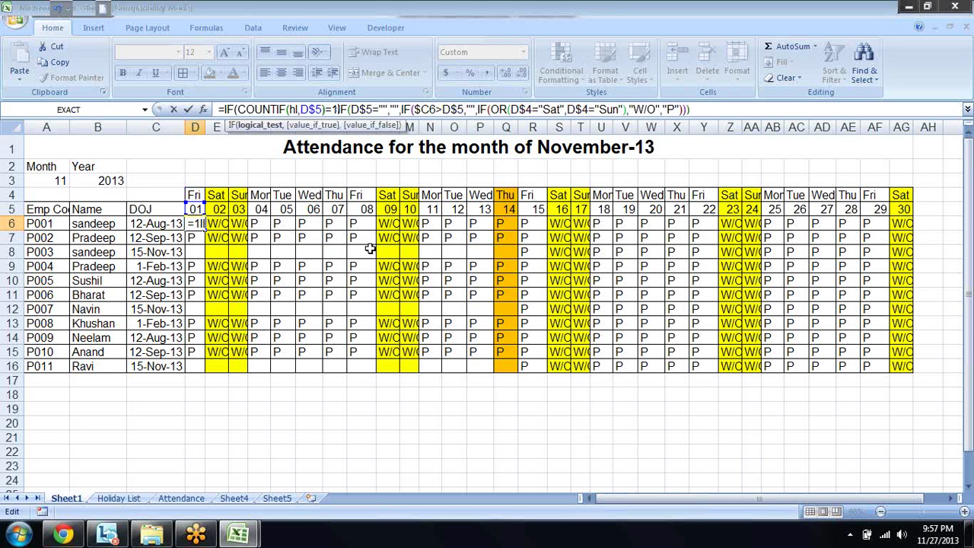
pyautogui.write(',"')
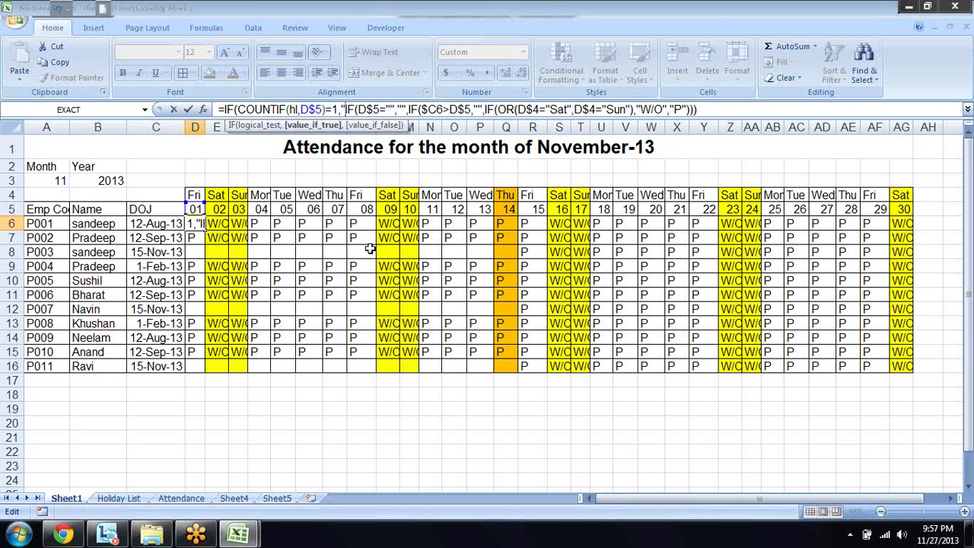
pyautogui.write('H"')
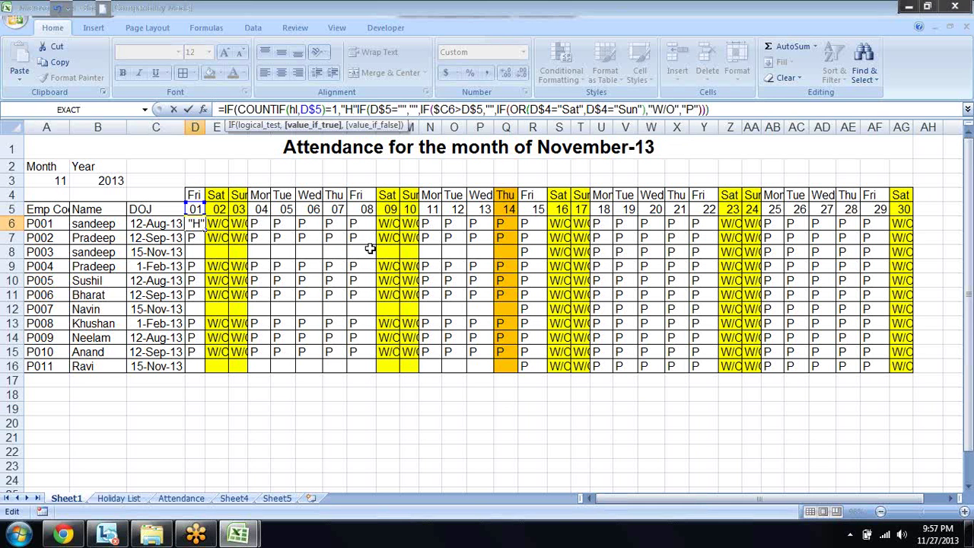
pyautogui.write(',')
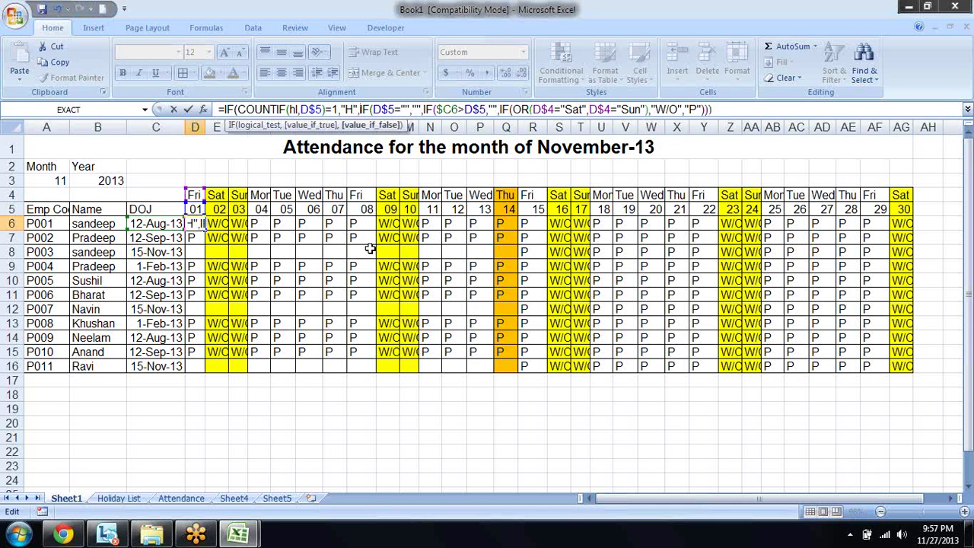
pyautogui.press('Return')
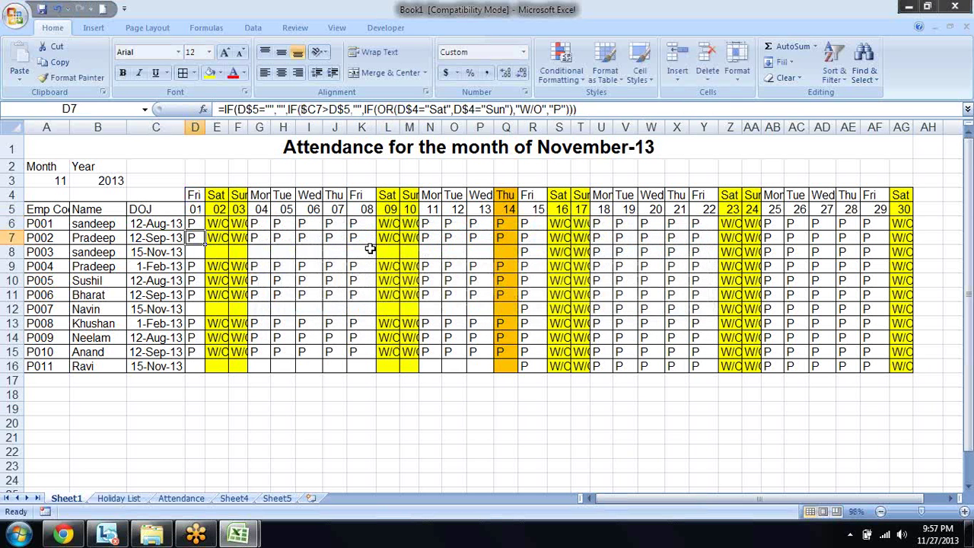
pyautogui.press('Up')
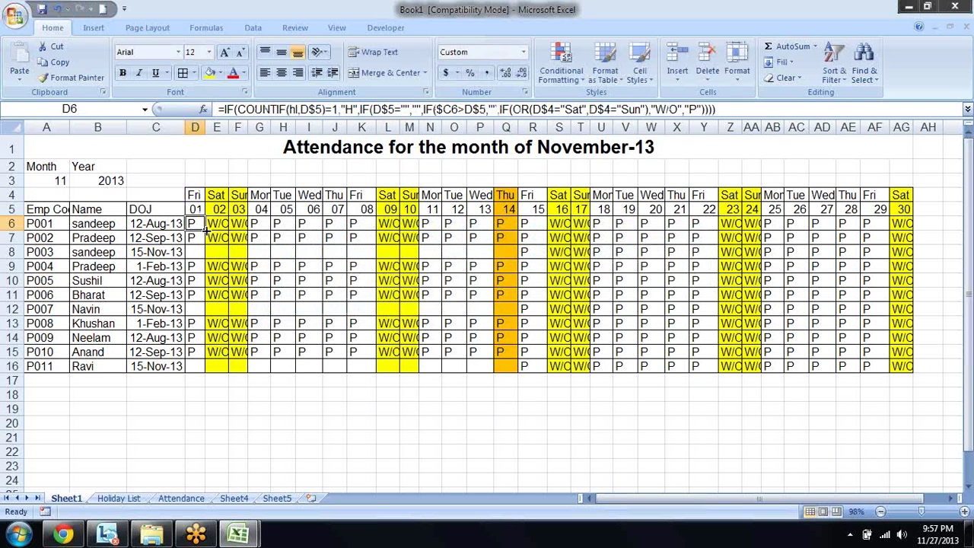
# - Fill D6's holiday-aware formula down to D16 and across to column AG
pyautogui.moveTo(204, 229)
pyautogui.mouseDown()
pyautogui.moveTo(206, 371)
pyautogui.moveTo(800, 389)
pyautogui.moveTo(911, 346)
pyautogui.mouseUp()
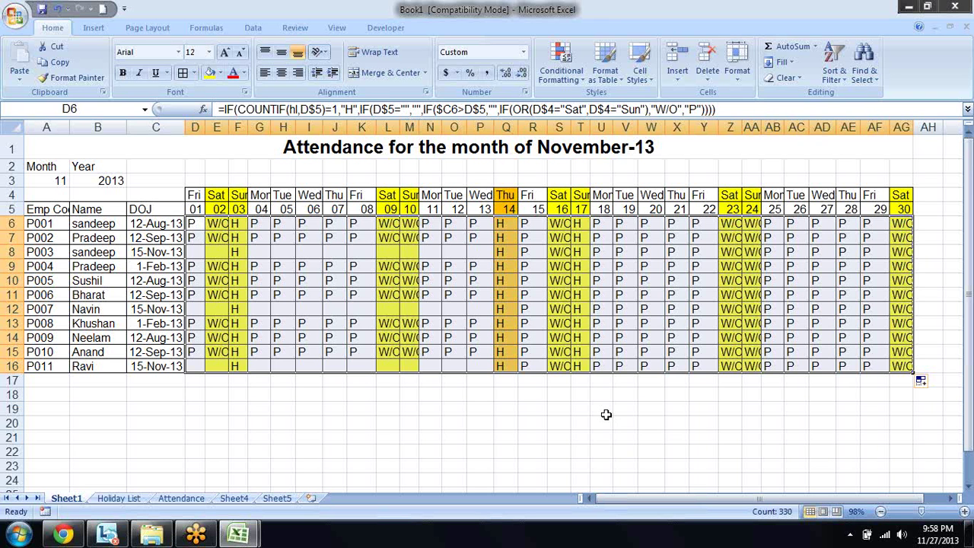
pyautogui.press('Left')
pyautogui.press('Right')
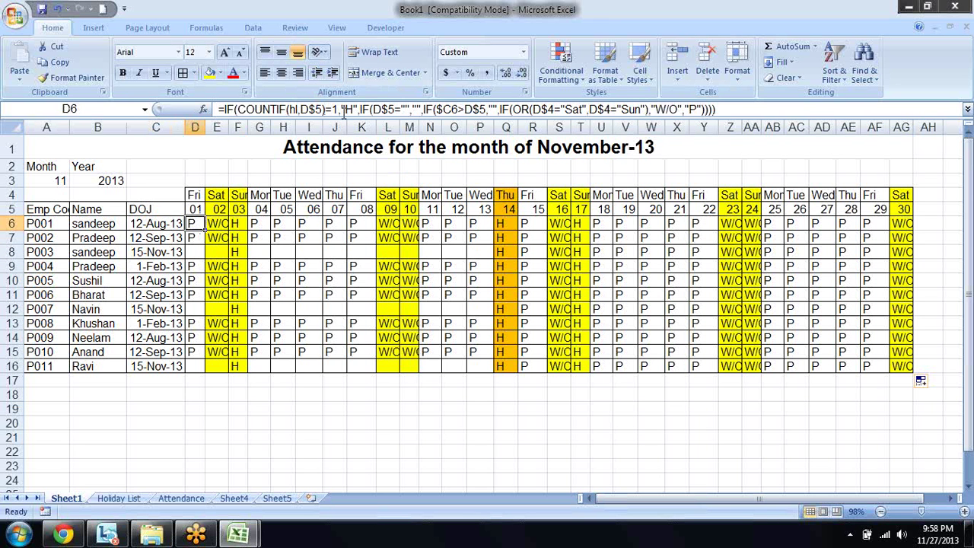
# - Try moving the COUNTIF(hl,D$5)=1 test within D6's formula, then abandon the edit
pyautogui.moveTo(337, 109); pyautogui.dragTo(239, 108)
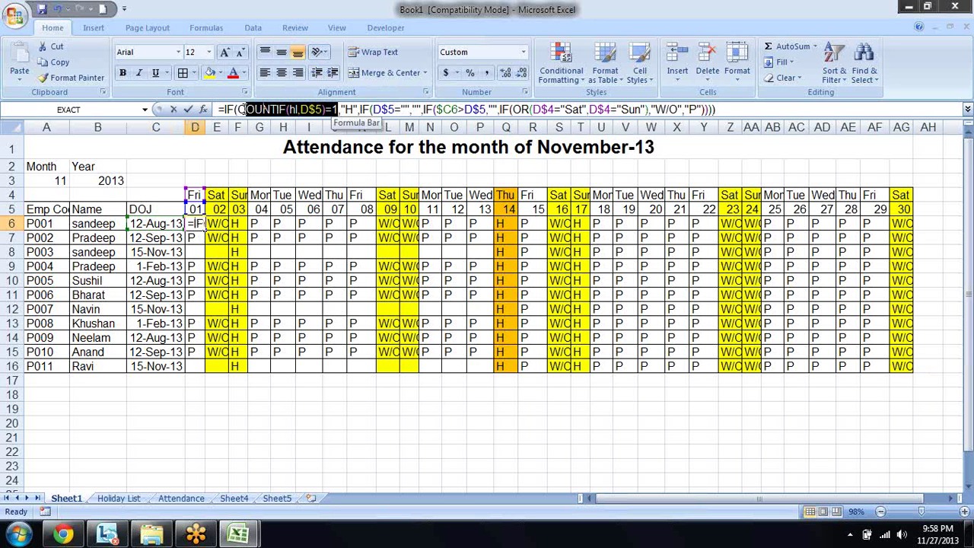
pyautogui.moveTo(239, 109); pyautogui.dragTo(339, 112)
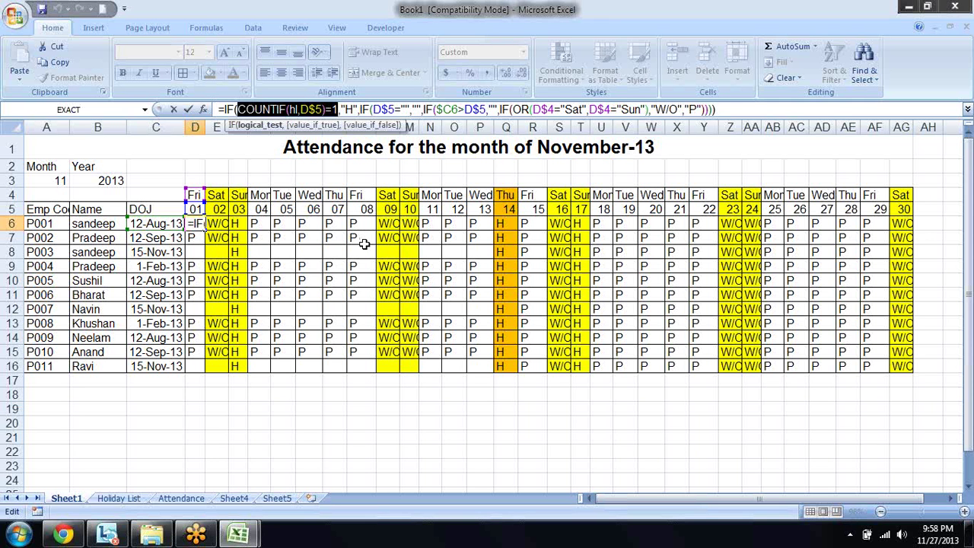
pyautogui.press('Delete')
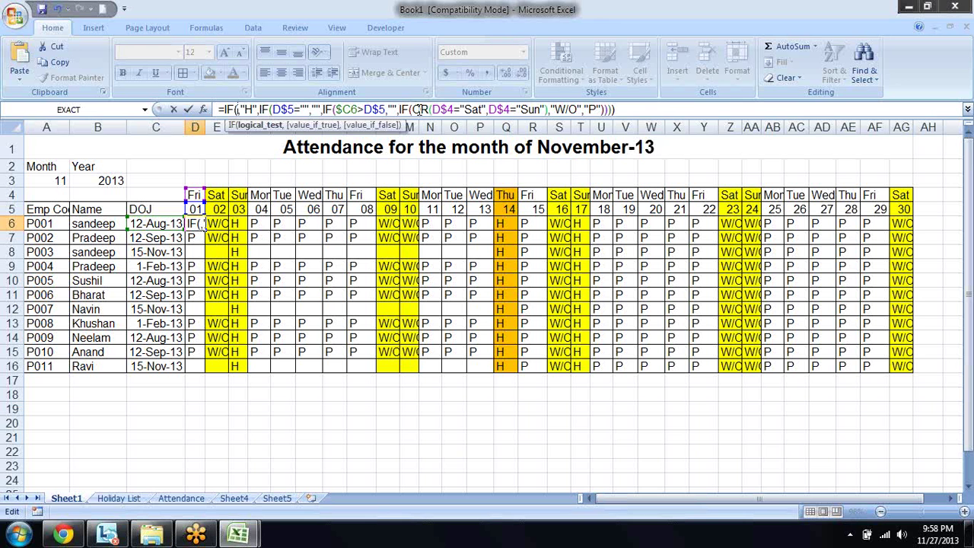
pyautogui.click(413, 109)
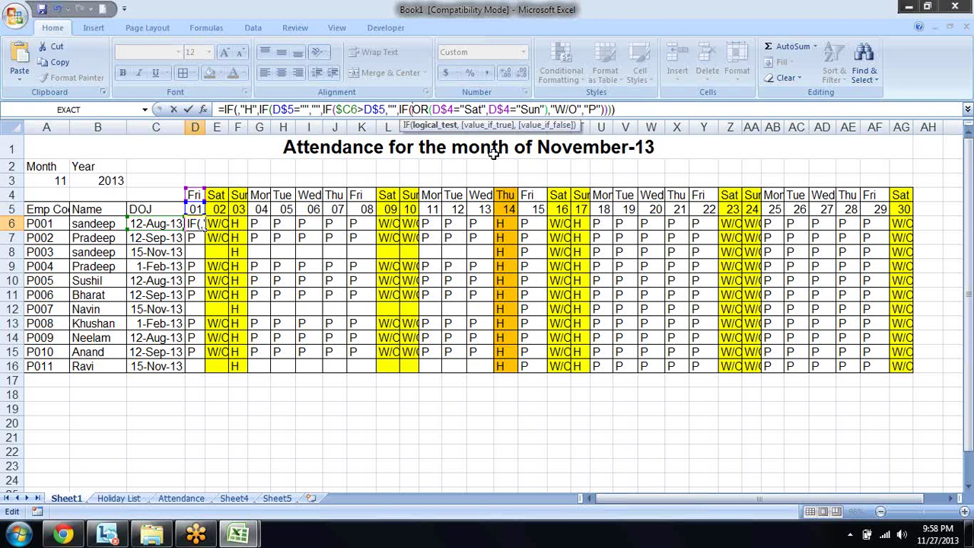
pyautogui.write('COUNTIF(hl,D$5)=1')
pyautogui.hotkey('ctrl', 'Return')
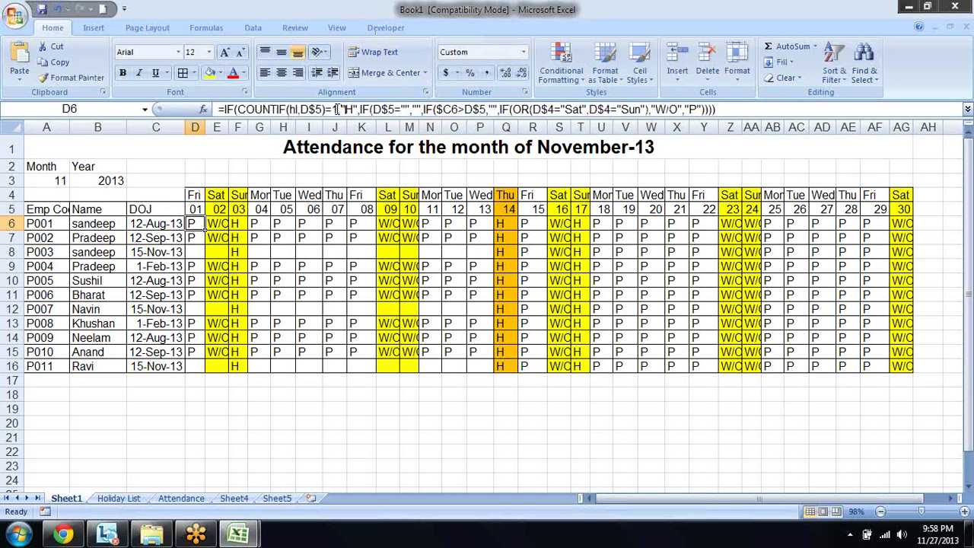
# - Delete the COUNTIF holiday test and "H" from D6, then clear the final "P" result
pyautogui.moveTo(336, 109); pyautogui.dragTo(238, 110)
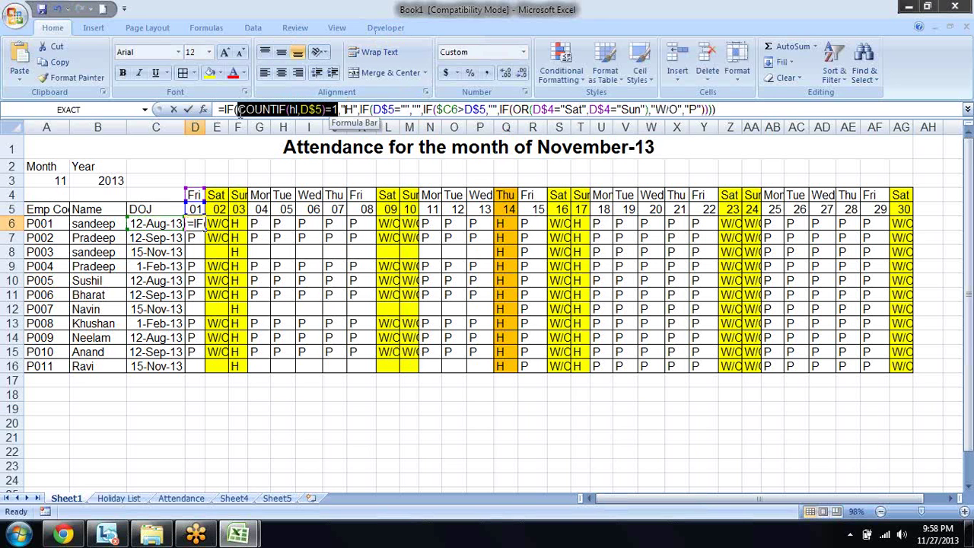
pyautogui.hotkey('ctrl', 'x')
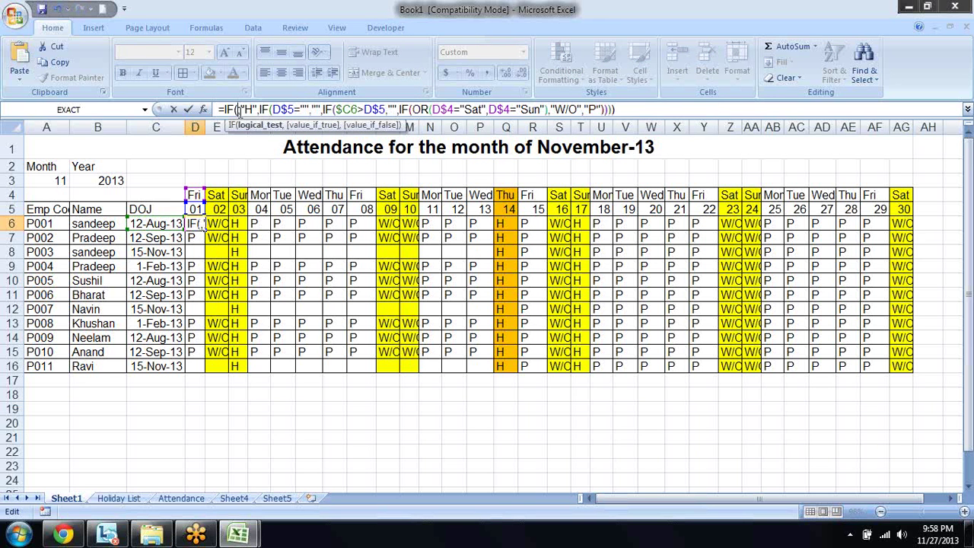
pyautogui.press('BackSpace')
pyautogui.press('BackSpace')
pyautogui.press('BackSpace')
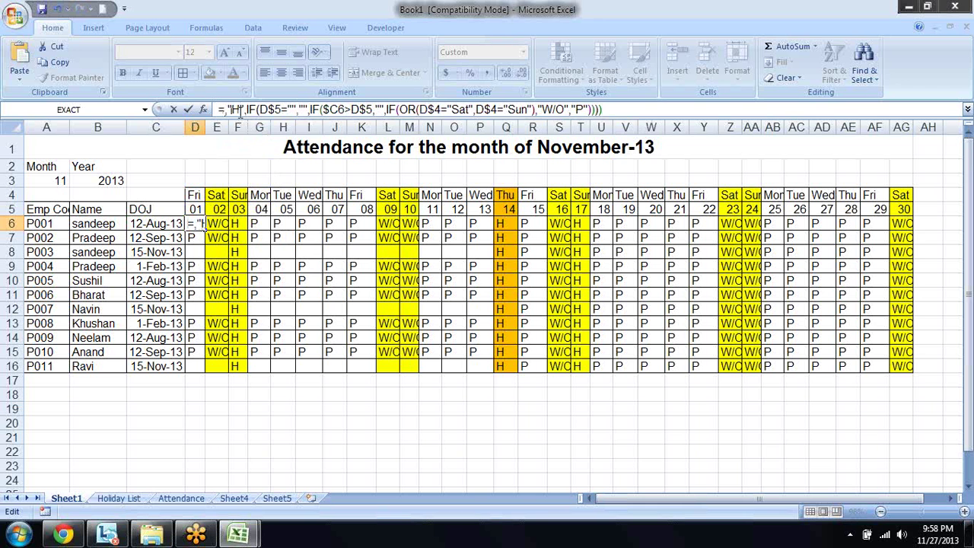
pyautogui.press('BackSpace')
pyautogui.press('BackSpace')
pyautogui.press('BackSpace')
pyautogui.press('BackSpace')
pyautogui.press('Delete')
pyautogui.press('Delete')
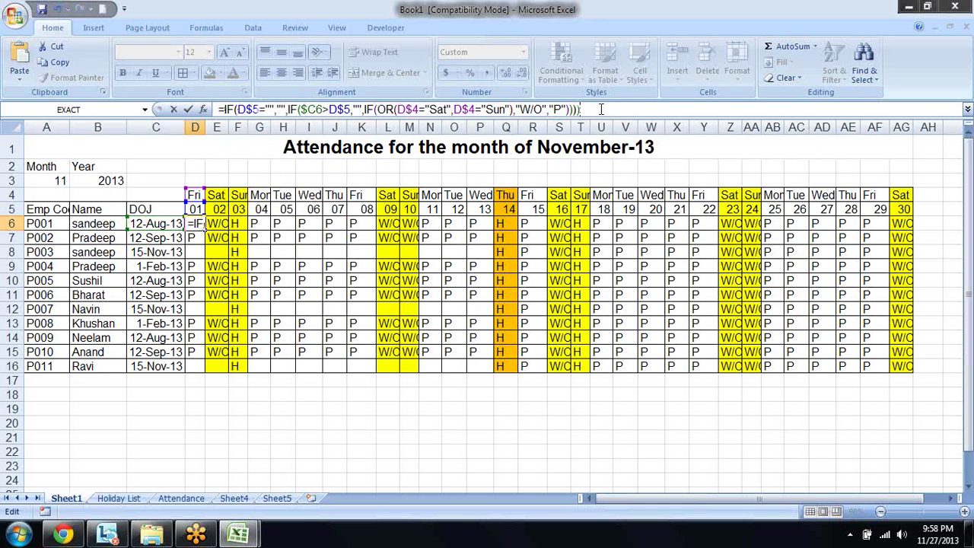
pyautogui.press('Return')
pyautogui.press('Up')
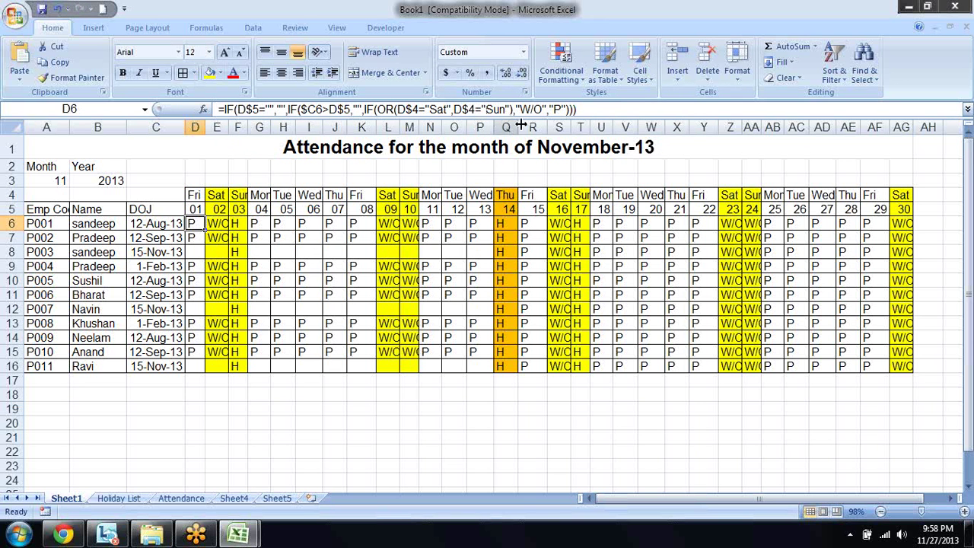
pyautogui.click(567, 110)
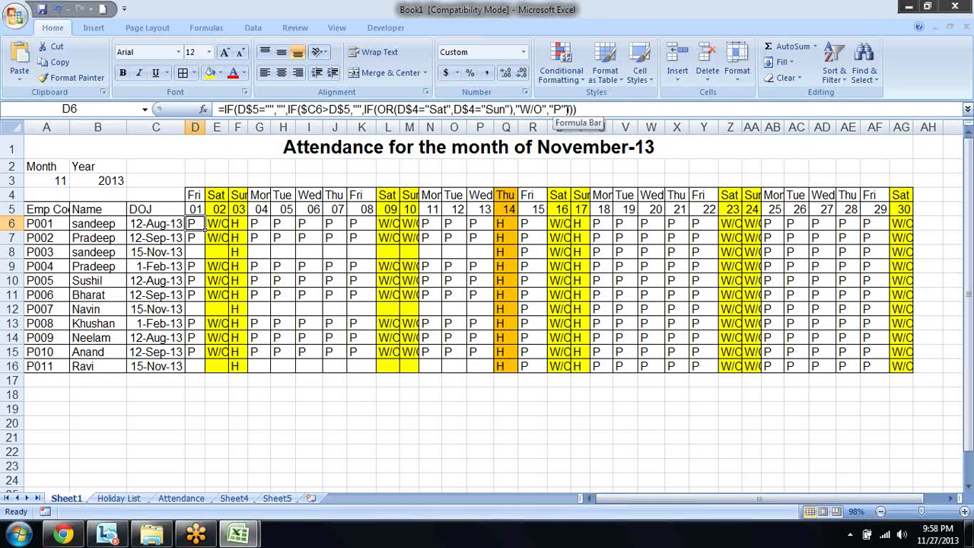
pyautogui.press('BackSpace')
pyautogui.press('BackSpace')
pyautogui.press('BackSpace')
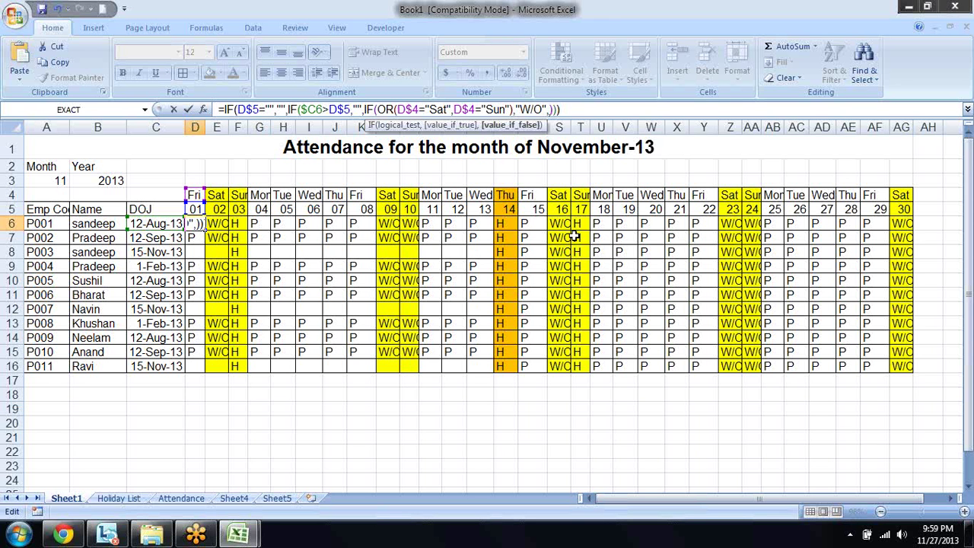
# - Replace D6's final "P" with IF(COUNTIF(hl,D$5)=1,"H","P") so holiday dates show H
pyautogui.write('","')
pyautogui.write('P')
pyautogui.press('BackSpace')
pyautogui.press('BackSpace')
pyautogui.press('BackSpace')
pyautogui.write('COUNTIF(hl,D$5)=1')
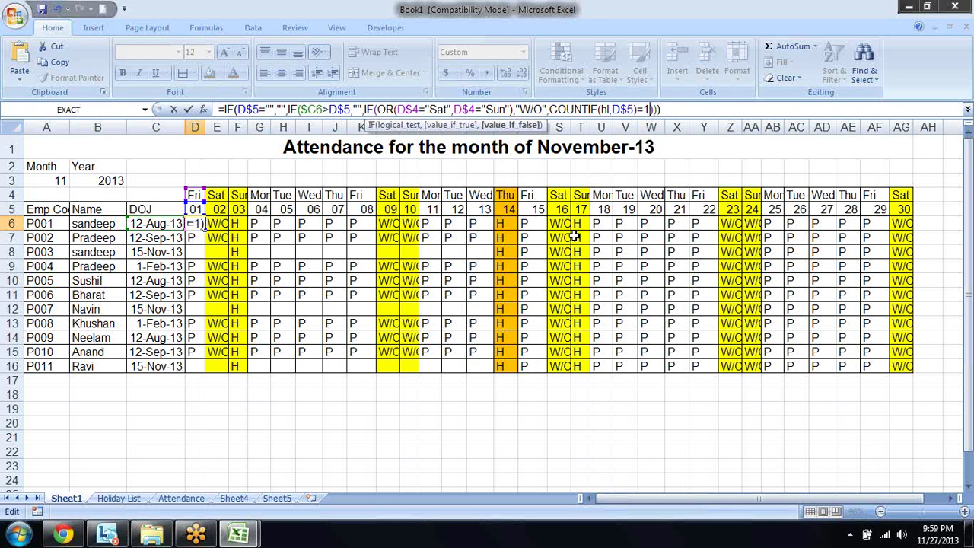
pyautogui.click(550, 109)
pyautogui.write('IF')
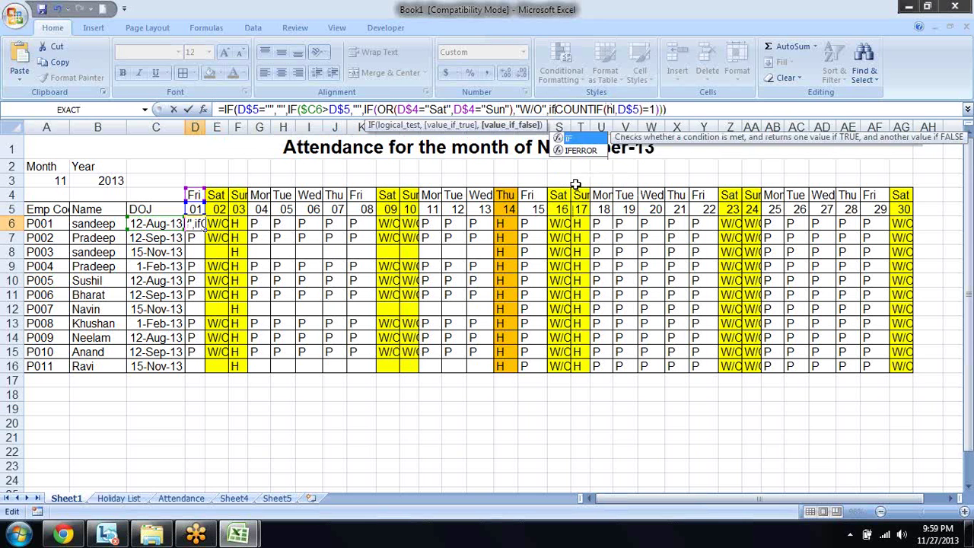
pyautogui.write('(')
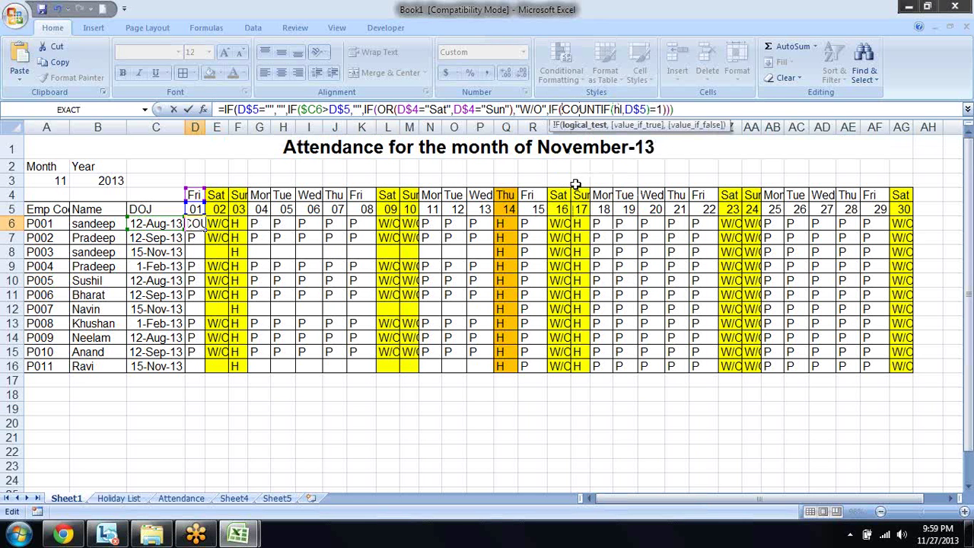
pyautogui.press('Right')
pyautogui.press('Right')
pyautogui.press('Right')
pyautogui.write(',"')
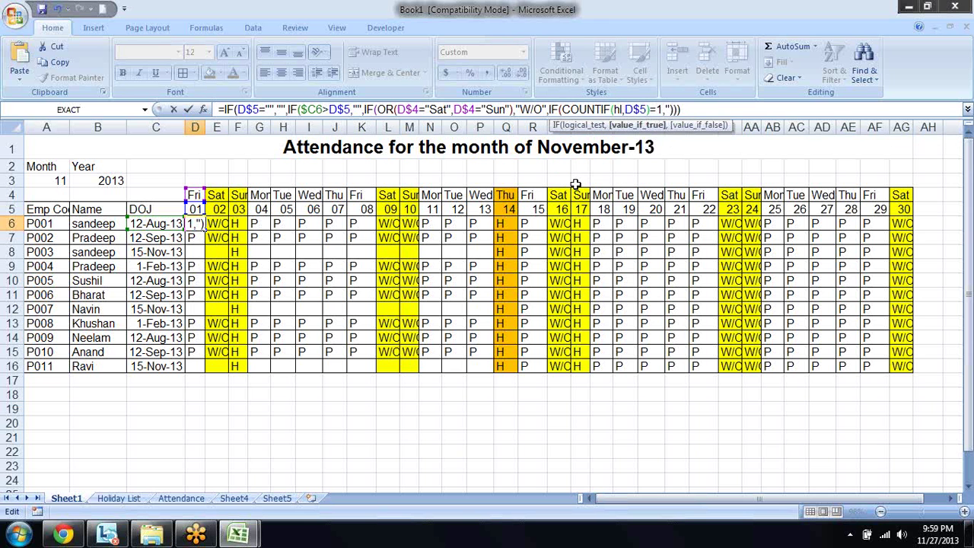
pyautogui.write('H"')
pyautogui.write(',')
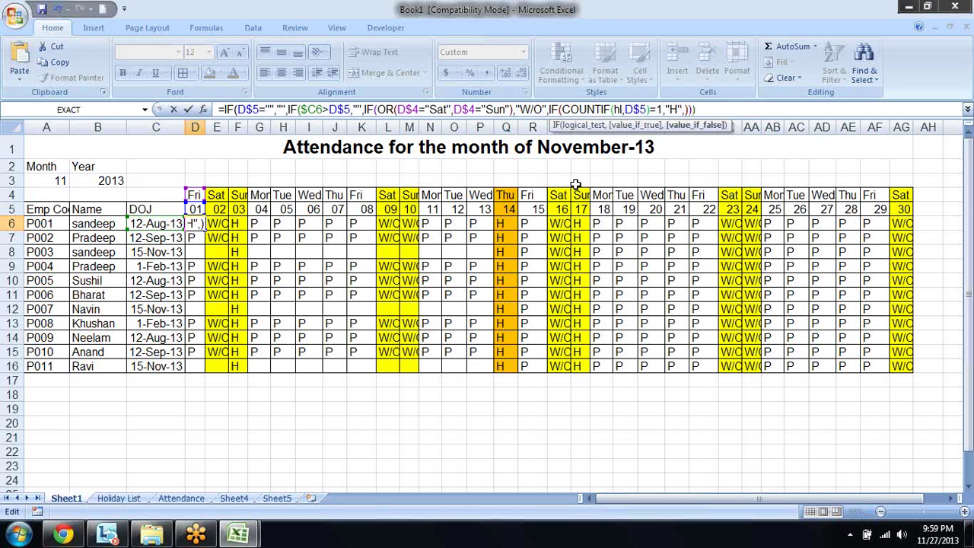
pyautogui.write('"P')
pyautogui.write('"')
pyautogui.press('Return')
pyautogui.press('Return')
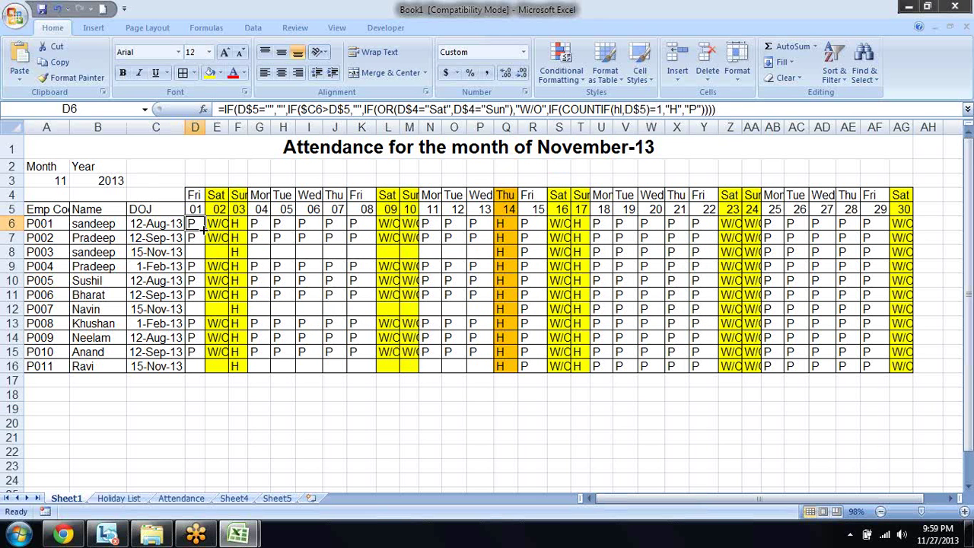
# - Fill the D6 attendance formula right to AG6 and down through row 16
pyautogui.moveTo(204, 229); pyautogui.dragTo(920, 240)
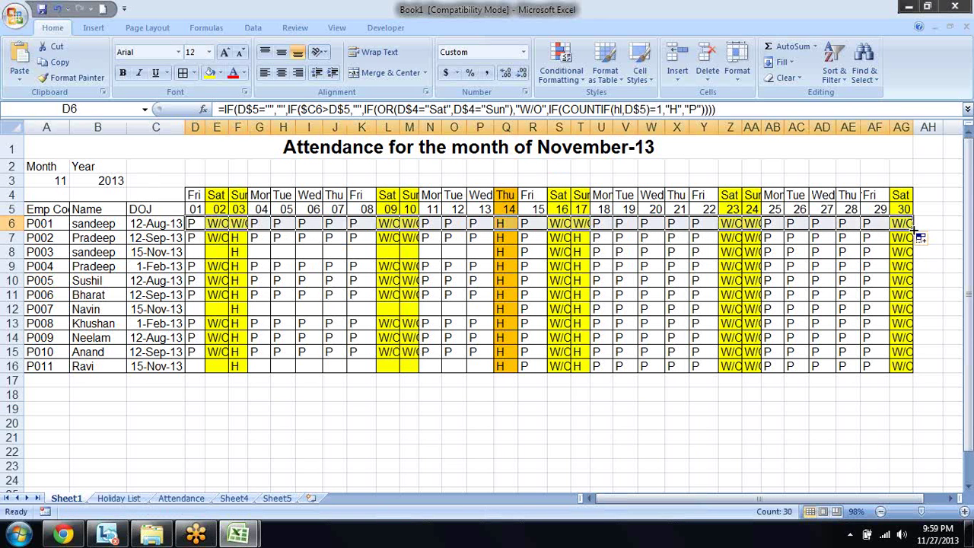
pyautogui.doubleClick(916, 232)
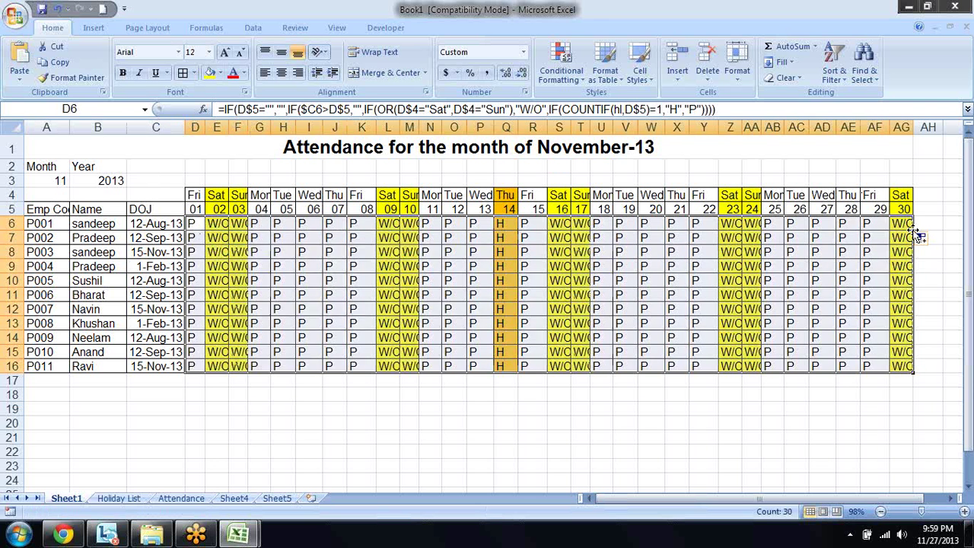
pyautogui.click(533, 425)
# - Inspect the filled formulas in K9 and across cells E6 to G6 of row 6
pyautogui.click(348, 268)
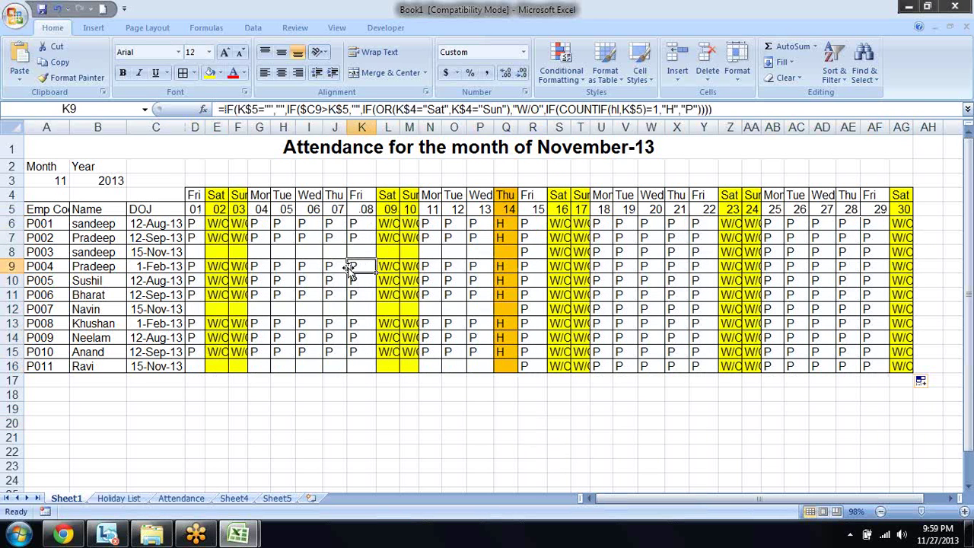
pyautogui.press('Up')
pyautogui.press('Up')
pyautogui.press('Up')
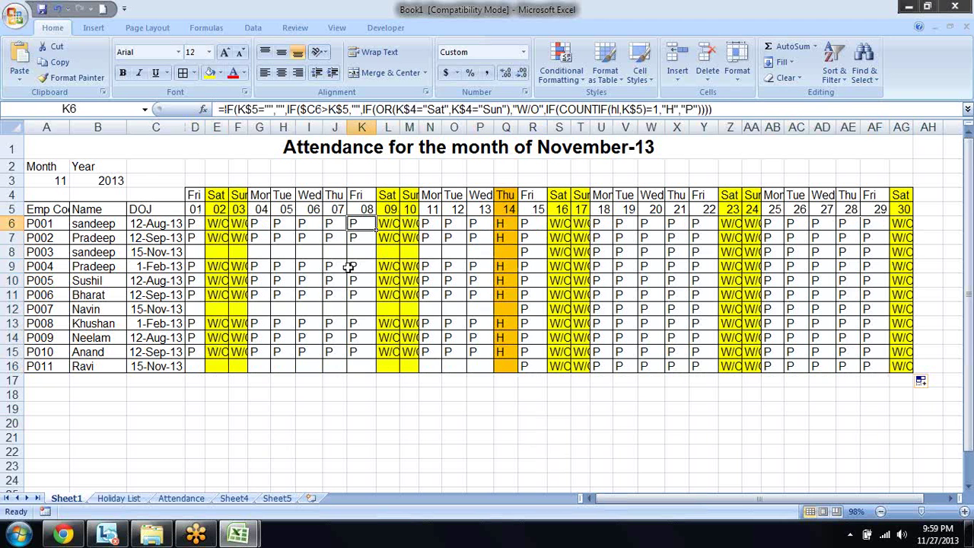
pyautogui.press('Left')
pyautogui.press('Left')
pyautogui.press('Left')
pyautogui.press('Left')
pyautogui.press('Left')
pyautogui.press('Left')
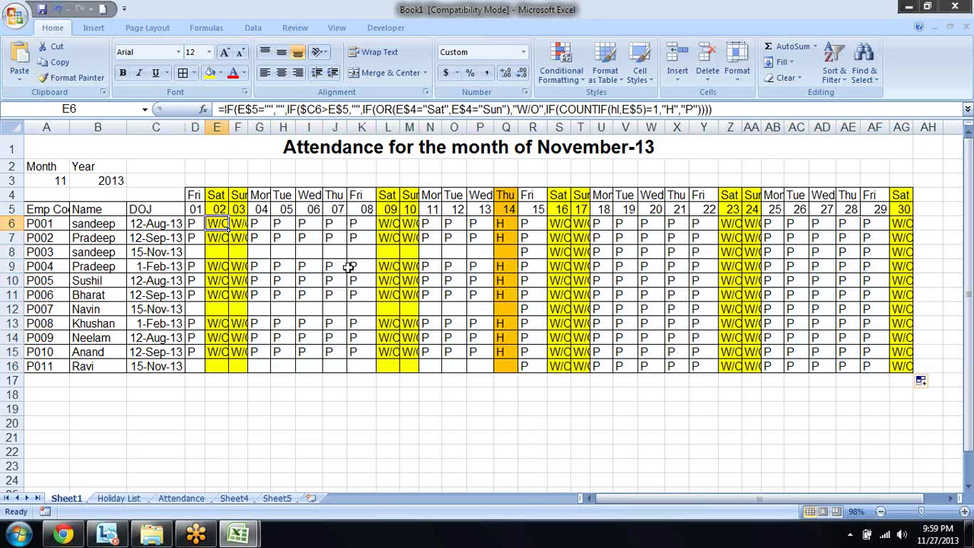
pyautogui.press('Left')
pyautogui.press('Right')
pyautogui.press('Right')
pyautogui.press('Right')
pyautogui.press('Right')
pyautogui.press('Right')
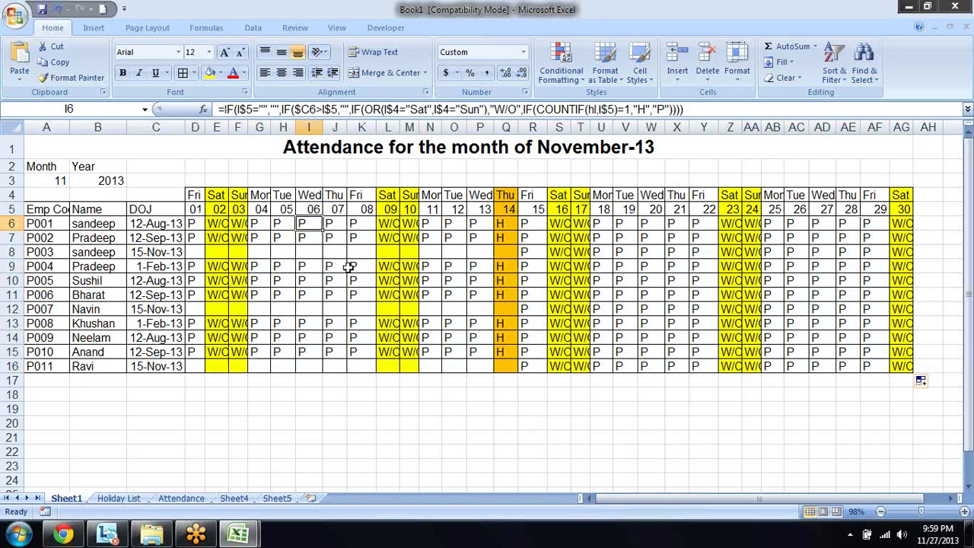
pyautogui.press('Right')
pyautogui.press('Right')
pyautogui.press('Right')
pyautogui.press('Right')
pyautogui.press('Right')
pyautogui.press('Right')
pyautogui.press('Right')
pyautogui.press('Right')
pyautogui.press('Right')
pyautogui.press('Right')
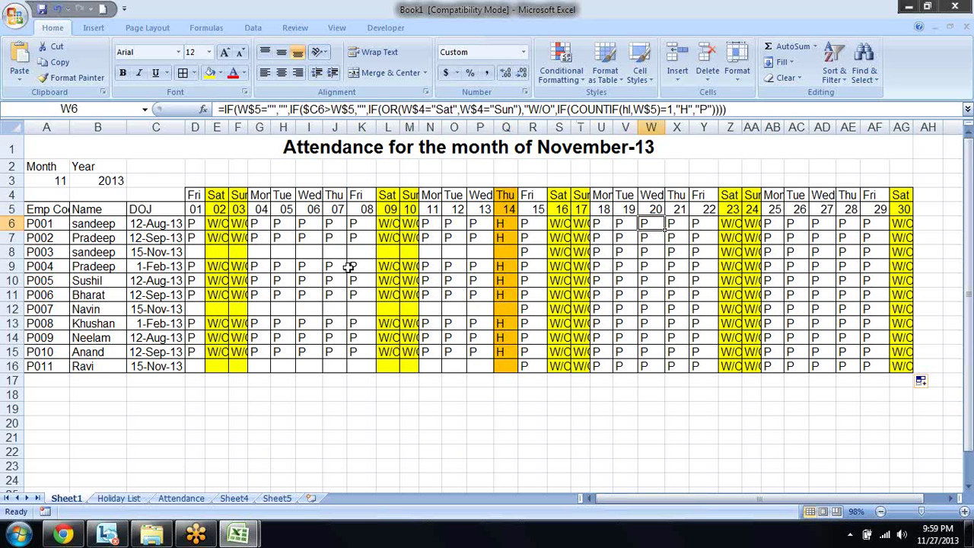
pyautogui.press('Left')
pyautogui.press('Left')
pyautogui.press('Left')
pyautogui.press('Left')
pyautogui.press('Left')
pyautogui.press('Left')
pyautogui.press('Left')
pyautogui.press('Left')
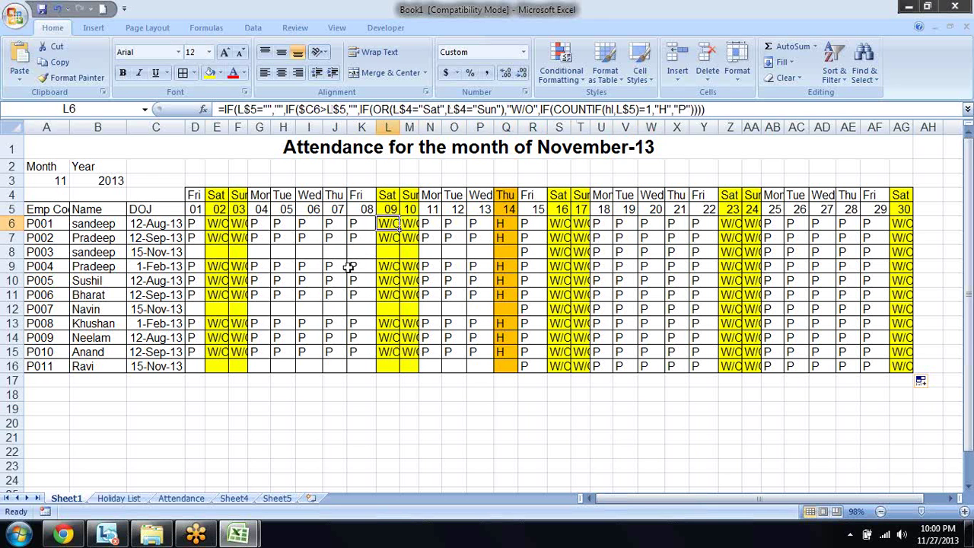
pyautogui.press('Left')
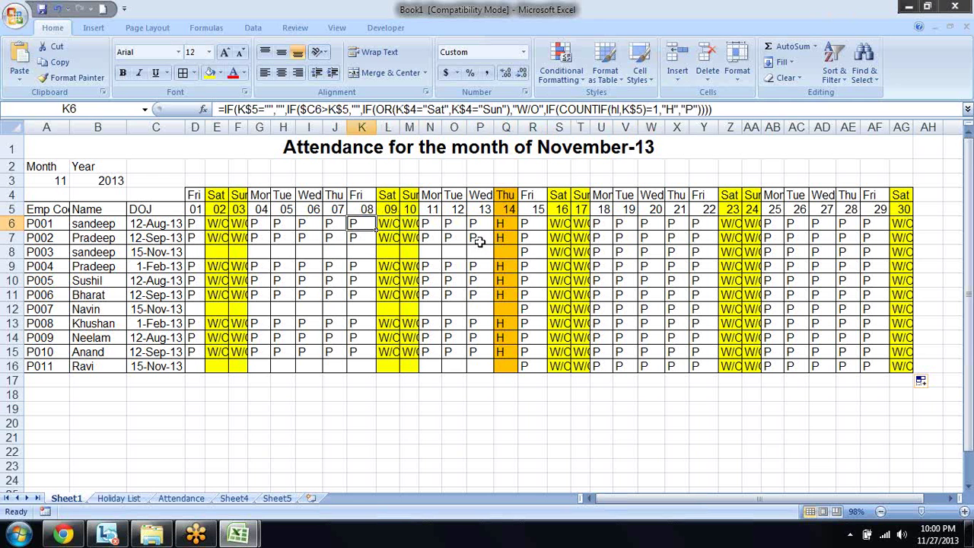
pyautogui.click(237, 227)
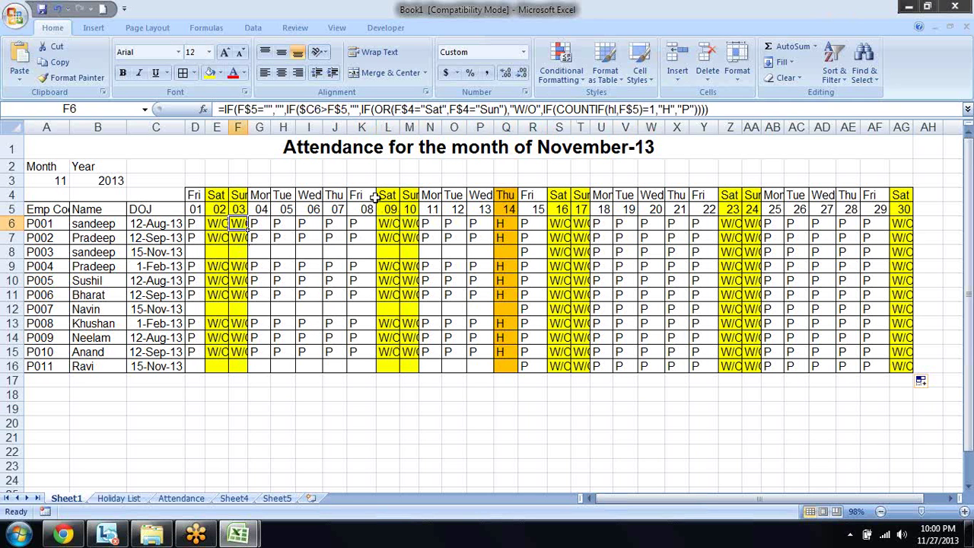
pyautogui.press('Left')
pyautogui.press('Right')
pyautogui.press('Right')
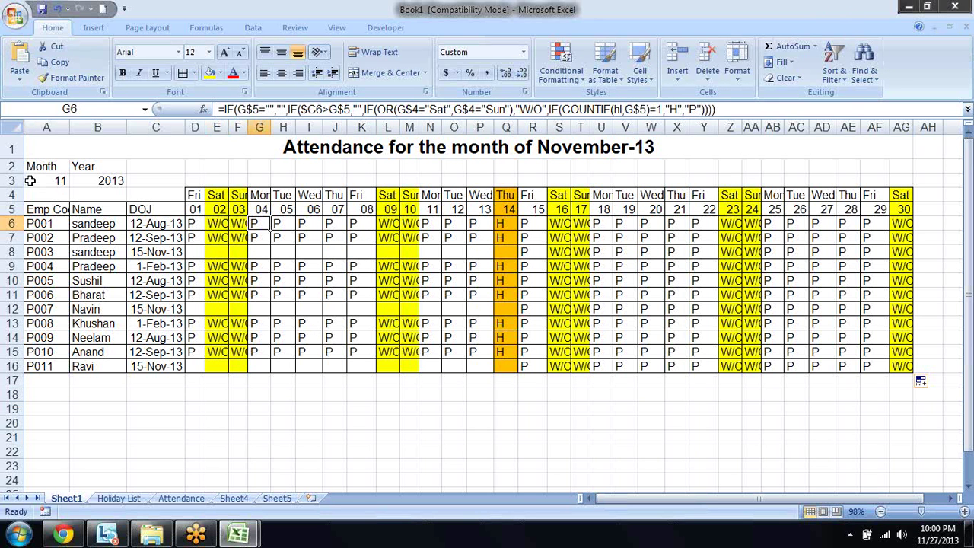
# - Review month 11 in A3, the day-28 dates and AF6's formula, abandoning an IF edit
pyautogui.click(31, 183)
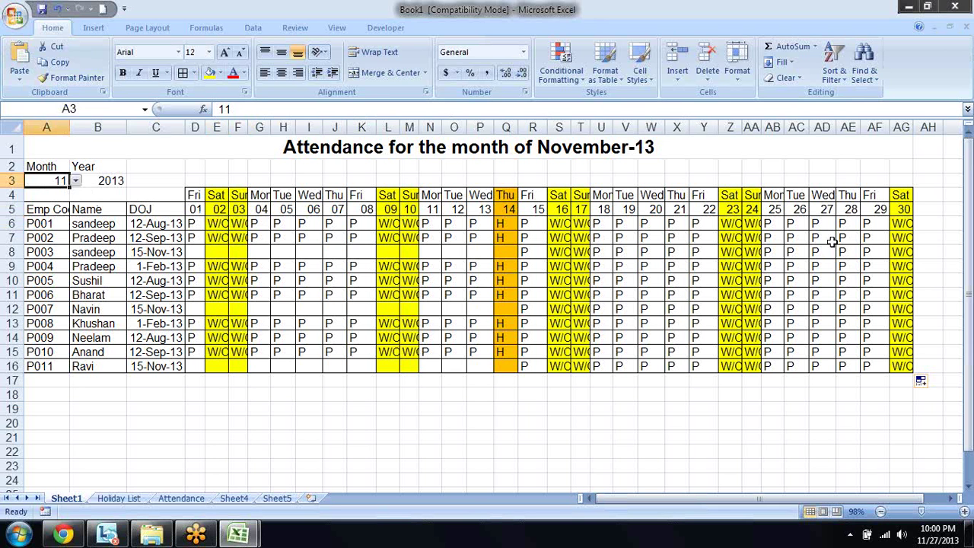
pyautogui.click(820, 207)
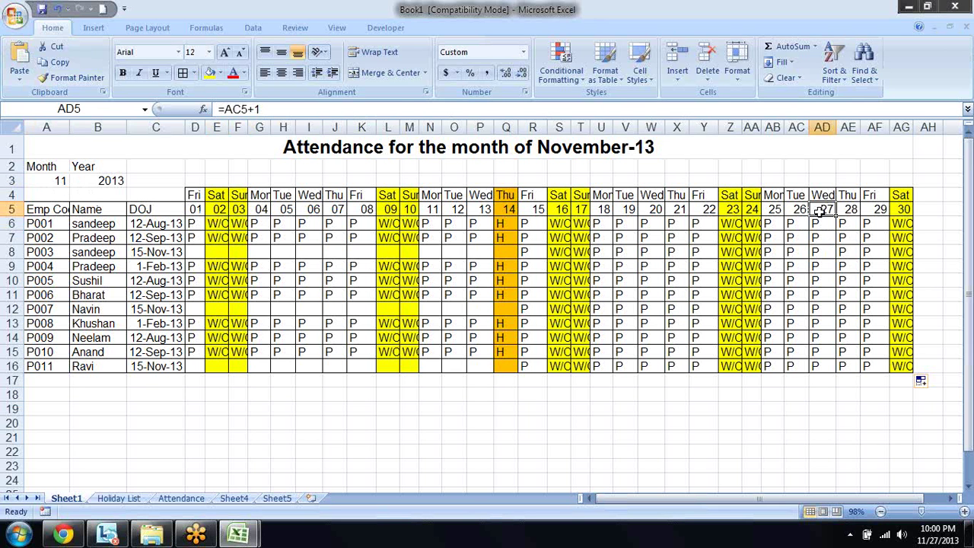
pyautogui.moveTo(846, 225); pyautogui.dragTo(858, 337)
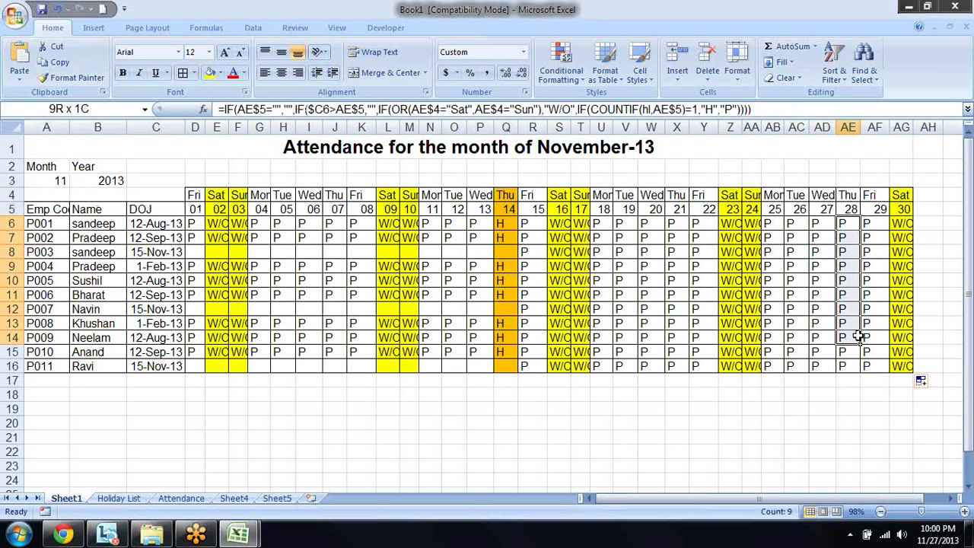
pyautogui.click(883, 226)
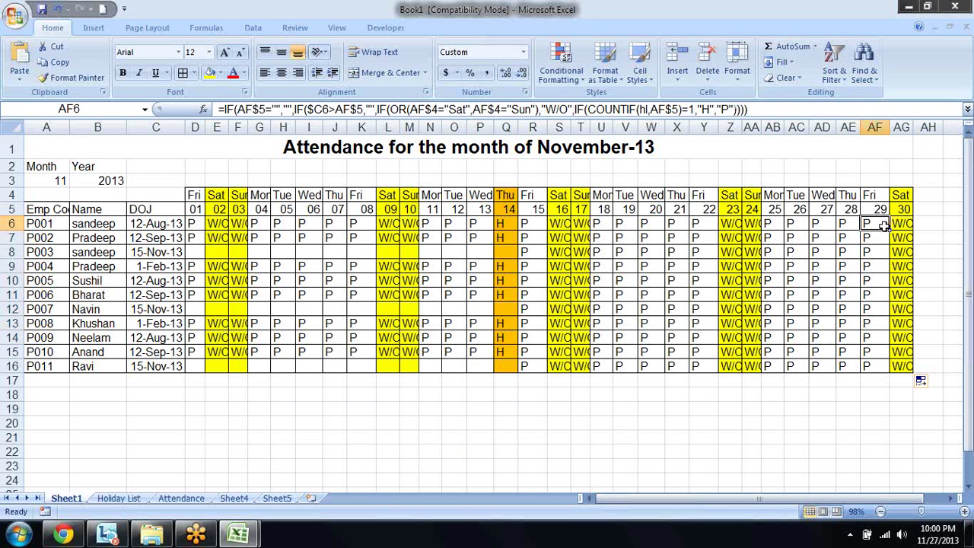
pyautogui.click(223, 109)
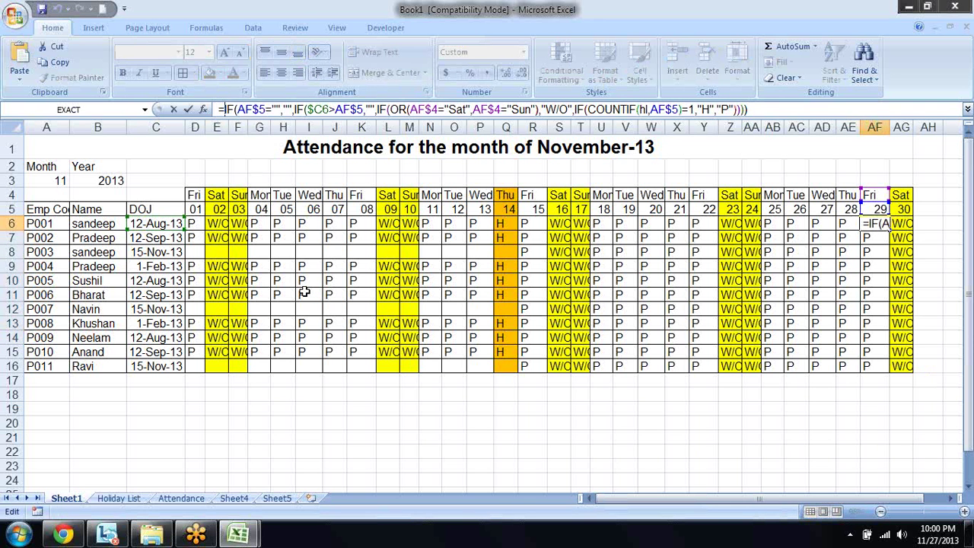
pyautogui.write('IF(')
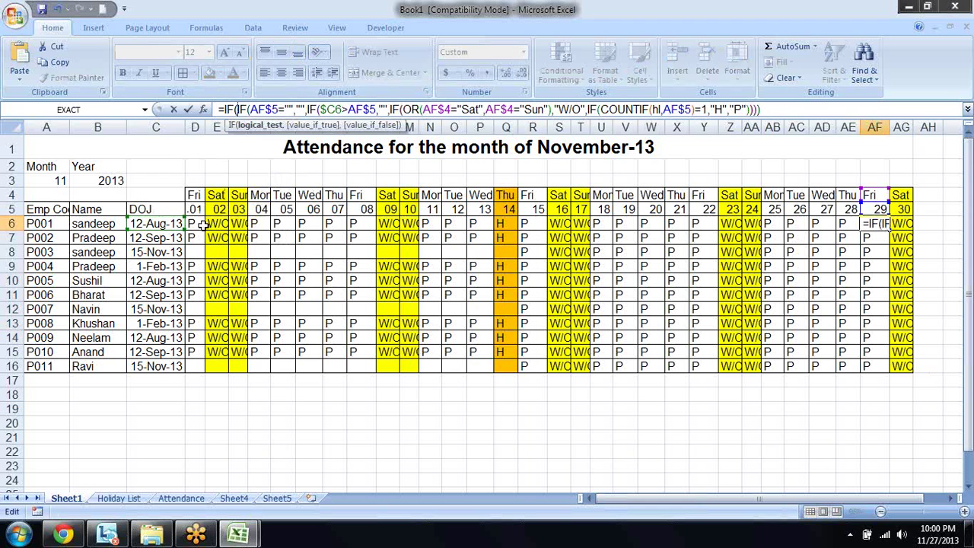
pyautogui.press('Escape')
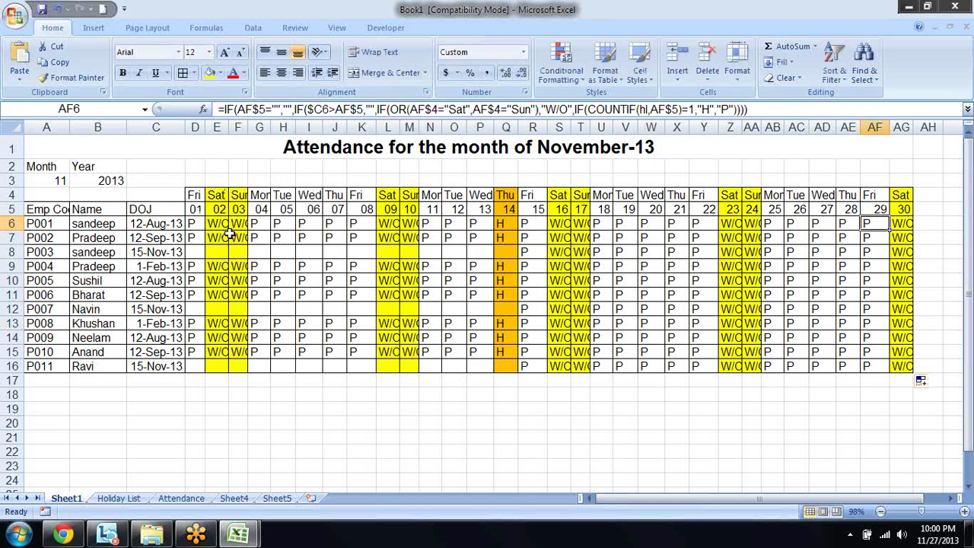
# - Prefix D6's formula with IF(D$5>TODAY(),"", so dates after today return blank
pyautogui.click(195, 223)
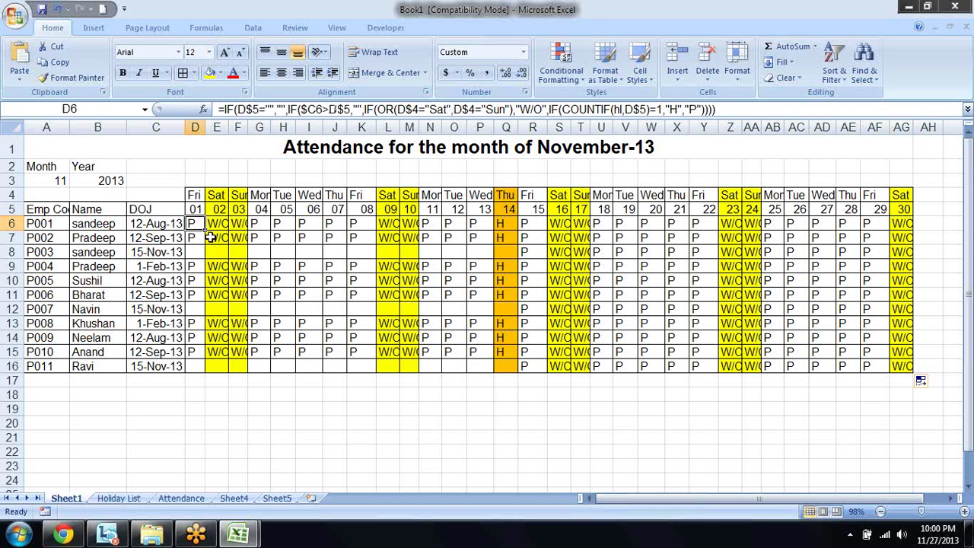
pyautogui.click(223, 109)
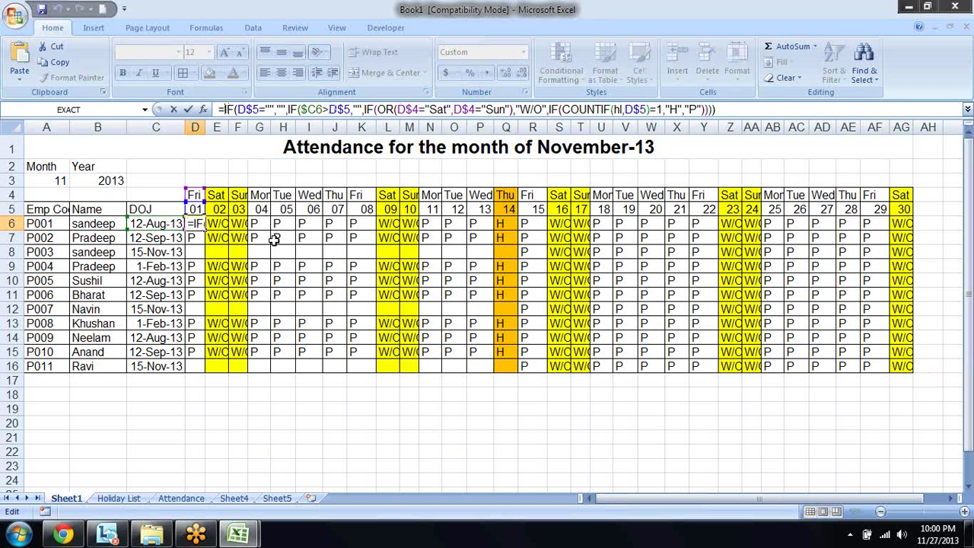
pyautogui.write('if')
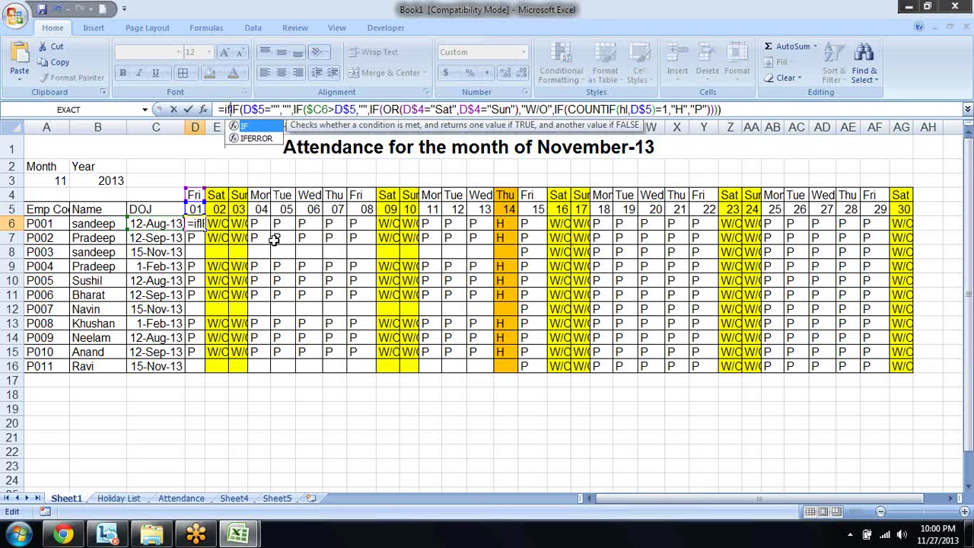
pyautogui.press('Tab')
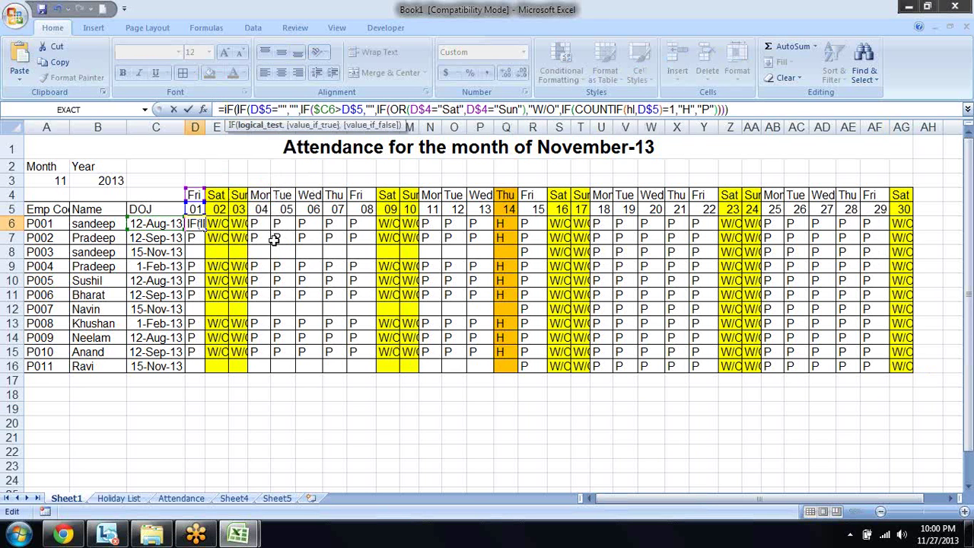
pyautogui.click(196, 208)
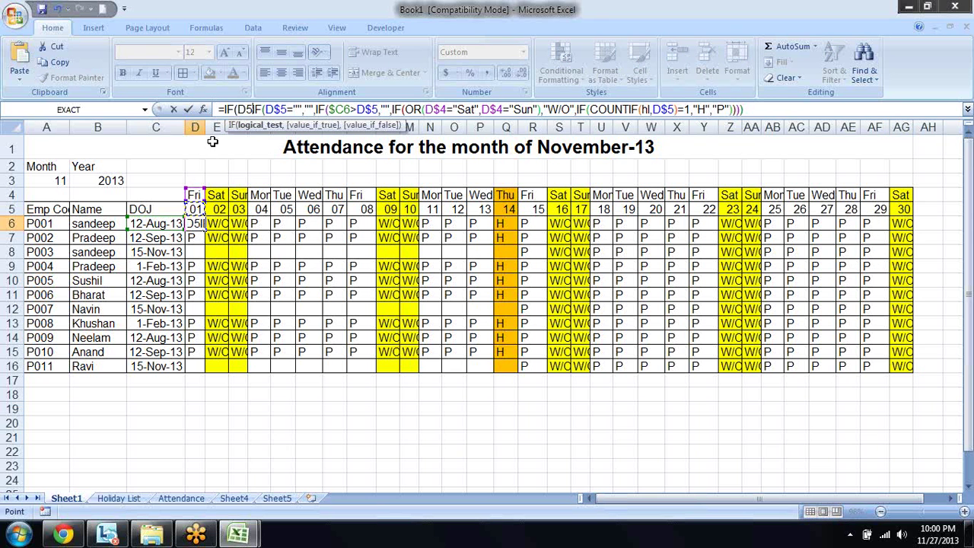
pyautogui.click(253, 109)
pyautogui.press('F4')
pyautogui.press('F4')
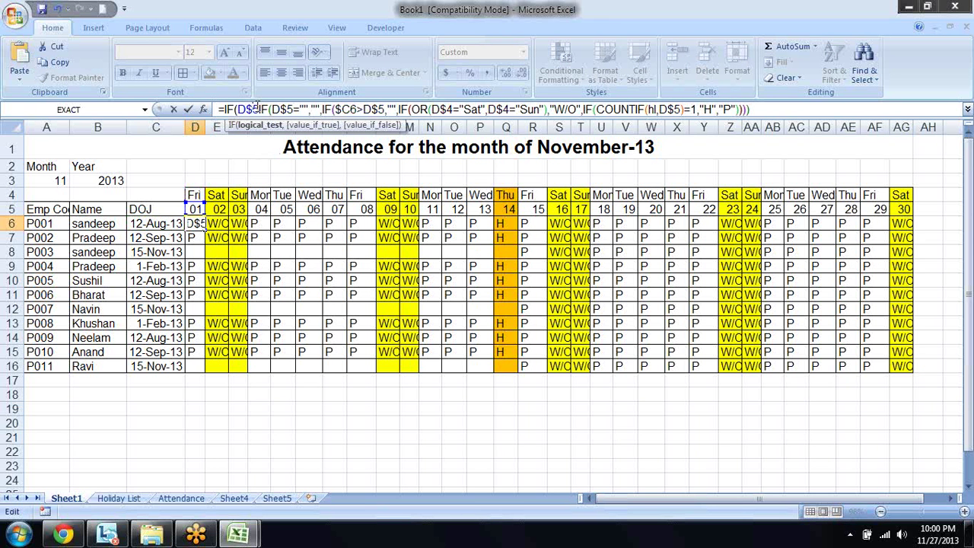
pyautogui.write('=')
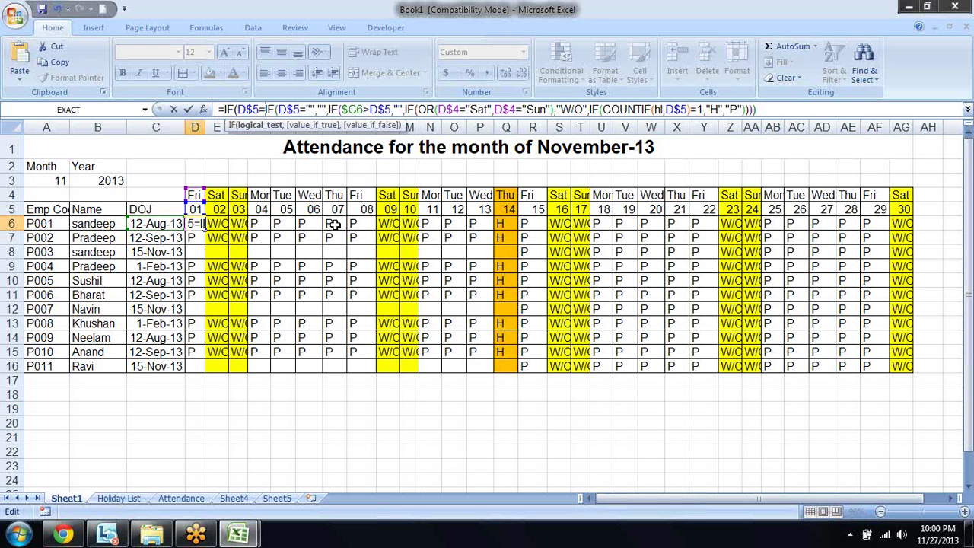
pyautogui.press('BackSpace')
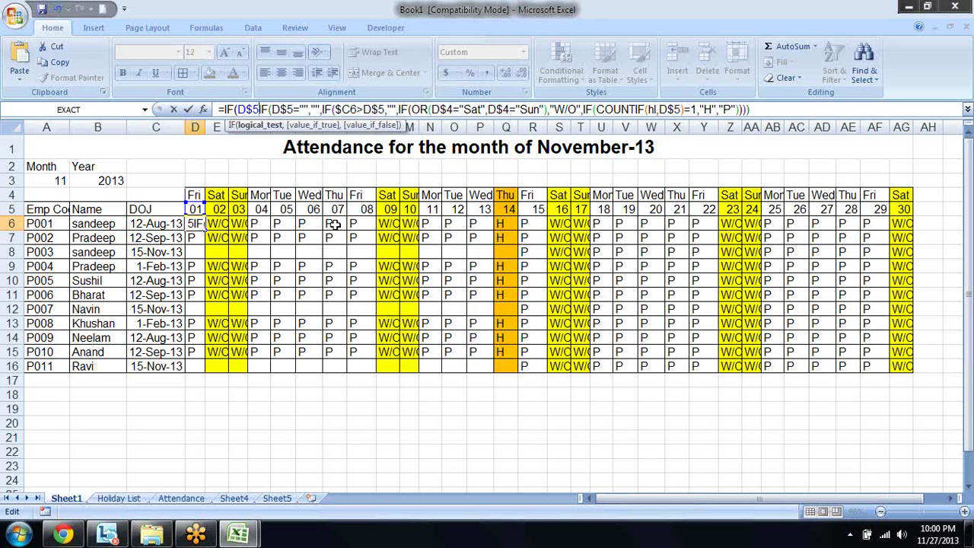
pyautogui.write('>')
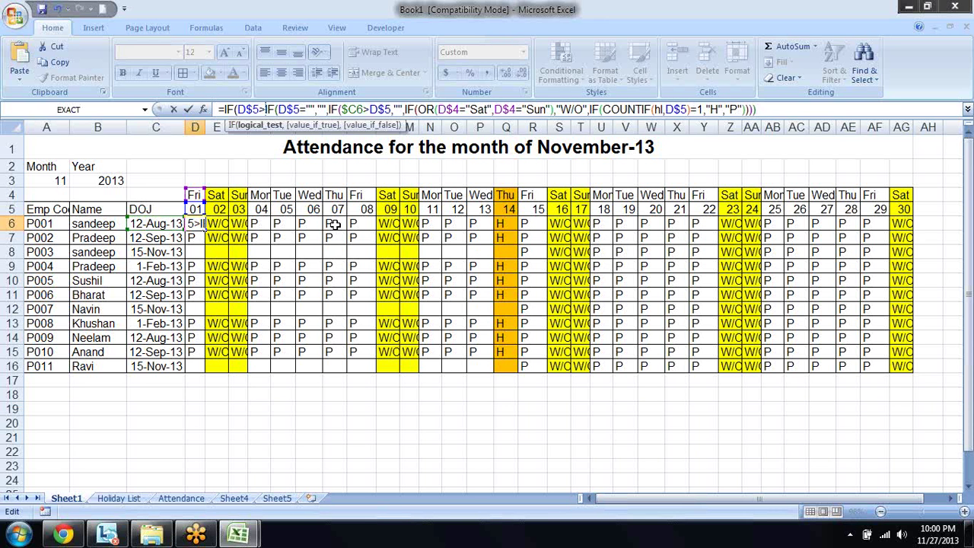
pyautogui.write('TODAY')
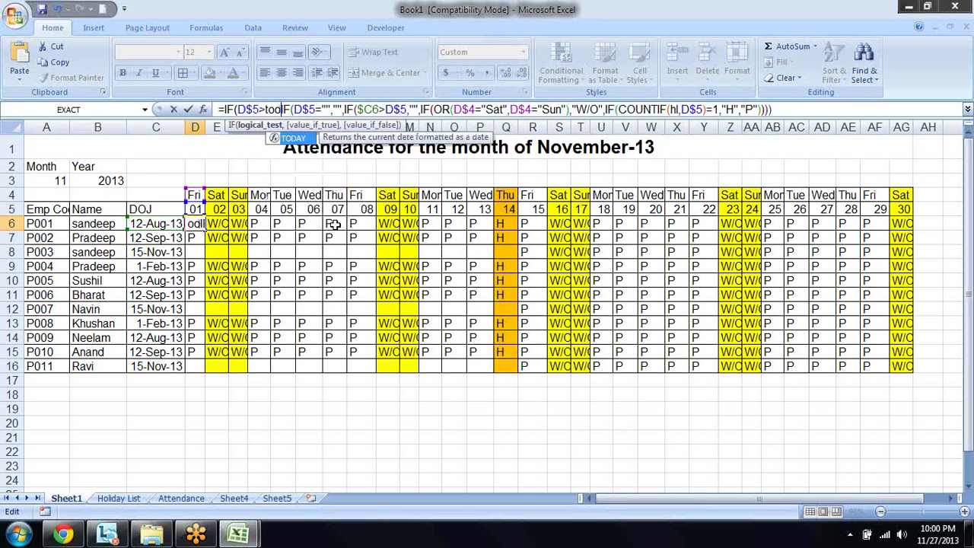
pyautogui.write('(')
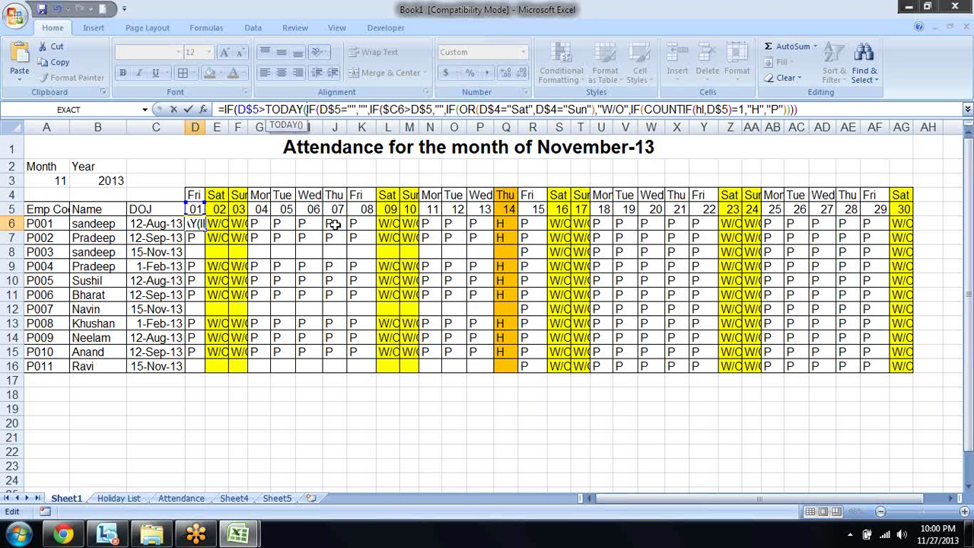
pyautogui.write(')')
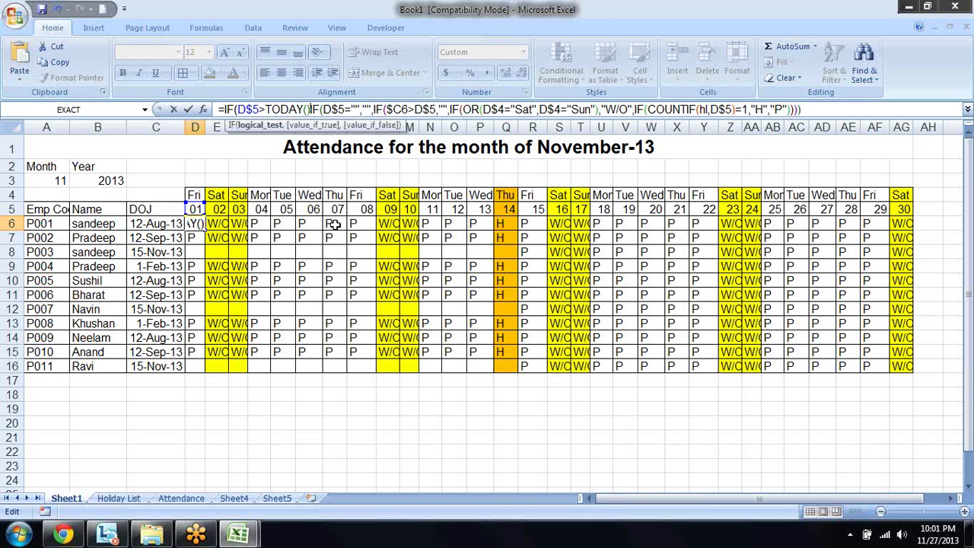
pyautogui.write(',""')
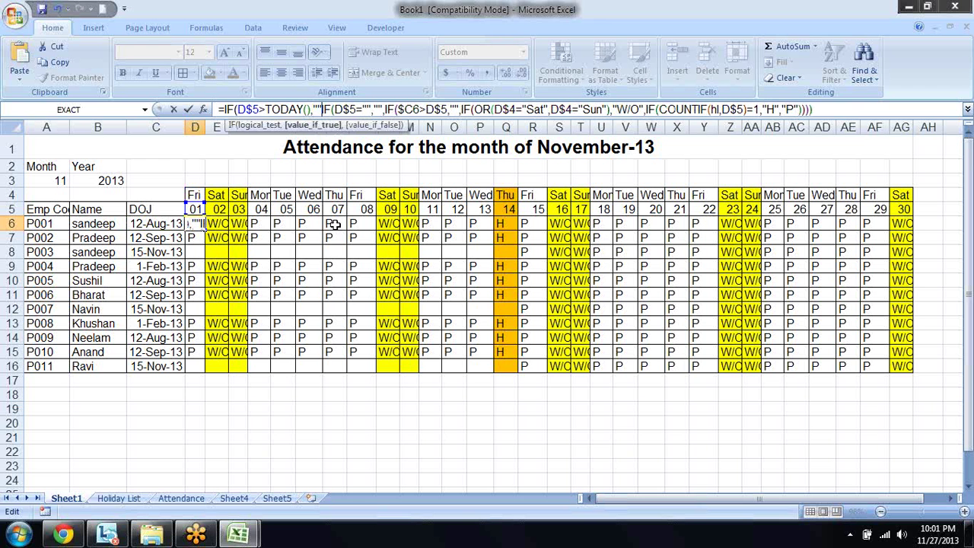
pyautogui.write(',')
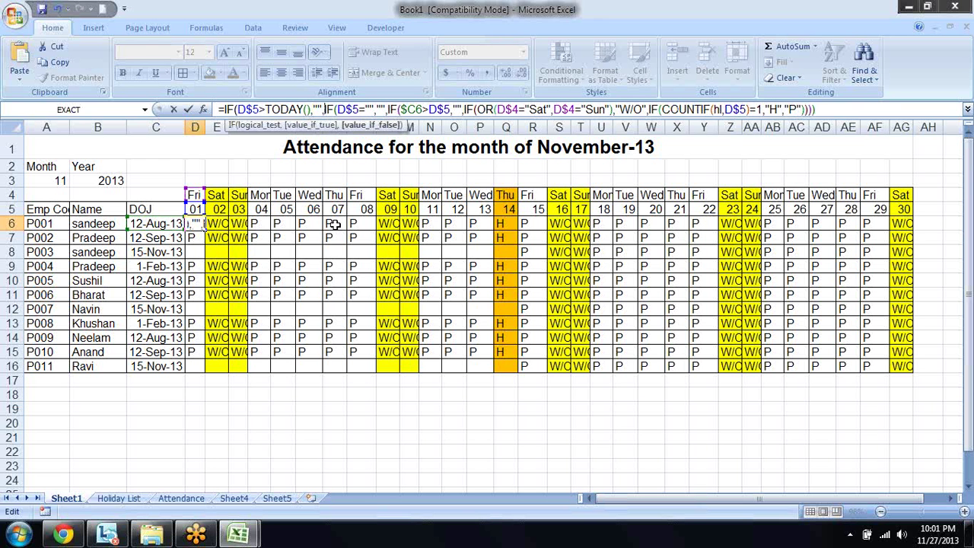
pyautogui.press('Return')
pyautogui.press('Return')
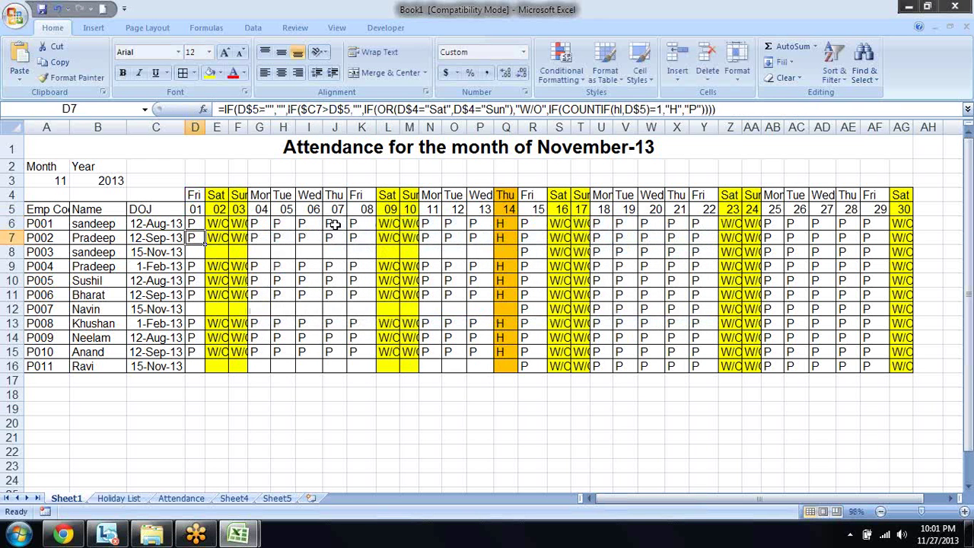
pyautogui.press('Up')
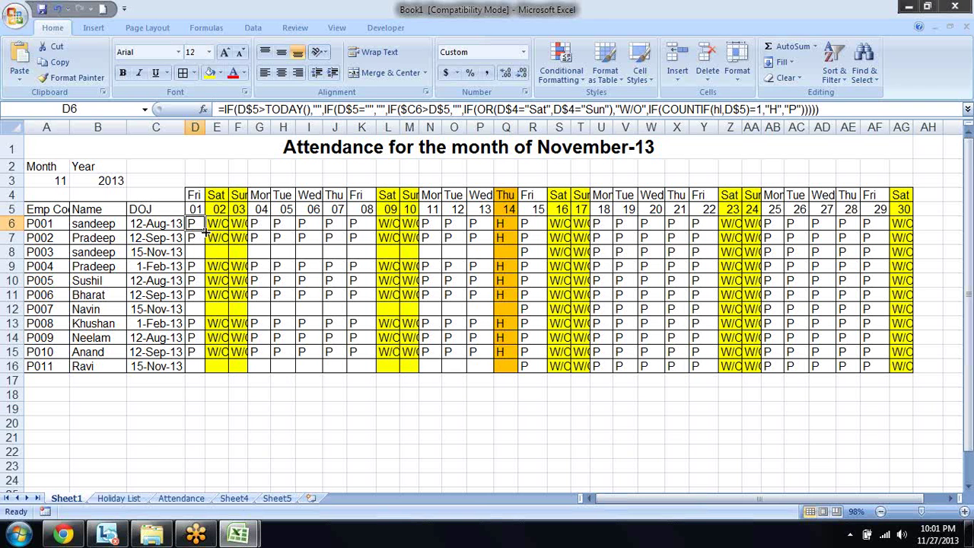
# - Fill the revised D6 formula across to the 30th and down to row 16, then check row 6
pyautogui.moveTo(204, 230); pyautogui.dragTo(907, 218)
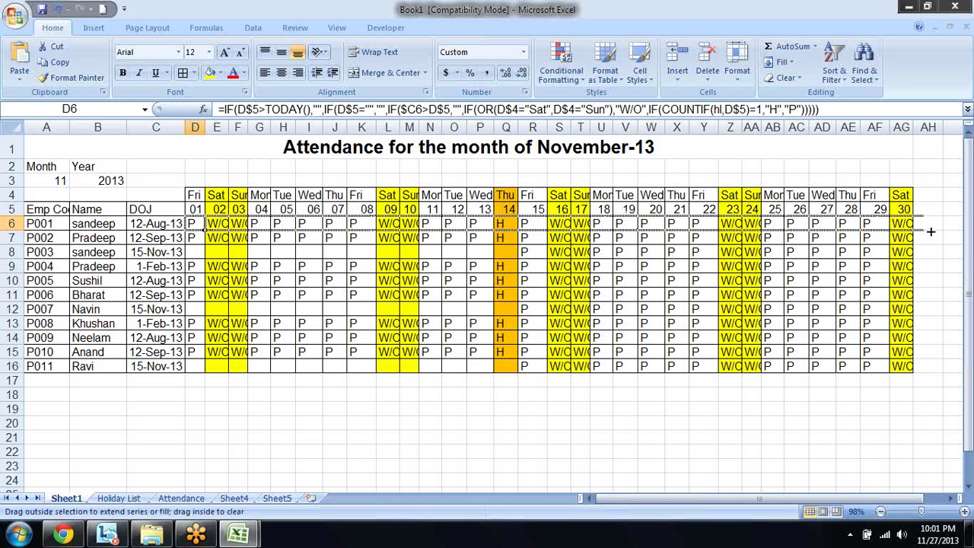
pyautogui.moveTo(934, 231); pyautogui.dragTo(951, 236)
pyautogui.doubleClick(943, 230)
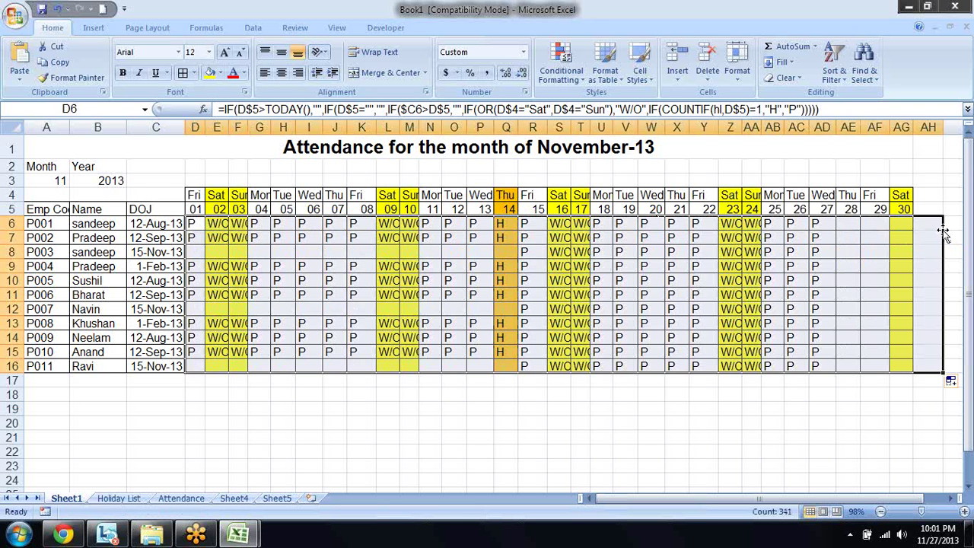
pyautogui.click(926, 223)
pyautogui.press('Left')
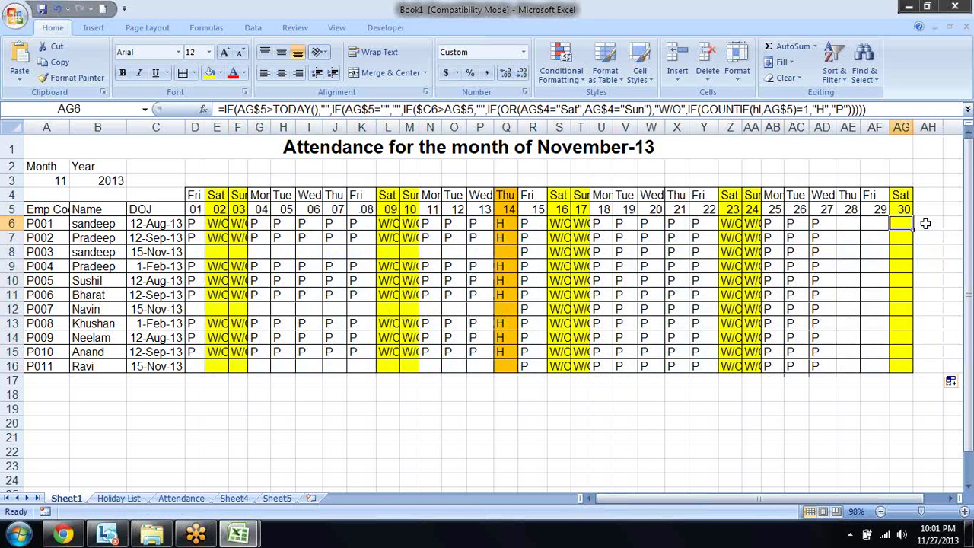
pyautogui.press('Left')
pyautogui.press('Left')
pyautogui.press('Left')
pyautogui.press('Left')
pyautogui.press('Left')
pyautogui.press('Left')
pyautogui.press('Left')
pyautogui.press('Left')
pyautogui.press('Left')
pyautogui.press('Left')
pyautogui.press('Left')
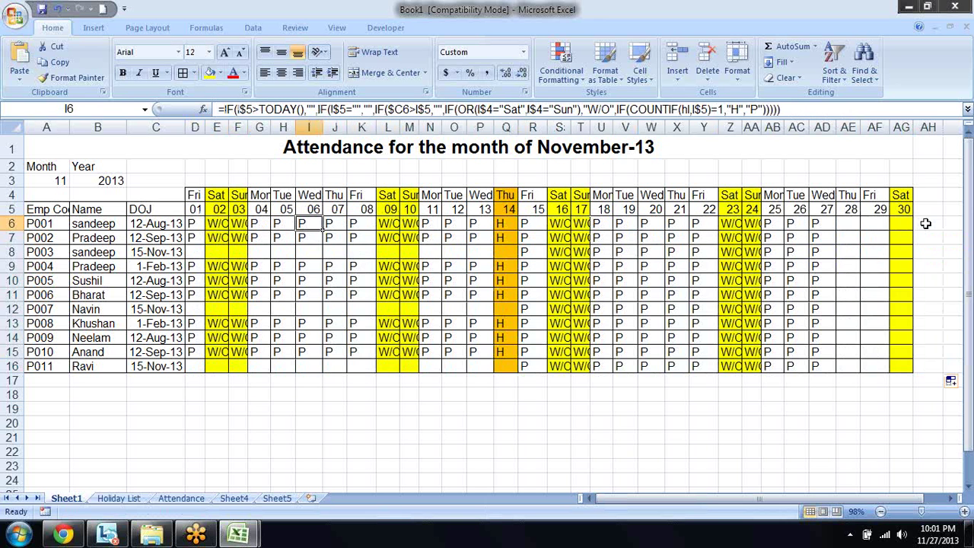
pyautogui.press('Left')
pyautogui.press('Left')
pyautogui.press('Left')
pyautogui.press('Left')
pyautogui.press('Left')
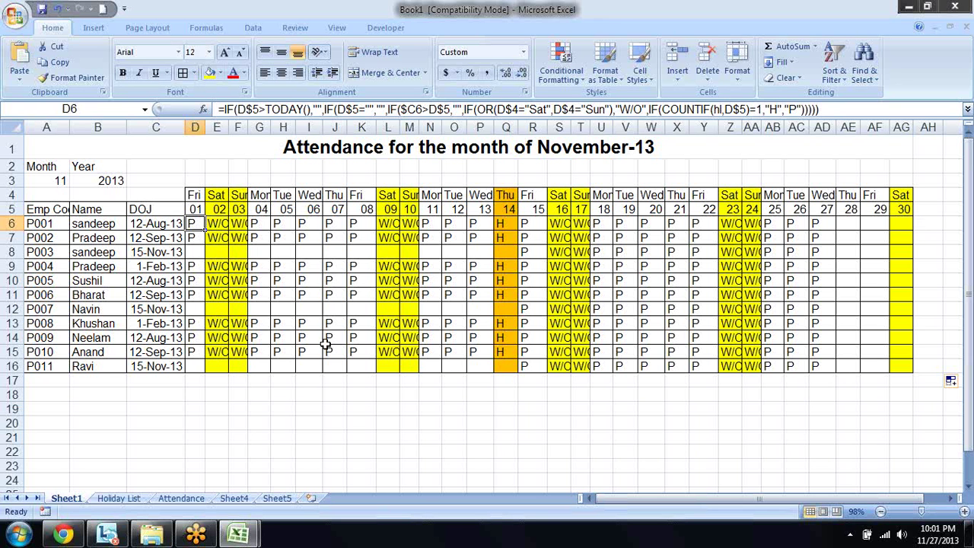
pyautogui.click(169, 500)
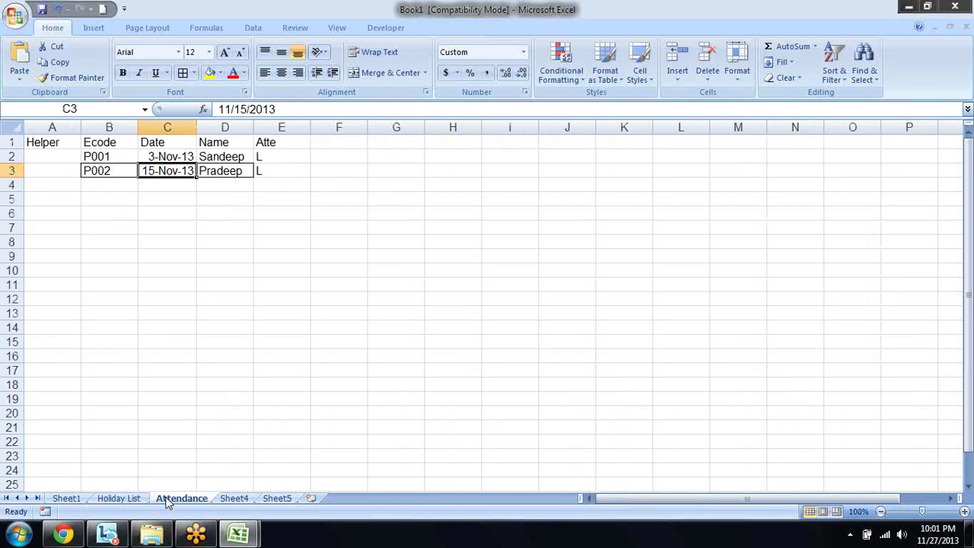
# - Review the first leave entry's employee code, date and L code in row 2
pyautogui.click(268, 155)
pyautogui.click(174, 154)
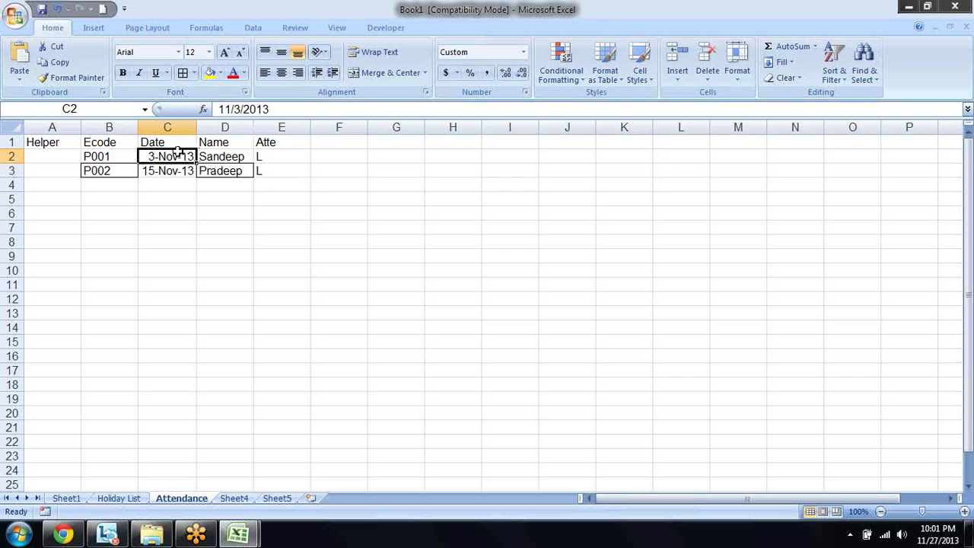
pyautogui.click(256, 157)
pyautogui.click(232, 156)
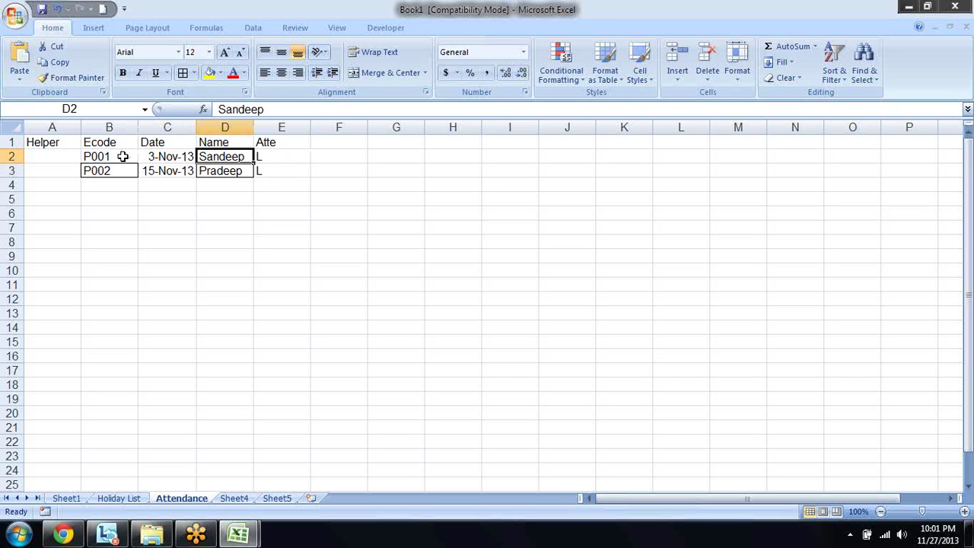
pyautogui.click(120, 157)
pyautogui.click(269, 157)
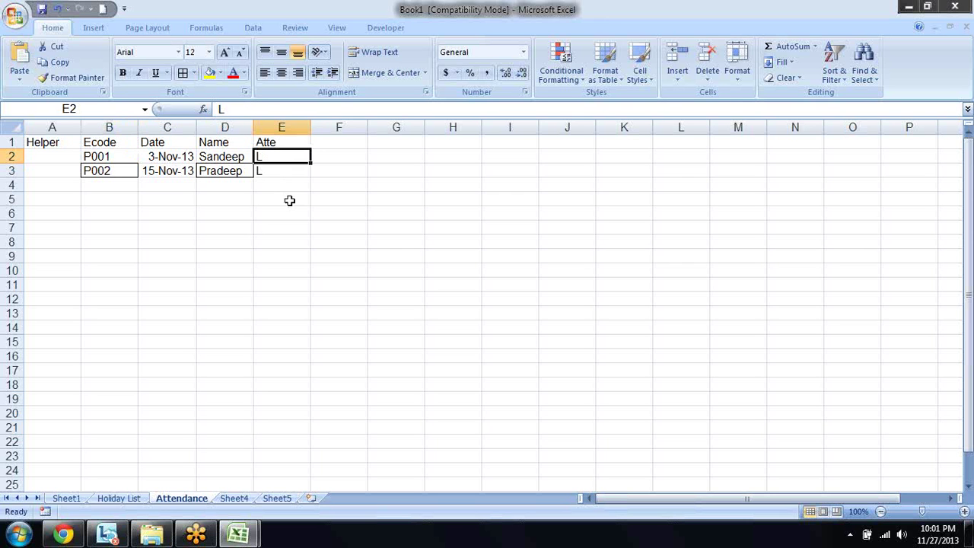
pyautogui.click(109, 157)
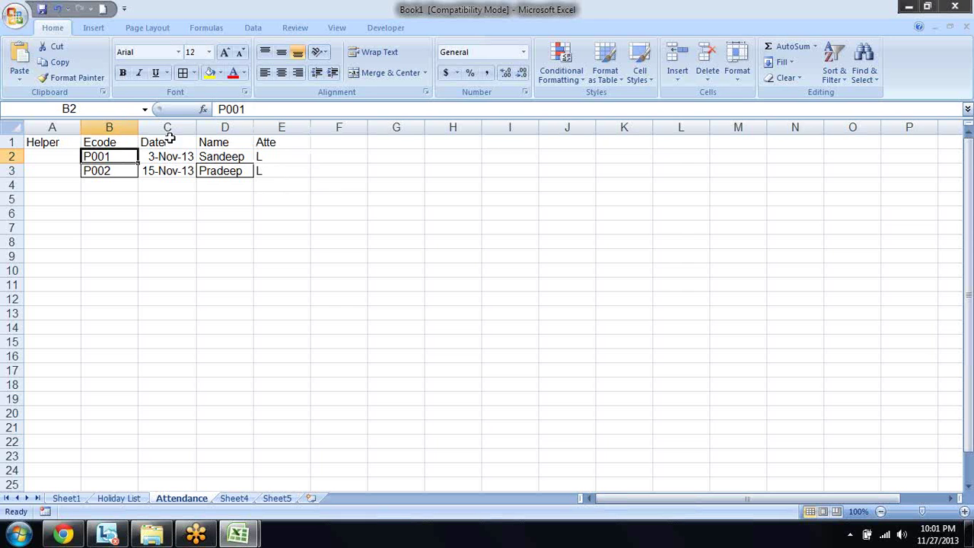
pyautogui.click(166, 158)
# - Enter =B2&C2 in Helper cell A2, autofit column A, and fill it down to A3
pyautogui.click(62, 161)
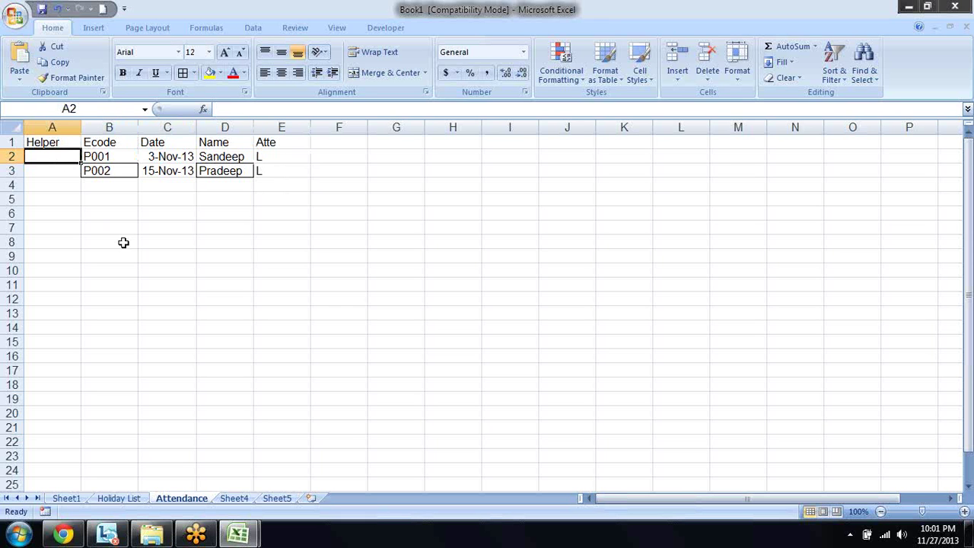
pyautogui.write('=')
pyautogui.press('Right')
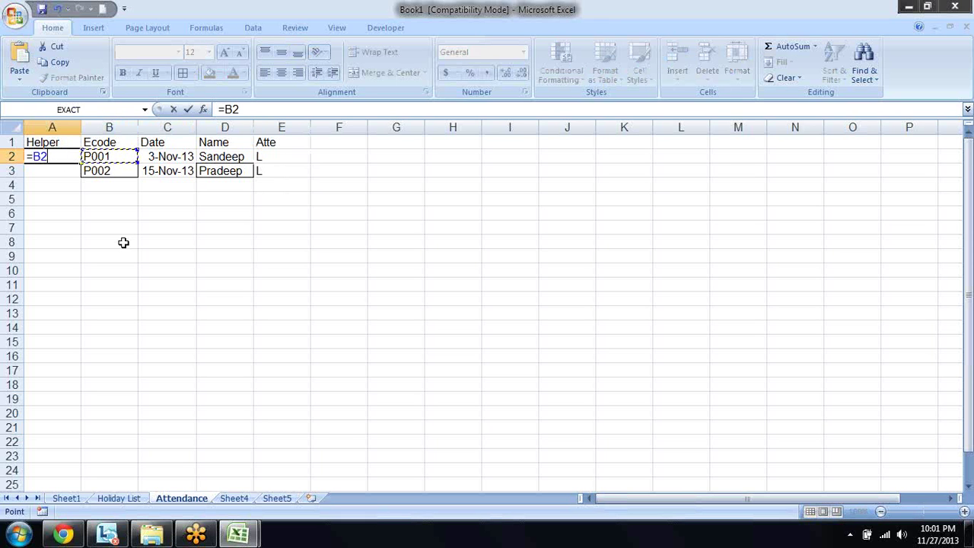
pyautogui.write('&')
pyautogui.click(163, 159)
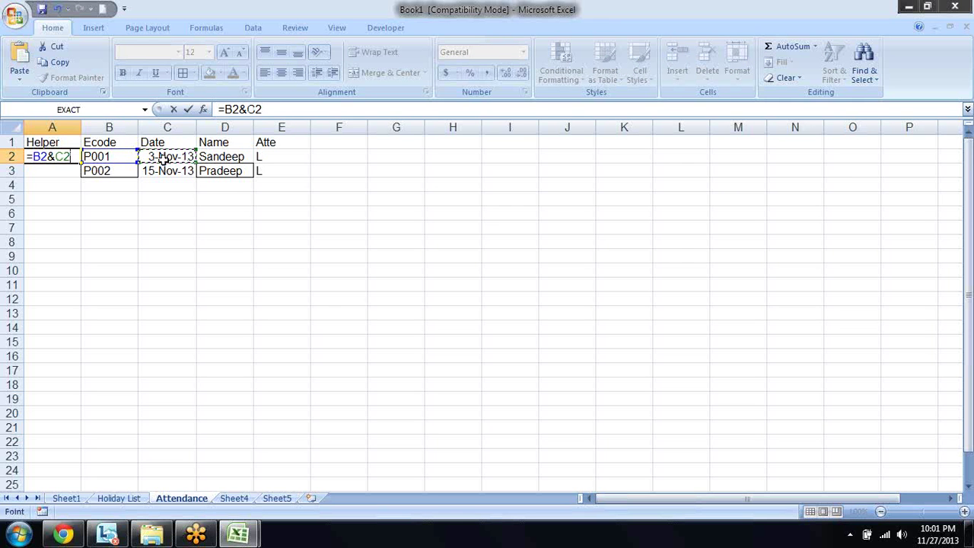
pyautogui.press('Return')
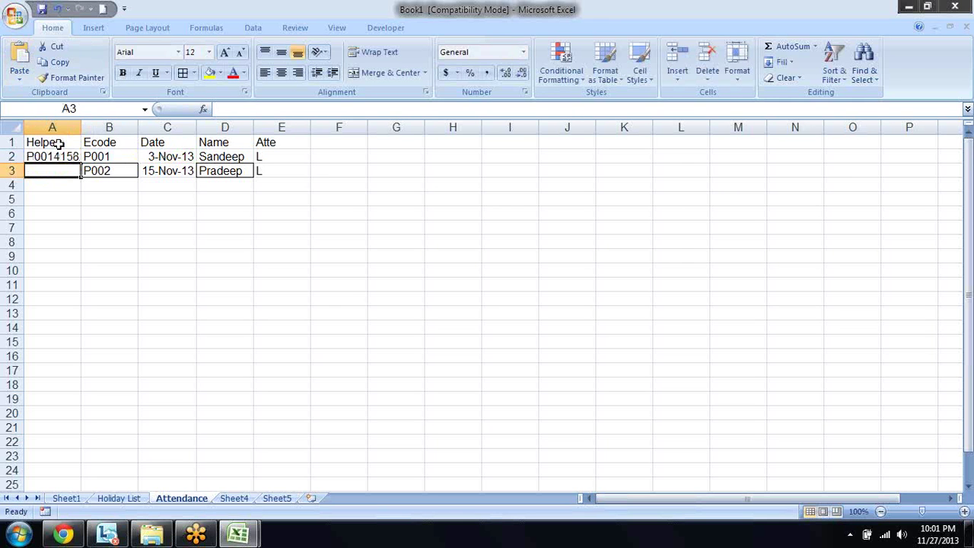
pyautogui.doubleClick(81, 127)
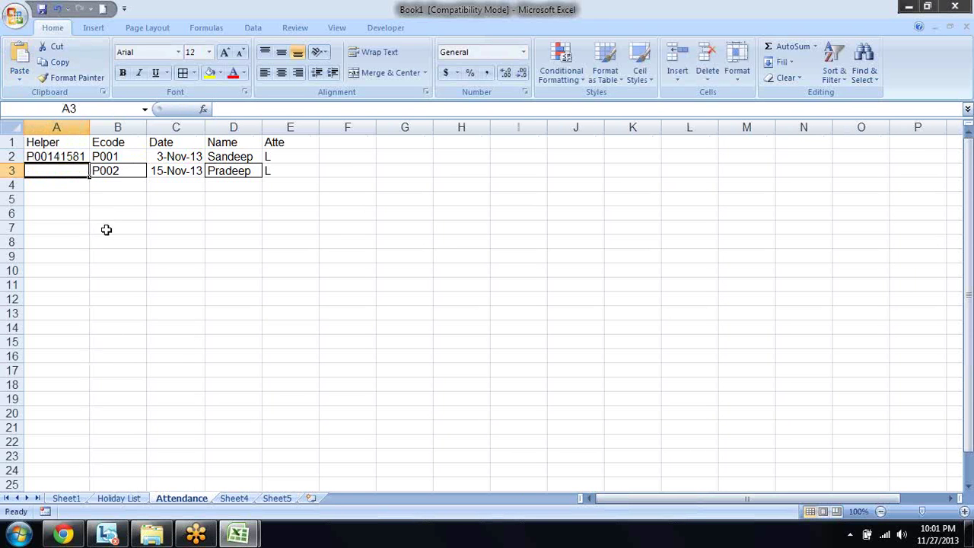
pyautogui.hotkey('ctrl', 'd')
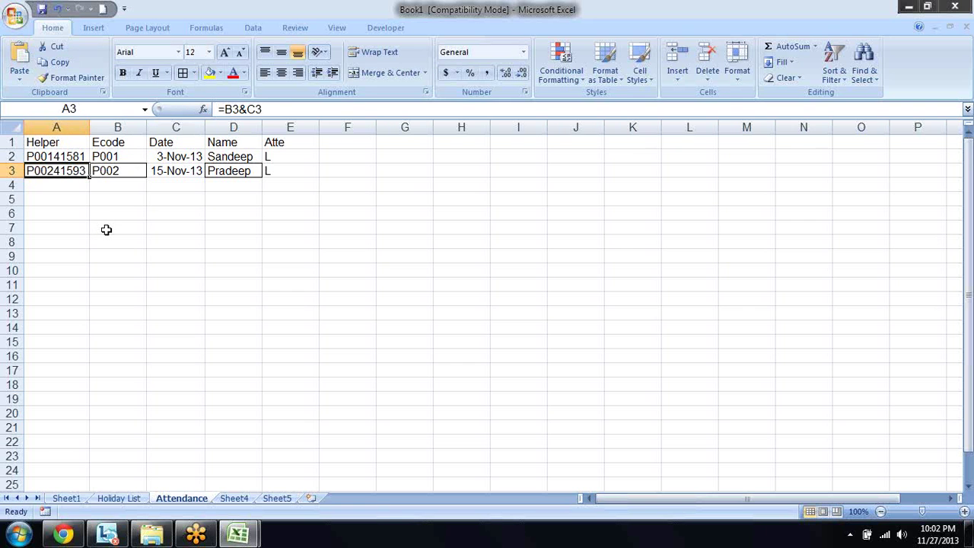
pyautogui.press('Right')
pyautogui.press('Right')
pyautogui.press('Right')
pyautogui.press('Down')
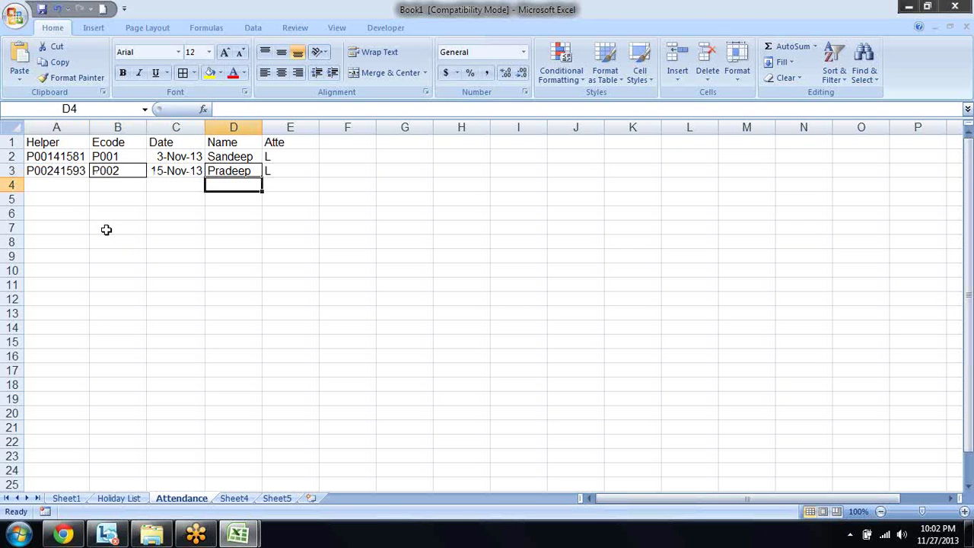
# - Copy the first entry's date and name into row 4 and mark E4 as L
pyautogui.press('Left')
pyautogui.press('Left')
pyautogui.press('Right')
pyautogui.press('Up')
pyautogui.press('Up')
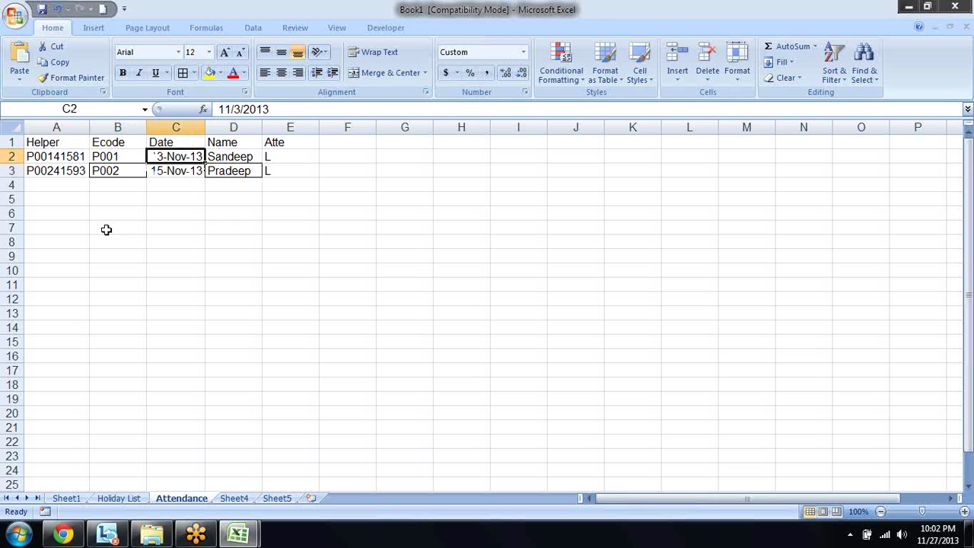
pyautogui.hotkey('shift', 'Right')
pyautogui.press('Down')
pyautogui.press('Down')
pyautogui.press('Return')
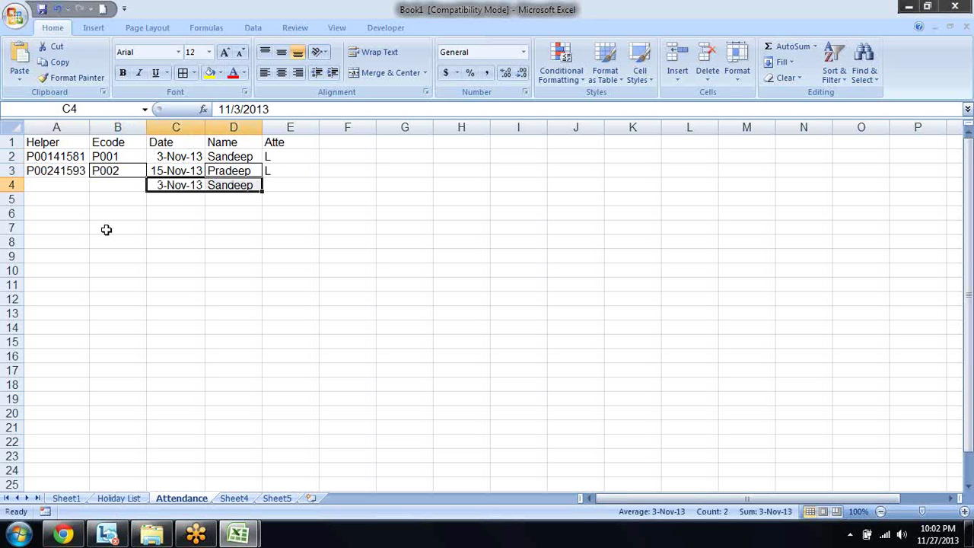
pyautogui.press('Right')
pyautogui.press('Right')
pyautogui.write('L')
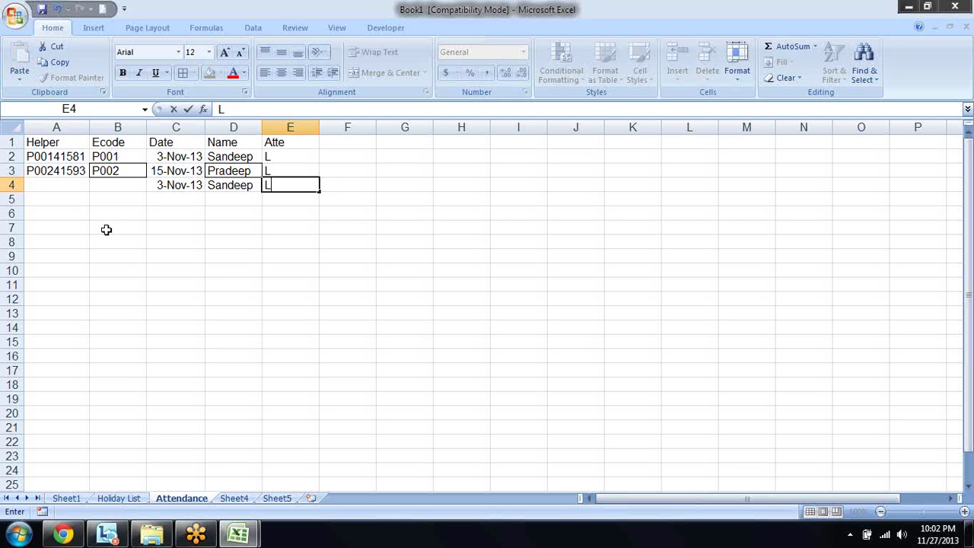
pyautogui.press('Return')
# - Fill the Helper formula into A4 and copy employee code P001 into B4
pyautogui.press('Up')
pyautogui.press('Left')
pyautogui.press('Left')
pyautogui.press('Left')
pyautogui.press('Left')
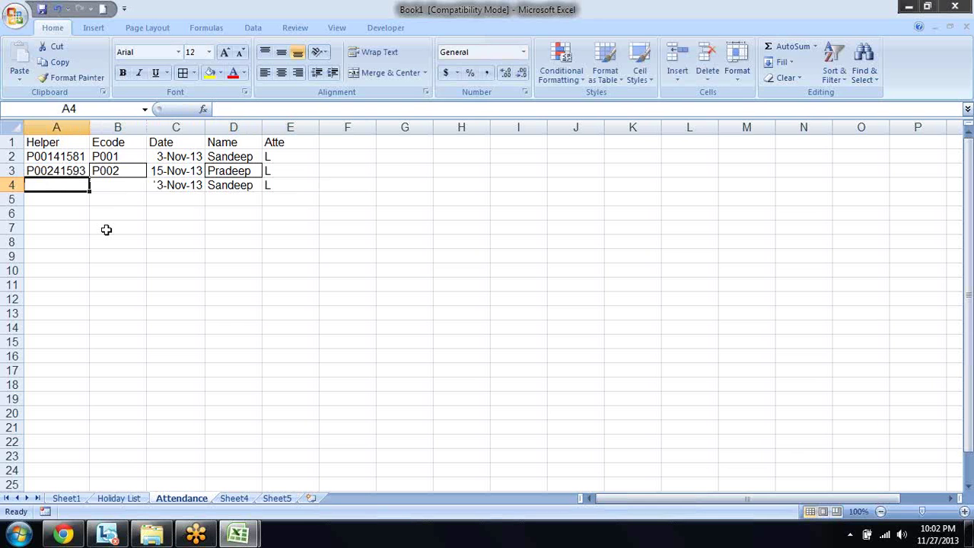
pyautogui.hotkey('ctrl', 'd')
pyautogui.press('Right')
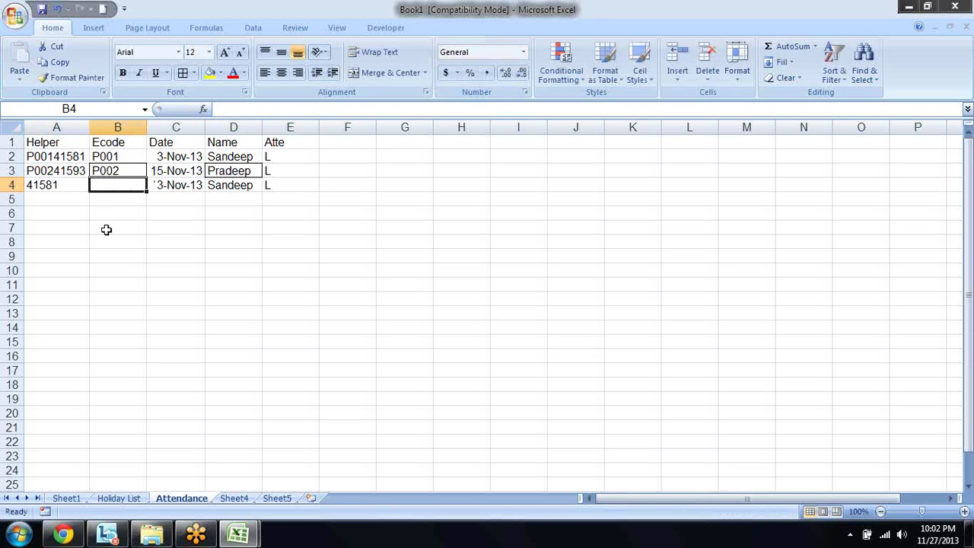
pyautogui.press('Up')
pyautogui.press('Up')
pyautogui.hotkey('ctrl', 'c')
pyautogui.press('Down')
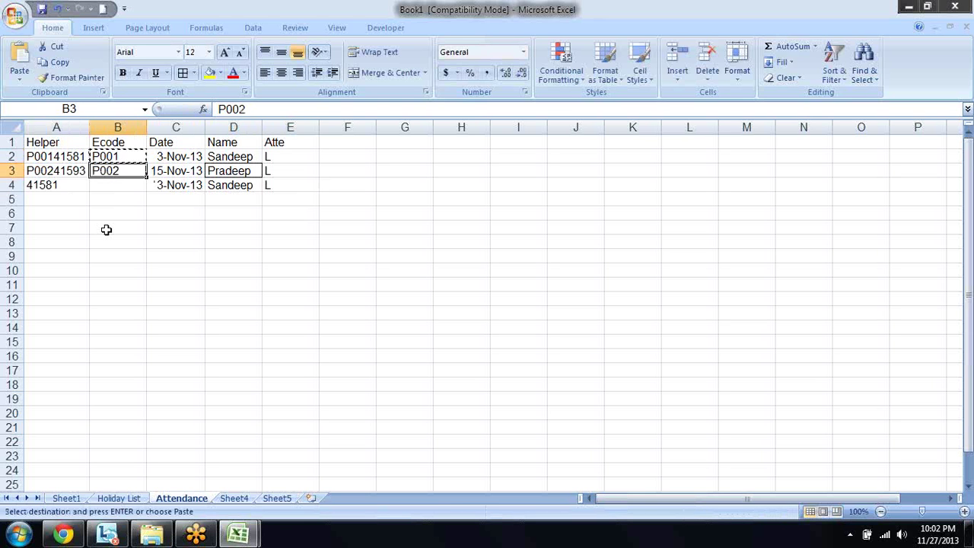
pyautogui.press('Down')
pyautogui.press('Return')
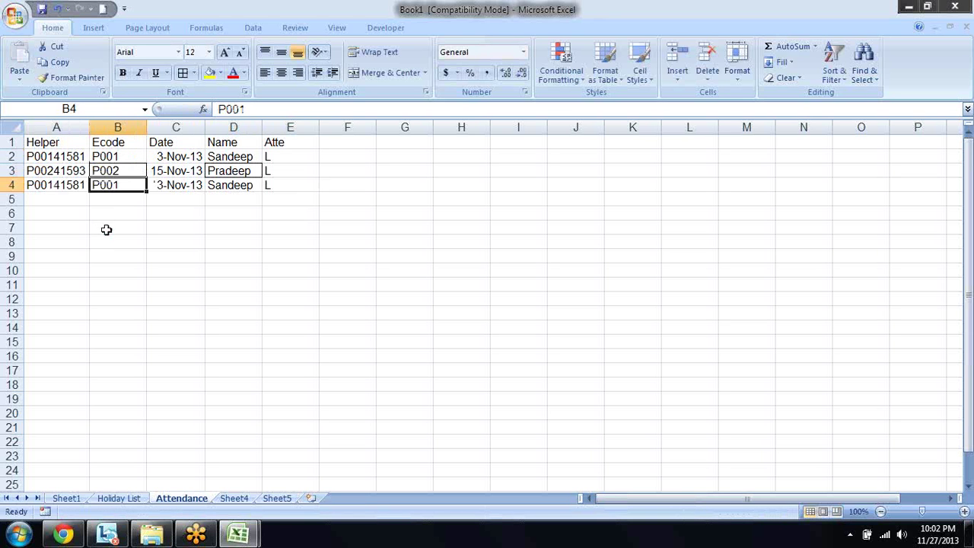
# - Change C4's date to 28-Nov-13
pyautogui.press('Right')
pyautogui.press('F2')
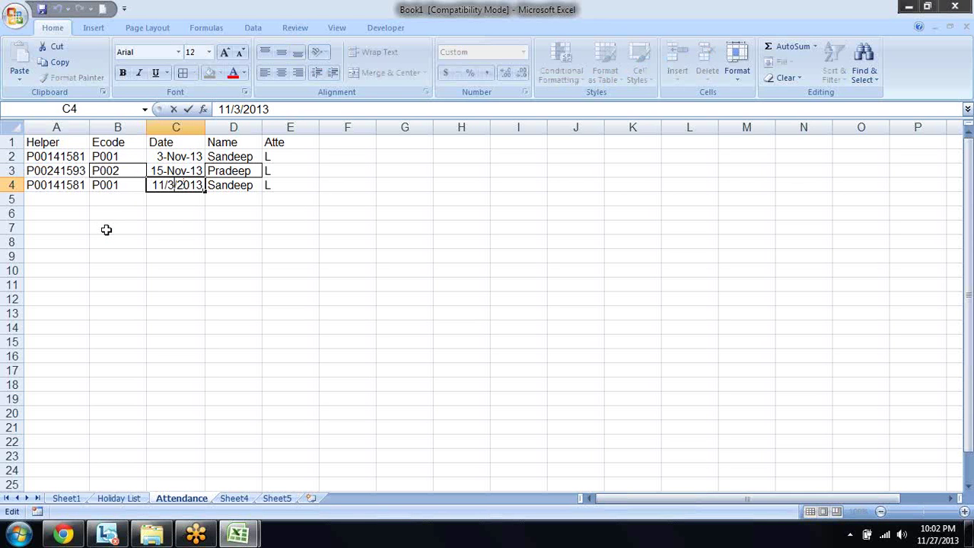
pyautogui.press('BackSpace')
pyautogui.write('28')
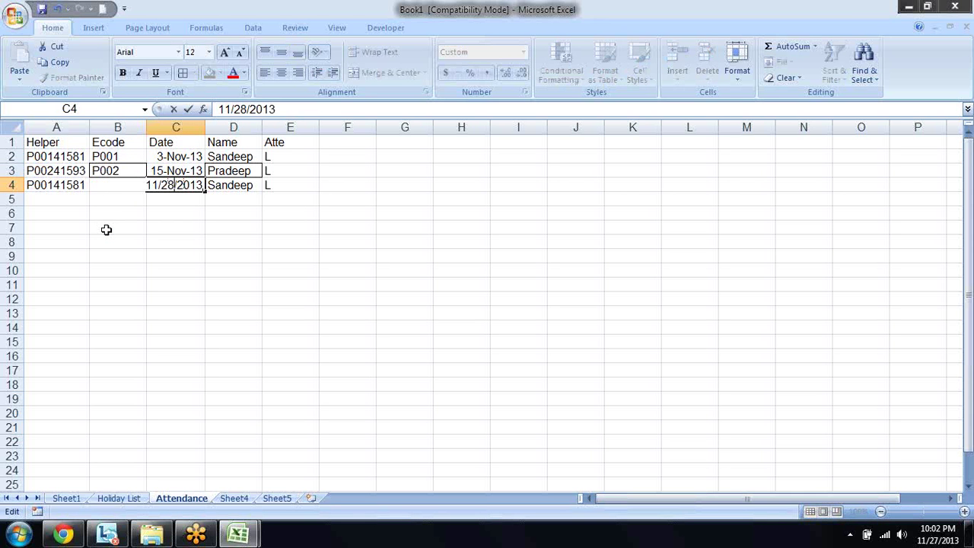
pyautogui.press('Return')
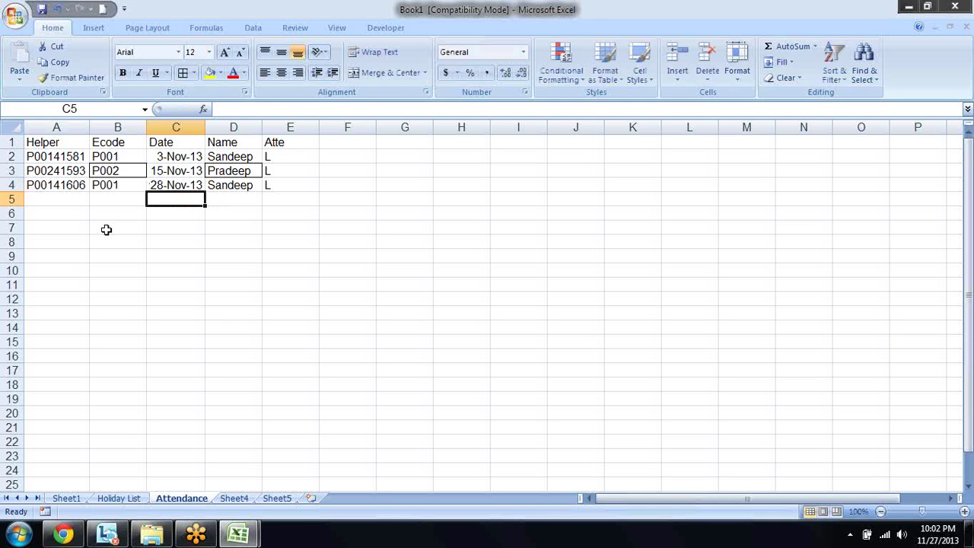
pyautogui.press('Up')
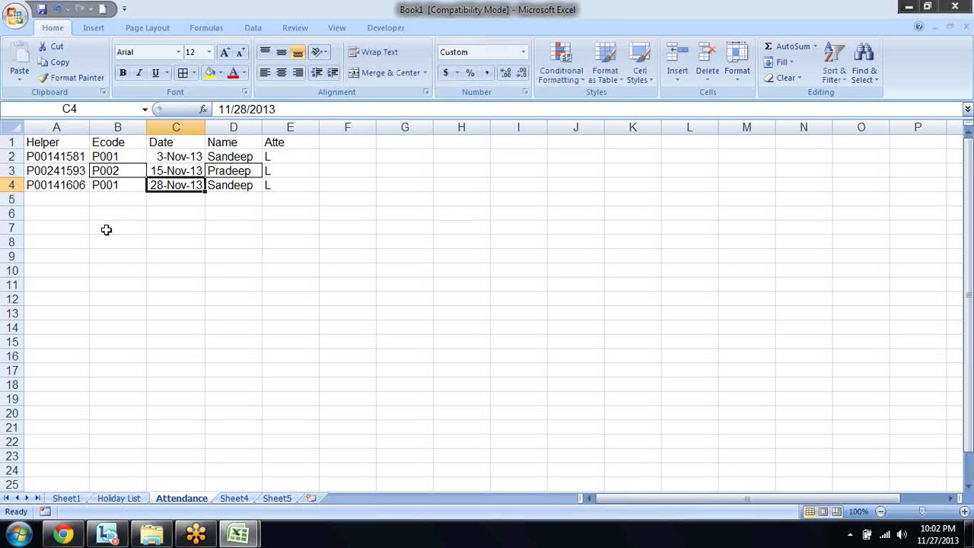
# - Compare the Helper keys in A2–A4 against the leave dates in column C
pyautogui.click(74, 185)
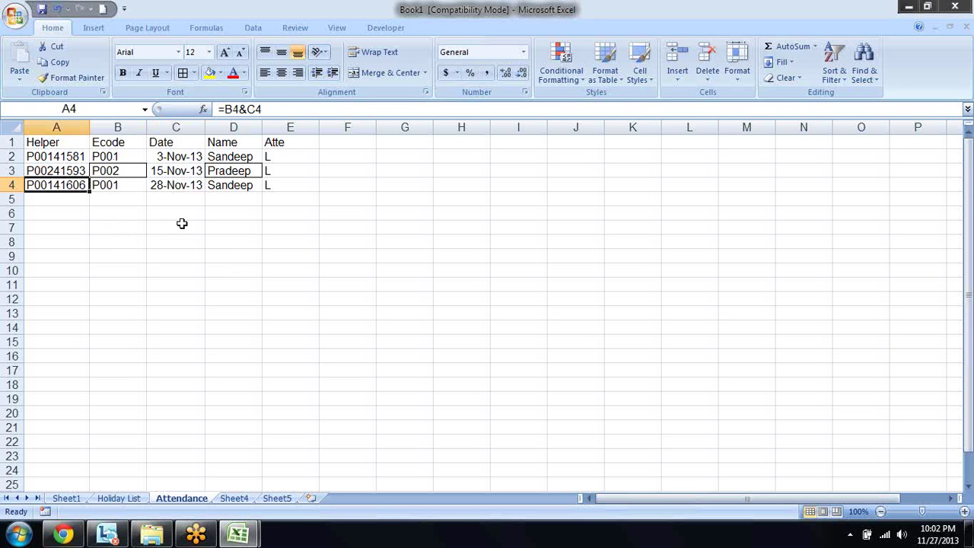
pyautogui.click(163, 196)
pyautogui.click(80, 158)
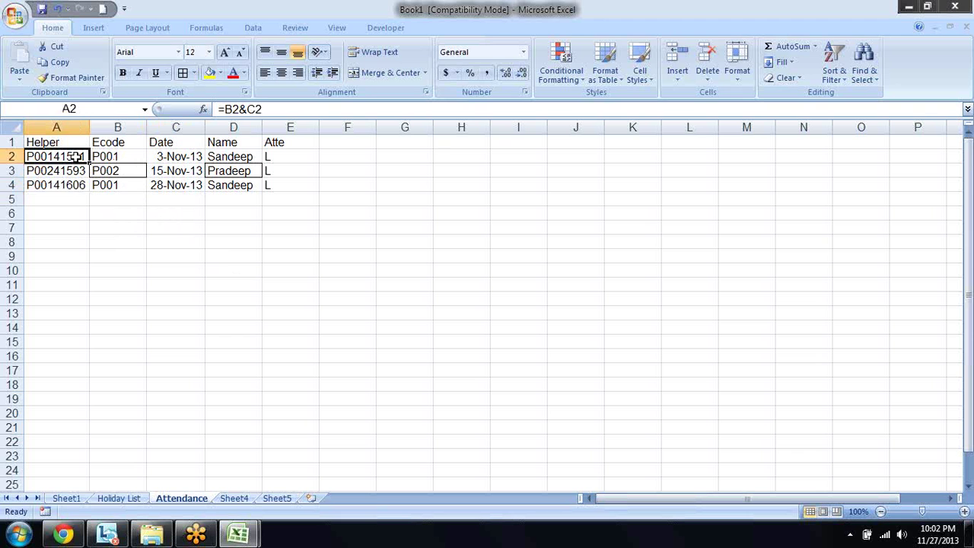
pyautogui.click(80, 185)
pyautogui.click(80, 157)
pyautogui.click(176, 162)
pyautogui.click(172, 169)
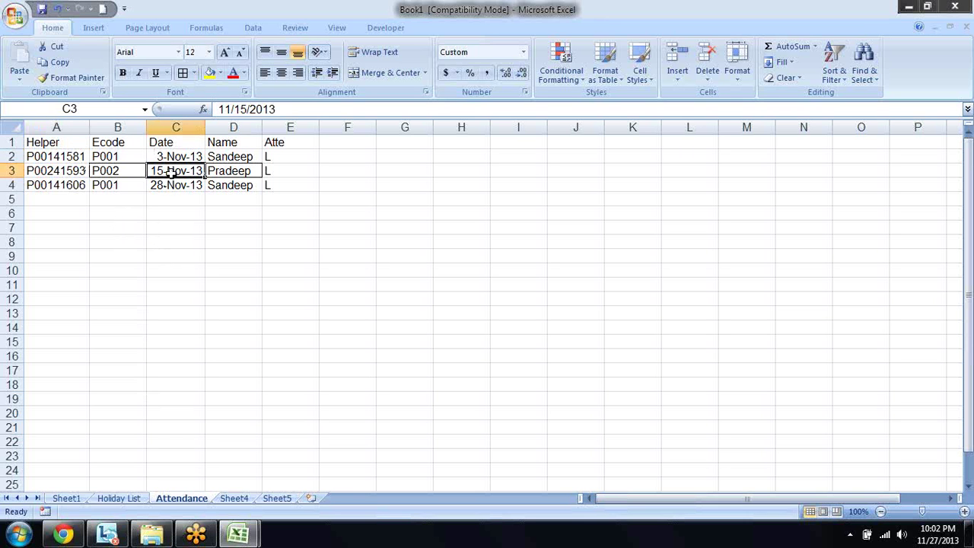
pyautogui.click(172, 185)
pyautogui.click(169, 157)
pyautogui.click(169, 169)
pyautogui.click(169, 185)
pyautogui.click(173, 156)
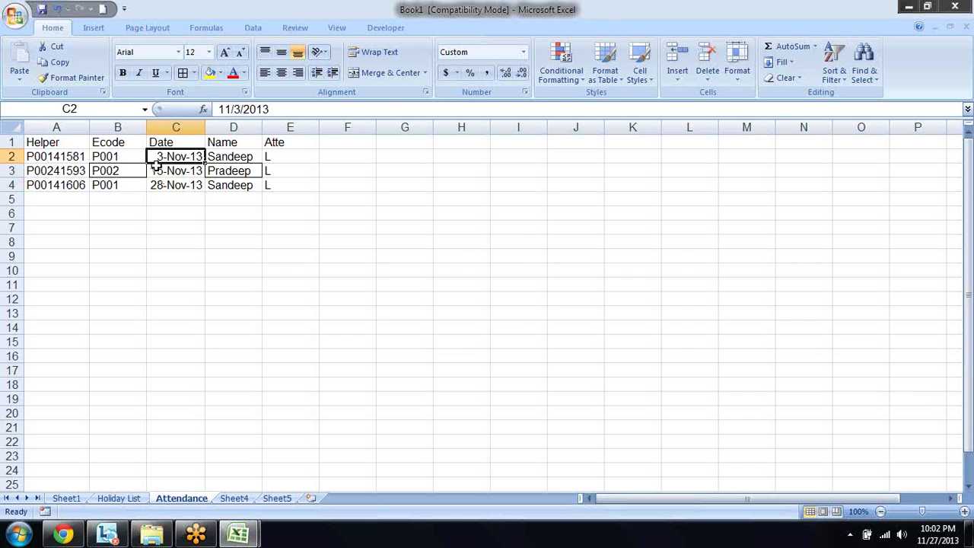
pyautogui.click(67, 499)
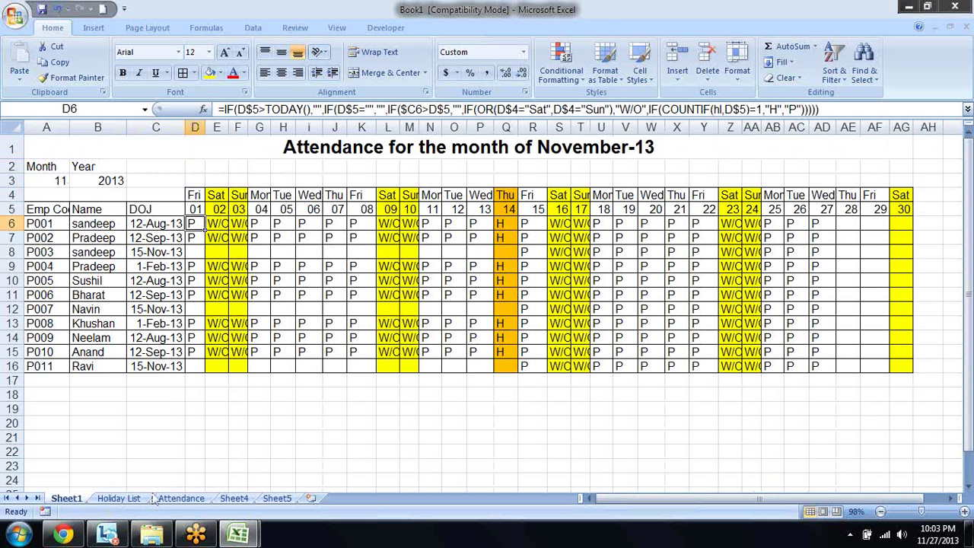
pyautogui.click(49, 223)
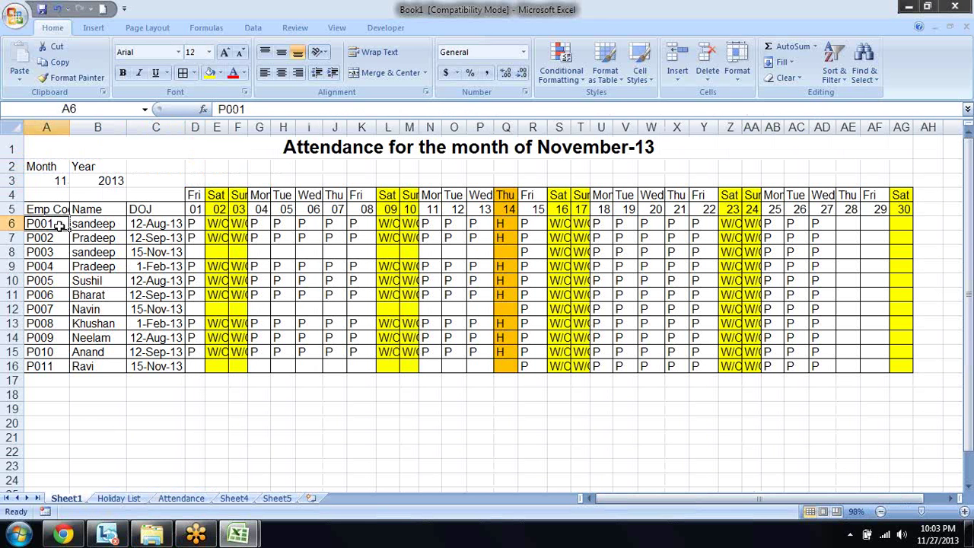
pyautogui.click(242, 209)
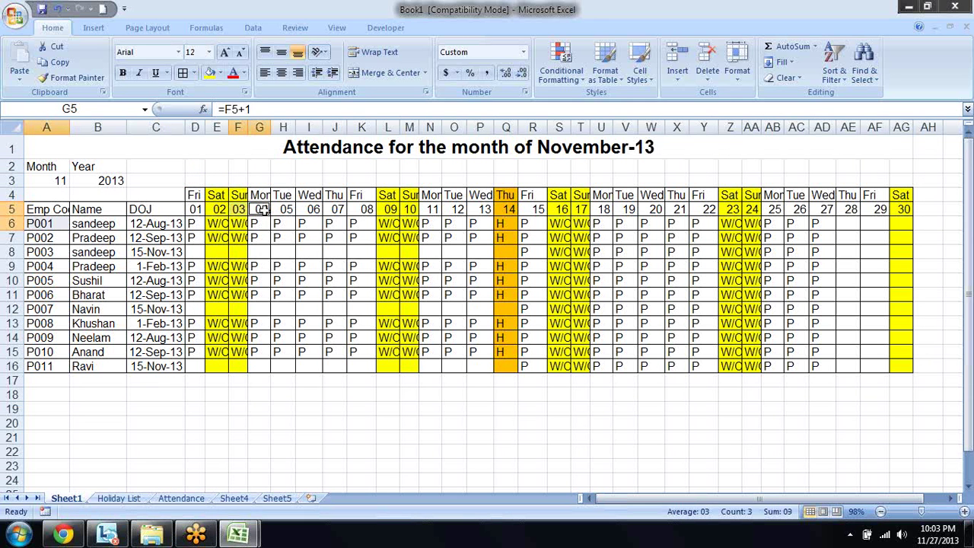
pyautogui.keyDown('ctrl'); pyautogui.click(283, 209); pyautogui.keyUp('ctrl')
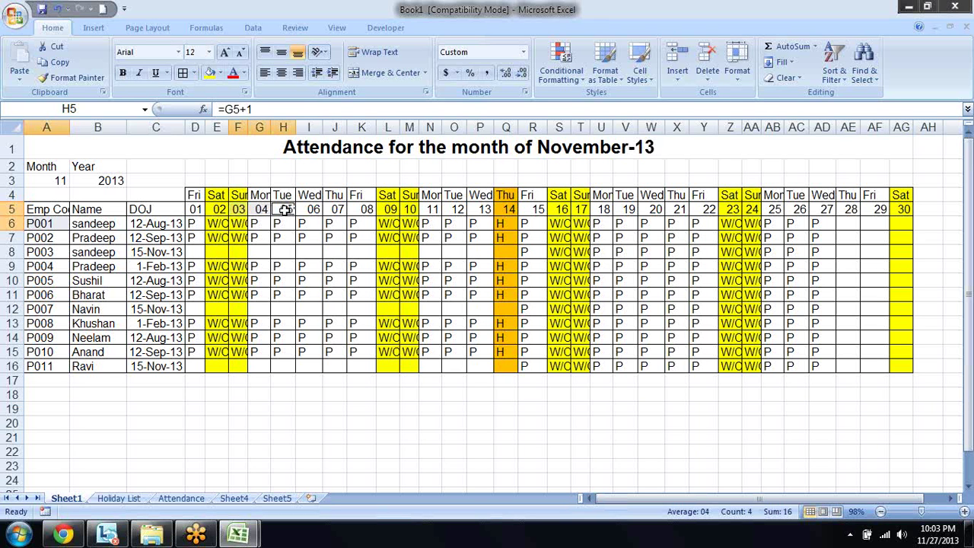
pyautogui.click(279, 223)
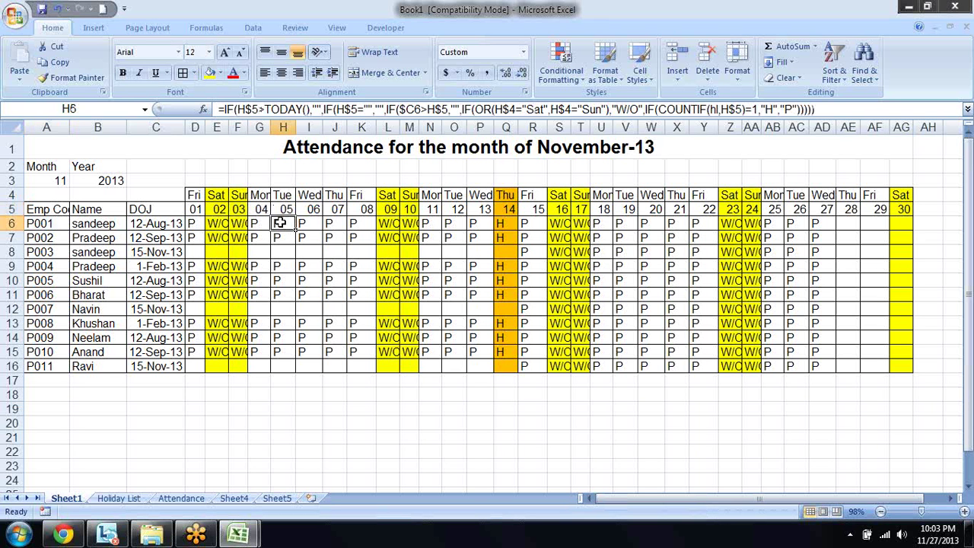
pyautogui.click(191, 225)
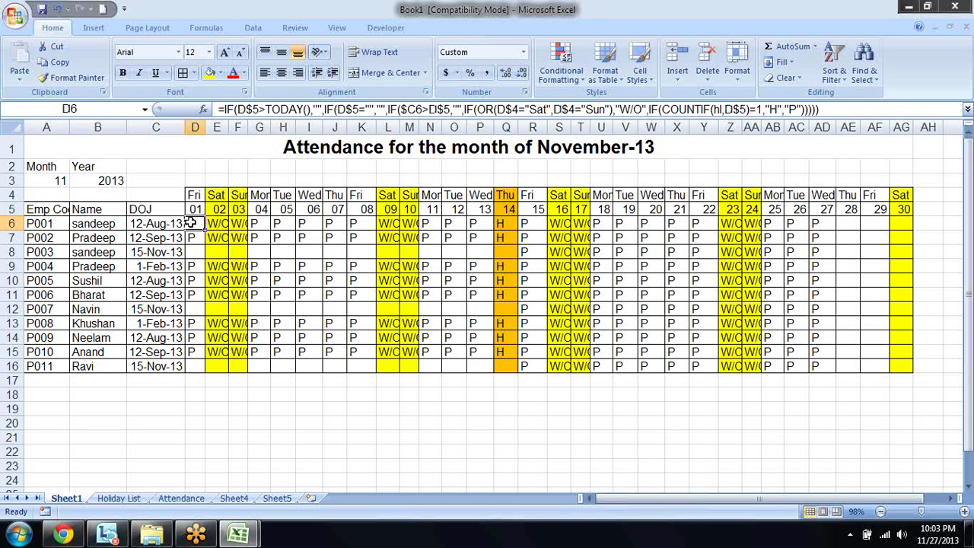
# - Insert IF(COUNTIF( at the start of D6's formula via the function suggestions
pyautogui.click(219, 109)
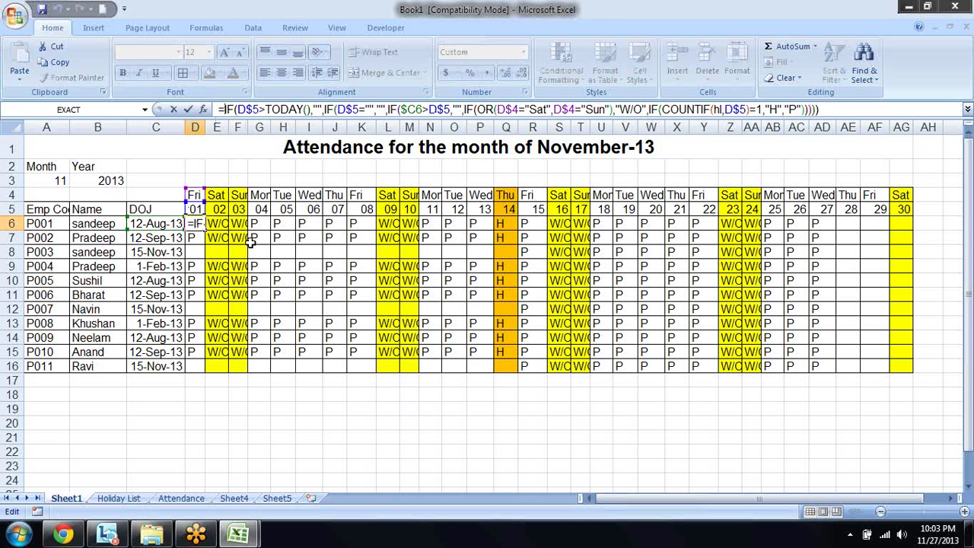
pyautogui.press('F2')
pyautogui.write('if')
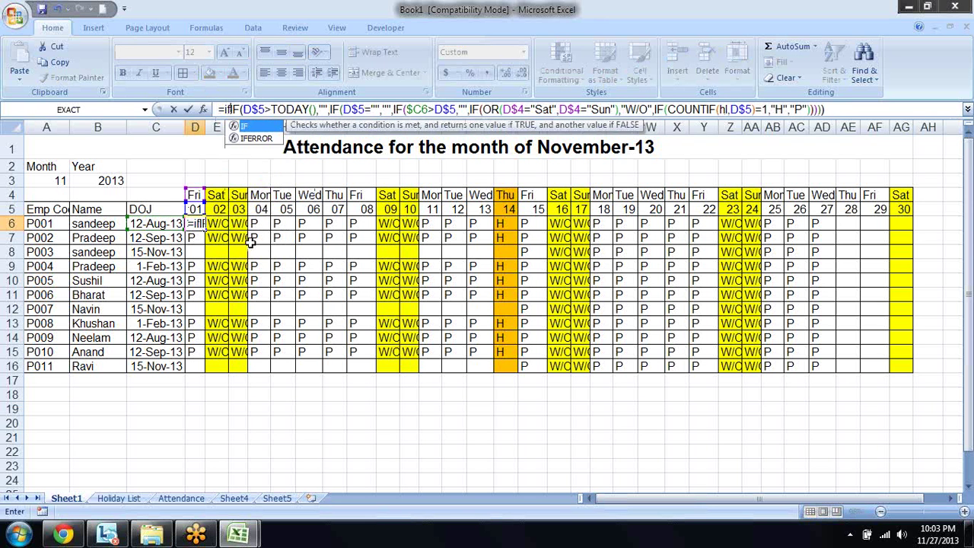
pyautogui.press('Tab')
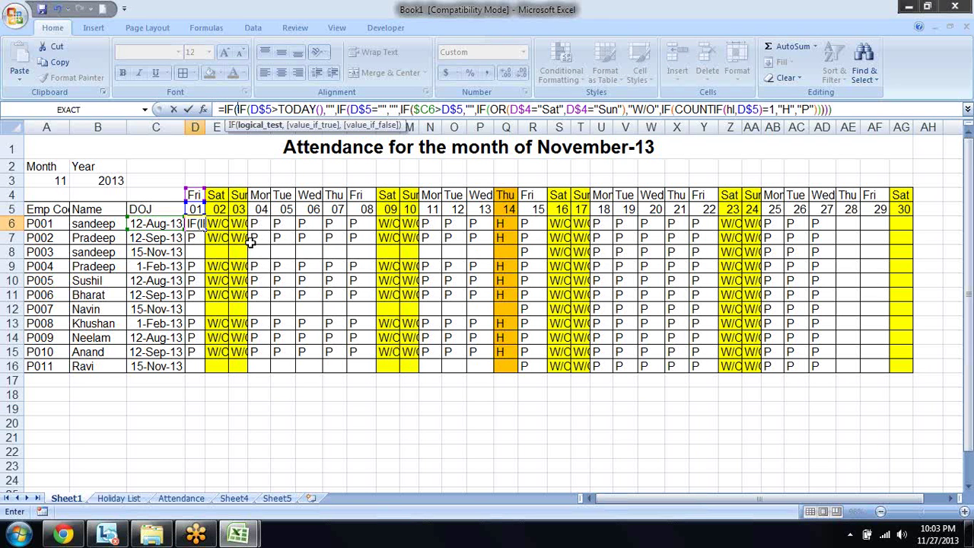
pyautogui.write('coun')
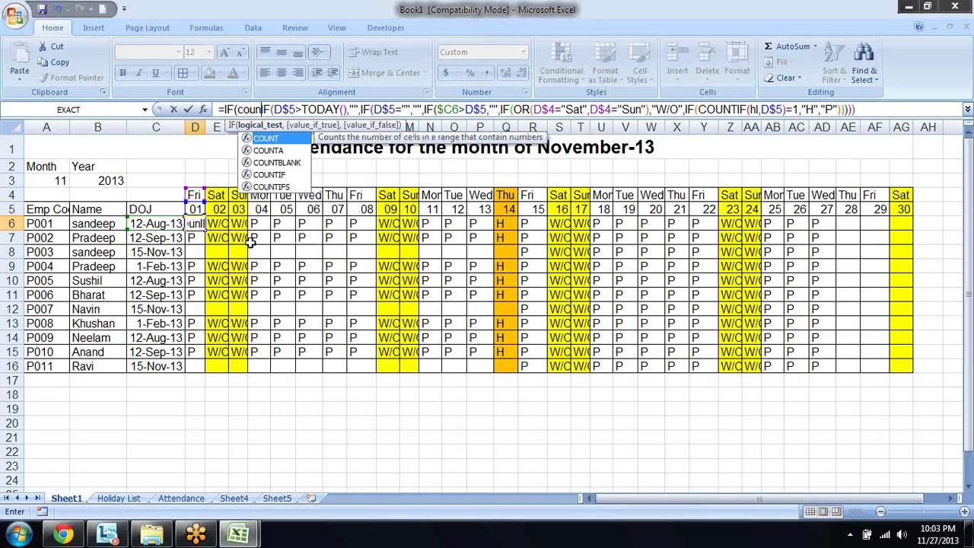
pyautogui.press('Down')
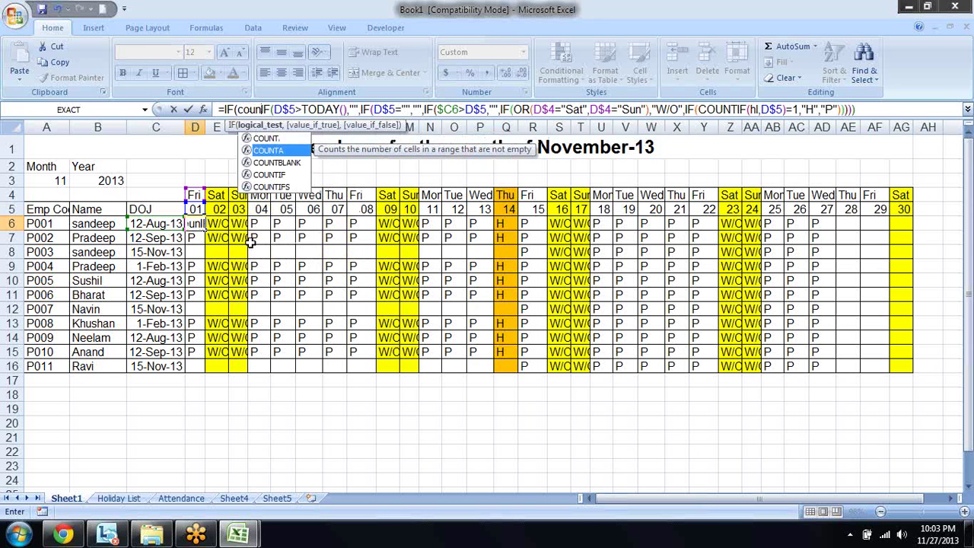
pyautogui.press('Down')
pyautogui.press('Down')
pyautogui.press('Tab')
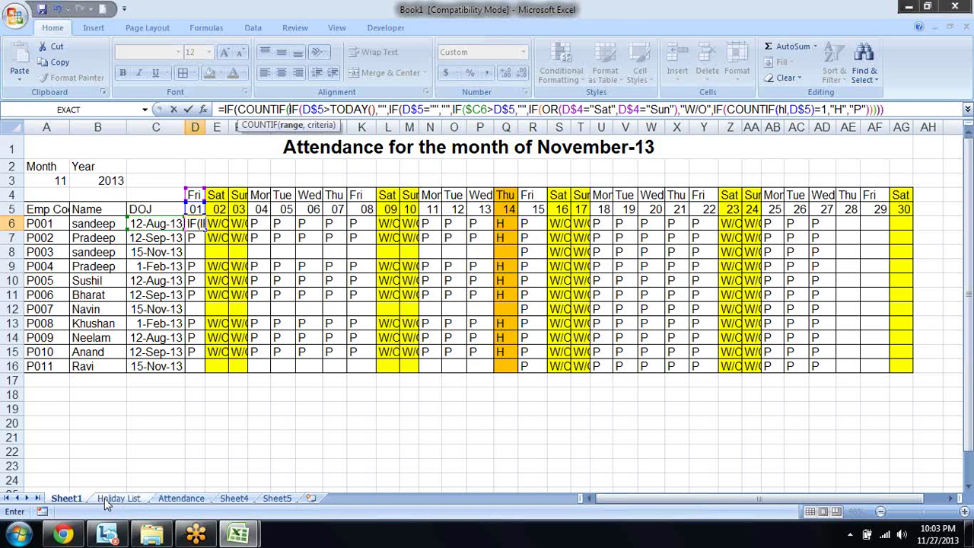
# - Set the COUNTIF range to the leave table Attendance!$A$1:$E$4
pyautogui.click(171, 500)
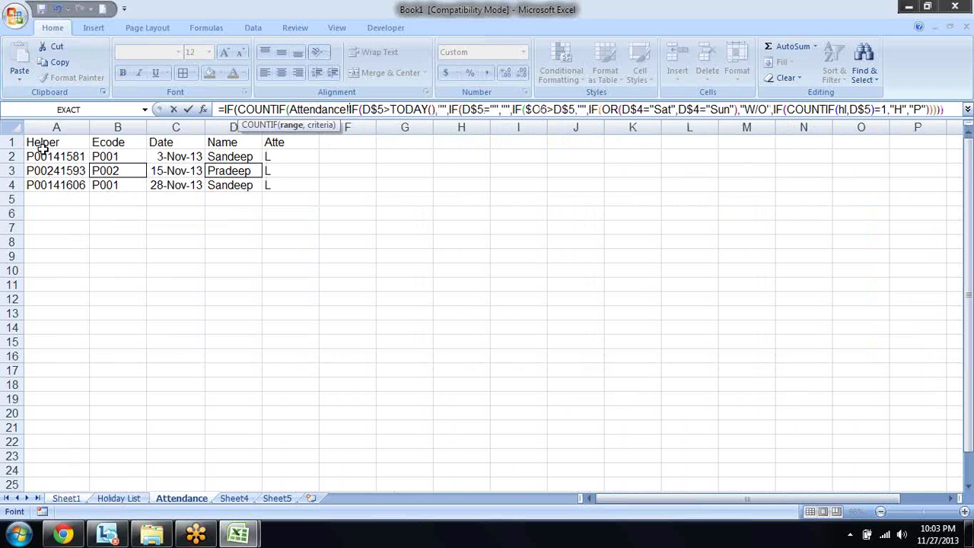
pyautogui.moveTo(48, 145); pyautogui.dragTo(280, 185)
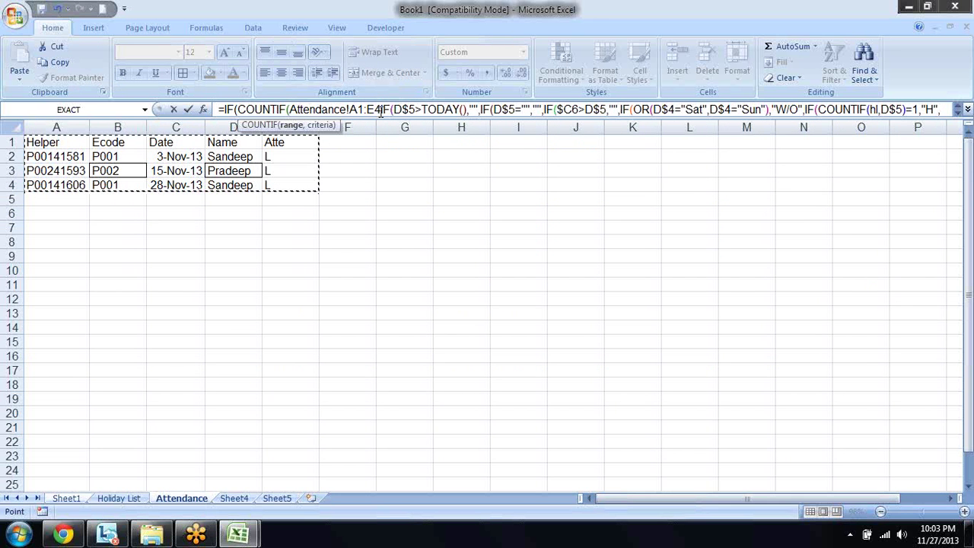
pyautogui.moveTo(380, 112); pyautogui.dragTo(351, 109)
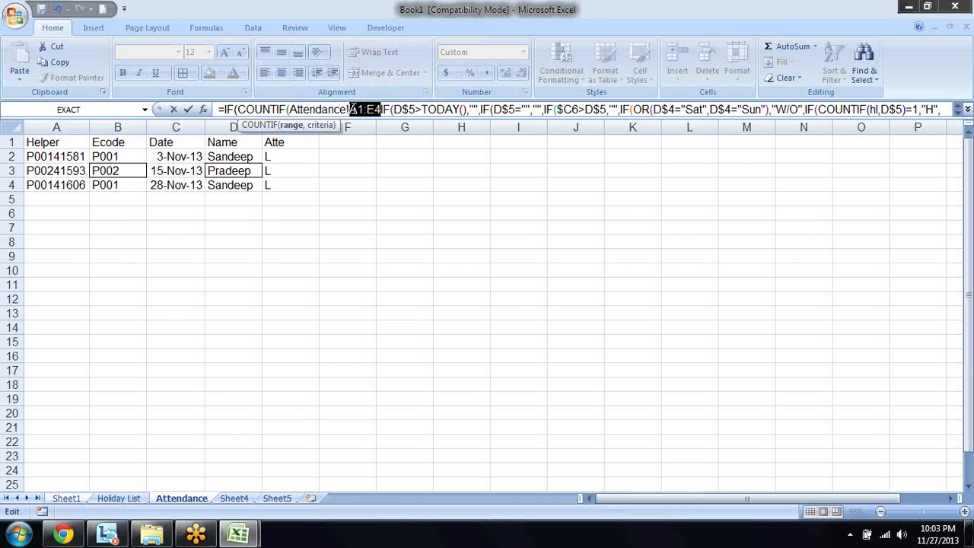
pyautogui.press('F4')
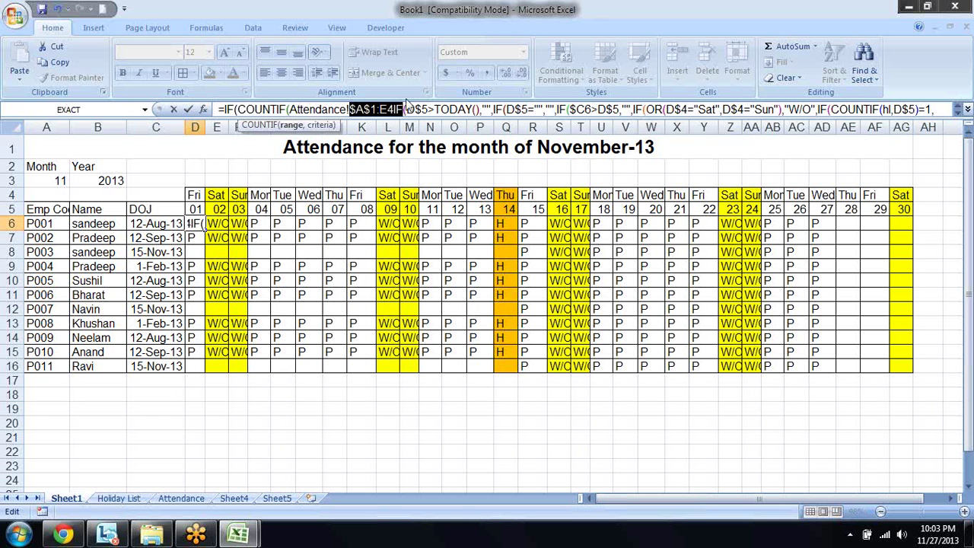
pyautogui.click(395, 109)
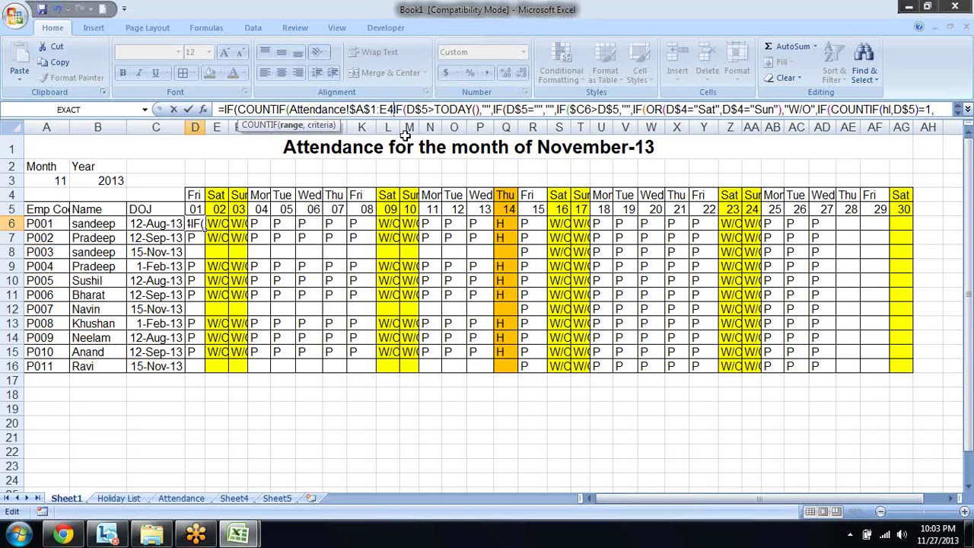
pyautogui.write(',')
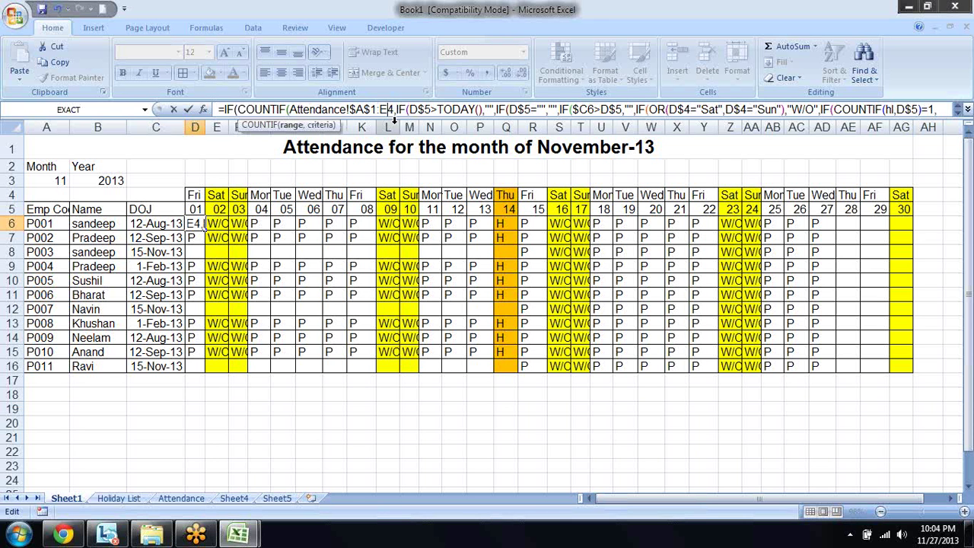
pyautogui.press('F4')
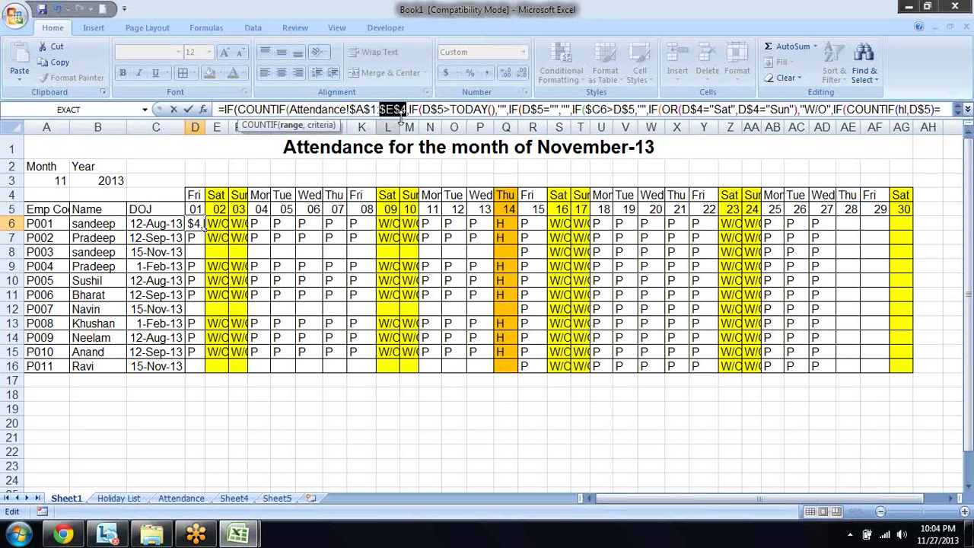
pyautogui.click(408, 110)
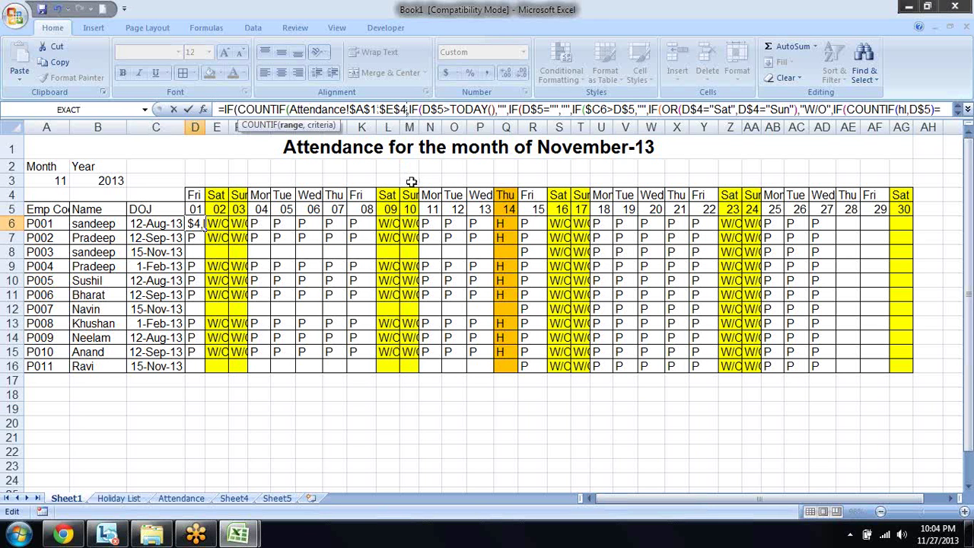
pyautogui.write(',')
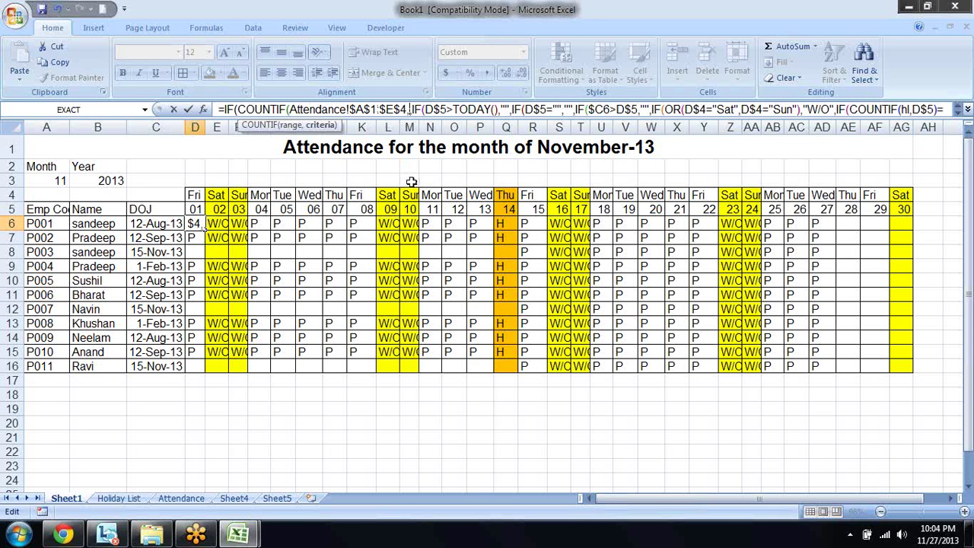
# - Use $A6&D$5 (employee code joined to date) as the COUNTIF criteria
pyautogui.click(56, 225)
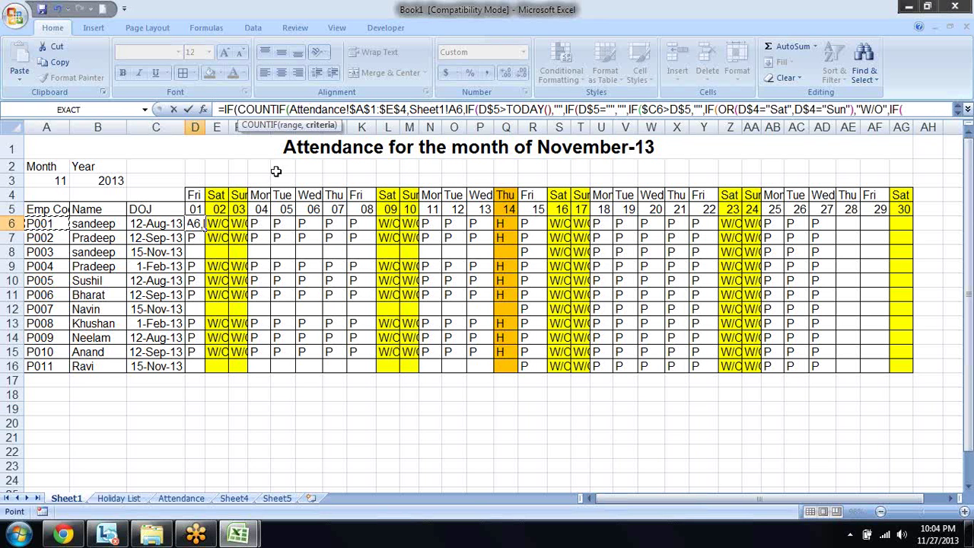
pyautogui.click(451, 109)
pyautogui.press('BackSpace')
pyautogui.press('BackSpace')
pyautogui.press('BackSpace')
pyautogui.press('BackSpace')
pyautogui.press('BackSpace')
pyautogui.press('BackSpace')
pyautogui.press('BackSpace')
pyautogui.write('COUNTIF(hl,')
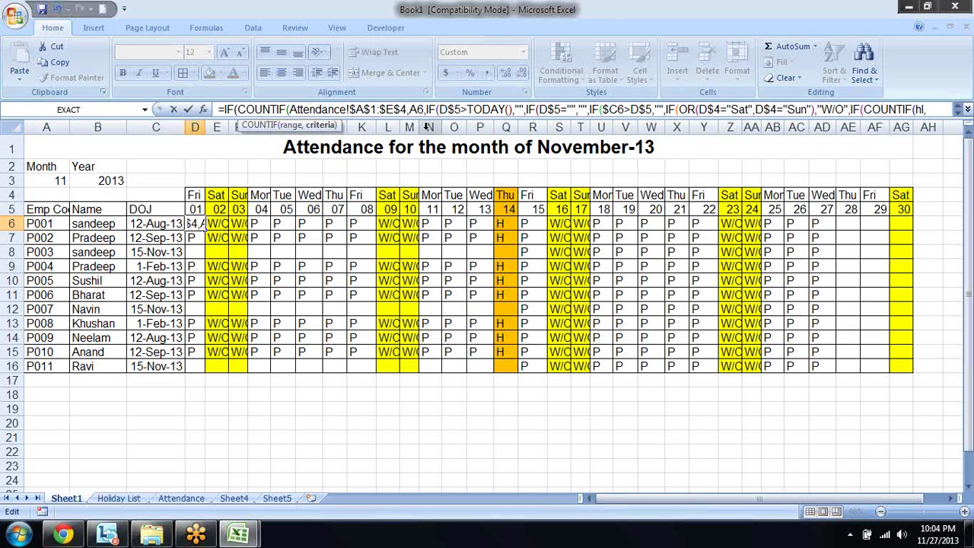
pyautogui.write('$')
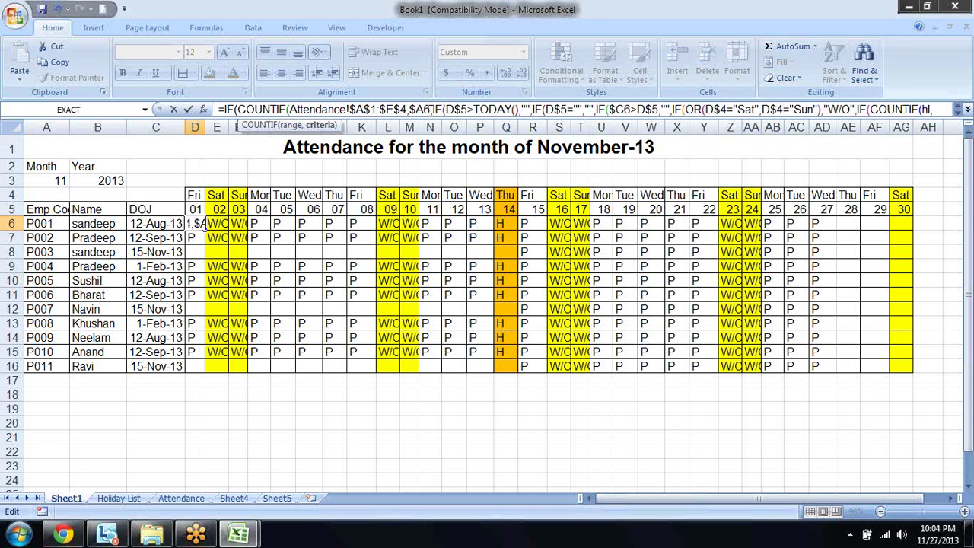
pyautogui.write('&')
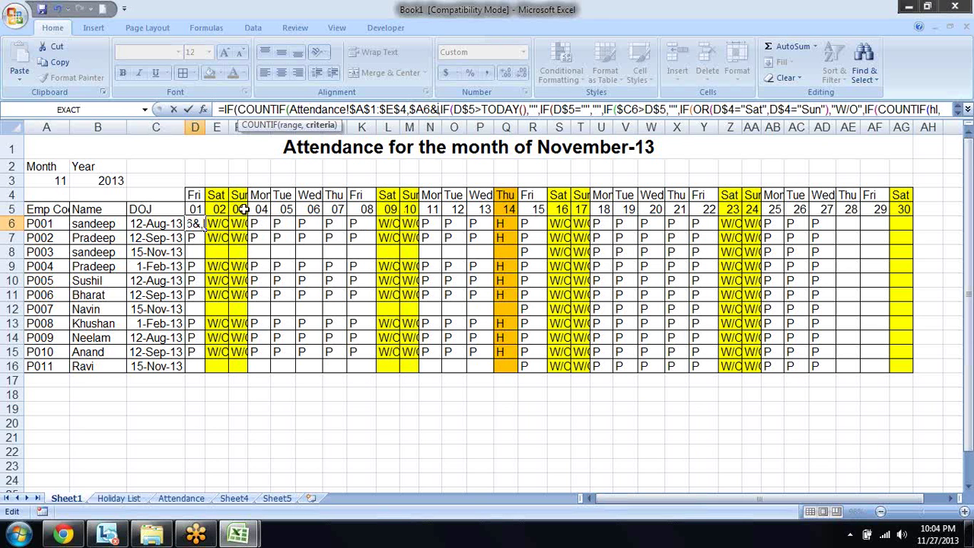
pyautogui.click(197, 209)
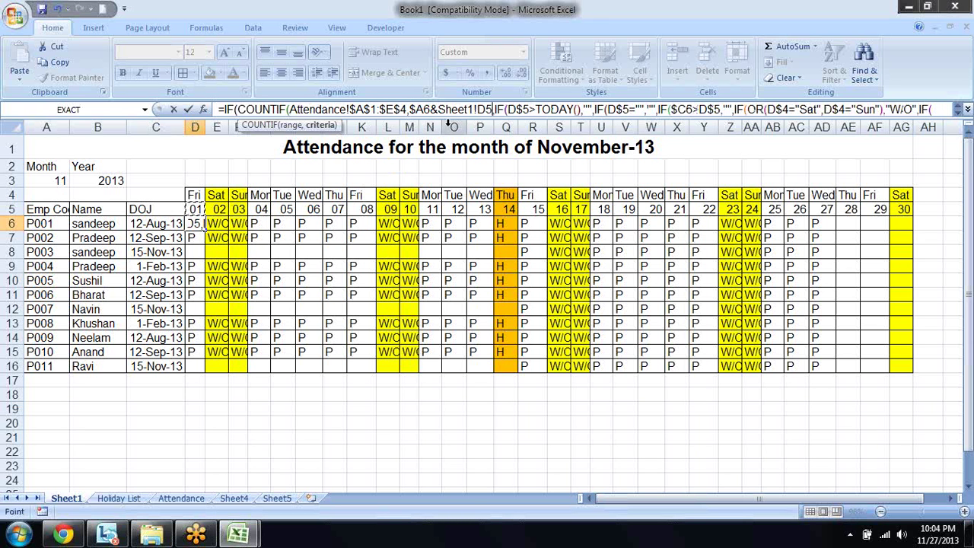
pyautogui.click(477, 110)
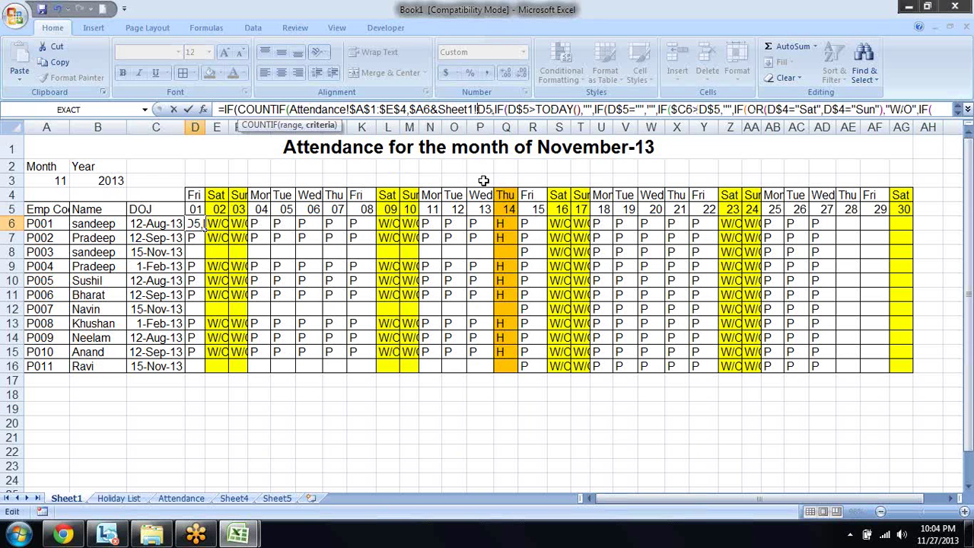
pyautogui.press('BackSpace')
pyautogui.press('BackSpace')
pyautogui.press('BackSpace')
pyautogui.press('BackSpace')
pyautogui.press('BackSpace')
pyautogui.press('BackSpace')
pyautogui.press('BackSpace')
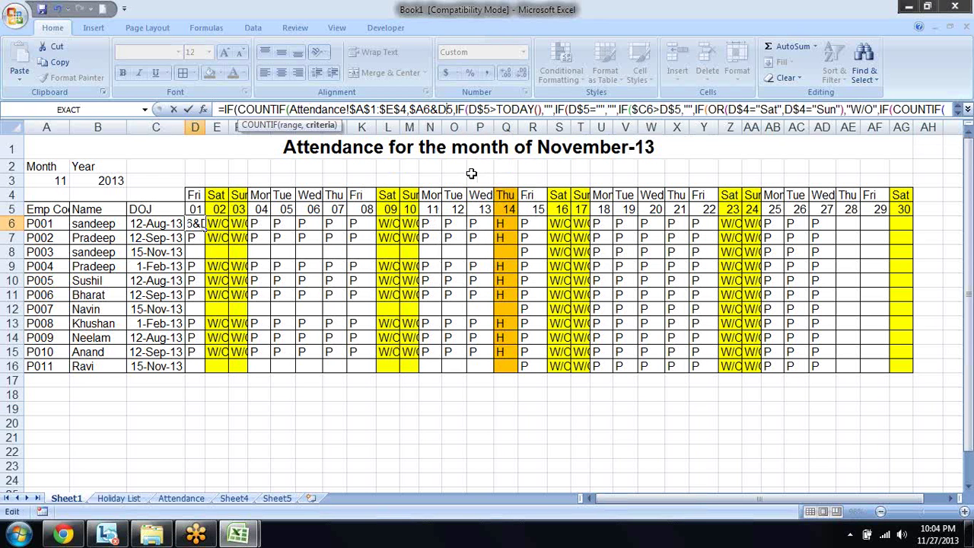
pyautogui.write('$')
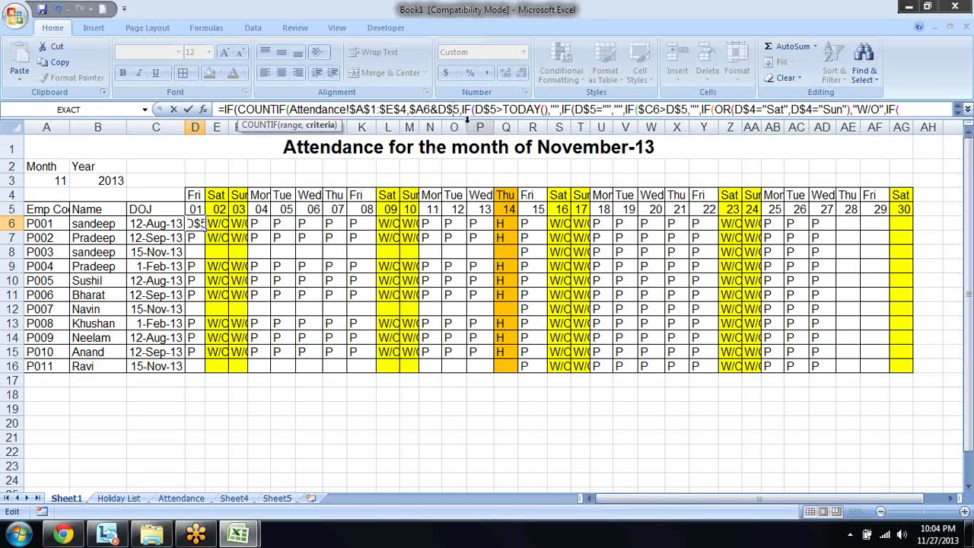
# - Finish the test with =1 returning "L" and commit the D6 formula
pyautogui.click(459, 109)
pyautogui.write(')')
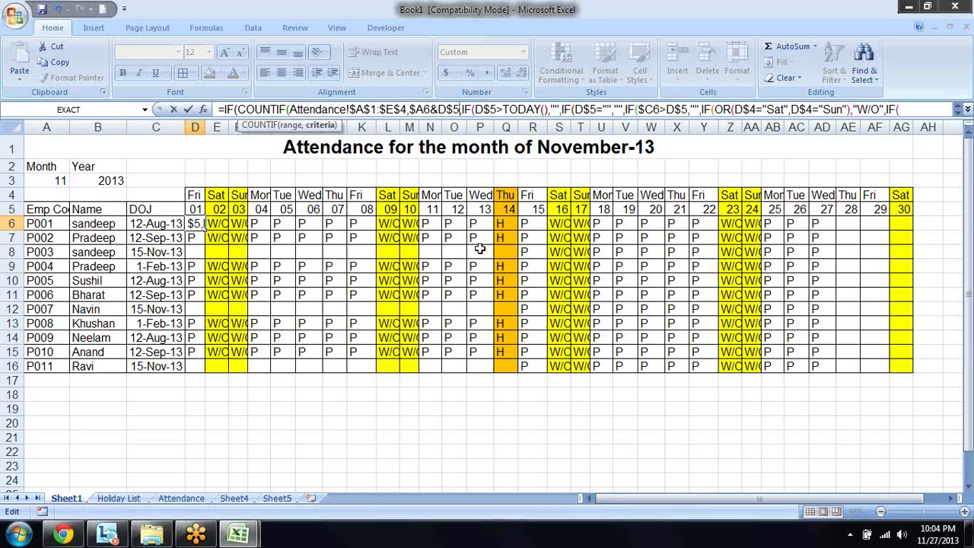
pyautogui.write('=')
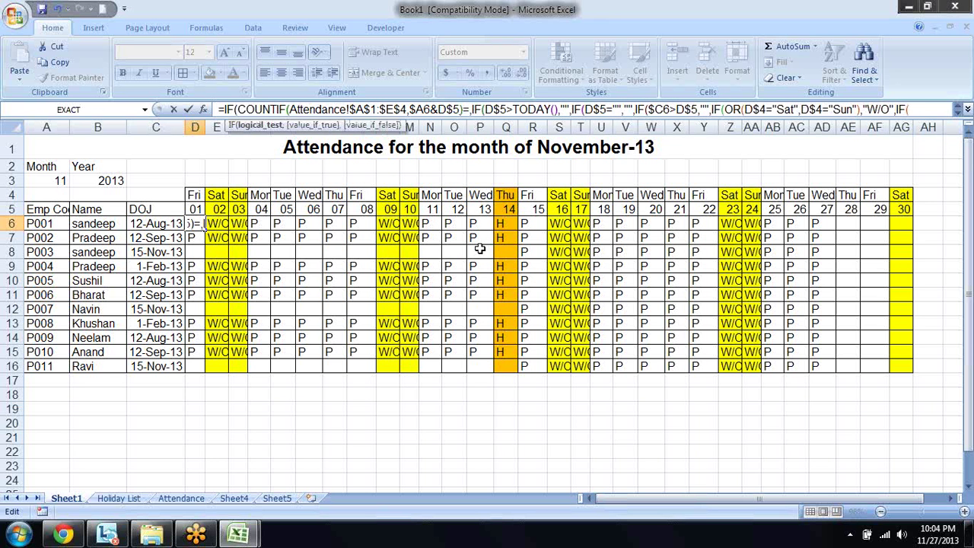
pyautogui.write('1')
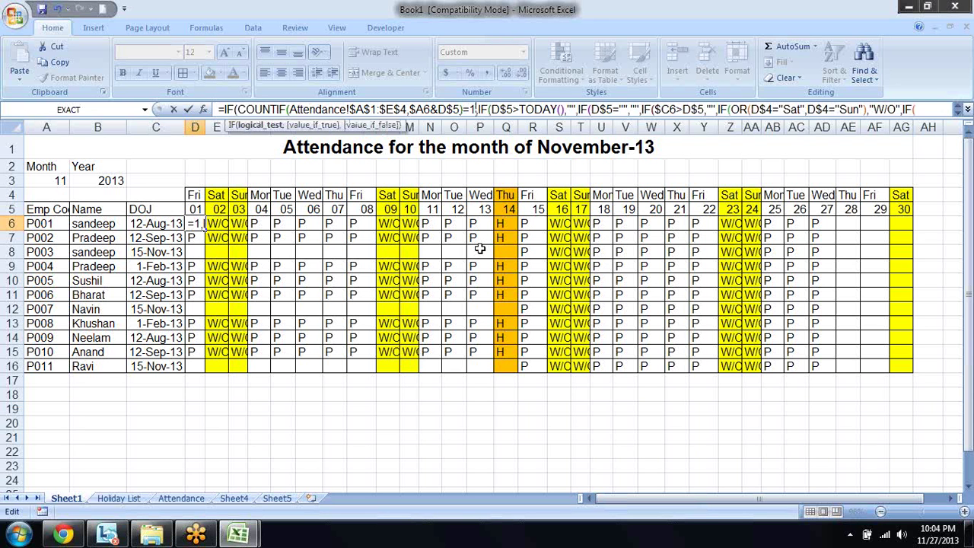
pyautogui.press('Right')
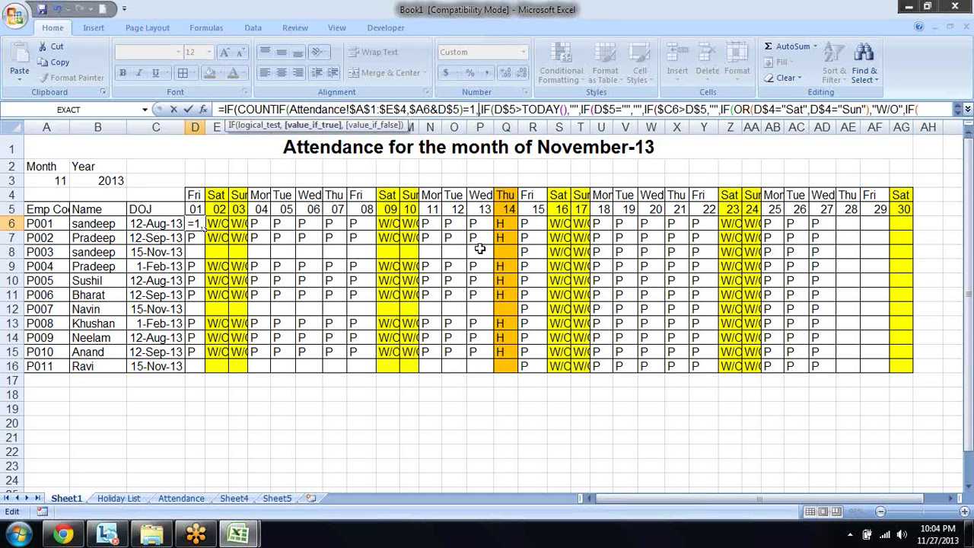
pyautogui.write('"L"')
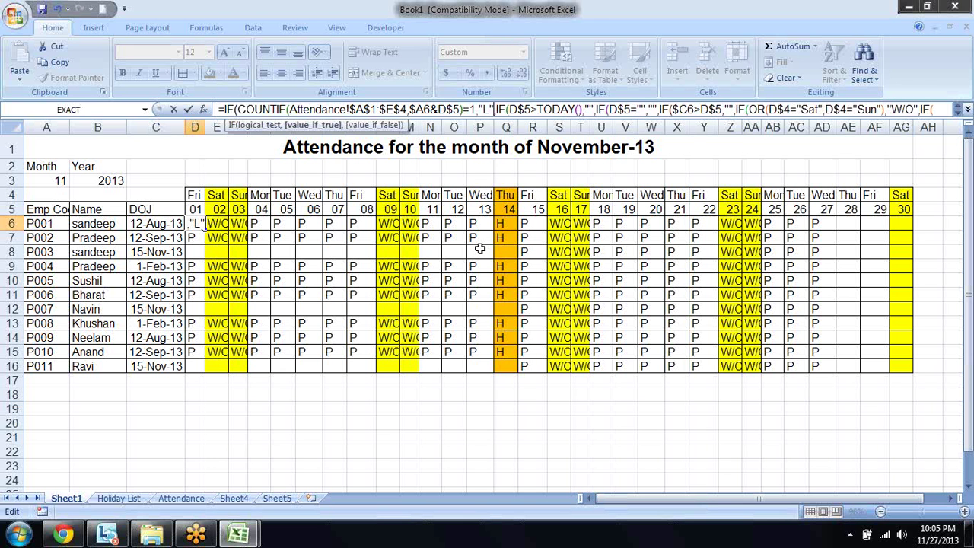
pyautogui.press('Return')
pyautogui.press('Return')
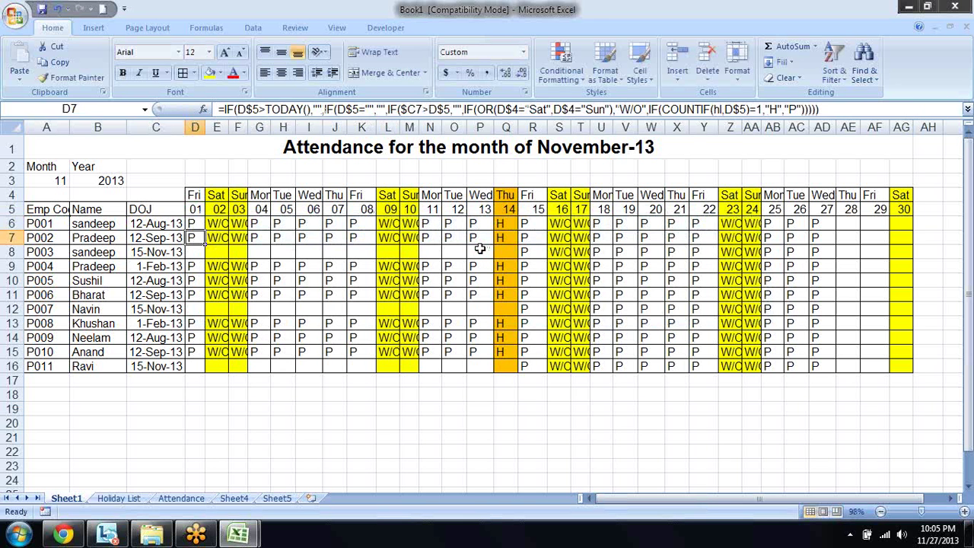
# - Fill the leave-check formula from D6 across to AH6 and down to row 16, then inspect AH7
pyautogui.press('Up')
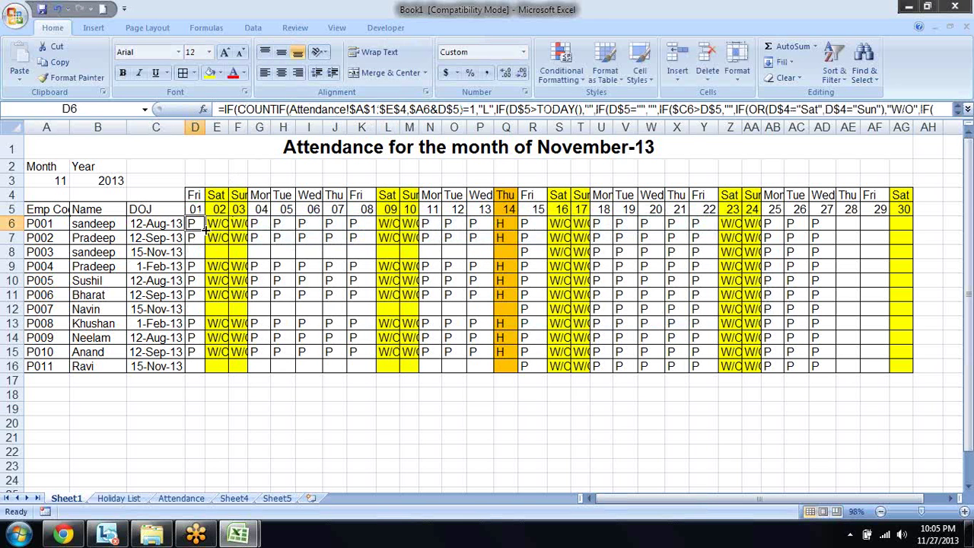
pyautogui.moveTo(204, 228); pyautogui.dragTo(938, 227)
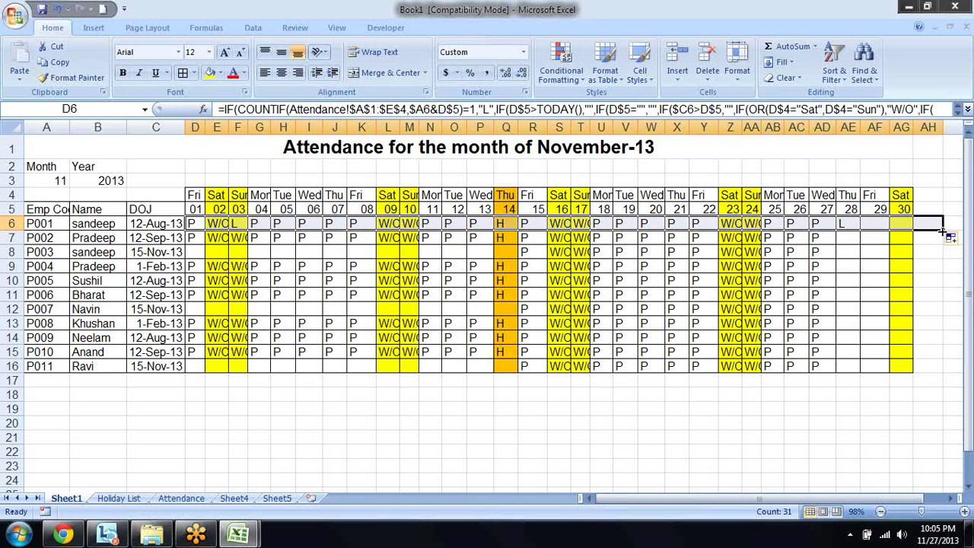
pyautogui.doubleClick(942, 228)
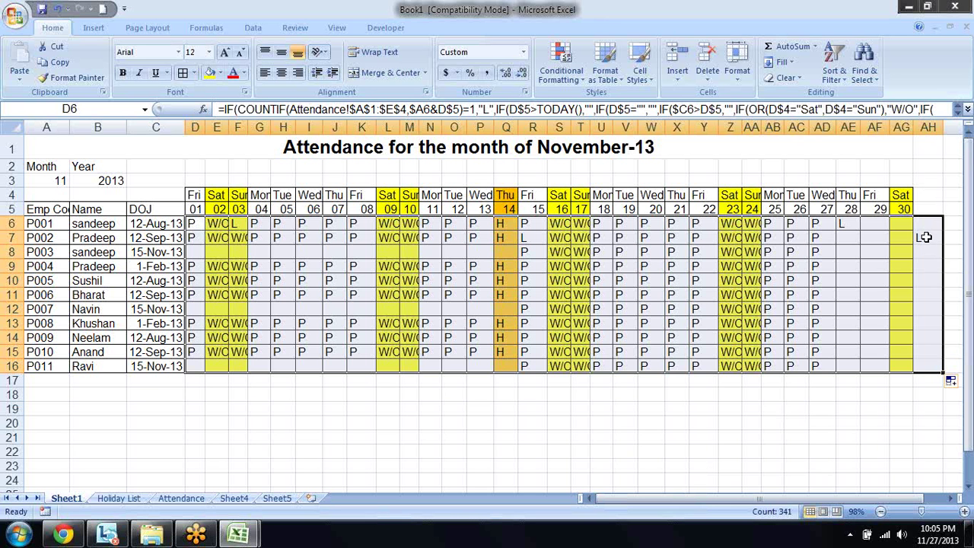
pyautogui.click(925, 237)
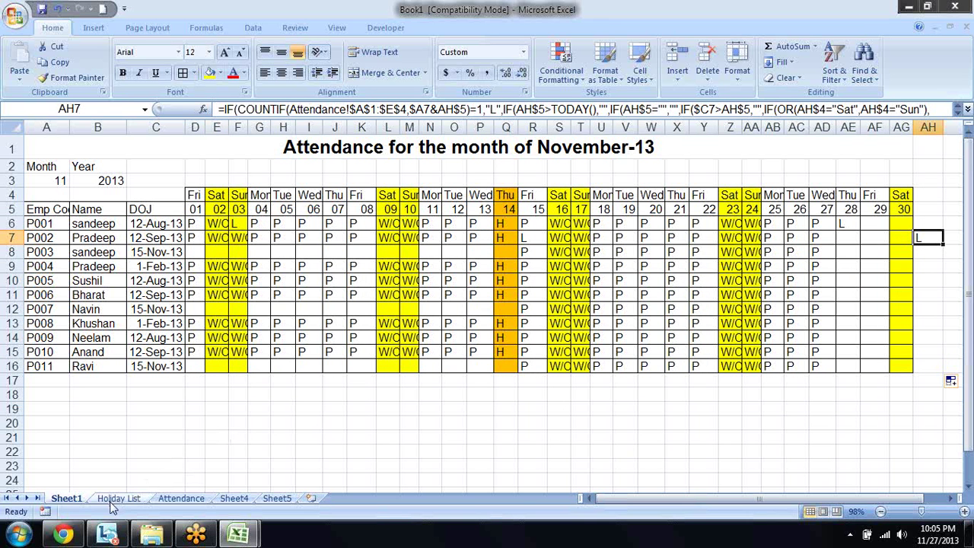
pyautogui.click(173, 500)
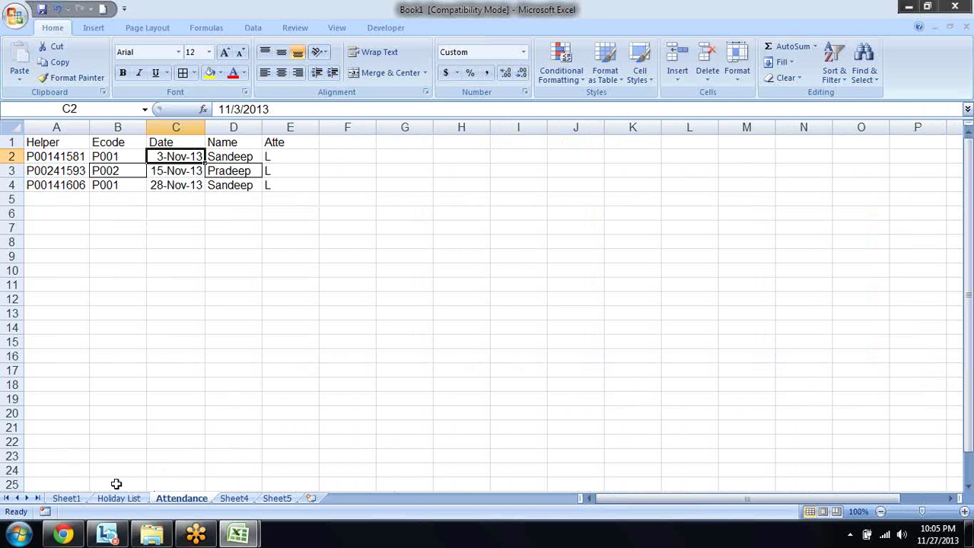
pyautogui.click(73, 500)
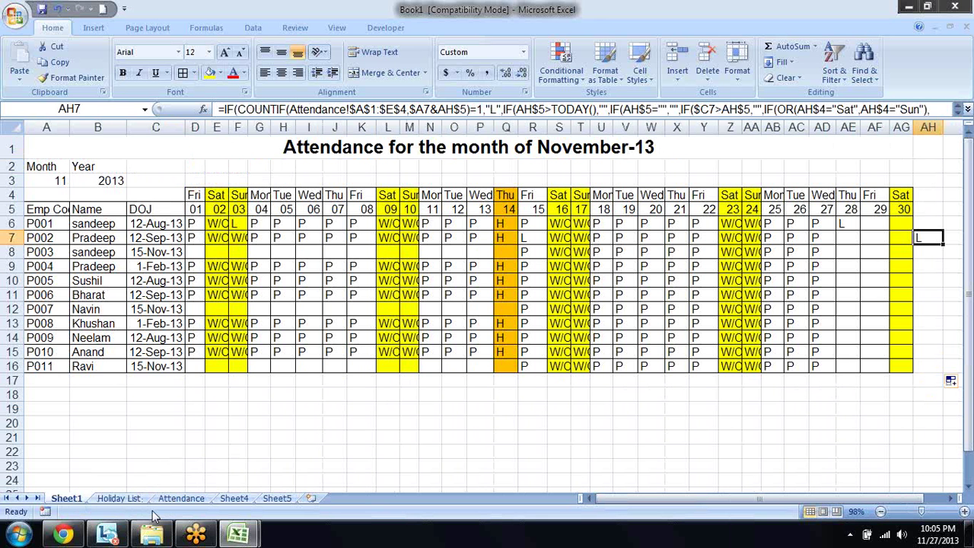
pyautogui.press('Up')
pyautogui.press('Up')
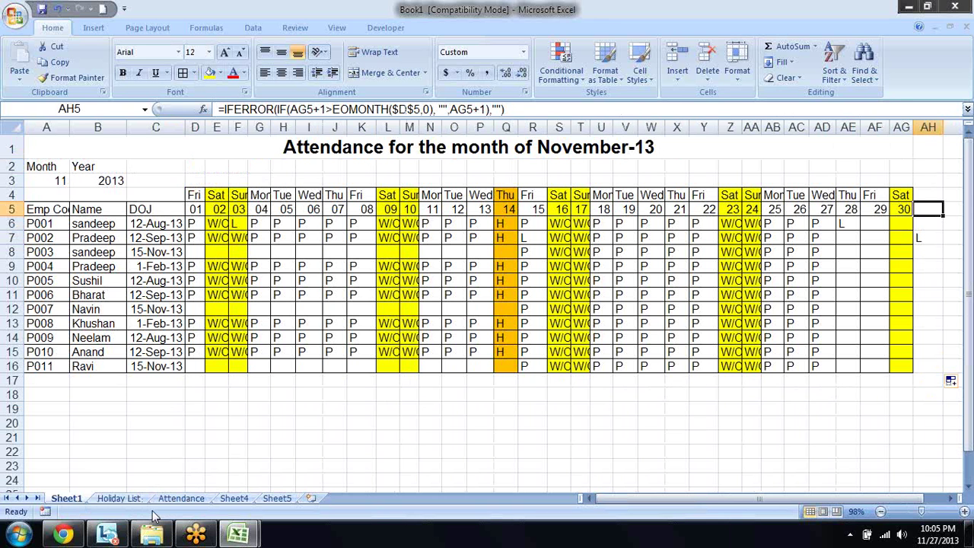
pyautogui.press('Down')
pyautogui.press('Down')
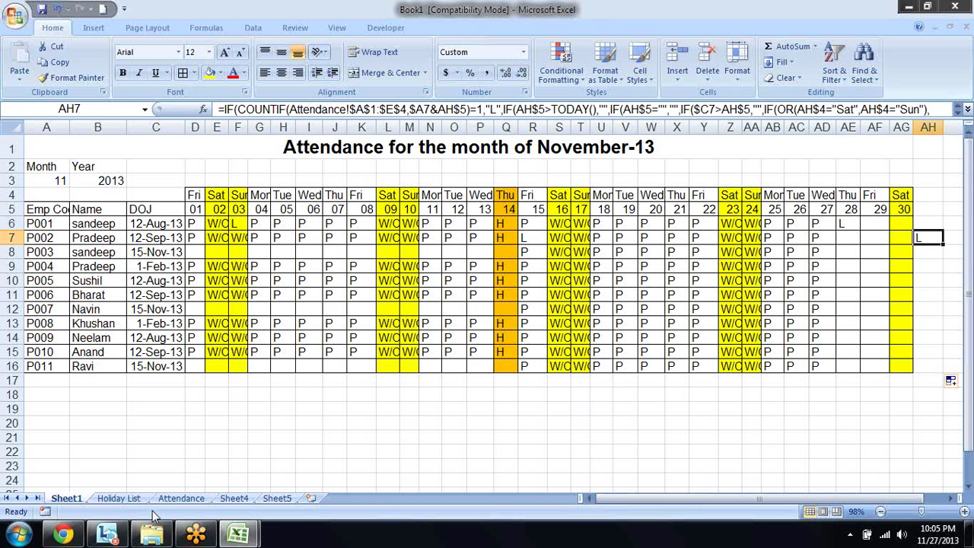
pyautogui.press('Down')
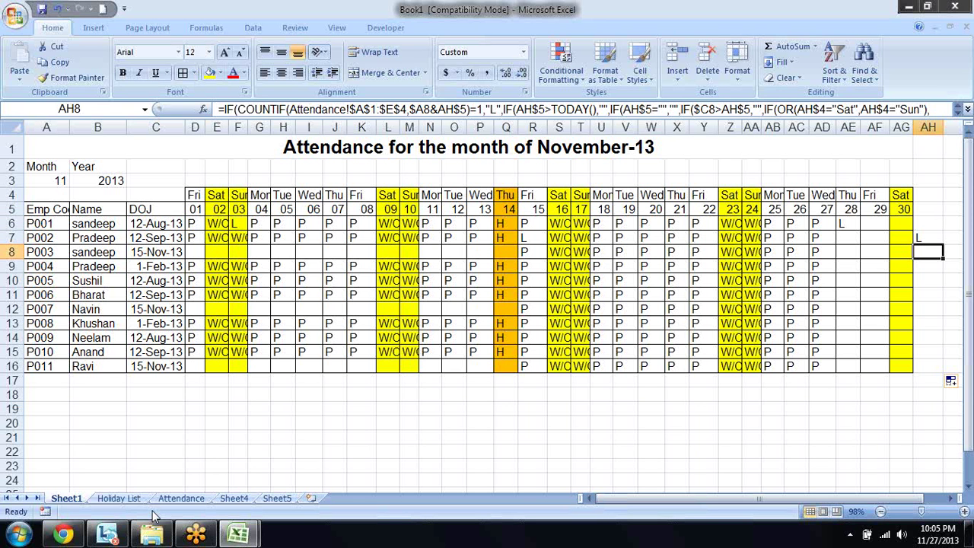
pyautogui.press('Down')
pyautogui.press('Down')
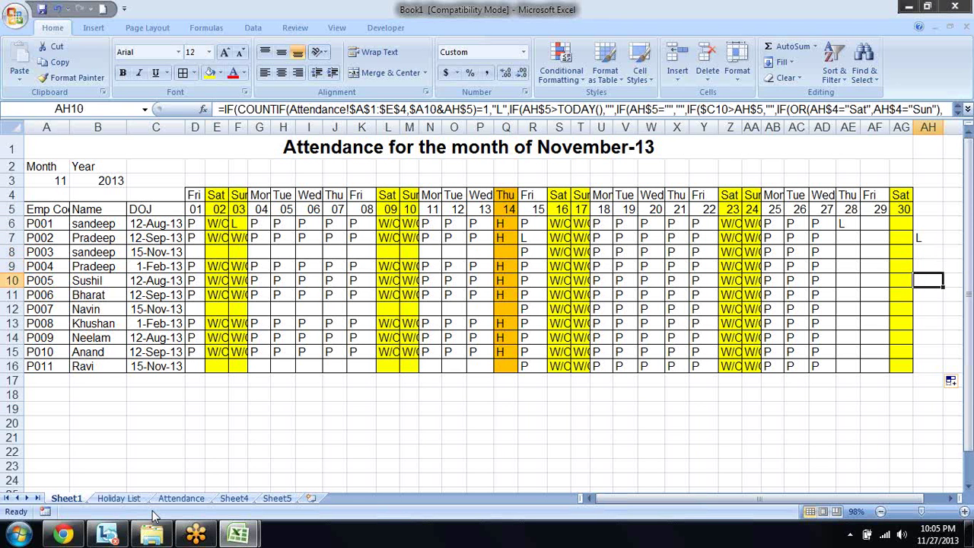
pyautogui.press('Down')
pyautogui.press('Left')
pyautogui.press('Left')
pyautogui.press('Left')
pyautogui.press('Left')
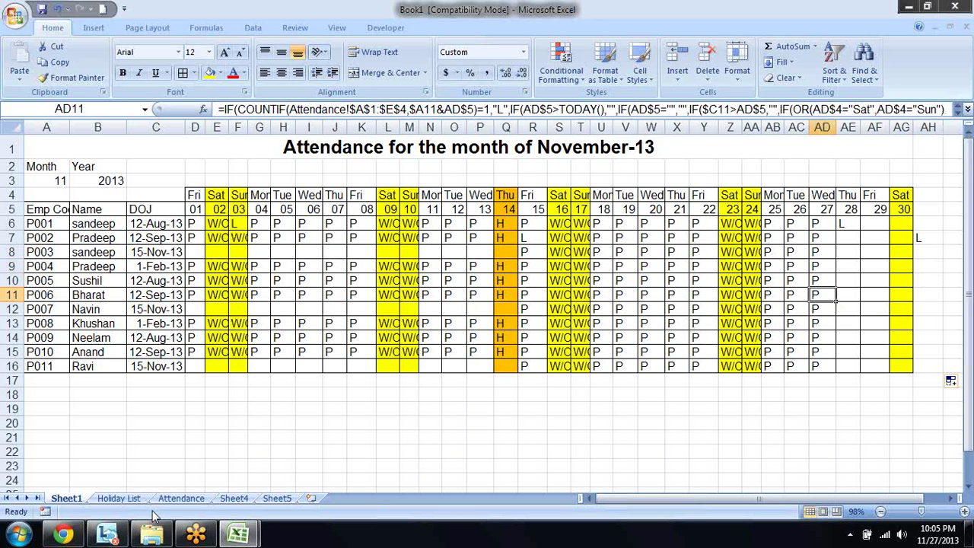
pyautogui.press('Right')
pyautogui.press('Right')
pyautogui.press('Right')
pyautogui.press('Right')
pyautogui.press('Up')
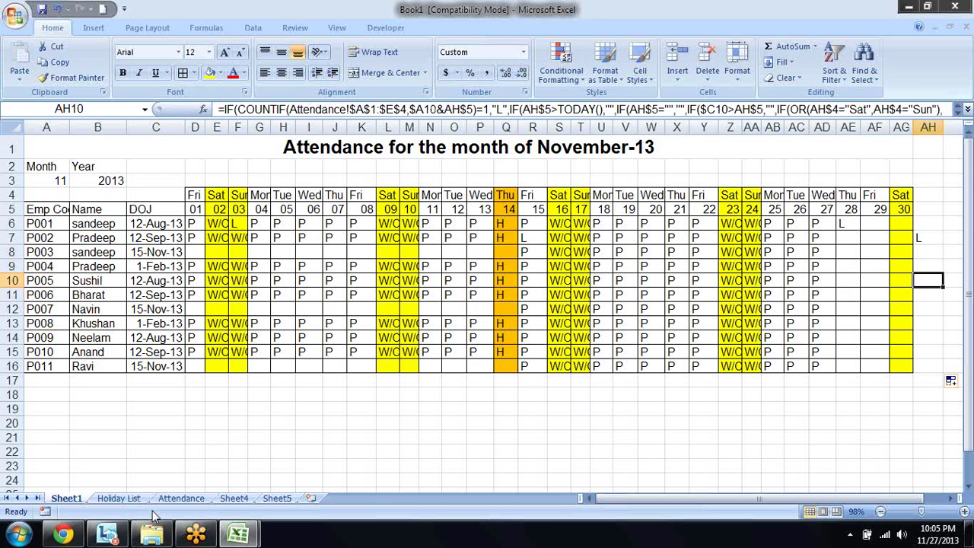
pyautogui.press('Up')
pyautogui.press('Up')
pyautogui.press('Up')
pyautogui.press('Up')
pyautogui.press('Up')
pyautogui.press('Down')
pyautogui.press('Down')
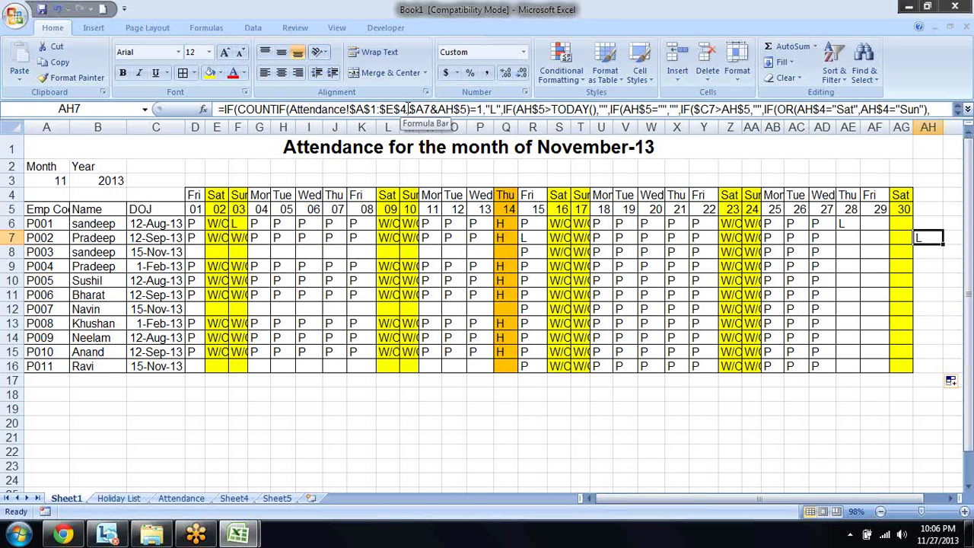
# - Correct D6's leave-lookup reference from $E$4 to $A$4
pyautogui.click(412, 109)
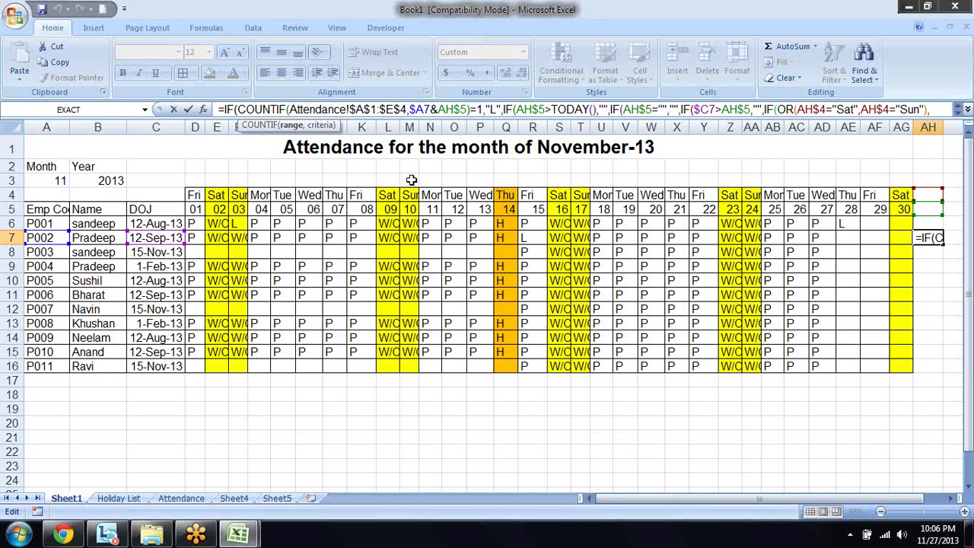
pyautogui.press('Escape')
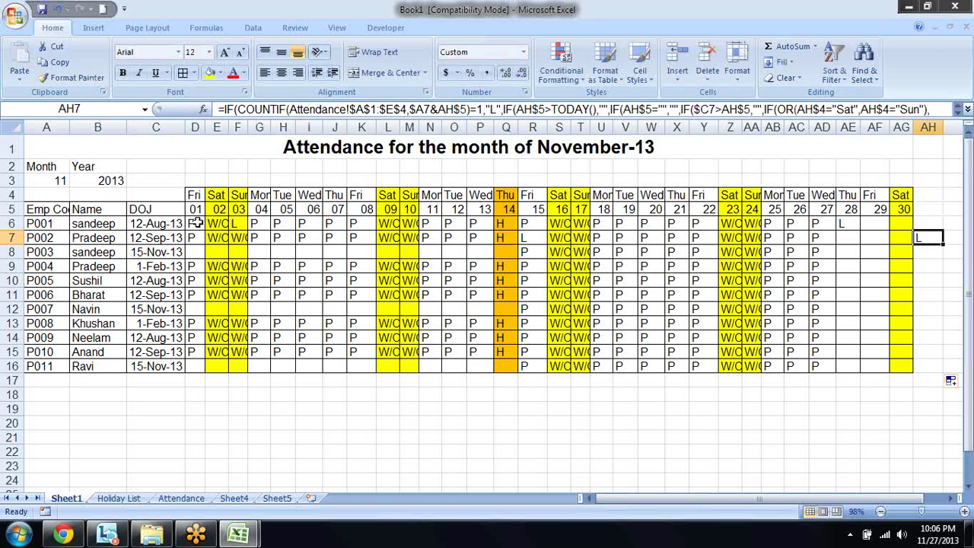
pyautogui.click(196, 223)
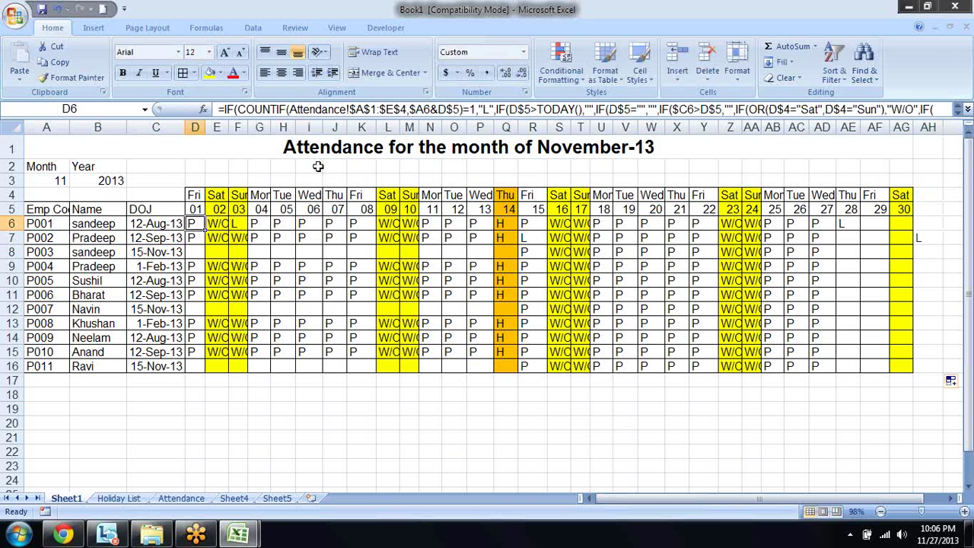
pyautogui.click(383, 109)
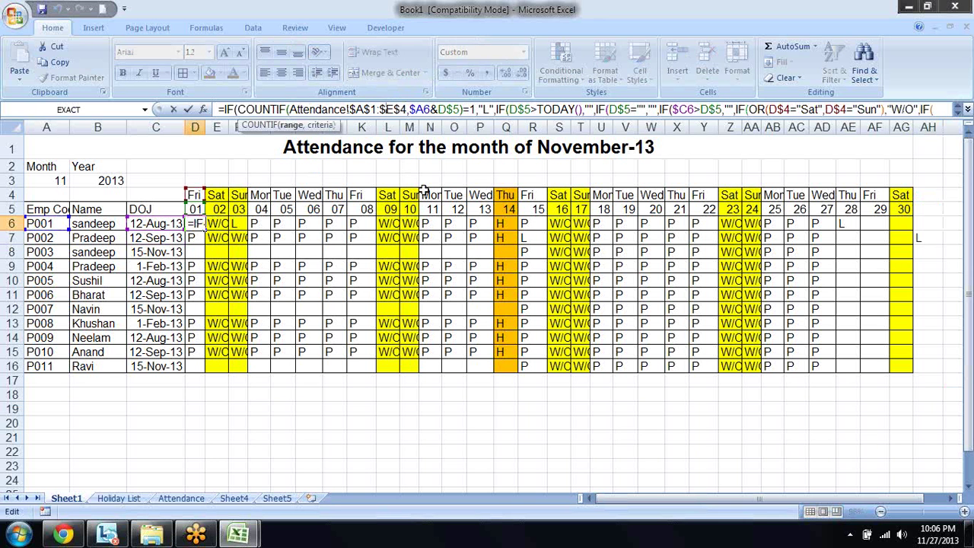
pyautogui.write('a')
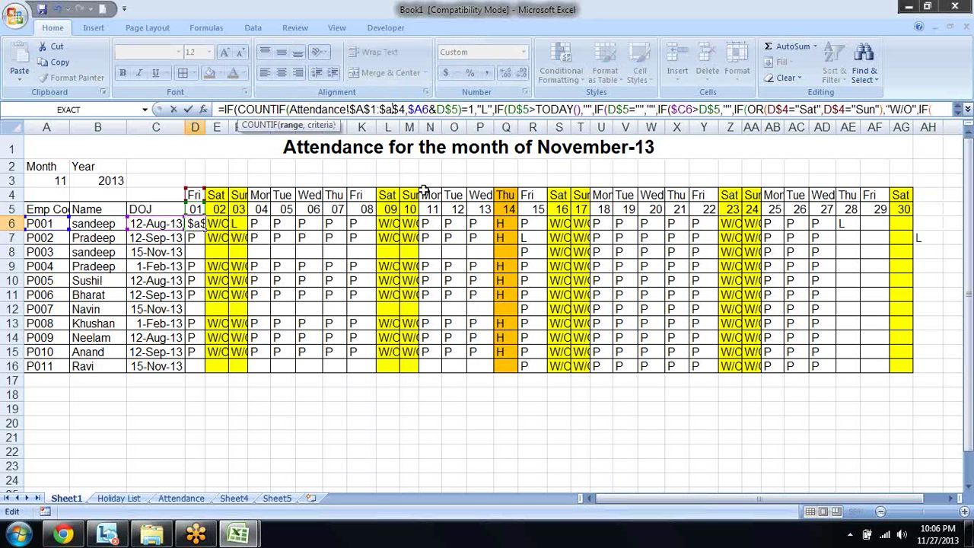
pyautogui.press('Return')
pyautogui.press('Up')
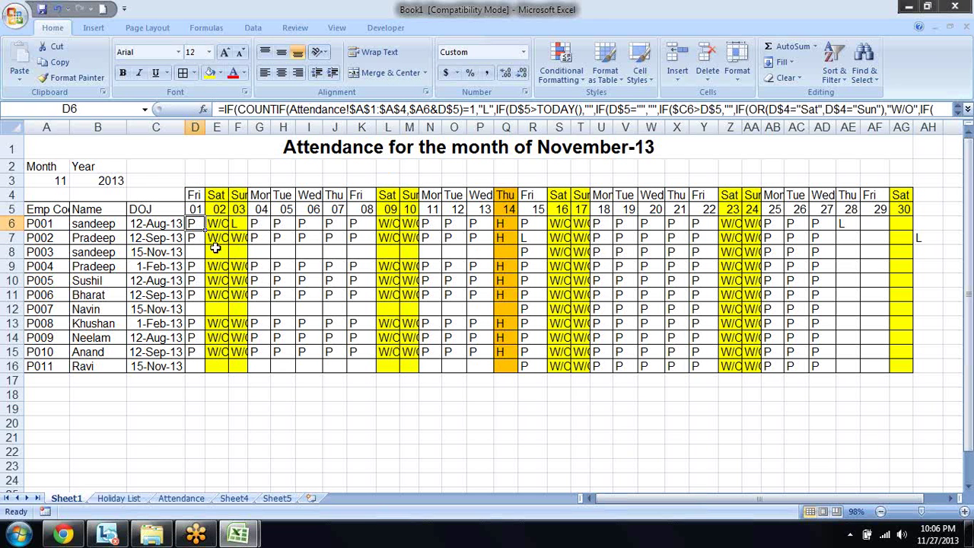
# - Refill the corrected D6 formula across to AH6 and down to row 16
pyautogui.moveTo(204, 230); pyautogui.dragTo(929, 224)
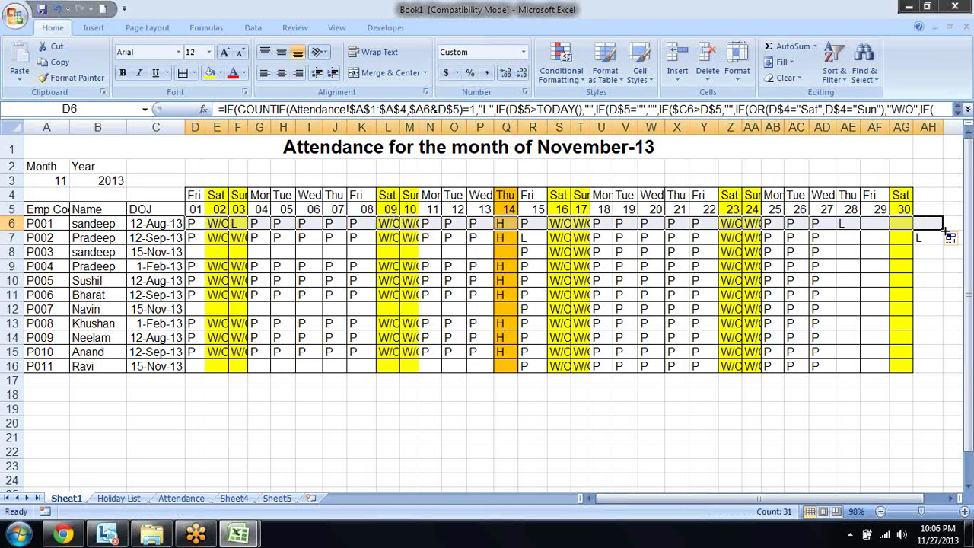
pyautogui.doubleClick(943, 228)
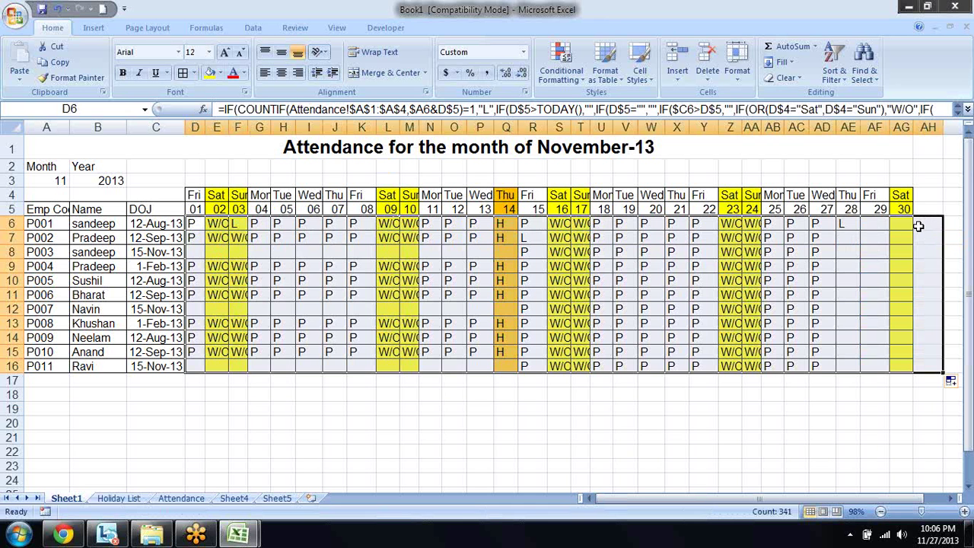
pyautogui.click(880, 226)
pyautogui.click(844, 223)
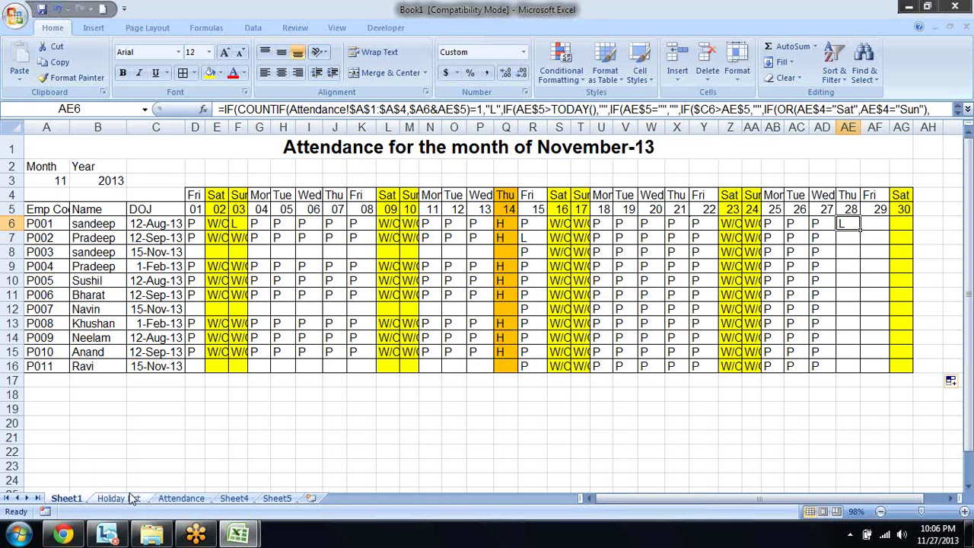
# - Enter 26-Nov-13 as the leave date in C4 of the Attendance sheet
pyautogui.click(182, 498)
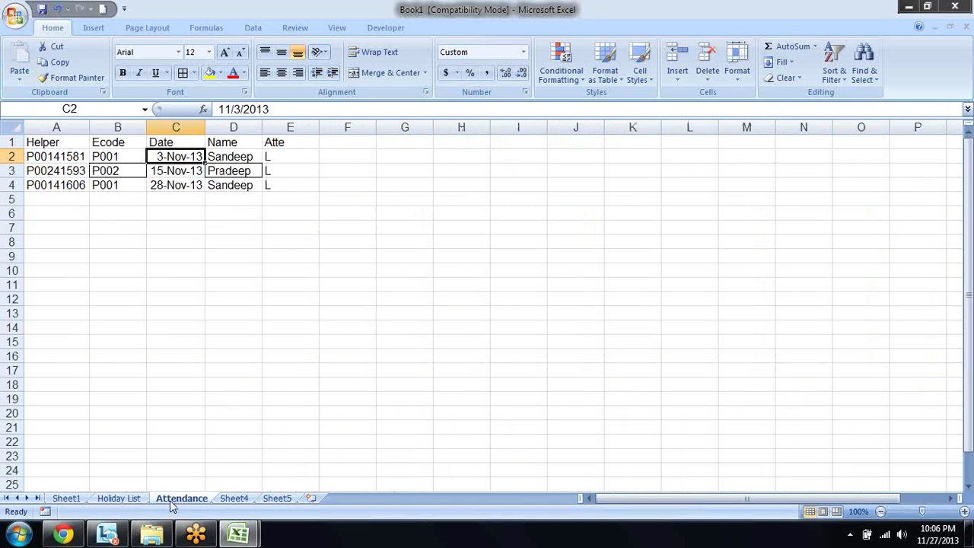
pyautogui.press('Down')
pyautogui.press('Down')
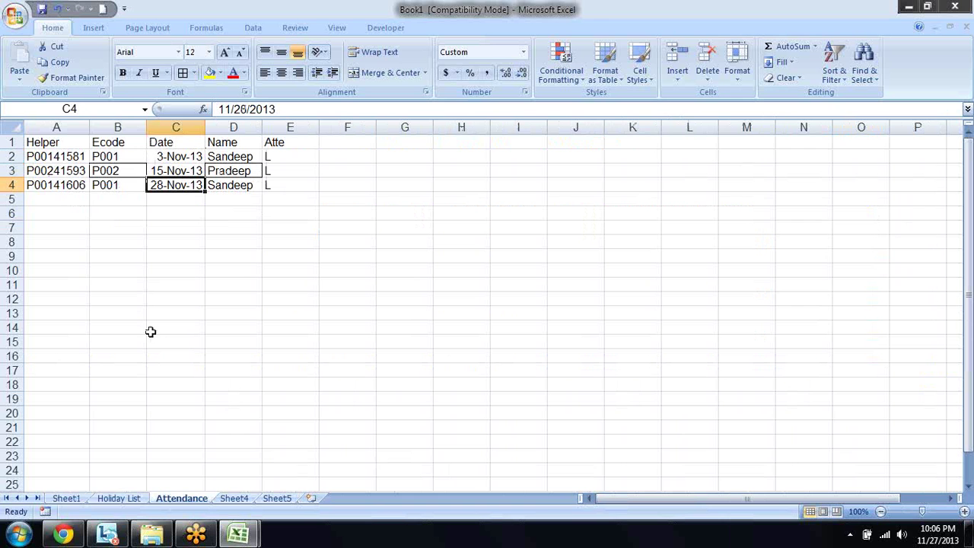
pyautogui.write('26-')
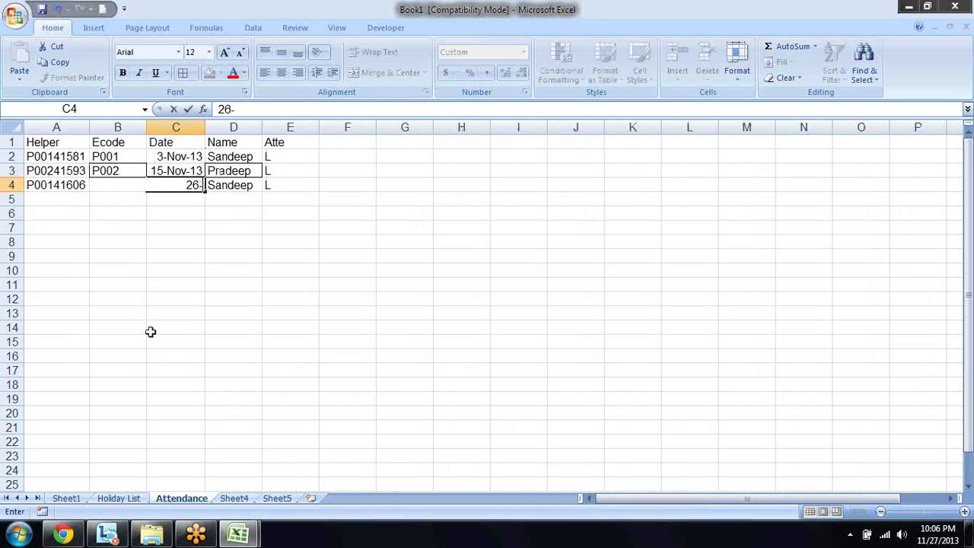
pyautogui.write('nov-13')
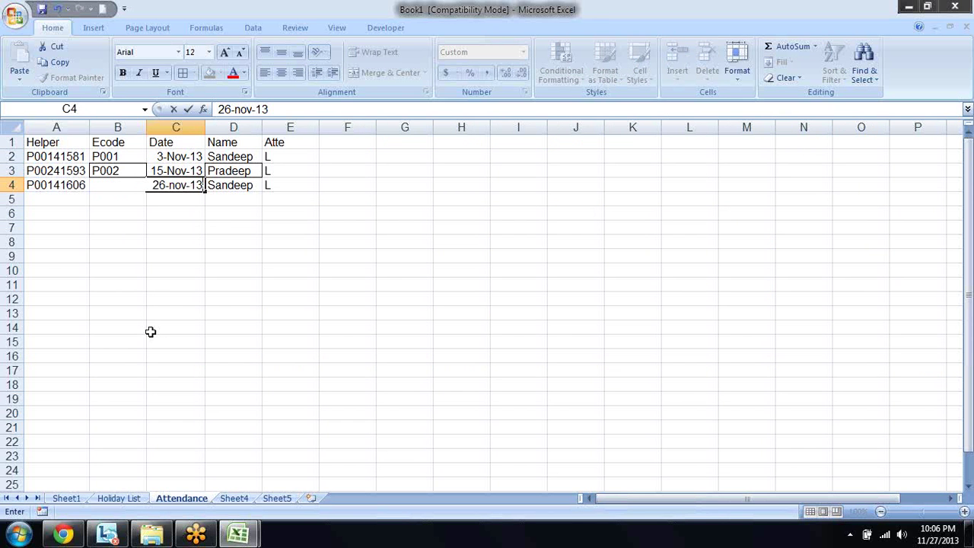
pyautogui.press('Return')
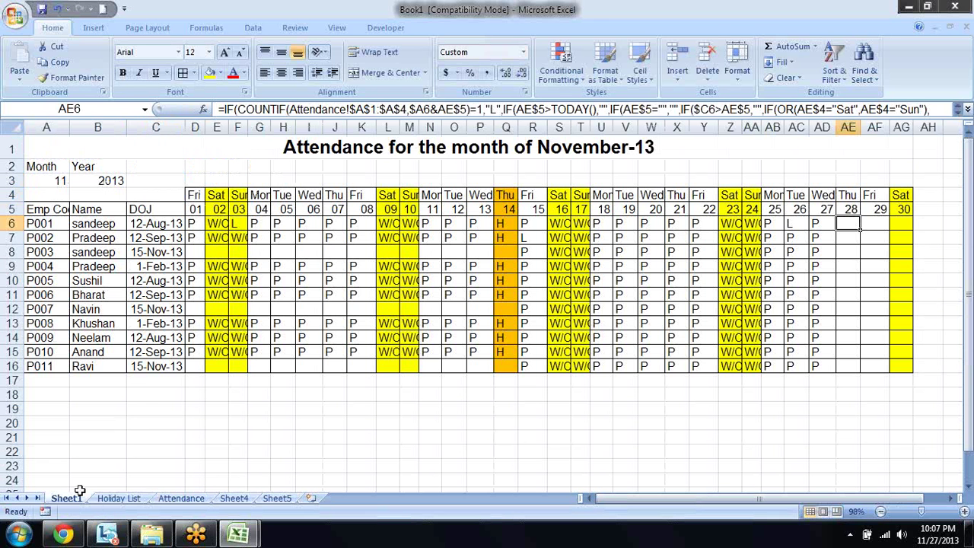
# - Review P001's row 6 marks on Sheet1 back to D6
pyautogui.click(67, 498)
pyautogui.press('Left')
pyautogui.press('Left')
pyautogui.press('Left')
pyautogui.press('Left')
pyautogui.press('Left')
pyautogui.press('Left')
pyautogui.press('Left')
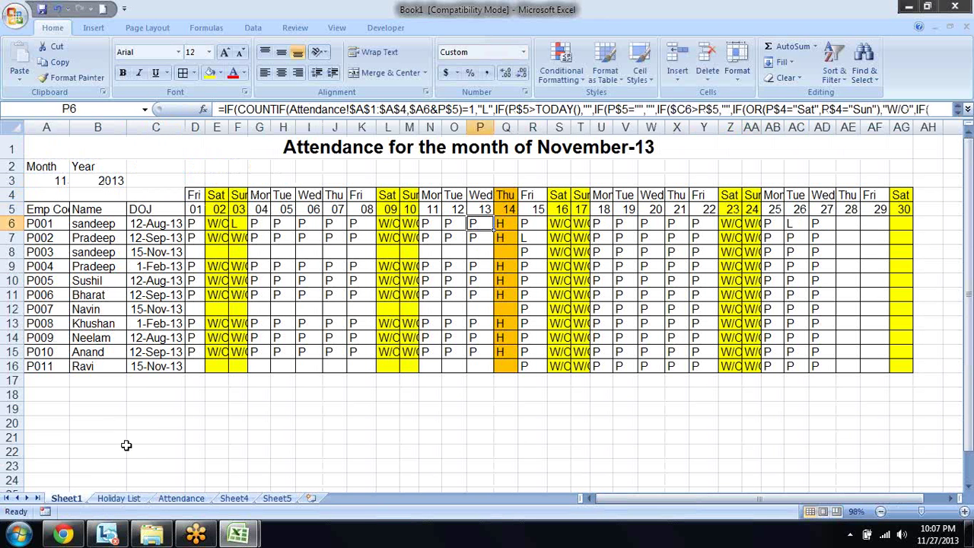
pyautogui.press('Left')
pyautogui.press('Left')
pyautogui.press('Left')
pyautogui.press('Left')
pyautogui.press('Left')
pyautogui.press('Left')
pyautogui.press('Left')
pyautogui.press('Left')
pyautogui.press('Left')
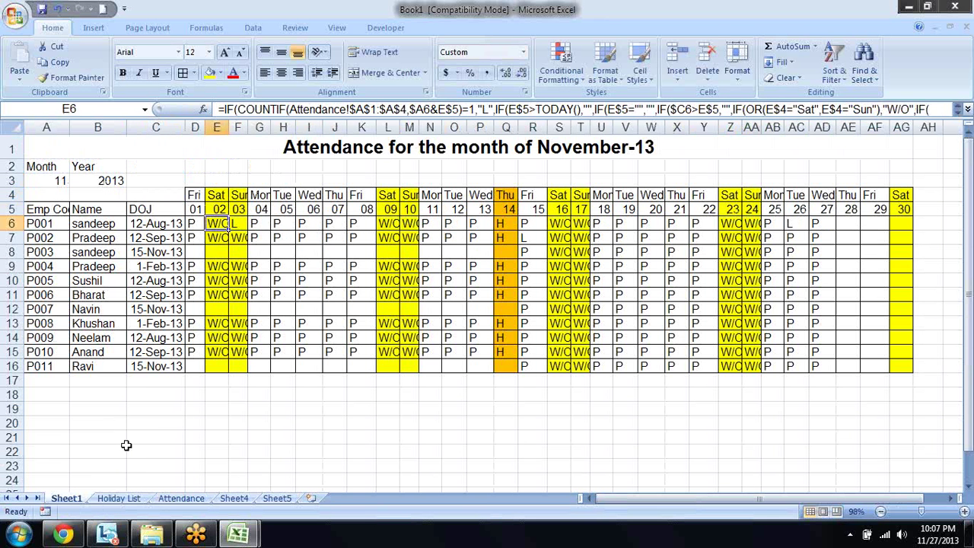
pyautogui.press('Left')
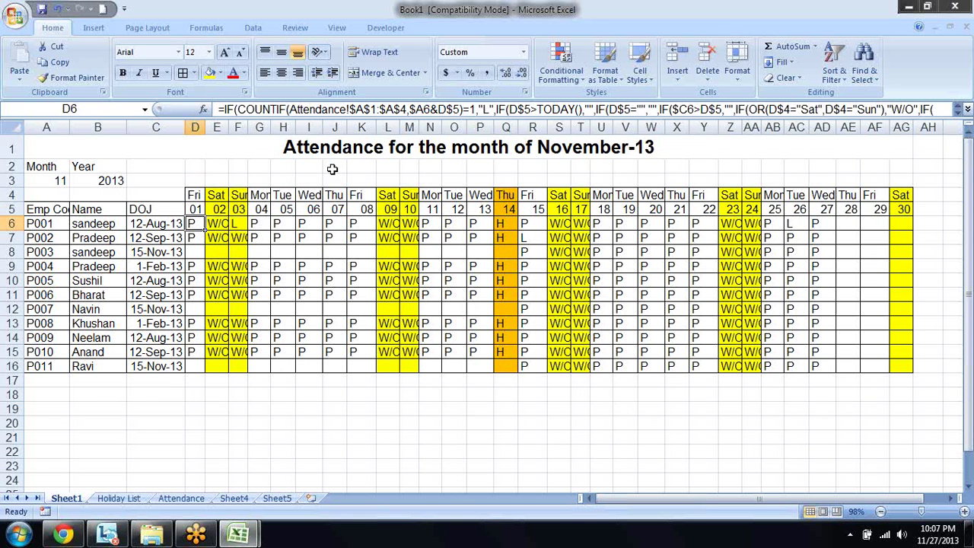
# - Start a new formula-based conditional formatting rule with =d6="L"
pyautogui.click(572, 76)
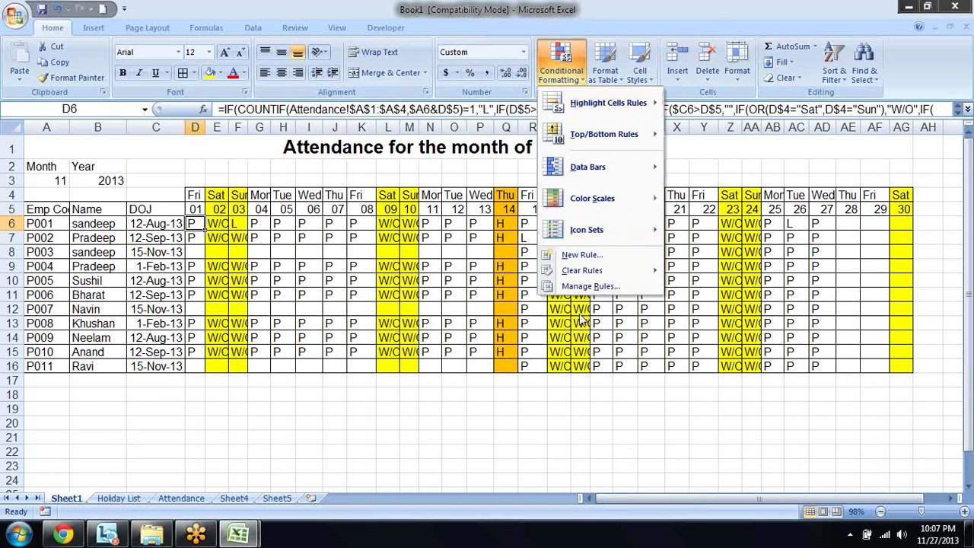
pyautogui.click(583, 256)
pyautogui.click(423, 149)
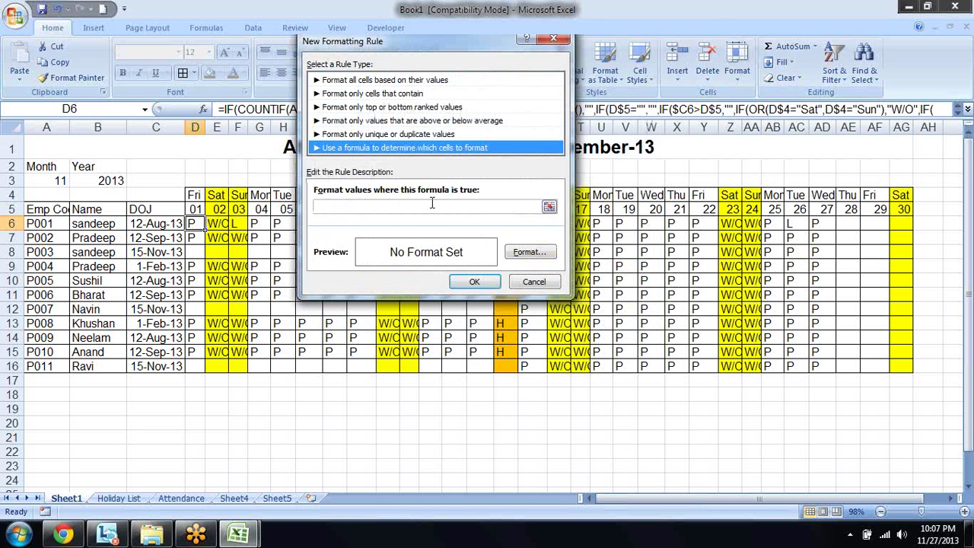
pyautogui.click(426, 208)
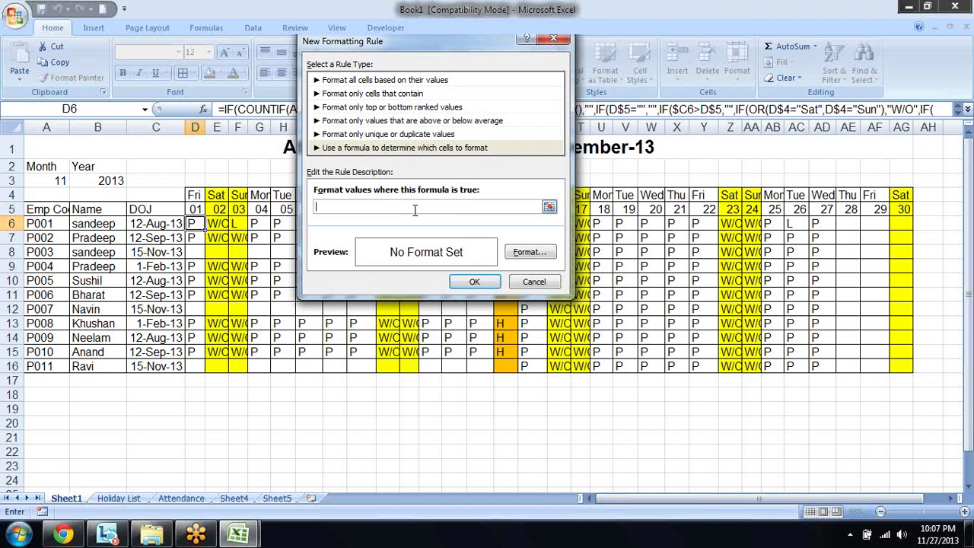
pyautogui.write('=d6="L')
# - Attempt to set the rule's format, dismiss the resource errors, and cancel the rule
pyautogui.click(531, 254)
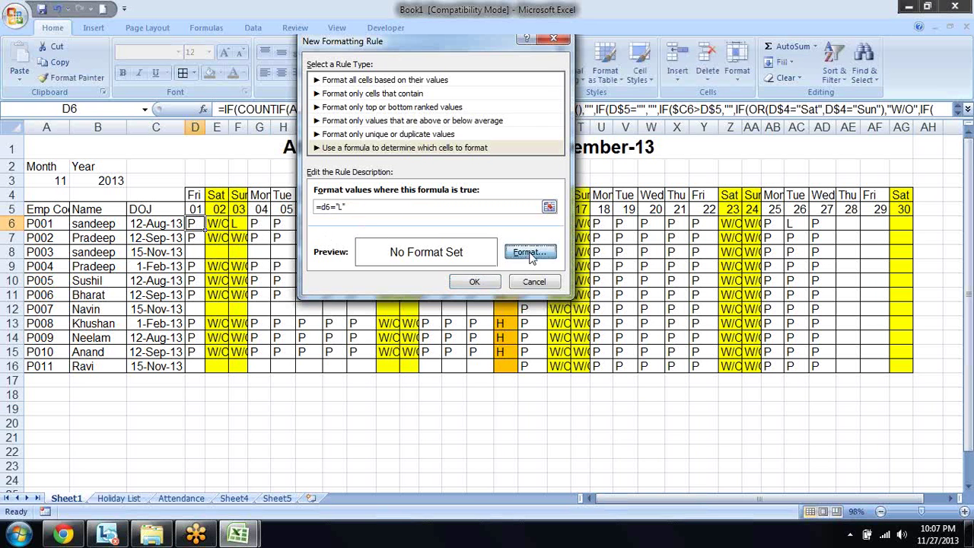
pyautogui.click(620, 318)
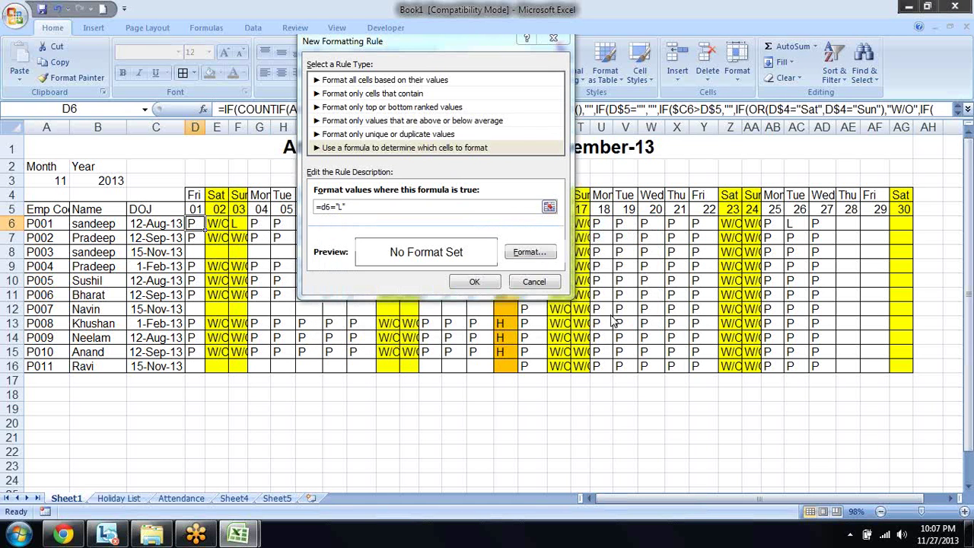
pyautogui.click(343, 206)
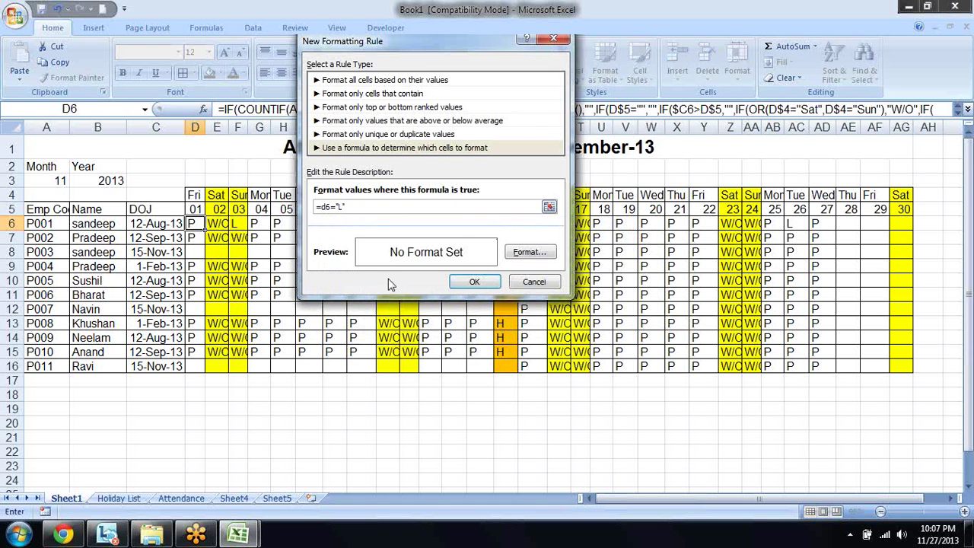
pyautogui.click(528, 256)
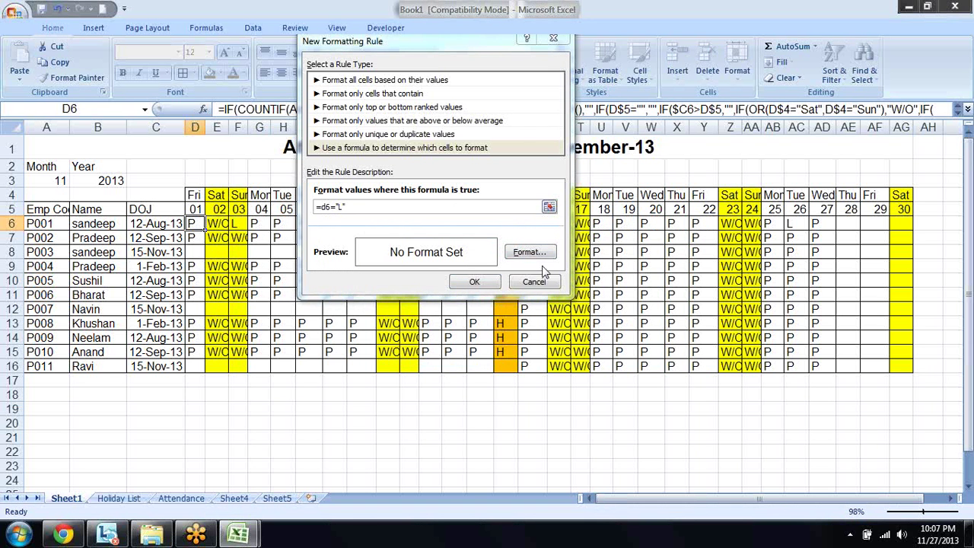
pyautogui.click(533, 281)
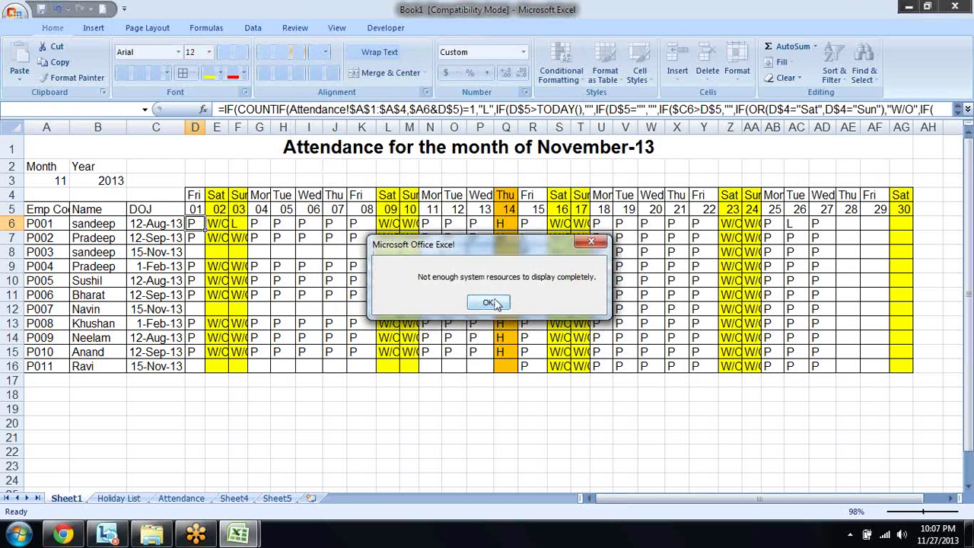
pyautogui.click(487, 304)
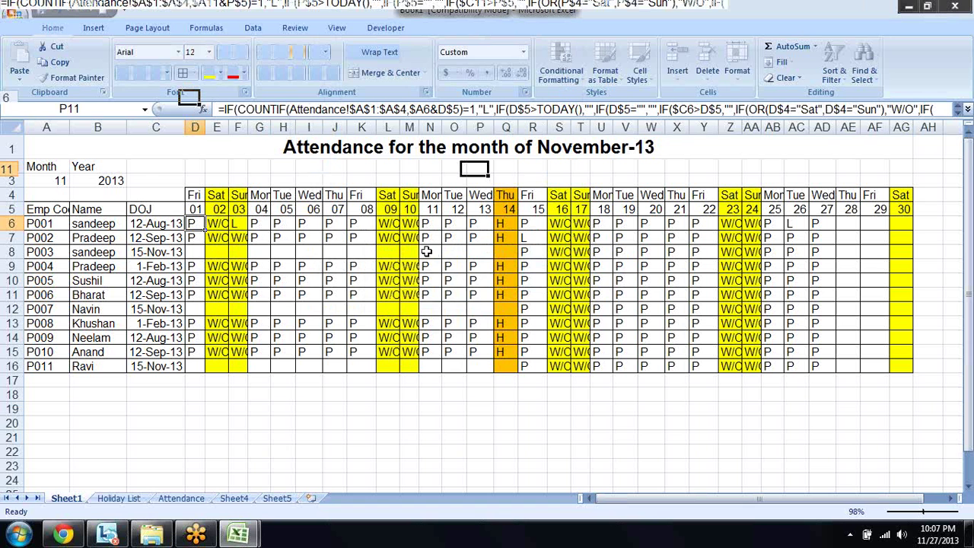
pyautogui.click(390, 279)
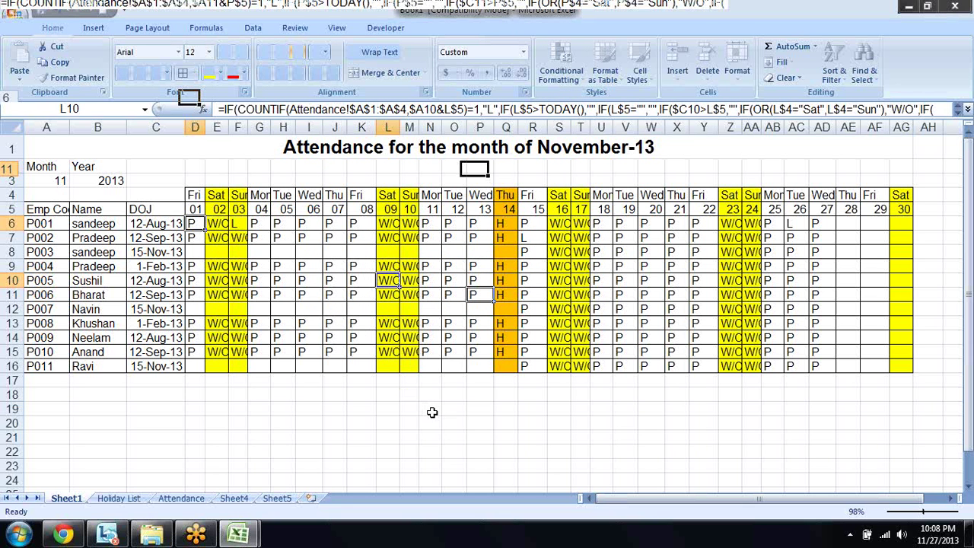
pyautogui.press('Down')
pyautogui.press('Down')
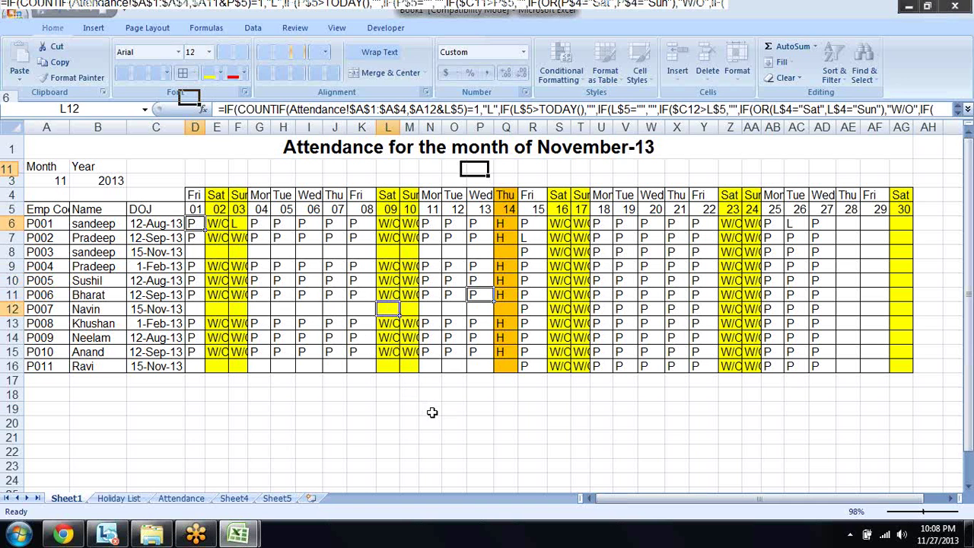
pyautogui.click(344, 244)
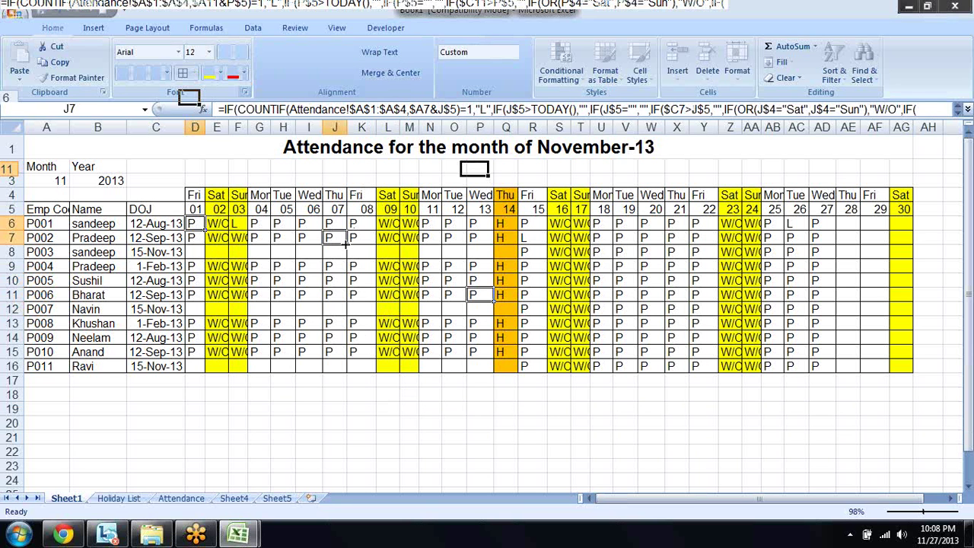
pyautogui.click(259, 208)
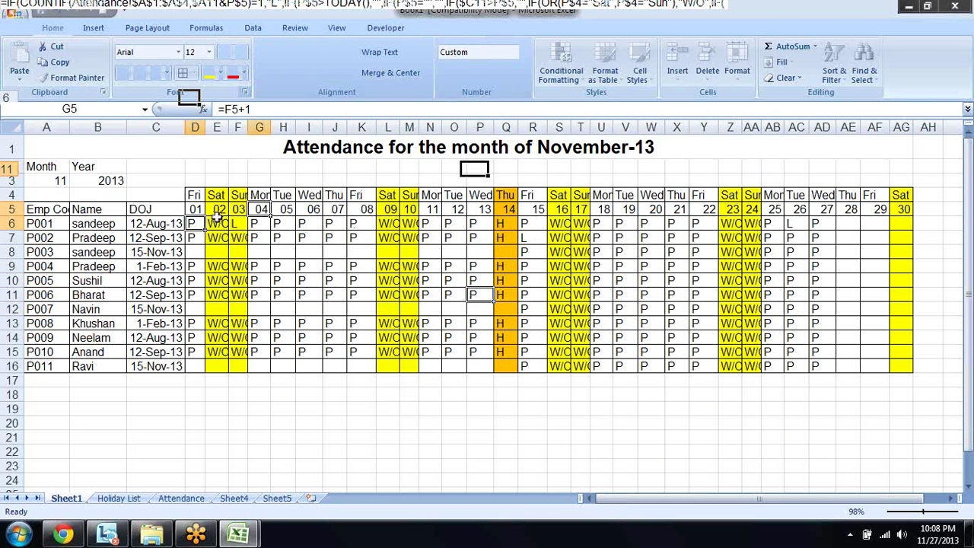
pyautogui.click(185, 224)
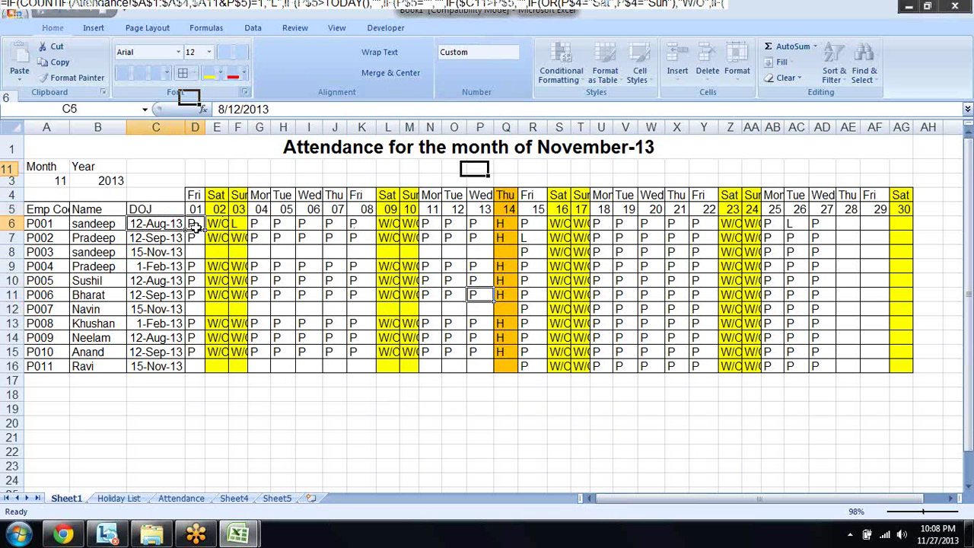
pyautogui.click(194, 226)
pyautogui.press('Right')
pyautogui.press('Right')
pyautogui.press('Right')
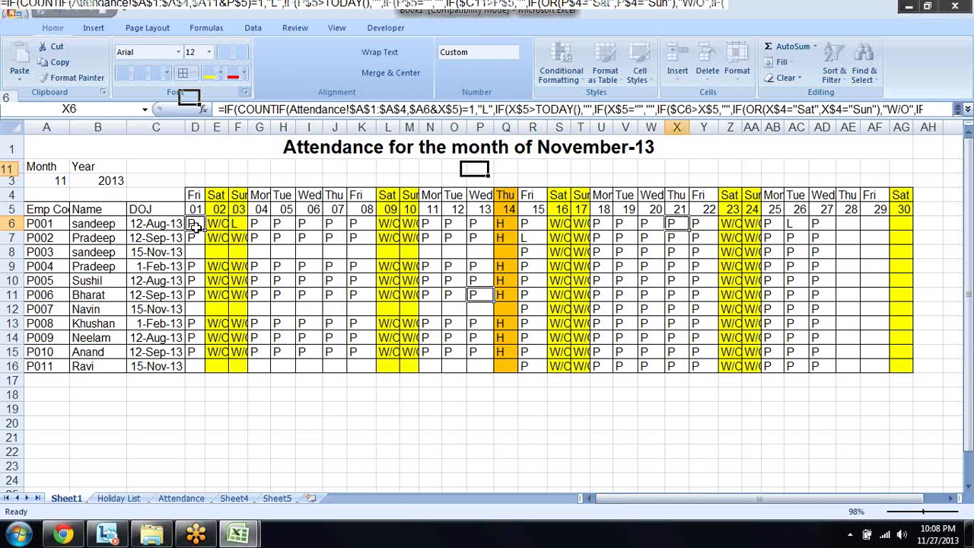
pyautogui.press('Right')
pyautogui.press('Right')
pyautogui.press('Right')
pyautogui.press('Left')
pyautogui.press('Left')
pyautogui.press('Left')
pyautogui.press('Left')
pyautogui.press('Left')
pyautogui.press('Left')
pyautogui.press('Left')
pyautogui.press('Left')
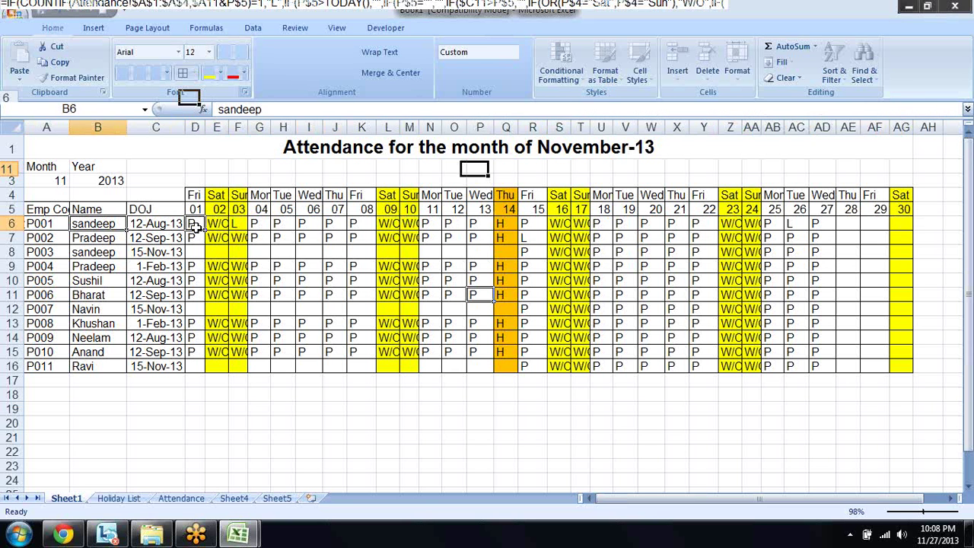
pyautogui.press('Right')
pyautogui.press('Right')
pyautogui.press('Right')
pyautogui.press('Right')
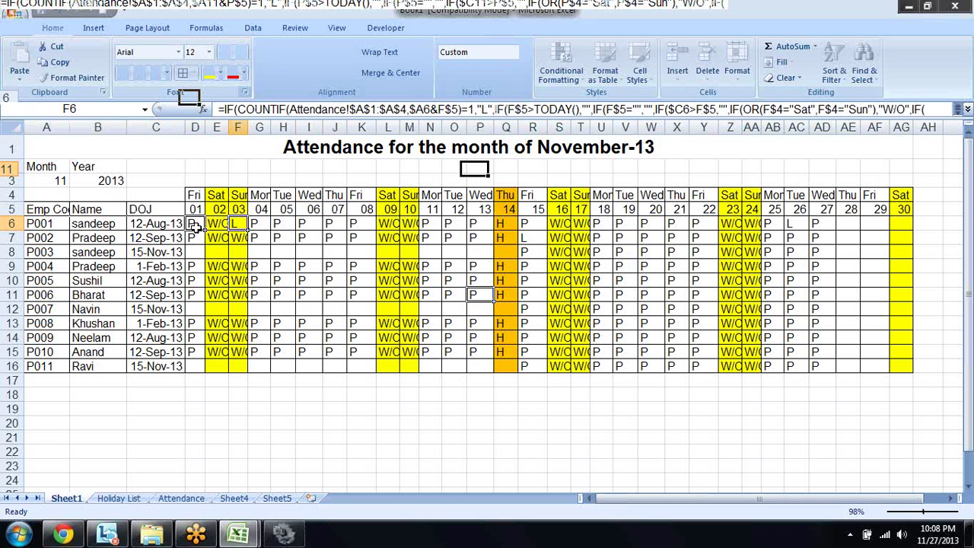
pyautogui.press('Left')
pyautogui.press('Left')
pyautogui.press('Right')
pyautogui.press('Right')
pyautogui.press('Right')
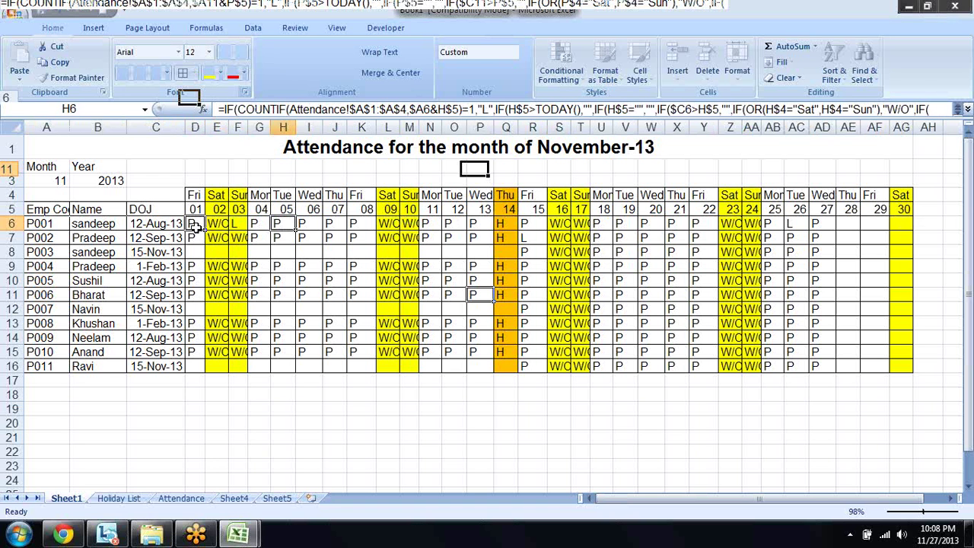
pyautogui.press('Left')
pyautogui.press('Left')
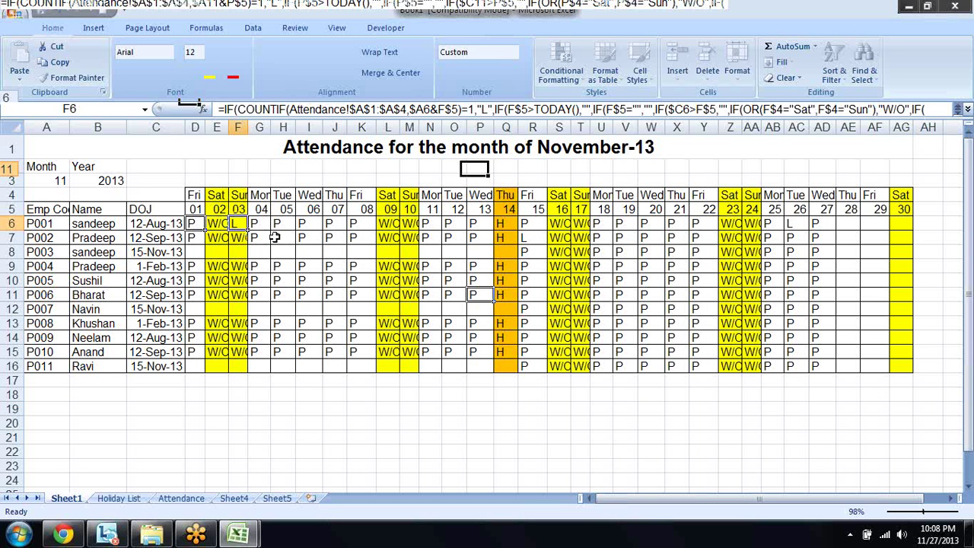
pyautogui.click(295, 252)
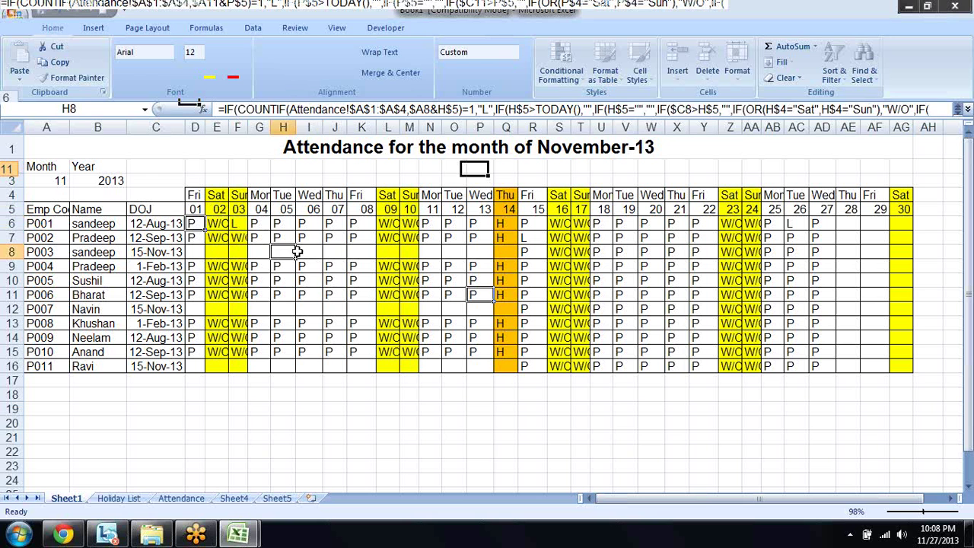
pyautogui.press('Home')
pyautogui.press('Up')
pyautogui.press('Up')
pyautogui.press('Up')
pyautogui.press('Up')
pyautogui.press('Up')
pyautogui.press('Up')
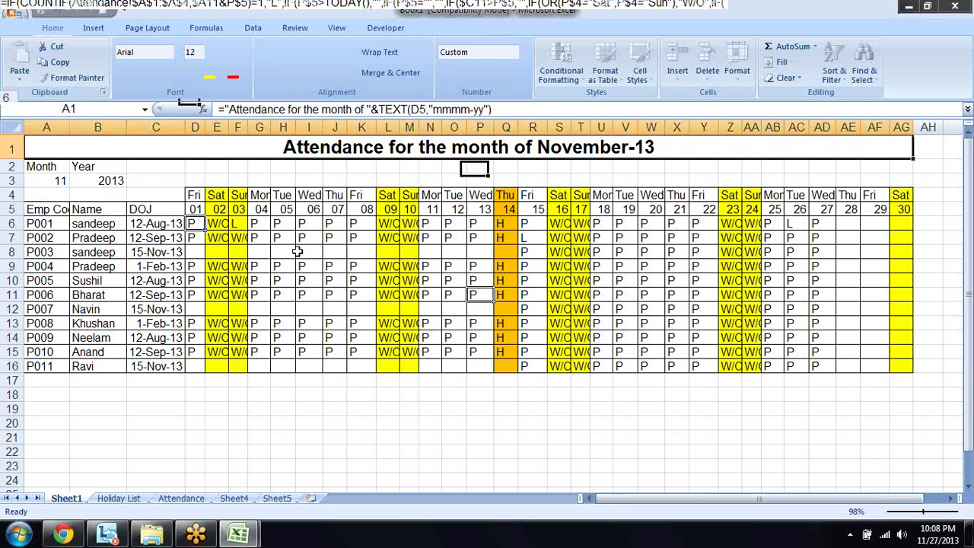
pyautogui.press('Right')
pyautogui.press('Down')
pyautogui.press('Down')
pyautogui.press('Down')
pyautogui.press('Down')
pyautogui.press('Down')
pyautogui.press('Left')
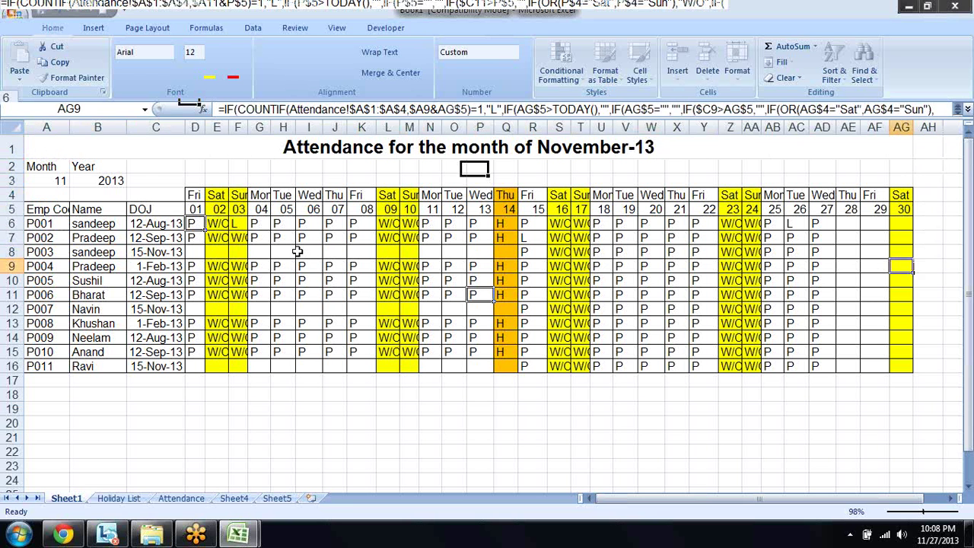
pyautogui.press('Left')
pyautogui.press('Left')
pyautogui.press('Left')
pyautogui.press('Left')
pyautogui.press('Left')
pyautogui.press('Left')
pyautogui.press('Up')
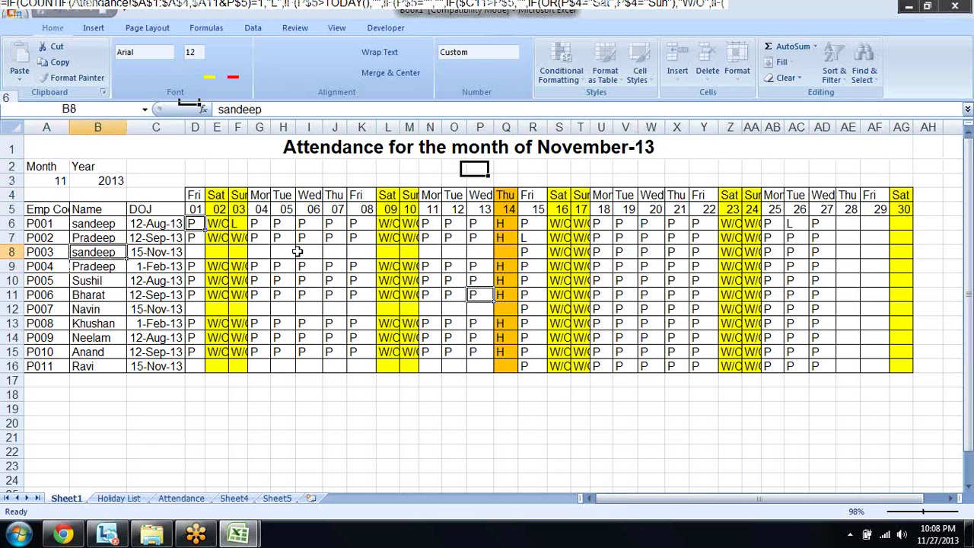
pyautogui.press('Up')
pyautogui.press('Up')
pyautogui.press('Up')
pyautogui.press('Down')
pyautogui.press('Down')
pyautogui.press('Down')
pyautogui.press('Down')
pyautogui.press('Down')
pyautogui.press('Down')
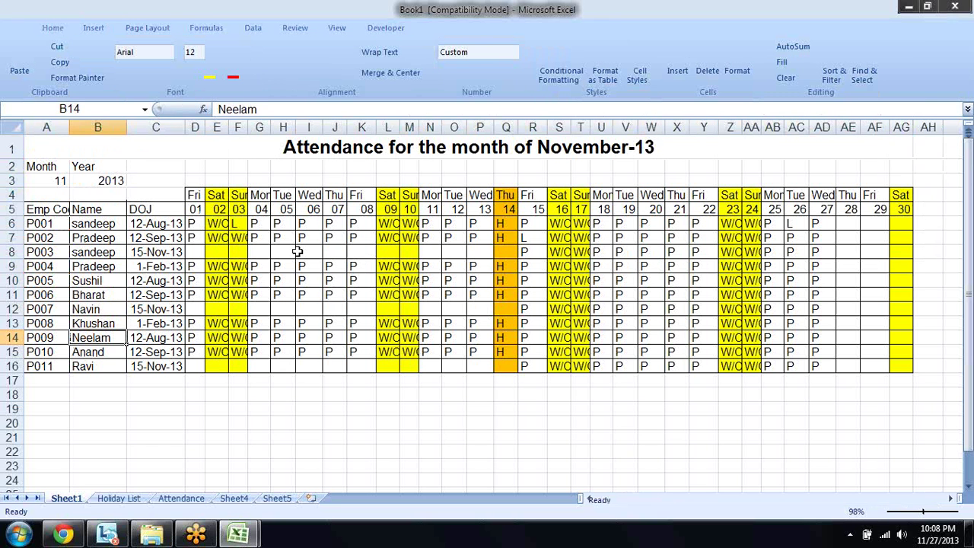
pyautogui.press('Up')
pyautogui.press('Up')
pyautogui.press('Up')
pyautogui.press('Right')
pyautogui.press('Right')
pyautogui.press('Right')
pyautogui.press('Right')
pyautogui.press('Down')
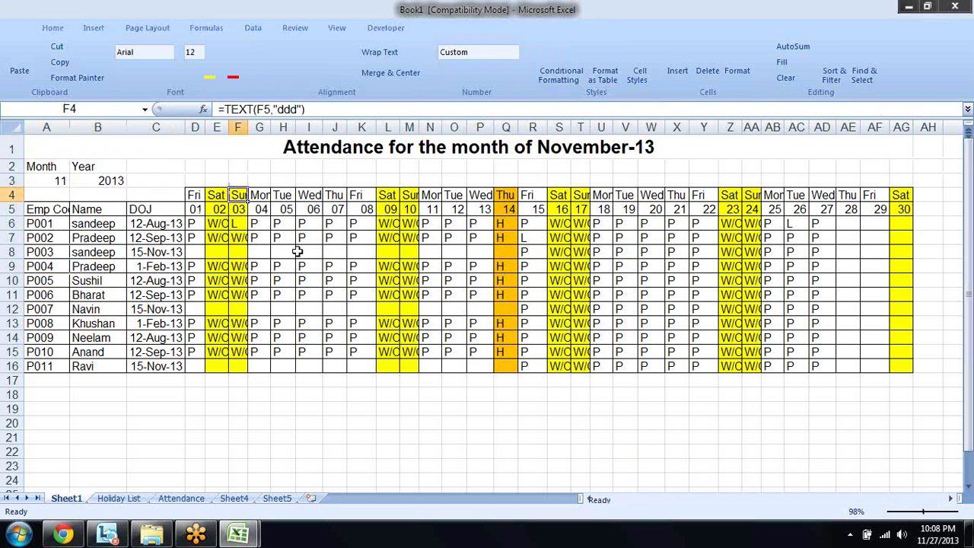
pyautogui.press('Down')
pyautogui.press('Down')
pyautogui.press('Down')
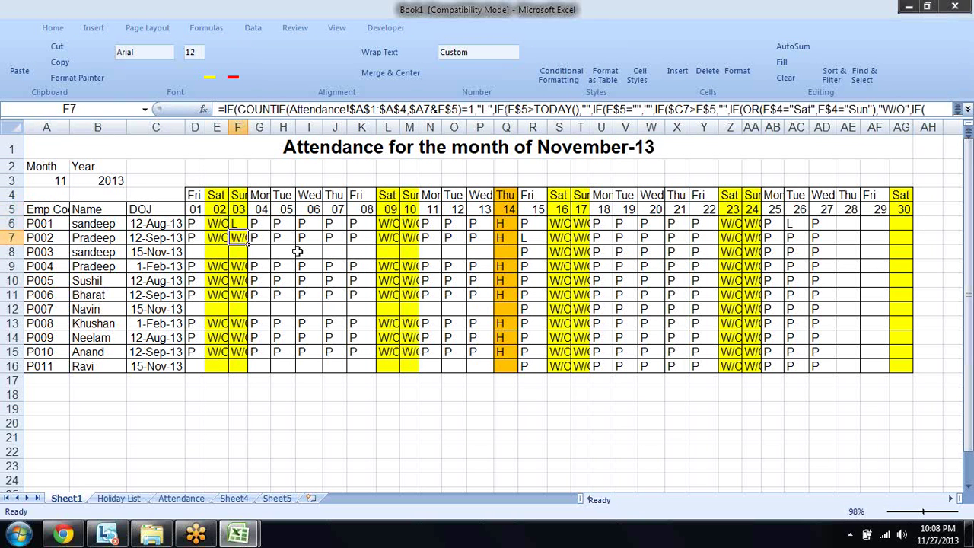
pyautogui.press('Right')
pyautogui.press('Right')
pyautogui.press('Right')
pyautogui.press('Right')
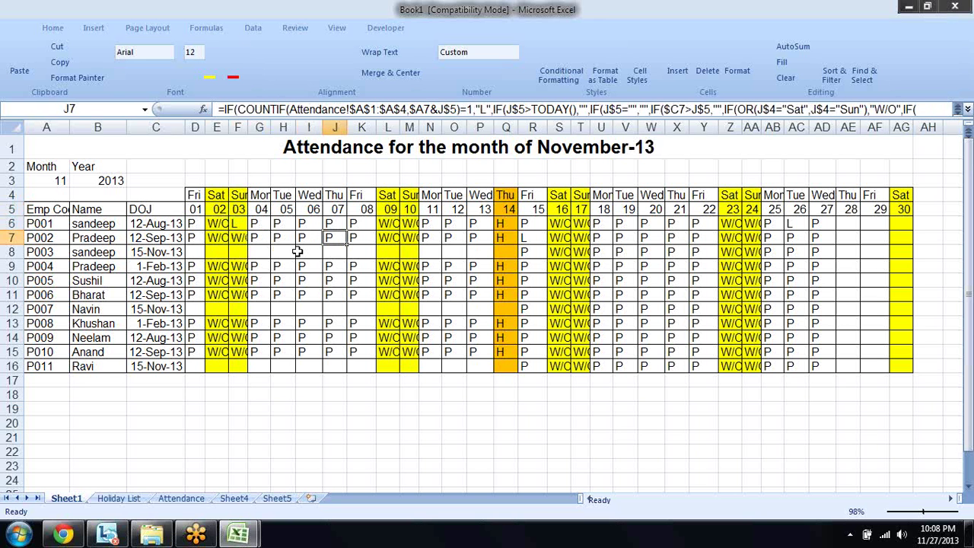
pyautogui.press('Right')
pyautogui.press('Right')
pyautogui.press('Right')
pyautogui.press('Right')
pyautogui.press('Right')
pyautogui.press('Right')
pyautogui.press('Right')
pyautogui.press('Right')
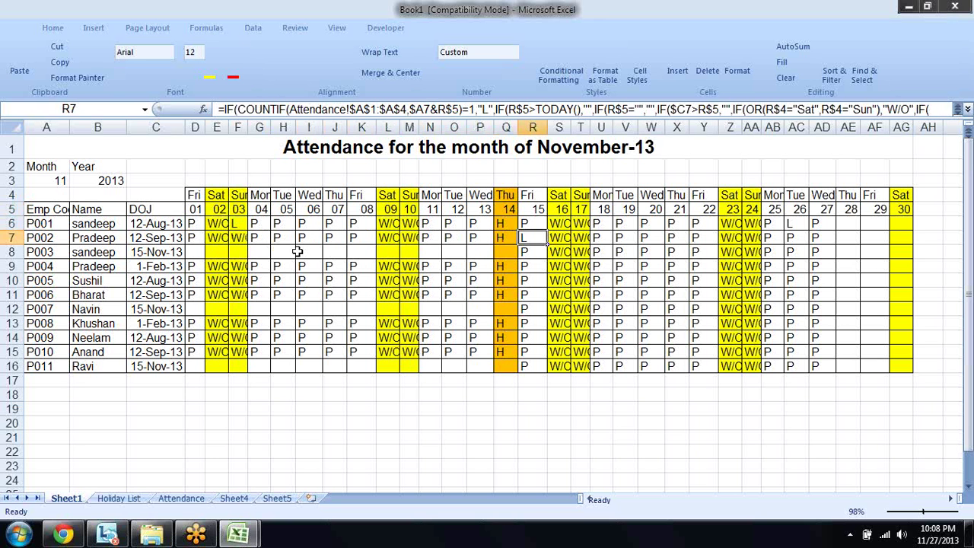
pyautogui.press('Right')
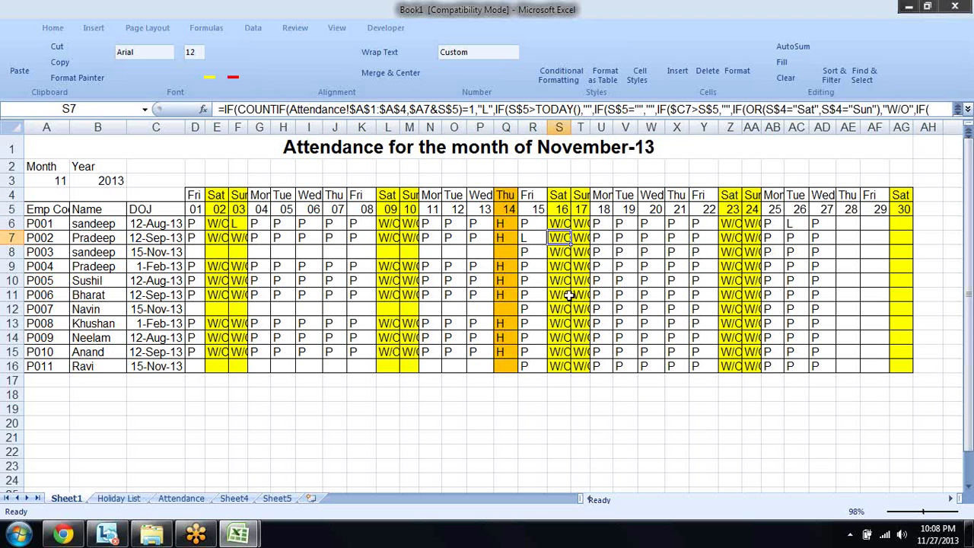
pyautogui.click(567, 295)
pyautogui.click(624, 285)
pyautogui.click(677, 282)
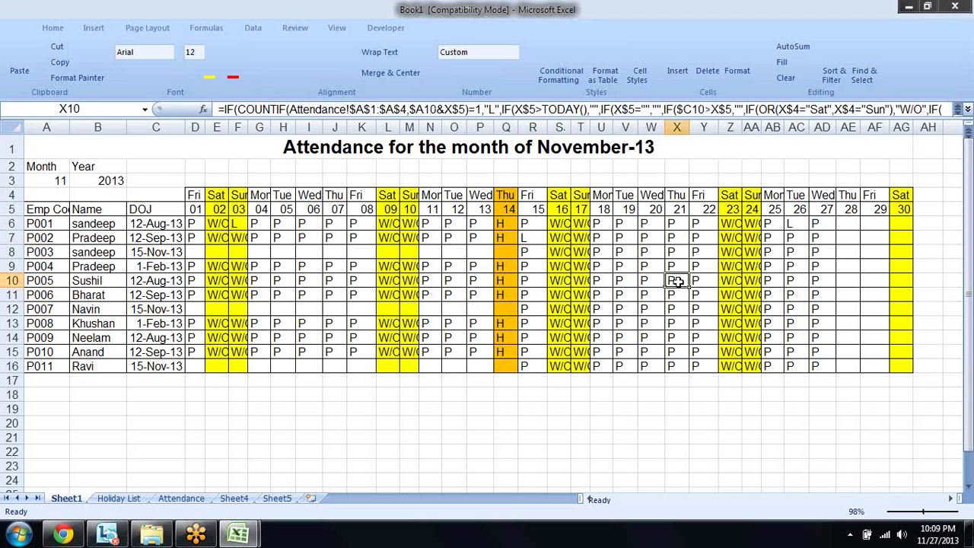
pyautogui.click(673, 252)
pyautogui.click(622, 253)
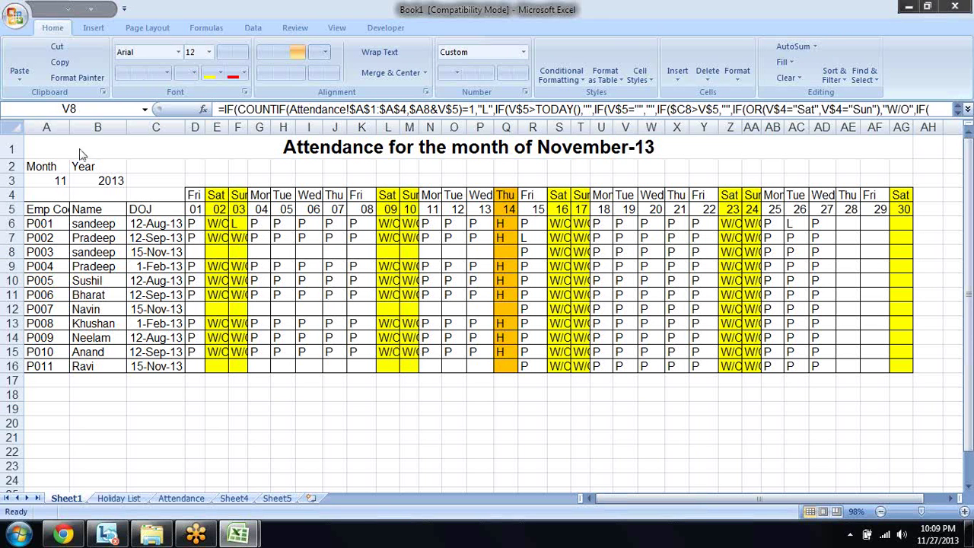
# - Switch the A3 month dropdown to 8, then to 9
pyautogui.click(55, 183)
pyautogui.click(76, 181)
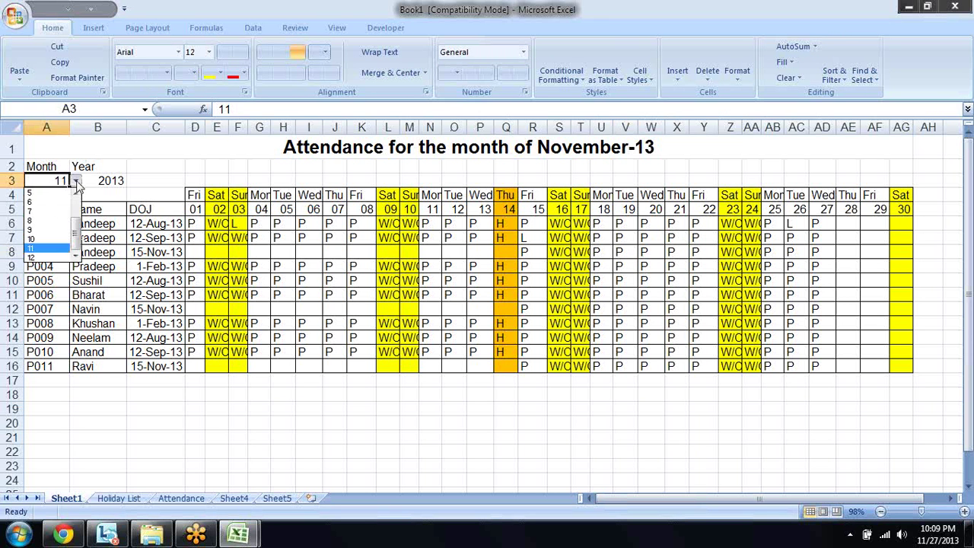
pyautogui.click(57, 217)
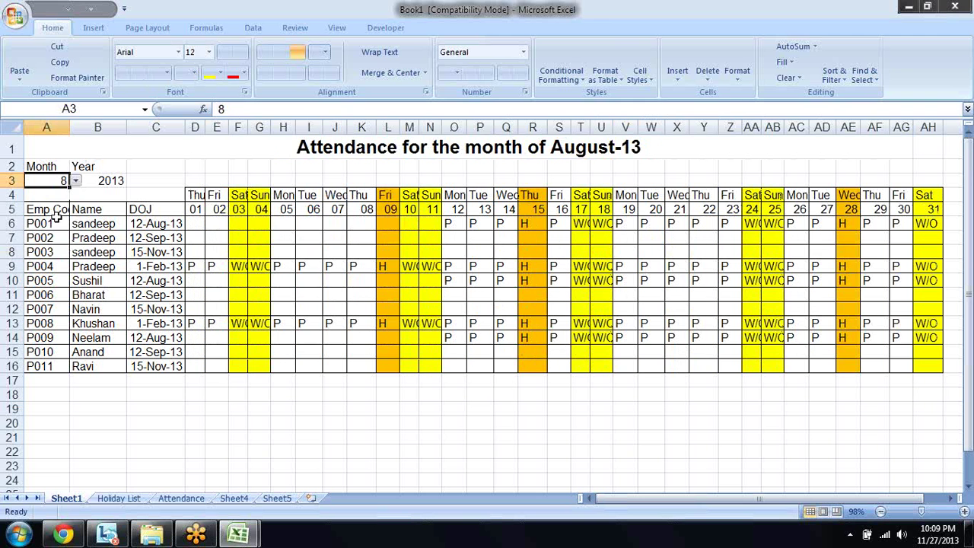
pyautogui.click(76, 181)
pyautogui.click(52, 229)
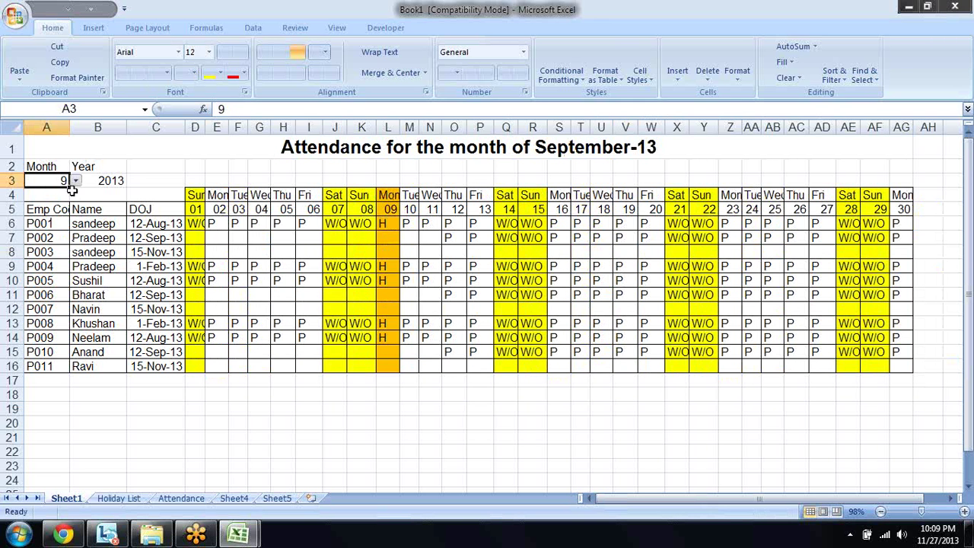
# - Try years 2015 and 2014 in the B3 dropdown, settling on 2013
pyautogui.click(115, 180)
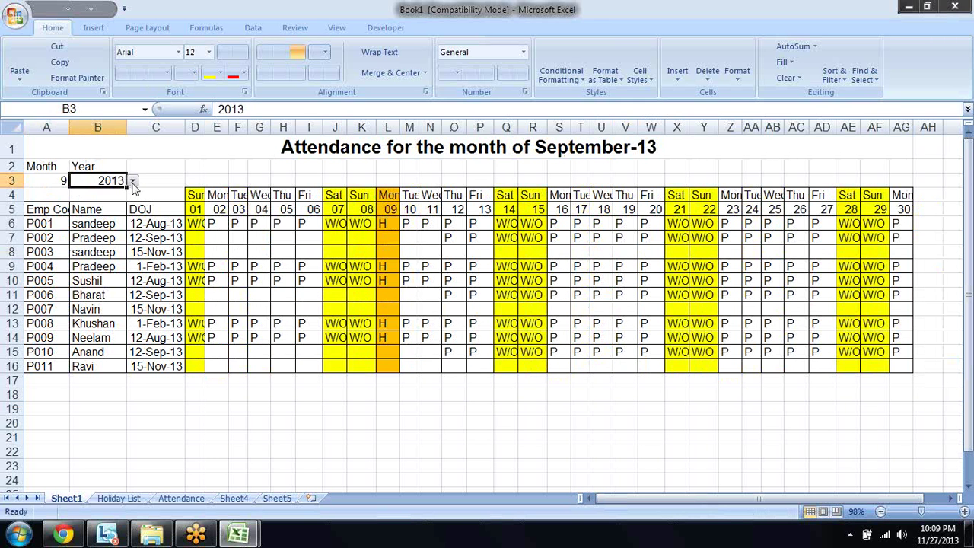
pyautogui.click(133, 181)
pyautogui.click(106, 230)
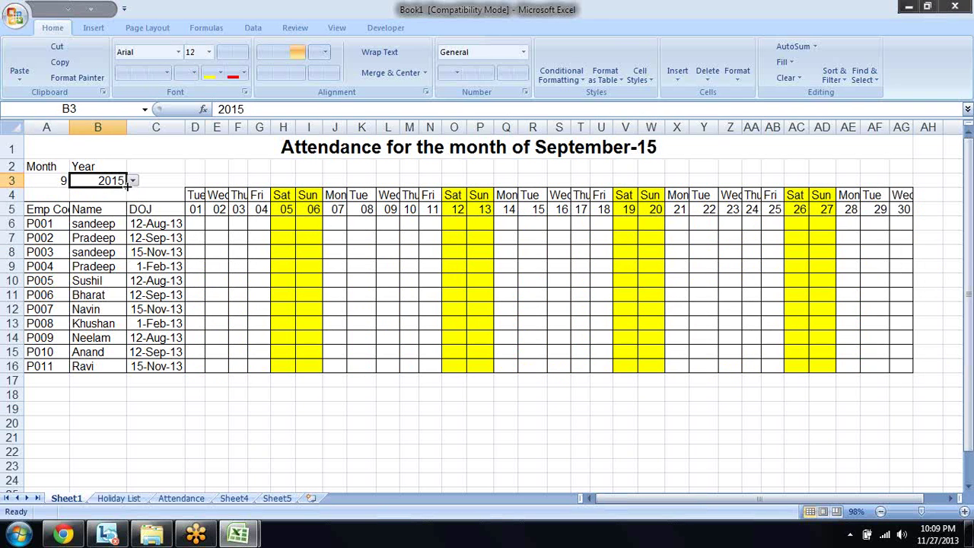
pyautogui.click(132, 181)
pyautogui.click(107, 221)
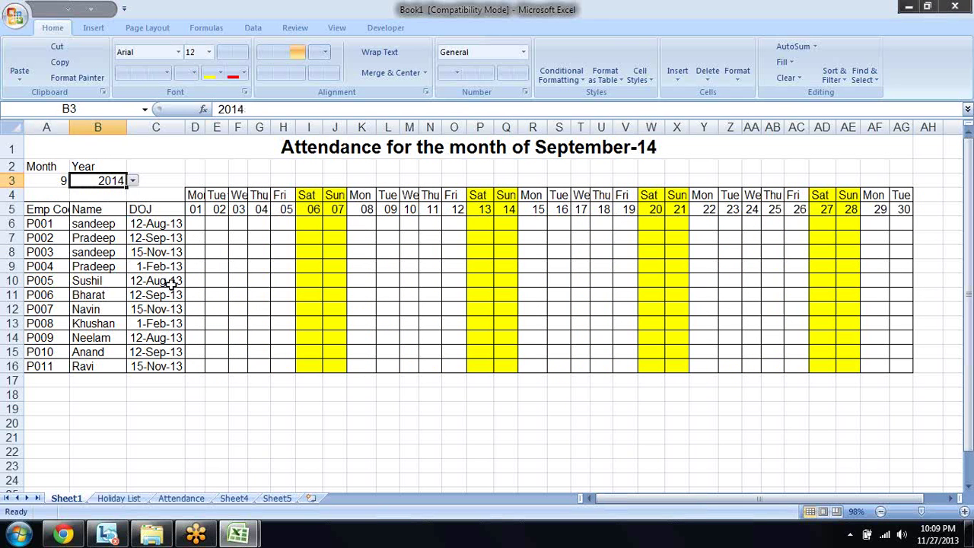
pyautogui.click(133, 181)
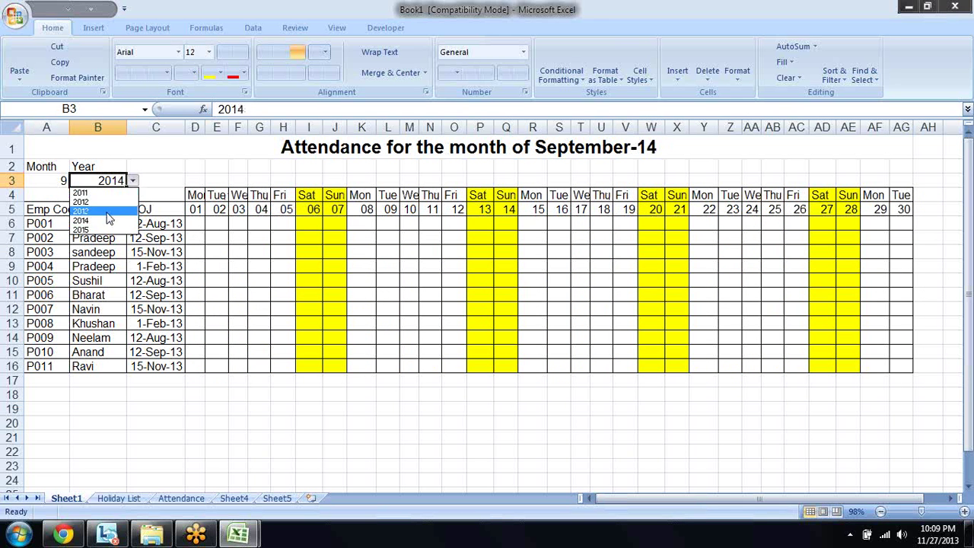
pyautogui.click(106, 214)
pyautogui.click(59, 185)
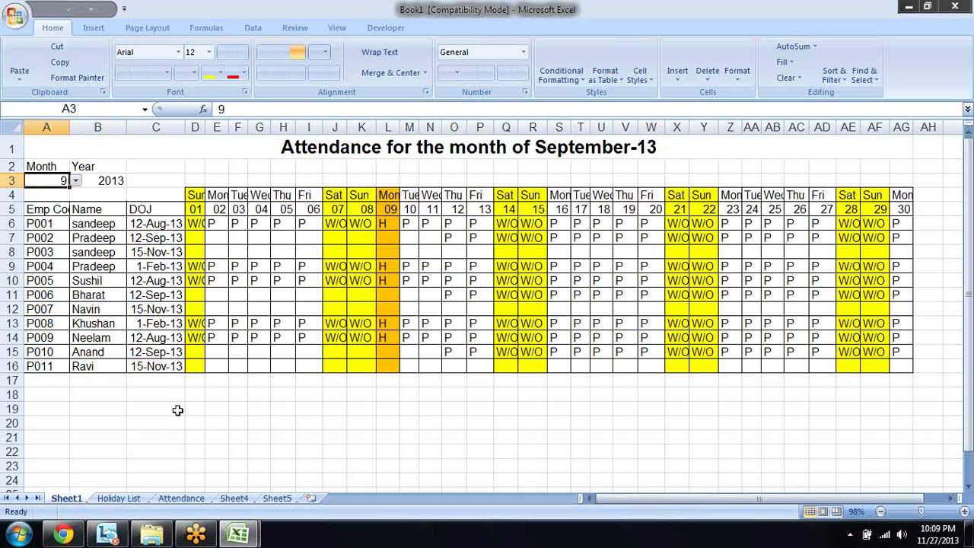
# - Check the Attendance and Holiday List sheets, then return to the Sheet1 grid
pyautogui.click(181, 498)
pyautogui.click(130, 499)
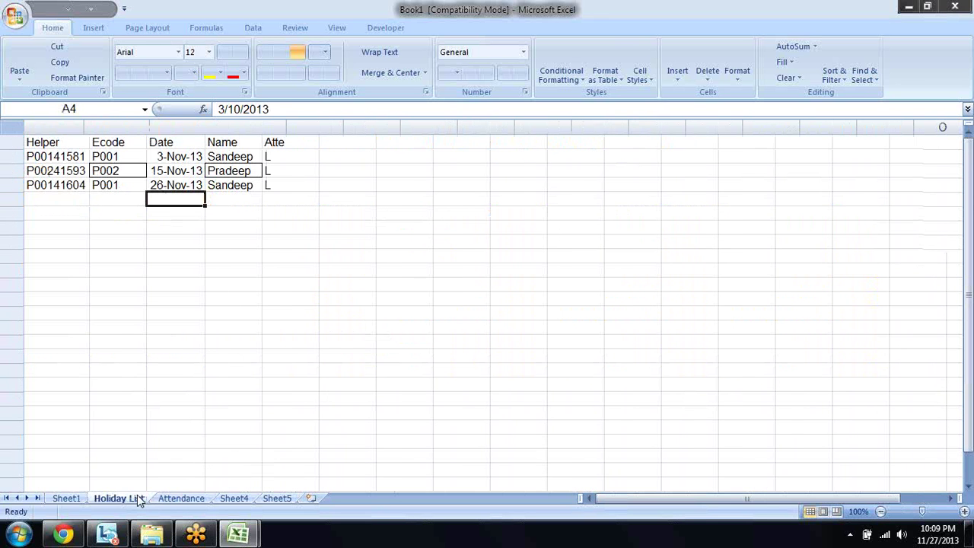
pyautogui.click(76, 500)
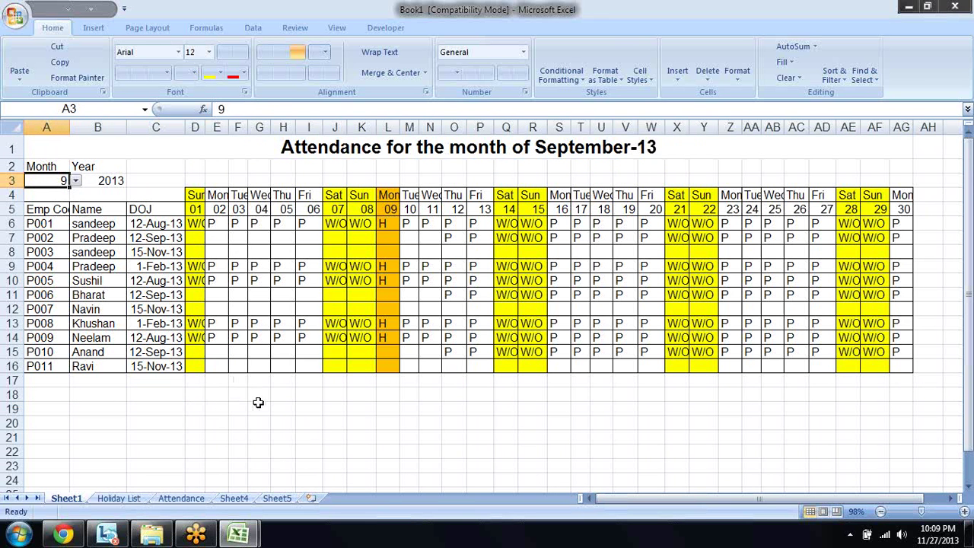
pyautogui.press('Right')
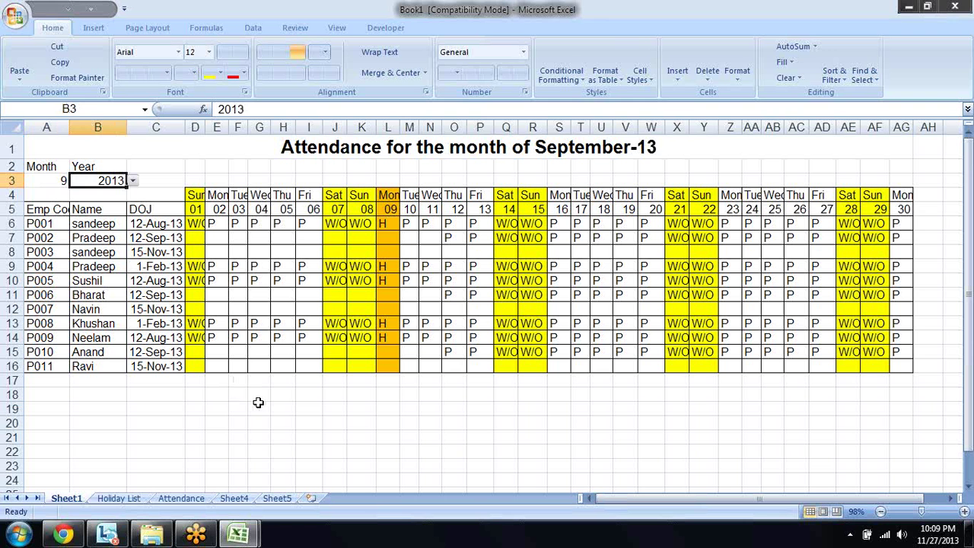